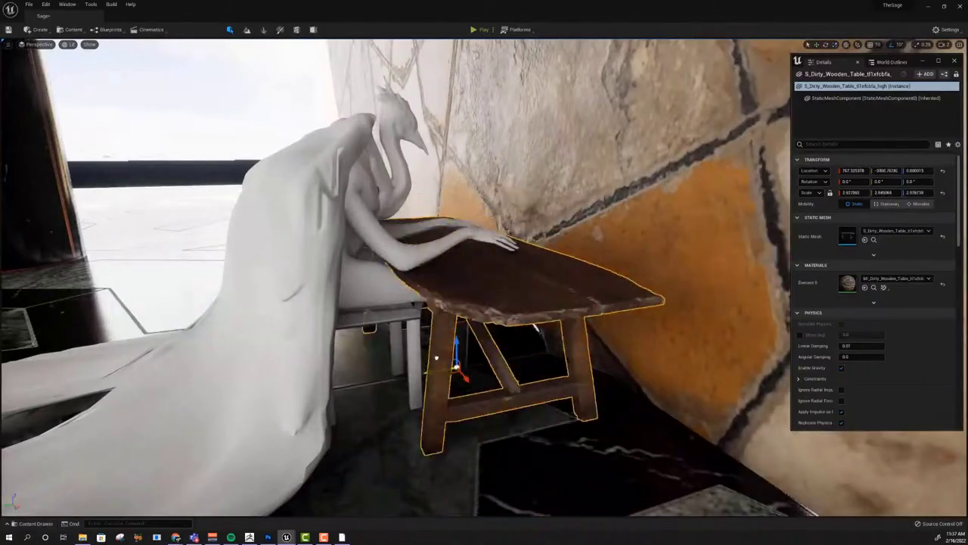
# Select the white bird figure seated at the wooden table and raise it slightly.
pyautogui.click(322, 252)
pyautogui.moveTo(437, 332); pyautogui.dragTo(436, 322)
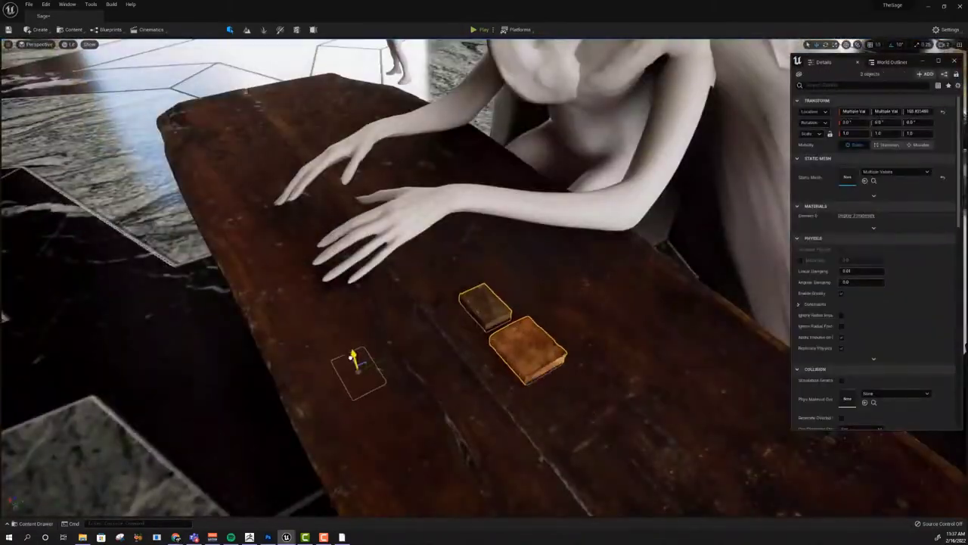
pyautogui.click(424, 300)
pyautogui.moveTo(424, 300); pyautogui.dragTo(480, 303, button='right')
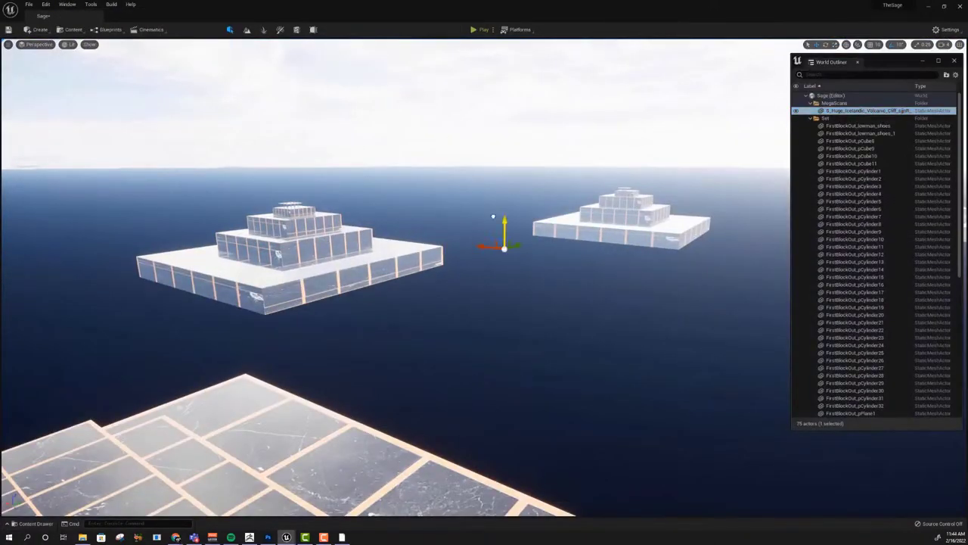
# Delete the folder listed above the Set folder in the scene's object list.
pyautogui.click(192, 44)
pyautogui.click(891, 61)
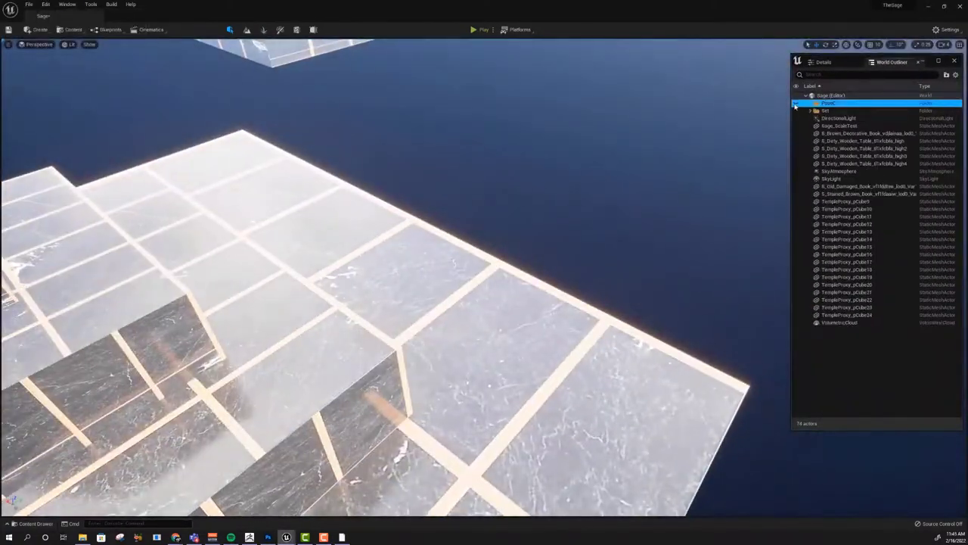
pyautogui.press('Delete')
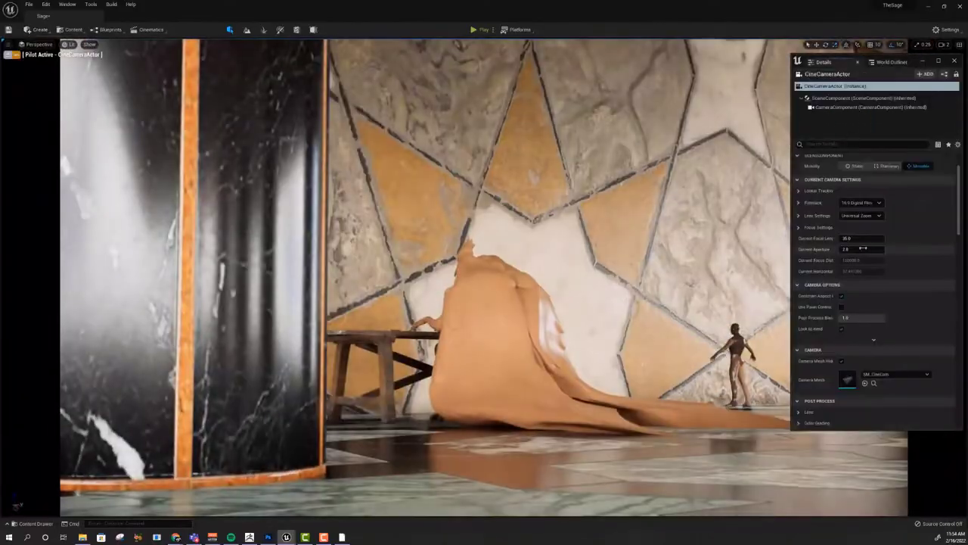
# Examine the CineCameraActor's lens and post-process settings and the framing of the bird figure through the piloted camera.
pyautogui.scroll(-5, 865, 248)
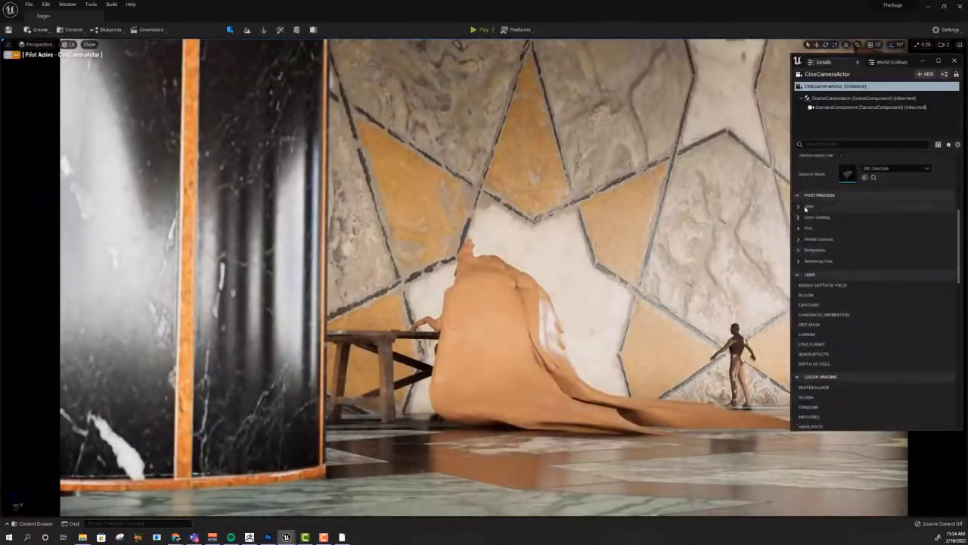
pyautogui.scroll(6, 806, 217)
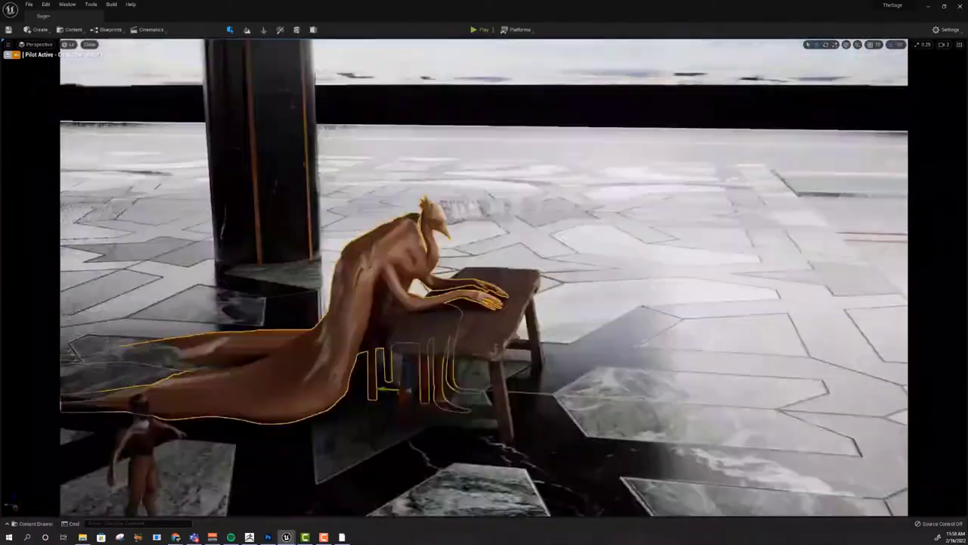
pyautogui.moveTo(758, 125); pyautogui.dragTo(760, 110, button='right')
pyautogui.click(675, 209)
pyautogui.moveTo(676, 209); pyautogui.dragTo(756, 198, button='right')
# Switch to ZBrush and reposition the unmasked lower beak of the bird head against the upper beak.
pyautogui.press('r')
pyautogui.moveTo(437, 432); pyautogui.dragTo(415, 441)
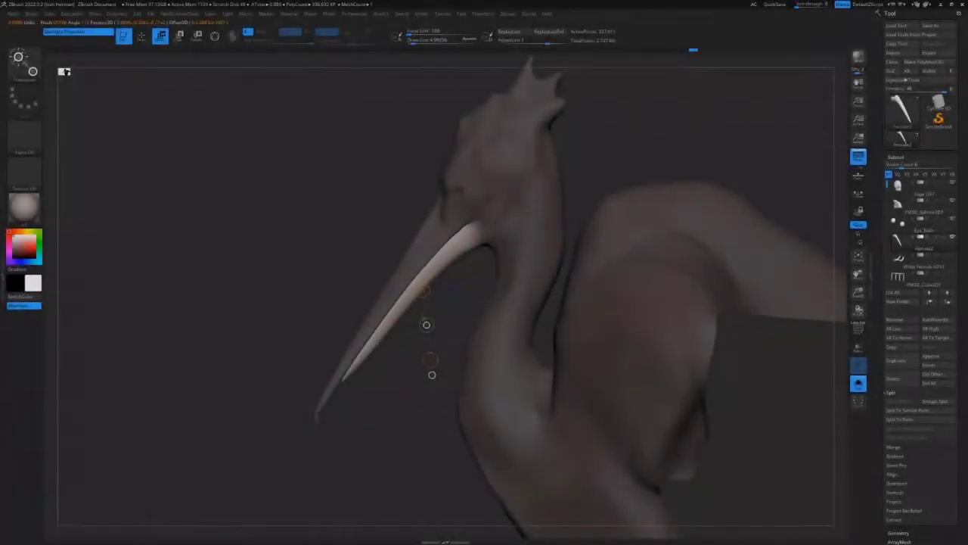
pyautogui.moveTo(426, 320)
pyautogui.mouseDown()
pyautogui.moveTo(336, 404)
pyautogui.moveTo(542, 361)
pyautogui.moveTo(563, 262)
pyautogui.mouseUp()
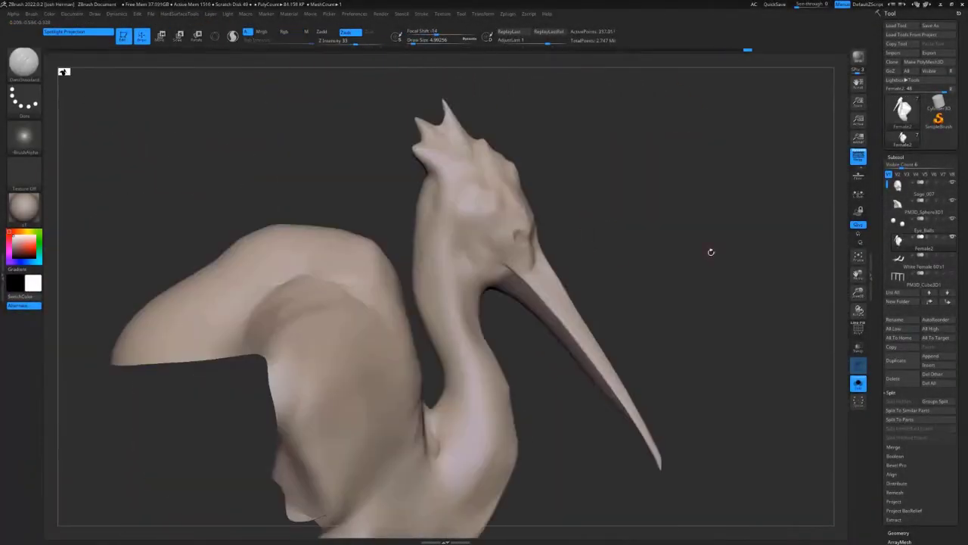
pyautogui.moveTo(710, 250)
pyautogui.mouseDown()
pyautogui.moveTo(483, 270)
pyautogui.moveTo(676, 194)
pyautogui.mouseUp()
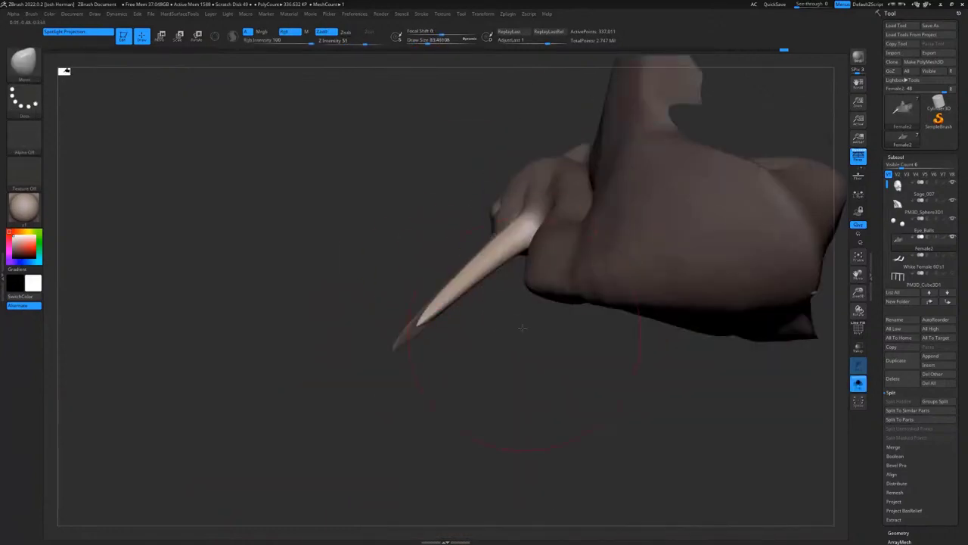
pyautogui.moveTo(530, 325)
pyautogui.mouseDown()
pyautogui.moveTo(558, 313)
pyautogui.moveTo(529, 242)
pyautogui.mouseUp()
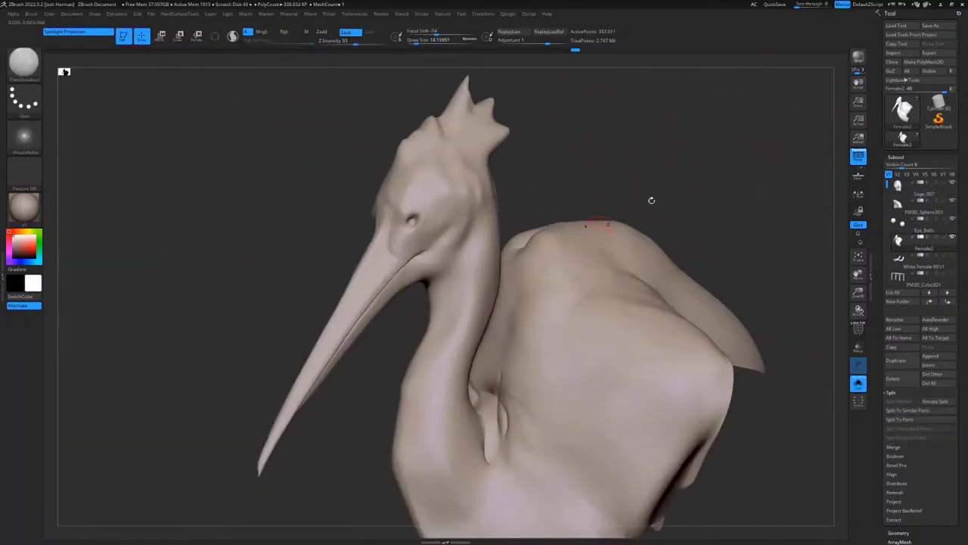
pyautogui.moveTo(649, 201)
pyautogui.mouseDown()
pyautogui.moveTo(439, 316)
pyautogui.moveTo(565, 172)
pyautogui.mouseUp()
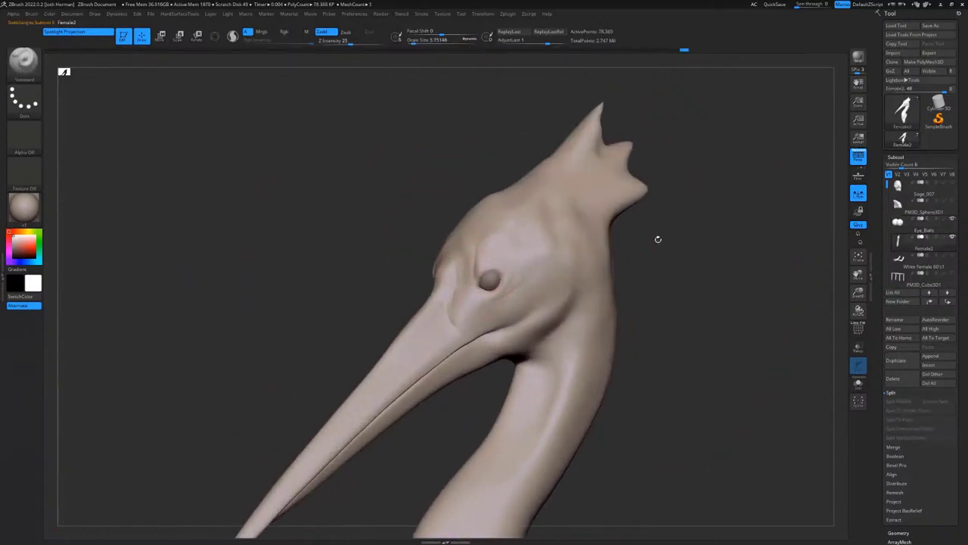
pyautogui.moveTo(657, 240); pyautogui.dragTo(478, 285)
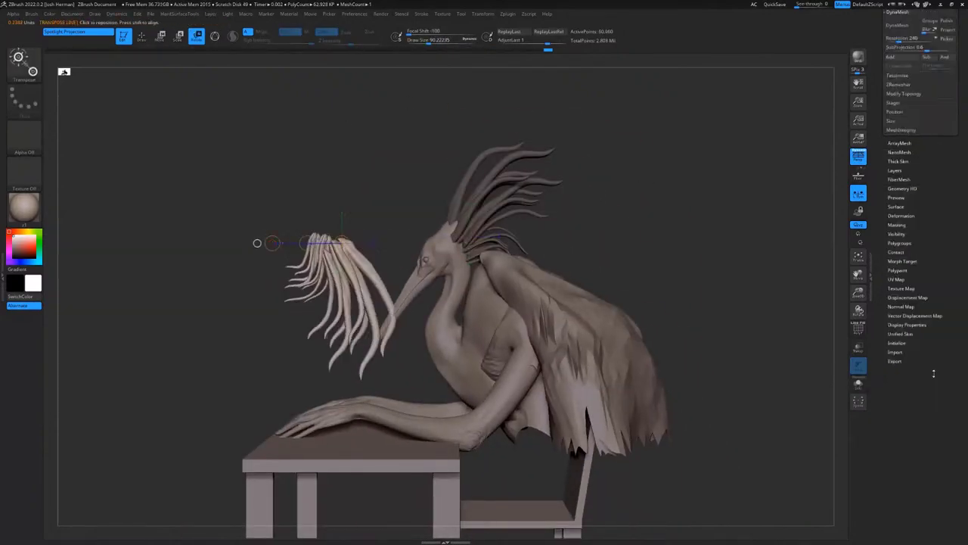
# Select the bird's head part and pull out small spikes behind the crown with the SnakeHook brush.
pyautogui.click(930, 113)
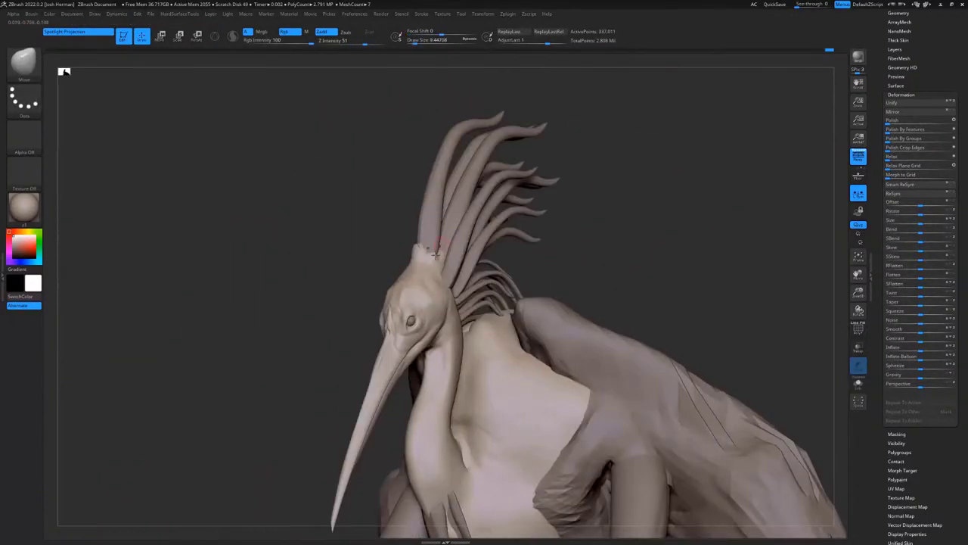
pyautogui.moveTo(379, 251); pyautogui.dragTo(484, 247)
pyautogui.keyDown('alt'); pyautogui.click(413, 291); pyautogui.keyUp('alt')
pyautogui.press('r')
pyautogui.keyDown('alt'); pyautogui.click(434, 299); pyautogui.keyUp('alt')
pyautogui.press('b')
pyautogui.press('s')
pyautogui.press('h')
pyautogui.moveTo(432, 274)
pyautogui.mouseDown()
pyautogui.moveTo(465, 255)
pyautogui.moveTo(505, 289)
pyautogui.mouseUp()
# Select the crest feathers and reshape the unmasked front feather above the forehead.
pyautogui.moveTo(504, 287); pyautogui.dragTo(601, 258, button='right')
pyautogui.moveTo(601, 258)
pyautogui.mouseDown()
pyautogui.moveTo(590, 265)
pyautogui.moveTo(681, 257)
pyautogui.mouseUp()
pyautogui.keyDown('alt'); pyautogui.click(444, 219); pyautogui.keyUp('alt')
pyautogui.press('r')
pyautogui.moveTo(444, 259); pyautogui.dragTo(447, 136)
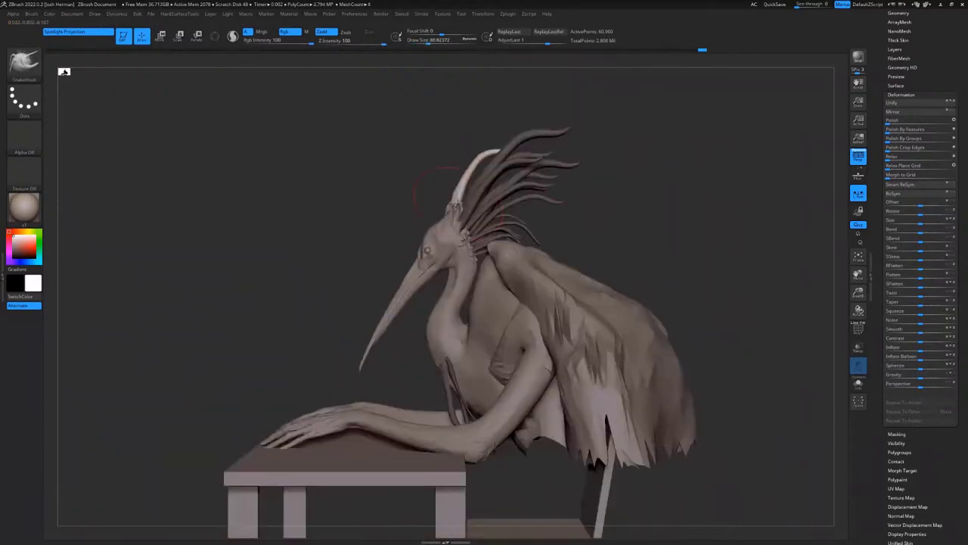
pyautogui.moveTo(460, 162); pyautogui.dragTo(568, 179, button='right')
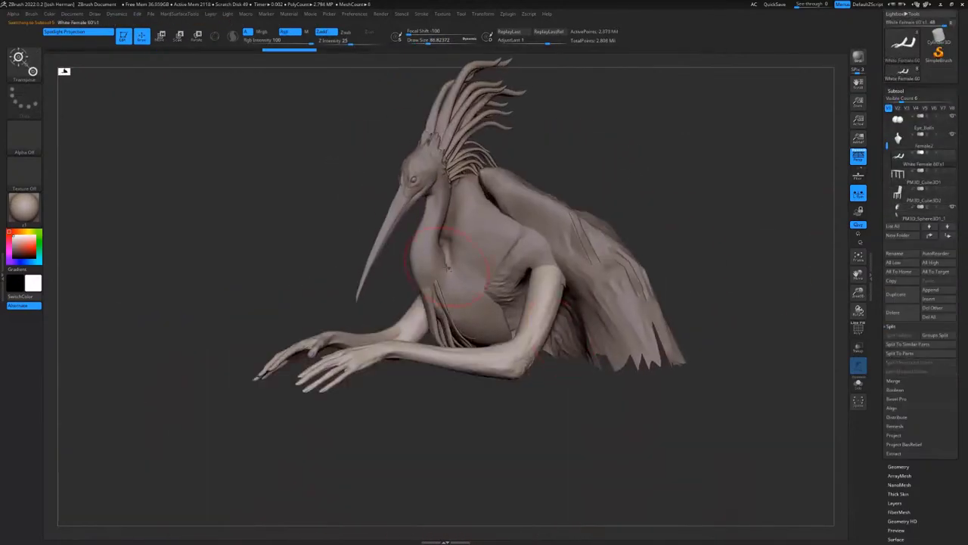
# Pose the figure's legs into a kneeling position under the table with Transpose and adjust the forearms above the tabletop.
pyautogui.moveTo(484, 287); pyautogui.dragTo(502, 275, button='right')
pyautogui.moveTo(673, 170); pyautogui.dragTo(491, 250, button='right')
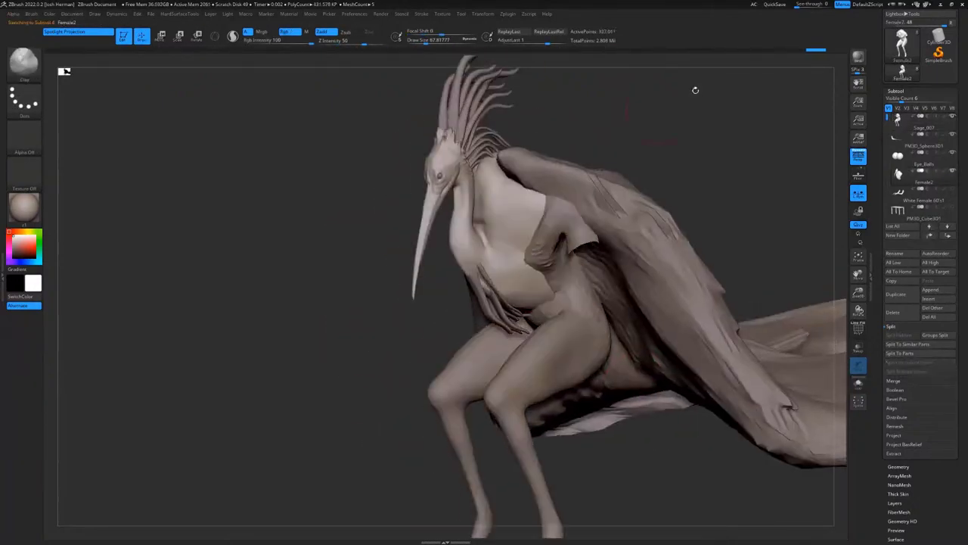
pyautogui.moveTo(574, 212); pyautogui.dragTo(605, 197, button='right')
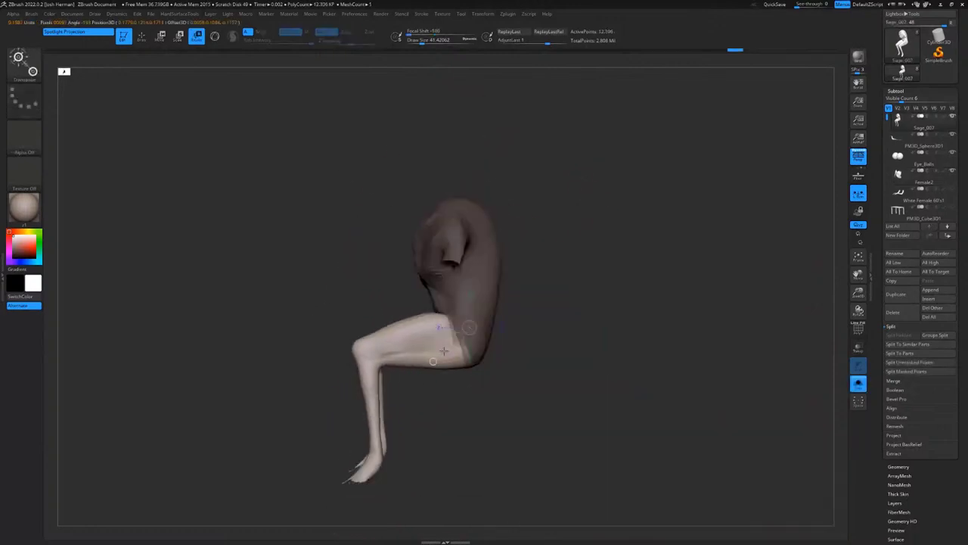
pyautogui.moveTo(511, 326); pyautogui.dragTo(547, 369)
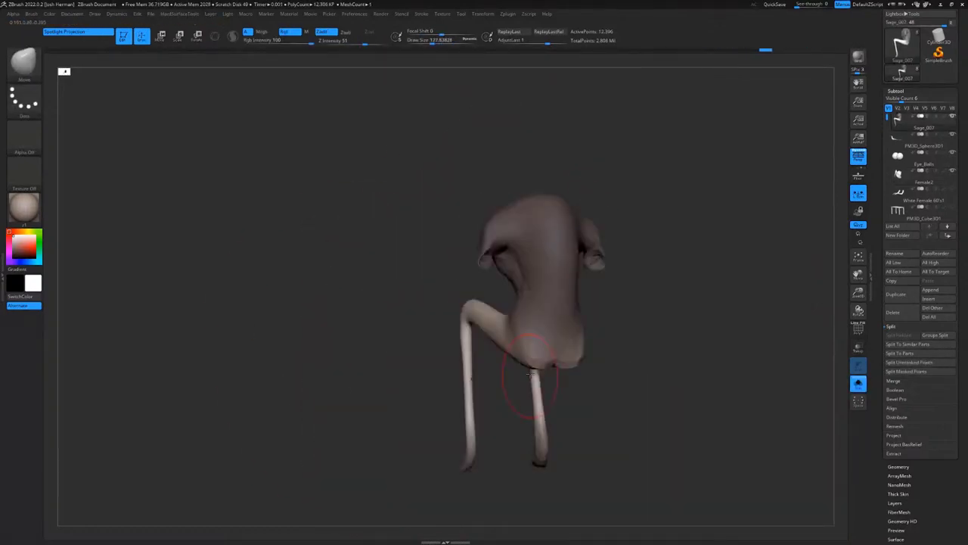
pyautogui.moveTo(480, 388); pyautogui.dragTo(695, 220, button='right')
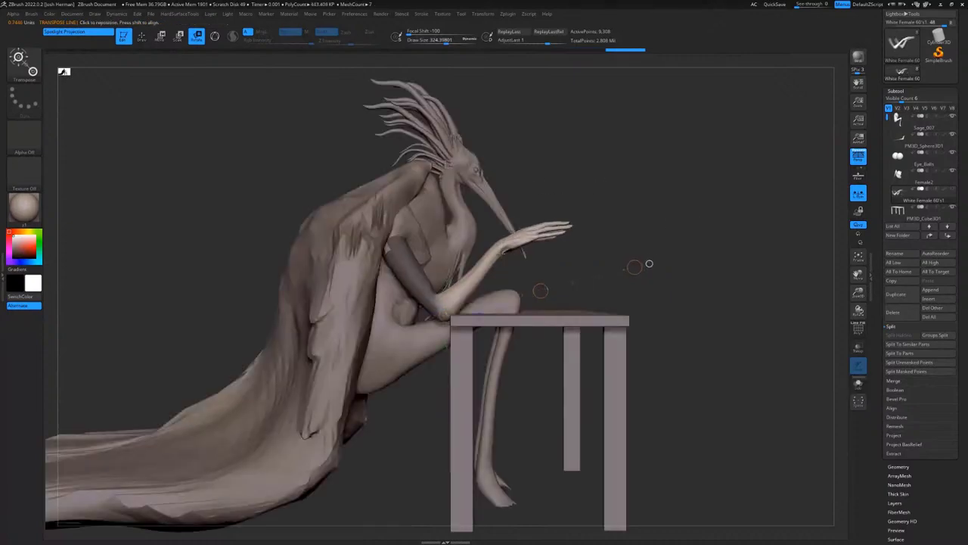
pyautogui.moveTo(640, 264)
pyautogui.mouseDown(button='right')
pyautogui.moveTo(211, 205)
pyautogui.moveTo(817, 229)
pyautogui.mouseUp(button='right')
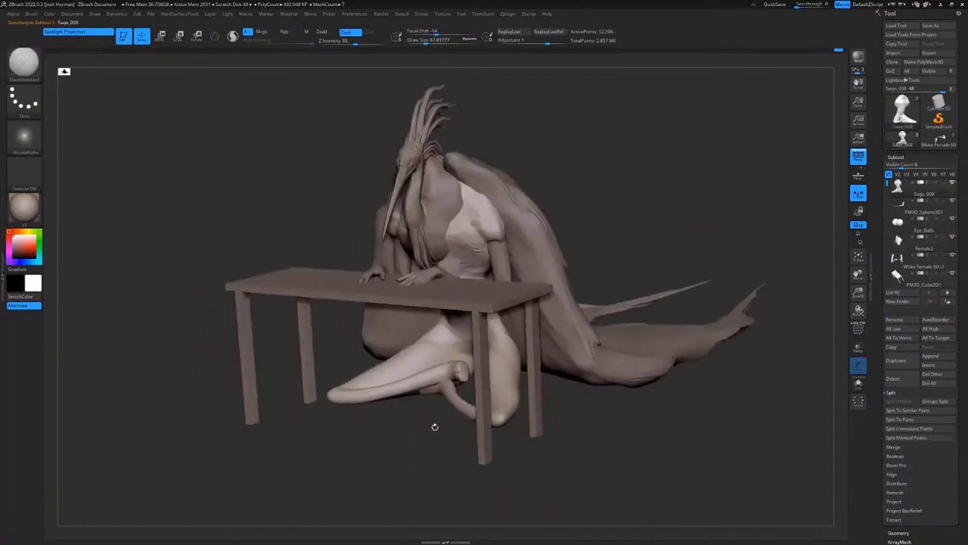
pyautogui.moveTo(432, 426); pyautogui.dragTo(542, 405)
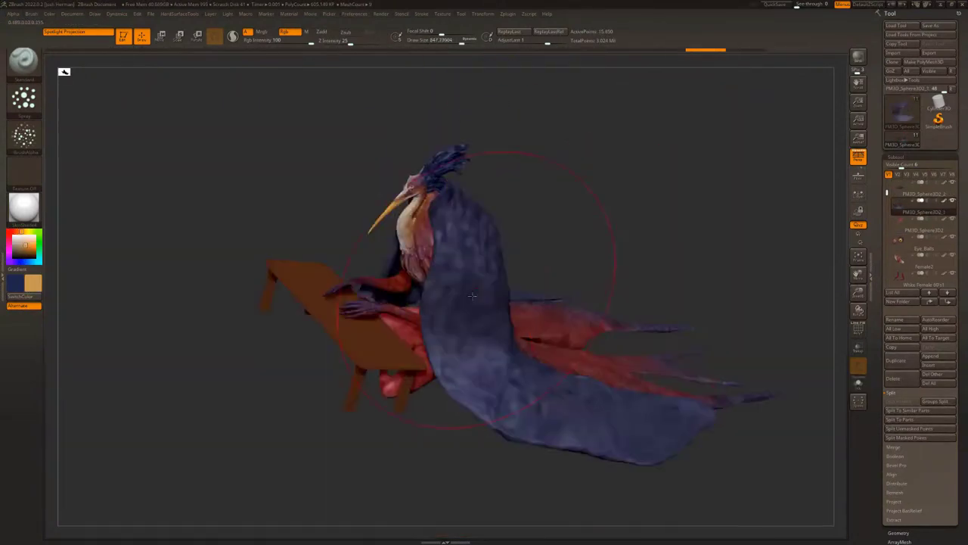
# Isolate the Sage_011 body part to check its painted surface, and show the whole figure again.
pyautogui.keyDown('alt'); pyautogui.click(415, 340); pyautogui.keyUp('alt')
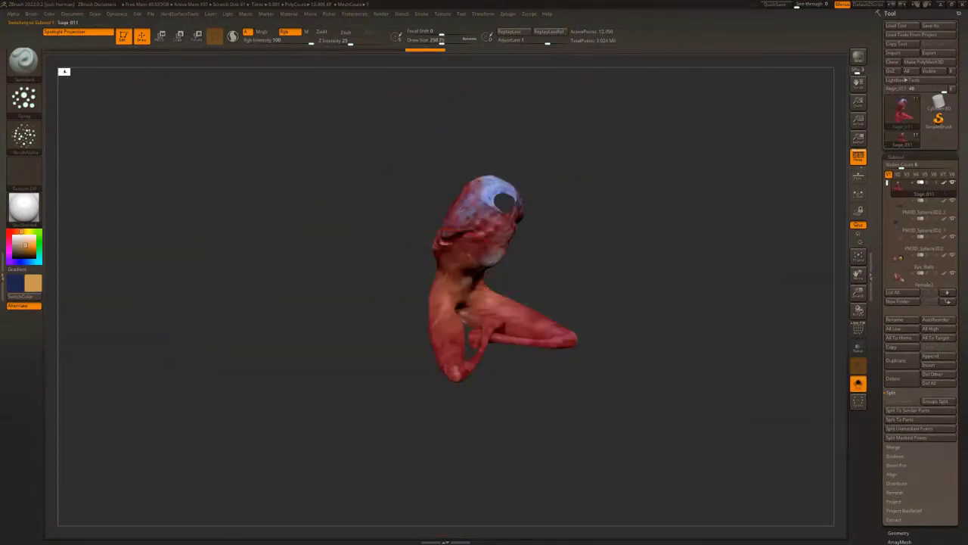
pyautogui.keyDown('alt'); pyautogui.click(281, 302); pyautogui.keyUp('alt')
pyautogui.moveTo(665, 257); pyautogui.dragTo(666, 363)
pyautogui.click(858, 383)
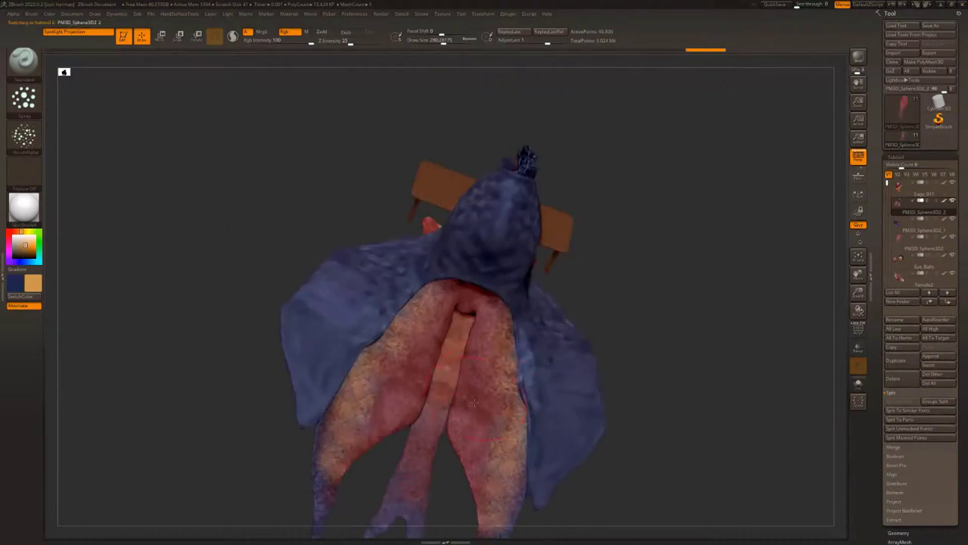
# Select the cloak and tail parts in turn and spray colour variation onto their surfaces.
pyautogui.moveTo(665, 302); pyautogui.dragTo(749, 203)
pyautogui.keyDown('alt'); pyautogui.click(566, 162); pyautogui.keyUp('alt')
pyautogui.moveTo(643, 242); pyautogui.dragTo(303, 257)
pyautogui.moveTo(544, 371); pyautogui.dragTo(582, 361)
pyautogui.moveTo(303, 257); pyautogui.dragTo(469, 227)
pyautogui.keyDown('alt'); pyautogui.click(582, 159); pyautogui.keyUp('alt')
pyautogui.click(858, 384)
pyautogui.click(859, 383)
pyautogui.moveTo(423, 192); pyautogui.dragTo(703, 198)
# Select the Female3 head part, sample a colour from the model and spray blue-violet over the face and beak.
pyautogui.click(905, 279)
pyautogui.keyDown('alt'); pyautogui.moveTo(303, 257); pyautogui.dragTo(303, 325); pyautogui.keyUp('alt')
pyautogui.press('c')
pyautogui.moveTo(435, 208); pyautogui.dragTo(408, 267)
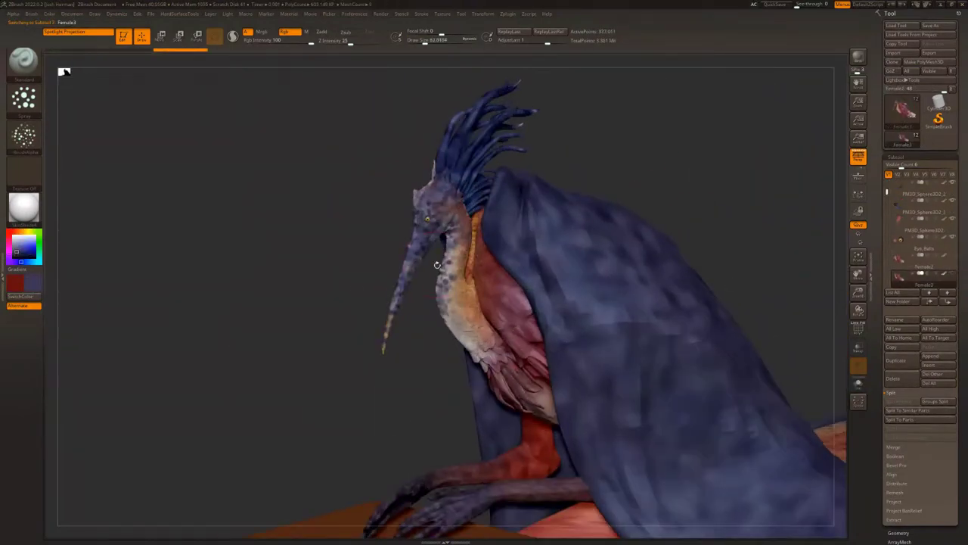
# Sample another colour and spray the beak bright blue from its base to the tip.
pyautogui.keyDown('alt'); pyautogui.moveTo(302, 257); pyautogui.dragTo(302, 302); pyautogui.keyUp('alt')
pyautogui.moveTo(400, 280); pyautogui.dragTo(359, 401)
pyautogui.press('c')
pyautogui.moveTo(401, 250); pyautogui.dragTo(359, 401)
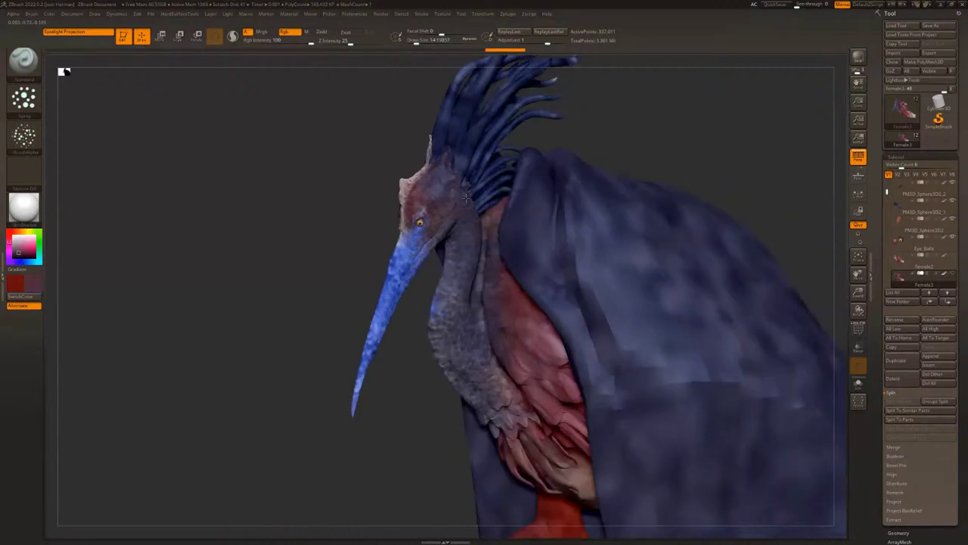
pyautogui.keyDown('alt'); pyautogui.moveTo(303, 257); pyautogui.dragTo(302, 363); pyautogui.keyUp('alt')
pyautogui.click(907, 225)
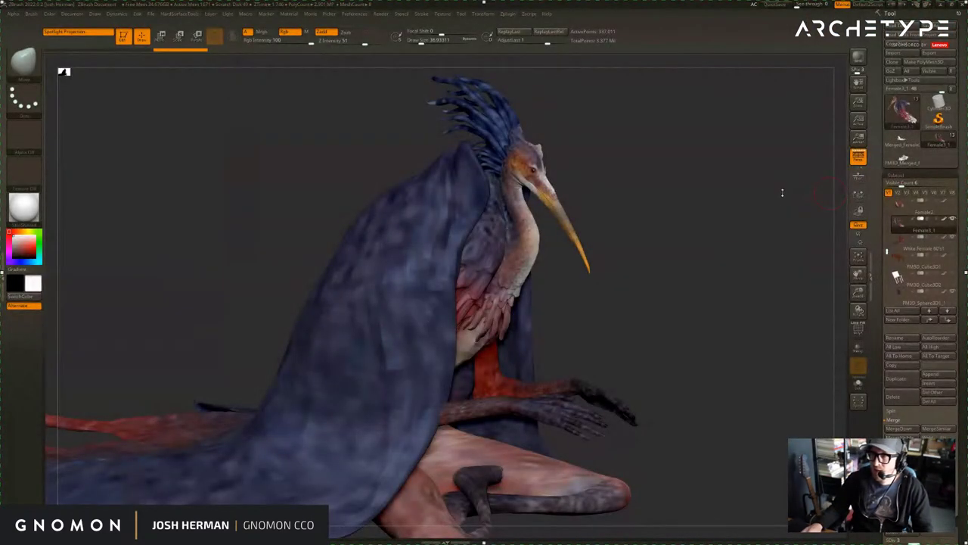
# Examine the painted bird figure from the front and both sides, checking its cloak, arms and head parts.
pyautogui.moveTo(782, 193)
pyautogui.mouseDown()
pyautogui.moveTo(788, 218)
pyautogui.moveTo(606, 208)
pyautogui.moveTo(722, 206)
pyautogui.moveTo(761, 186)
pyautogui.moveTo(749, 199)
pyautogui.moveTo(763, 201)
pyautogui.moveTo(691, 194)
pyautogui.moveTo(615, 247)
pyautogui.moveTo(638, 227)
pyautogui.moveTo(657, 234)
pyautogui.moveTo(666, 141)
pyautogui.moveTo(677, 173)
pyautogui.mouseUp()
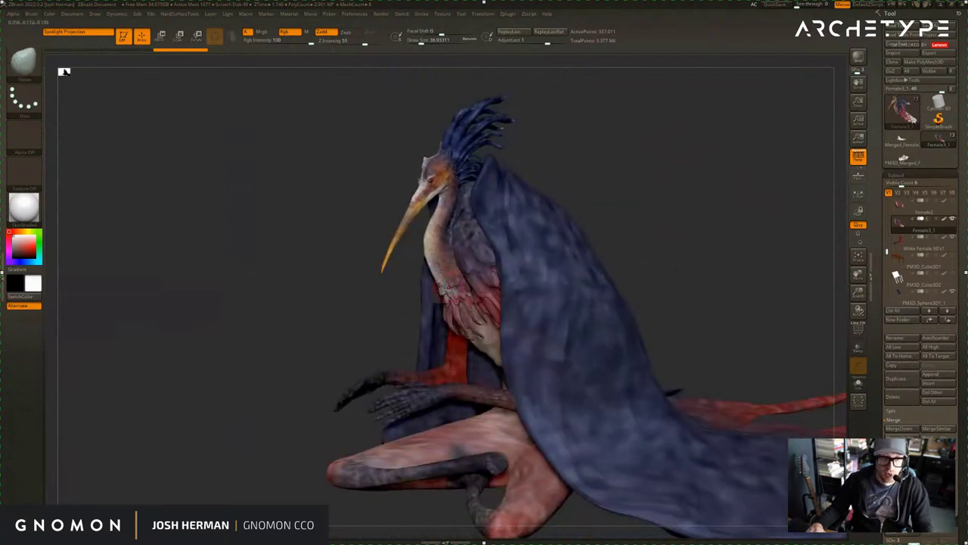
pyautogui.hotkey('alt', 's')
pyautogui.keyDown('alt'); pyautogui.click(481, 333); pyautogui.keyUp('alt')
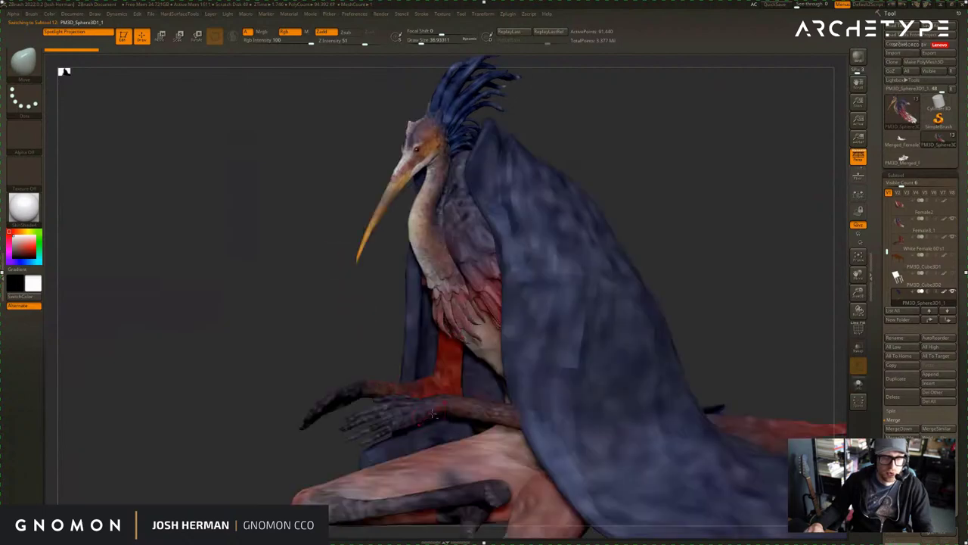
pyautogui.keyDown('alt'); pyautogui.click(456, 384); pyautogui.keyUp('alt')
pyautogui.moveTo(320, 298); pyautogui.dragTo(545, 304)
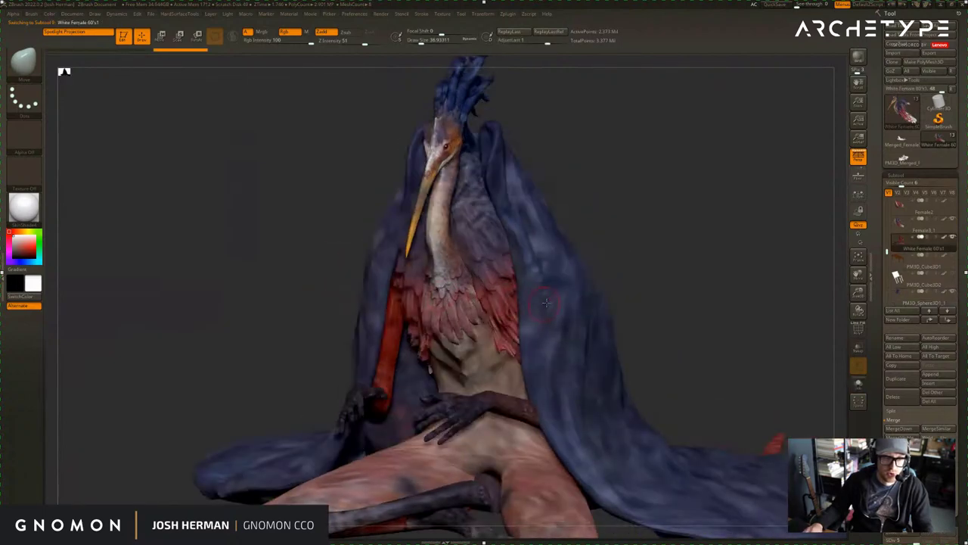
pyautogui.moveTo(607, 274); pyautogui.dragTo(756, 285, button='right')
pyautogui.keyDown('alt'); pyautogui.moveTo(755, 285); pyautogui.dragTo(786, 269); pyautogui.keyUp('alt')
pyautogui.moveTo(900, 277)
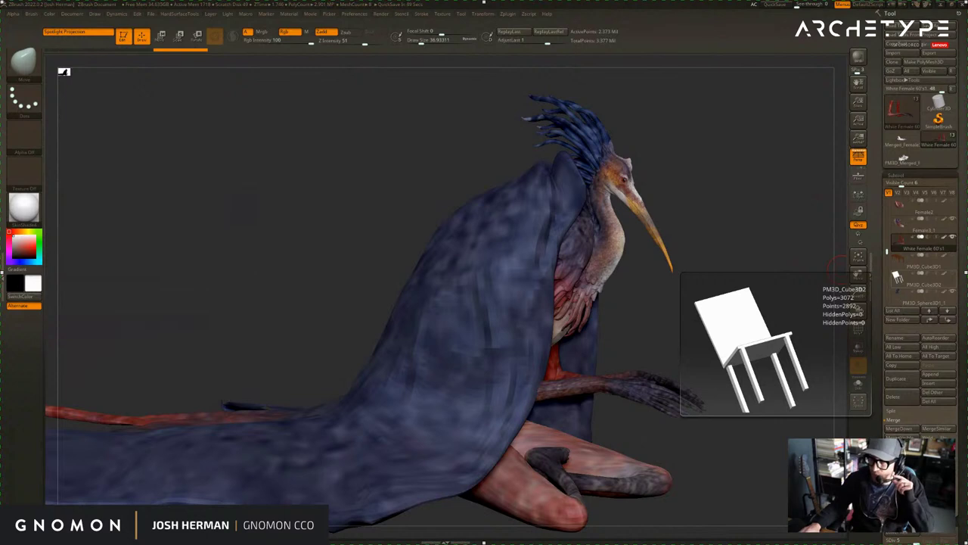
pyautogui.moveTo(736, 179); pyautogui.dragTo(733, 179)
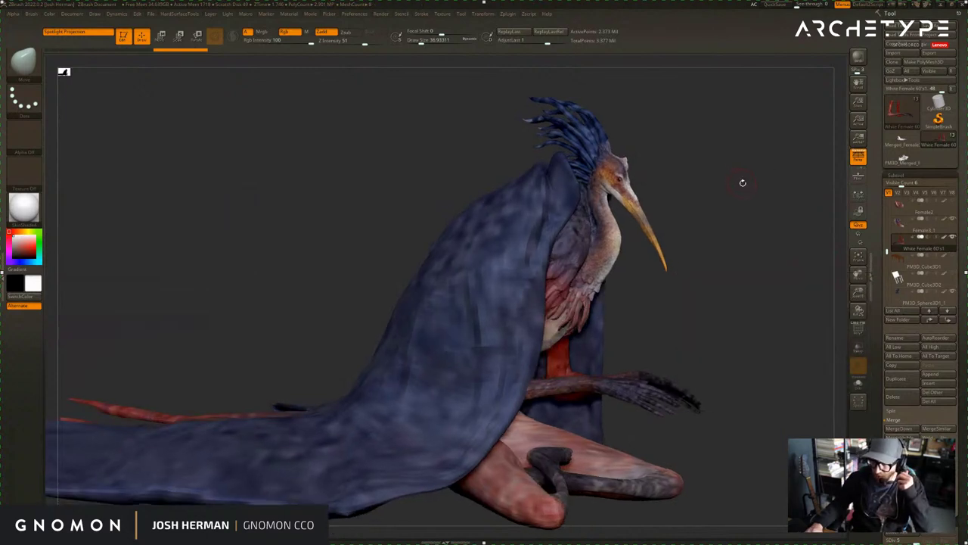
pyautogui.moveTo(801, 184); pyautogui.dragTo(805, 192)
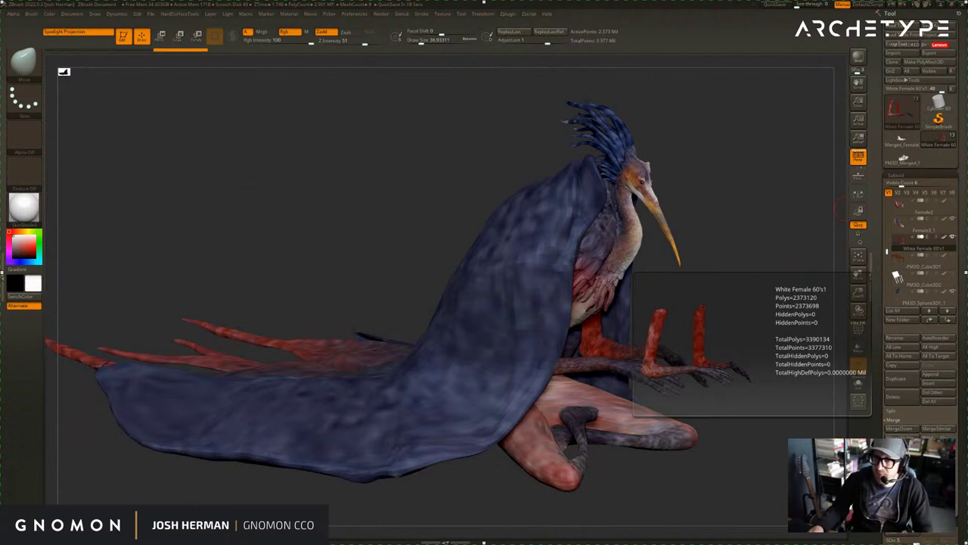
pyautogui.moveTo(785, 152); pyautogui.dragTo(718, 250)
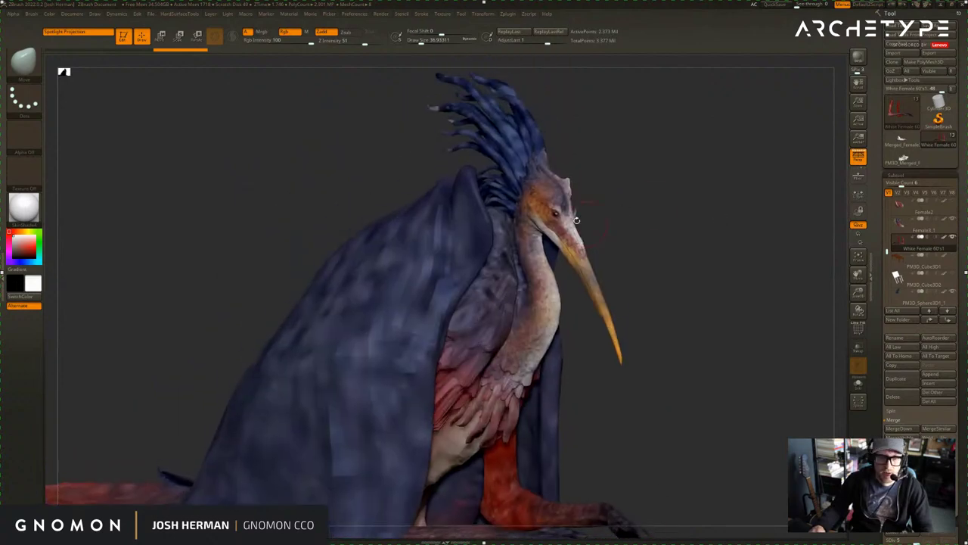
pyautogui.moveTo(699, 199); pyautogui.dragTo(726, 212)
# Turn off the painted colours on all parts and give the model a grey-beige clay material for inspecting the head sculpt.
pyautogui.keyDown('shift'); pyautogui.click(944, 219); pyautogui.keyUp('shift')
pyautogui.click(21, 210)
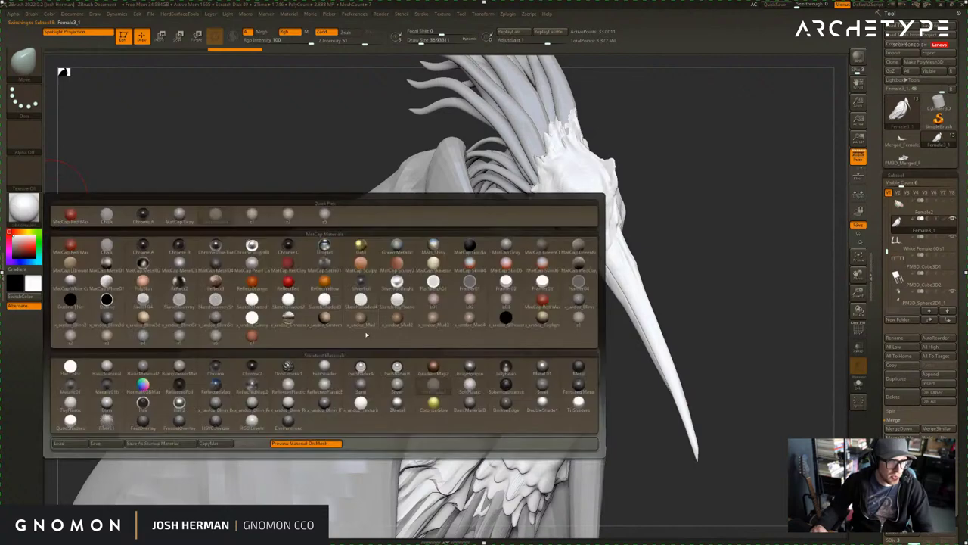
pyautogui.click(252, 216)
pyautogui.keyDown('alt'); pyautogui.moveTo(734, 244); pyautogui.dragTo(734, 224); pyautogui.keyUp('alt')
pyautogui.keyDown('alt'); pyautogui.moveTo(666, 228); pyautogui.dragTo(736, 197); pyautogui.keyUp('alt')
pyautogui.keyDown('alt'); pyautogui.moveTo(806, 158); pyautogui.dragTo(738, 229); pyautogui.keyUp('alt')
pyautogui.keyDown('alt'); pyautogui.moveTo(808, 215); pyautogui.dragTo(795, 237); pyautogui.keyUp('alt')
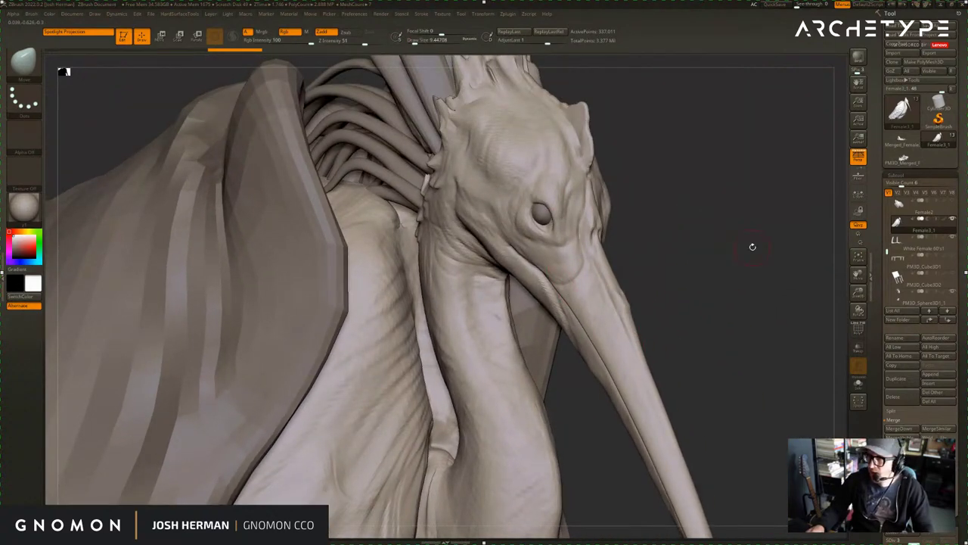
# Switch to Unreal Engine and shrink and reposition the floating Details panel so it covers less of the scene.
pyautogui.moveTo(751, 256)
pyautogui.keyDown('alt'); pyautogui.mouseDown()
pyautogui.moveTo(700, 231)
pyautogui.moveTo(793, 126)
pyautogui.moveTo(804, 147)
pyautogui.moveTo(597, 219)
pyautogui.moveTo(716, 190)
pyautogui.moveTo(704, 192)
pyautogui.moveTo(713, 209)
pyautogui.moveTo(650, 183)
pyautogui.moveTo(793, 103)
pyautogui.mouseUp(); pyautogui.keyUp('alt')
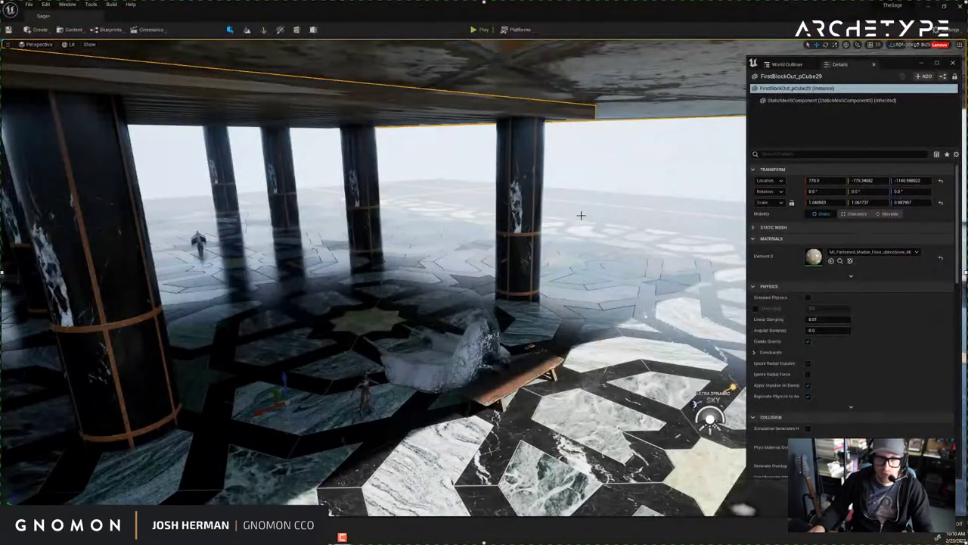
pyautogui.moveTo(581, 215); pyautogui.dragTo(565, 229, button='right')
pyautogui.rightClick(566, 230)
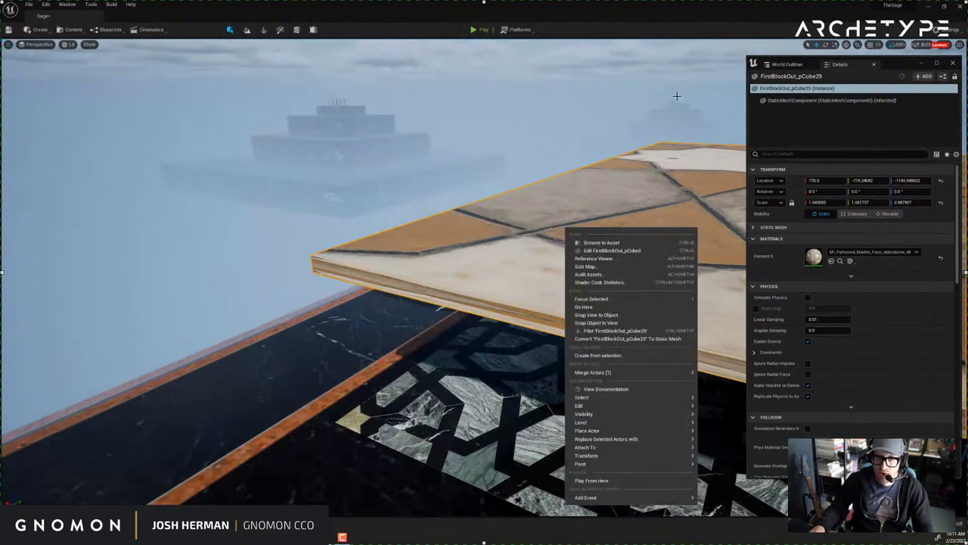
pyautogui.moveTo(888, 64); pyautogui.dragTo(859, 47)
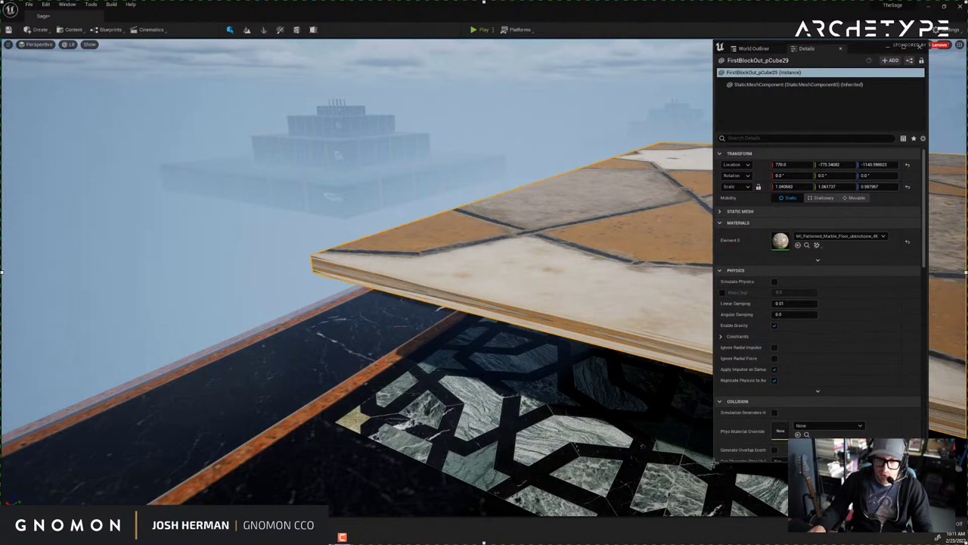
pyautogui.moveTo(714, 460); pyautogui.dragTo(791, 423)
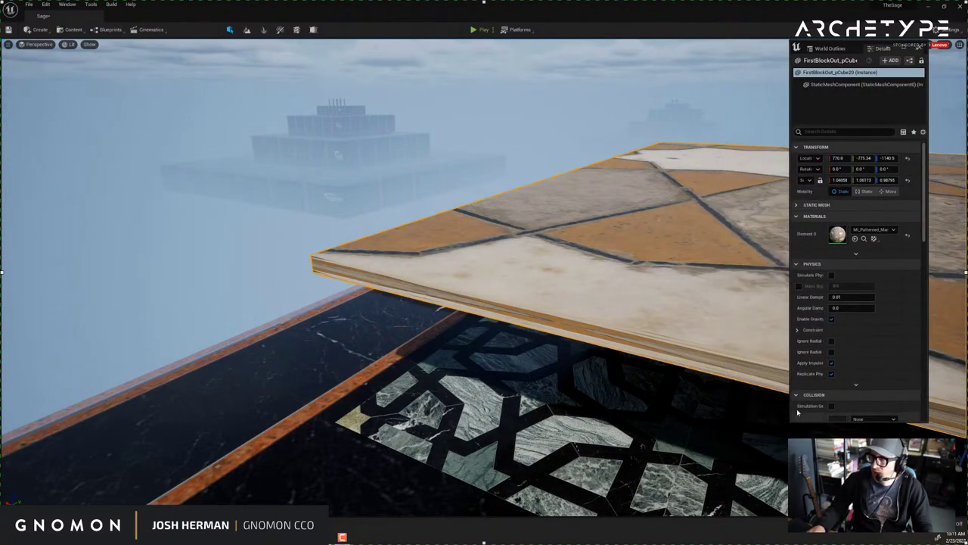
pyautogui.moveTo(878, 45); pyautogui.dragTo(914, 57)
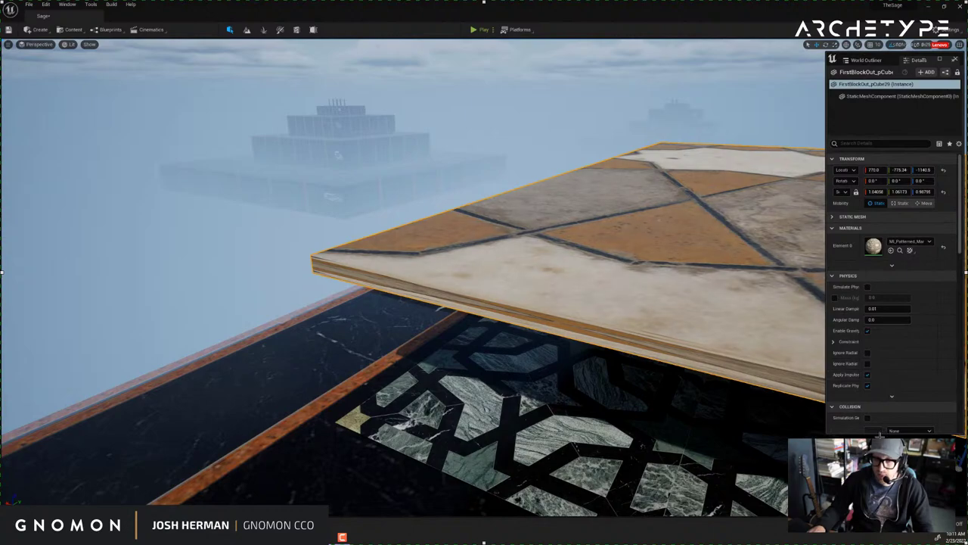
pyautogui.moveTo(880, 434); pyautogui.dragTo(880, 429)
# Scale the roof slab above the columns along X until it flips to a negative scale.
pyautogui.moveTo(589, 307); pyautogui.dragTo(589, 255, button='right')
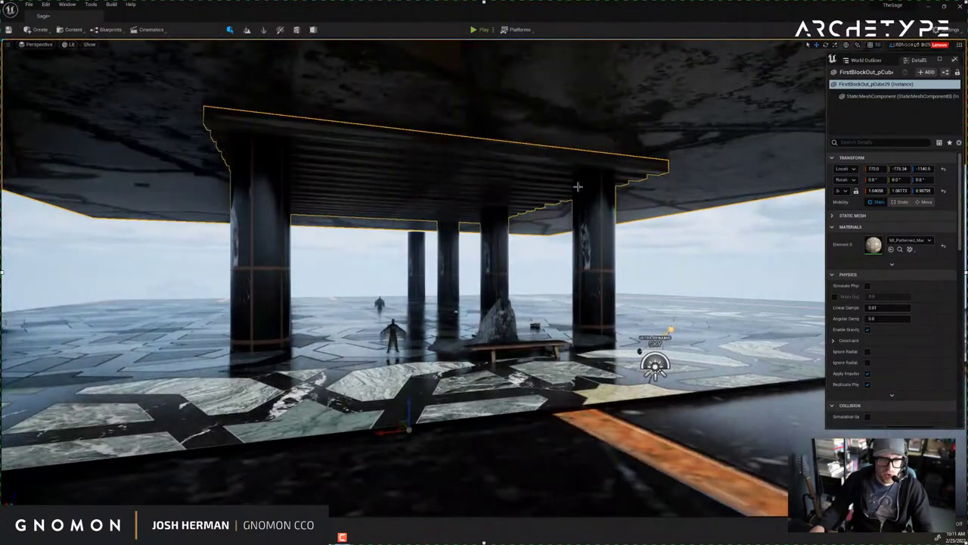
pyautogui.moveTo(389, 432); pyautogui.dragTo(945, 356)
pyautogui.moveTo(602, 324)
pyautogui.mouseDown(button='right')
pyautogui.moveTo(603, 341)
pyautogui.moveTo(605, 328)
pyautogui.mouseUp(button='right')
pyautogui.moveTo(361, 248); pyautogui.dragTo(409, 255, button='right')
pyautogui.moveTo(635, 255); pyautogui.dragTo(491, 250)
pyautogui.moveTo(492, 251); pyautogui.dragTo(598, 254, button='right')
pyautogui.moveTo(535, 254); pyautogui.dragTo(505, 138, button='right')
# Try another adjustment of the roof slab and undo the last two changes.
pyautogui.moveTo(518, 267); pyautogui.dragTo(521, 270, button='right')
pyautogui.moveTo(546, 376); pyautogui.dragTo(608, 384)
pyautogui.hotkey('ctrl', 'z')
pyautogui.hotkey('ctrl', 'z')
pyautogui.moveTo(608, 384); pyautogui.dragTo(696, 413, button='right')
pyautogui.moveTo(655, 316); pyautogui.dragTo(648, 313, button='right')
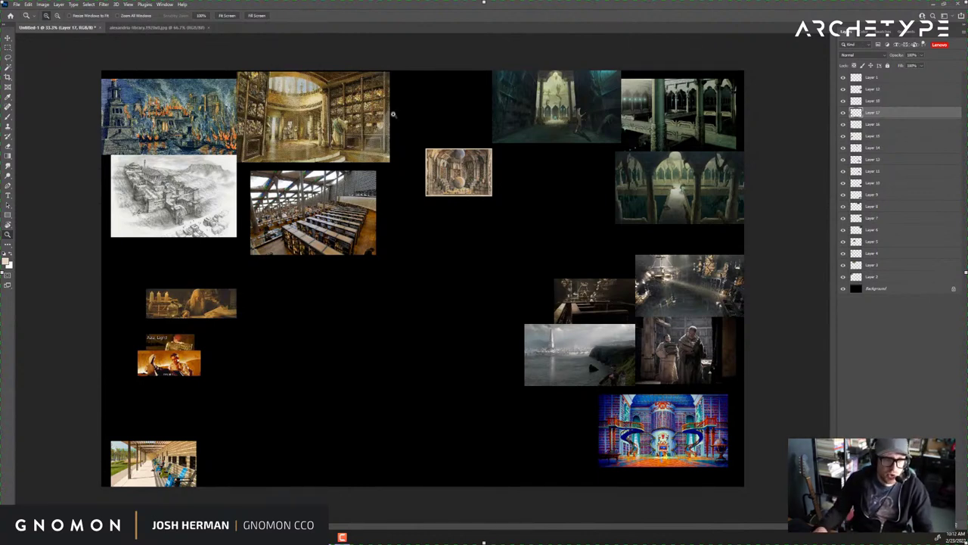
# Switch to the Photoshop reference board, inspect the two captioned golden-lit film stills and move them apart.
pyautogui.moveTo(122, 330); pyautogui.dragTo(229, 395)
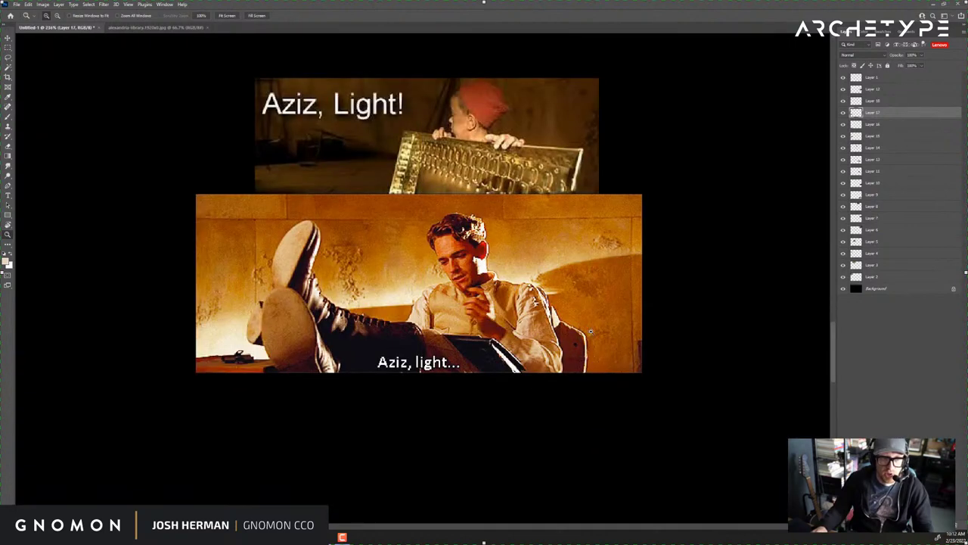
pyautogui.press('v')
pyautogui.hotkey('ctrl', '-')
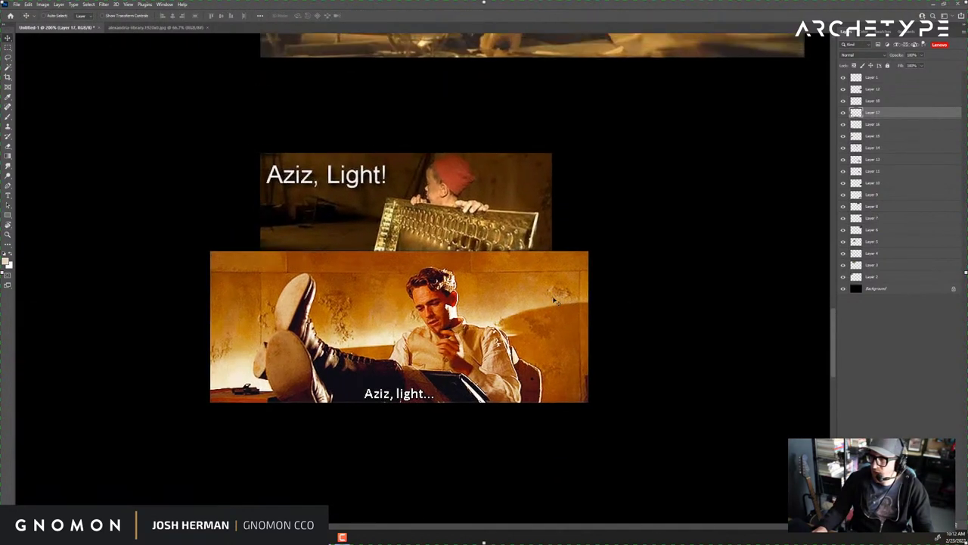
pyautogui.moveTo(544, 334)
pyautogui.mouseDown()
pyautogui.moveTo(559, 300)
pyautogui.moveTo(528, 298)
pyautogui.moveTo(527, 338)
pyautogui.mouseUp()
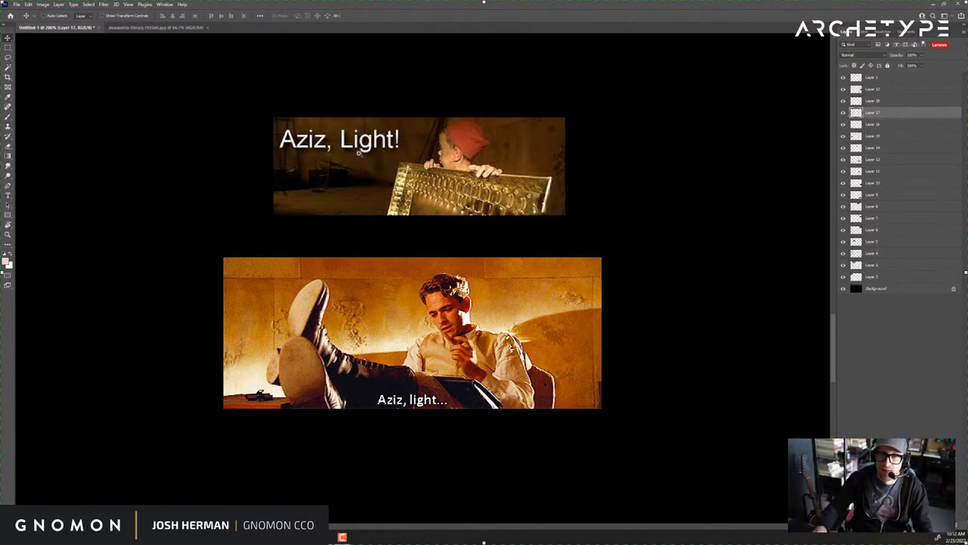
# Examine the dark multi-storey library still with the hanging ring-shaped chandelier and the neighbouring bench image.
pyautogui.press('z')
pyautogui.keyDown('alt'); pyautogui.click(438, 162); pyautogui.keyUp('alt')
pyautogui.keyDown('alt'); pyautogui.click(484, 178); pyautogui.keyUp('alt')
pyautogui.keyDown('alt'); pyautogui.click(506, 186); pyautogui.keyUp('alt')
pyautogui.moveTo(525, 237); pyautogui.dragTo(287, 277)
pyautogui.moveTo(705, 217); pyautogui.dragTo(318, 249)
pyautogui.moveTo(512, 235); pyautogui.dragTo(405, 327)
pyautogui.click(500, 229)
pyautogui.click(499, 230)
pyautogui.moveTo(441, 294); pyautogui.dragTo(478, 210)
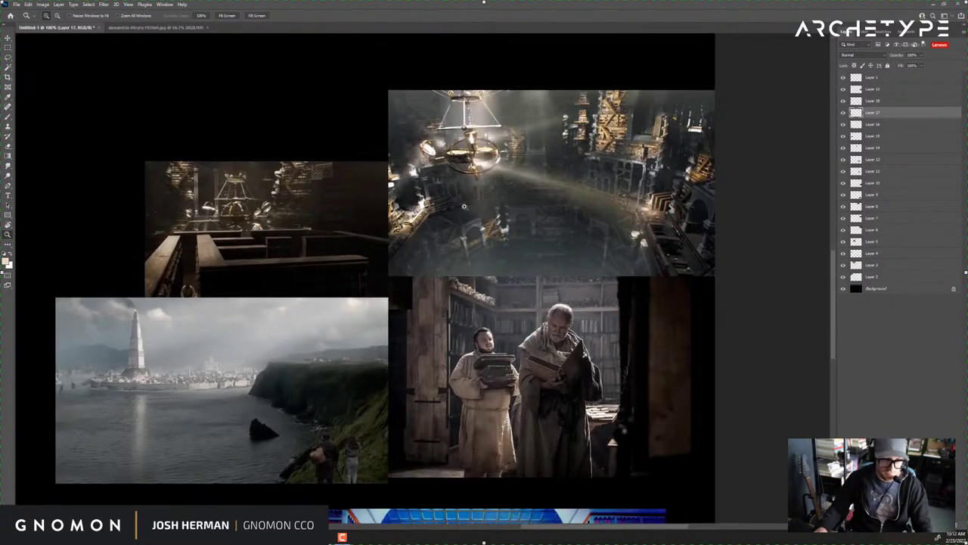
pyautogui.click(473, 204)
pyautogui.press('v')
pyautogui.moveTo(554, 202); pyautogui.dragTo(499, 240)
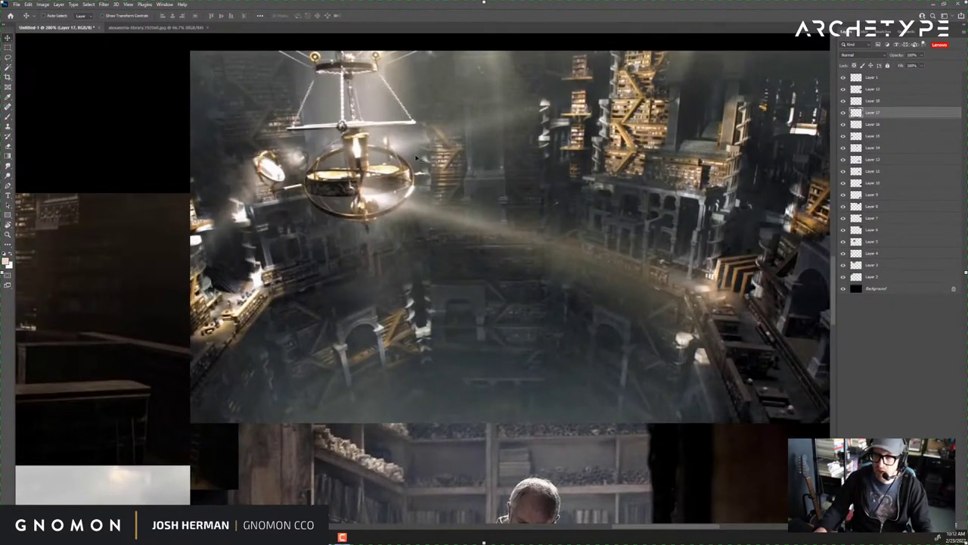
pyautogui.moveTo(611, 237); pyautogui.dragTo(572, 263)
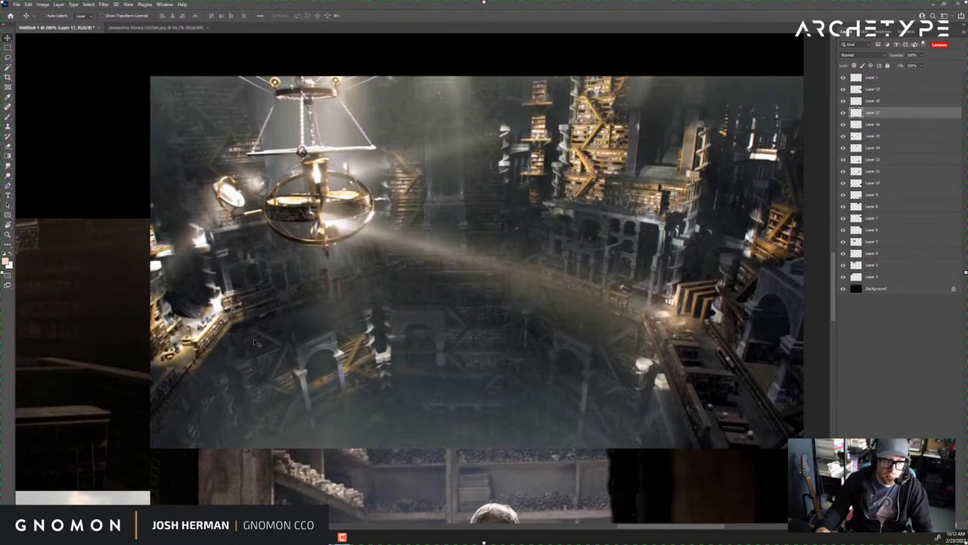
pyautogui.moveTo(359, 310); pyautogui.dragTo(691, 219)
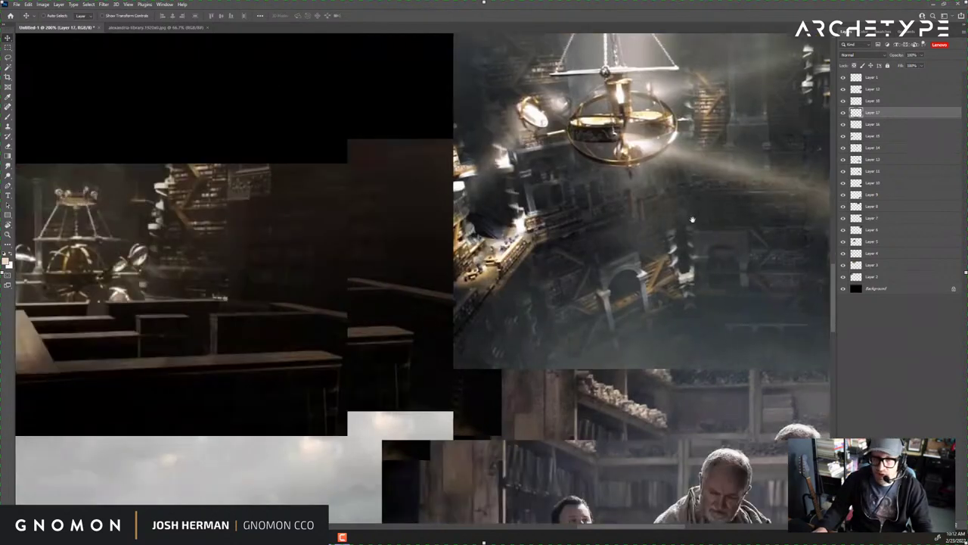
pyautogui.moveTo(238, 264); pyautogui.dragTo(392, 250)
# Examine the still of two robed figures carrying books in an archive, along with the images around it.
pyautogui.press('z')
pyautogui.keyDown('alt'); pyautogui.click(685, 188); pyautogui.keyUp('alt')
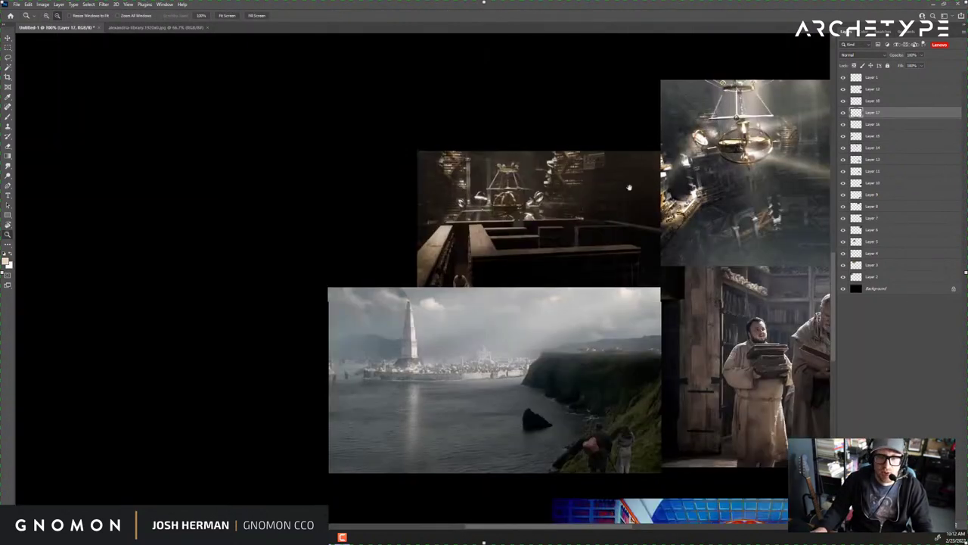
pyautogui.moveTo(721, 124); pyautogui.dragTo(510, 131)
pyautogui.press('v')
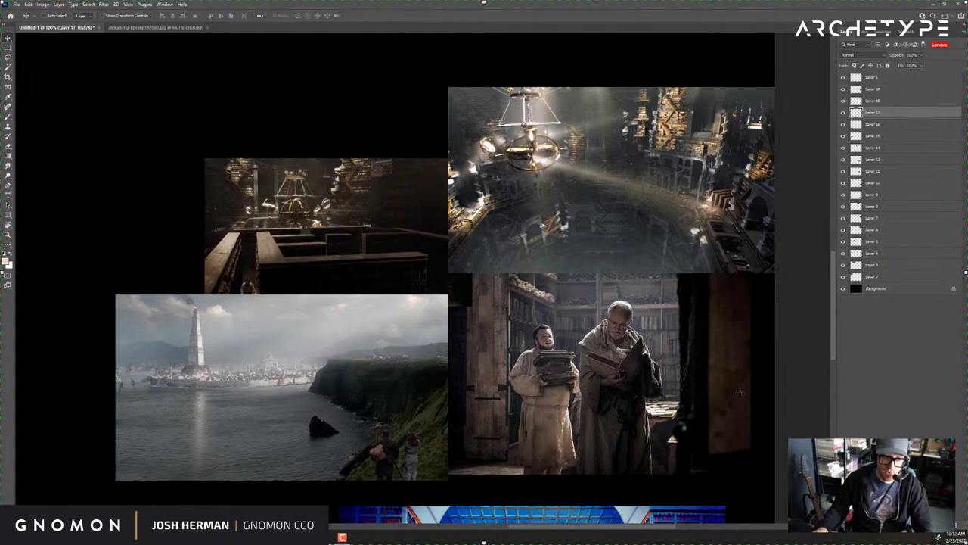
pyautogui.keyDown('ctrl'); pyautogui.click(570, 303); pyautogui.keyUp('ctrl')
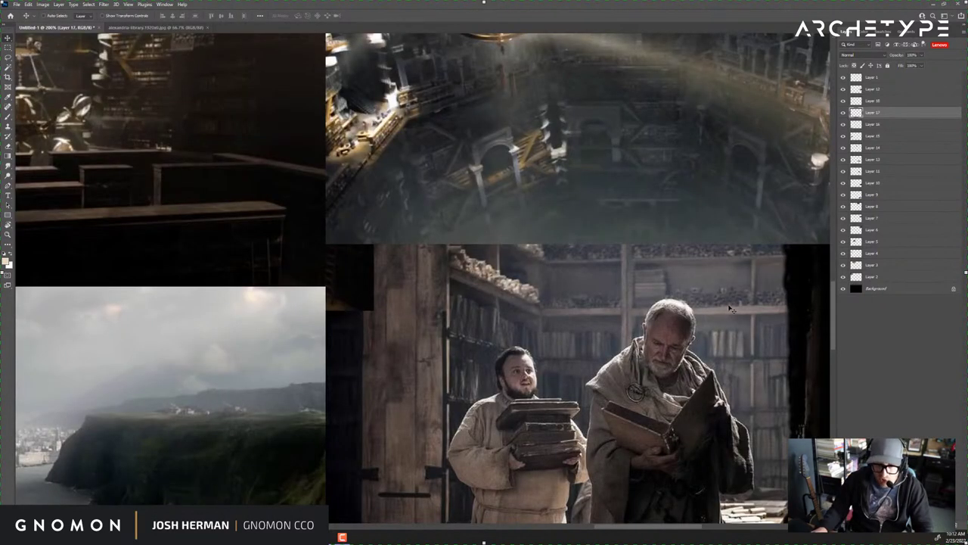
pyautogui.press('z')
pyautogui.keyDown('alt'); pyautogui.click(577, 304); pyautogui.keyUp('alt')
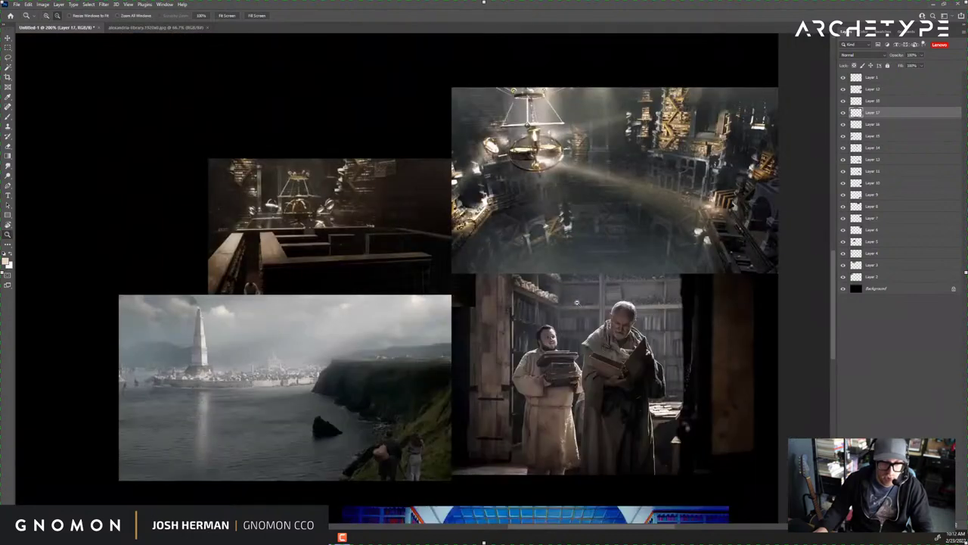
pyautogui.press('v')
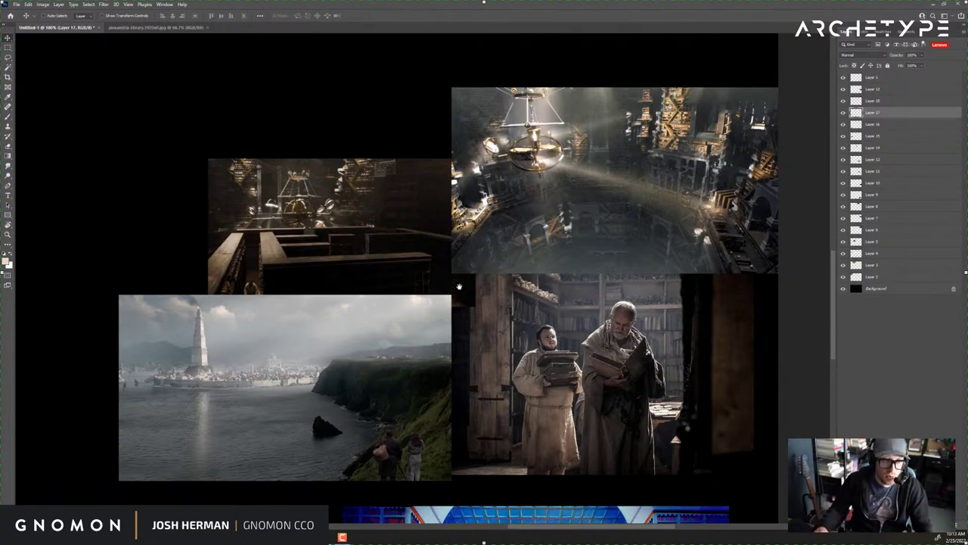
# Examine the green animated library references with carved columns, arcades and walkways and compare them with the rest of the board.
pyautogui.scroll(-5, 459, 286)
pyautogui.scroll(15, 542, 176)
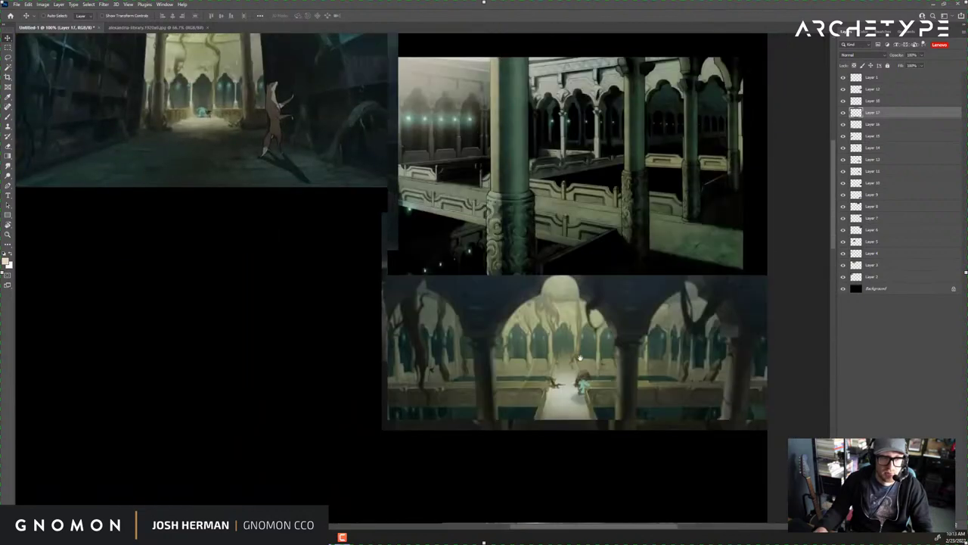
pyautogui.moveTo(580, 357); pyautogui.dragTo(582, 394)
pyautogui.moveTo(500, 308); pyautogui.dragTo(522, 300)
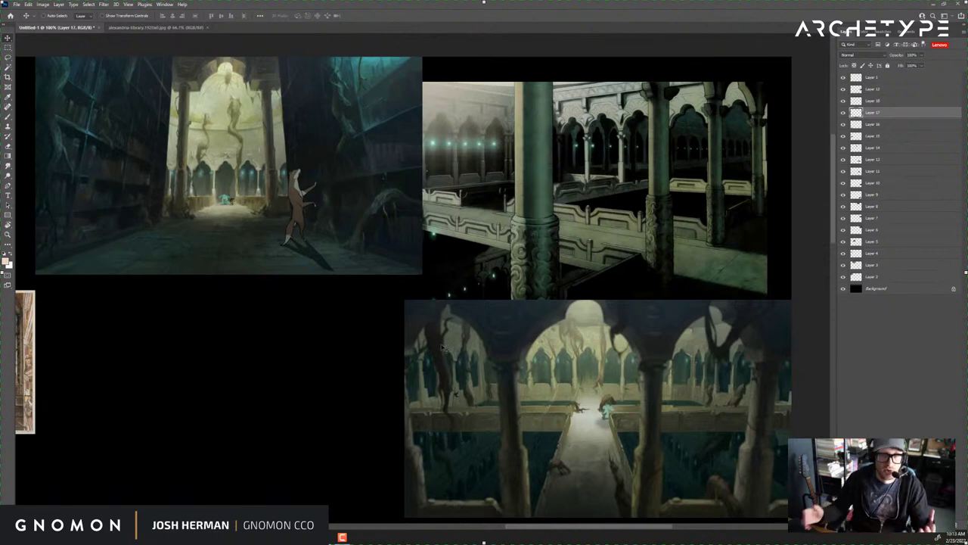
pyautogui.press('z')
pyautogui.keyDown('alt'); pyautogui.click(591, 304); pyautogui.keyUp('alt')
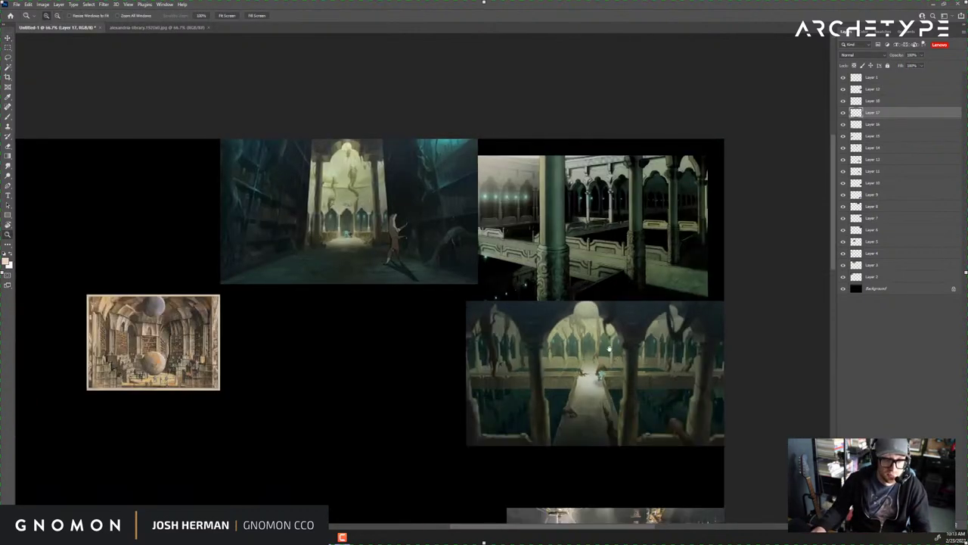
pyautogui.moveTo(621, 362); pyautogui.dragTo(583, 307)
pyautogui.moveTo(567, 372); pyautogui.dragTo(572, 231)
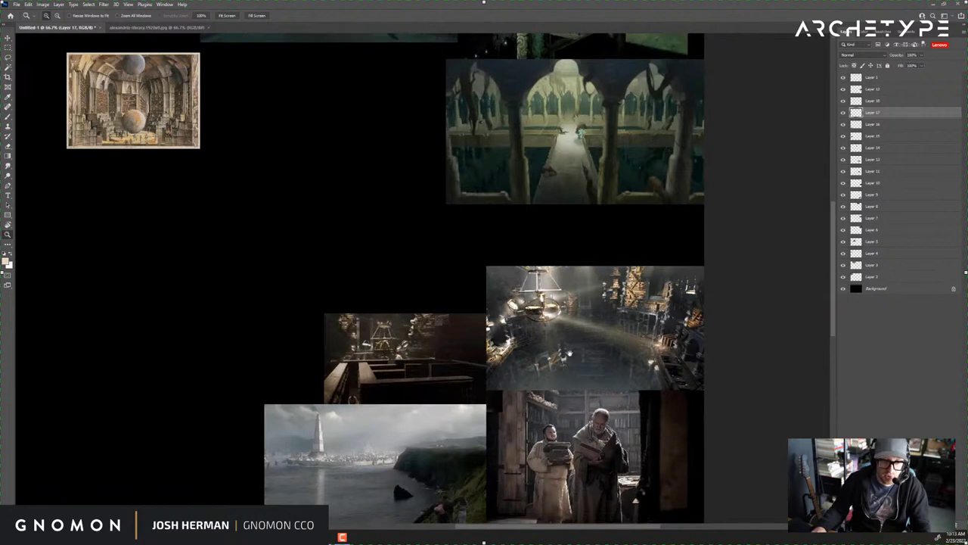
pyautogui.moveTo(305, 221); pyautogui.dragTo(593, 371)
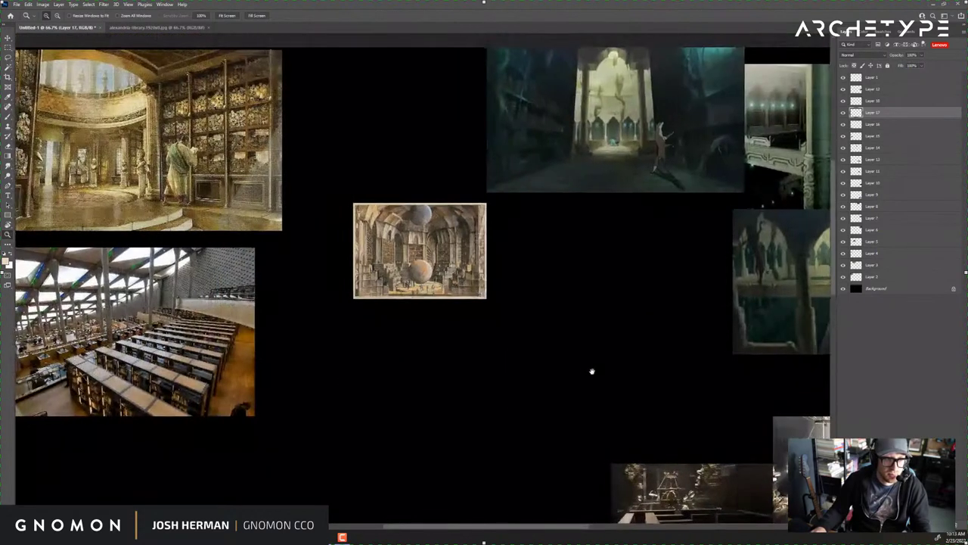
# Examine the vaulted library painting with two large globes up close.
pyautogui.click(425, 257)
pyautogui.click(425, 256)
pyautogui.click(425, 256)
pyautogui.hotkey('alt', 'v')
pyautogui.press('Escape')
pyautogui.press('v')
pyautogui.keyDown('ctrl'); pyautogui.moveTo(452, 230); pyautogui.dragTo(456, 275); pyautogui.keyUp('ctrl')
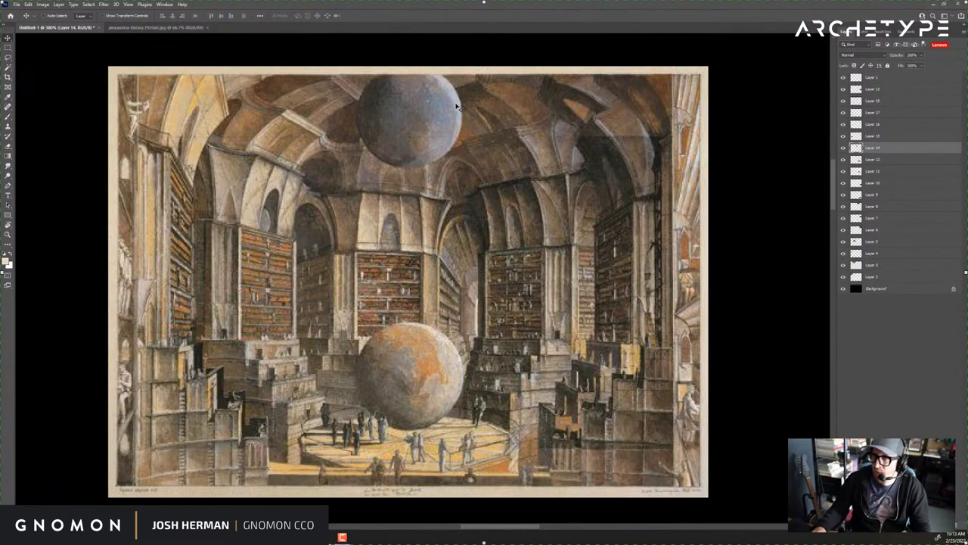
pyautogui.press('z')
pyautogui.keyDown('alt'); pyautogui.click(449, 363); pyautogui.keyUp('alt')
pyautogui.keyDown('alt'); pyautogui.click(450, 363); pyautogui.keyUp('alt')
# Examine the colourful animated library reference with spiral staircases, tall bookshelves and a globe.
pyautogui.moveTo(553, 428); pyautogui.dragTo(819, 314)
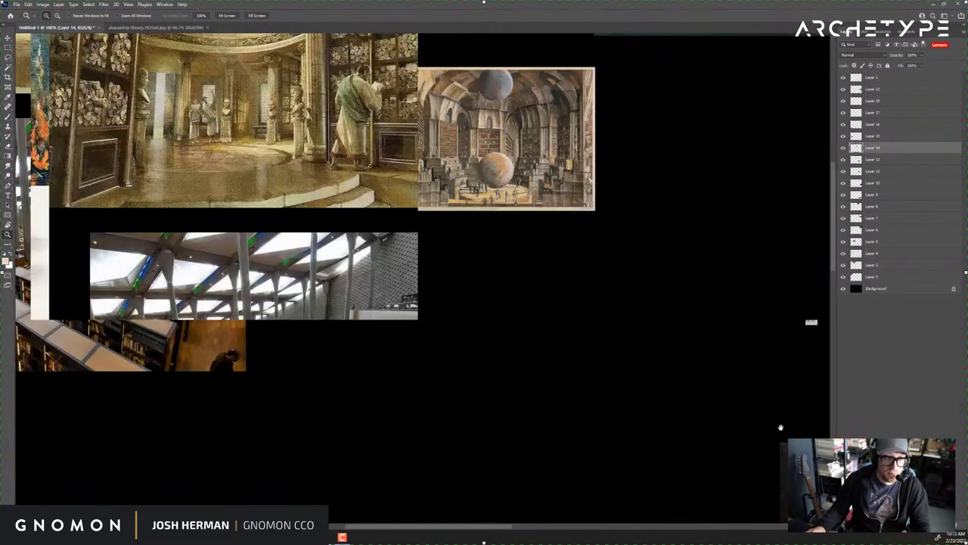
pyautogui.moveTo(699, 423)
pyautogui.mouseDown()
pyautogui.moveTo(299, 160)
pyautogui.moveTo(228, 57)
pyautogui.mouseUp()
pyautogui.moveTo(734, 402); pyautogui.dragTo(484, 239)
pyautogui.moveTo(594, 344); pyautogui.dragTo(428, 171)
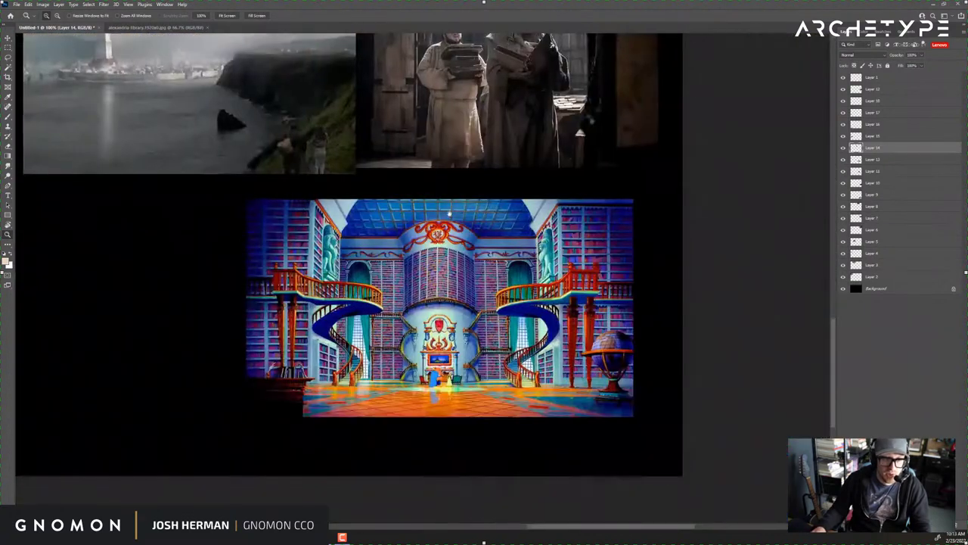
pyautogui.moveTo(457, 348); pyautogui.dragTo(507, 284)
pyautogui.click(507, 285)
pyautogui.moveTo(579, 275); pyautogui.dragTo(526, 338)
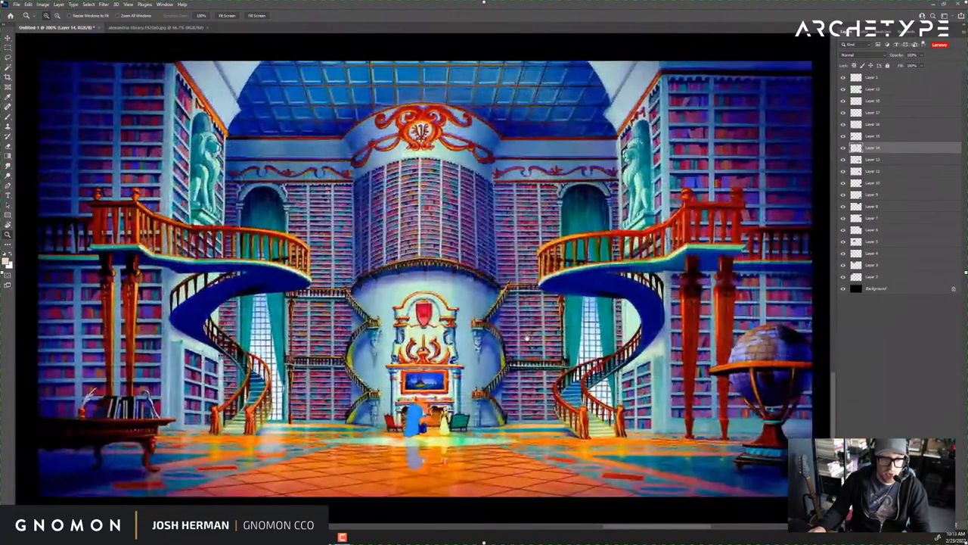
pyautogui.press('v')
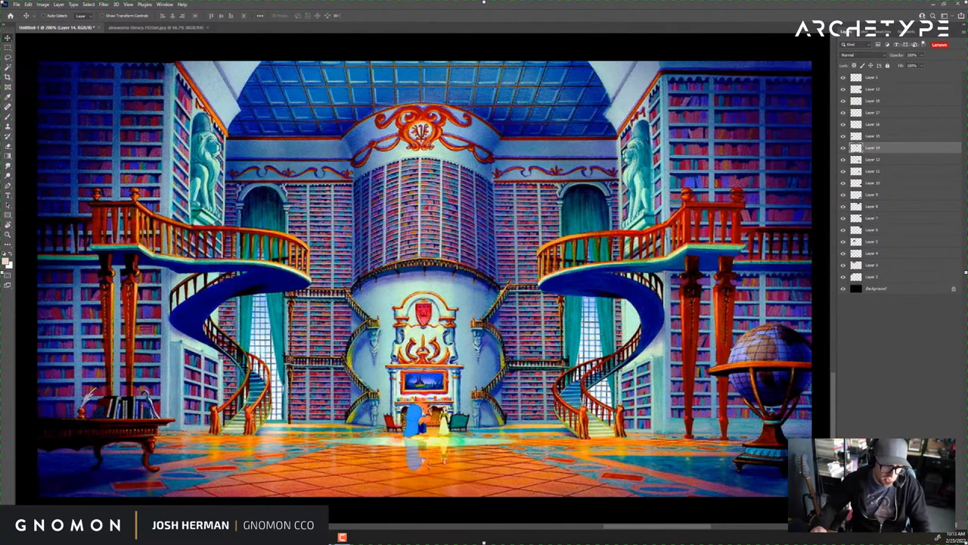
# Return to Unreal Engine, try rotating the roof slab -90° to stand as a wall beside the sage's table, and undo it.
pyautogui.moveTo(287, 536)
pyautogui.click(268, 490)
pyautogui.moveTo(467, 273); pyautogui.dragTo(494, 274, button='right')
pyautogui.click(440, 251)
pyautogui.press('e')
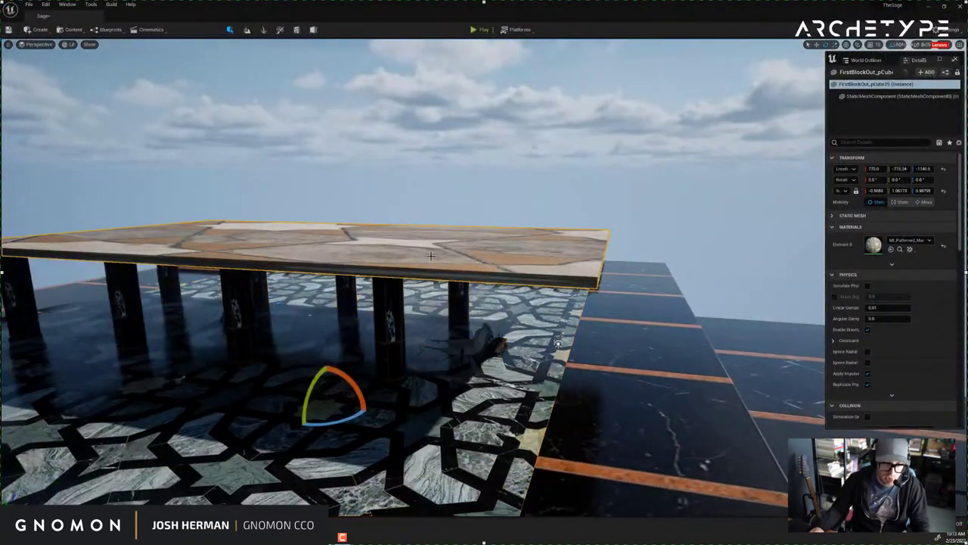
pyautogui.moveTo(350, 368); pyautogui.dragTo(342, 494)
pyautogui.moveTo(400, 398)
pyautogui.keyDown('alt'); pyautogui.mouseDown()
pyautogui.moveTo(403, 382)
pyautogui.moveTo(400, 398)
pyautogui.mouseUp(); pyautogui.keyUp('alt')
pyautogui.moveTo(400, 398); pyautogui.dragTo(261, 409, button='right')
pyautogui.moveTo(427, 323)
pyautogui.mouseDown(button='right')
pyautogui.moveTo(372, 303)
pyautogui.moveTo(201, 303)
pyautogui.moveTo(231, 312)
pyautogui.mouseUp(button='right')
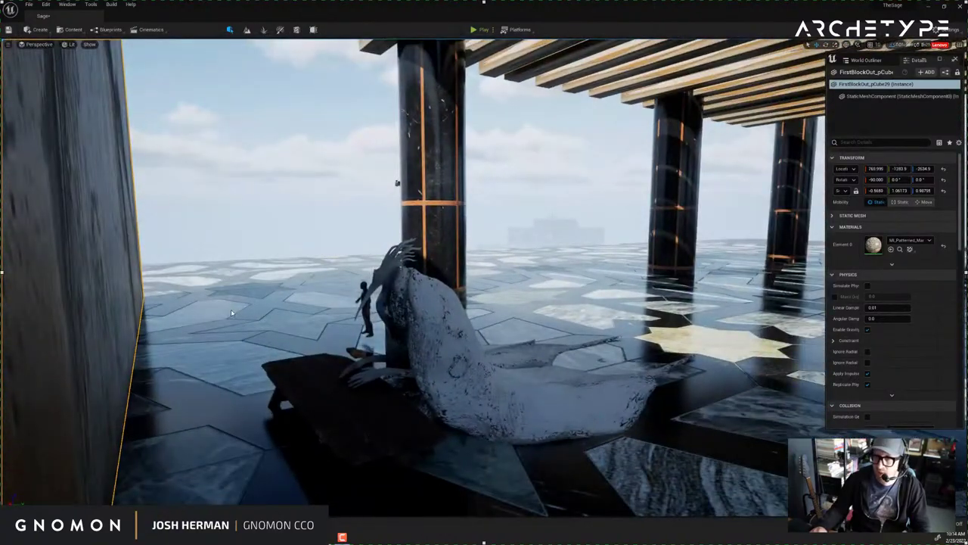
pyautogui.moveTo(432, 346)
pyautogui.mouseDown(button='right')
pyautogui.moveTo(639, 346)
pyautogui.moveTo(490, 338)
pyautogui.mouseUp(button='right')
pyautogui.hotkey('ctrl', 'z')
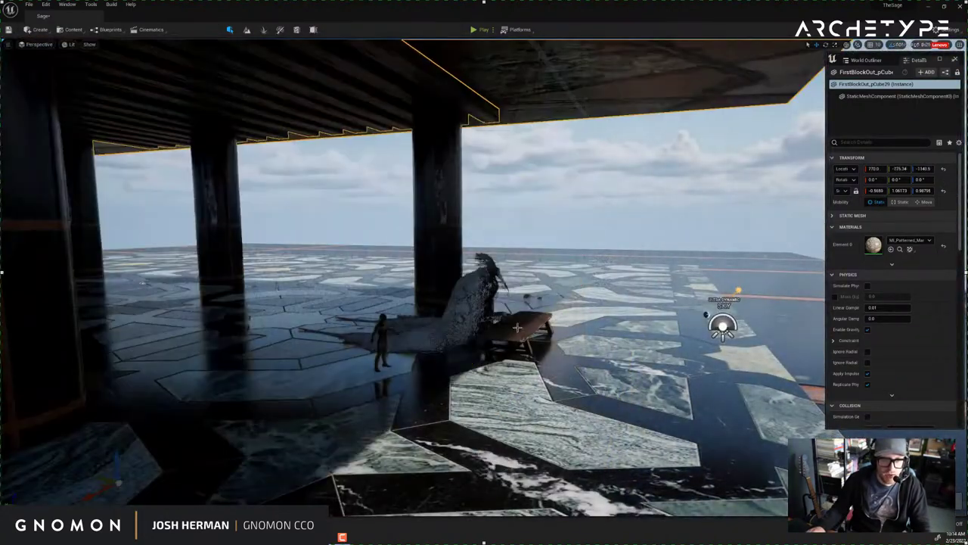
# Select the three small floating objects beside the sage and lower them onto the tabletop.
pyautogui.click(594, 220)
pyautogui.moveTo(595, 221)
pyautogui.mouseDown(button='right')
pyautogui.moveTo(738, 231)
pyautogui.moveTo(792, 221)
pyautogui.moveTo(578, 221)
pyautogui.mouseUp(button='right')
pyautogui.press('q')
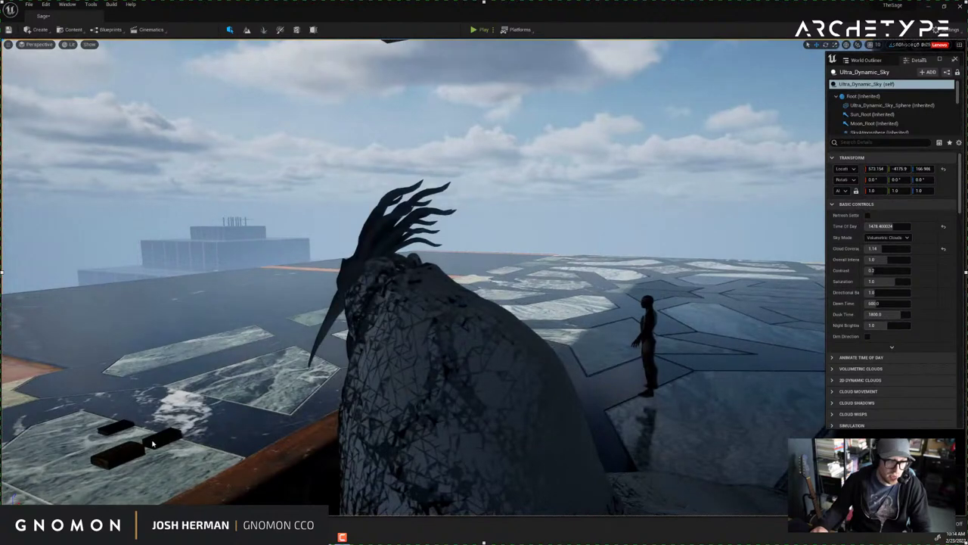
pyautogui.click(152, 444)
pyautogui.press('f')
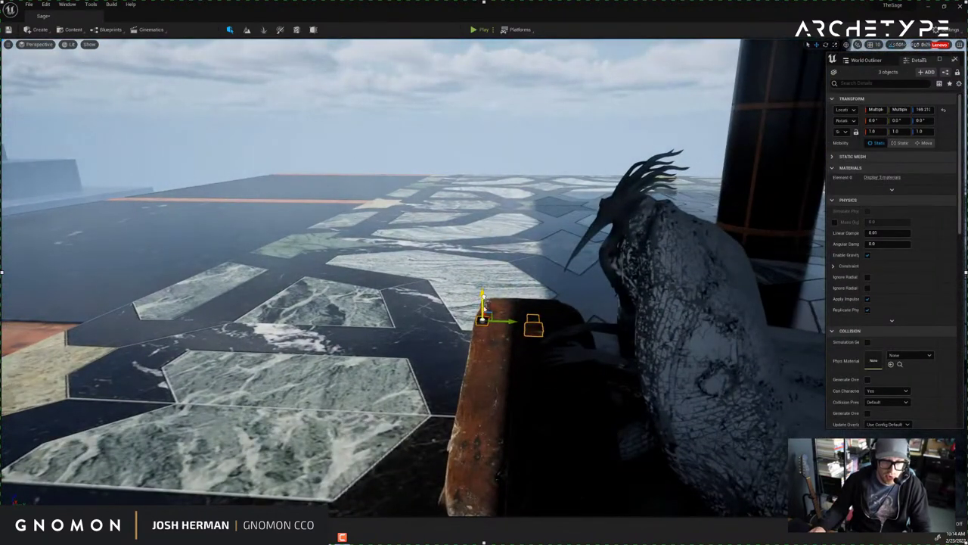
pyautogui.moveTo(482, 298); pyautogui.dragTo(477, 370)
pyautogui.rightClick(438, 324)
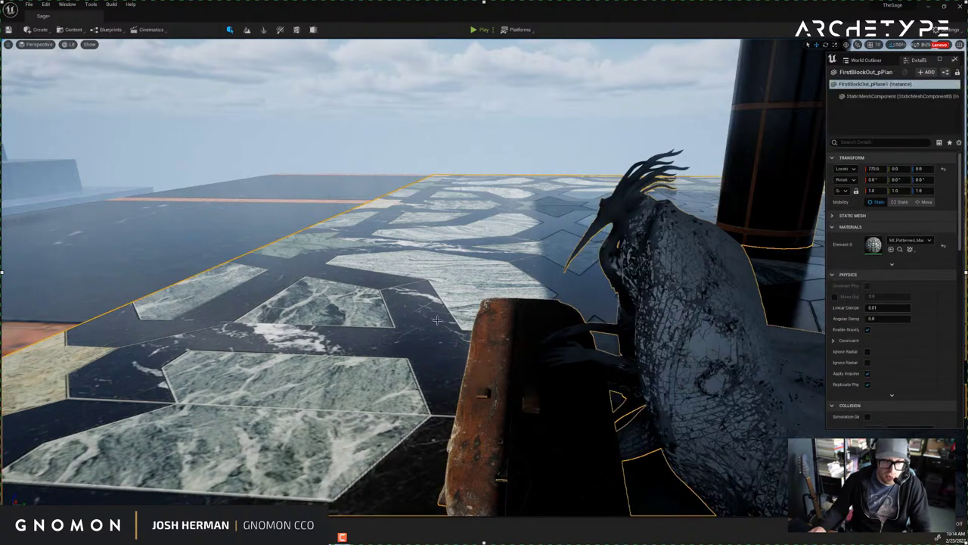
# Slide the old damaged book onto the sunlit strip of the tabletop, separate the overlapping books and turn one at an angle.
pyautogui.click(531, 403)
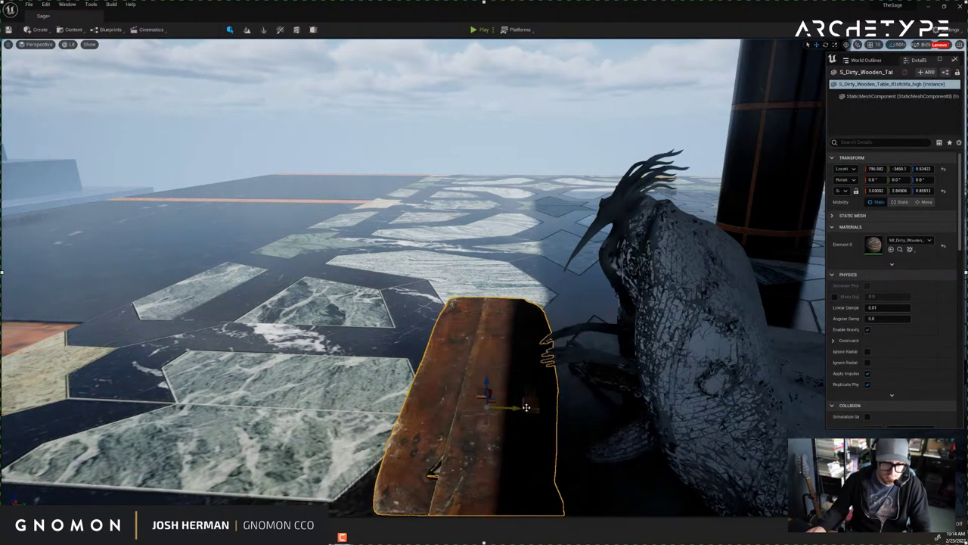
pyautogui.click(531, 389)
pyautogui.moveTo(549, 392); pyautogui.dragTo(482, 374)
pyautogui.moveTo(527, 390); pyautogui.dragTo(608, 389, button='right')
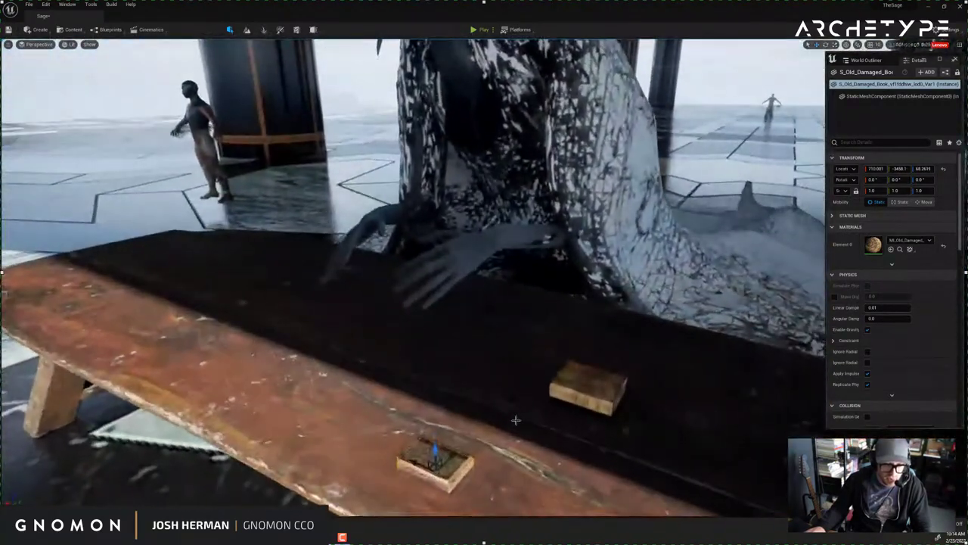
pyautogui.keyDown('alt'); pyautogui.moveTo(420, 463); pyautogui.dragTo(357, 438); pyautogui.keyUp('alt')
pyautogui.press('e')
pyautogui.moveTo(383, 468); pyautogui.dragTo(406, 465)
# Move the stained brown book beside the other two books on the sunlit strip of the tabletop.
pyautogui.click(563, 392)
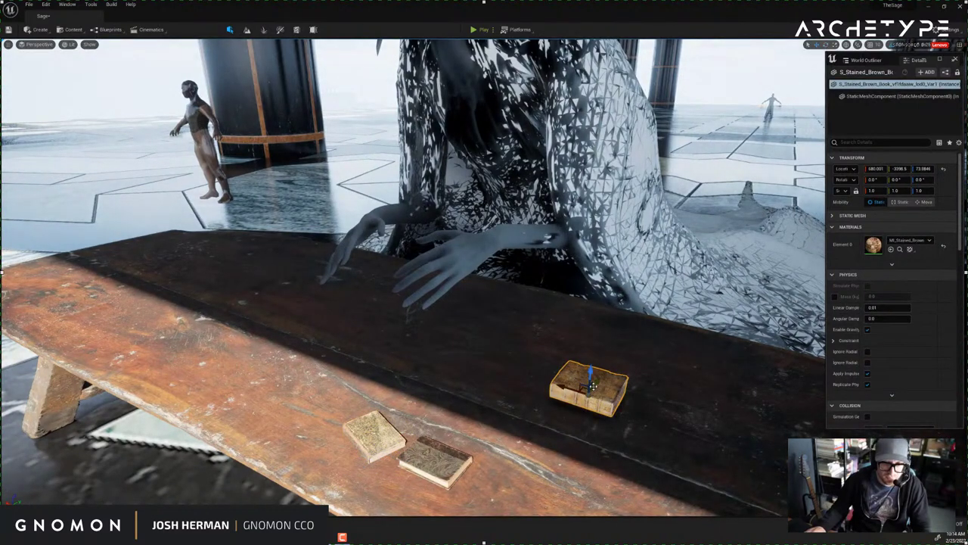
pyautogui.moveTo(592, 386); pyautogui.dragTo(519, 490)
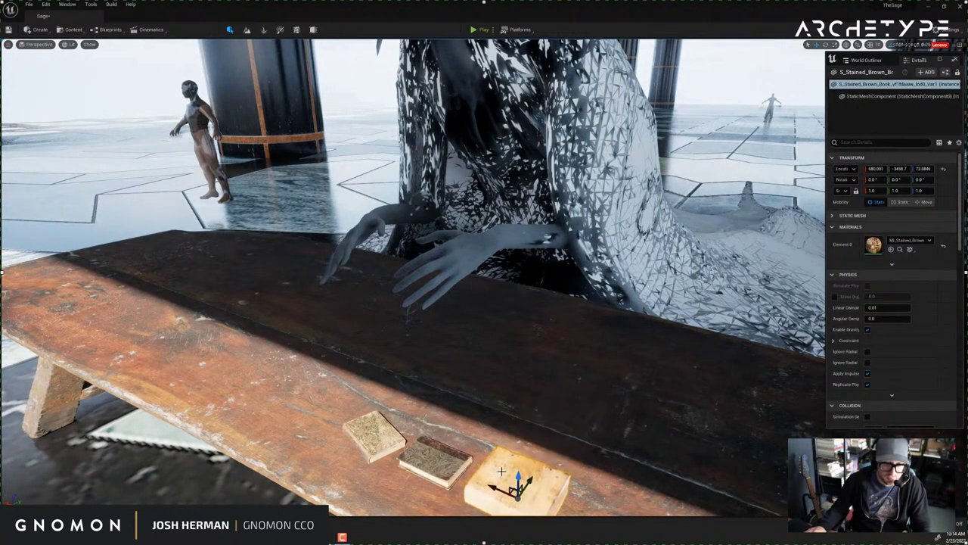
pyautogui.moveTo(569, 480); pyautogui.dragTo(635, 536, button='right')
pyautogui.moveTo(464, 452); pyautogui.dragTo(460, 447)
pyautogui.press('w')
# Inspect the sage, the table with its books and the columned hall from several viewpoints.
pyautogui.click(458, 345)
pyautogui.moveTo(458, 345); pyautogui.dragTo(668, 226, button='right')
pyautogui.click(667, 226)
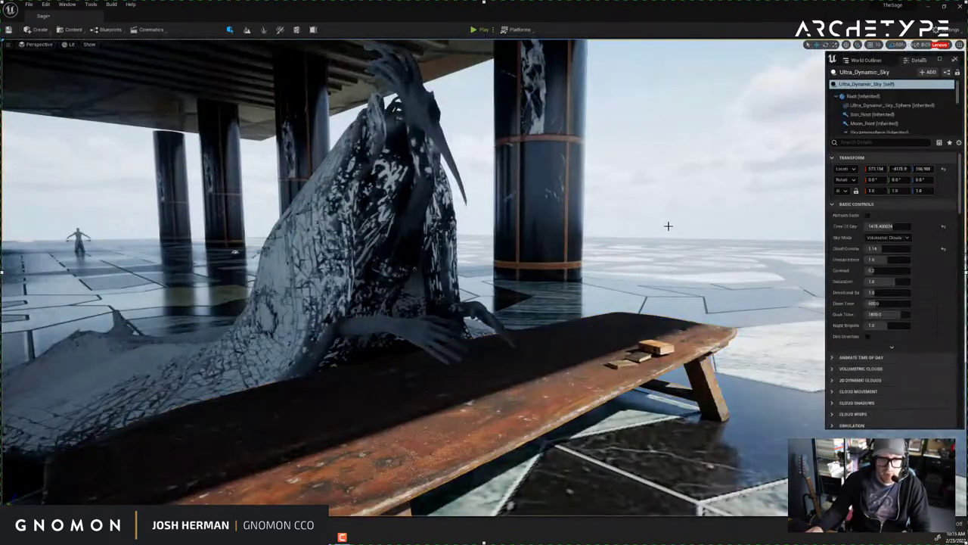
pyautogui.scroll(-6, 673, 229)
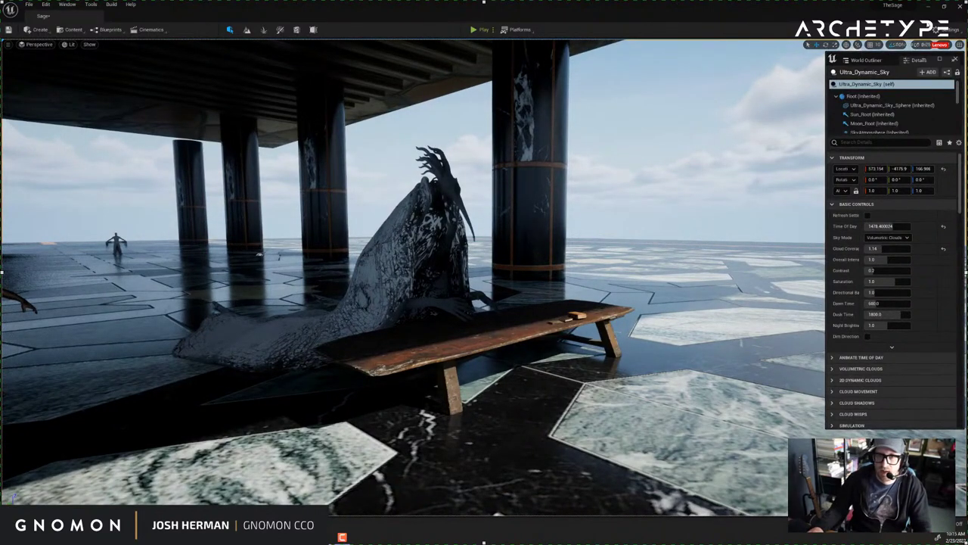
pyautogui.moveTo(616, 149); pyautogui.dragTo(551, 163, button='right')
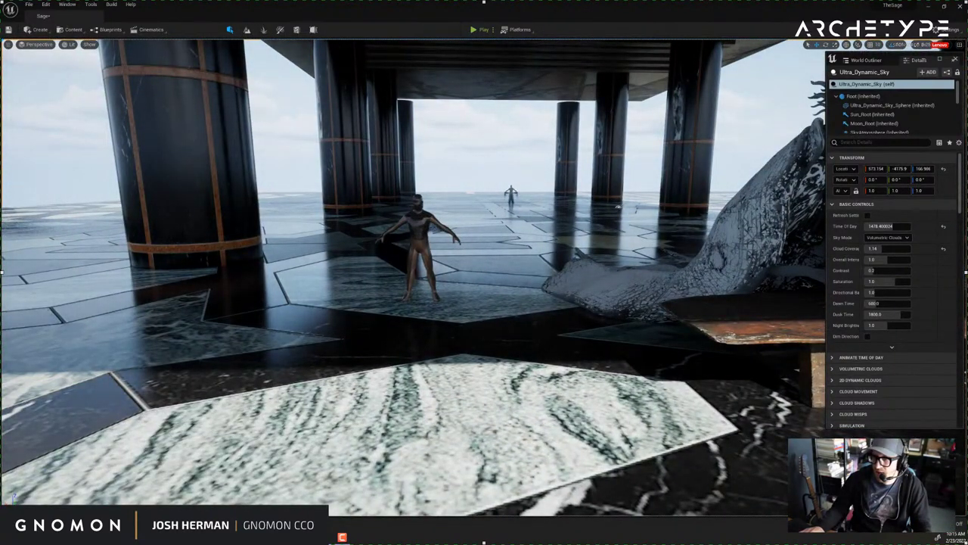
# Bring up The Prince of Egypt screencaps in the browser, look through the page 9 thumbnails, and put the window away.
pyautogui.press('super+d')
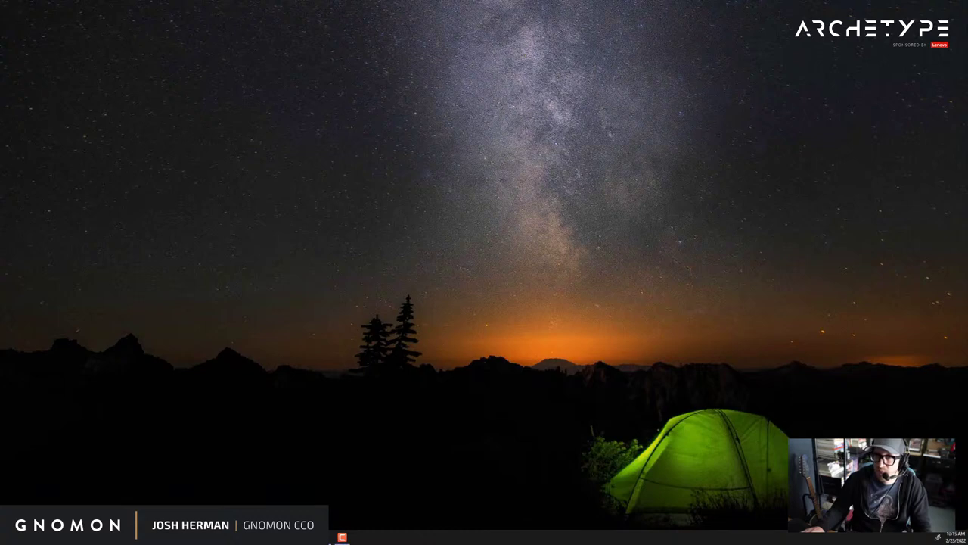
pyautogui.press('super+d')
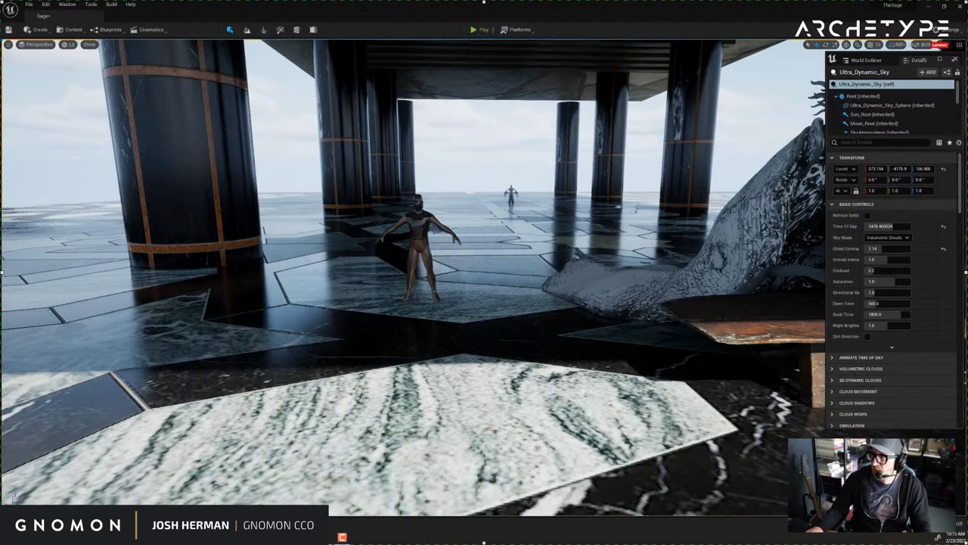
pyautogui.moveTo(967, 82); pyautogui.dragTo(492, 28)
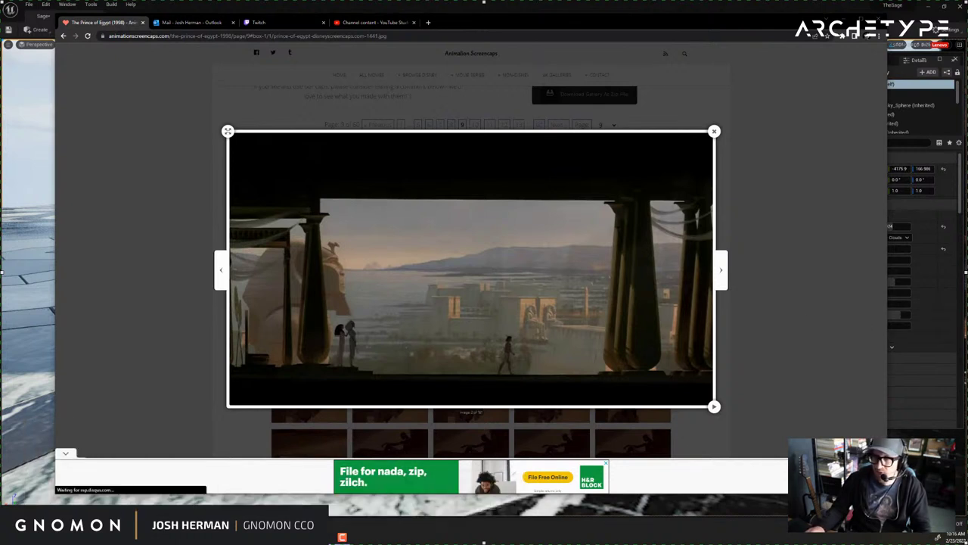
pyautogui.click(713, 132)
pyautogui.scroll(-5, 817, 280)
pyautogui.scroll(-2, 817, 280)
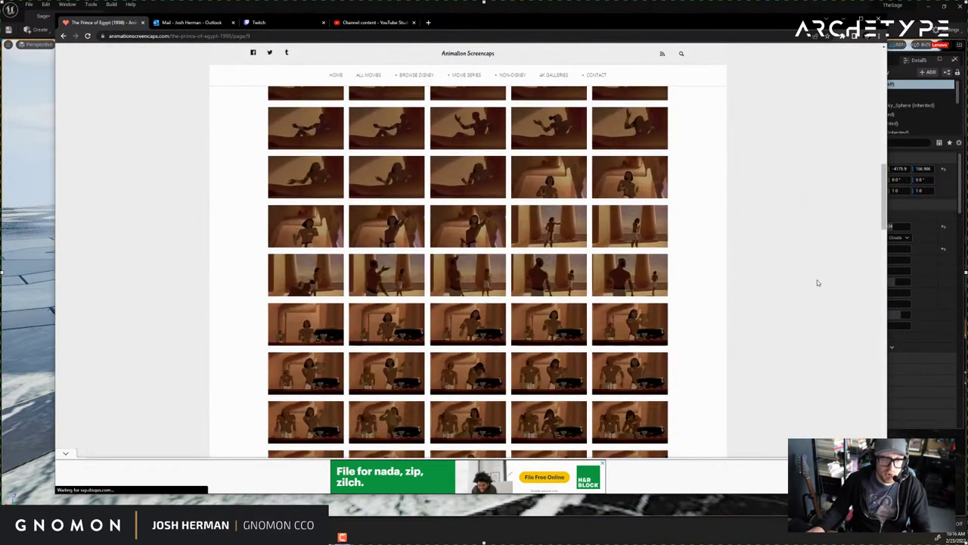
pyautogui.scroll(-15, 817, 282)
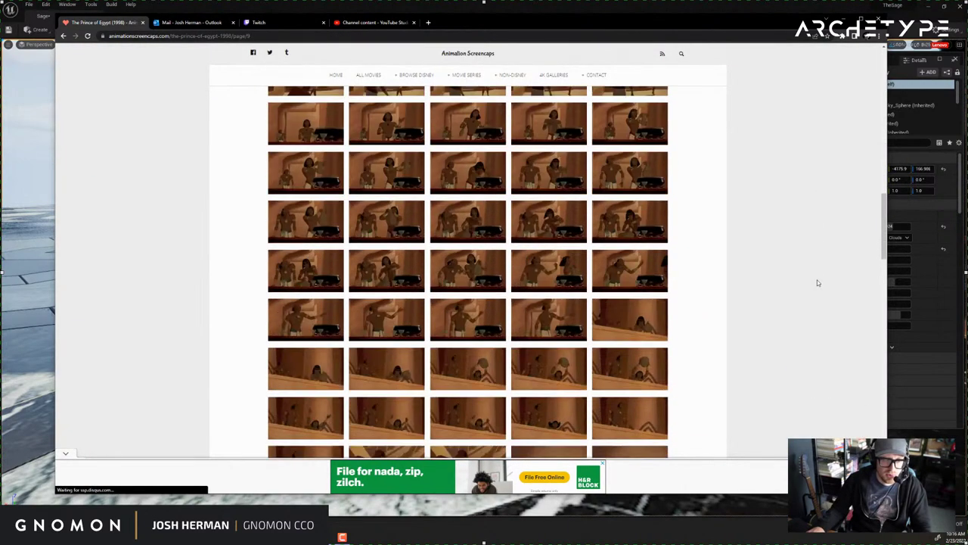
pyautogui.scroll(-15, 817, 283)
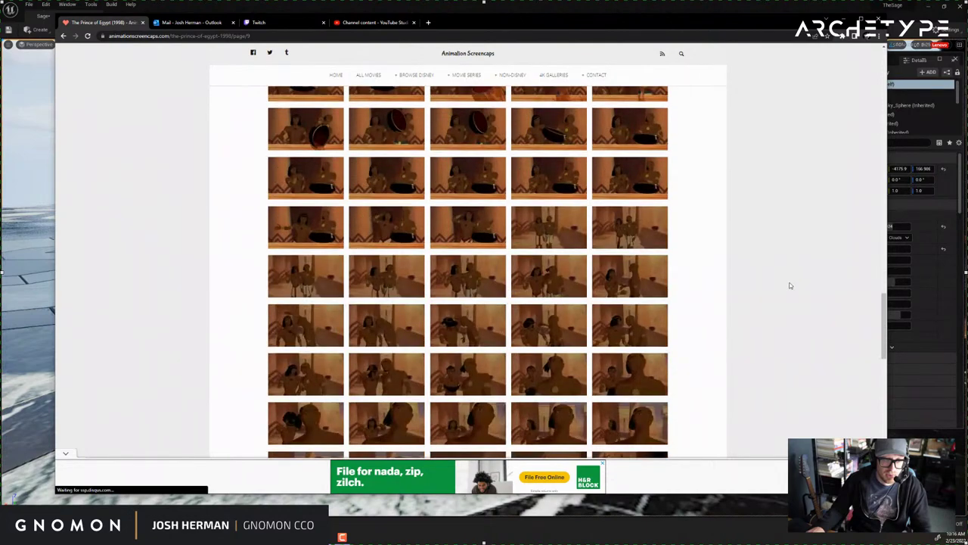
pyautogui.scroll(4, 474, 307)
pyautogui.click(453, 36)
pyautogui.moveTo(506, 23); pyautogui.dragTo(967, 61)
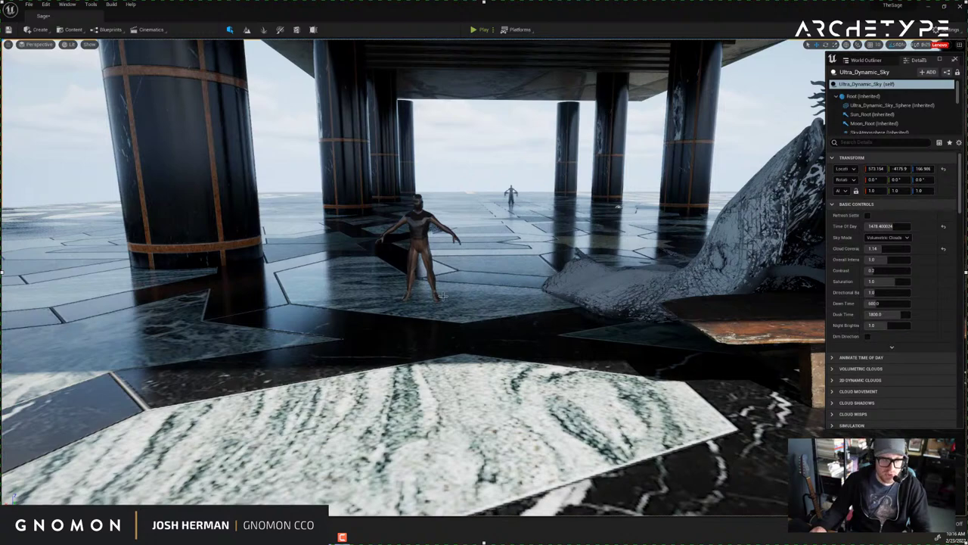
# Switch to the Photoshop reference board and examine the slatted pergola walkway photo with striped shadows up close.
pyautogui.keyDown('alt'); pyautogui.moveTo(493, 291); pyautogui.dragTo(505, 299); pyautogui.keyUp('alt')
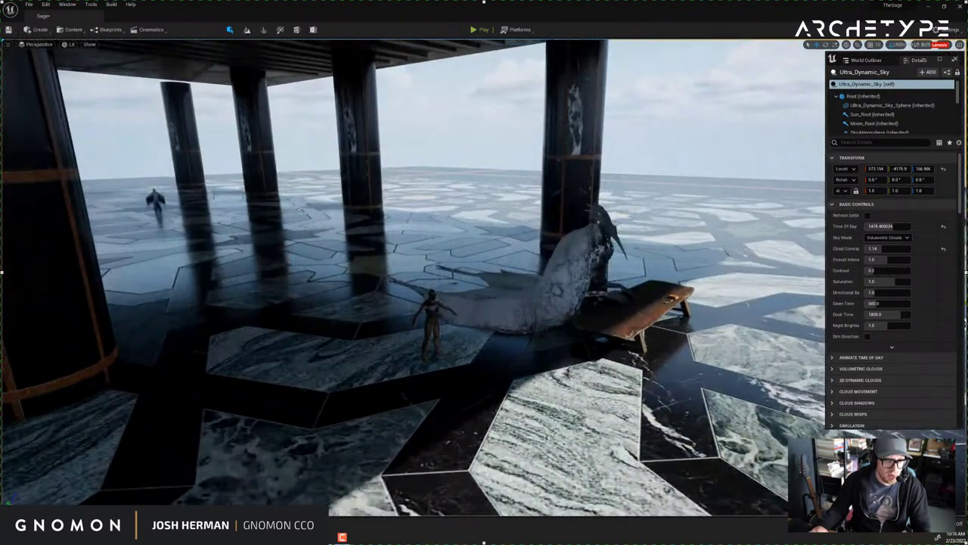
pyautogui.click(313, 537)
pyautogui.rightClick(410, 375)
pyautogui.press('z')
pyautogui.keyDown('alt'); pyautogui.click(387, 358); pyautogui.keyUp('alt')
pyautogui.keyDown('alt'); pyautogui.click(387, 359); pyautogui.keyUp('alt')
pyautogui.keyDown('alt'); pyautogui.click(386, 359); pyautogui.keyUp('alt')
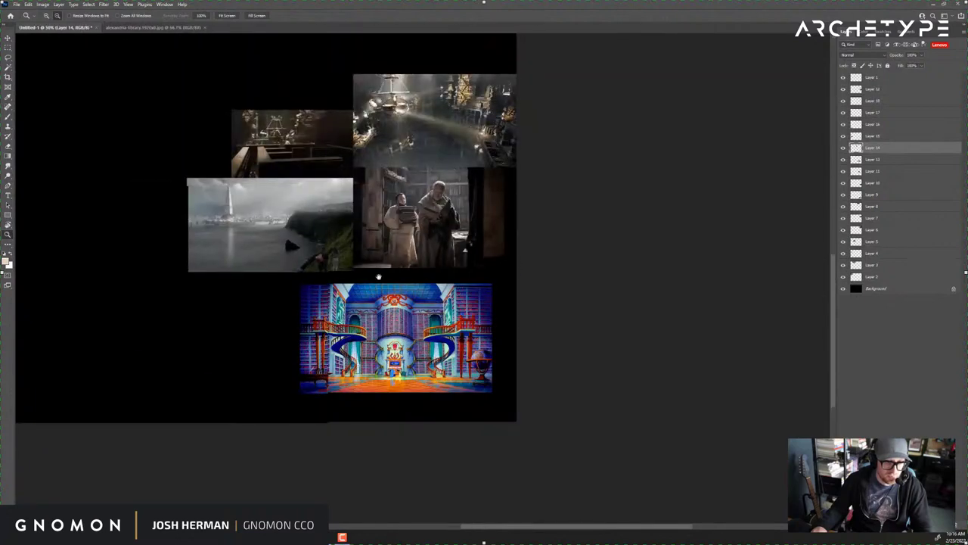
pyautogui.moveTo(284, 238); pyautogui.dragTo(558, 336)
pyautogui.moveTo(245, 304); pyautogui.dragTo(540, 172)
pyautogui.moveTo(212, 337); pyautogui.dragTo(419, 277)
pyautogui.click(419, 277)
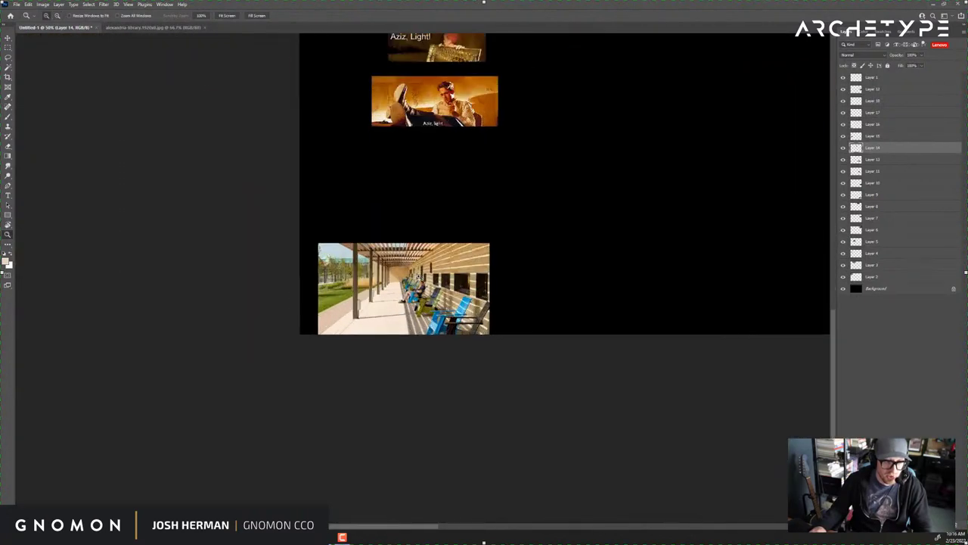
pyautogui.click(419, 277)
pyautogui.click(419, 277)
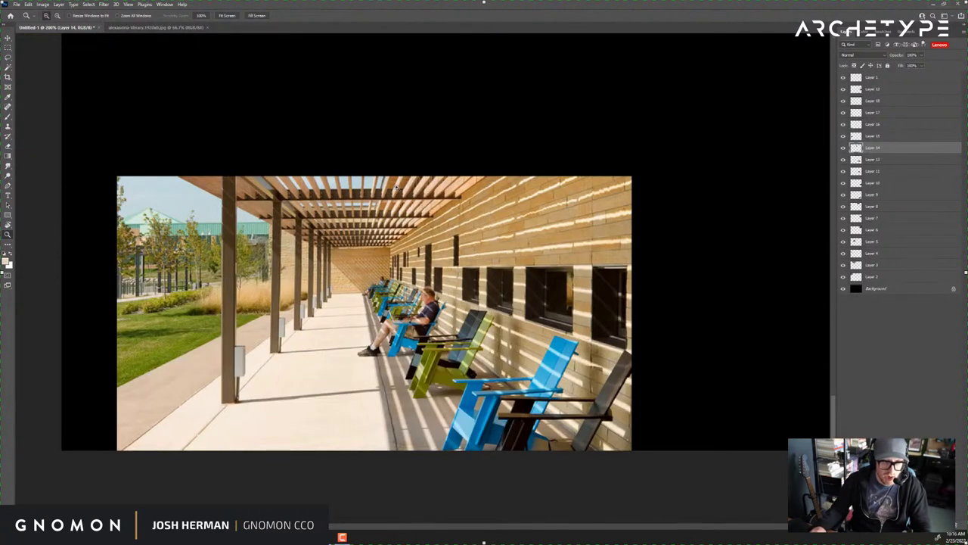
# Examine the film still of the long-haired wizard reading at a candlelit desk up close.
pyautogui.keyDown('alt'); pyautogui.click(525, 224); pyautogui.keyUp('alt')
pyautogui.keyDown('alt'); pyautogui.click(525, 224); pyautogui.keyUp('alt')
pyautogui.moveTo(583, 62); pyautogui.dragTo(501, 374)
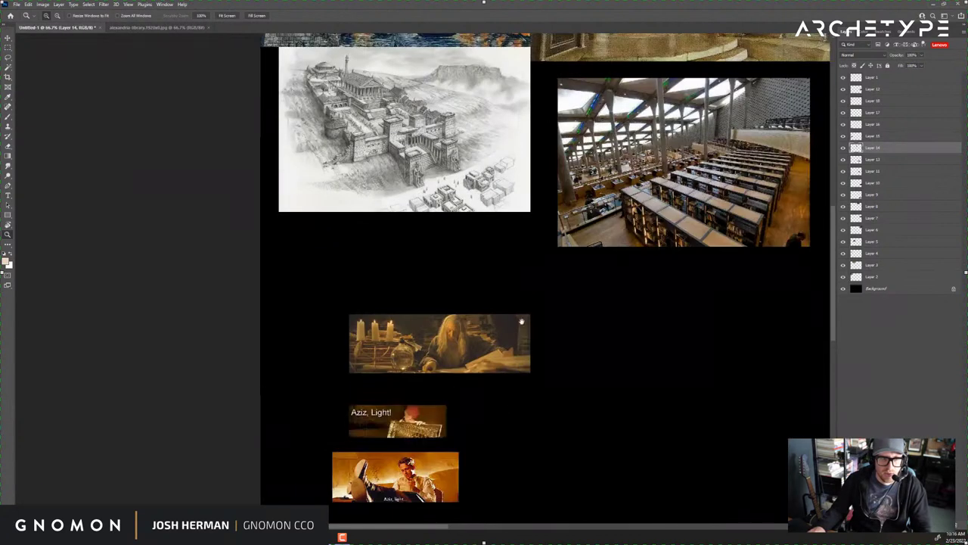
pyautogui.click(444, 359)
pyautogui.click(448, 363)
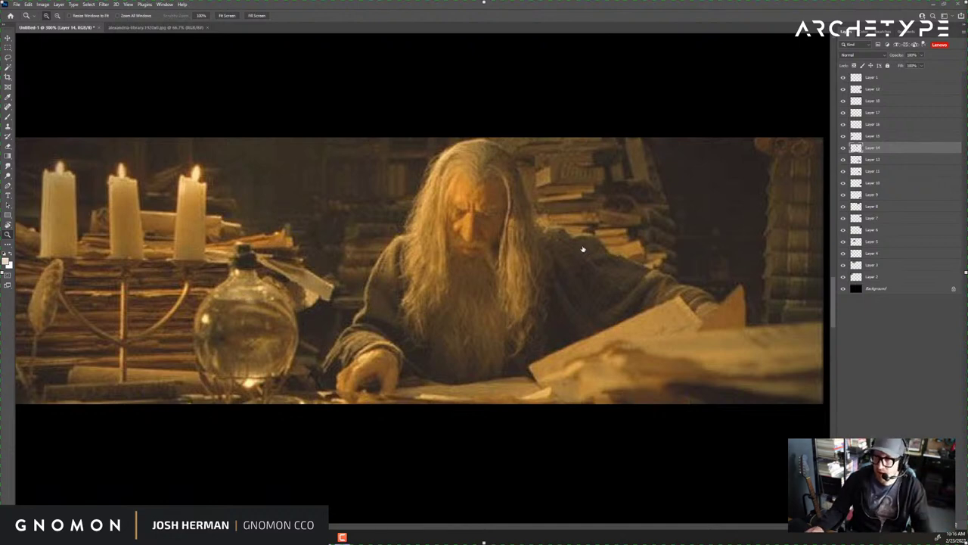
# Review the Alexandria library references and shift the modern reading-hall photo closer beneath the scroll-library painting.
pyautogui.keyDown('alt'); pyautogui.click(572, 320); pyautogui.keyUp('alt')
pyautogui.keyDown('alt'); pyautogui.click(573, 320); pyautogui.keyUp('alt')
pyautogui.moveTo(563, 230); pyautogui.dragTo(439, 472)
pyautogui.moveTo(645, 187); pyautogui.dragTo(583, 239)
pyautogui.moveTo(608, 189); pyautogui.dragTo(542, 246)
pyautogui.moveTo(445, 202); pyautogui.dragTo(478, 210)
pyautogui.press('v')
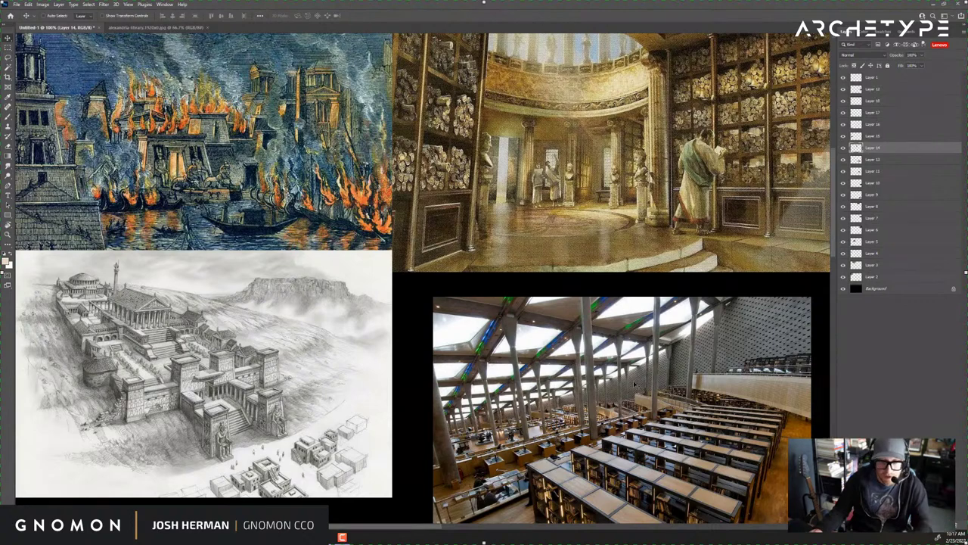
pyautogui.keyDown('ctrl'); pyautogui.moveTo(660, 432); pyautogui.dragTo(615, 413); pyautogui.keyUp('ctrl')
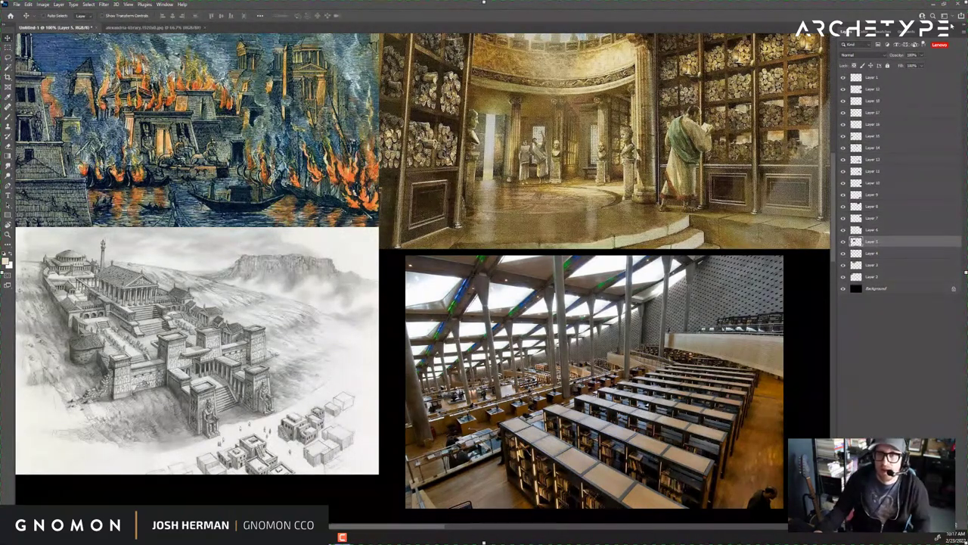
# Return to Unreal Engine, widen the Details panel and enlarge its component list for the Ultra_Dynamic_Sky actor.
pyautogui.click(933, 5)
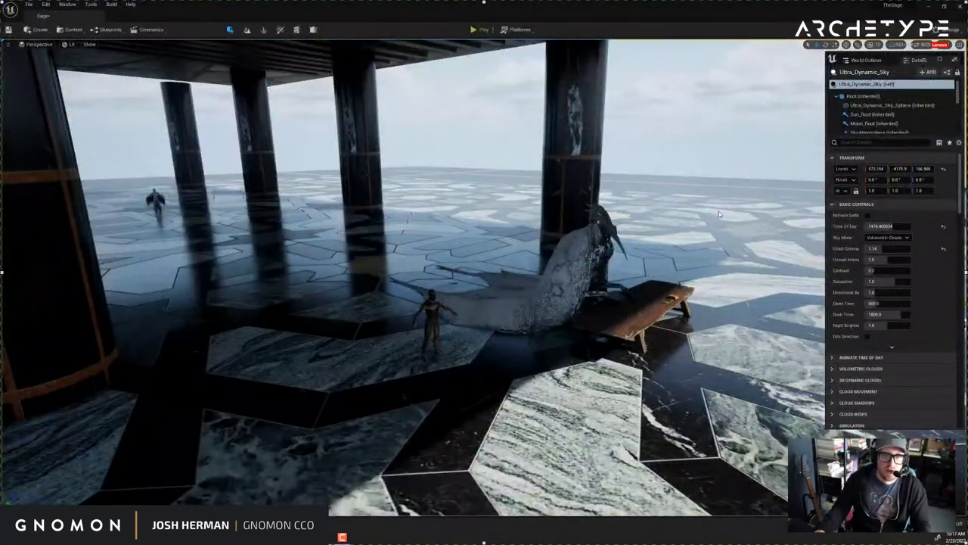
pyautogui.moveTo(718, 212); pyautogui.dragTo(756, 192, button='right')
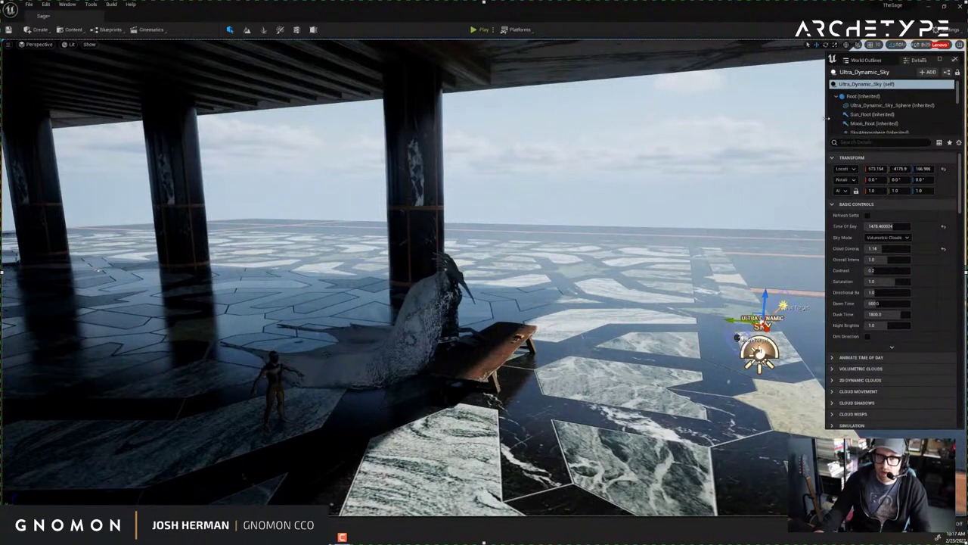
pyautogui.moveTo(823, 121); pyautogui.dragTo(762, 124)
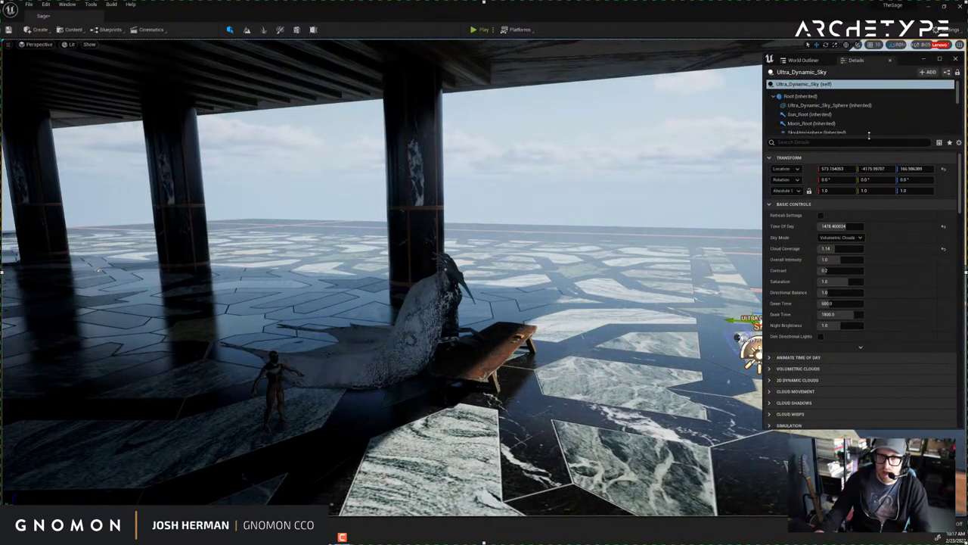
pyautogui.moveTo(870, 138); pyautogui.dragTo(870, 238)
pyautogui.keyDown('alt'); pyautogui.moveTo(641, 239); pyautogui.dragTo(582, 245); pyautogui.keyUp('alt')
pyautogui.press('s')
pyautogui.moveTo(583, 245)
pyautogui.mouseDown(button='right')
pyautogui.moveTo(588, 234)
pyautogui.moveTo(594, 241)
pyautogui.mouseUp(button='right')
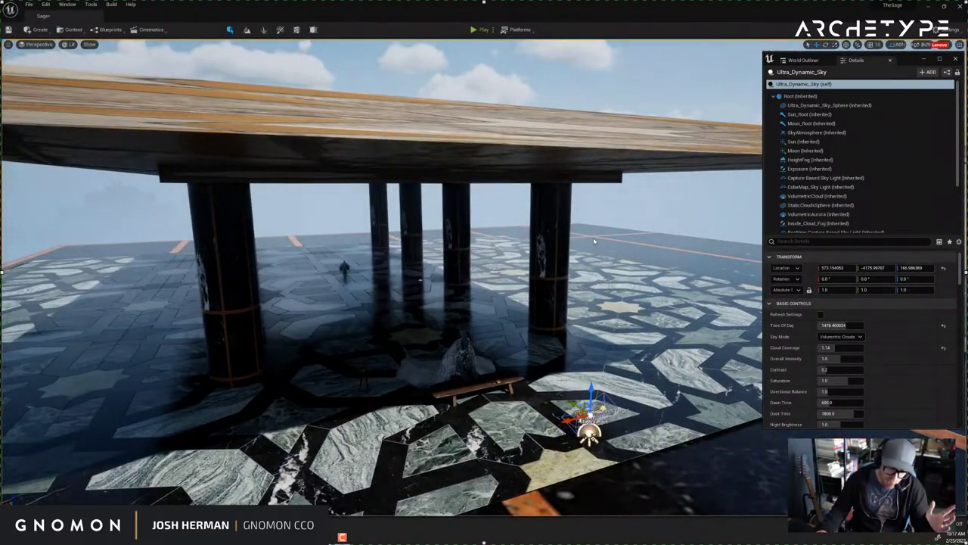
# Collapse the Set folder, select Ultra_Dynamic_Weather, and detach the World Outliner into its own window on the other monitor.
pyautogui.click(812, 62)
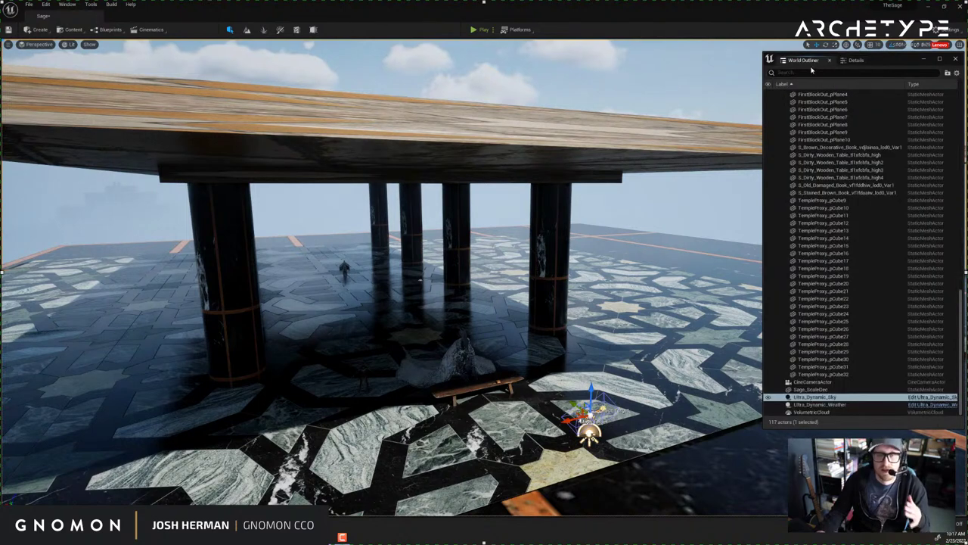
pyautogui.scroll(3, 819, 189)
pyautogui.scroll(15, 818, 190)
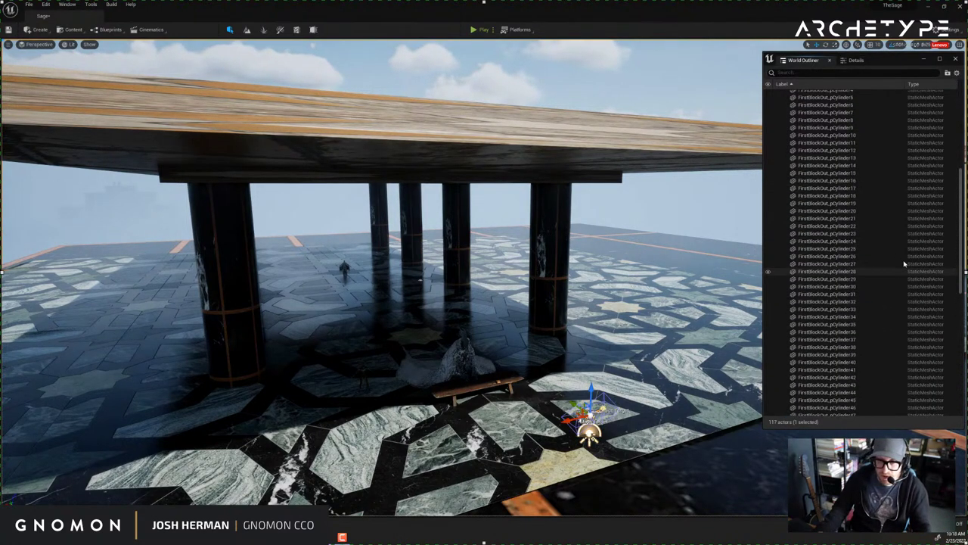
pyautogui.click(782, 101)
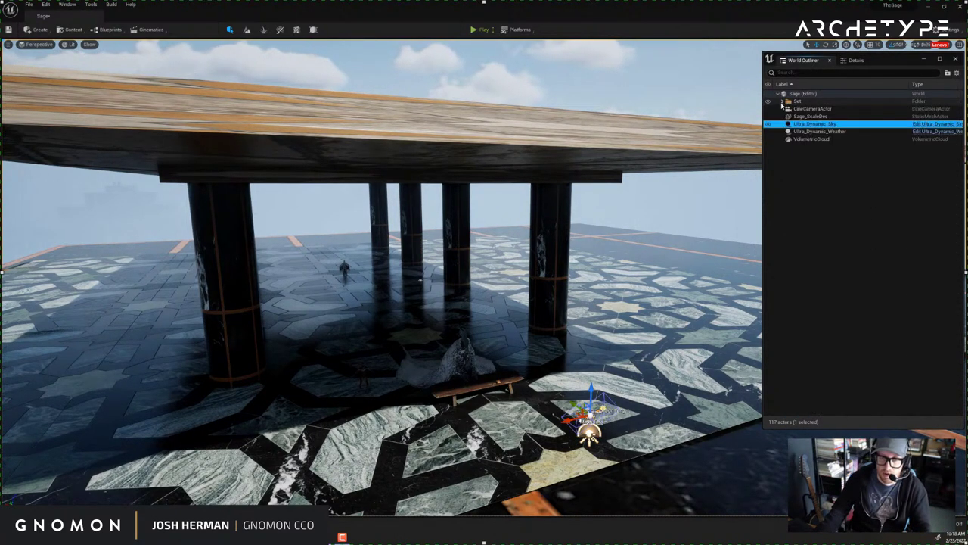
pyautogui.click(786, 132)
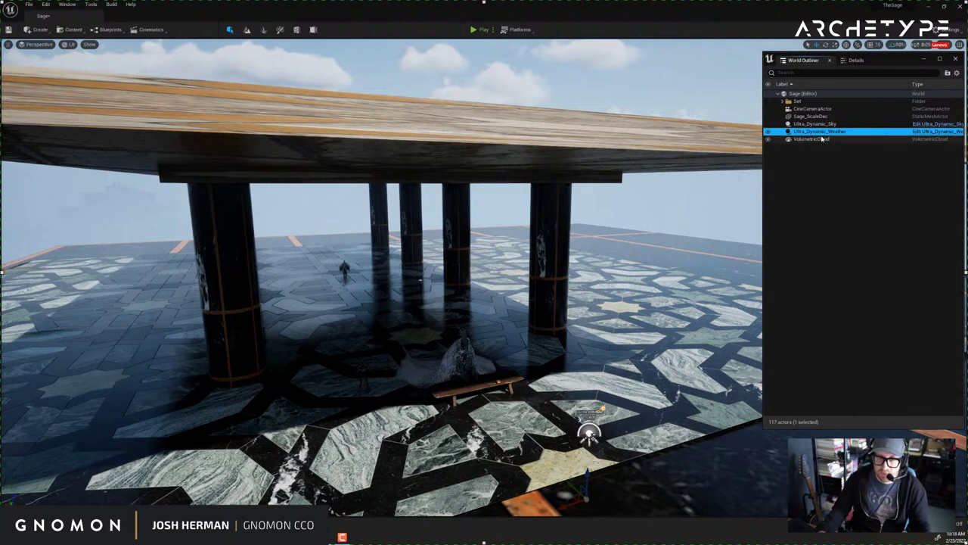
pyautogui.moveTo(797, 61); pyautogui.dragTo(625, 117)
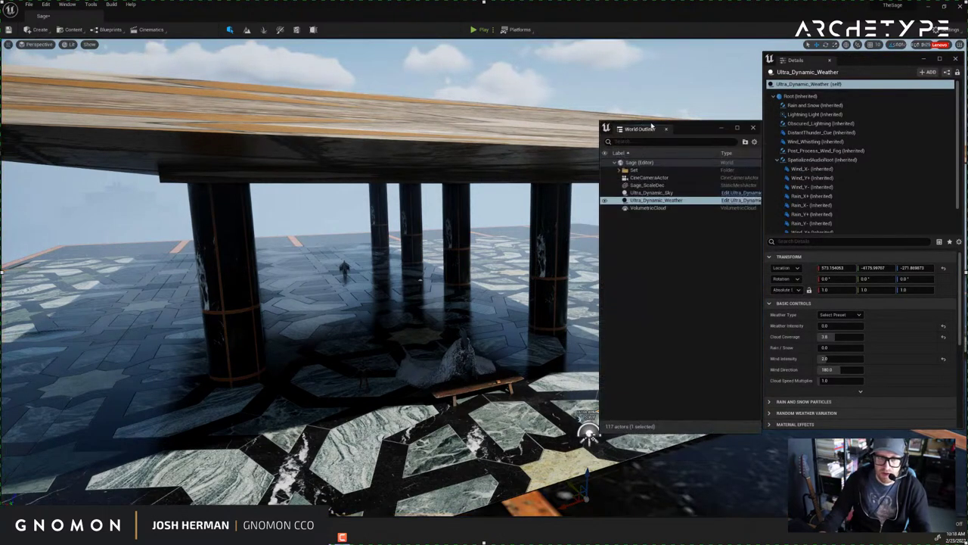
pyautogui.moveTo(685, 115); pyautogui.dragTo(967, 113)
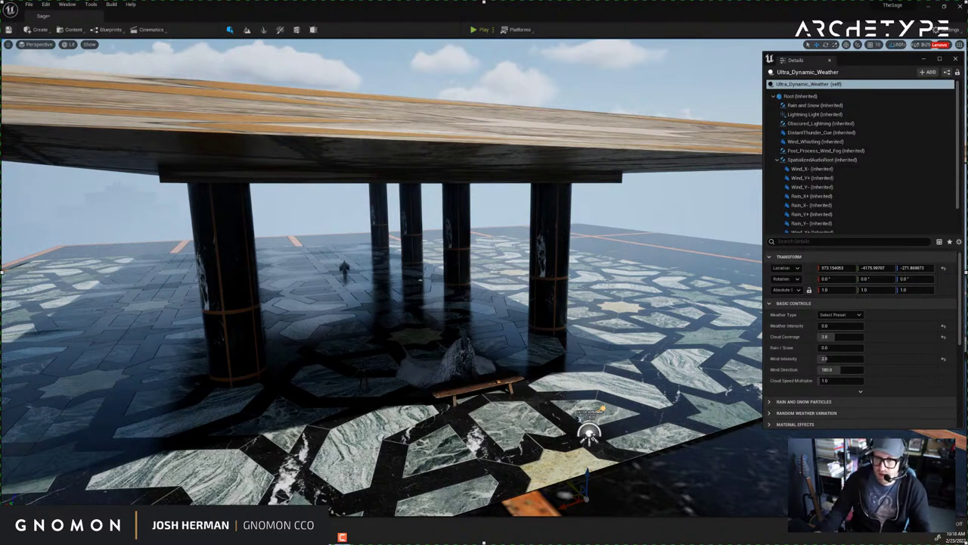
# Apply the Partly Cloudy weather preset to Ultra_Dynamic_Weather while viewing the sky beyond the platform.
pyautogui.moveTo(575, 249); pyautogui.dragTo(598, 348, button='right')
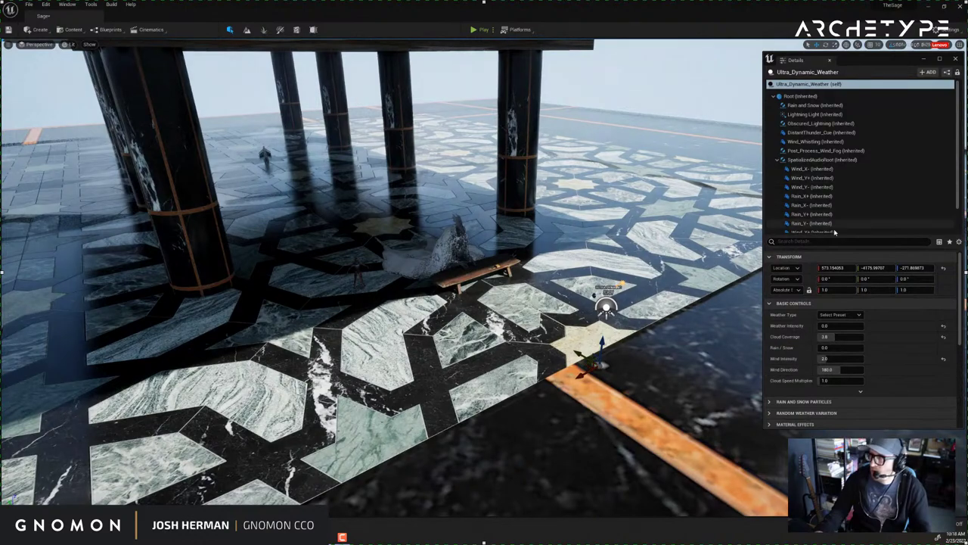
pyautogui.moveTo(663, 306); pyautogui.dragTo(720, 302, button='right')
pyautogui.moveTo(802, 297); pyautogui.dragTo(671, 302, button='right')
pyautogui.click(827, 316)
pyautogui.click(829, 317)
pyautogui.moveTo(642, 292); pyautogui.dragTo(591, 163, button='right')
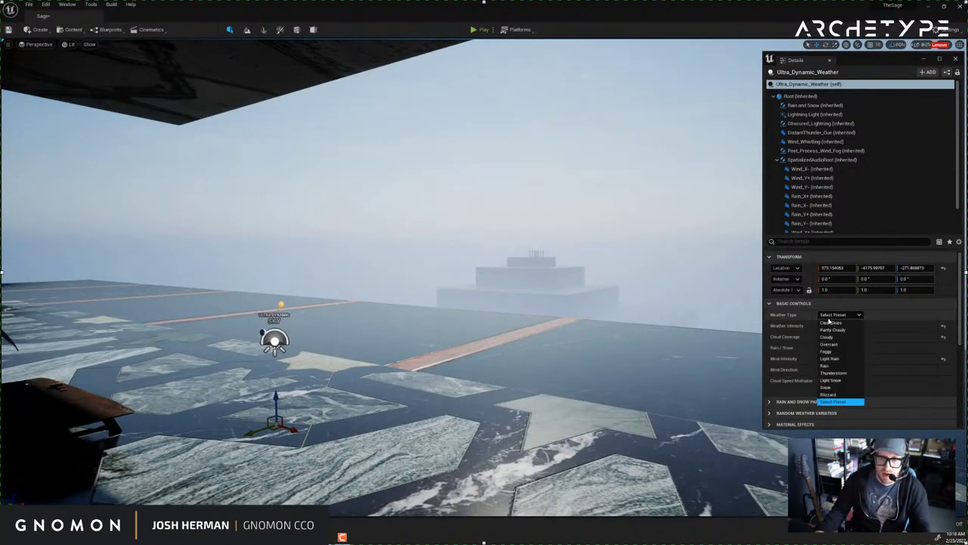
pyautogui.click(832, 331)
pyautogui.moveTo(601, 282); pyautogui.dragTo(689, 284, button='right')
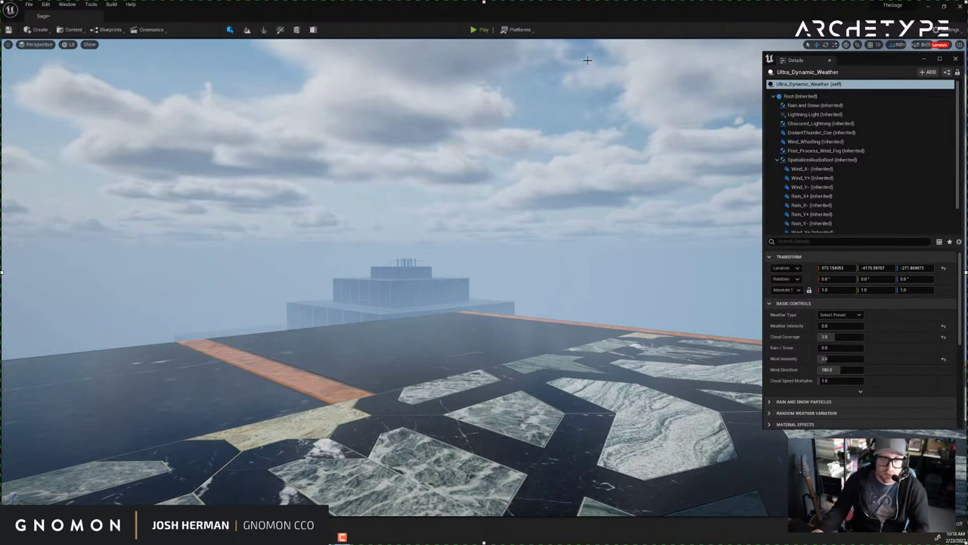
# Try the Overcast and Foggy weather presets on Ultra_Dynamic_Weather with the sage and columns in view.
pyautogui.click(835, 315)
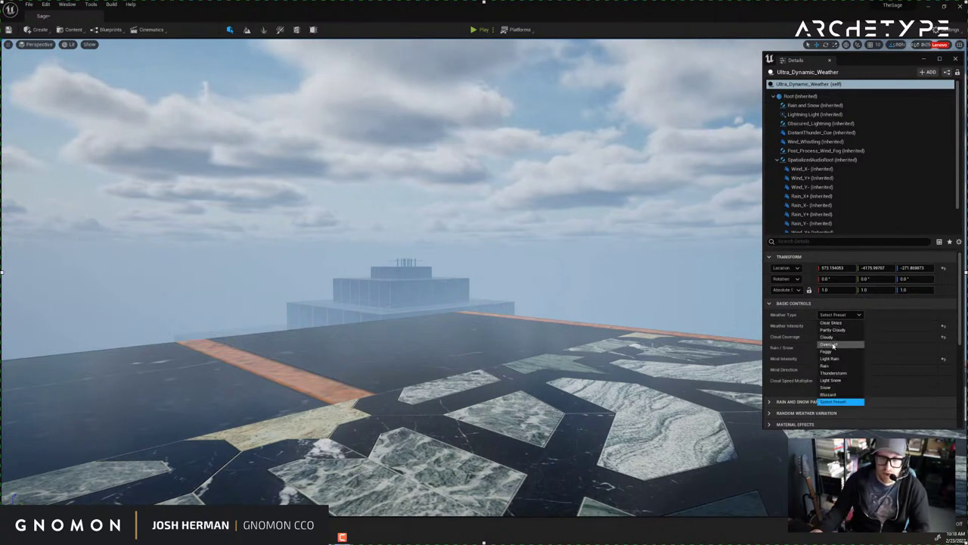
pyautogui.click(834, 346)
pyautogui.moveTo(659, 319)
pyautogui.mouseDown(button='right')
pyautogui.moveTo(565, 323)
pyautogui.moveTo(672, 311)
pyautogui.mouseUp(button='right')
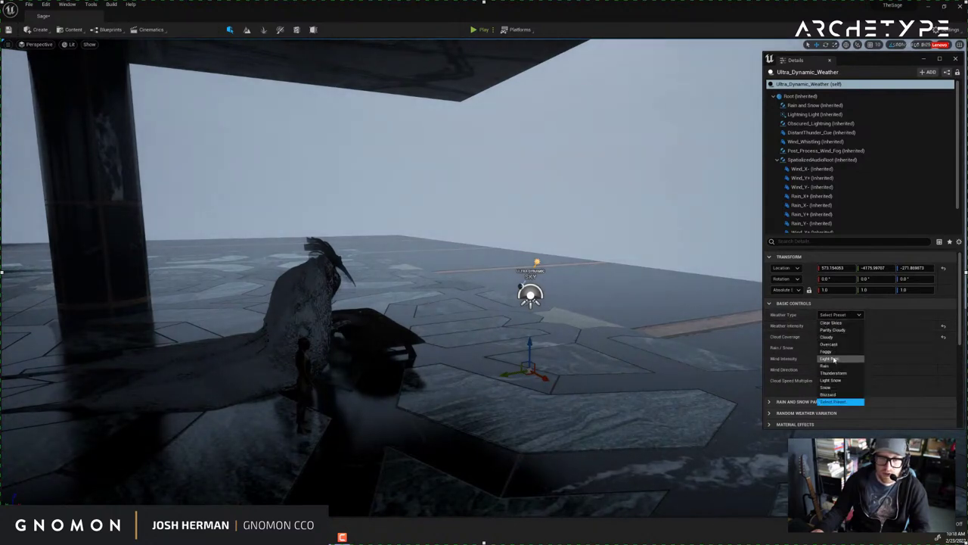
pyautogui.click(832, 352)
# Switch Ultra_Dynamic_Weather to the Light Rain preset and view the rain beyond the platform edge.
pyautogui.click(838, 315)
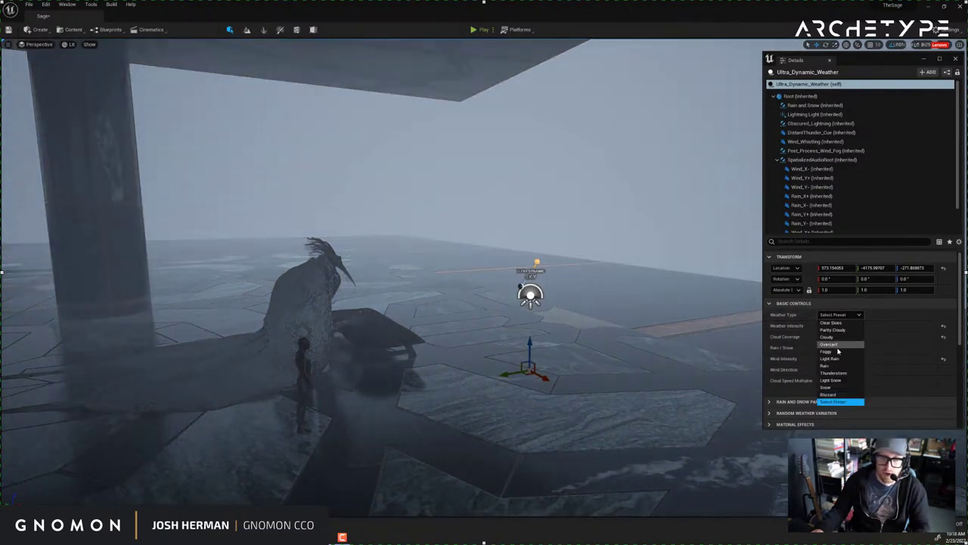
pyautogui.click(836, 359)
pyautogui.moveTo(639, 284)
pyautogui.mouseDown(button='right')
pyautogui.moveTo(676, 285)
pyautogui.moveTo(640, 284)
pyautogui.mouseUp(button='right')
pyautogui.press('w')
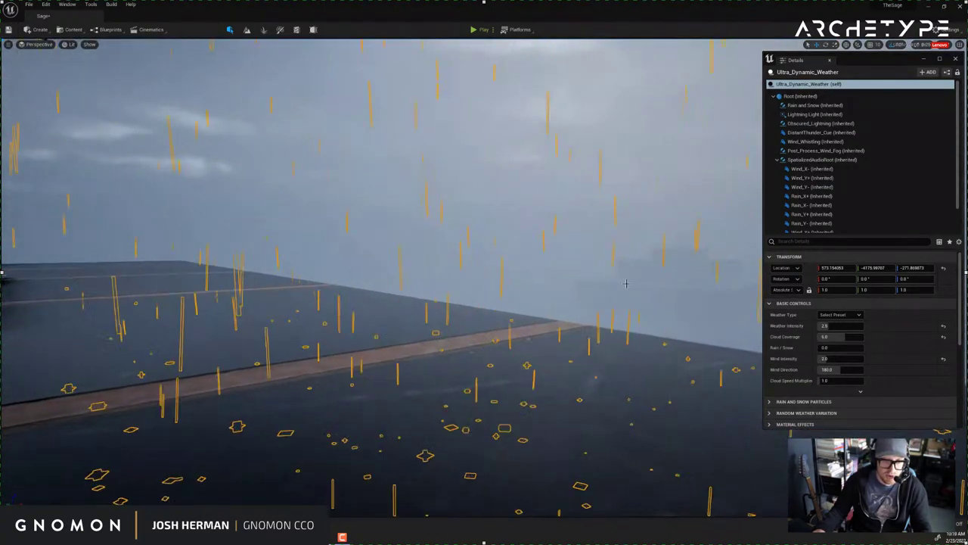
pyautogui.moveTo(551, 292); pyautogui.dragTo(551, 288, button='right')
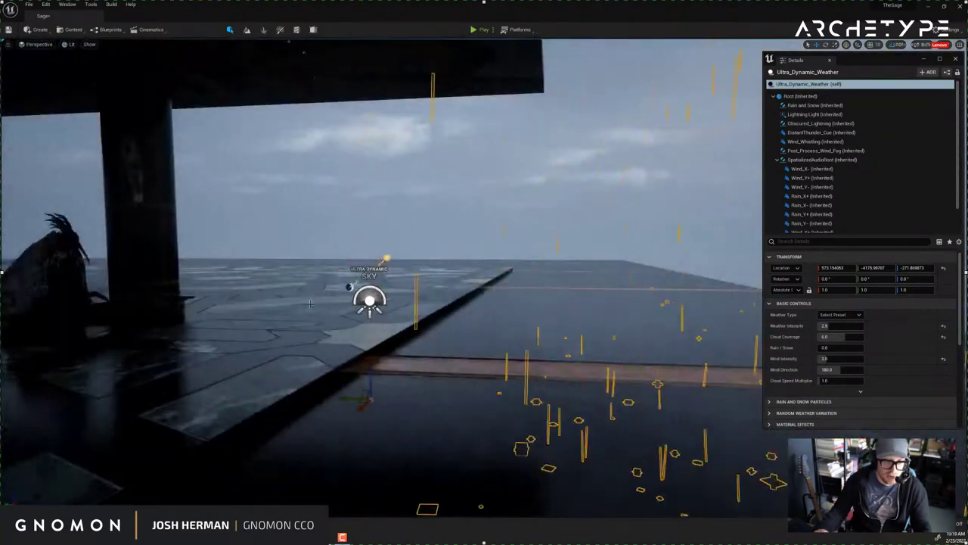
# Select the Ultra_Dynamic_Sky actor and examine the marble floor reflections and the cloudy sky around the platform.
pyautogui.click(353, 286)
pyautogui.click(367, 295)
pyautogui.moveTo(584, 259); pyautogui.dragTo(612, 288, button='right')
pyautogui.press('d')
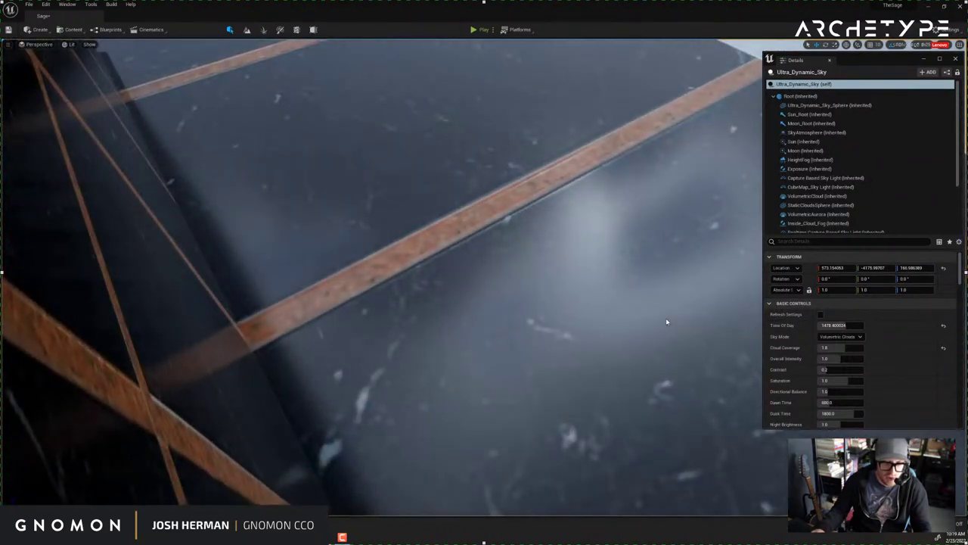
pyautogui.moveTo(665, 317); pyautogui.dragTo(648, 309, button='right')
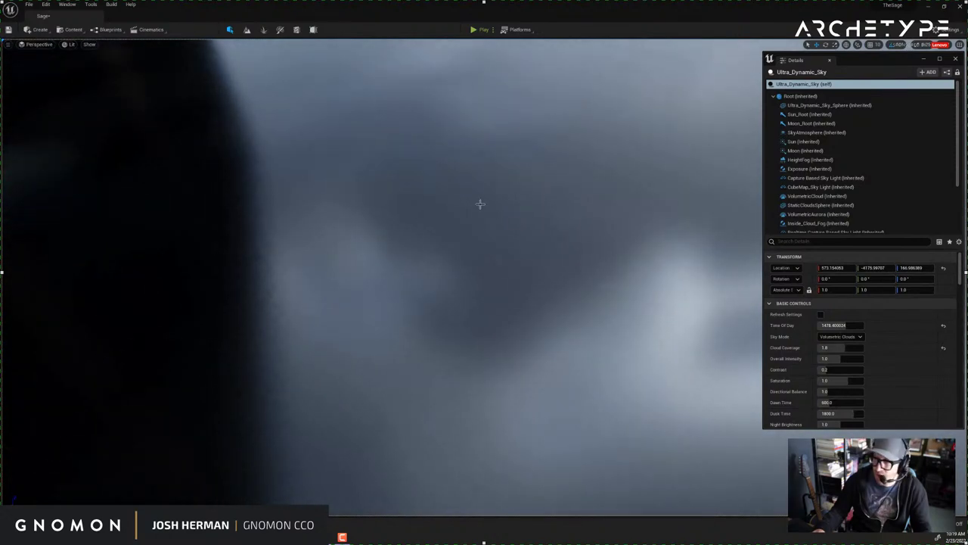
pyautogui.moveTo(385, 252); pyautogui.dragTo(308, 212, button='right')
pyautogui.moveTo(643, 285); pyautogui.dragTo(664, 279, button='right')
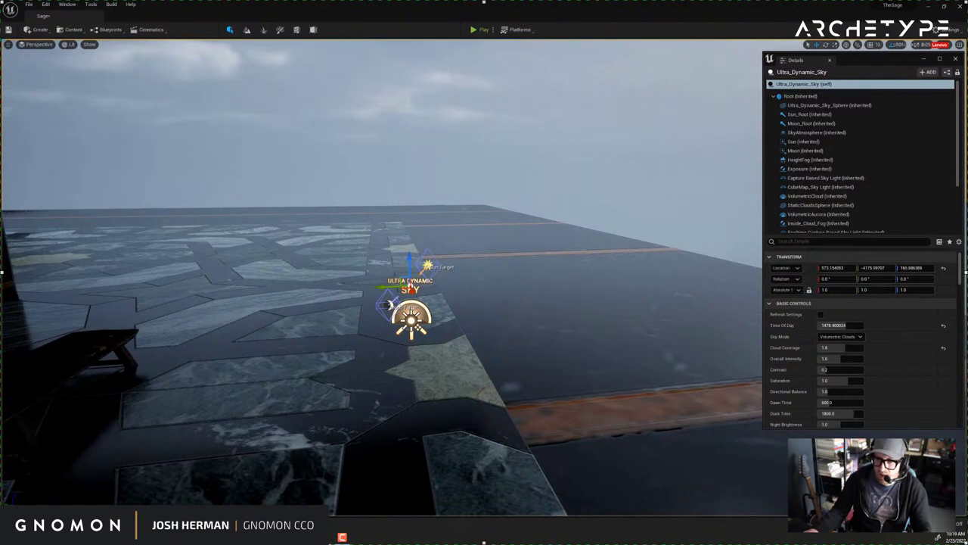
# Reselect Ultra_Dynamic_Weather, apply the Rain preset and view the downpour alongside the sage's hall.
pyautogui.click(413, 431)
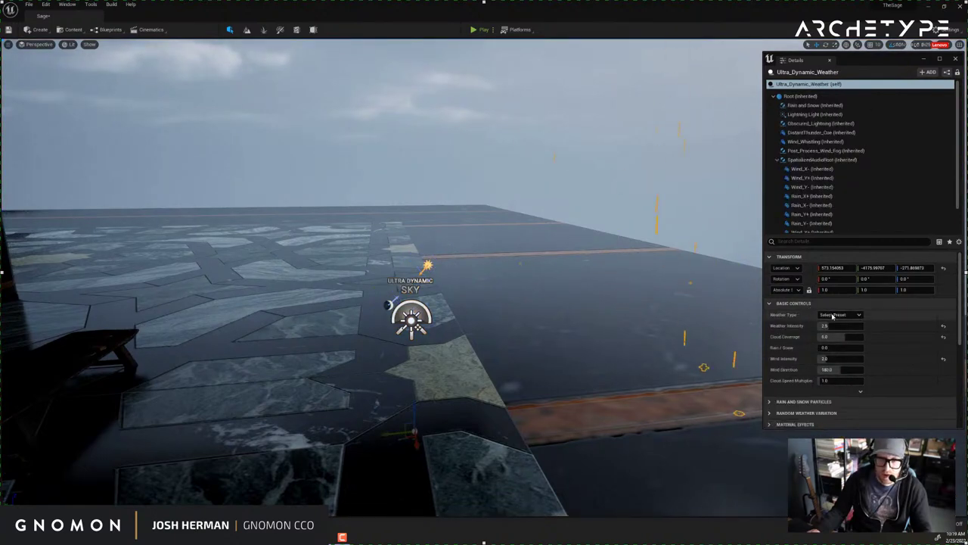
pyautogui.click(836, 361)
pyautogui.moveTo(492, 274)
pyautogui.mouseDown(button='right')
pyautogui.moveTo(600, 278)
pyautogui.moveTo(506, 156)
pyautogui.moveTo(447, 198)
pyautogui.mouseUp(button='right')
pyautogui.press('d')
pyautogui.press('a')
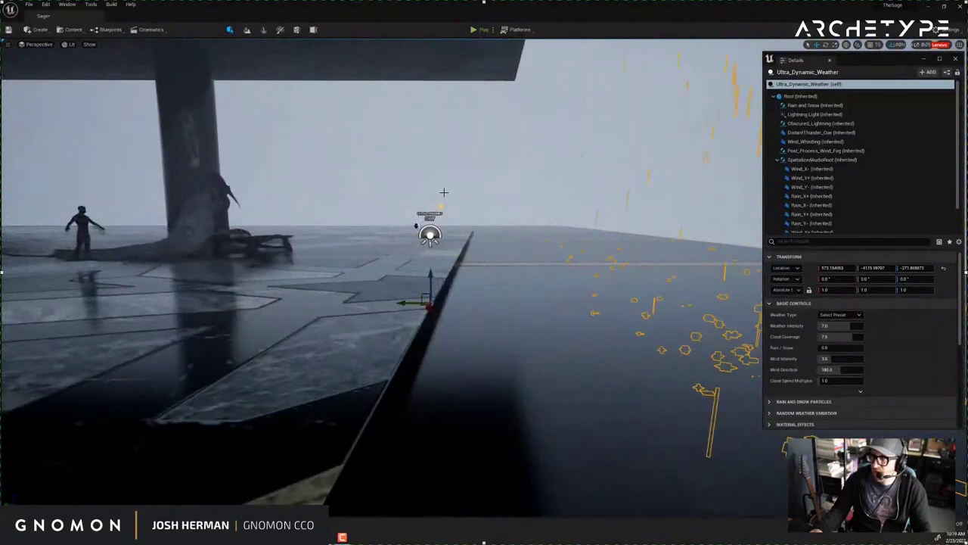
# Check the Ultra_Dynamic_Sky settings with the whole colonnade in view, and return Ultra_Dynamic_Weather to the Light Rain preset.
pyautogui.click(428, 233)
pyautogui.moveTo(511, 177); pyautogui.dragTo(562, 172, button='right')
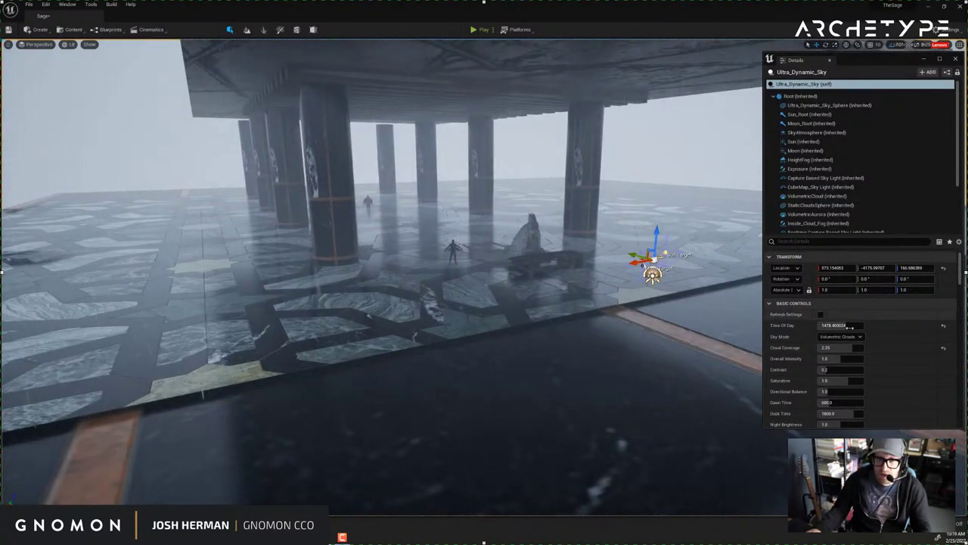
pyautogui.click(653, 274)
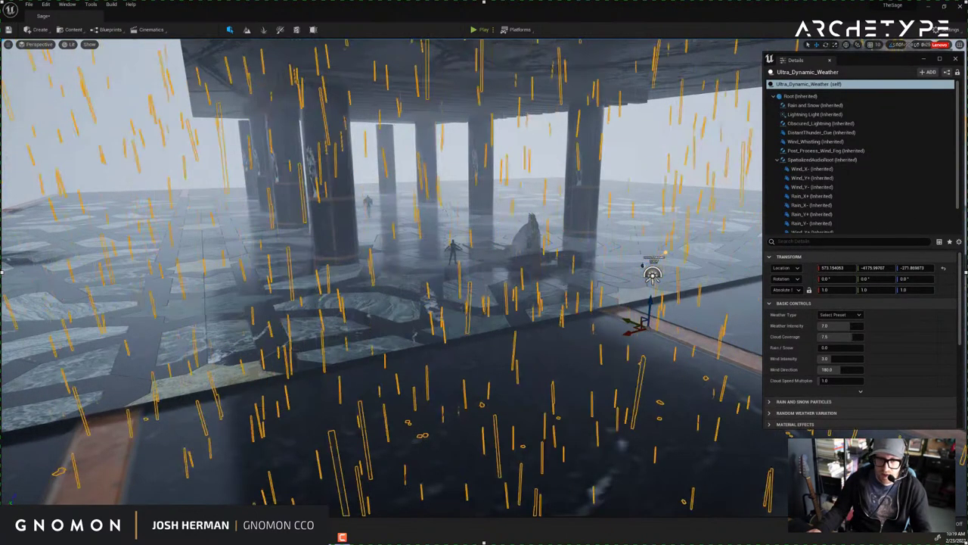
pyautogui.click(840, 314)
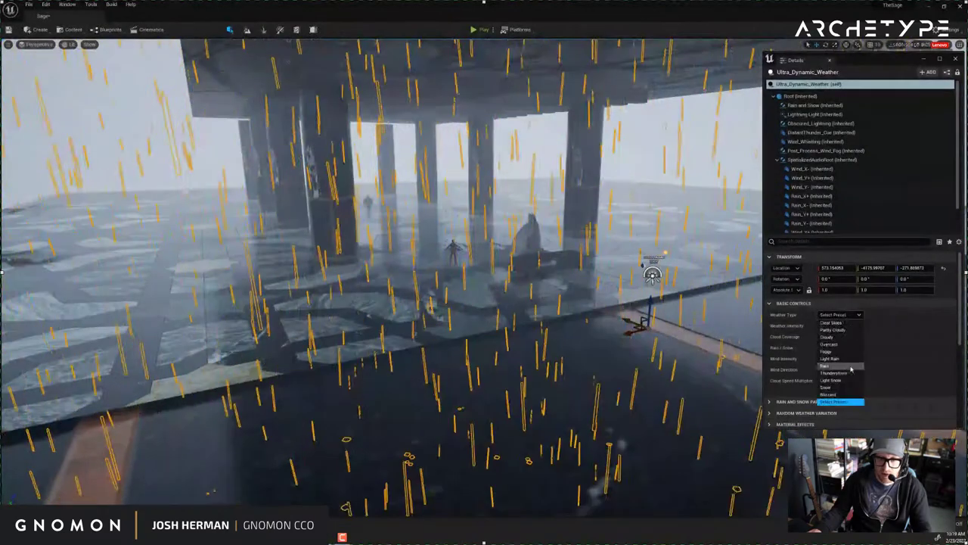
pyautogui.click(841, 360)
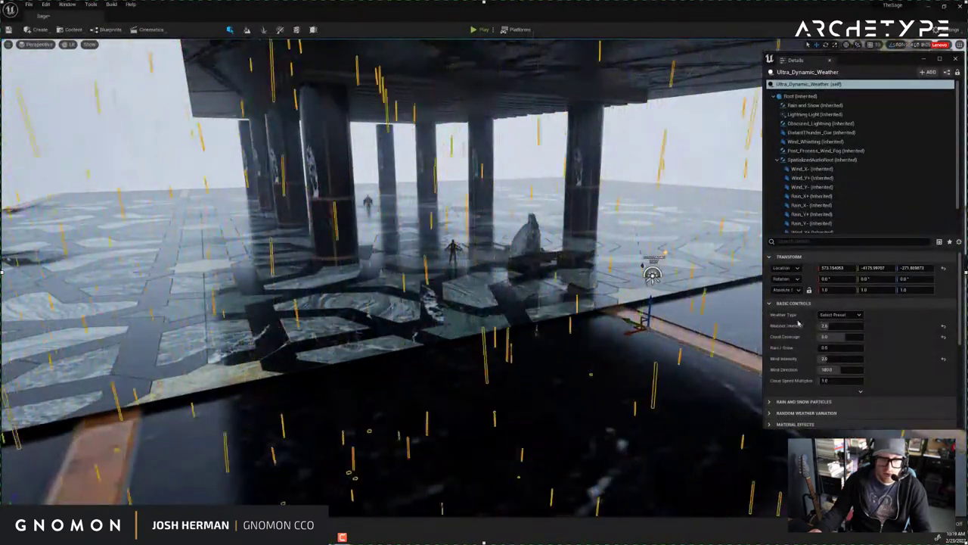
# Apply the Thunderstorm preset to Ultra_Dynamic_Weather and view the storm from the platform's outer edge.
pyautogui.click(839, 314)
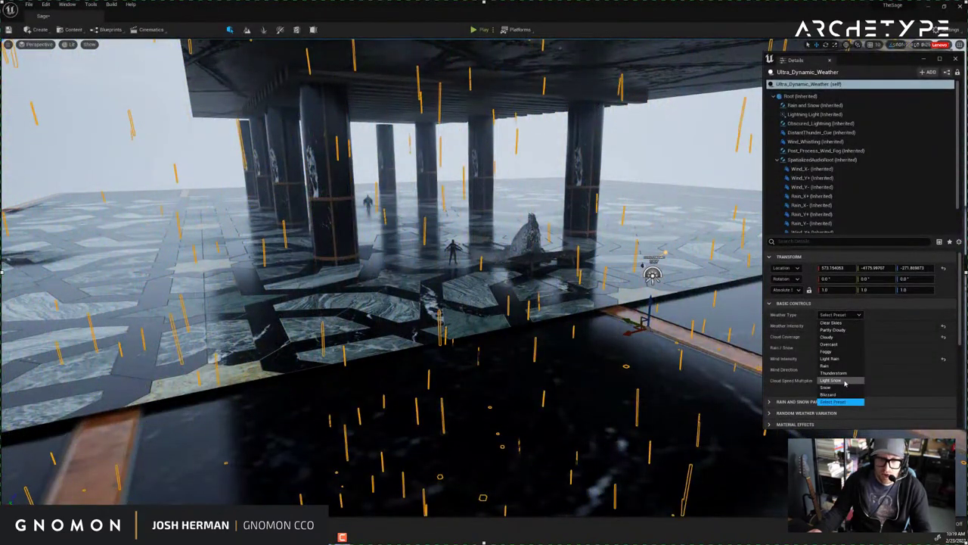
pyautogui.click(844, 374)
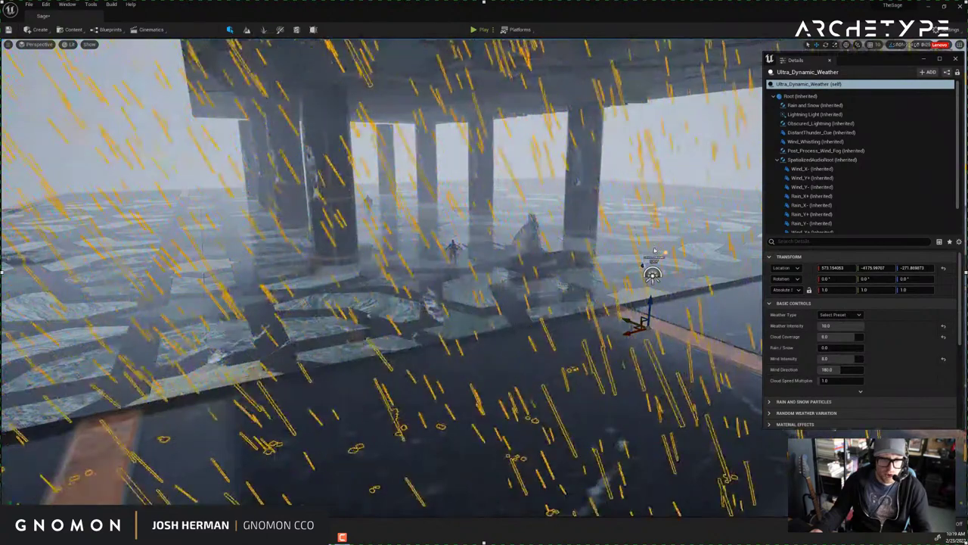
pyautogui.click(701, 223)
pyautogui.moveTo(701, 224); pyautogui.dragTo(482, 223, button='right')
pyautogui.moveTo(704, 237)
pyautogui.mouseDown(button='right')
pyautogui.moveTo(659, 244)
pyautogui.moveTo(701, 238)
pyautogui.mouseUp(button='right')
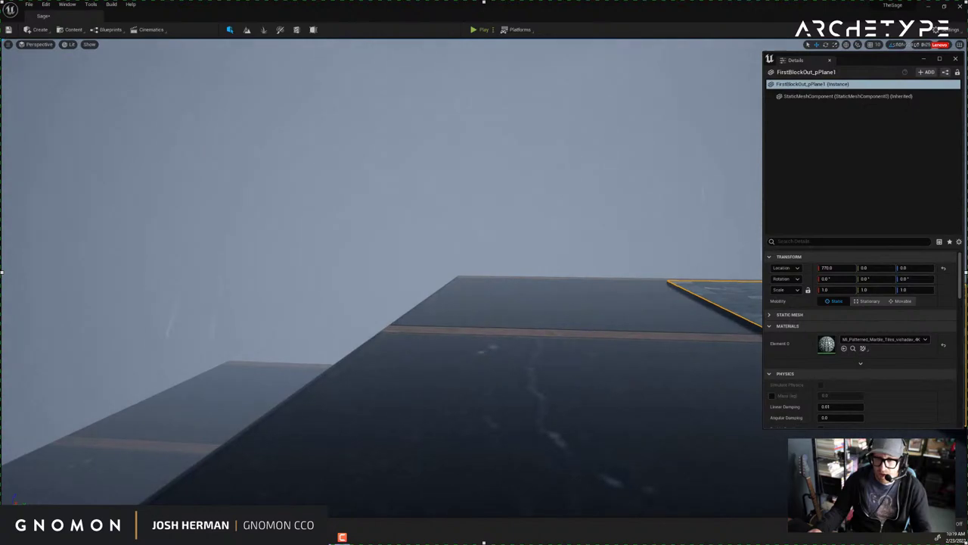
# Reselect Ultra_Dynamic_Weather and lower its Cloud Coverage to about 5, with the sky and hall in view.
pyautogui.click(701, 238)
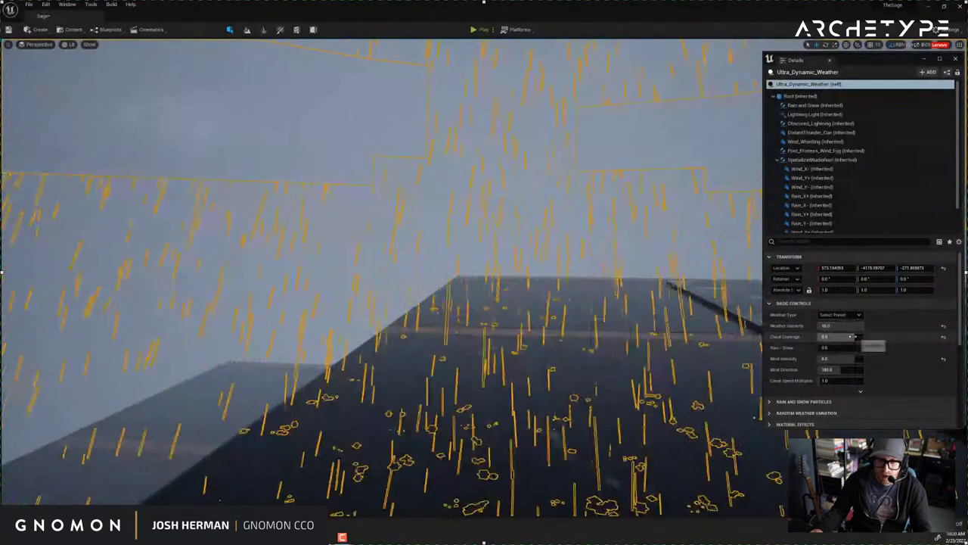
pyautogui.moveTo(852, 337)
pyautogui.mouseDown()
pyautogui.moveTo(836, 338)
pyautogui.moveTo(847, 340)
pyautogui.mouseUp()
pyautogui.moveTo(696, 310); pyautogui.dragTo(401, 73, button='right')
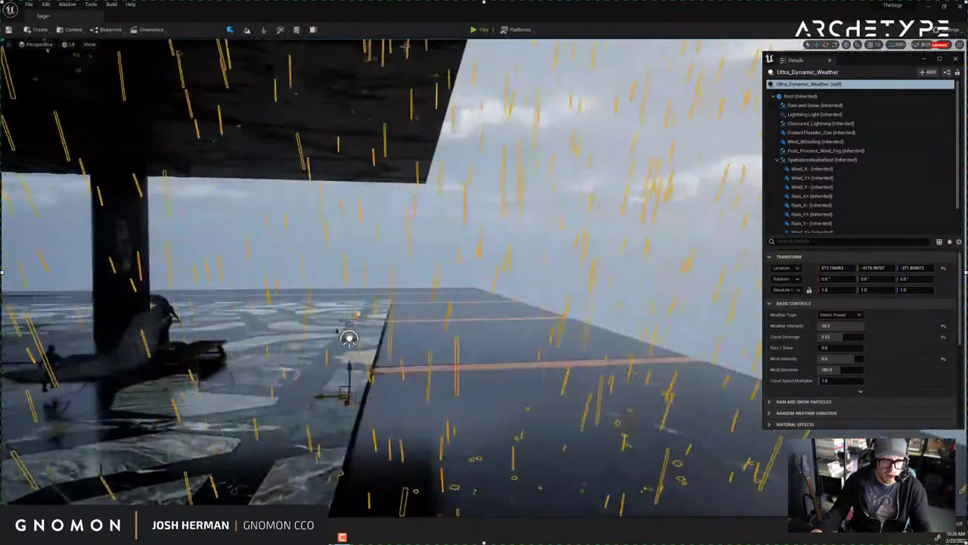
# Playtest the level in the storm, running the mannequin across the dark platform toward the hall, and end the session.
pyautogui.click(474, 30)
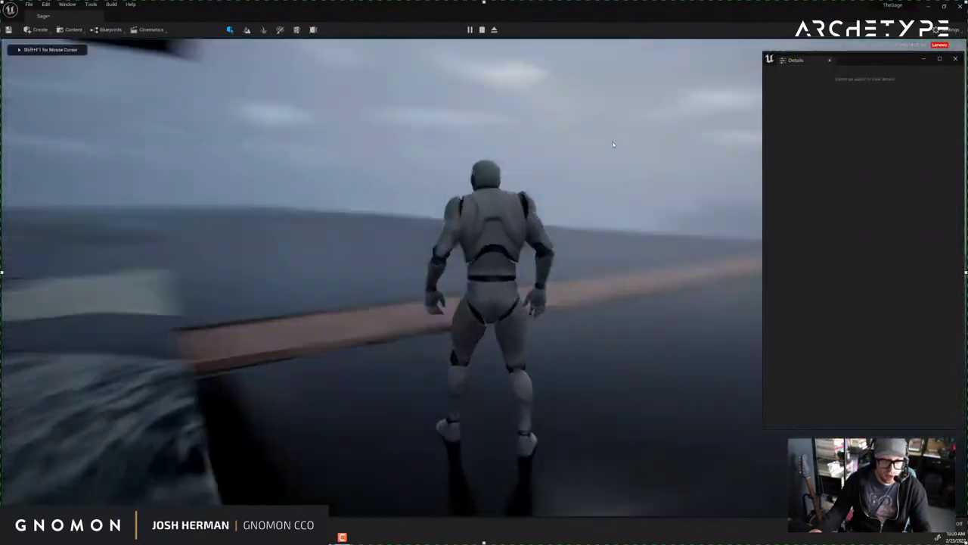
pyautogui.press('w')
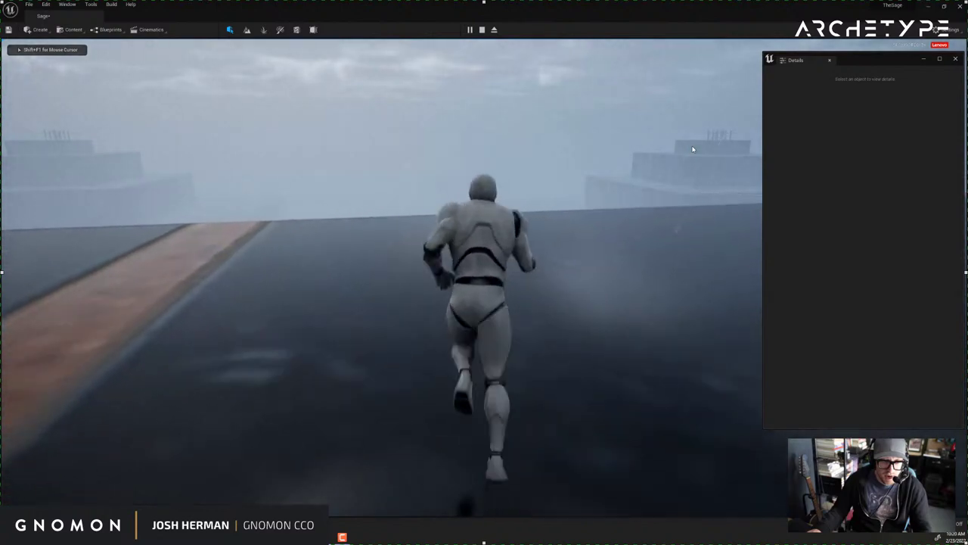
pyautogui.press('a')
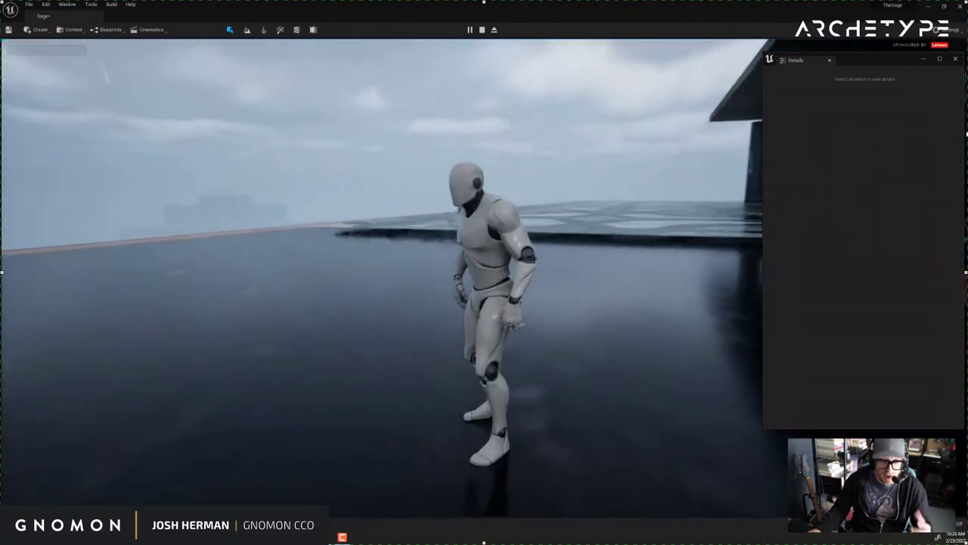
pyautogui.press('s')
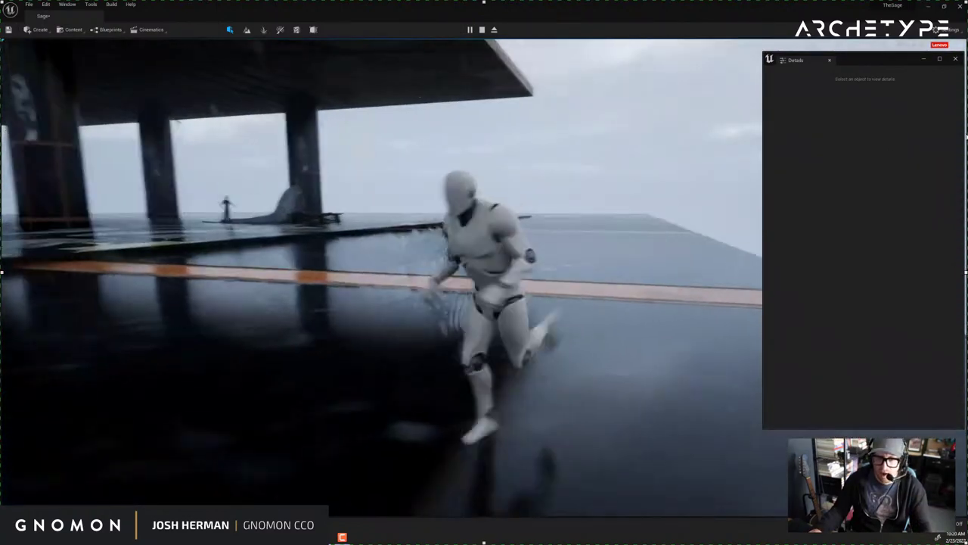
pyautogui.press('Escape')
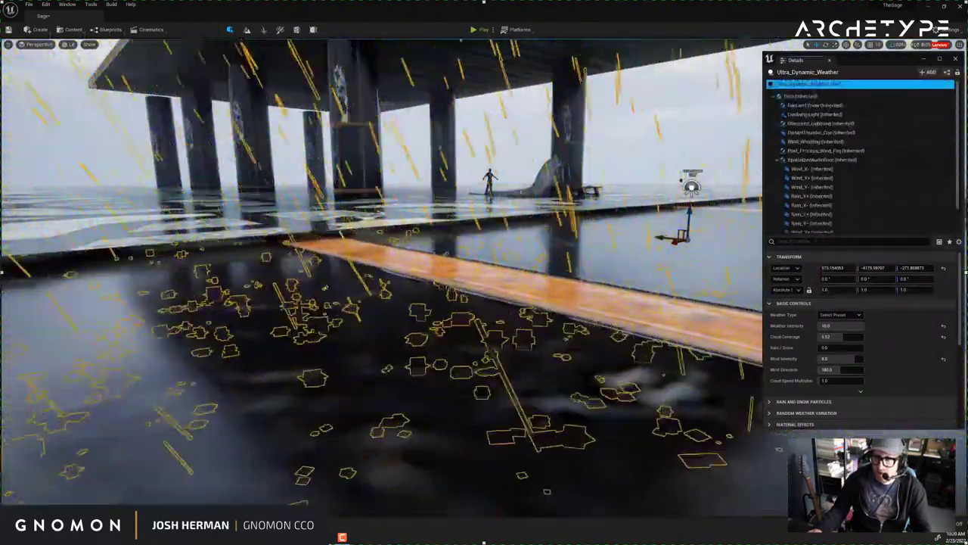
# Apply the Light Snow preset to Ultra_Dynamic_Weather and playtest the snowfall with the mannequin on the platform.
pyautogui.click(840, 314)
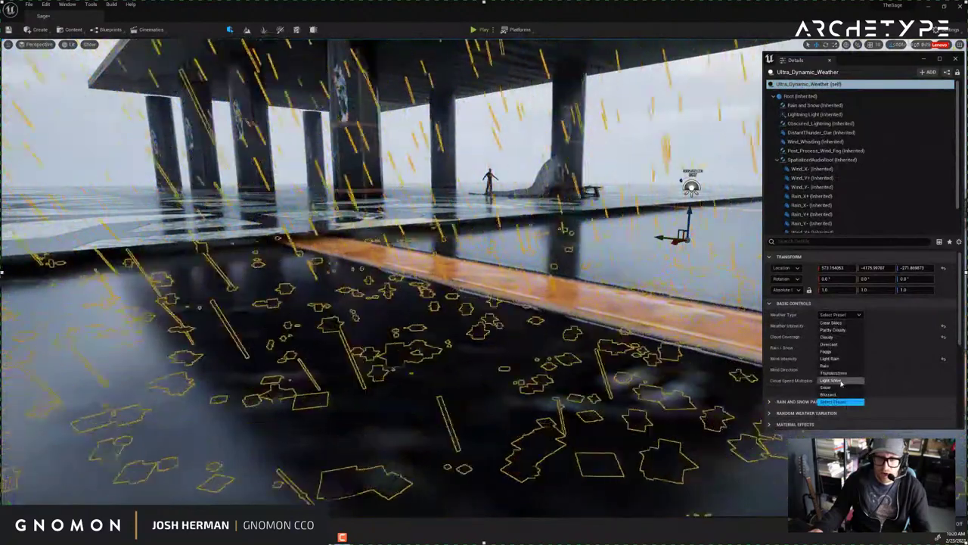
pyautogui.click(835, 398)
pyautogui.moveTo(641, 283)
pyautogui.mouseDown(button='right')
pyautogui.moveTo(666, 279)
pyautogui.moveTo(643, 302)
pyautogui.moveTo(567, 304)
pyautogui.moveTo(643, 306)
pyautogui.moveTo(649, 295)
pyautogui.mouseUp(button='right')
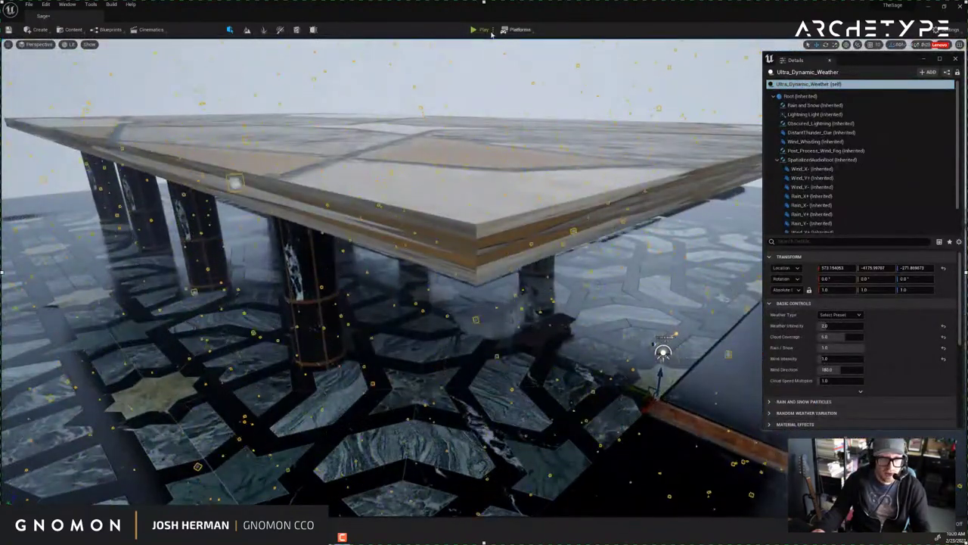
pyautogui.click(480, 29)
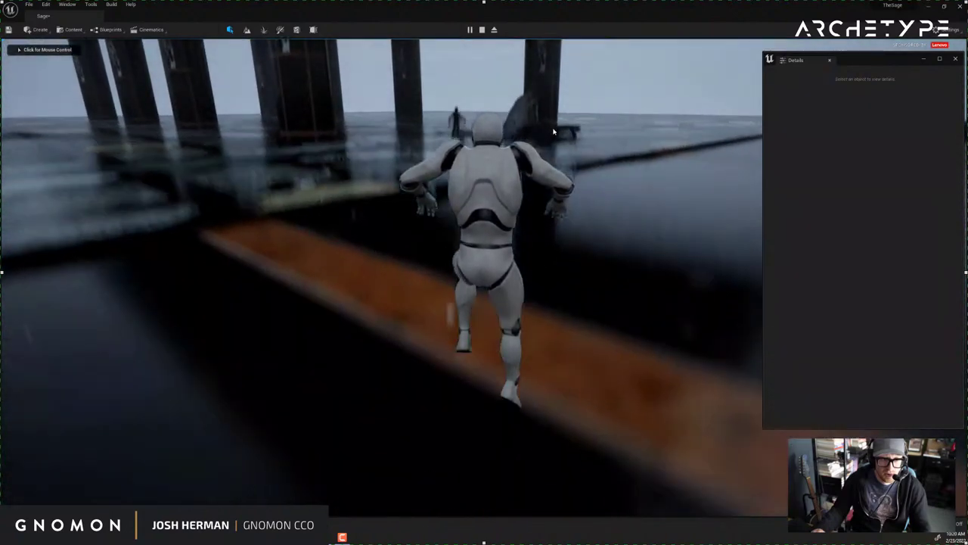
pyautogui.click(553, 132)
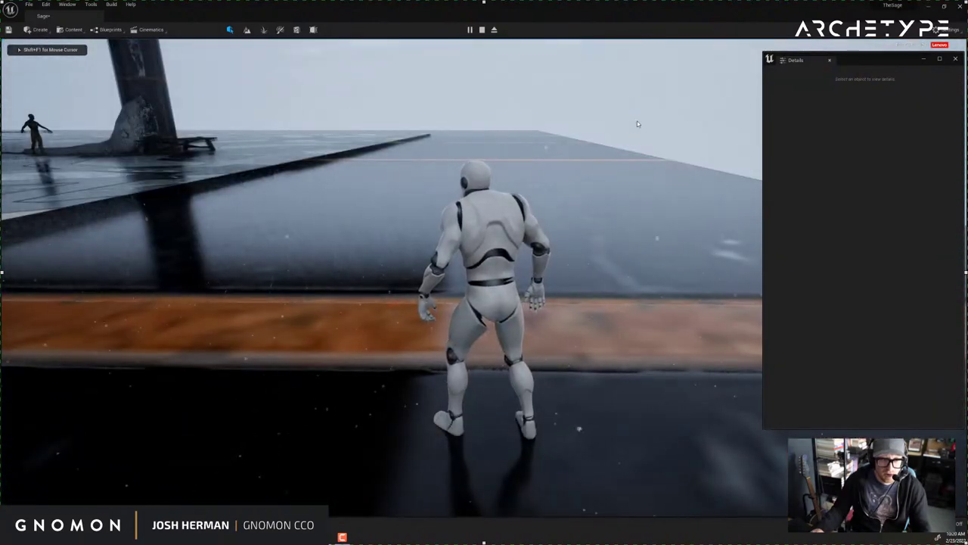
pyautogui.press('w')
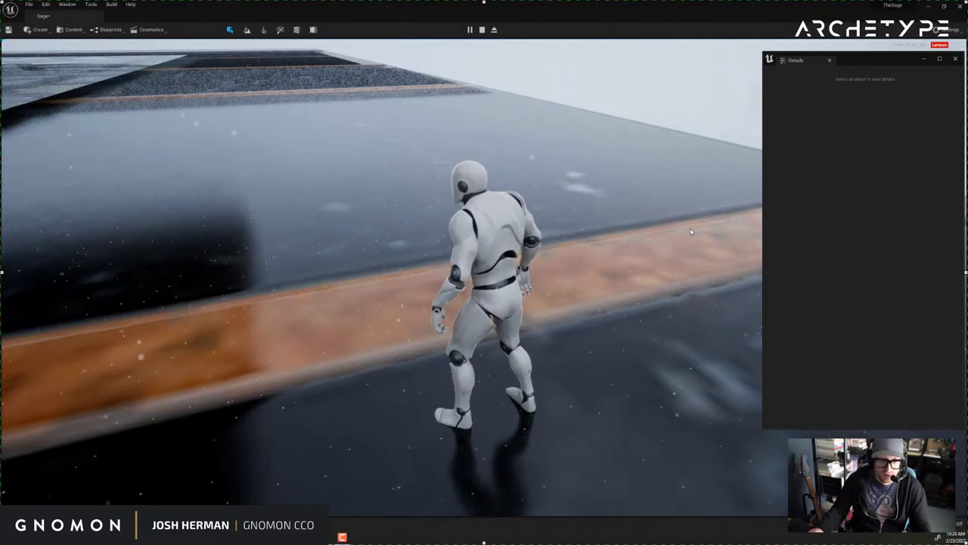
pyautogui.press('Escape')
# Apply the Blizzard preset to Ultra_Dynamic_Weather and playtest the snowstorm with the mannequin on the platform.
pyautogui.click(848, 316)
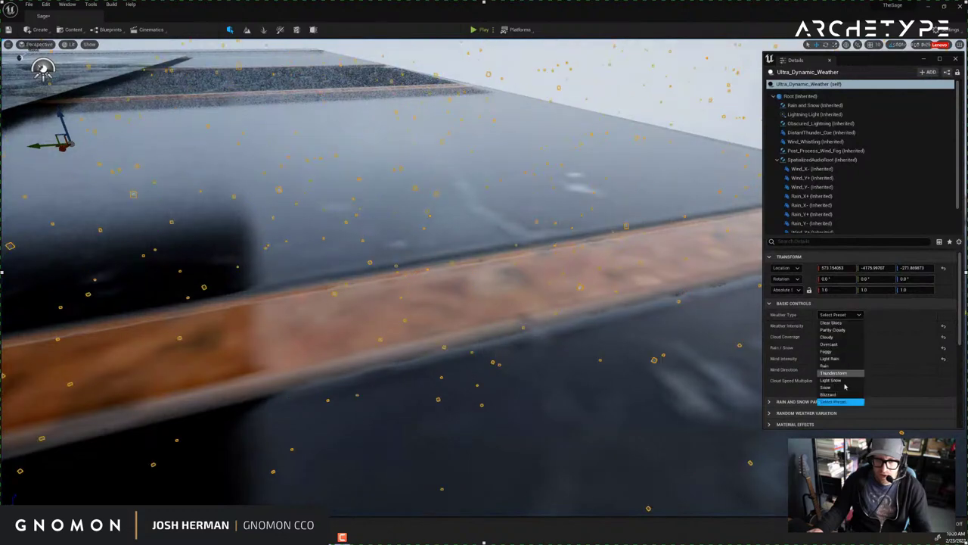
pyautogui.click(829, 395)
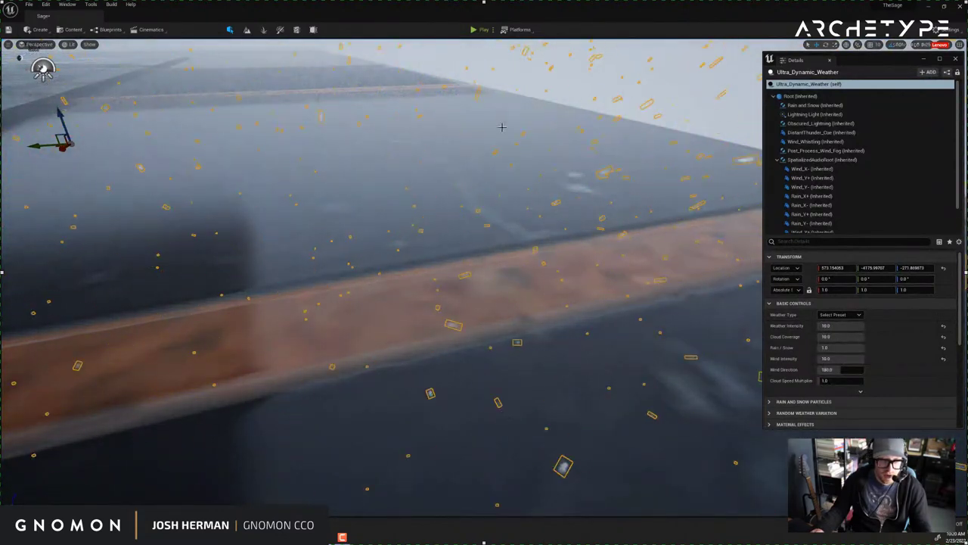
pyautogui.click(477, 30)
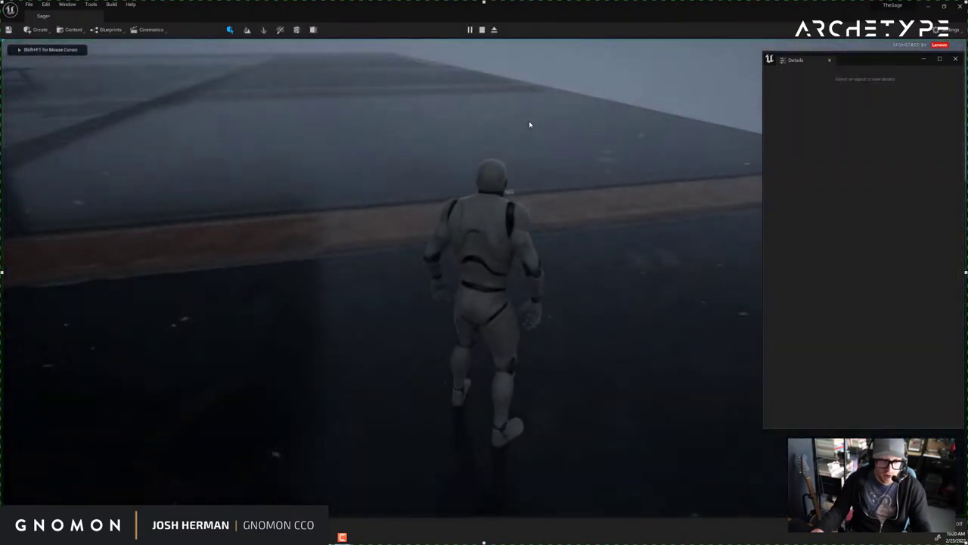
pyautogui.press('d')
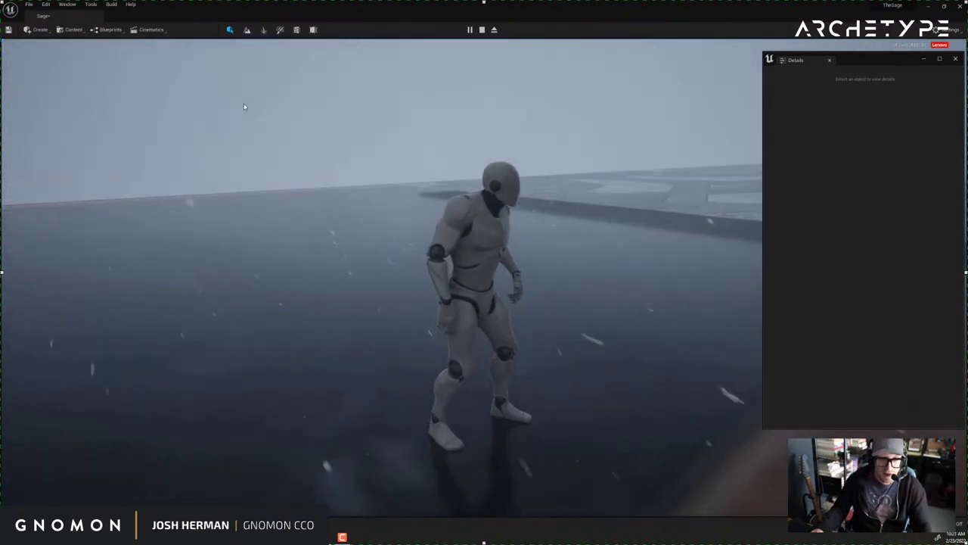
pyautogui.press('Escape')
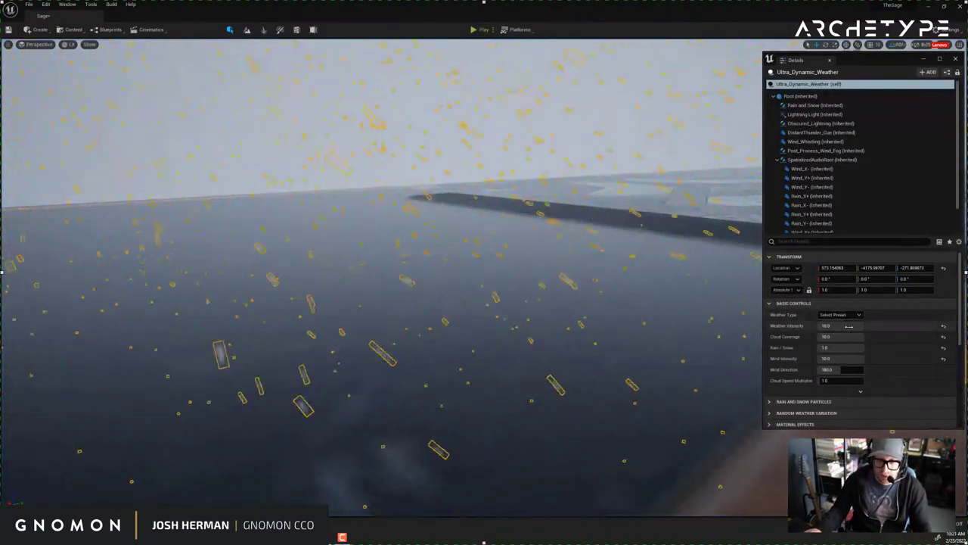
pyautogui.click(847, 316)
pyautogui.click(838, 398)
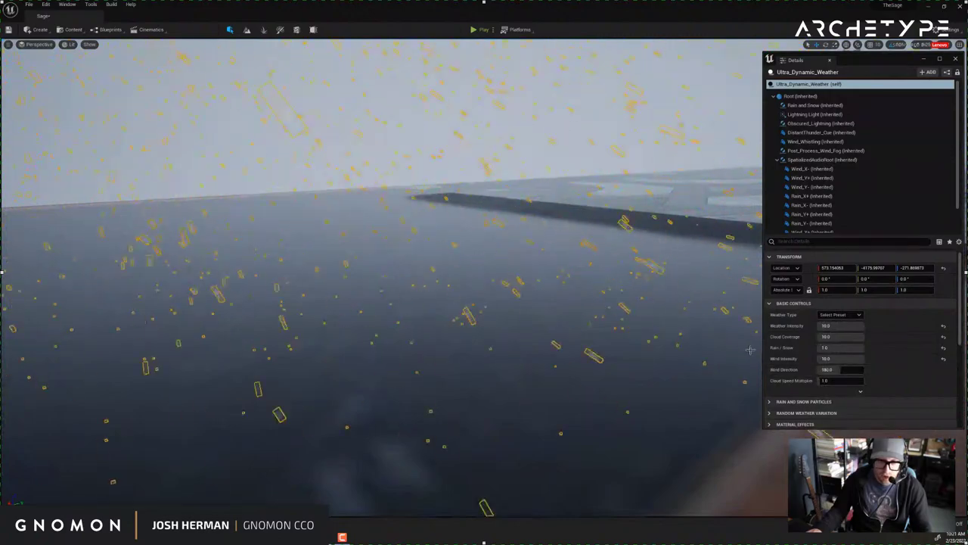
# Apply a gentler snow preset to Ultra_Dynamic_Weather and look over the snowfall around the columned hall.
pyautogui.click(835, 316)
pyautogui.click(834, 389)
pyautogui.moveTo(560, 267); pyautogui.dragTo(645, 288, button='right')
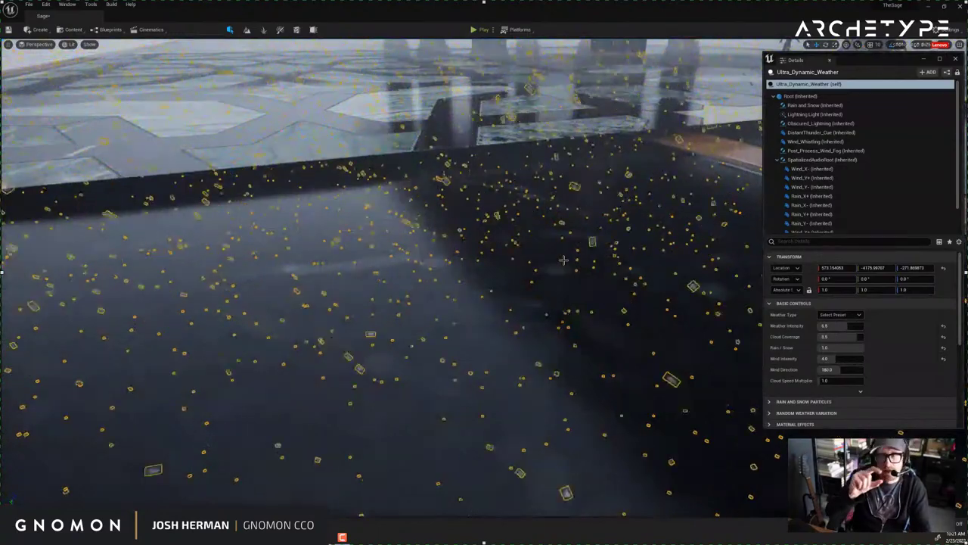
pyautogui.moveTo(563, 259); pyautogui.dragTo(512, 213, button='right')
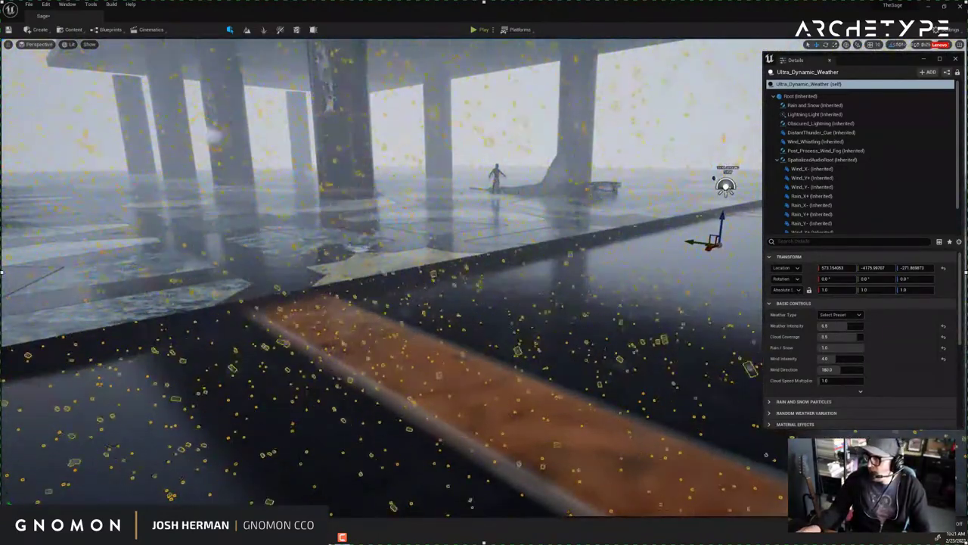
pyautogui.moveTo(572, 271); pyautogui.dragTo(557, 276, button='right')
# Bring up the World Outliner, collapse the Set folder and select Ultra_Dynamic_Weather.
pyautogui.click(507, 268)
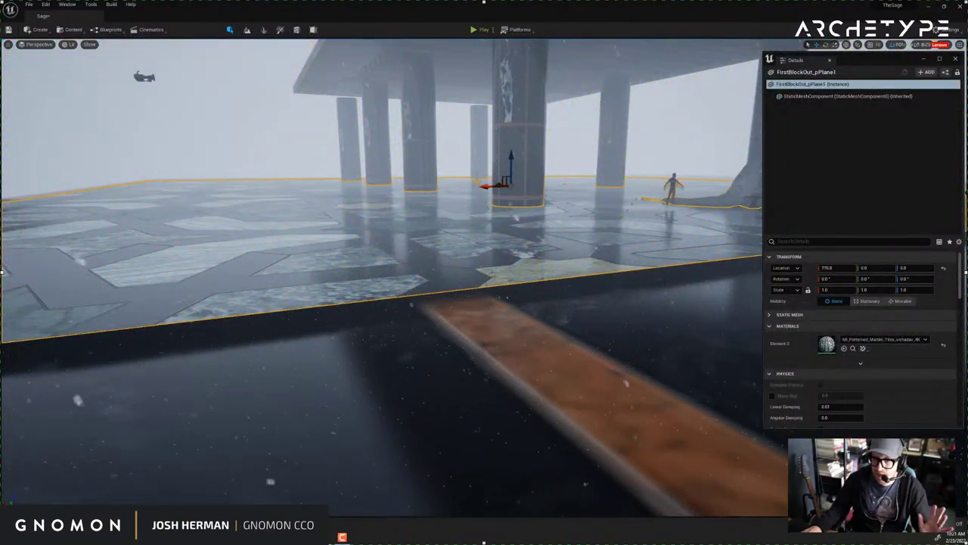
pyautogui.moveTo(967, 132); pyautogui.dragTo(699, 131)
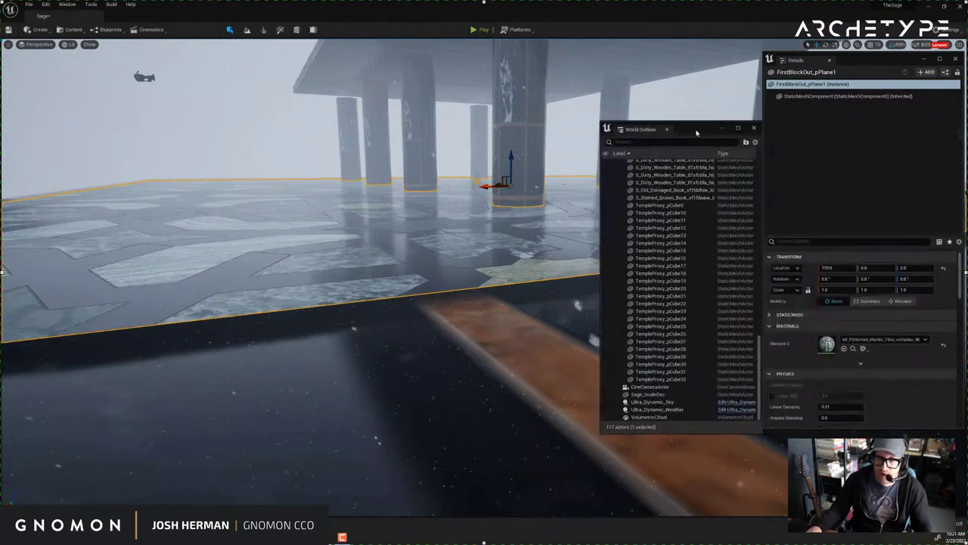
pyautogui.moveTo(759, 361); pyautogui.dragTo(739, 144)
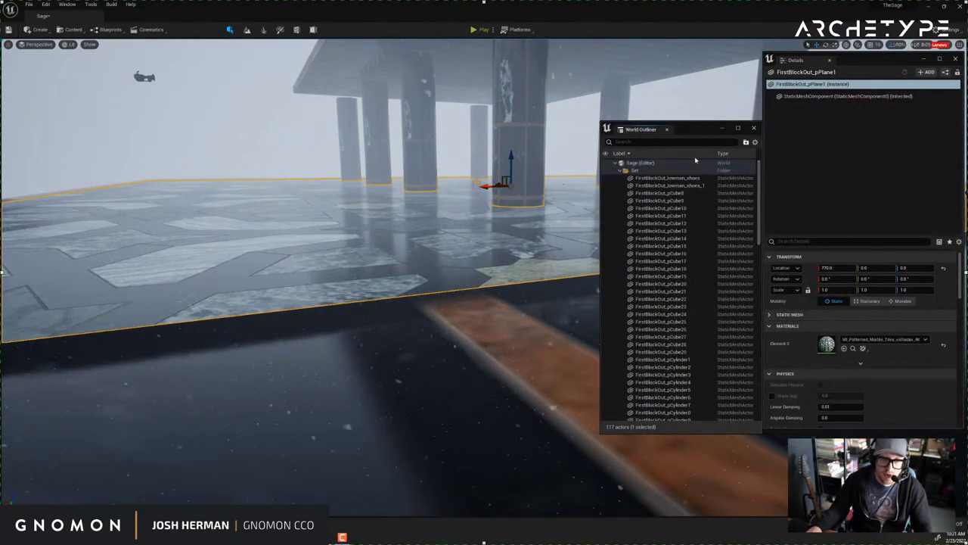
pyautogui.click(619, 171)
pyautogui.click(655, 202)
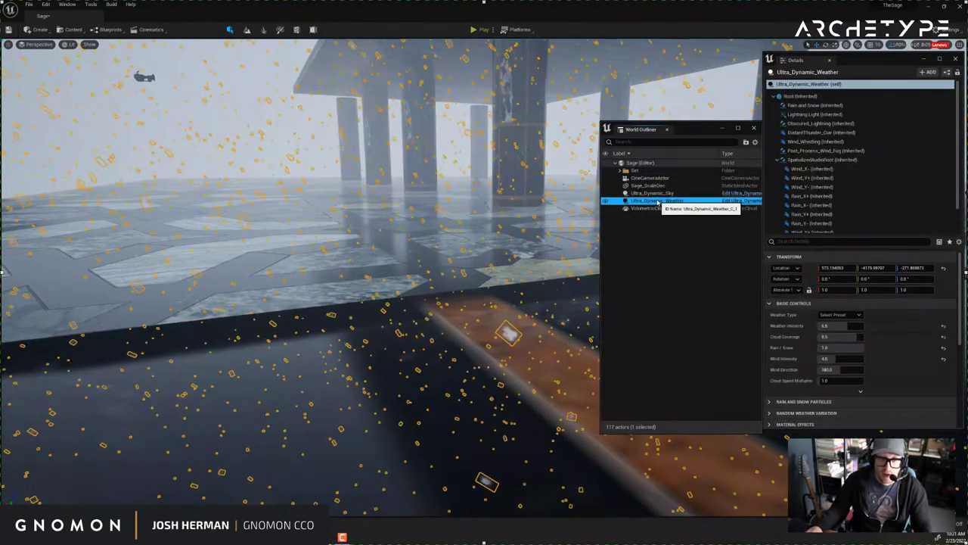
# Clear the snow from Ultra_Dynamic_Weather by applying a partly clouded preset with Weather Intensity 0 and Cloud Coverage 3.
pyautogui.moveTo(842, 325); pyautogui.dragTo(756, 325)
pyautogui.click(836, 317)
pyautogui.click(835, 332)
pyautogui.moveTo(476, 143); pyautogui.dragTo(459, 171, button='right')
pyautogui.moveTo(298, 167); pyautogui.dragTo(499, 180, button='right')
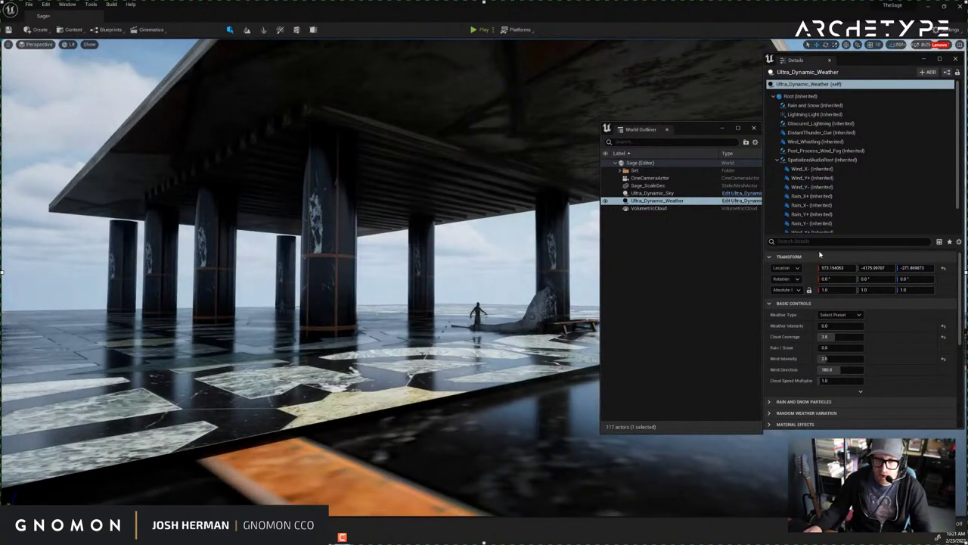
# Select Ultra_Dynamic_Sky and collapse its Moon and Stars settings groups.
pyautogui.click(655, 193)
pyautogui.scroll(-10, 838, 310)
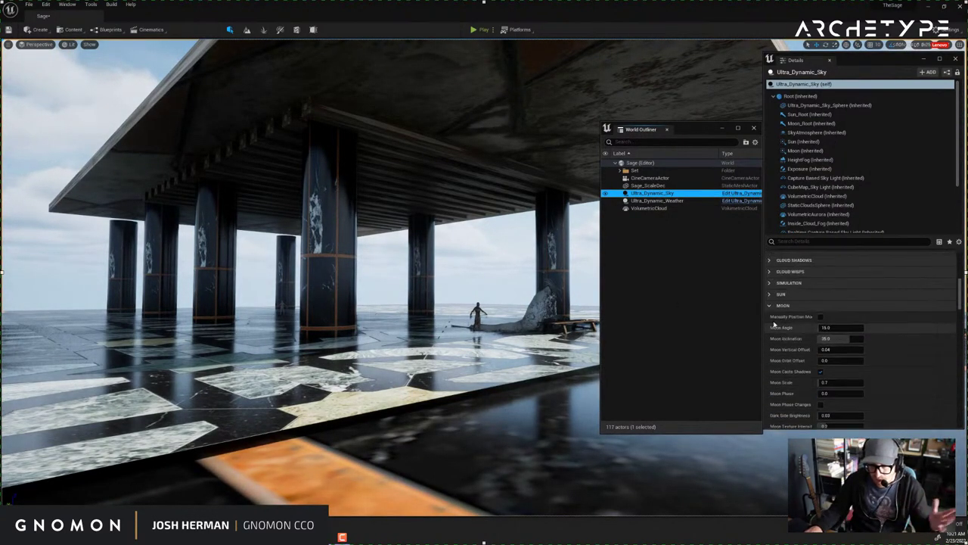
pyautogui.click(770, 306)
pyautogui.scroll(-10, 838, 350)
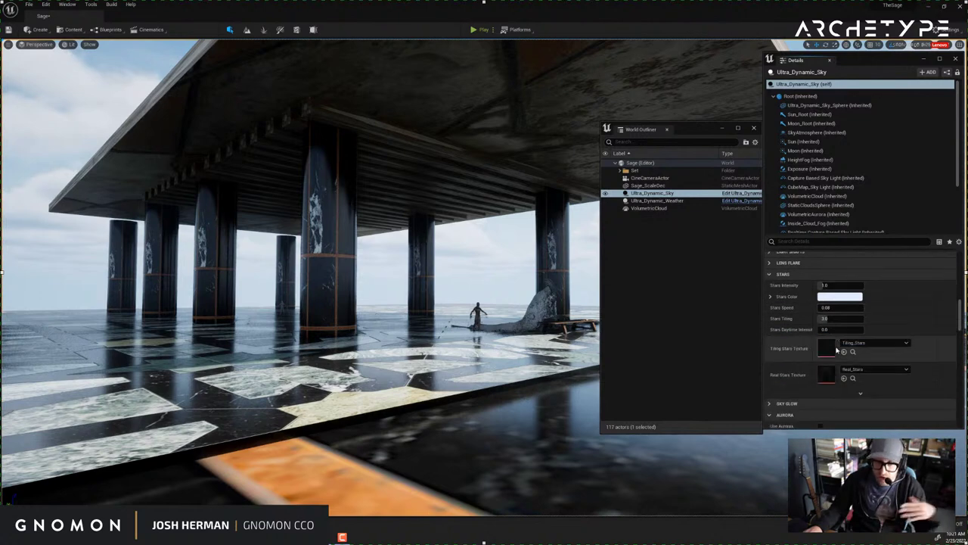
pyautogui.scroll(5, 837, 350)
pyautogui.click(770, 346)
# Turn the view to open sky, move the World Outliner beside the details and collapse the Aurora settings.
pyautogui.moveTo(456, 275); pyautogui.dragTo(462, 275, button='right')
pyautogui.press('f')
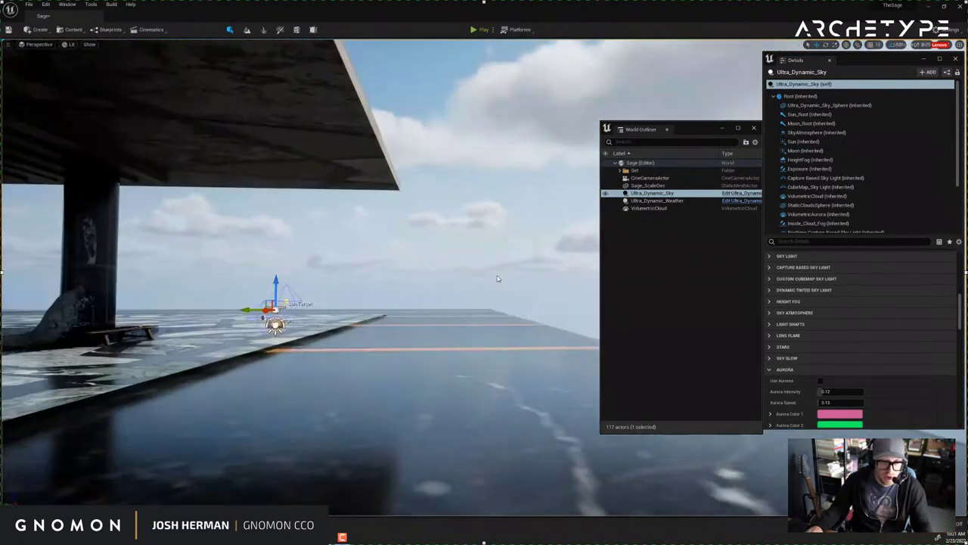
pyautogui.moveTo(691, 129); pyautogui.dragTo(681, 59)
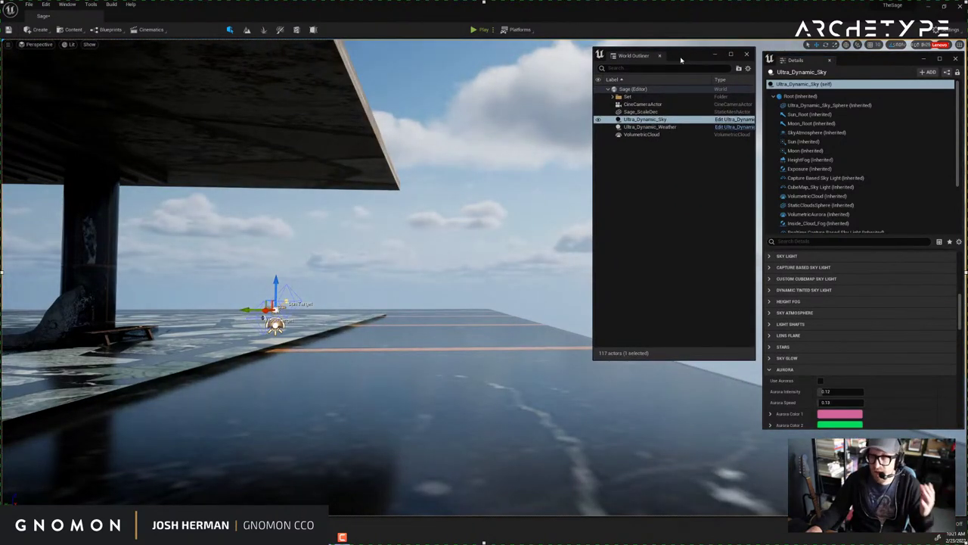
pyautogui.moveTo(510, 138); pyautogui.dragTo(453, 184, button='right')
pyautogui.click(791, 369)
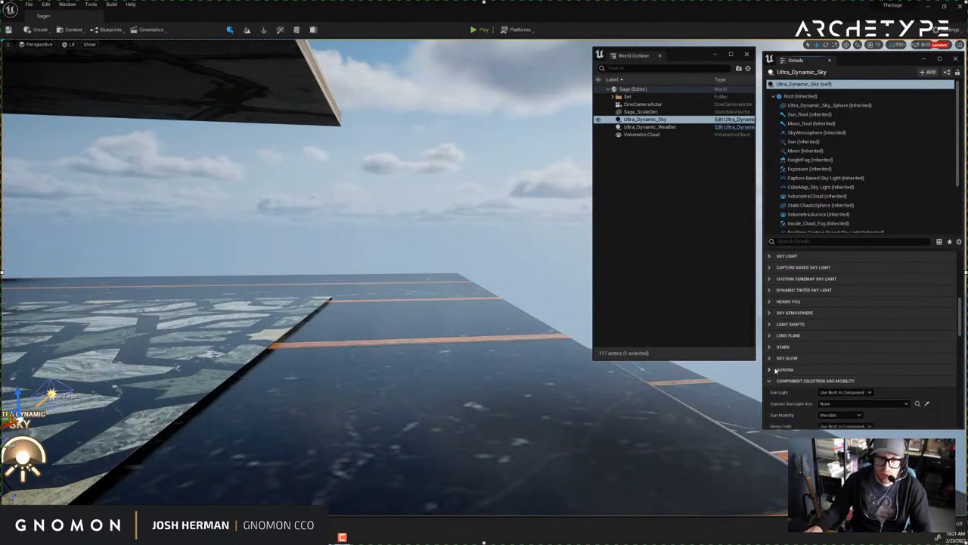
# Collapse Ultra_Dynamic_Sky's groups from Component Selection and Mobility through Weather Connection.
pyautogui.scroll(-2, 779, 333)
pyautogui.click(770, 320)
pyautogui.click(770, 320)
pyautogui.click(770, 331)
pyautogui.click(770, 341)
pyautogui.click(770, 354)
pyautogui.click(770, 369)
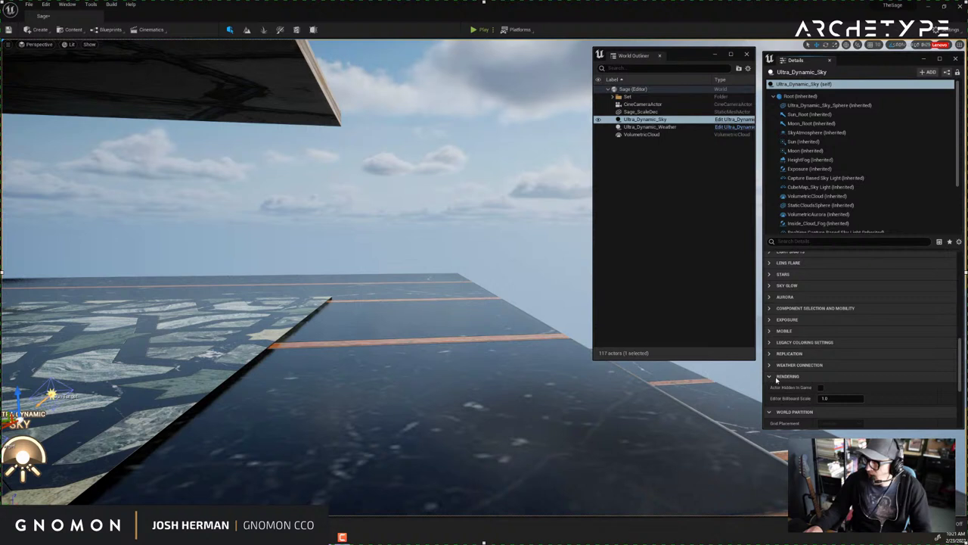
# Collapse the Rendering, World Partition, HLOD and Actor groups and return to Ultra_Dynamic_Sky's basic controls.
pyautogui.click(770, 376)
pyautogui.click(770, 387)
pyautogui.click(770, 398)
pyautogui.scroll(-2, 779, 394)
pyautogui.click(770, 398)
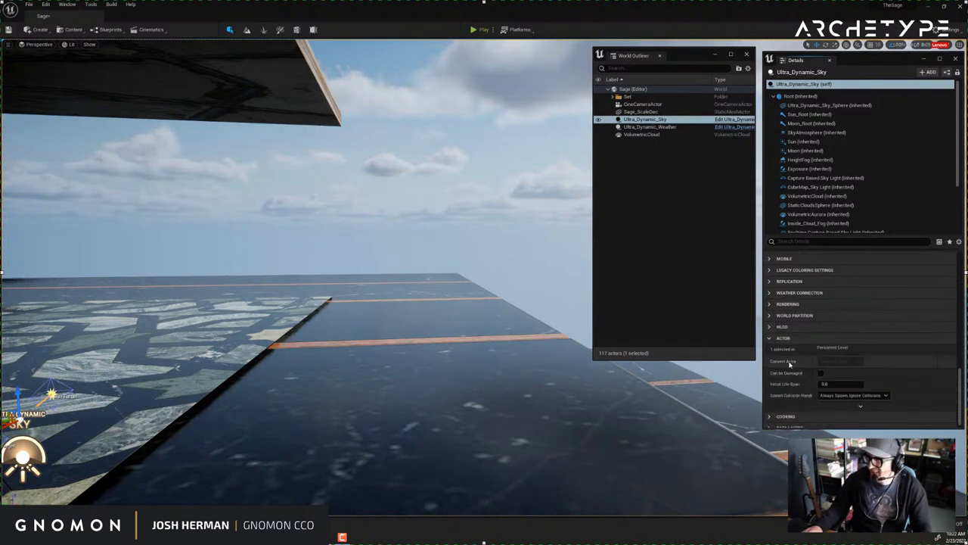
pyautogui.scroll(5, 809, 367)
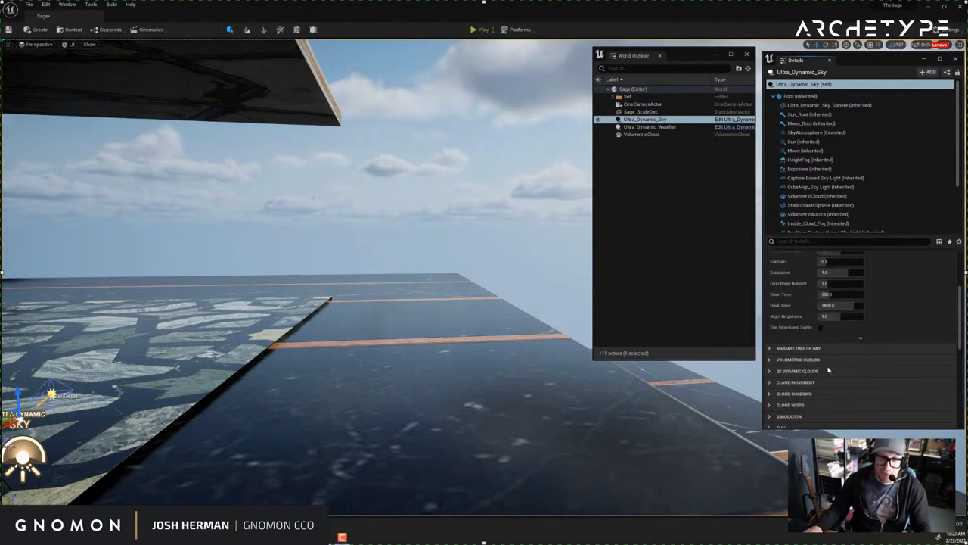
pyautogui.scroll(5, 828, 370)
# Move the World Outliner off the viewport, reselect Ultra_Dynamic_Sky and shift its Time of Day to early morning.
pyautogui.moveTo(528, 277); pyautogui.dragTo(469, 270, button='right')
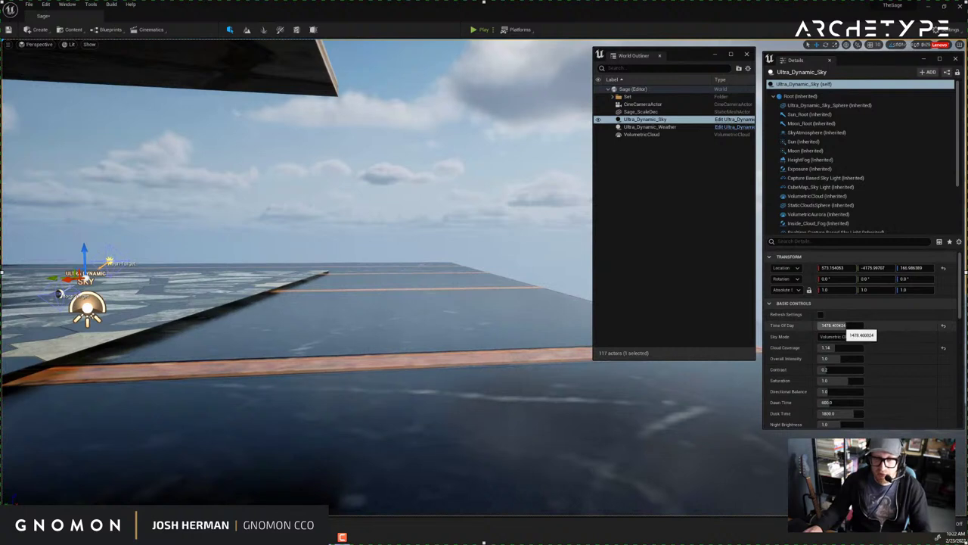
pyautogui.moveTo(688, 55); pyautogui.dragTo(967, 76)
pyautogui.moveTo(520, 183); pyautogui.dragTo(487, 183, button='right')
pyautogui.click(401, 115)
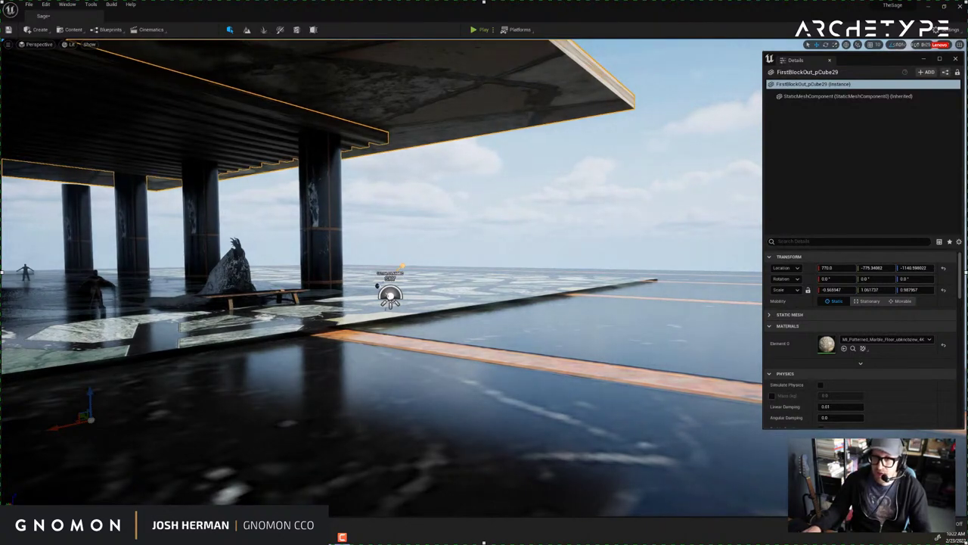
pyautogui.click(389, 295)
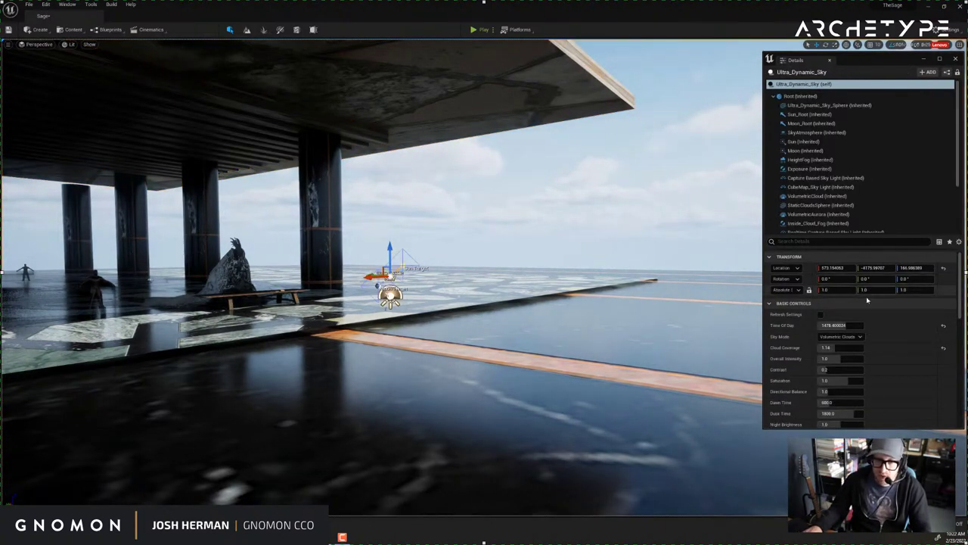
pyautogui.moveTo(847, 326)
pyautogui.mouseDown()
pyautogui.moveTo(827, 325)
pyautogui.moveTo(837, 325)
pyautogui.mouseUp()
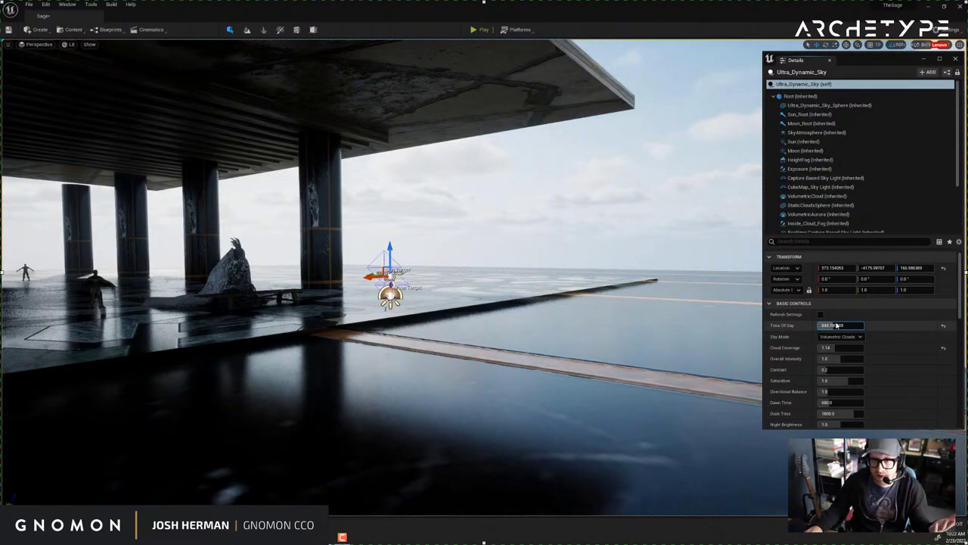
# Frame the bird-headed sage, reselect Ultra_Dynamic_Sky and try different Time of Day values, ending with a low evening sun.
pyautogui.click(518, 110)
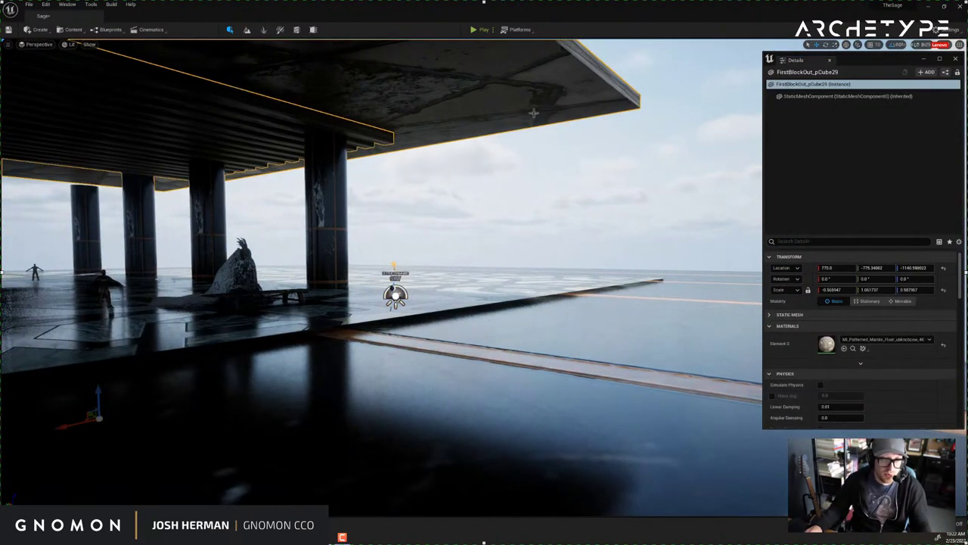
pyautogui.moveTo(518, 110); pyautogui.dragTo(522, 112, button='right')
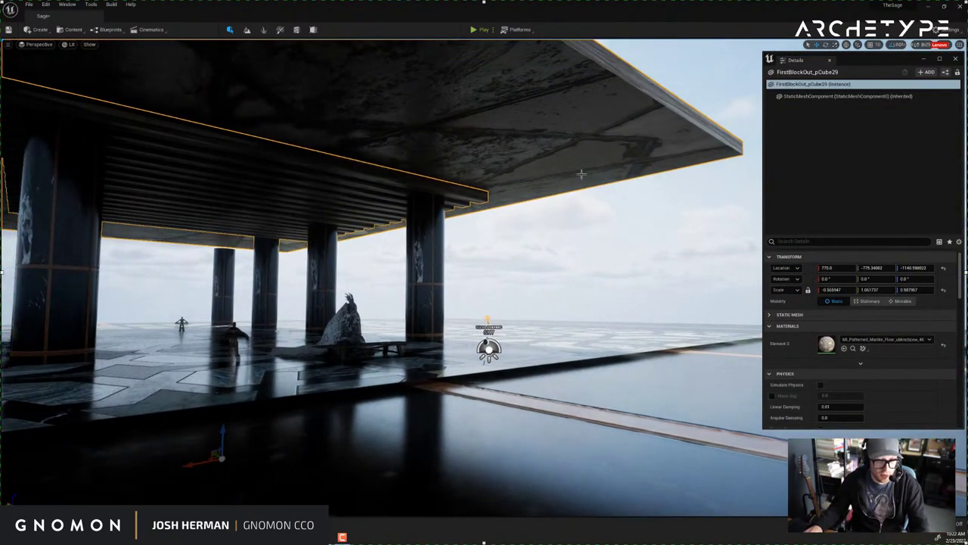
pyautogui.moveTo(568, 167); pyautogui.dragTo(573, 181, button='right')
pyautogui.moveTo(452, 382); pyautogui.dragTo(497, 508)
pyautogui.click(709, 323)
pyautogui.moveTo(674, 265); pyautogui.dragTo(701, 287, button='right')
pyautogui.moveTo(838, 325); pyautogui.dragTo(845, 326)
pyautogui.moveTo(617, 291); pyautogui.dragTo(682, 280, button='right')
pyautogui.moveTo(835, 326); pyautogui.dragTo(818, 327)
pyautogui.moveTo(566, 293)
pyautogui.mouseDown(button='right')
pyautogui.moveTo(657, 296)
pyautogui.moveTo(571, 300)
pyautogui.moveTo(618, 289)
pyautogui.moveTo(566, 288)
pyautogui.mouseUp(button='right')
pyautogui.click(824, 325)
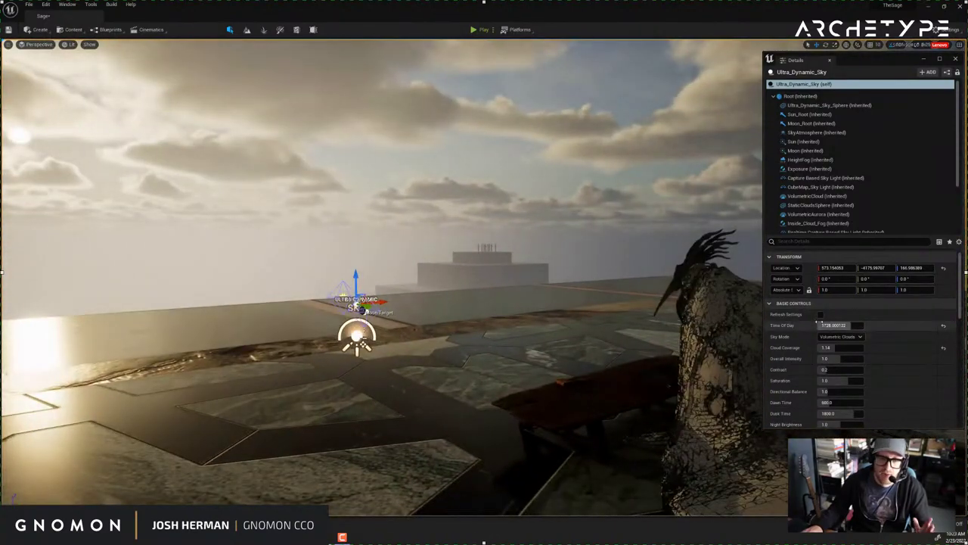
# Set Ultra_Dynamic_Sky's Time of Day to about 2016 for night and frame the moonlit clouds.
pyautogui.moveTo(828, 325); pyautogui.dragTo(836, 325)
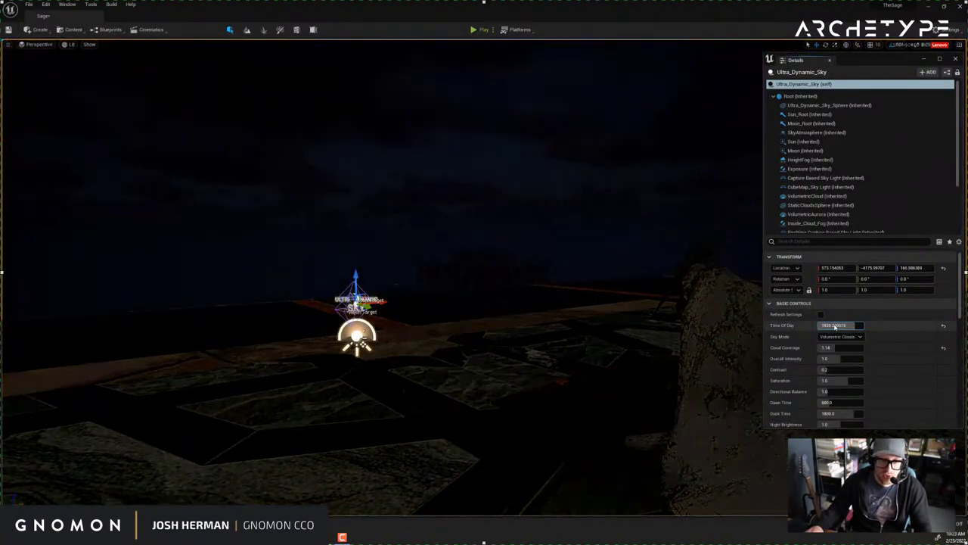
pyautogui.moveTo(612, 293); pyautogui.dragTo(621, 275, button='right')
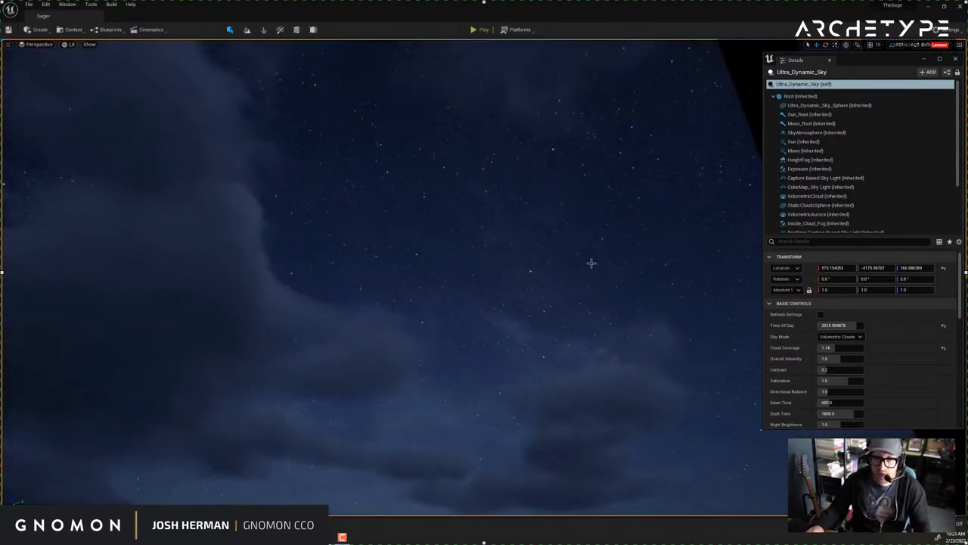
pyautogui.moveTo(563, 225); pyautogui.dragTo(331, 302, button='right')
pyautogui.press('e')
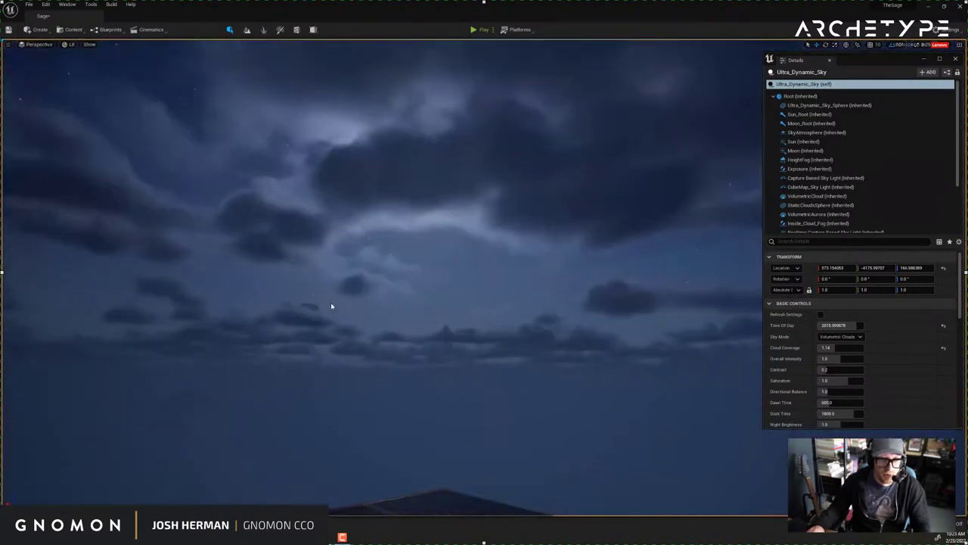
pyautogui.moveTo(489, 214); pyautogui.dragTo(433, 179, button='right')
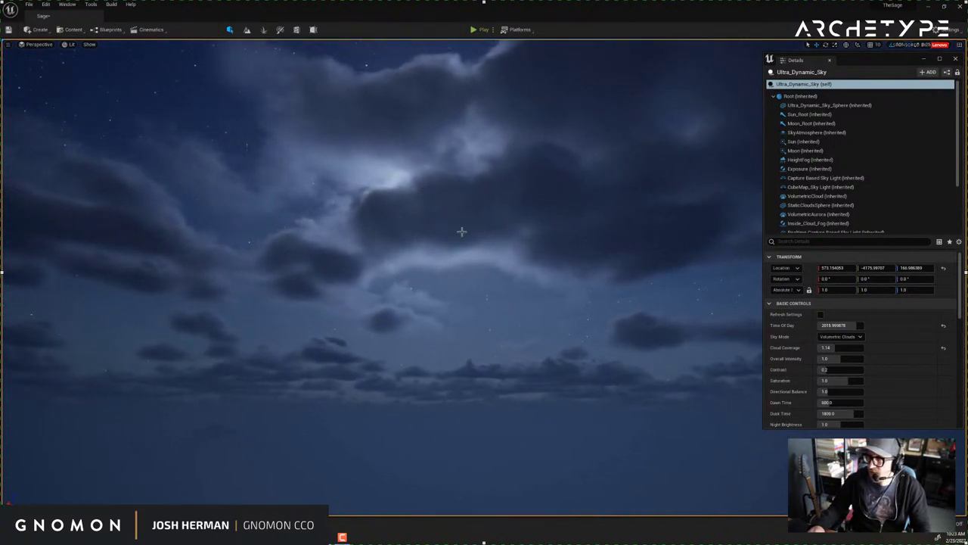
# Collapse the Basic Controls of Ultra_Dynamic_Sky, expand the Moon group and look through its settings.
pyautogui.scroll(-2, 878, 349)
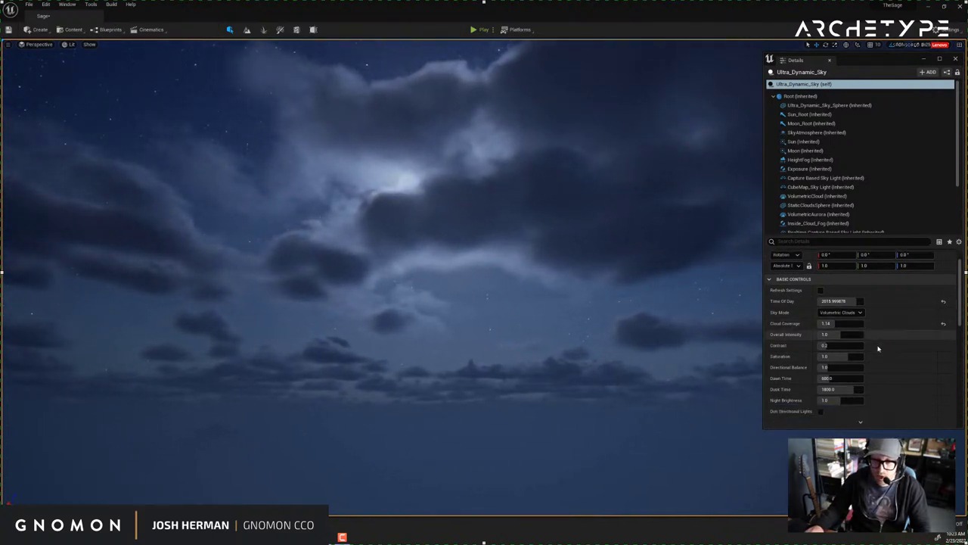
pyautogui.scroll(1, 878, 350)
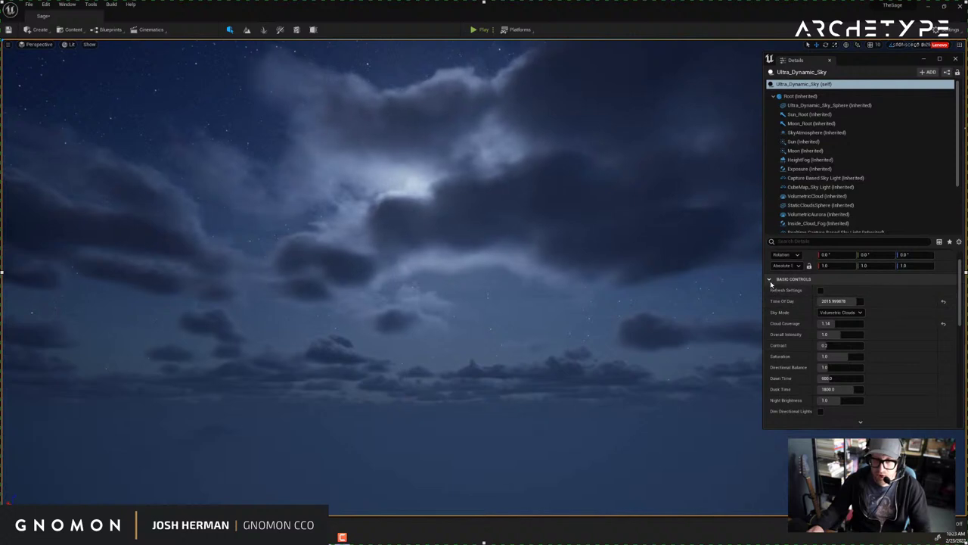
pyautogui.click(770, 280)
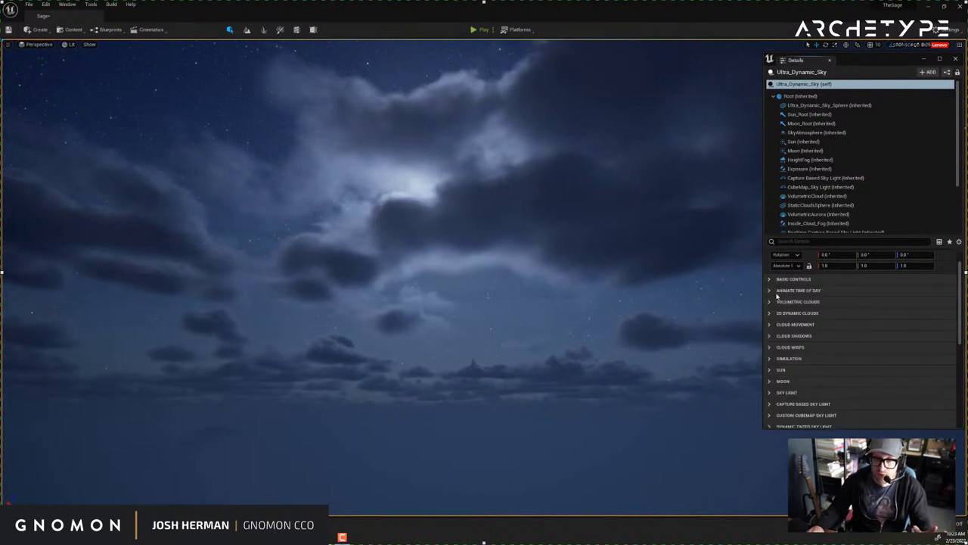
pyautogui.click(771, 380)
pyautogui.scroll(-2, 808, 387)
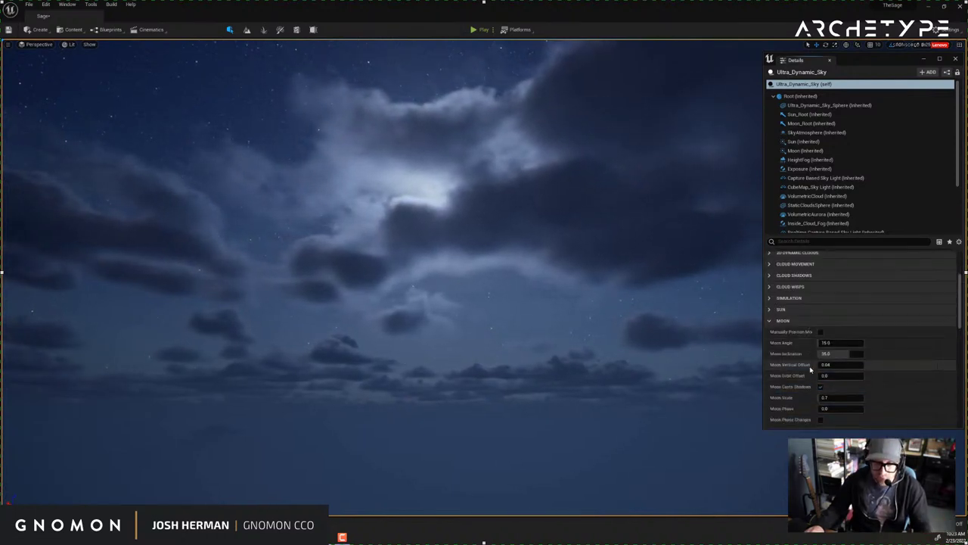
pyautogui.scroll(-2, 797, 346)
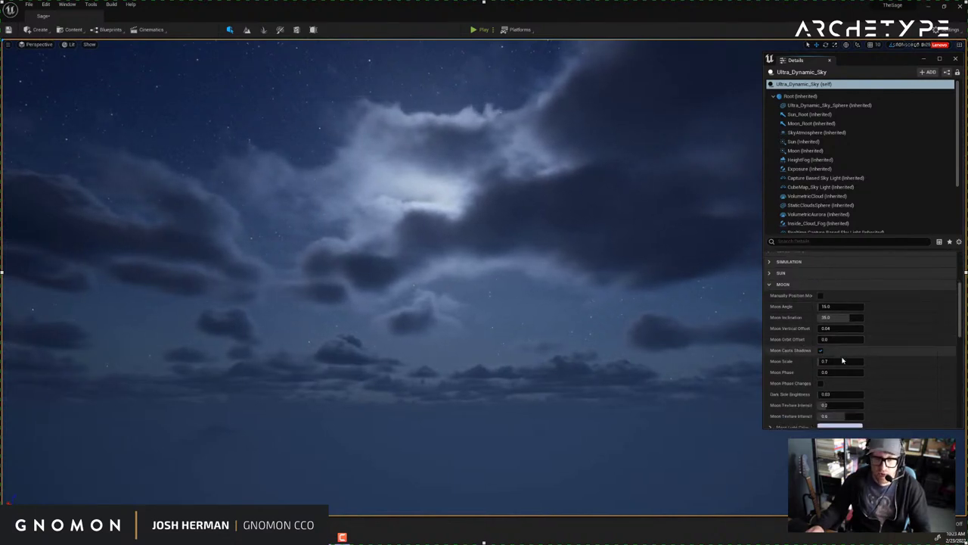
pyautogui.scroll(-1, 839, 359)
pyautogui.scroll(-2, 854, 360)
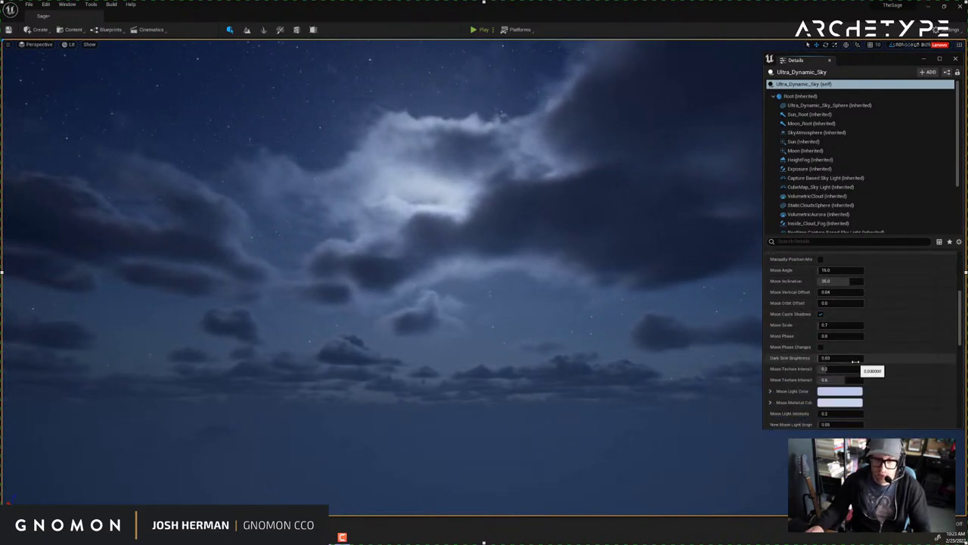
pyautogui.scroll(1, 877, 367)
pyautogui.scroll(2, 881, 367)
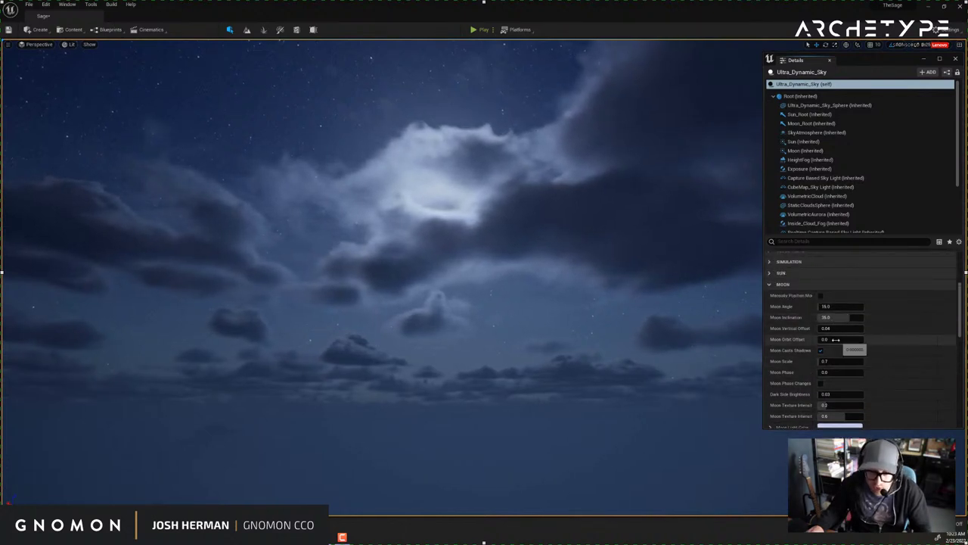
# Enlarge the moon to a Moon Scale of about 5.08, setting Moon Angle to 0 and Moon Inclination to about 26.
pyautogui.moveTo(829, 365); pyautogui.dragTo(833, 364)
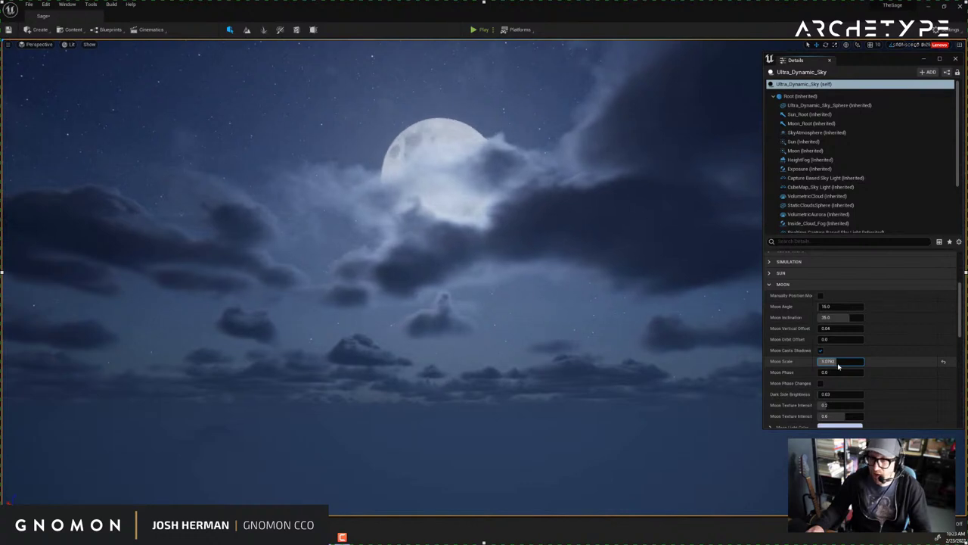
pyautogui.moveTo(826, 306); pyautogui.dragTo(839, 320)
pyautogui.scroll(-1, 828, 356)
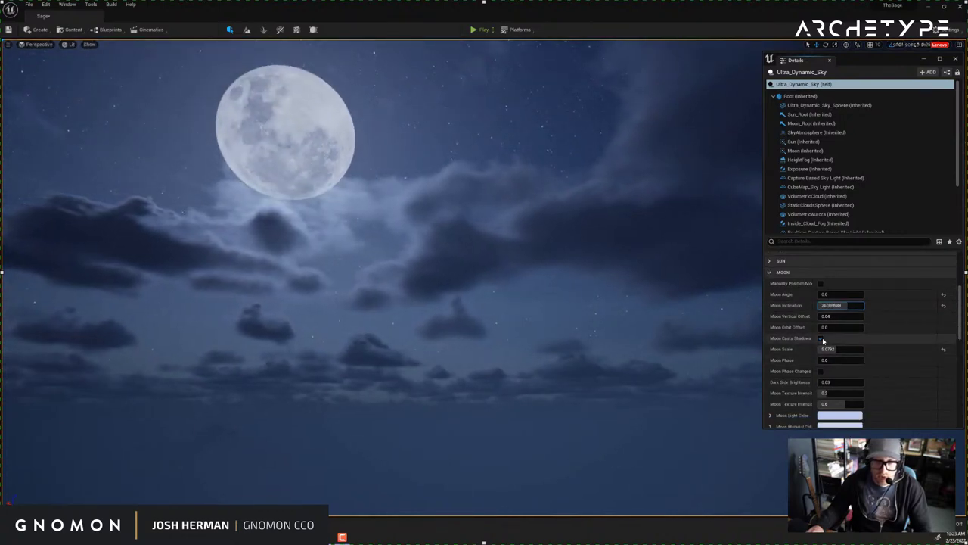
# Toggle Moon Casts Shadows off and back on, and frame the moon above the slatted roof.
pyautogui.moveTo(663, 341)
pyautogui.mouseDown(button='right')
pyautogui.moveTo(696, 410)
pyautogui.moveTo(735, 419)
pyautogui.moveTo(670, 340)
pyautogui.mouseUp(button='right')
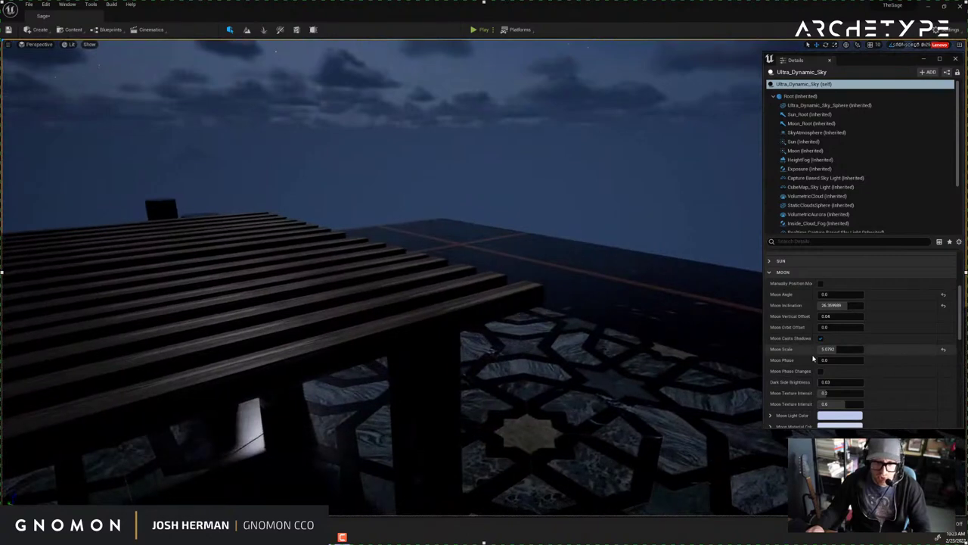
pyautogui.click(820, 339)
pyautogui.click(820, 339)
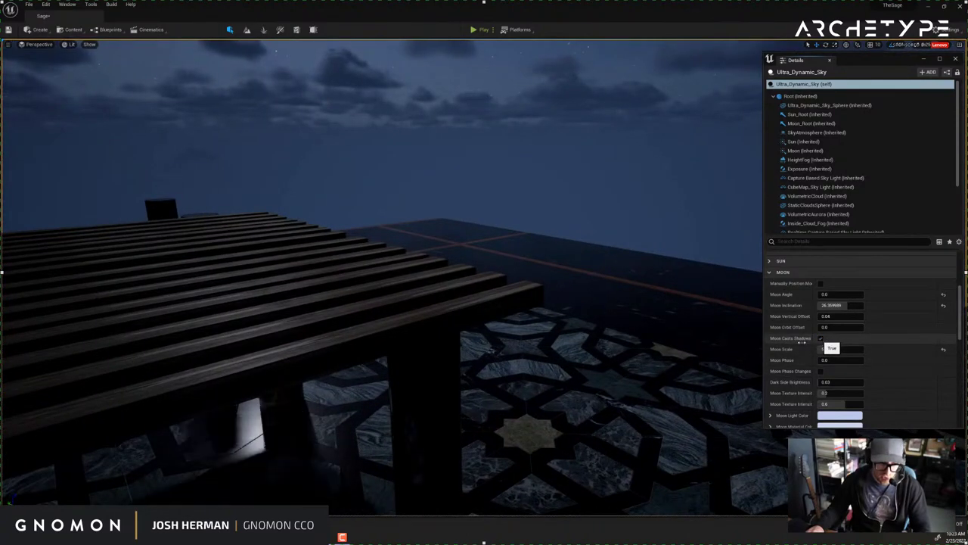
pyautogui.moveTo(335, 431); pyautogui.dragTo(346, 246, button='right')
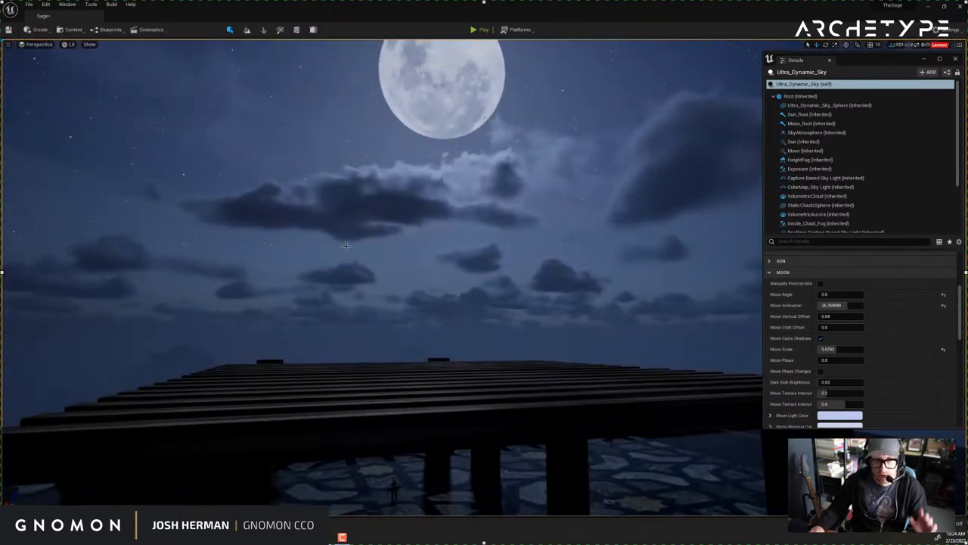
pyautogui.moveTo(473, 101); pyautogui.dragTo(462, 114, button='right')
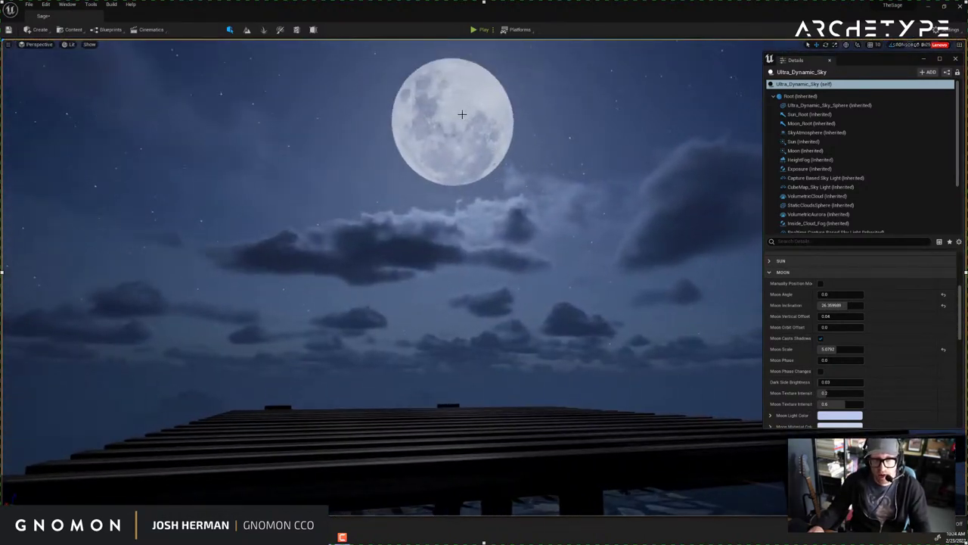
pyautogui.rightClick(563, 227)
pyautogui.click(647, 181)
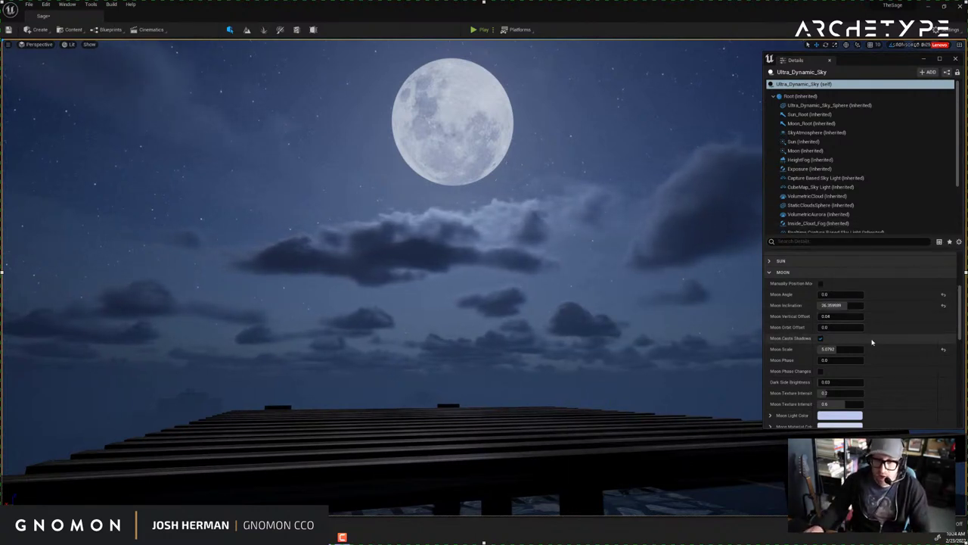
pyautogui.moveTo(638, 339); pyautogui.dragTo(643, 321, button='right')
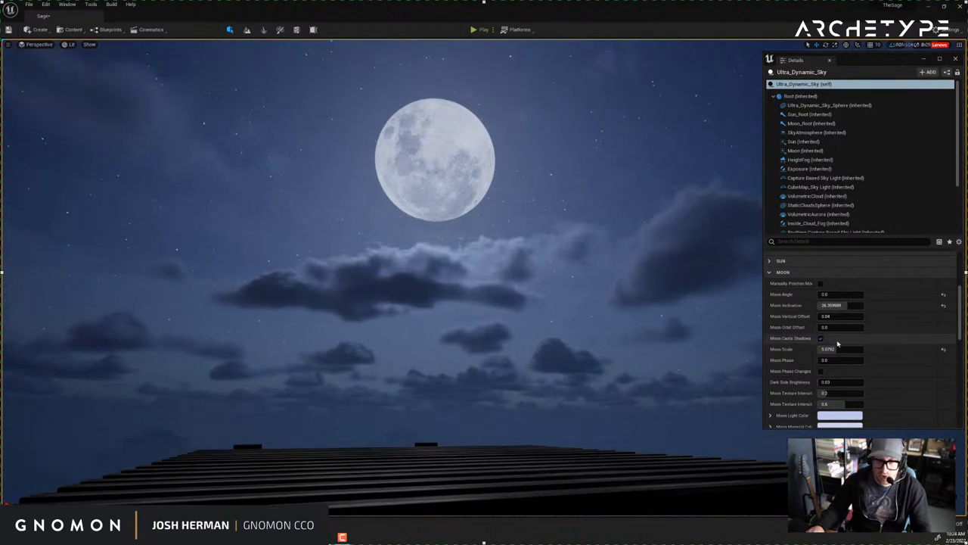
# Reduce the Moon Scale to about 4.9 and try a Moon Vertical Offset of -0.04 before undoing the offset change.
pyautogui.moveTo(836, 350); pyautogui.dragTo(832, 319)
pyautogui.moveTo(701, 307); pyautogui.dragTo(722, 308, button='right')
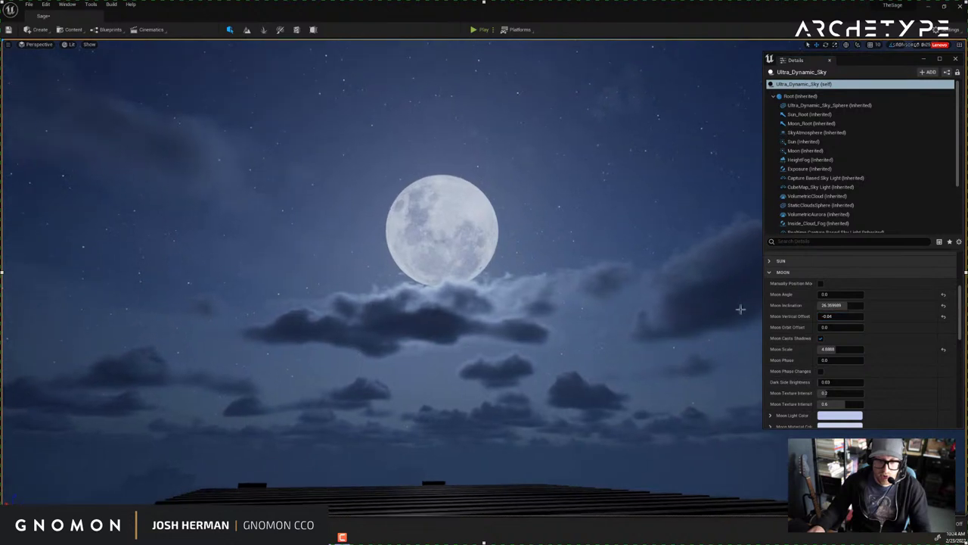
pyautogui.hotkey('ctrl', 'z')
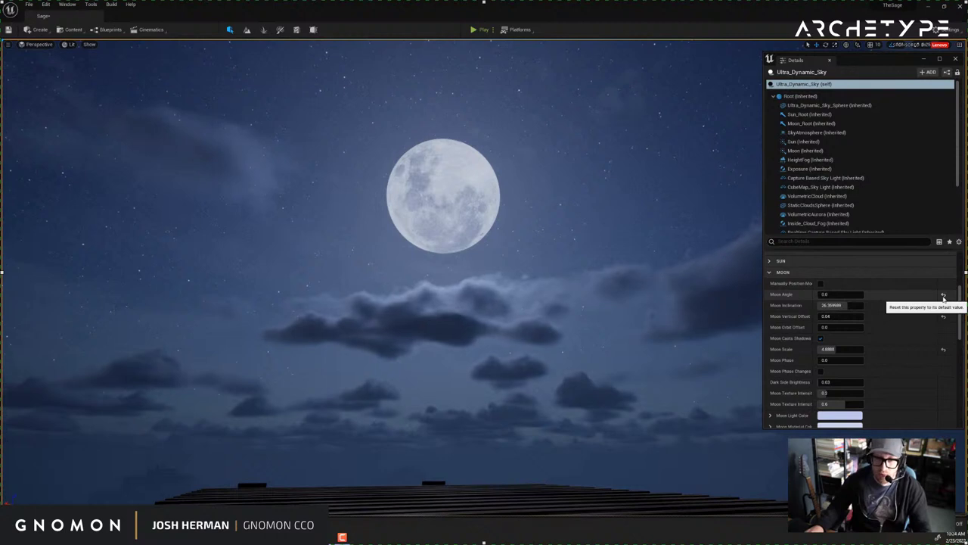
# Reset Moon Angle, Moon Inclination and Moon Scale to their defaults, and bring the Moon Scale back to about 4.9.
pyautogui.click(944, 296)
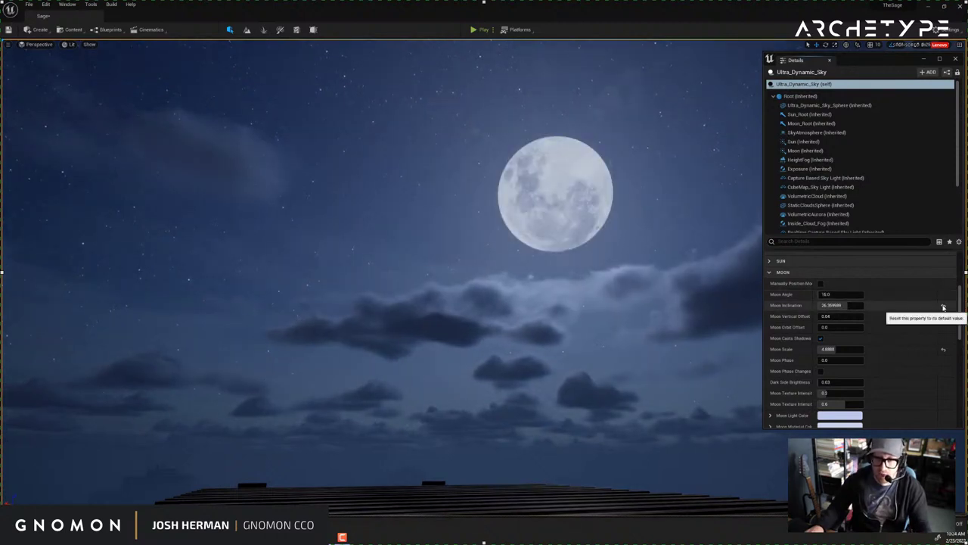
pyautogui.click(943, 306)
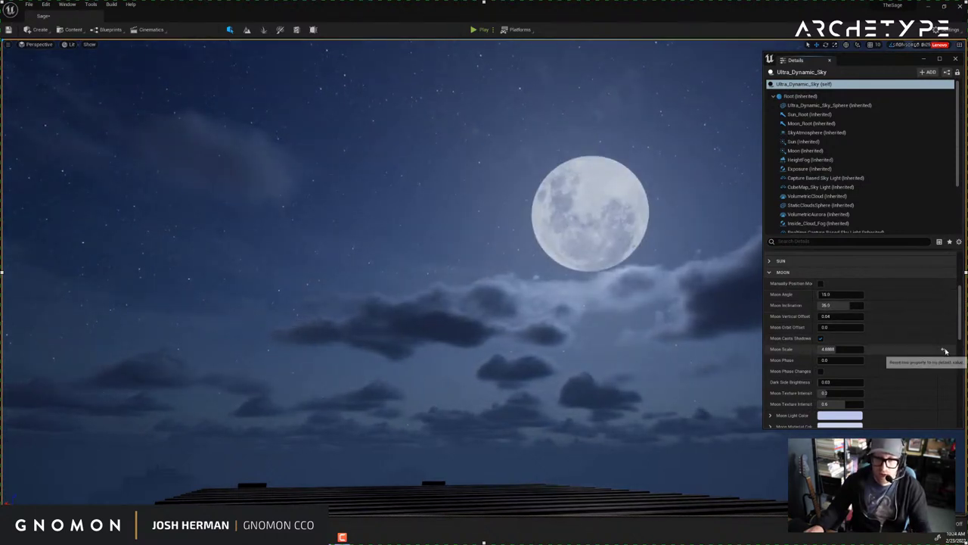
pyautogui.click(943, 350)
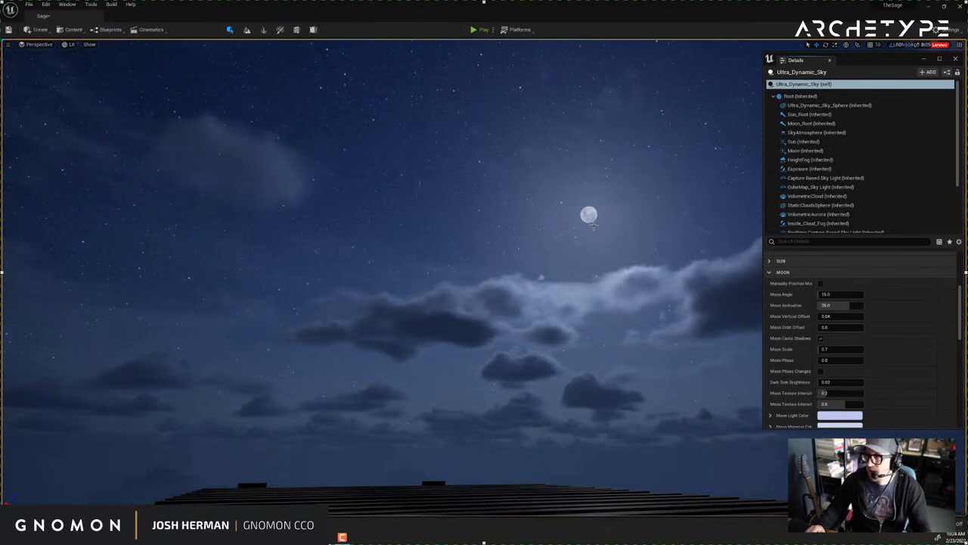
pyautogui.moveTo(832, 351); pyautogui.dragTo(870, 351)
# Try different Moon Phase values on the sky, ending with a partial moon at about 9.69.
pyautogui.scroll(-2, 836, 345)
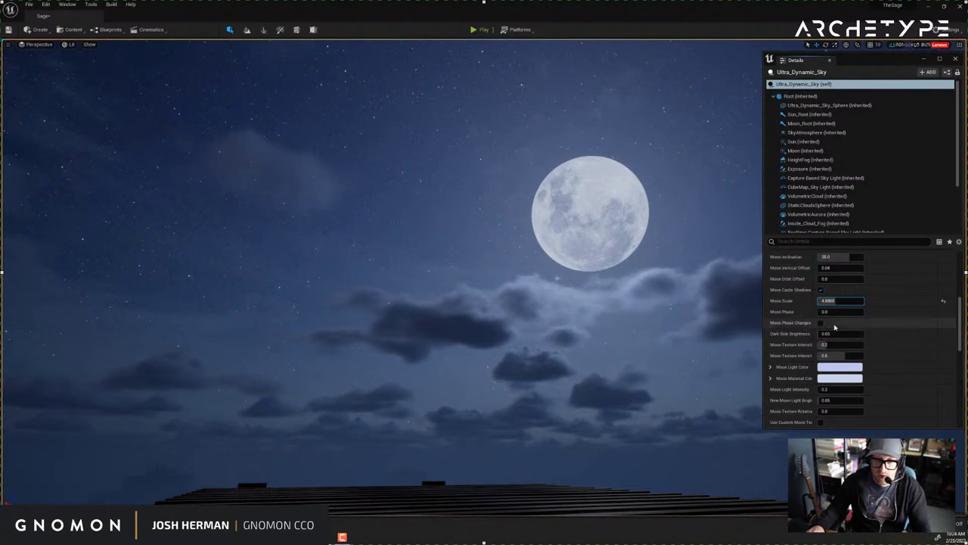
pyautogui.moveTo(828, 311)
pyautogui.mouseDown()
pyautogui.moveTo(841, 314)
pyautogui.moveTo(818, 317)
pyautogui.mouseUp()
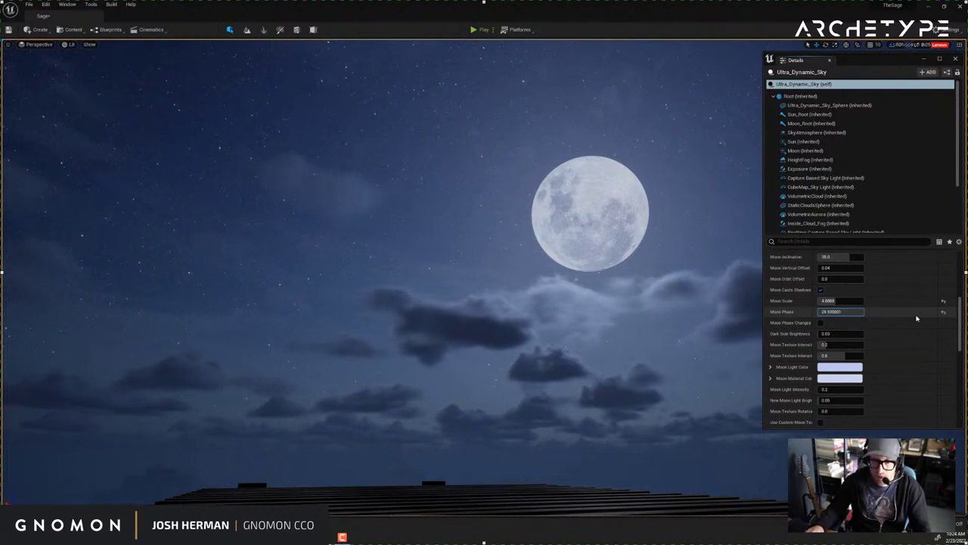
pyautogui.moveTo(838, 315); pyautogui.dragTo(845, 313)
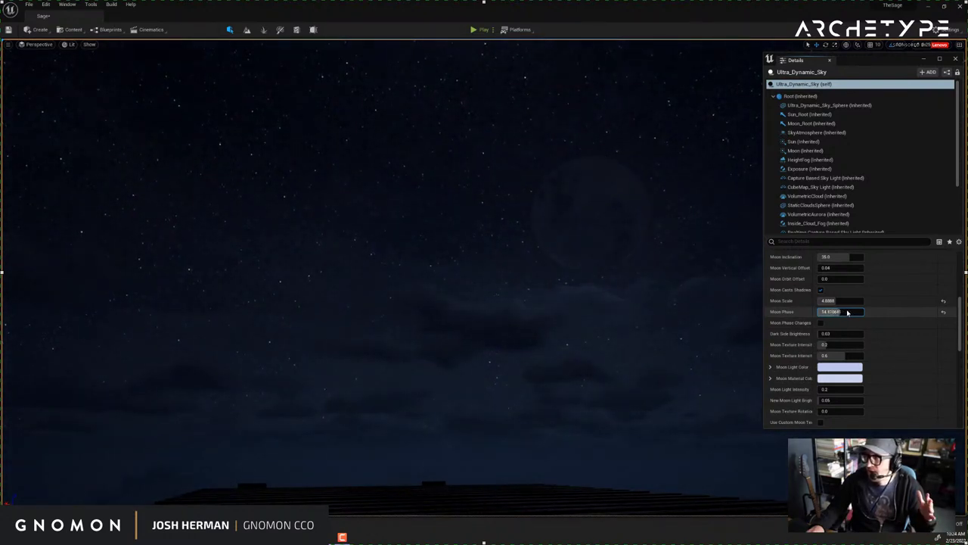
pyautogui.moveTo(697, 311)
pyautogui.mouseDown(button='right')
pyautogui.moveTo(709, 328)
pyautogui.moveTo(741, 341)
pyautogui.moveTo(696, 325)
pyautogui.moveTo(692, 312)
pyautogui.mouseUp(button='right')
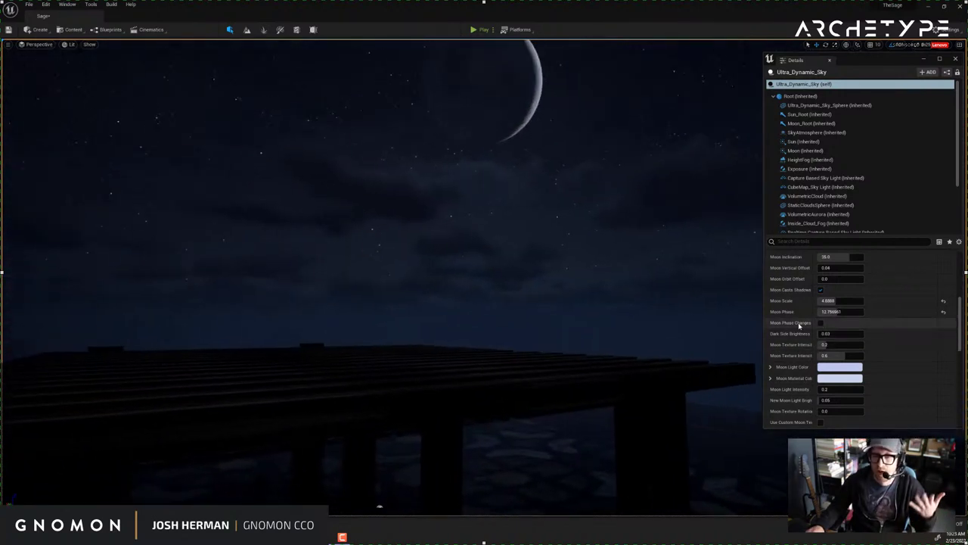
pyautogui.moveTo(850, 312); pyautogui.dragTo(847, 314)
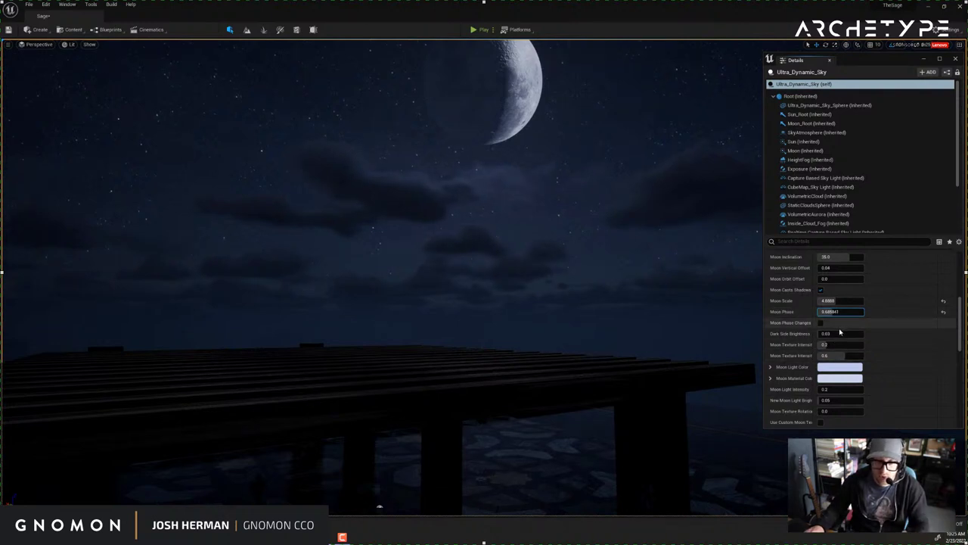
# Try a saturated pink as the Moon Light Color and discard the color change.
pyautogui.scroll(-1, 842, 355)
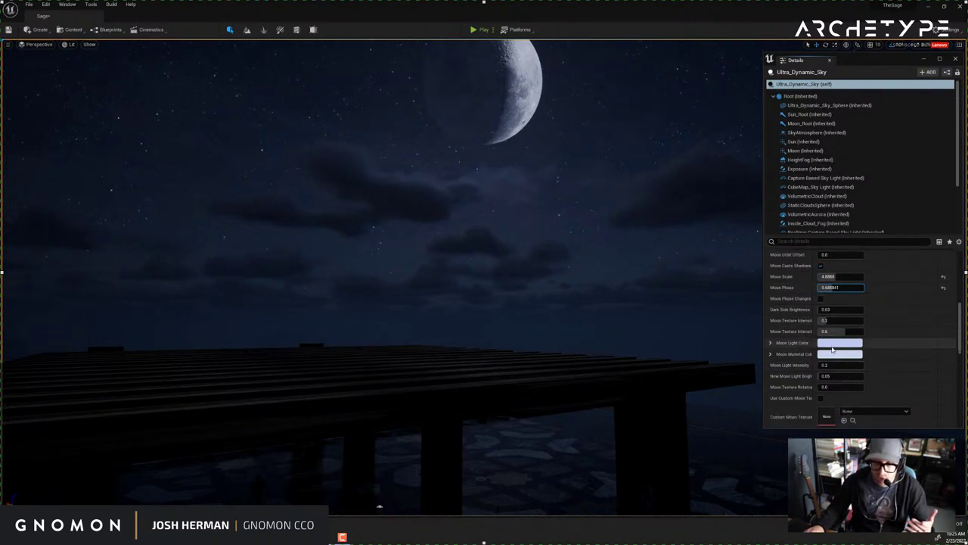
pyautogui.click(820, 352)
pyautogui.click(735, 391)
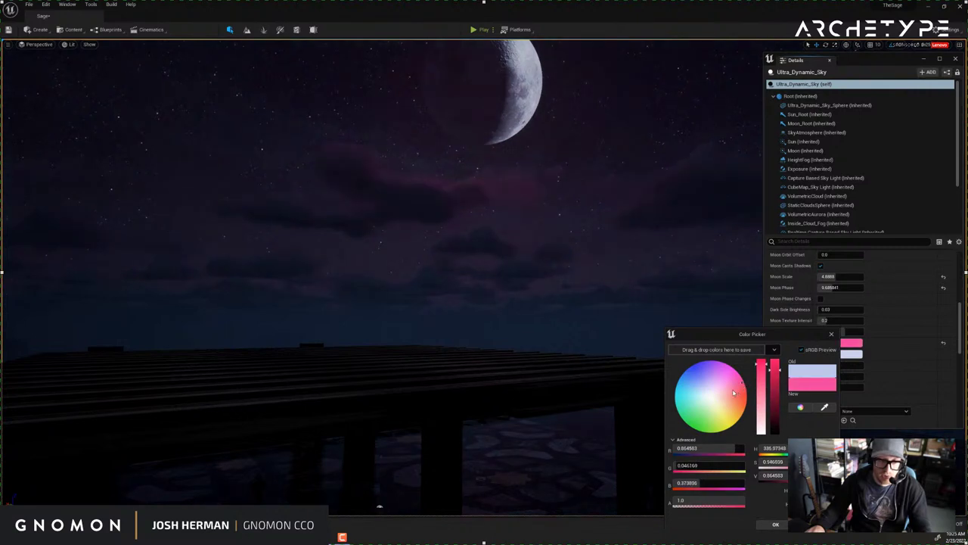
pyautogui.moveTo(699, 409); pyautogui.dragTo(747, 384)
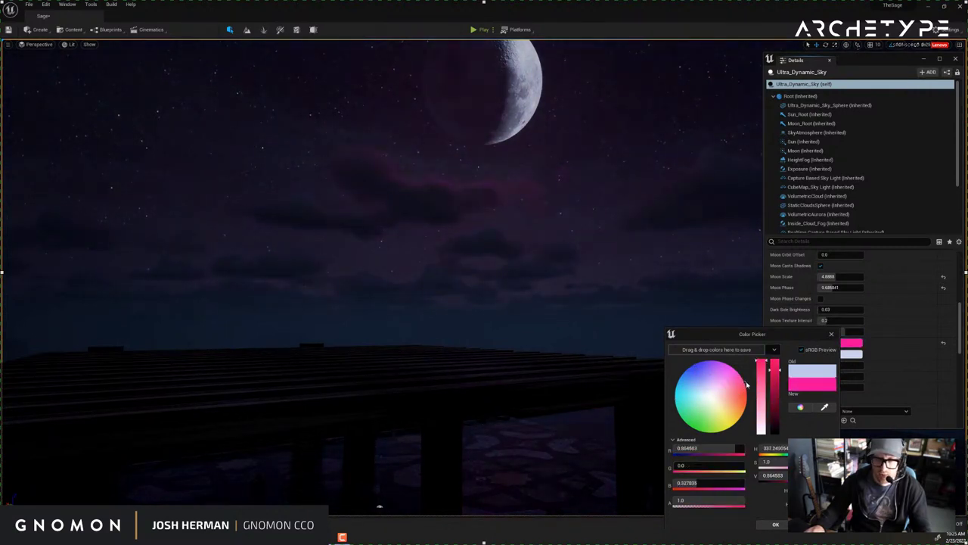
pyautogui.click(814, 525)
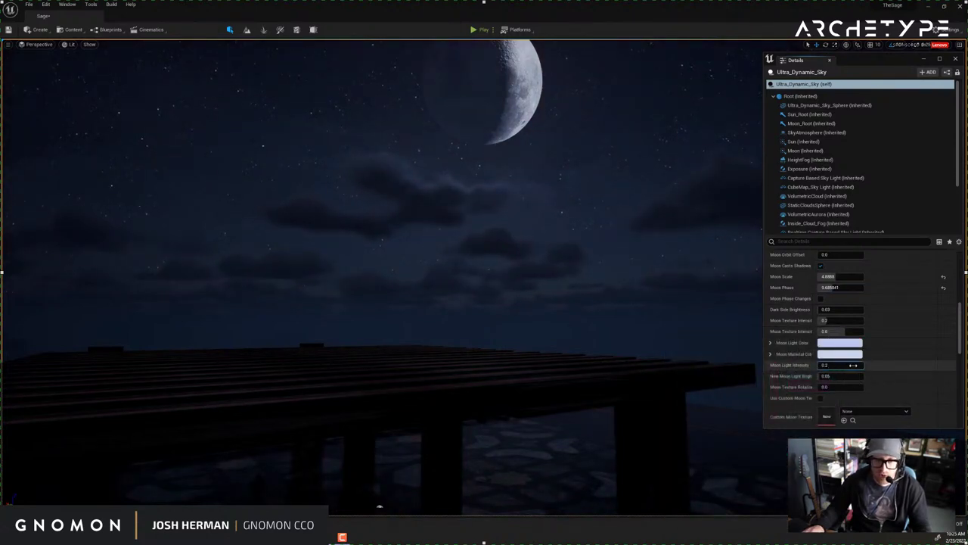
# Try a Moon Light Intensity of about 1.15 on the pavilion scene and reset it to its default.
pyautogui.moveTo(851, 365); pyautogui.dragTo(862, 365)
pyautogui.moveTo(720, 333); pyautogui.dragTo(720, 332, button='right')
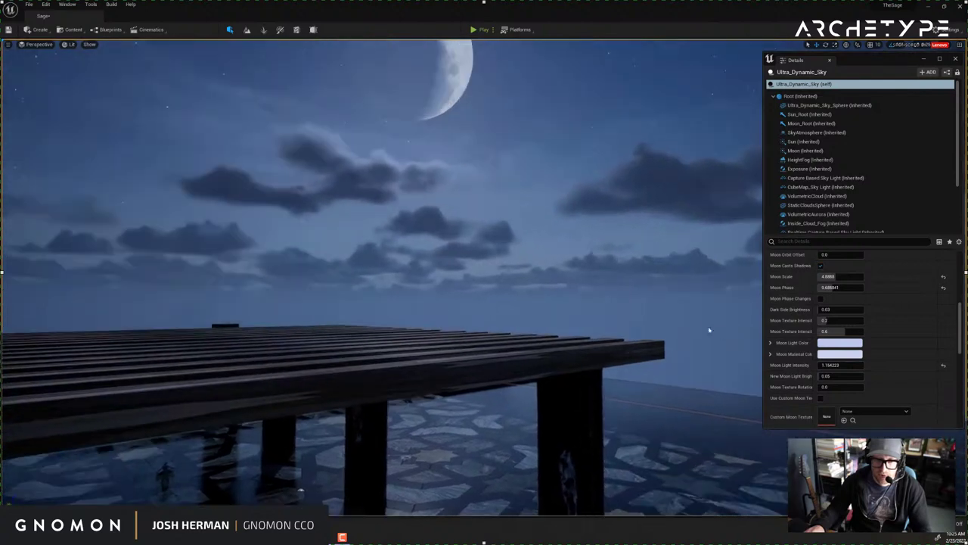
pyautogui.click(944, 364)
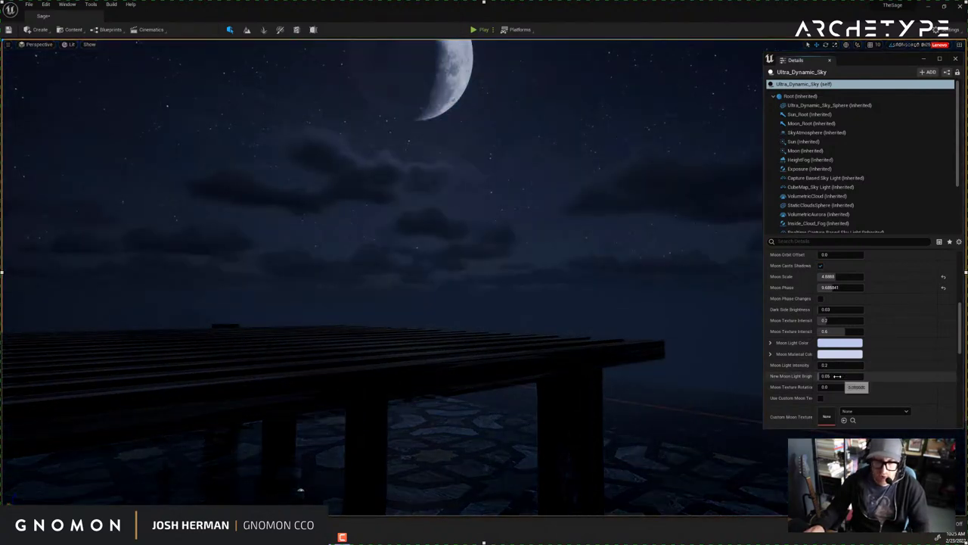
# Try turning the moon by roughly half a turn with Moon Texture Rotation and view the crescent above the roof.
pyautogui.moveTo(833, 387); pyautogui.dragTo(847, 388)
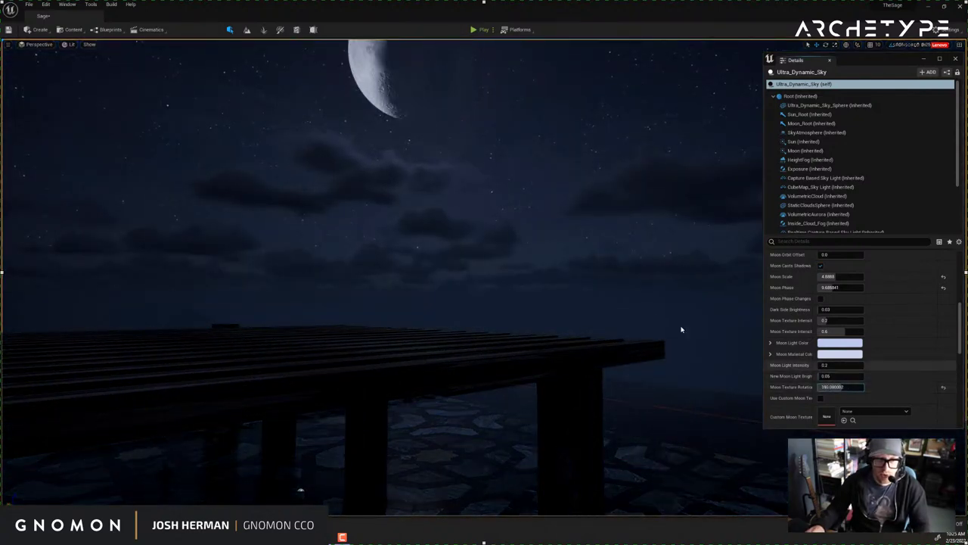
pyautogui.moveTo(734, 353); pyautogui.dragTo(648, 308, button='right')
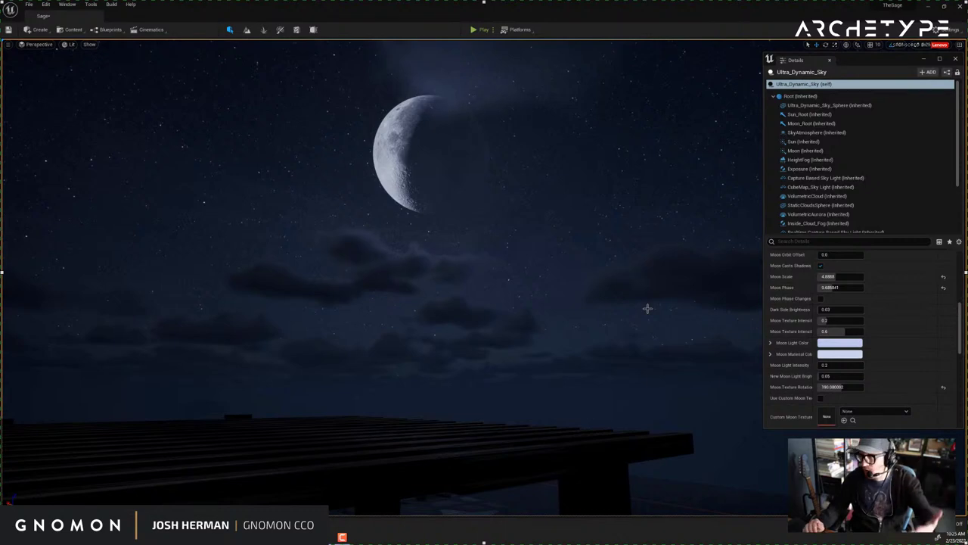
pyautogui.moveTo(653, 307); pyautogui.dragTo(642, 296, button='right')
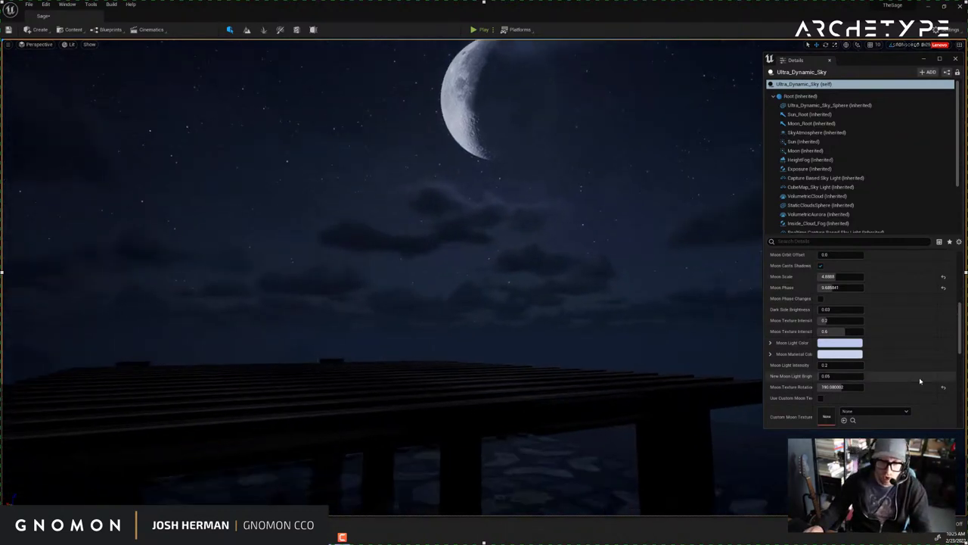
# Reset Moon Texture Rotation and Moon Phase to their defaults and frame the sage beneath the pavilion with the moon.
pyautogui.click(944, 386)
pyautogui.click(943, 287)
pyautogui.moveTo(681, 302); pyautogui.dragTo(616, 287, button='right')
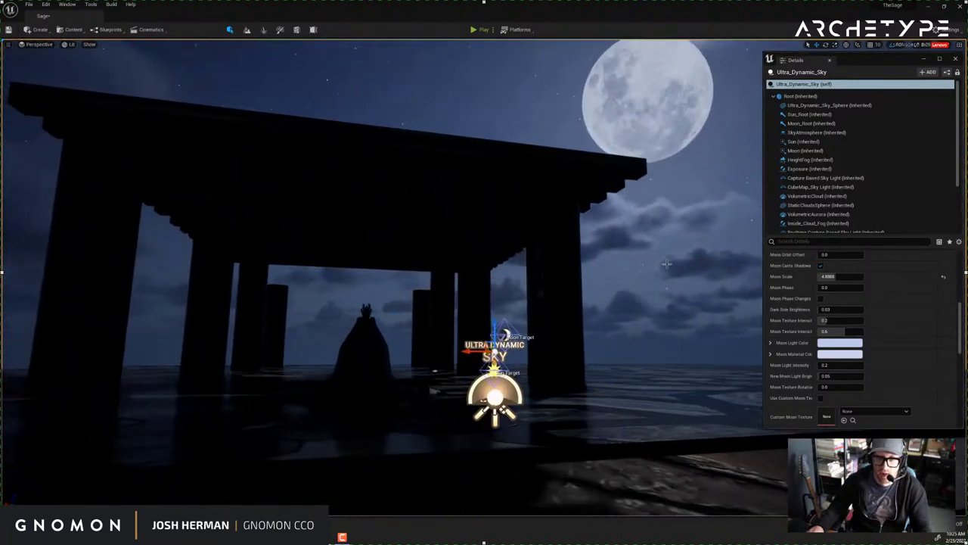
# Expand the Basic Controls of Ultra_Dynamic_Sky, set Time of Day to about 2200 and view the pavilion from farther back.
pyautogui.scroll(3, 924, 308)
pyautogui.scroll(3, 930, 323)
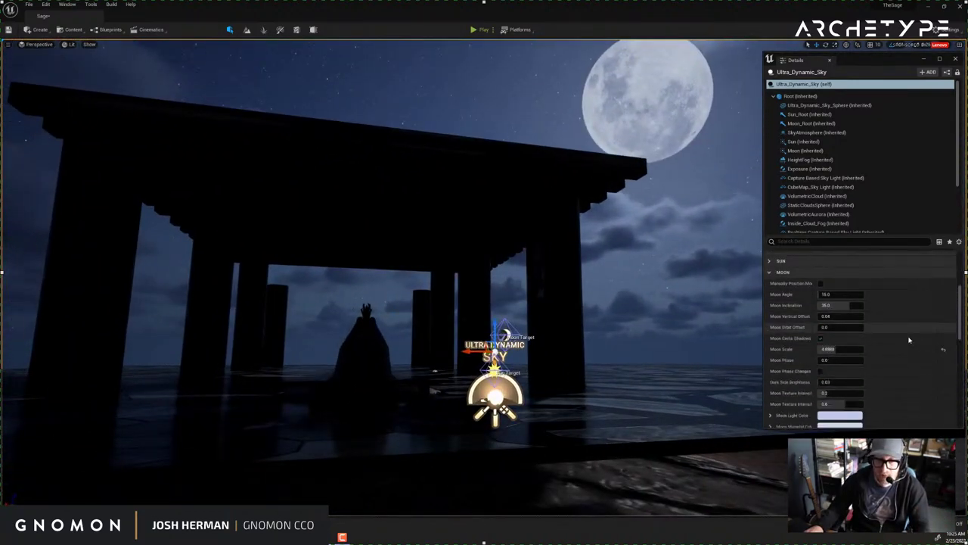
pyautogui.scroll(4, 863, 323)
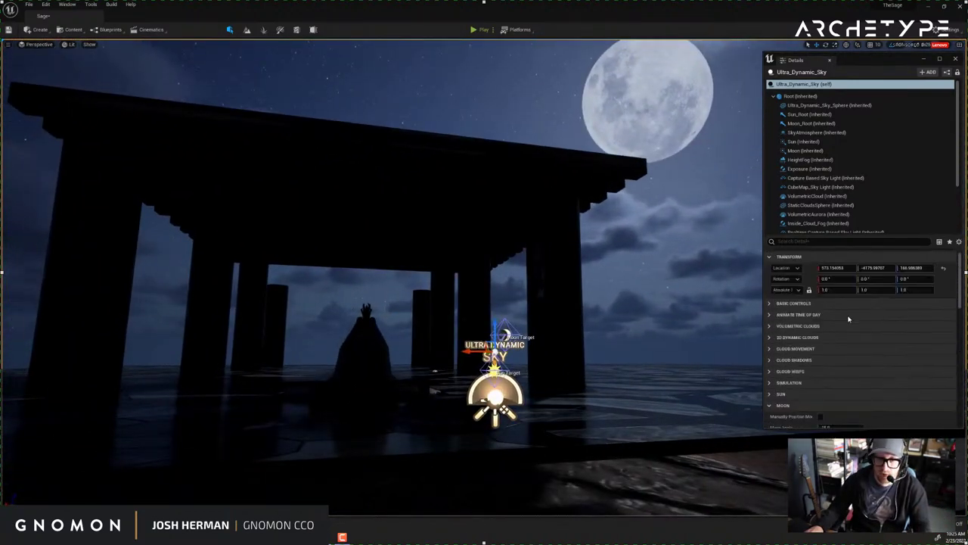
pyautogui.click(775, 303)
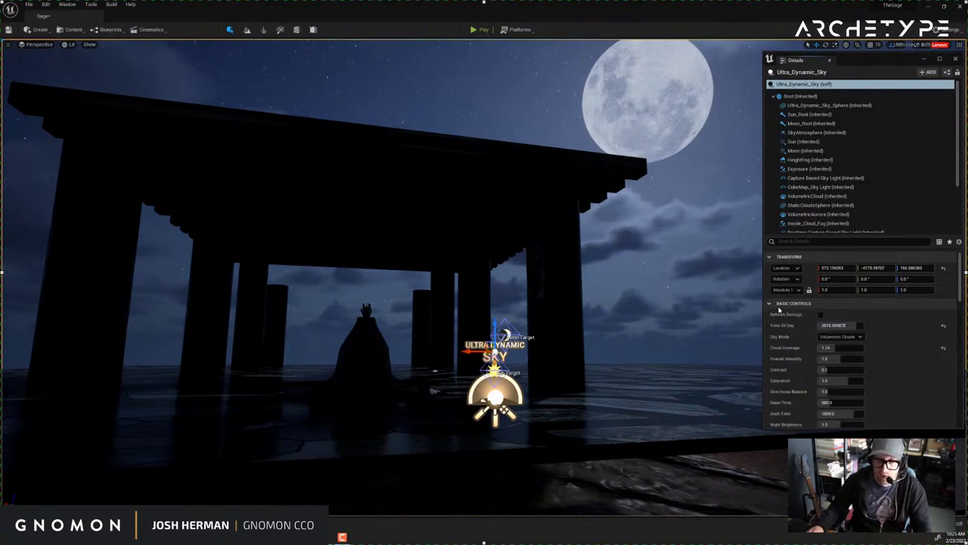
pyautogui.moveTo(852, 325); pyautogui.dragTo(853, 326)
pyautogui.moveTo(700, 289)
pyautogui.mouseDown(button='right')
pyautogui.moveTo(711, 268)
pyautogui.moveTo(692, 295)
pyautogui.mouseUp(button='right')
pyautogui.press('s')
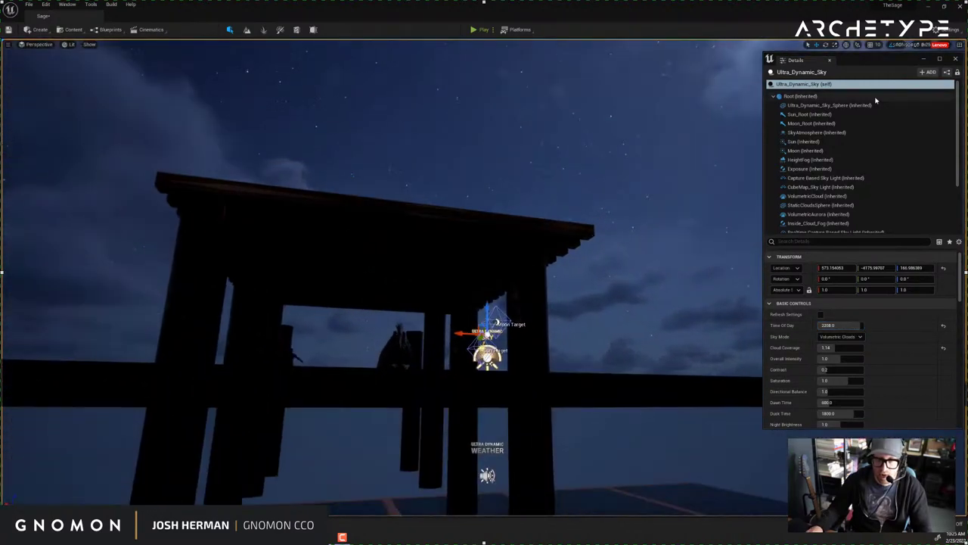
# Pull the view far back from the stepped platform and try other nighttime Time of Day values to reposition the moon.
pyautogui.click(942, 45)
pyautogui.moveTo(602, 215)
pyautogui.mouseDown(button='right')
pyautogui.moveTo(606, 231)
pyautogui.moveTo(616, 223)
pyautogui.mouseUp(button='right')
pyautogui.press('s')
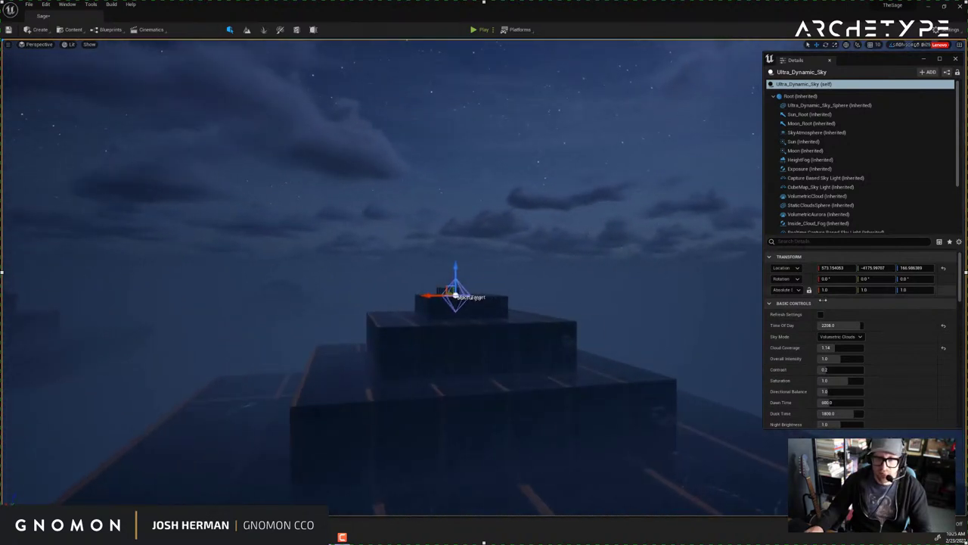
pyautogui.moveTo(856, 326); pyautogui.dragTo(858, 326)
pyautogui.moveTo(677, 301); pyautogui.dragTo(677, 292, button='right')
pyautogui.press('s')
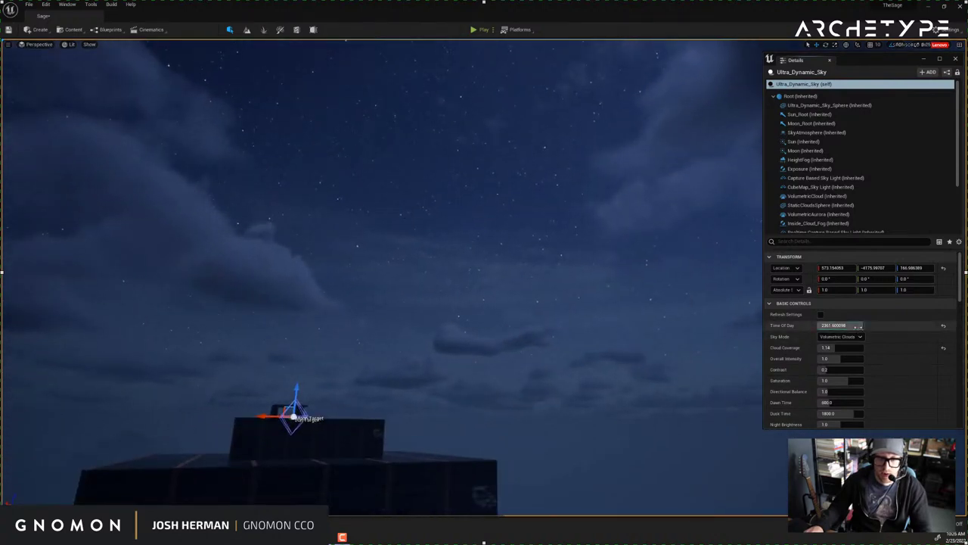
pyautogui.moveTo(857, 330); pyautogui.dragTo(855, 328)
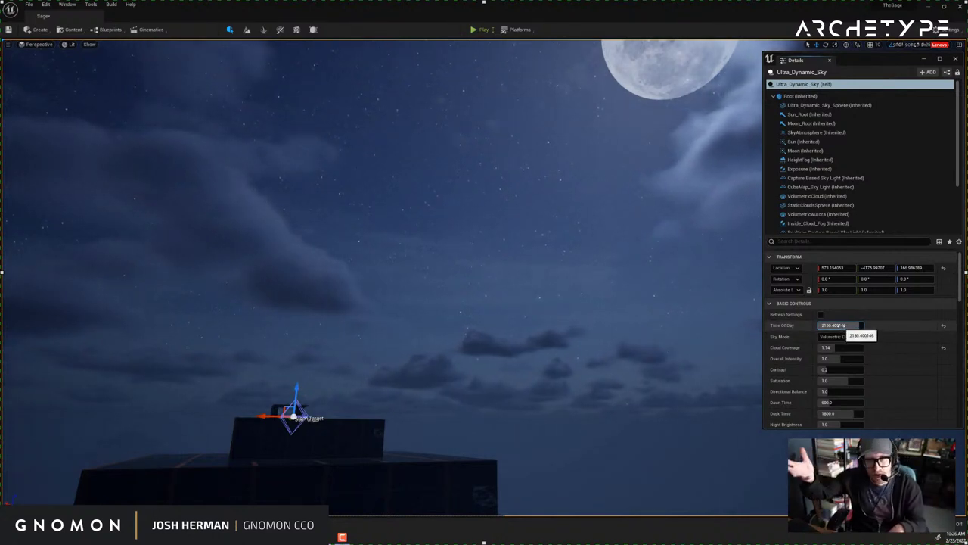
# Change Time of Day through sunrise to morning daylight at about 990 and frame the stepped platform with its pavilion.
pyautogui.moveTo(855, 325); pyautogui.dragTo(838, 328)
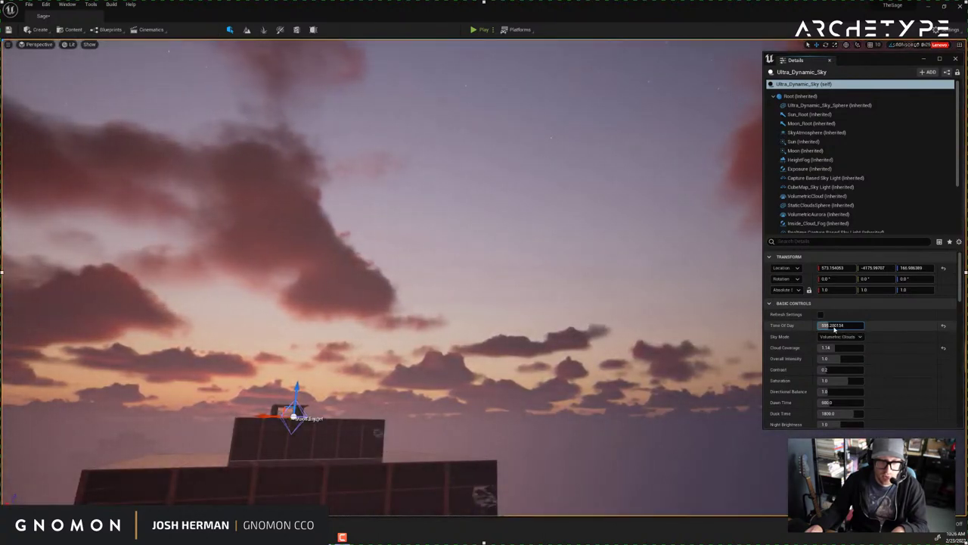
pyautogui.moveTo(834, 328); pyautogui.dragTo(850, 333)
pyautogui.moveTo(543, 285); pyautogui.dragTo(520, 311, button='right')
pyautogui.press('w')
pyautogui.press('w')
pyautogui.moveTo(850, 328); pyautogui.dragTo(839, 326)
pyautogui.moveTo(601, 316); pyautogui.dragTo(602, 307, button='right')
pyautogui.press('s')
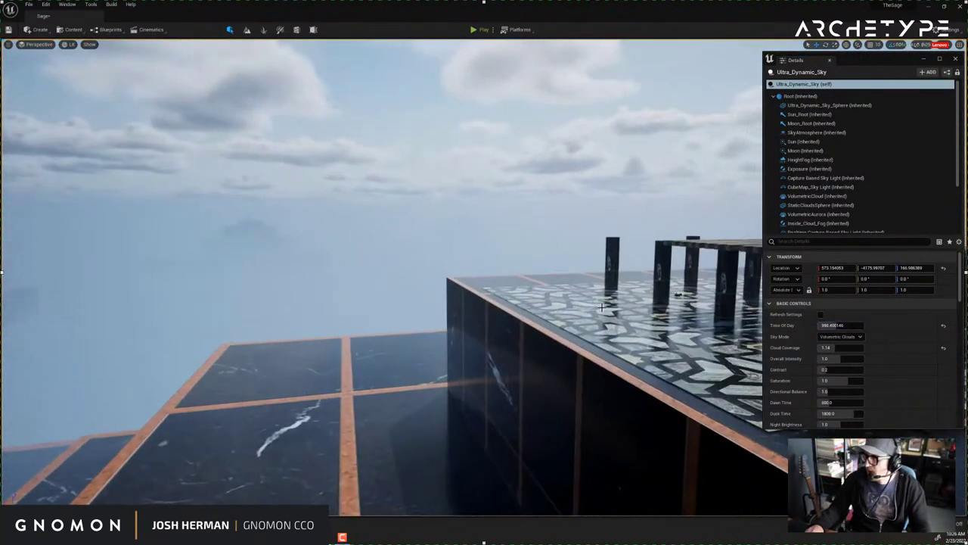
# Try the Static Clouds and No Clouds sky modes on Ultra_Dynamic_Sky, and return Sky Mode to Volumetric Clouds.
pyautogui.moveTo(590, 260); pyautogui.dragTo(580, 233, button='right')
pyautogui.press('s')
pyautogui.click(840, 336)
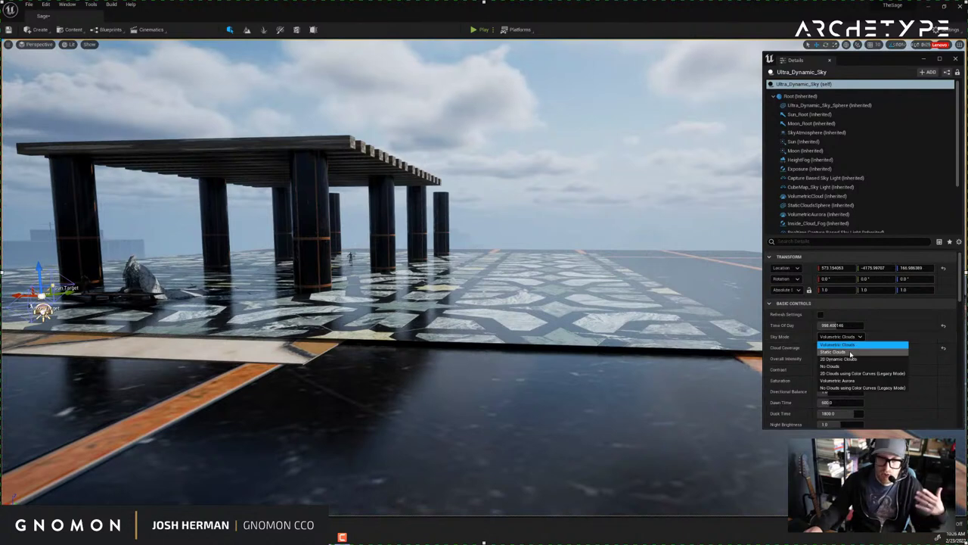
pyautogui.click(847, 346)
pyautogui.click(841, 336)
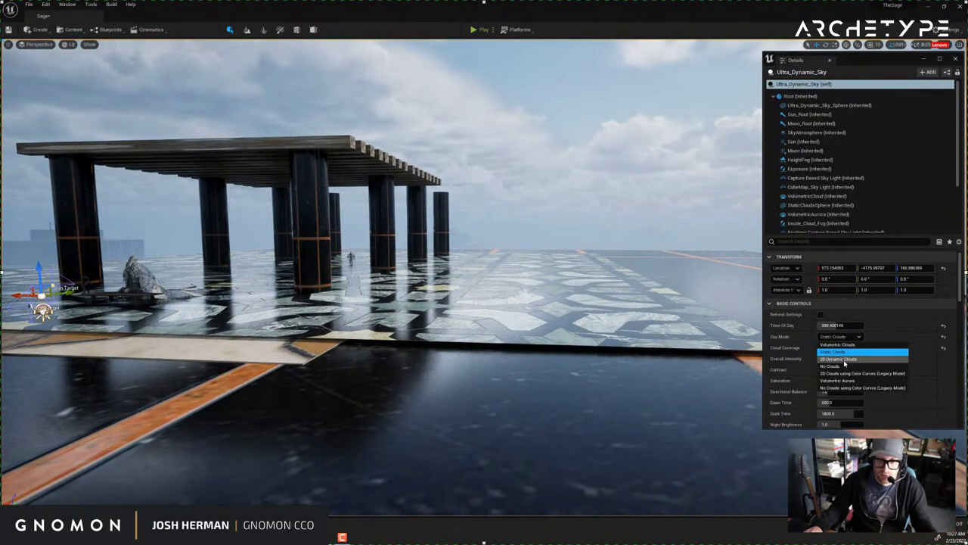
pyautogui.click(846, 366)
pyautogui.click(844, 337)
pyautogui.click(837, 344)
# View the sage beneath the pavilion and the distant stepped platform under the volumetric clouds.
pyautogui.moveTo(680, 261); pyautogui.dragTo(685, 185, button='right')
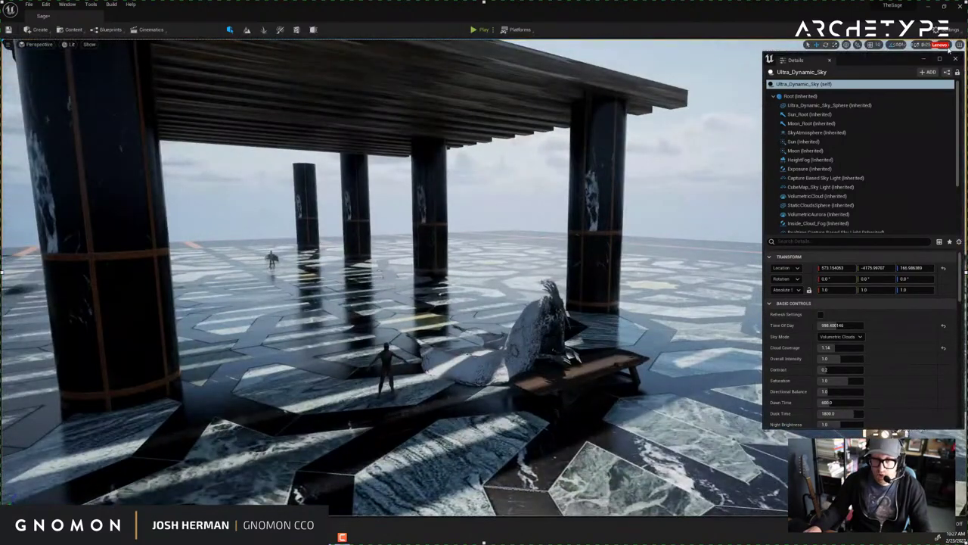
pyautogui.click(946, 46)
pyautogui.moveTo(641, 231); pyautogui.dragTo(640, 230, button='right')
pyautogui.moveTo(571, 243); pyautogui.dragTo(748, 228, button='right')
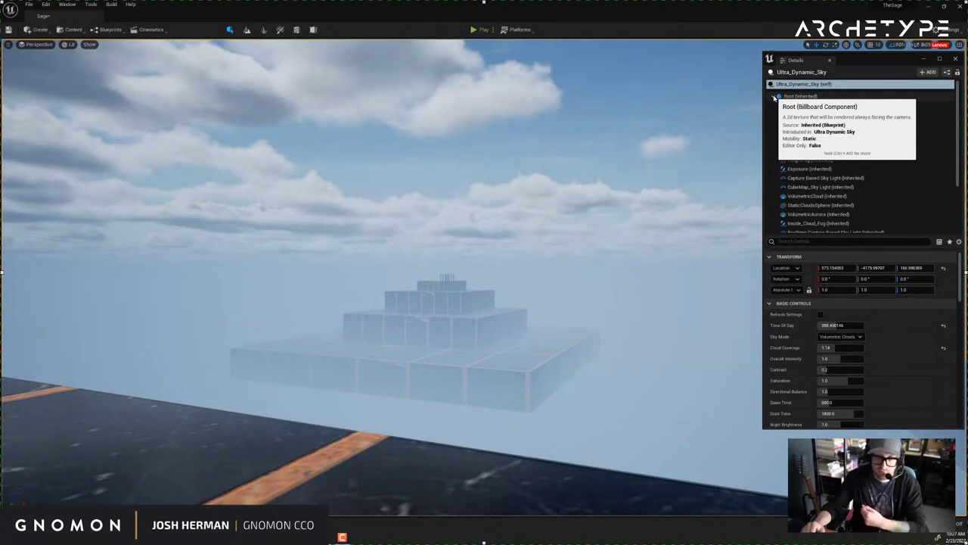
# Dock the World Outliner in the same window as the Details and show it.
pyautogui.click(773, 97)
pyautogui.click(773, 97)
pyautogui.moveTo(967, 106); pyautogui.dragTo(847, 61)
pyautogui.click(800, 61)
pyautogui.click(850, 61)
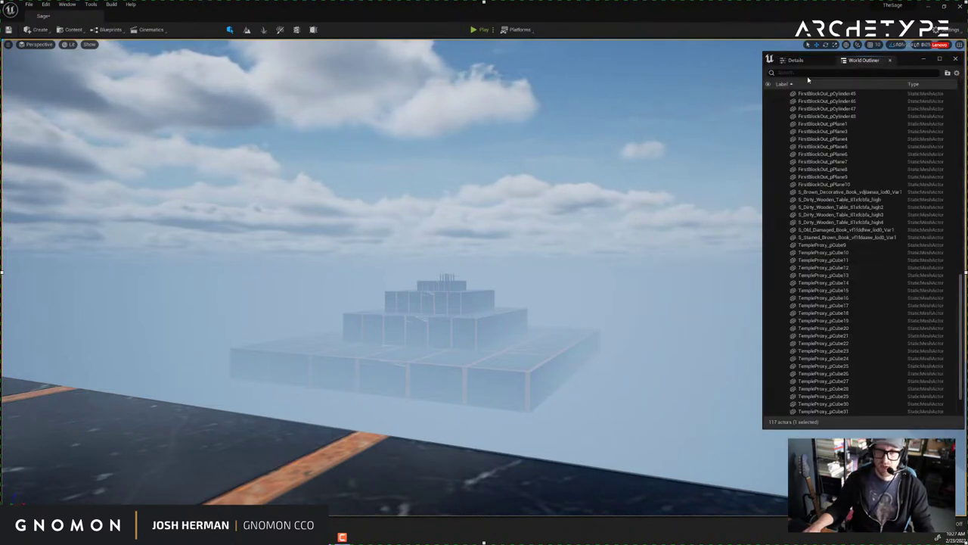
# Collapse the Set folder in the World Outliner and focus the view on Ultra_Dynamic_Sky.
pyautogui.scroll(3, 945, 274)
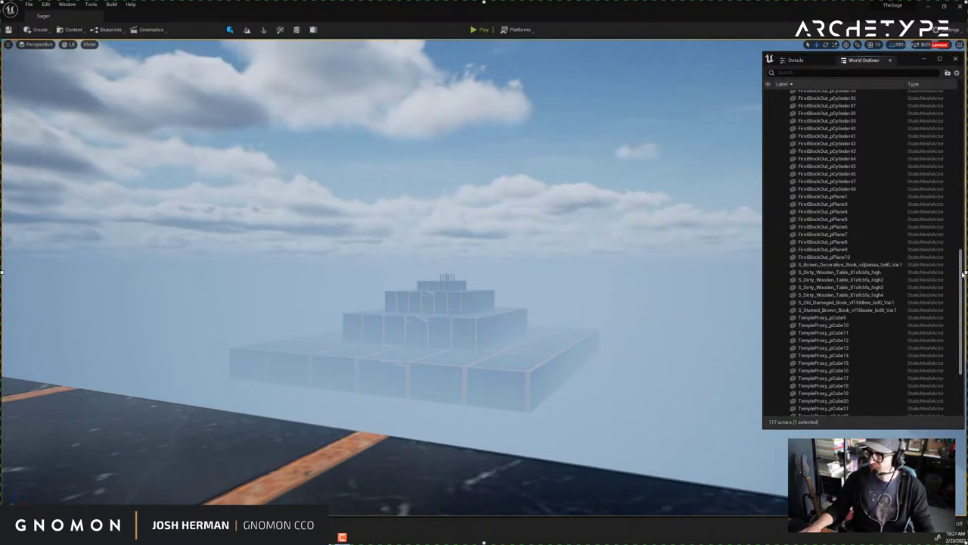
pyautogui.moveTo(963, 275); pyautogui.dragTo(956, 96)
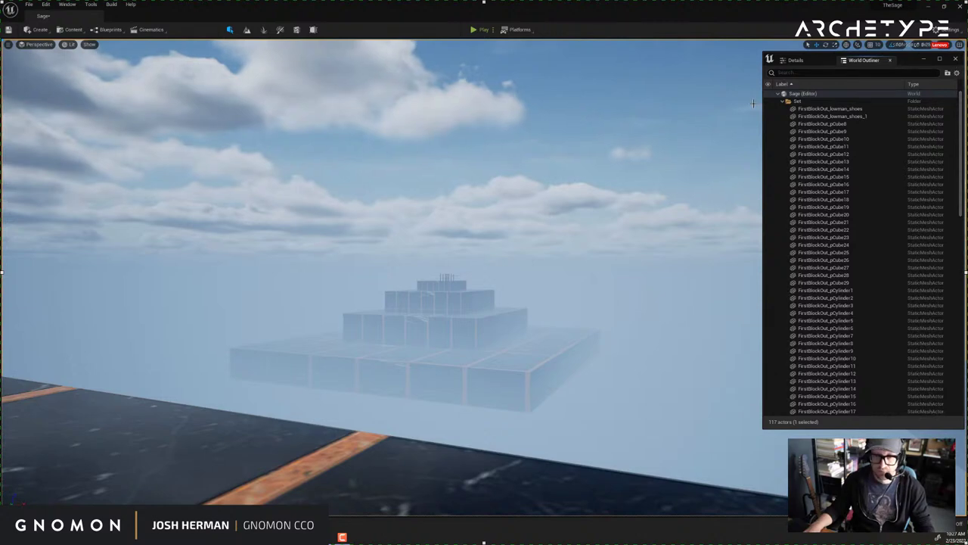
pyautogui.click(782, 102)
pyautogui.doubleClick(814, 124)
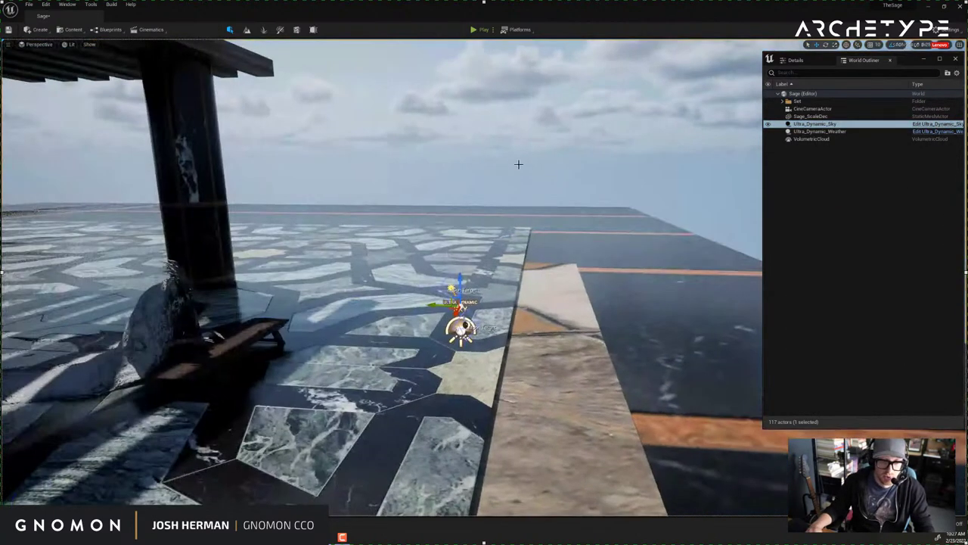
pyautogui.click(110, 30)
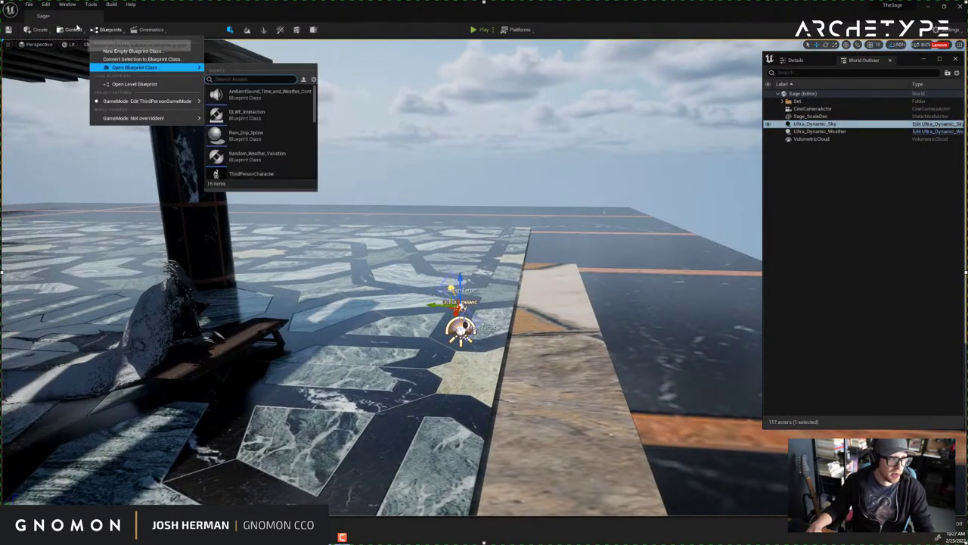
pyautogui.click(73, 29)
pyautogui.click(96, 107)
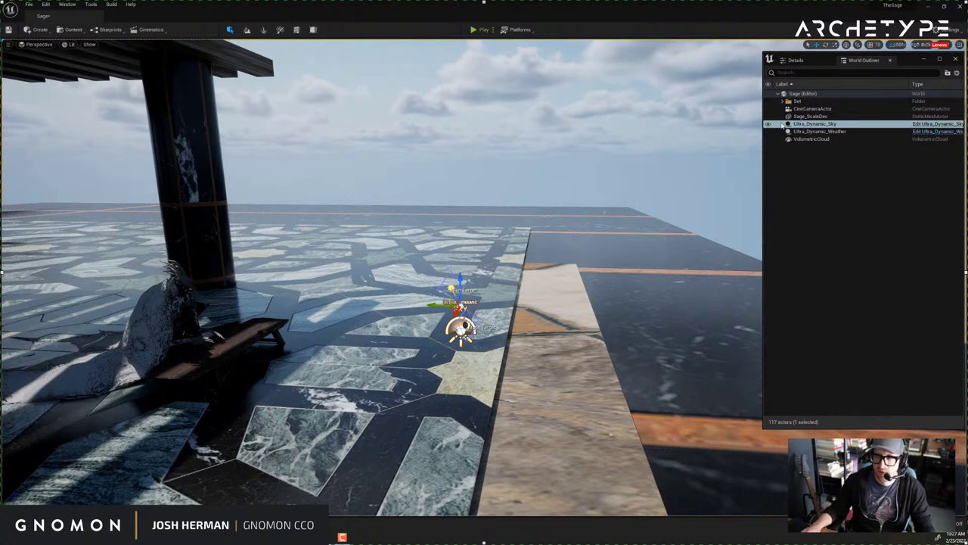
pyautogui.click(79, 30)
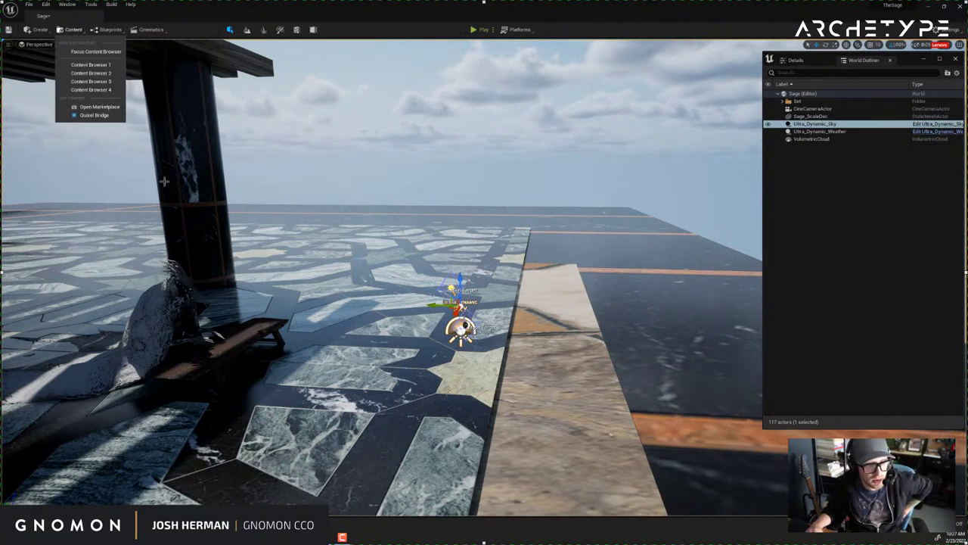
pyautogui.moveTo(499, 318); pyautogui.dragTo(520, 320, button='right')
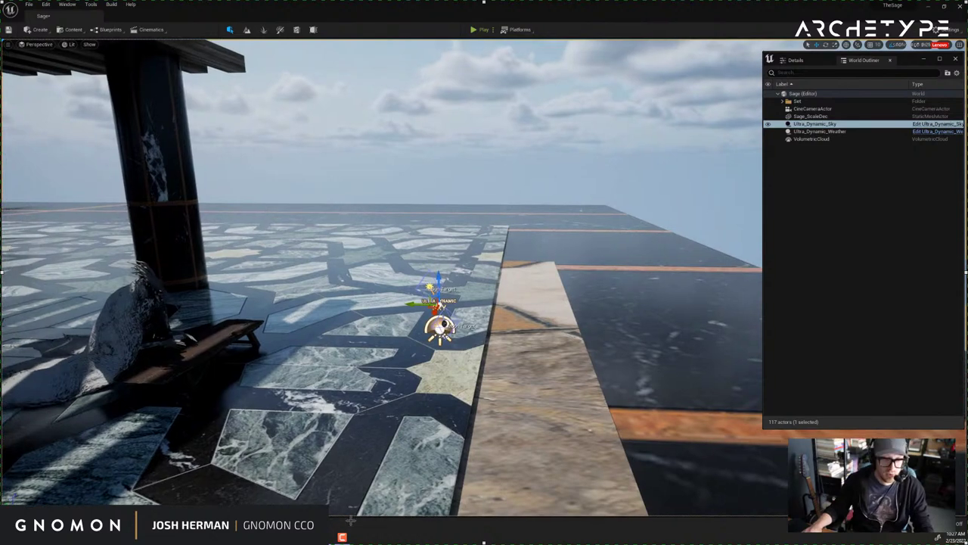
pyautogui.moveTo(341, 536)
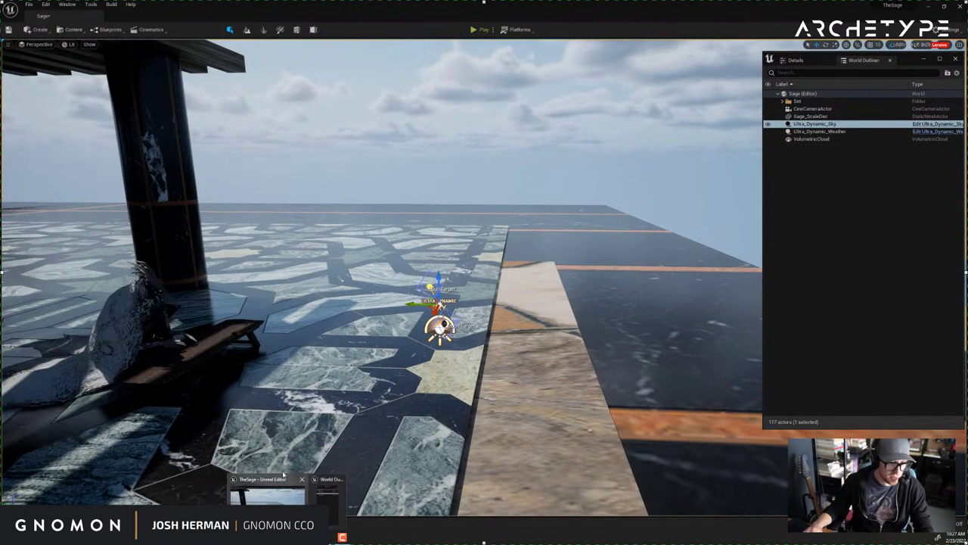
# Frame the seated sage and bench beneath the pavilion, and collapse the Set folder in the World Outliner again.
pyautogui.click(285, 351)
pyautogui.moveTo(285, 350); pyautogui.dragTo(268, 335, button='right')
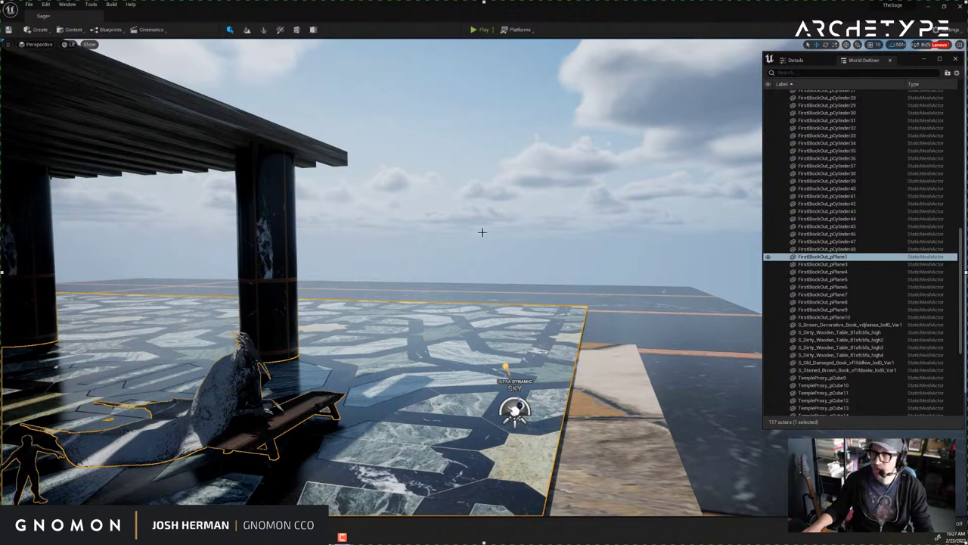
pyautogui.moveTo(266, 257); pyautogui.dragTo(272, 252, button='right')
pyautogui.moveTo(385, 257); pyautogui.dragTo(368, 257, button='right')
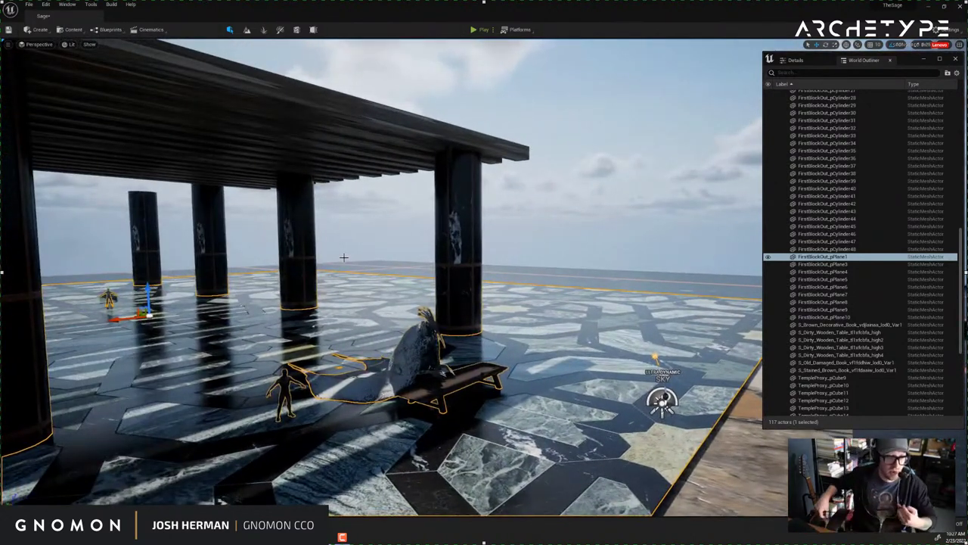
pyautogui.scroll(15, 834, 146)
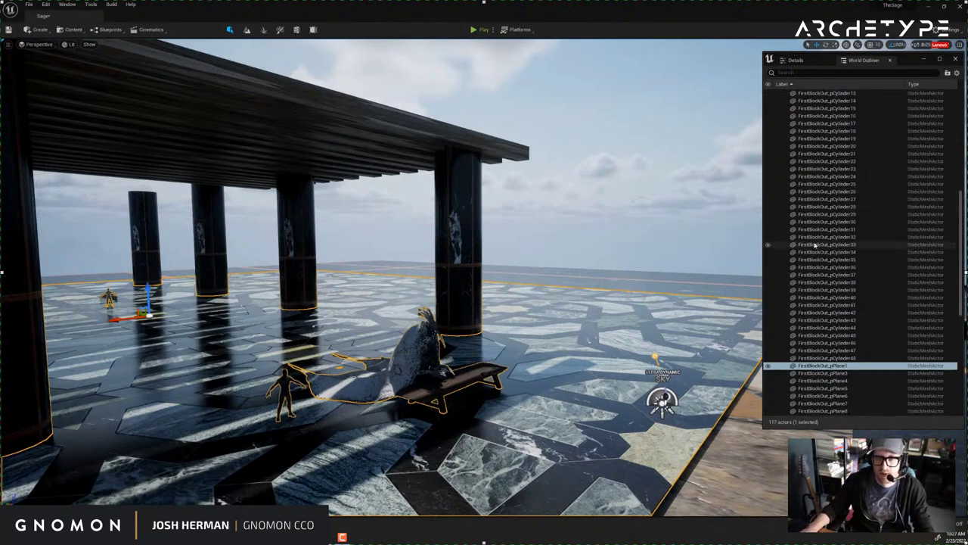
pyautogui.click(781, 101)
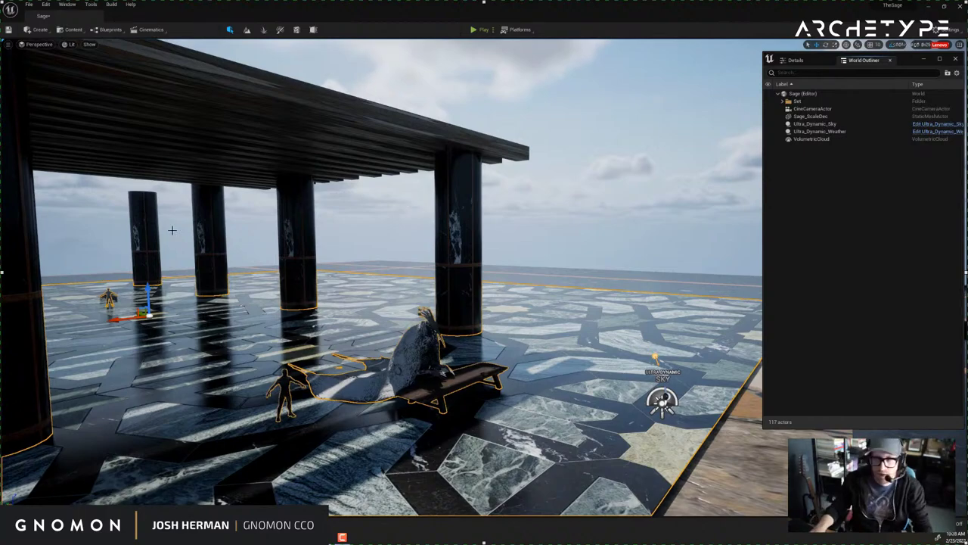
# Select the large temple block beneath the pavilion and view the tiled platform from above its edge.
pyautogui.moveTo(402, 304); pyautogui.dragTo(372, 322, button='right')
pyautogui.click(371, 322)
pyautogui.moveTo(558, 330); pyautogui.dragTo(535, 323, button='right')
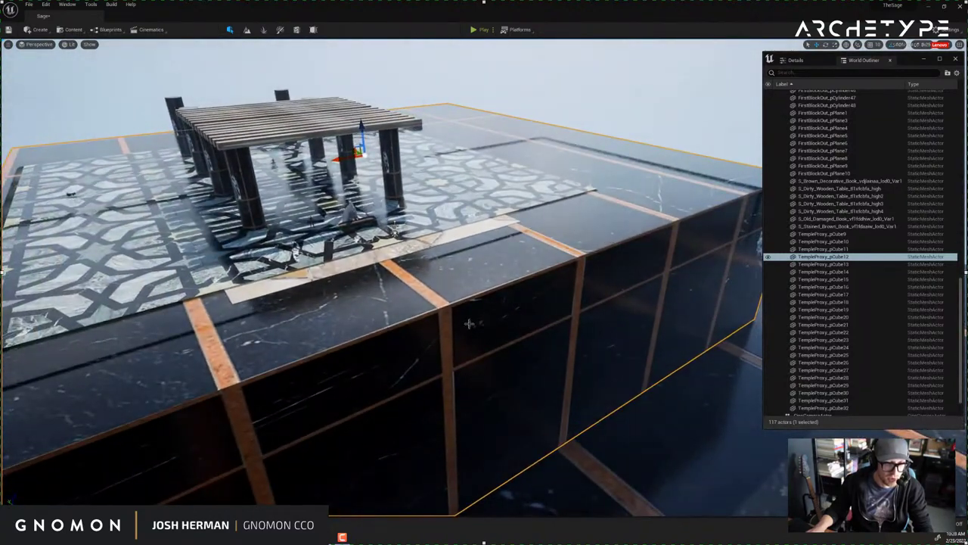
# Open Quixel Bridge, and enlarge its window and place it beside the World Outliner.
pyautogui.click(70, 30)
pyautogui.click(93, 116)
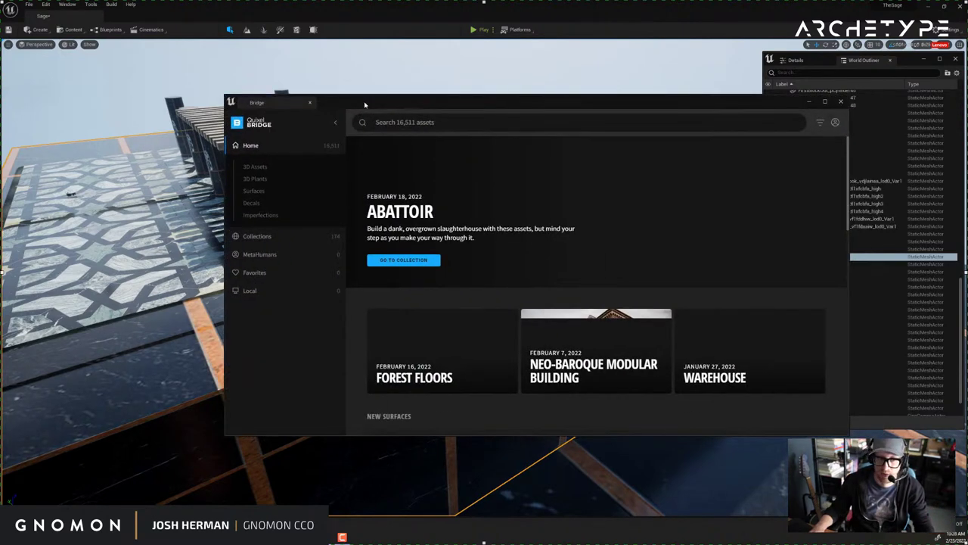
pyautogui.moveTo(365, 105); pyautogui.dragTo(252, 73)
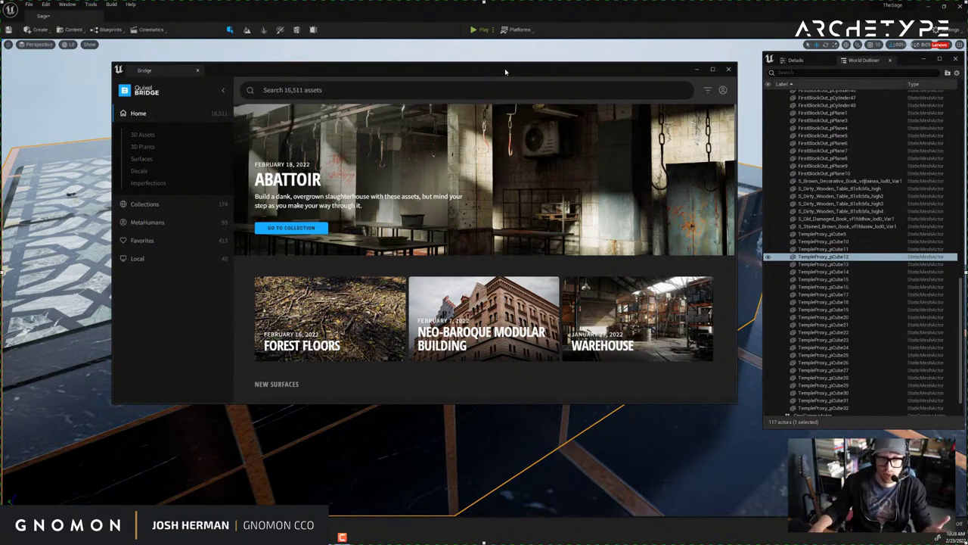
pyautogui.moveTo(504, 71); pyautogui.dragTo(422, 55)
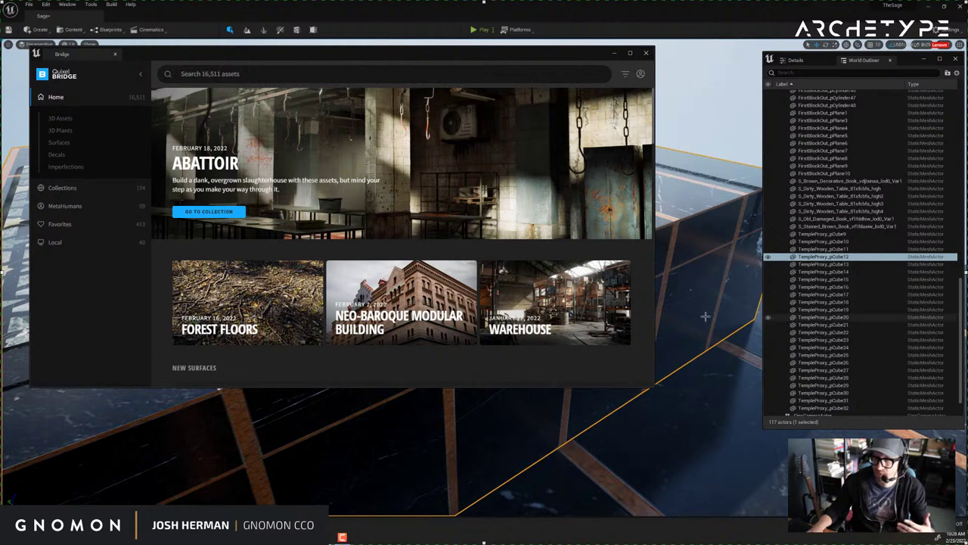
pyautogui.scroll(-3, 653, 386)
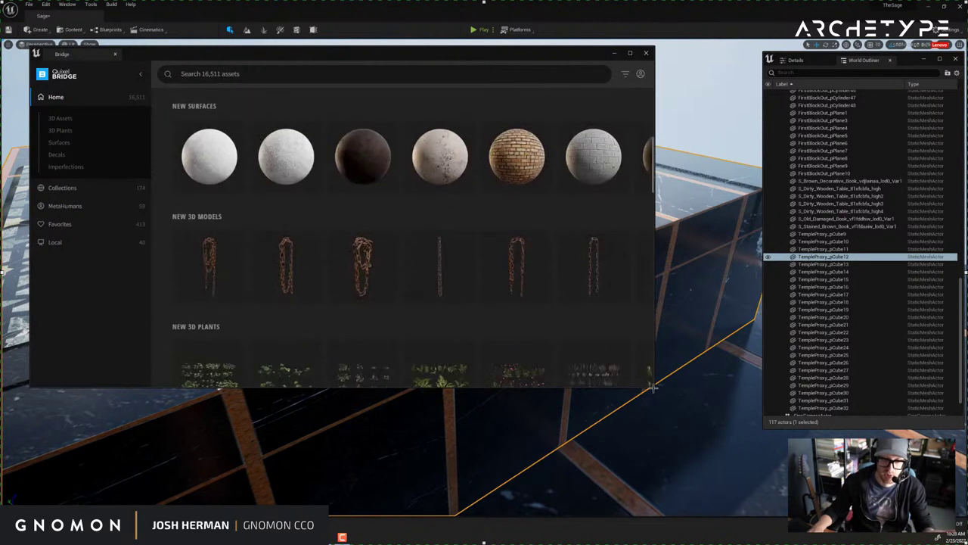
pyautogui.moveTo(653, 386); pyautogui.dragTo(739, 495)
pyautogui.moveTo(642, 53); pyautogui.dragTo(664, 54)
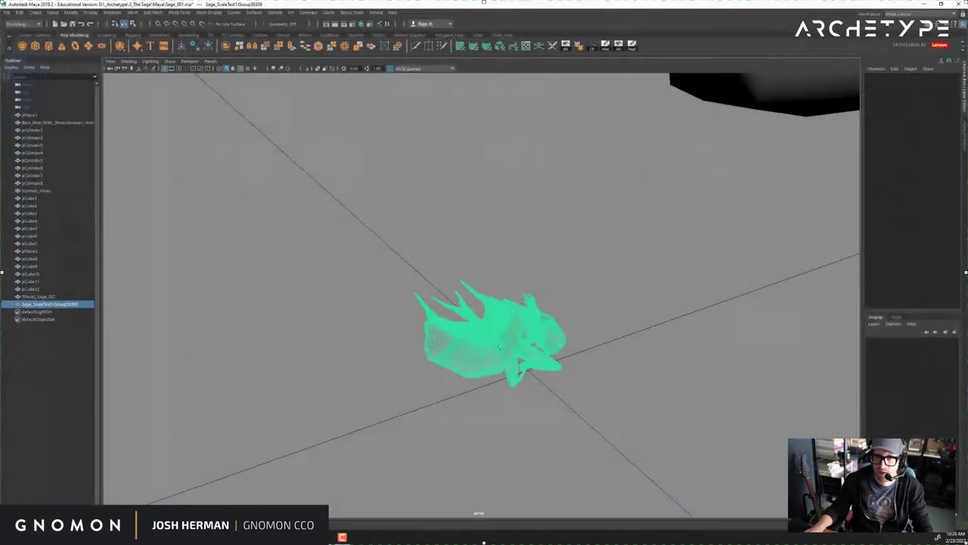
# Close Maya and reposition the Quixel Bridge window in Unreal Engine.
pyautogui.click(959, 6)
pyautogui.click(484, 270)
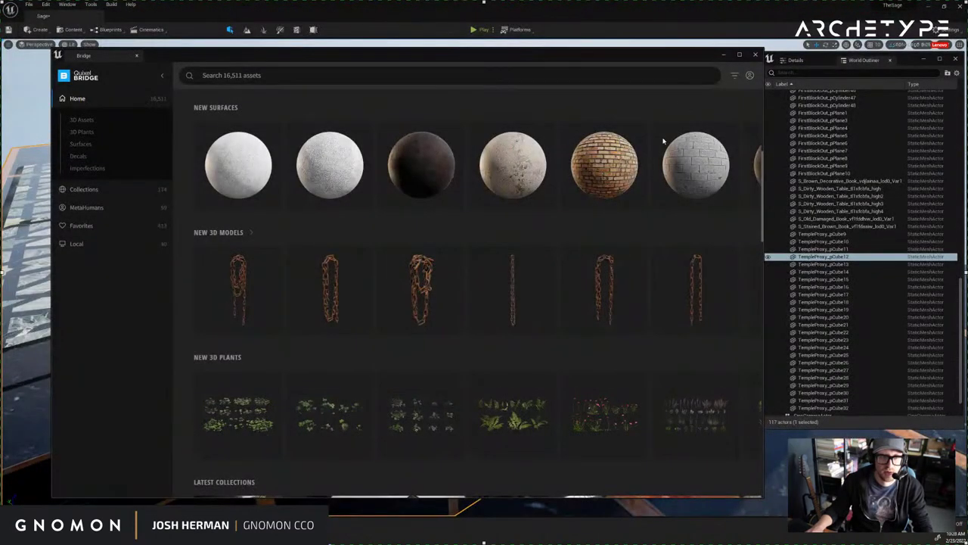
pyautogui.moveTo(663, 56); pyautogui.dragTo(630, 55)
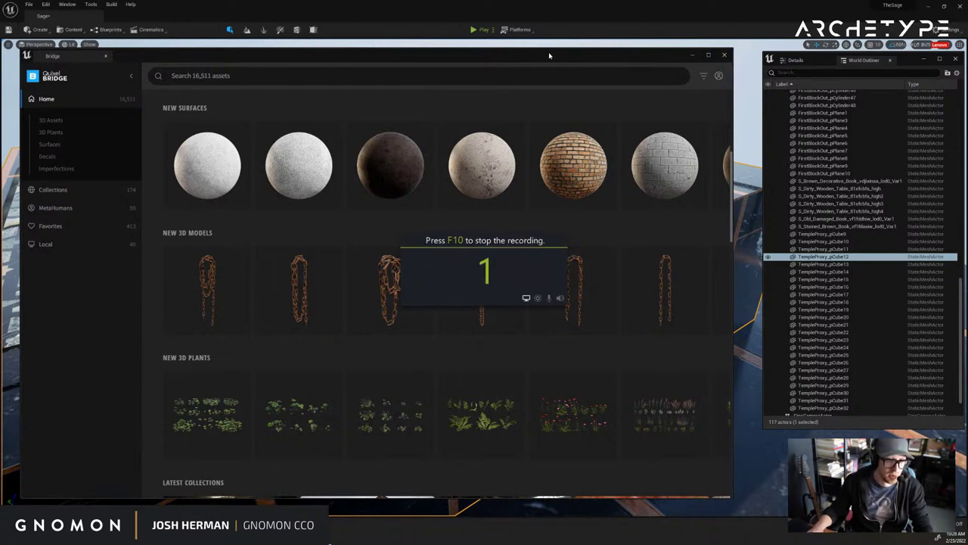
pyautogui.moveTo(549, 55); pyautogui.dragTo(668, 65)
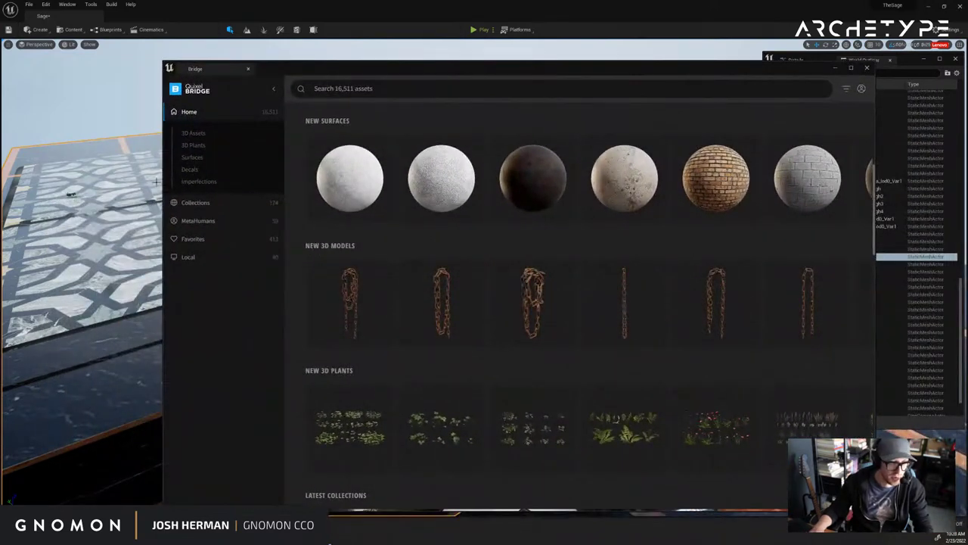
# Browse the Environment collections in Quixel Bridge, keeping its window clear of the World Outliner.
pyautogui.click(195, 202)
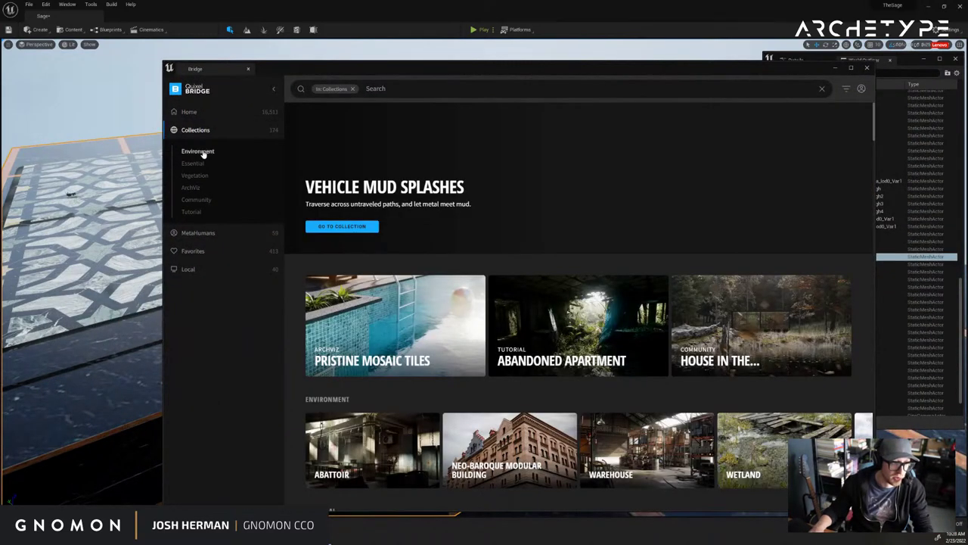
pyautogui.click(197, 151)
pyautogui.moveTo(529, 68); pyautogui.dragTo(411, 42)
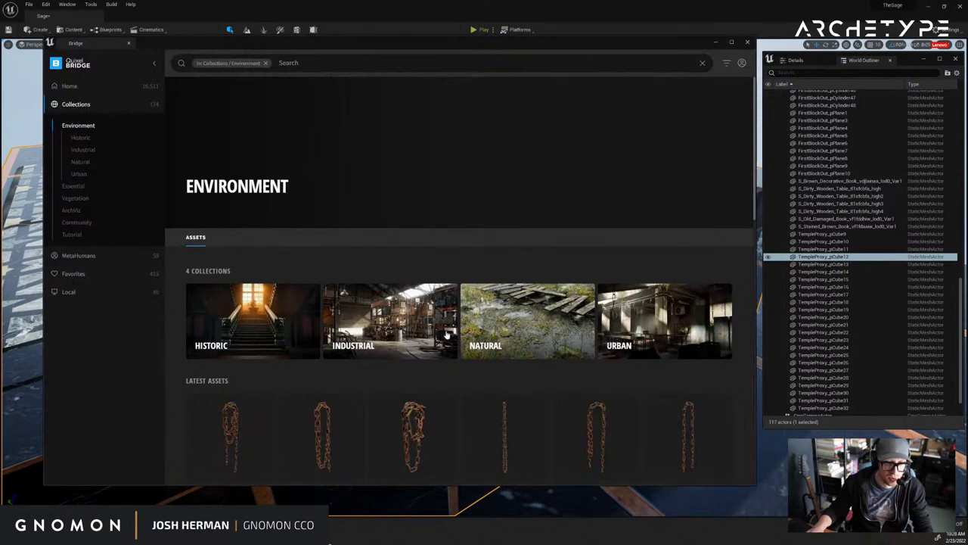
pyautogui.scroll(-3, 499, 313)
pyautogui.scroll(3, 504, 318)
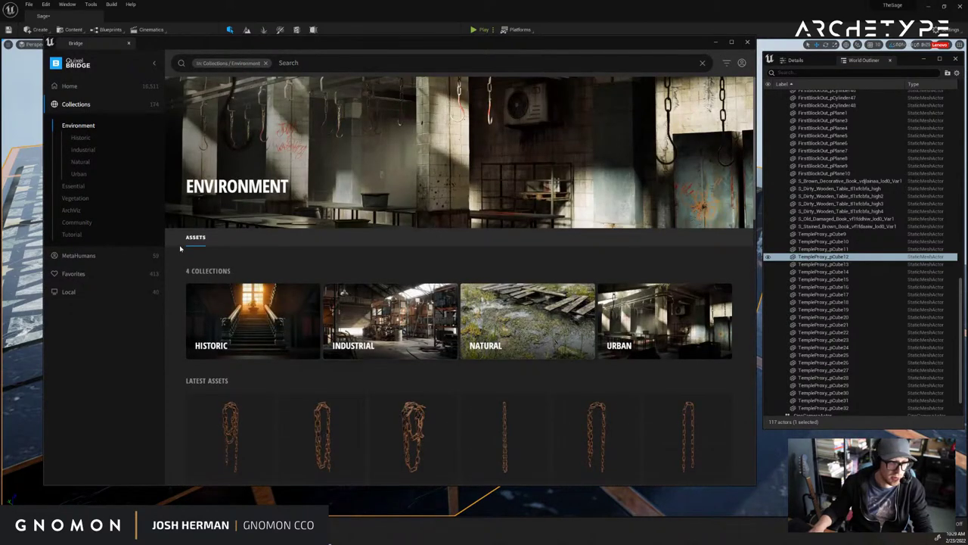
# Look through the Ancient Temple assets in the Historic environment collections.
pyautogui.click(80, 138)
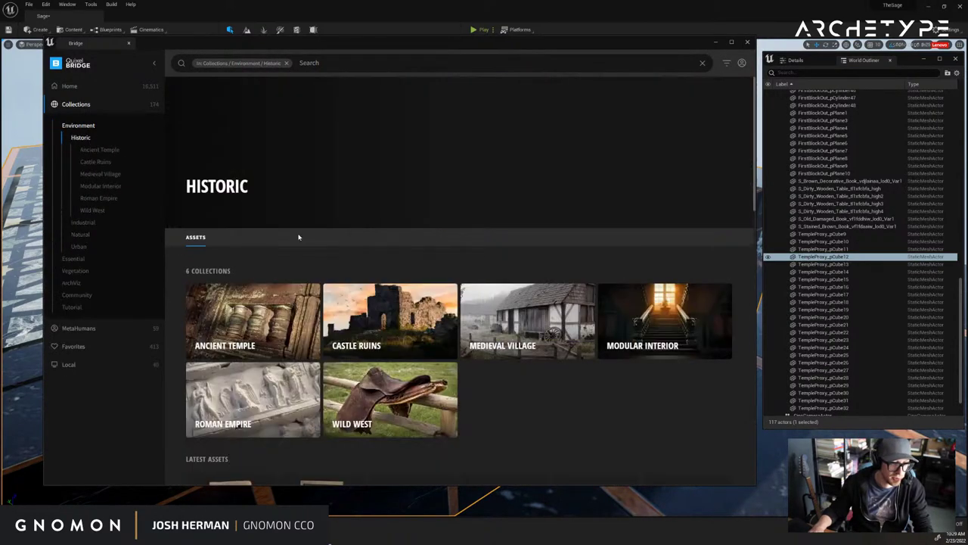
pyautogui.click(242, 321)
pyautogui.scroll(-2, 384, 349)
pyautogui.scroll(-2, 366, 351)
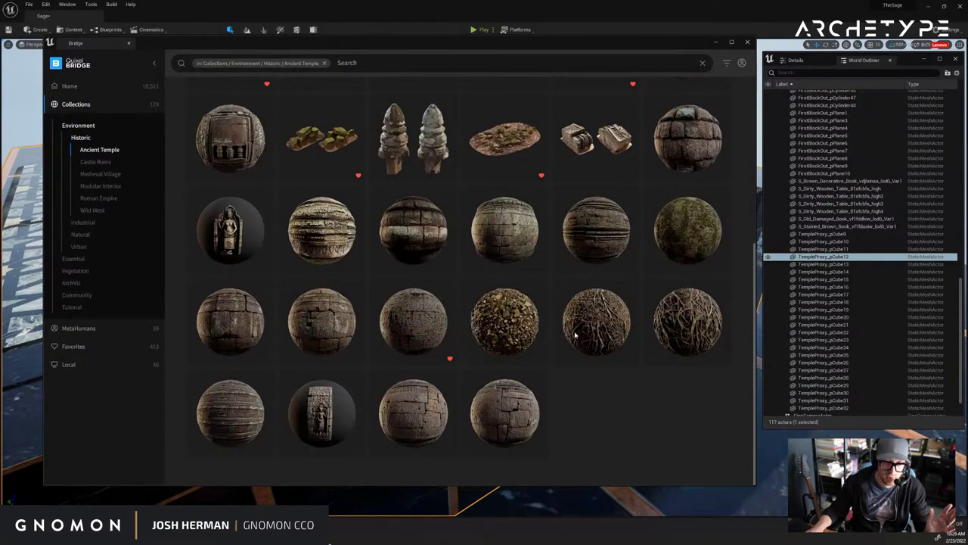
pyautogui.scroll(3, 462, 399)
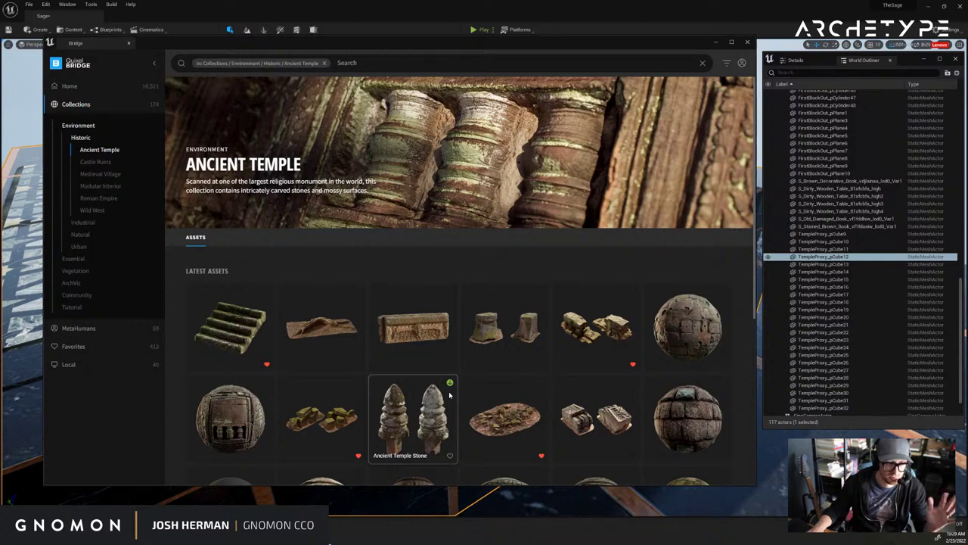
pyautogui.scroll(-4, 449, 394)
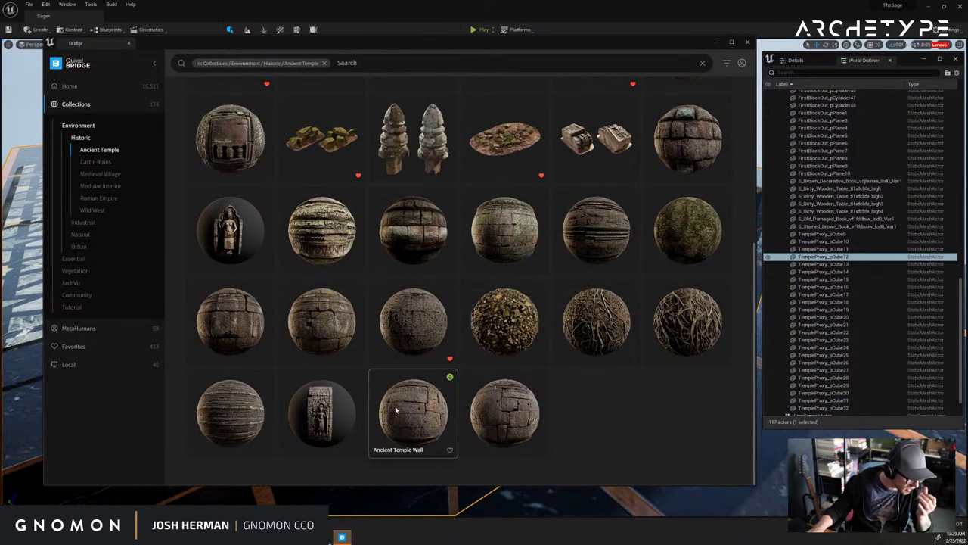
pyautogui.scroll(5, 395, 409)
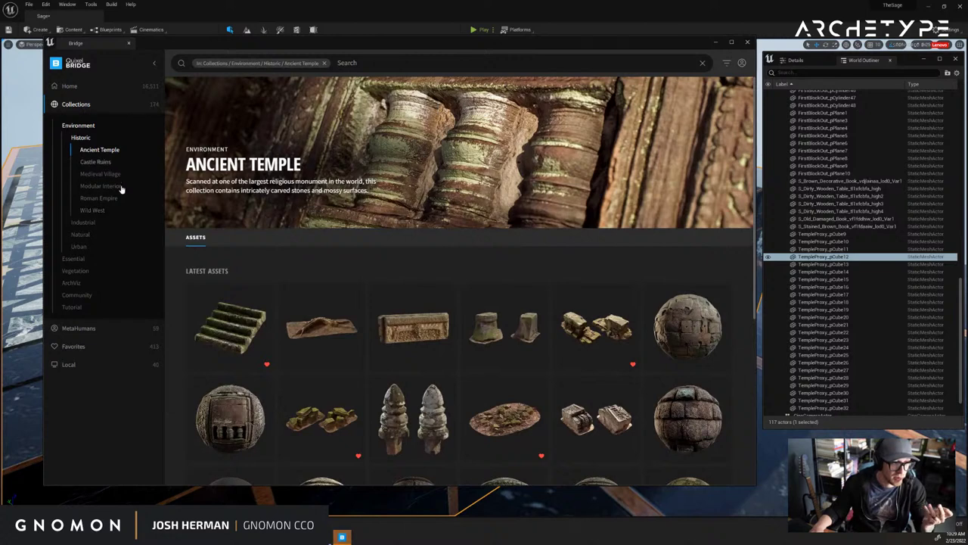
# Look through the Castle Ruins assets in the Historic collections and open the Medieval Village collection.
pyautogui.click(95, 162)
pyautogui.scroll(-3, 348, 392)
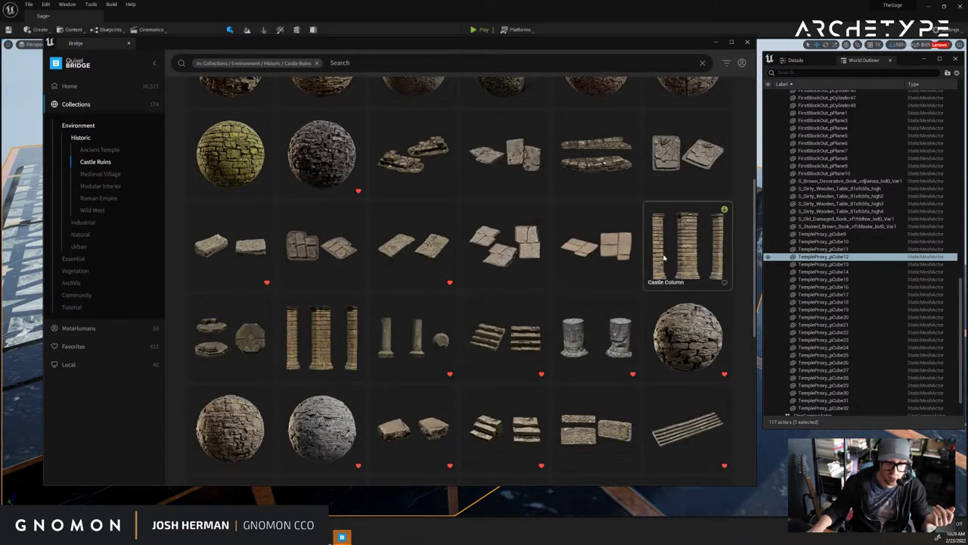
pyautogui.scroll(-3, 664, 303)
pyautogui.scroll(-5, 590, 368)
pyautogui.scroll(2, 317, 386)
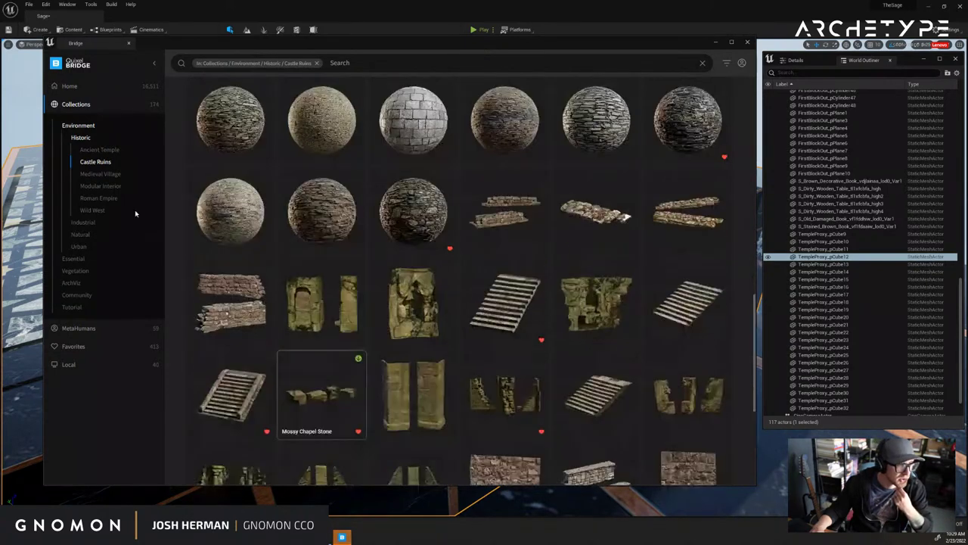
pyautogui.click(136, 174)
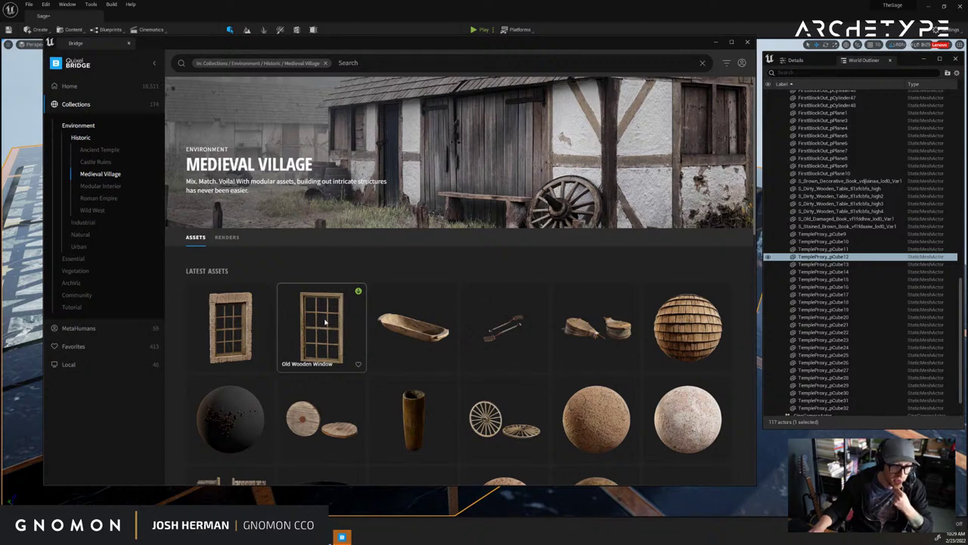
pyautogui.scroll(-1, 337, 352)
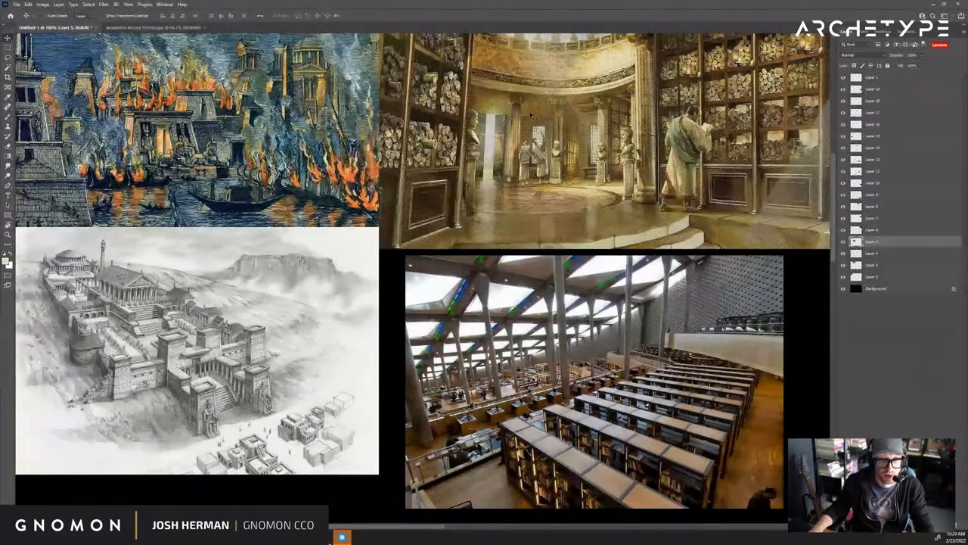
# Look over the library and ancient city images on the Photoshop reference board, and return to Quixel Bridge in Unreal Engine.
pyautogui.moveTo(529, 105); pyautogui.dragTo(711, 85)
pyautogui.moveTo(443, 350)
pyautogui.mouseDown()
pyautogui.moveTo(320, 267)
pyautogui.moveTo(213, 238)
pyautogui.mouseUp()
pyautogui.moveTo(820, 385)
pyautogui.mouseDown()
pyautogui.moveTo(711, 337)
pyautogui.moveTo(593, 321)
pyautogui.mouseUp()
pyautogui.hscroll(10, 592, 322)
pyautogui.scroll(-5, 571, 341)
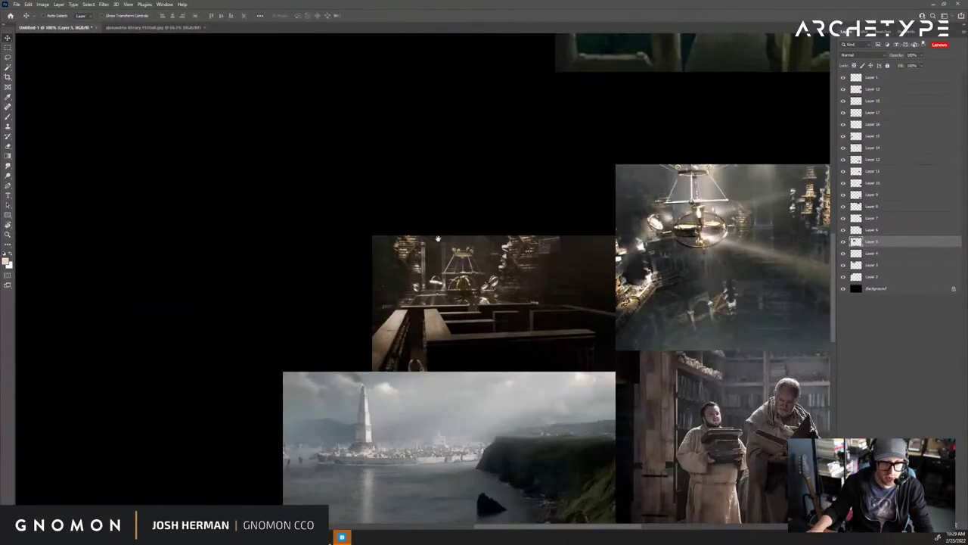
pyautogui.keyDown('alt'); pyautogui.scroll(-5, 510, 283); pyautogui.keyUp('alt')
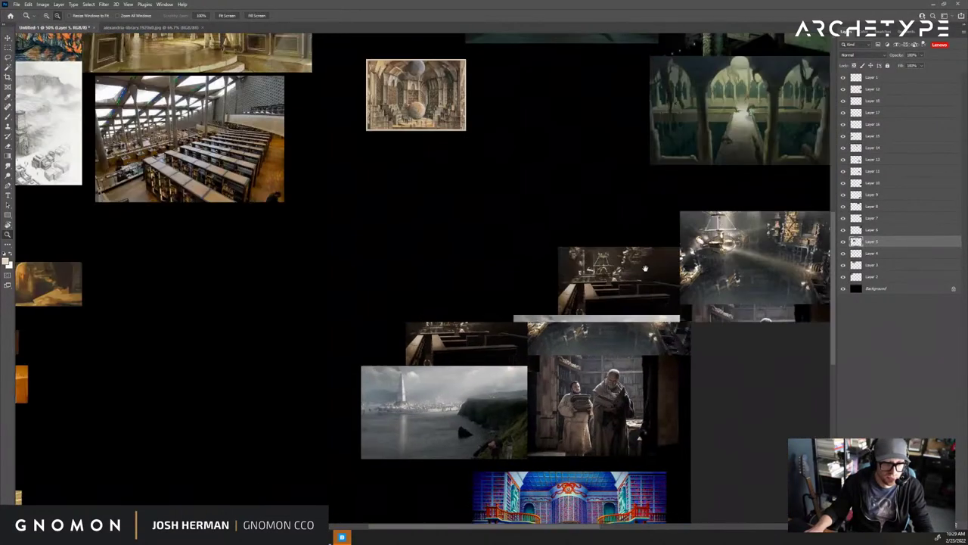
pyautogui.hscroll(5, 503, 266)
pyautogui.keyDown('alt'); pyautogui.scroll(5, 582, 302); pyautogui.keyUp('alt')
pyautogui.press('b')
pyautogui.press('v')
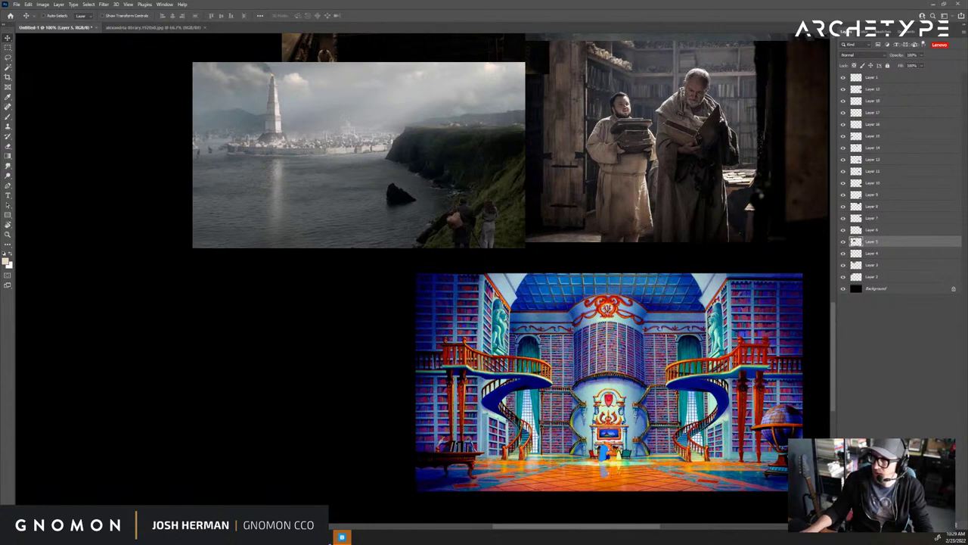
pyautogui.press('z')
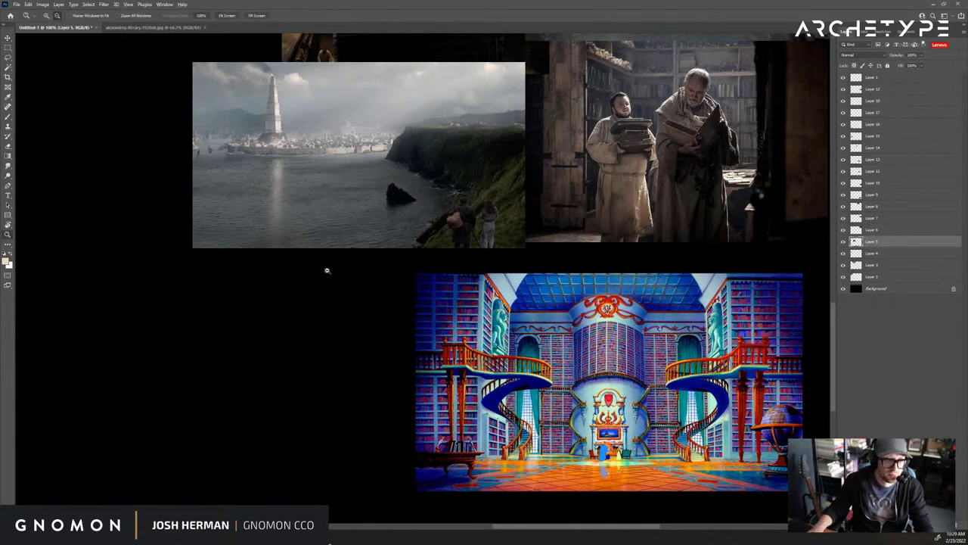
pyautogui.keyDown('alt'); pyautogui.click(327, 270); pyautogui.keyUp('alt')
pyautogui.moveTo(343, 232); pyautogui.dragTo(506, 349)
pyautogui.click(932, 4)
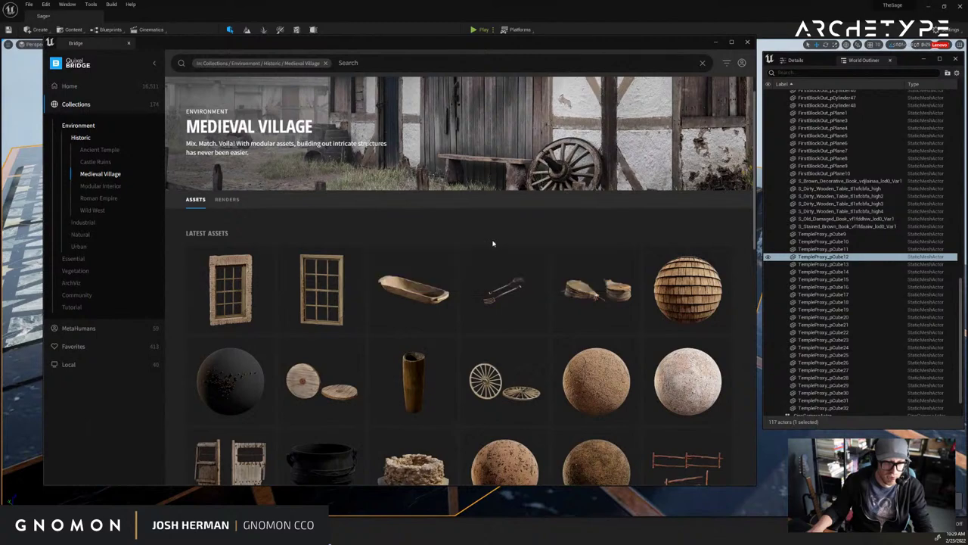
# Look through the Medieval Village walls, props and surface materials.
pyautogui.scroll(-6, 595, 340)
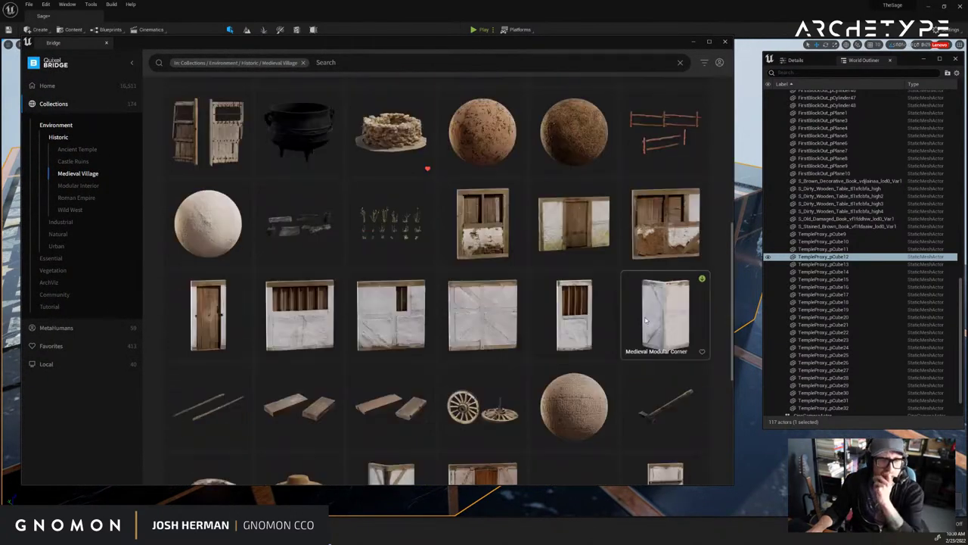
pyautogui.scroll(-2, 454, 371)
pyautogui.scroll(-5, 430, 363)
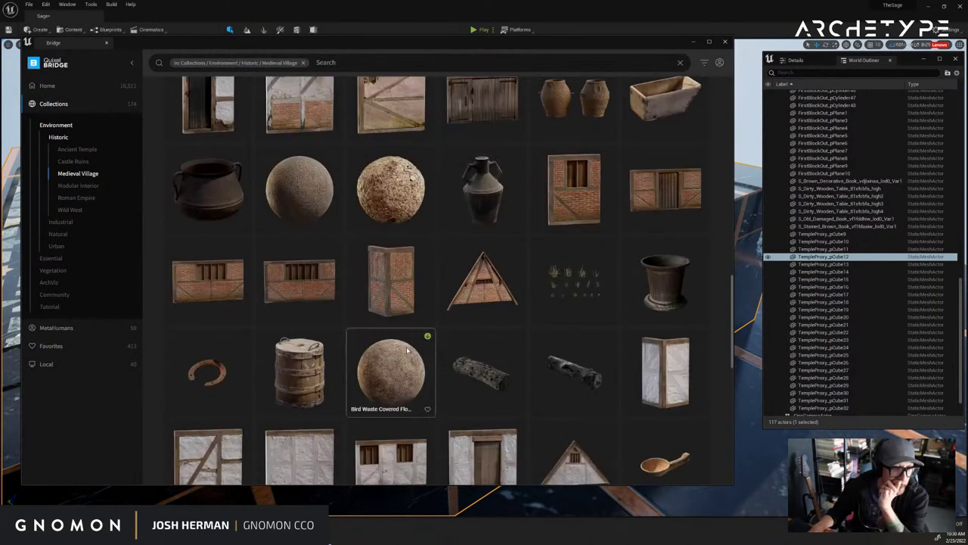
pyautogui.scroll(-5, 412, 353)
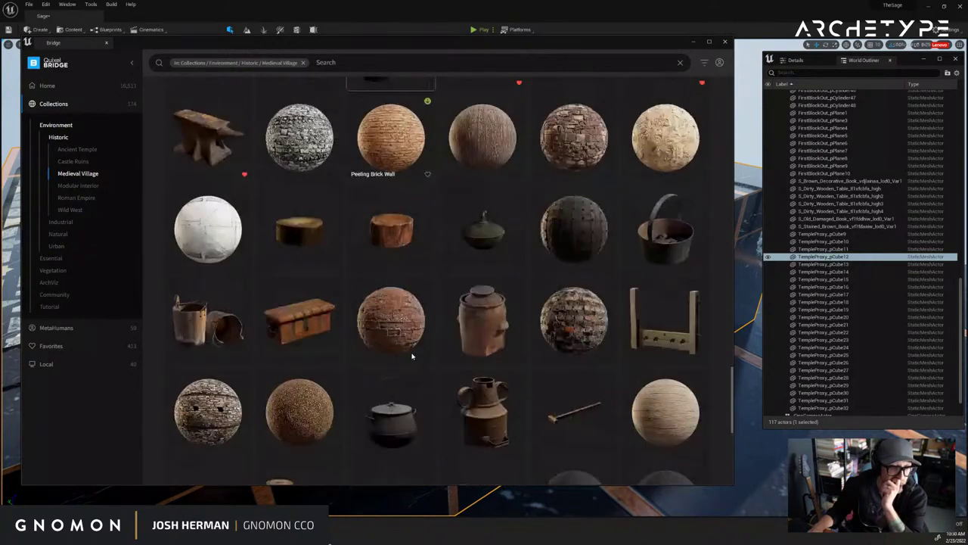
pyautogui.scroll(8, 412, 354)
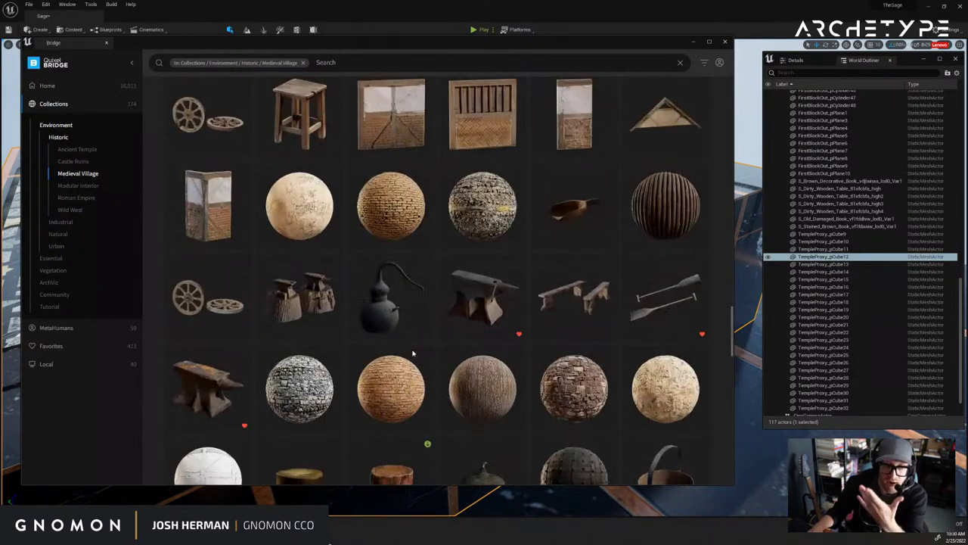
pyautogui.scroll(-15, 425, 412)
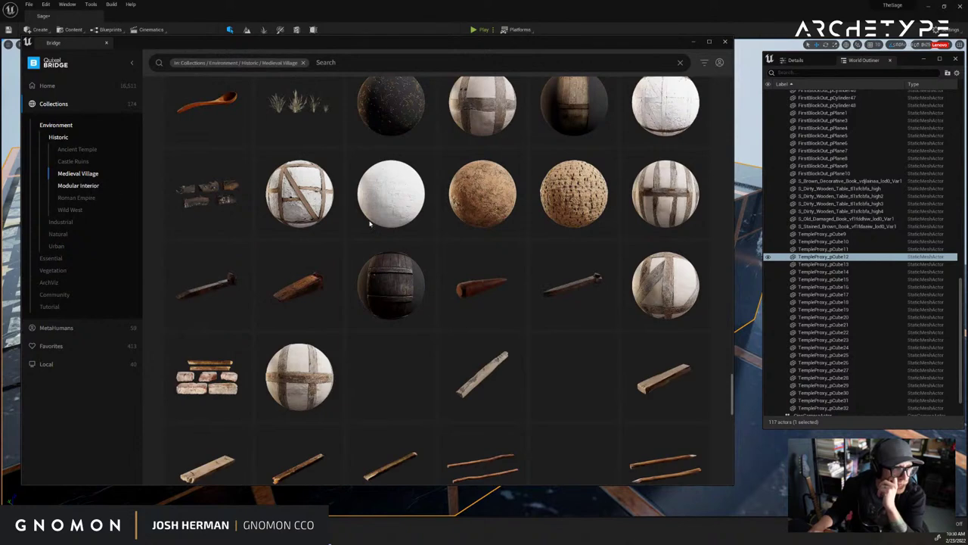
# Browse the Modular Interior collection and add the Worn Herringbone Parquet and neighboring wood floor materials to the favorites.
pyautogui.click(85, 189)
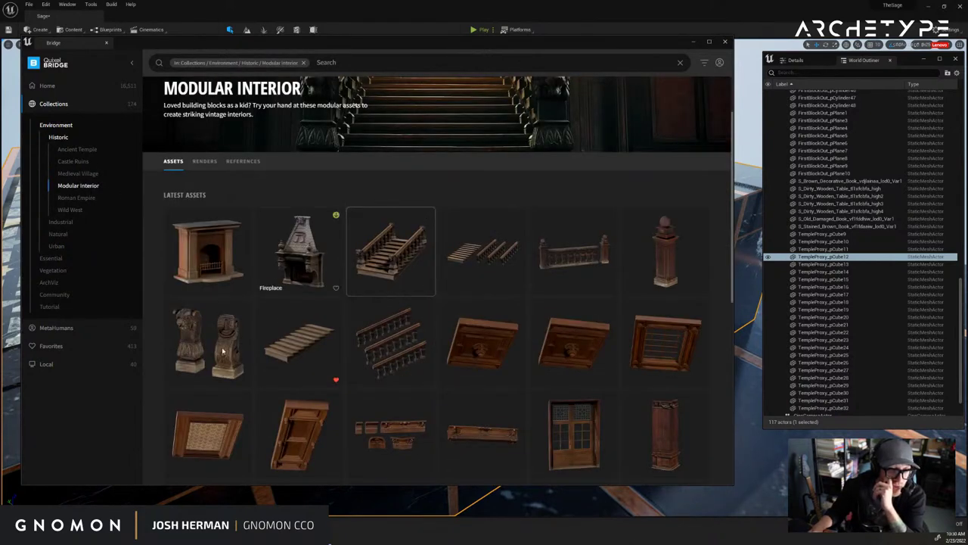
pyautogui.scroll(-2, 503, 242)
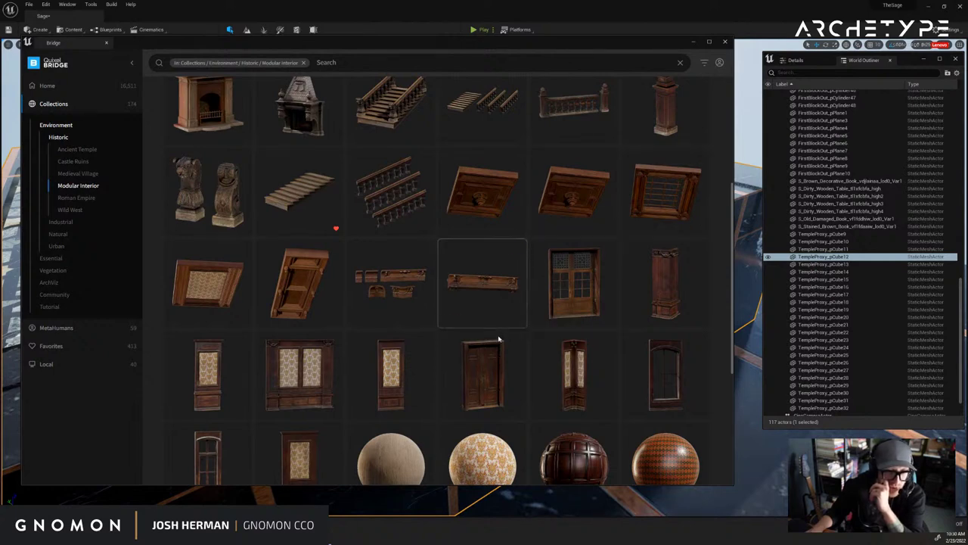
pyautogui.scroll(-3, 499, 338)
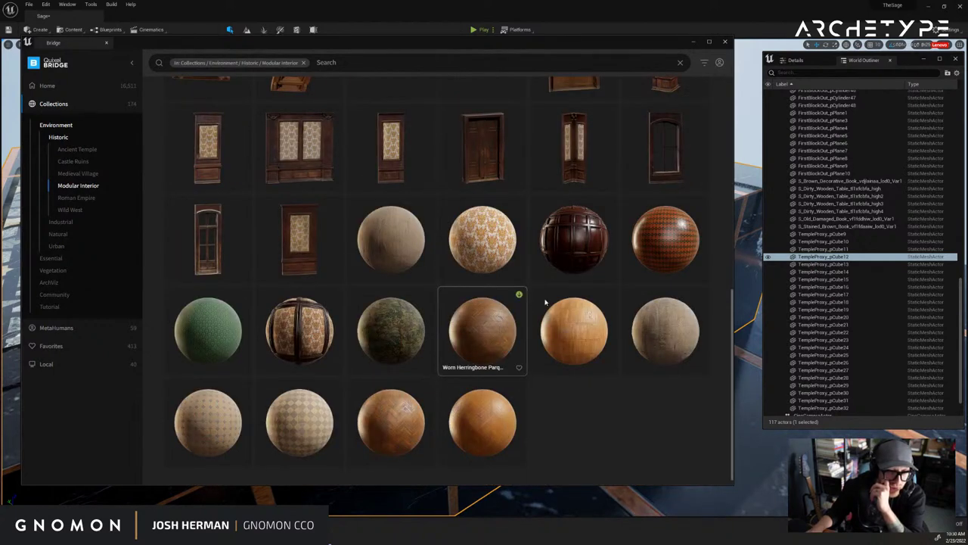
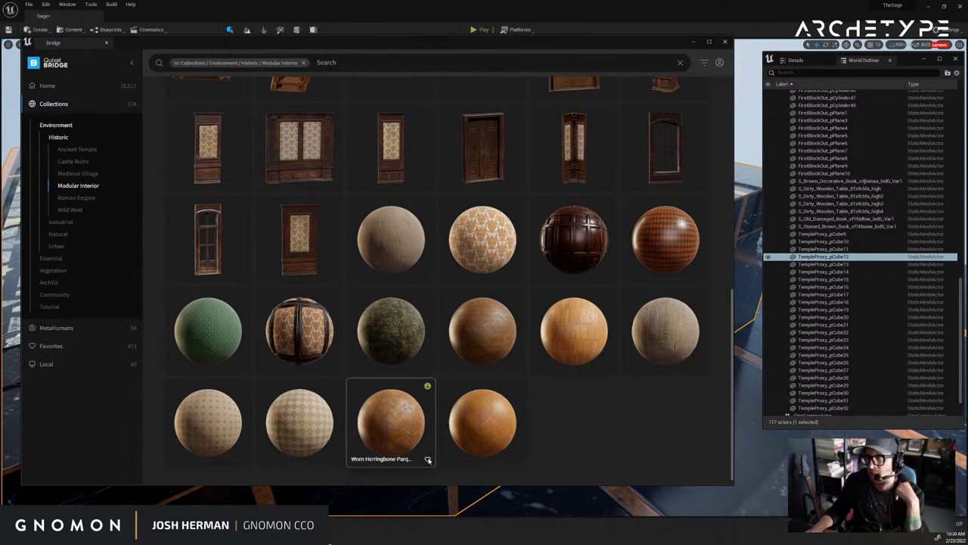
pyautogui.click(427, 459)
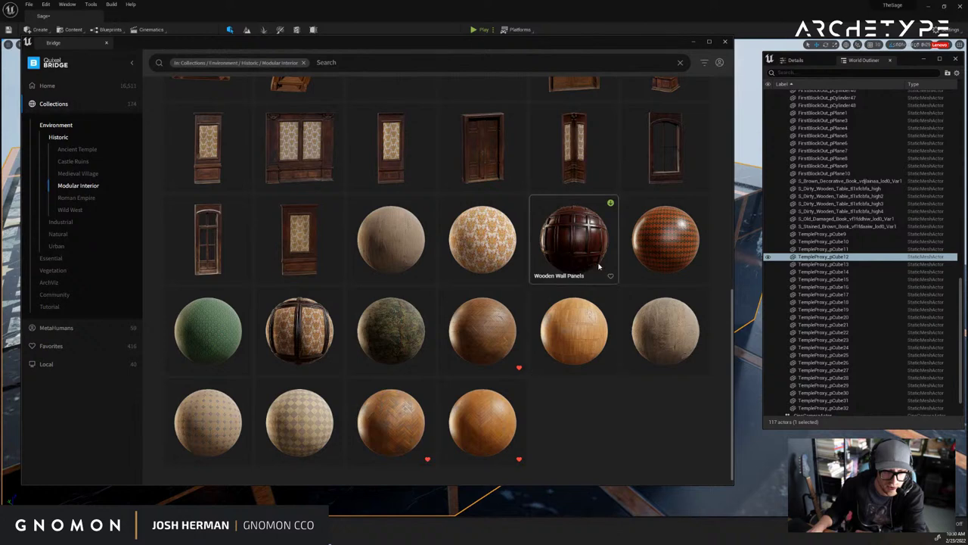
# Add the Modular Interior straight handrail, newel post, staircase, stair parts, wooden pillar and slatted ceiling panel to the favorites.
pyautogui.scroll(1, 668, 303)
pyautogui.scroll(3, 668, 303)
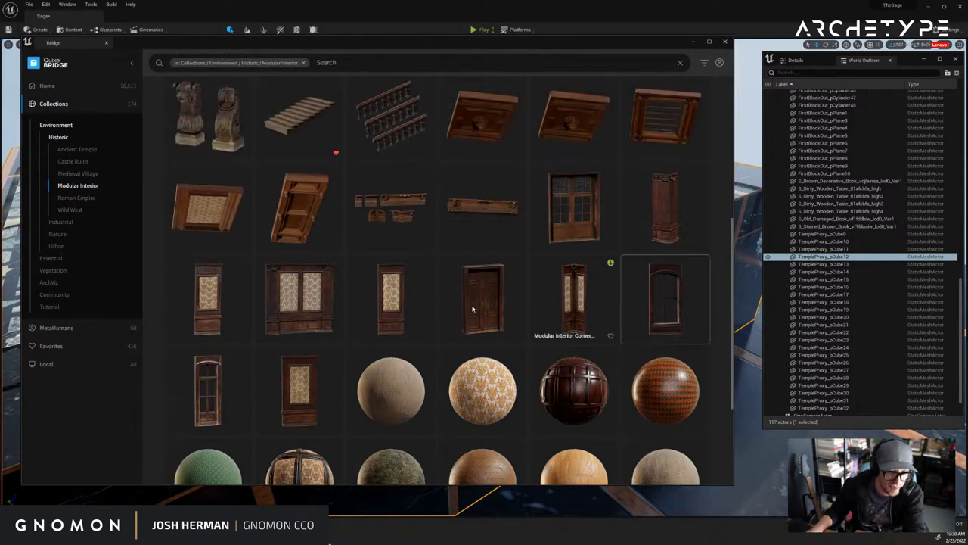
pyautogui.scroll(2, 268, 366)
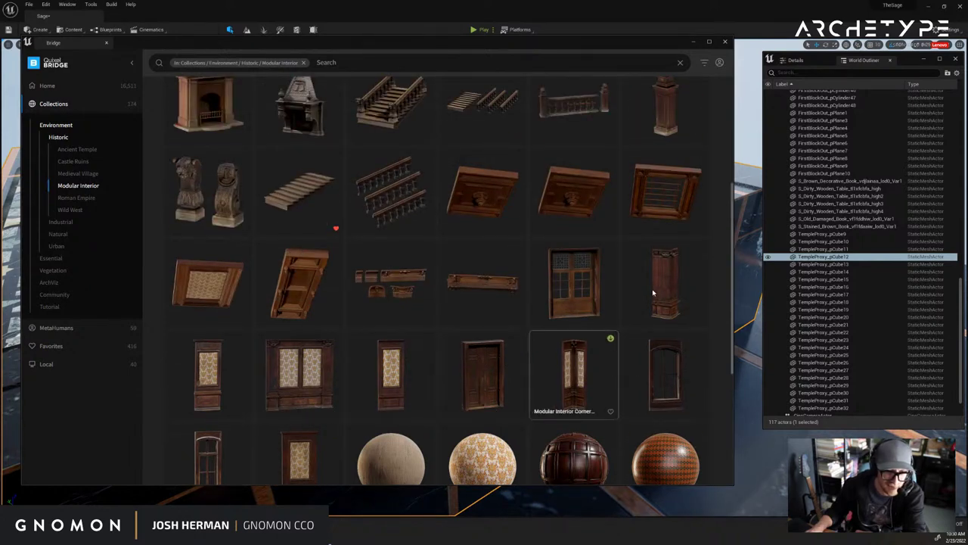
pyautogui.scroll(2, 650, 340)
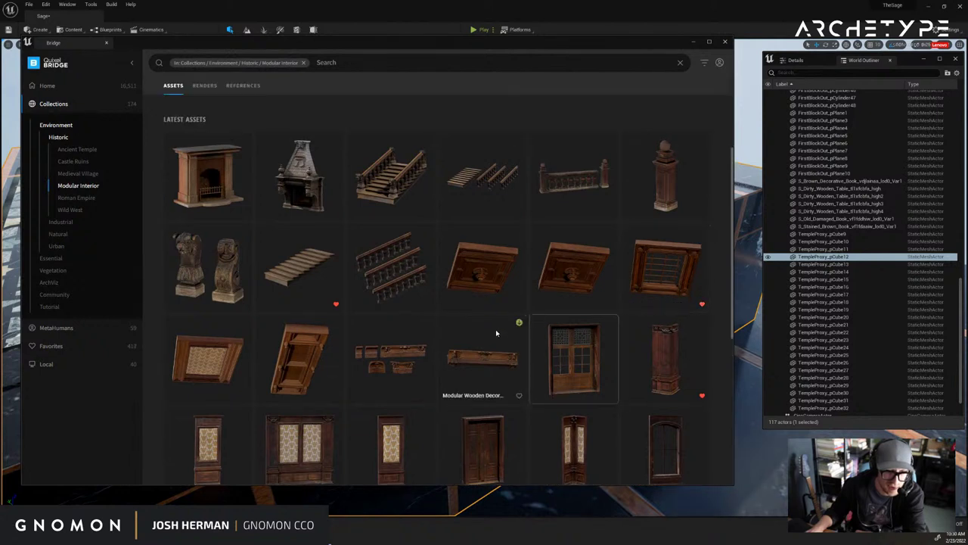
pyautogui.click(702, 213)
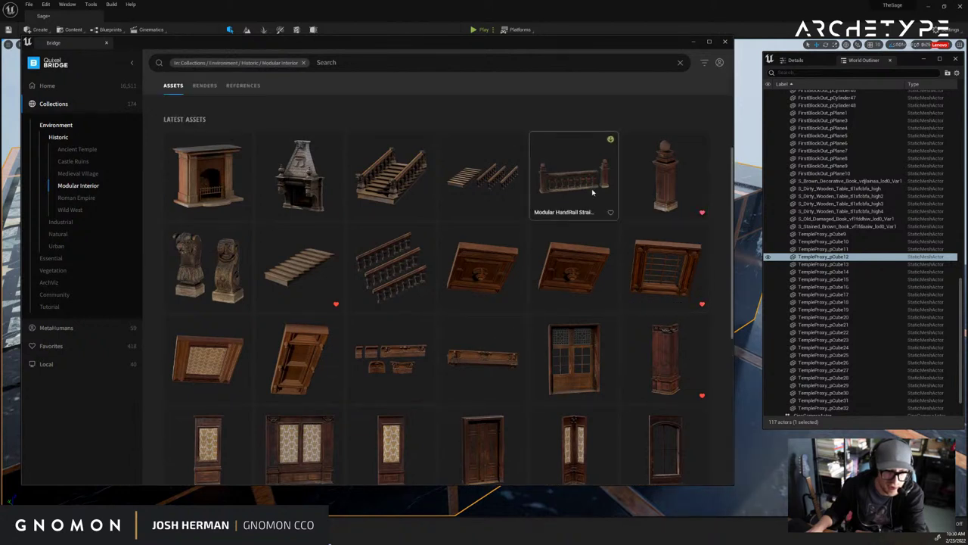
pyautogui.click(610, 212)
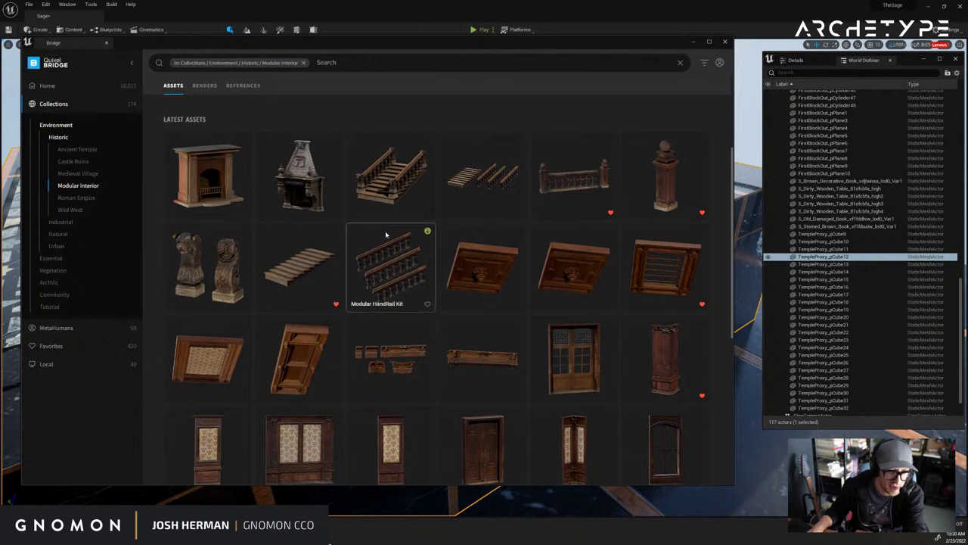
pyautogui.click(428, 213)
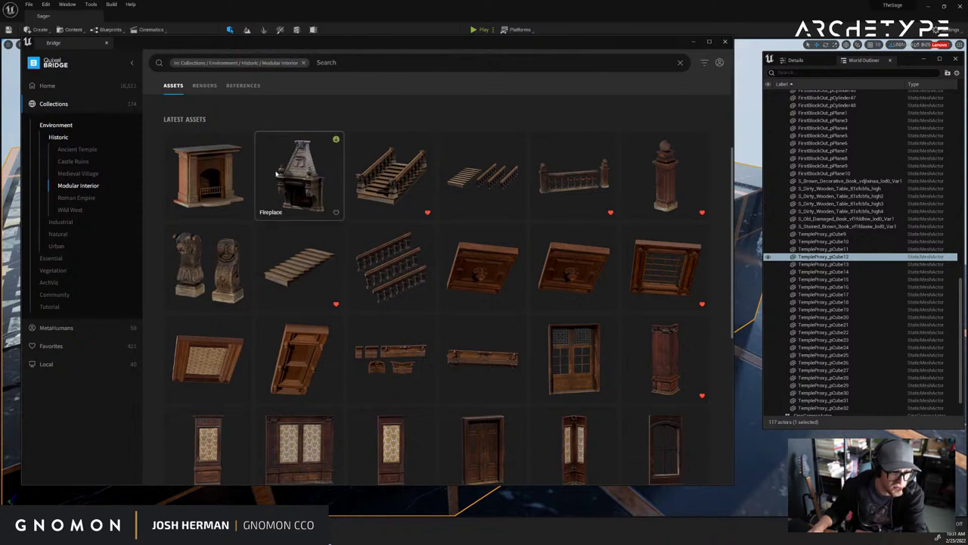
pyautogui.click(518, 213)
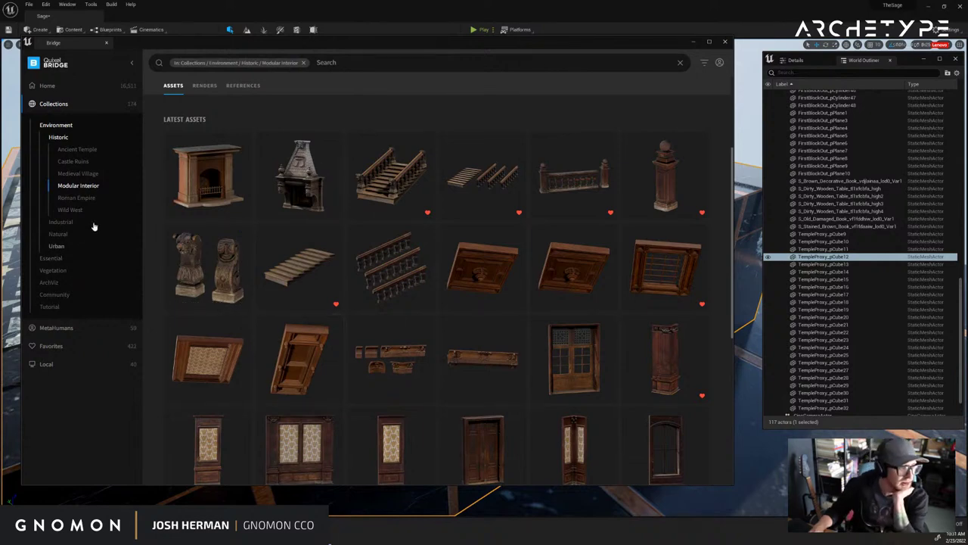
# Look through the Roman Empire collection's columns, statues, ornaments and stone materials.
pyautogui.click(85, 199)
pyautogui.scroll(-3, 361, 284)
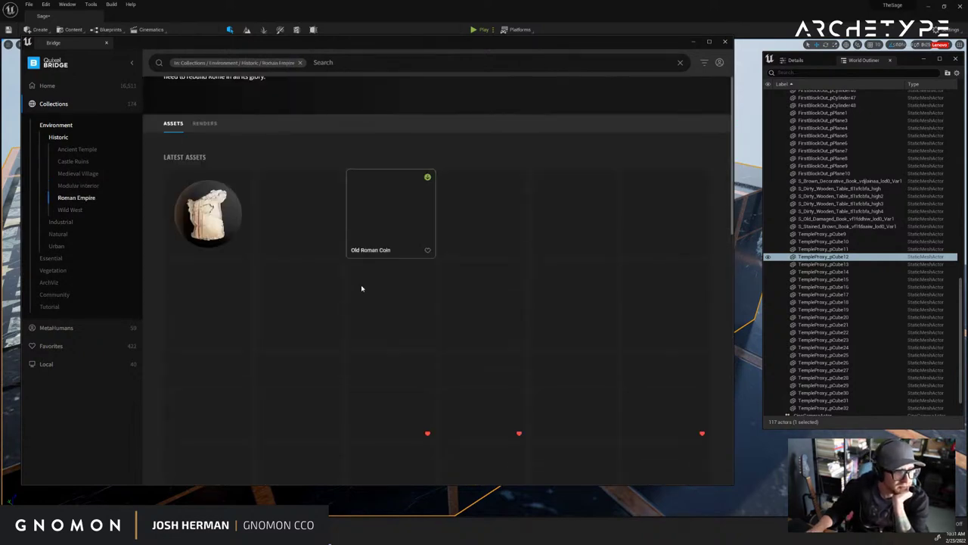
pyautogui.scroll(-1, 343, 288)
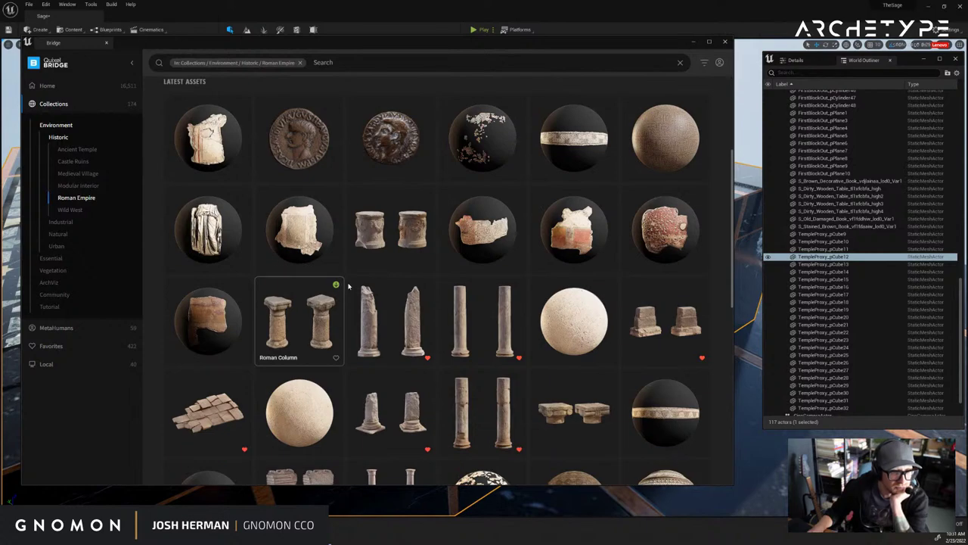
pyautogui.scroll(-2, 461, 303)
pyautogui.scroll(-15, 461, 300)
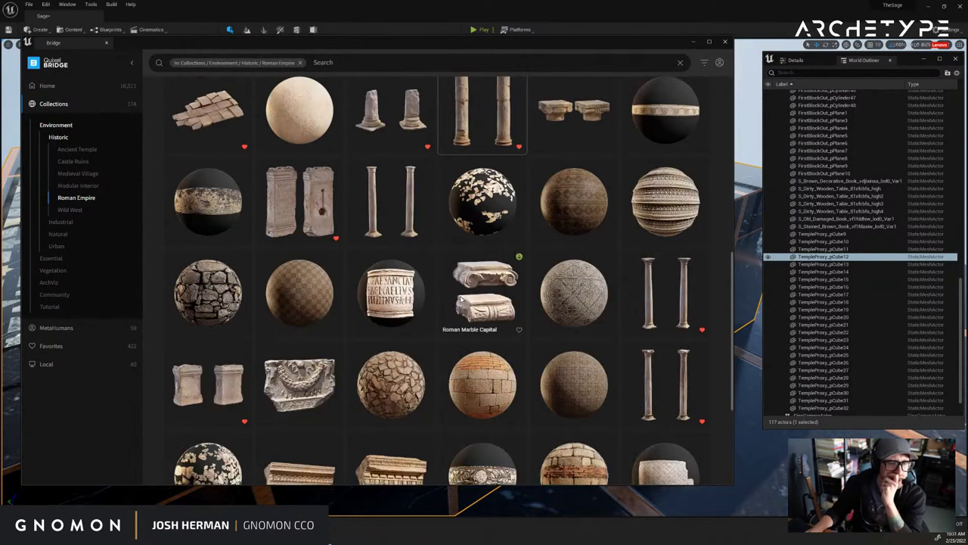
pyautogui.scroll(-10, 462, 300)
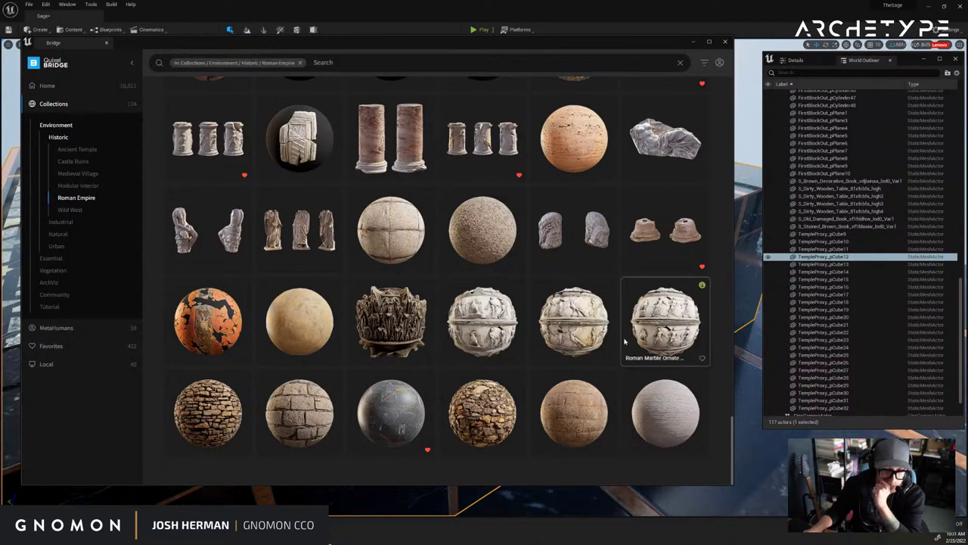
# Add the Roman Statue models and the Broken Roman Statue from the Roman Empire collection to the favorites.
pyautogui.scroll(3, 697, 404)
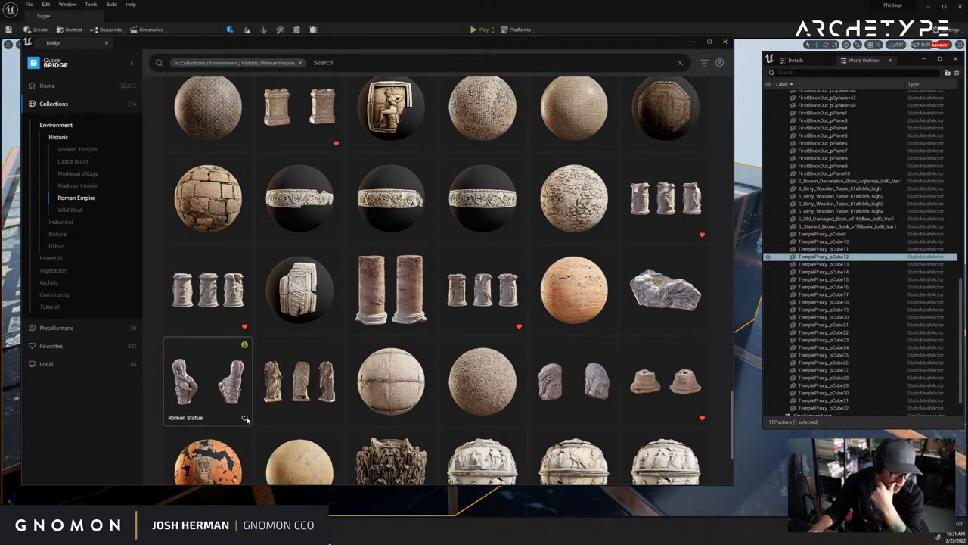
pyautogui.scroll(2, 431, 445)
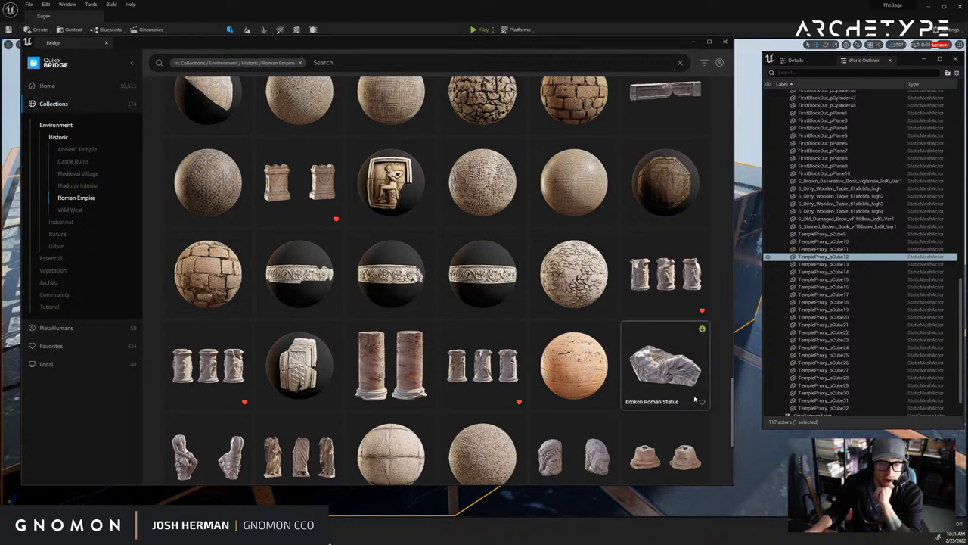
pyautogui.scroll(3, 436, 380)
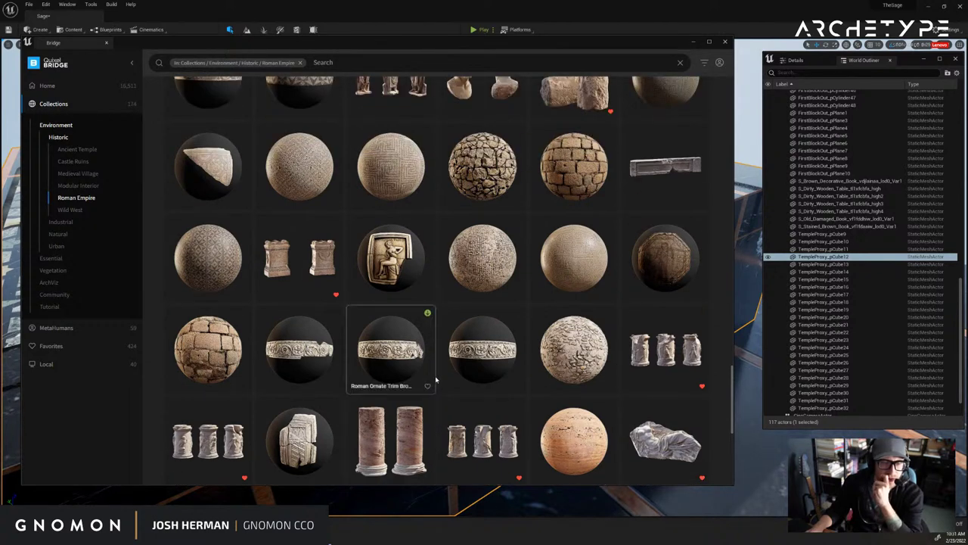
pyautogui.scroll(1, 431, 378)
pyautogui.scroll(1, 421, 375)
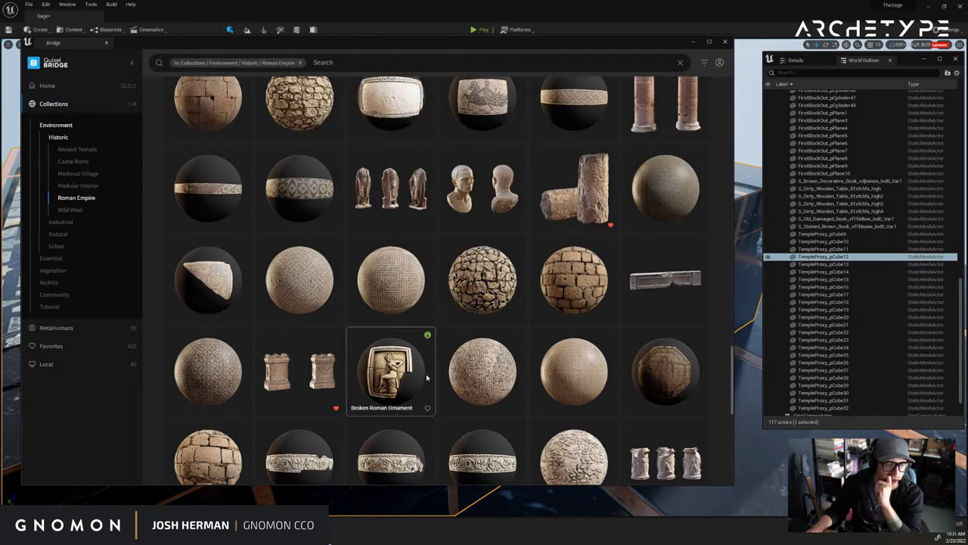
pyautogui.scroll(1, 425, 390)
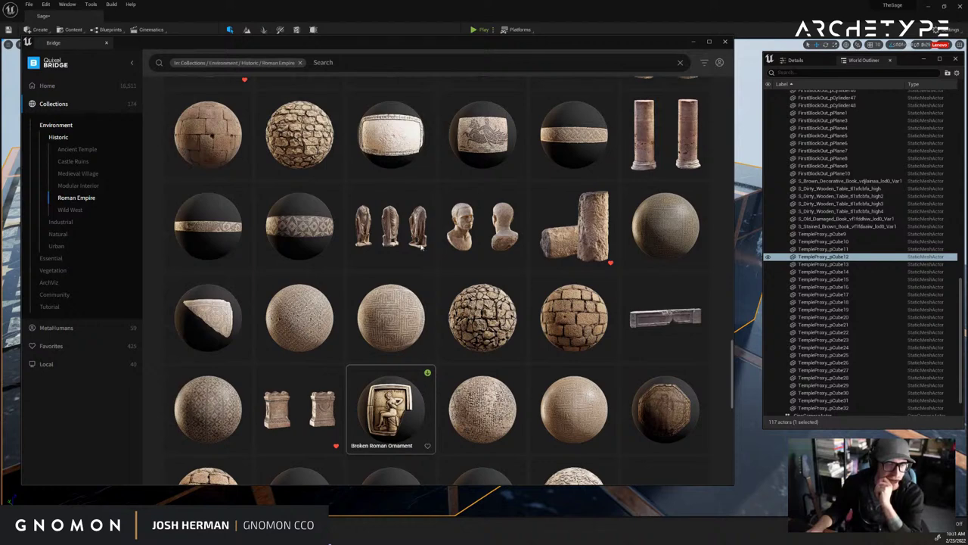
pyautogui.scroll(2, 499, 341)
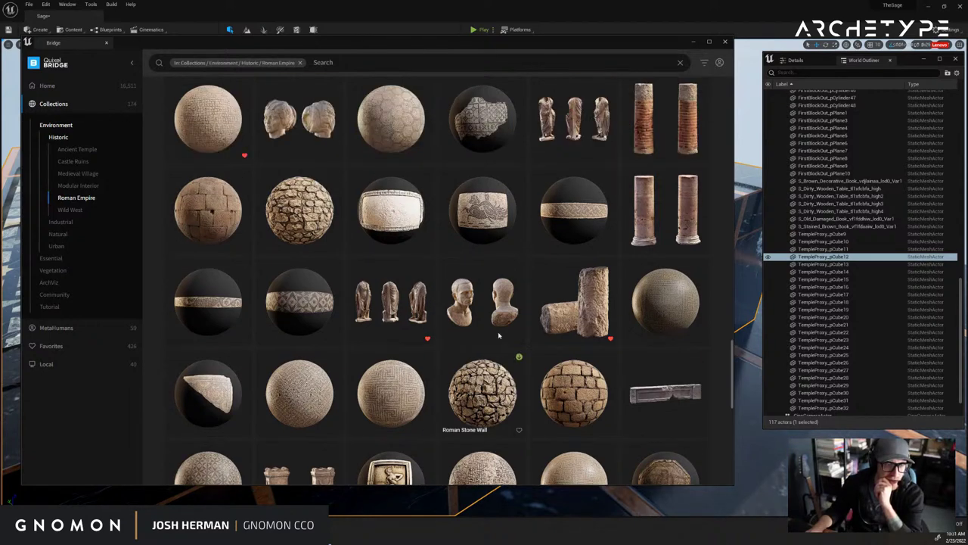
pyautogui.scroll(1, 518, 344)
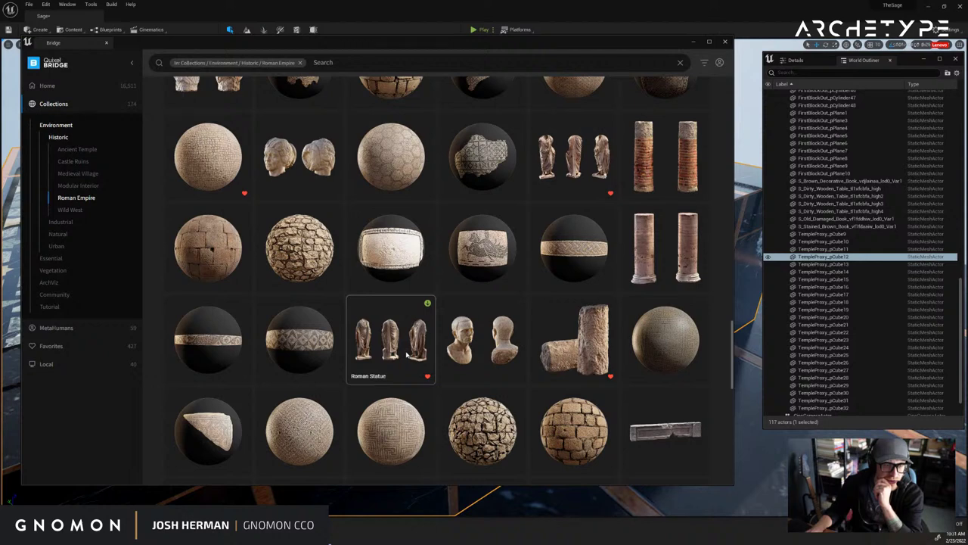
pyautogui.scroll(6, 406, 356)
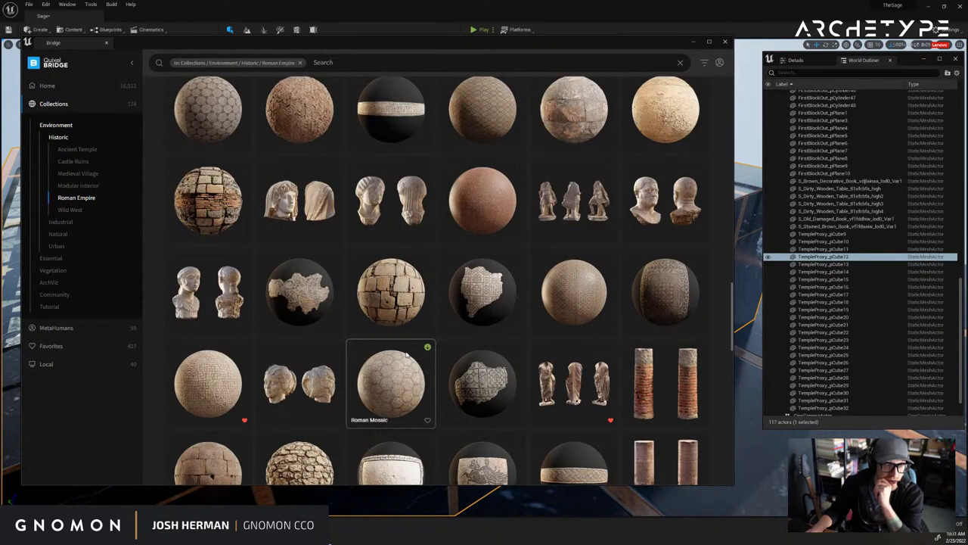
pyautogui.scroll(-5, 647, 384)
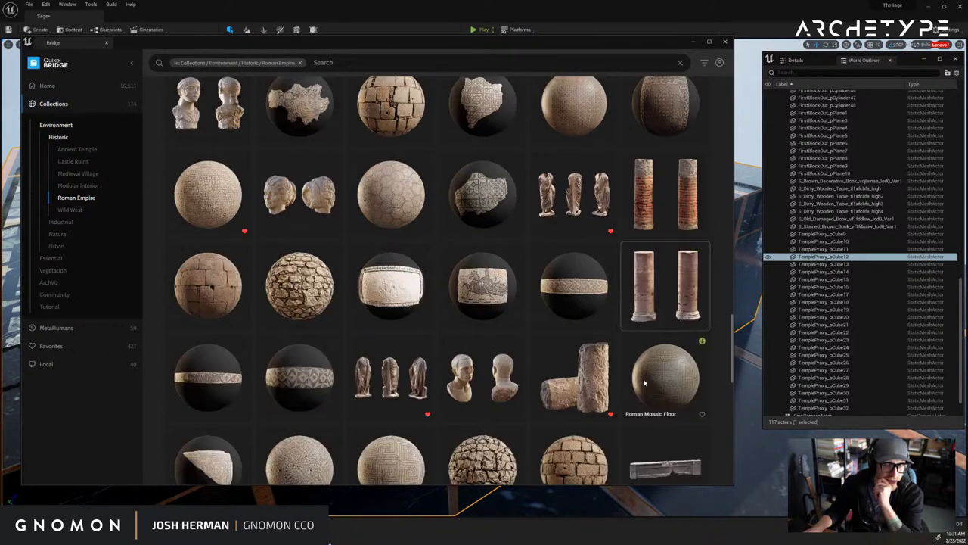
pyautogui.scroll(8, 643, 384)
pyautogui.scroll(3, 643, 386)
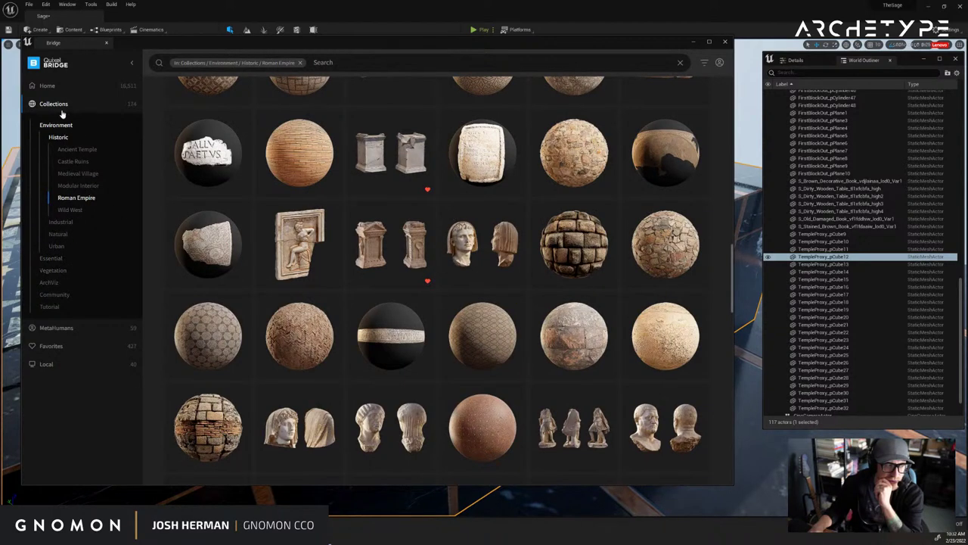
# Look through the Cambodian Ruins and Feudal Japan models in the Historical category of the 3D assets.
pyautogui.click(59, 87)
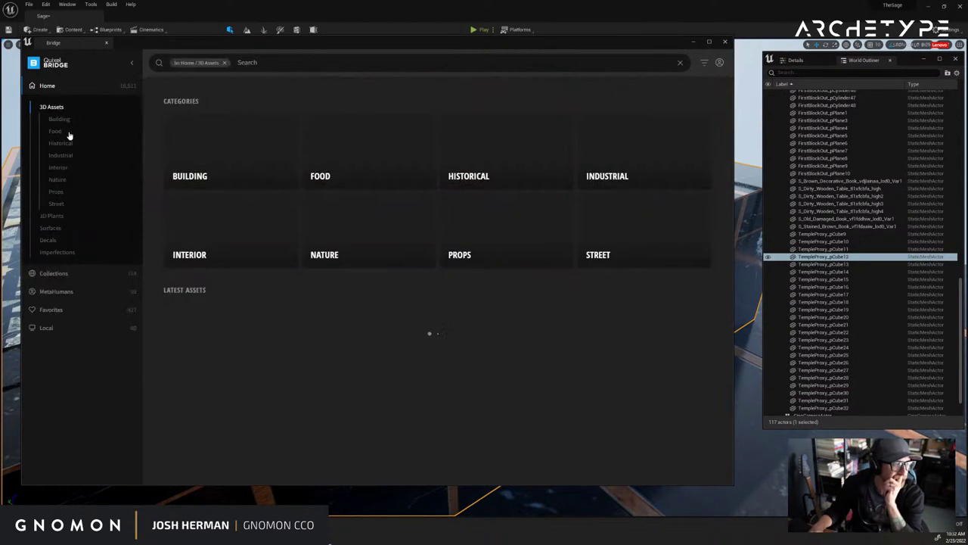
pyautogui.click(64, 146)
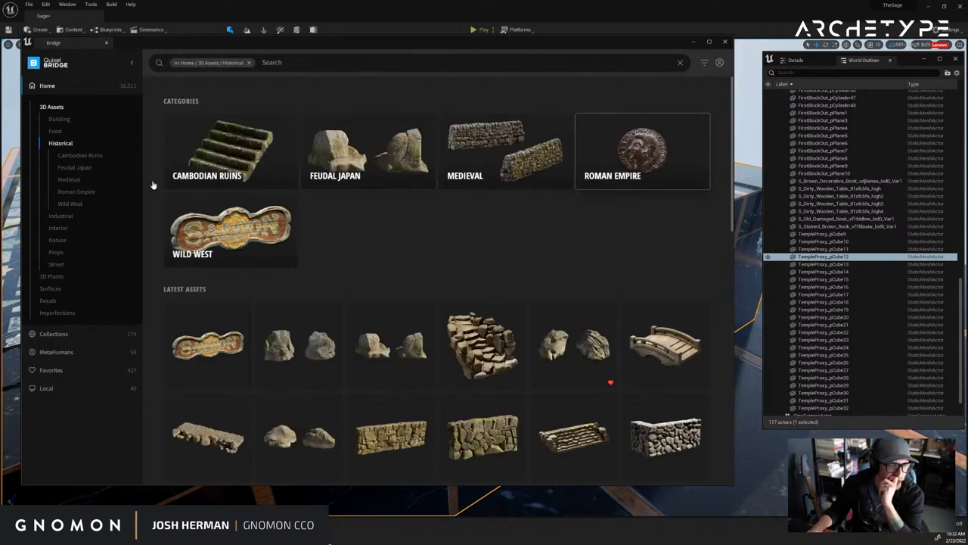
pyautogui.click(79, 156)
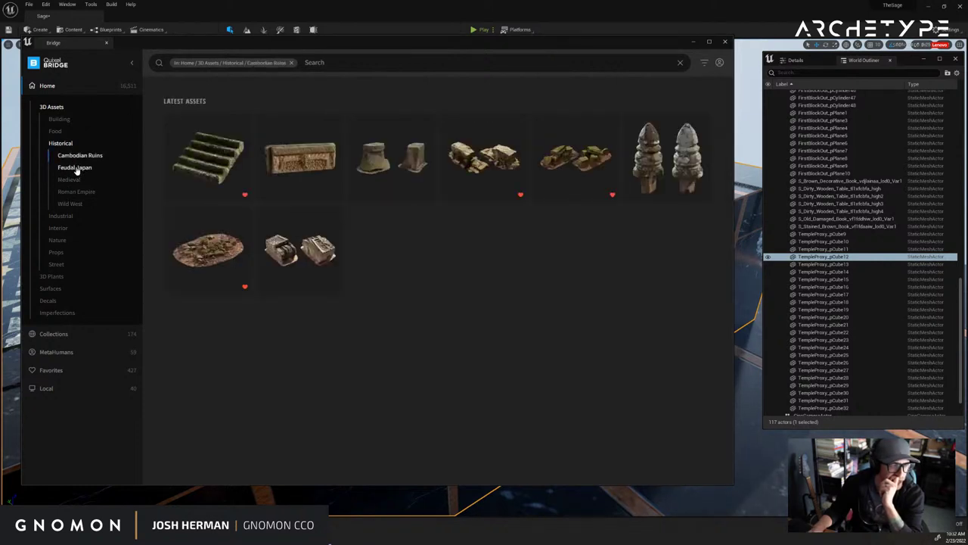
pyautogui.click(75, 168)
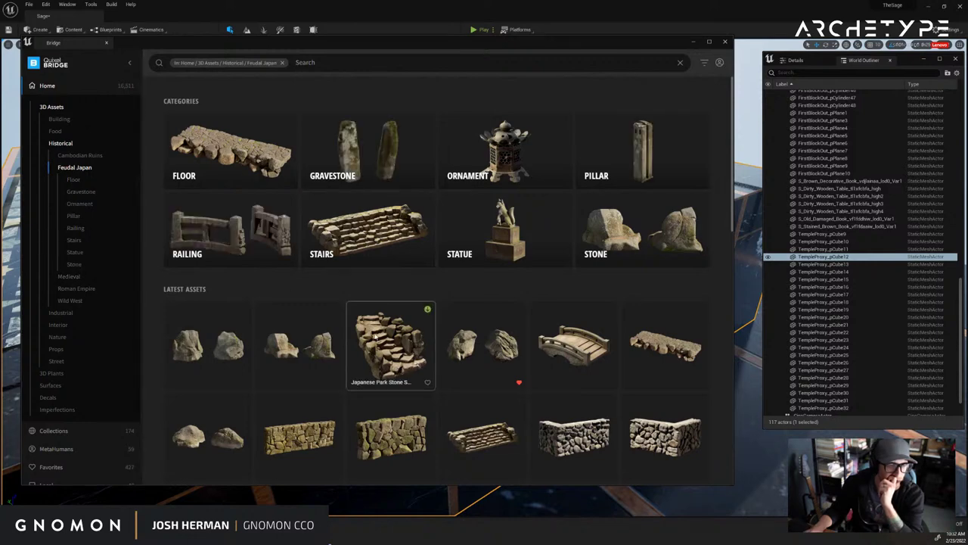
pyautogui.scroll(-4, 386, 287)
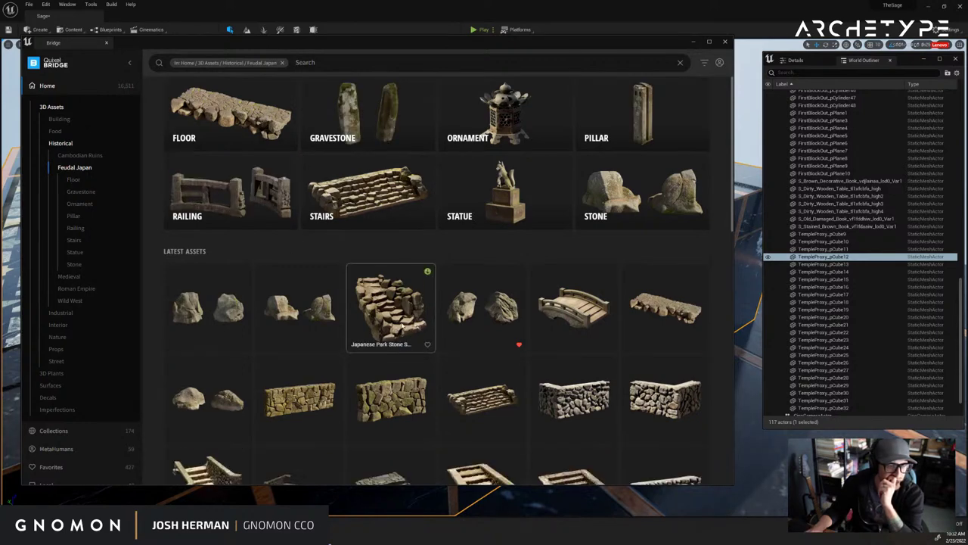
pyautogui.scroll(-6, 401, 323)
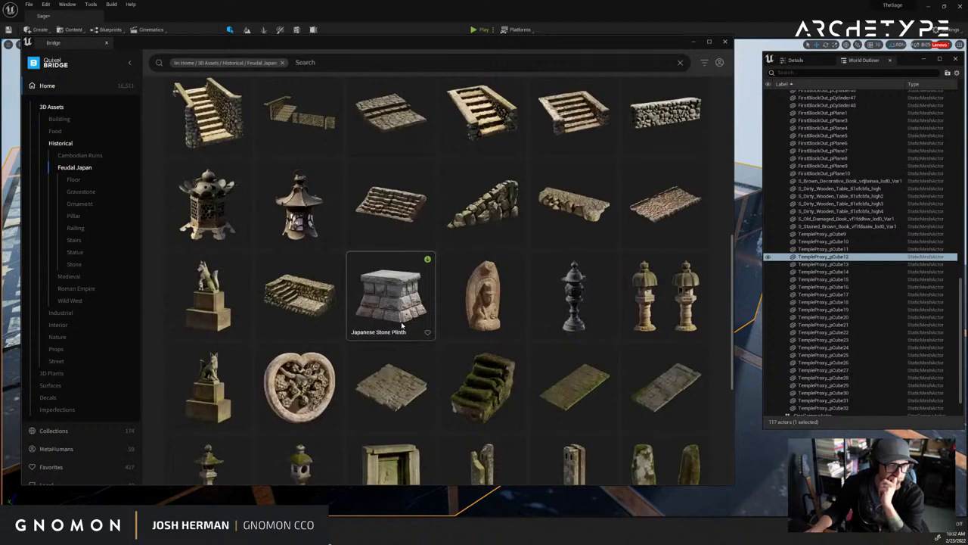
pyautogui.scroll(-6, 397, 319)
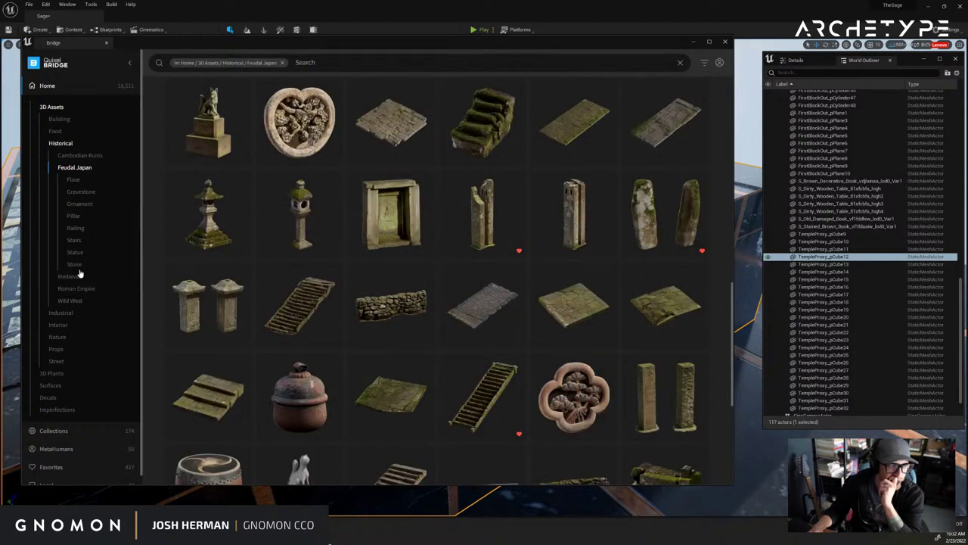
# Check the pillar models in the Medieval and Roman Empire categories of the historical 3D assets.
pyautogui.click(68, 276)
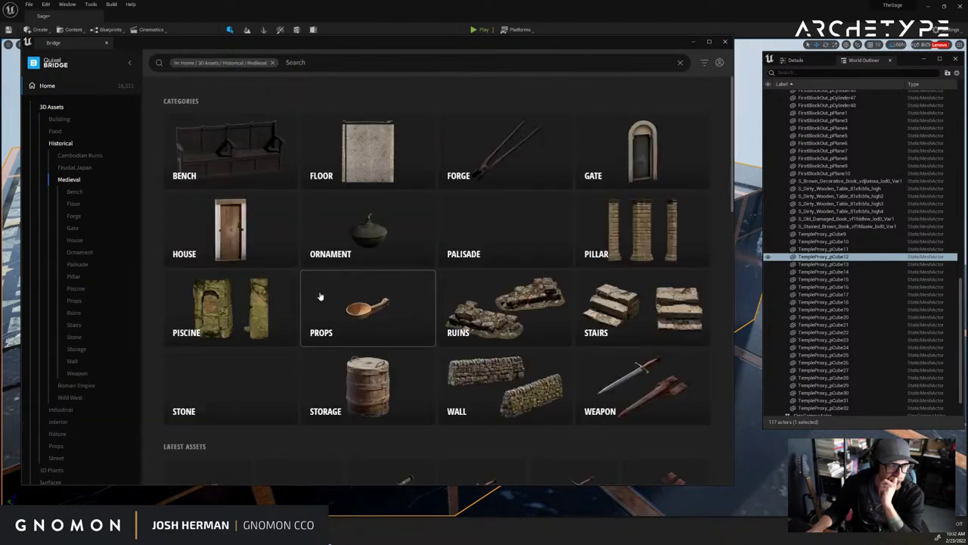
pyautogui.click(630, 229)
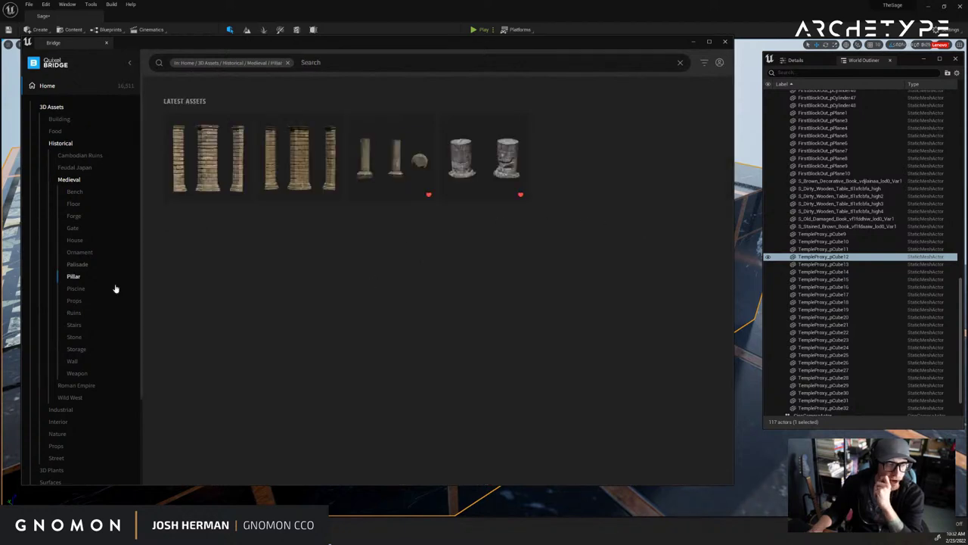
pyautogui.click(66, 182)
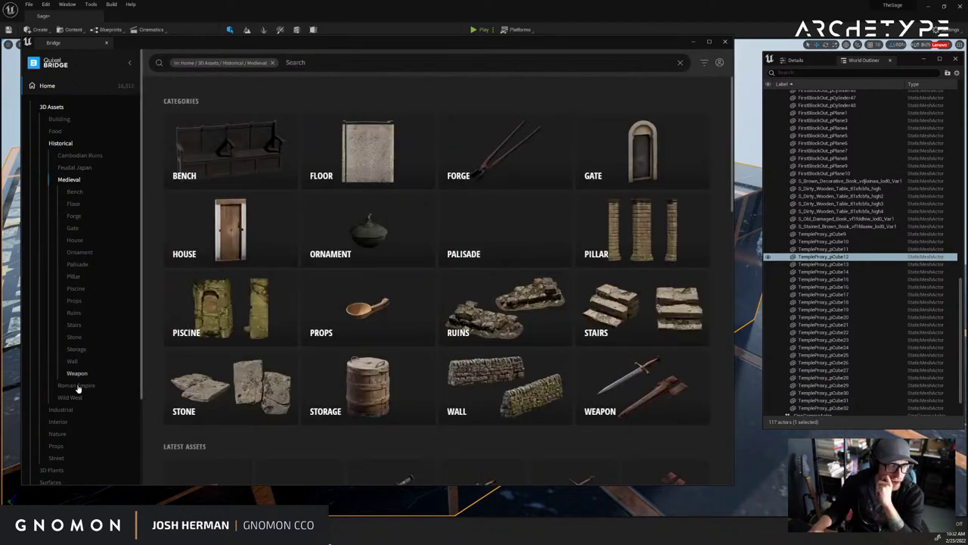
pyautogui.click(78, 385)
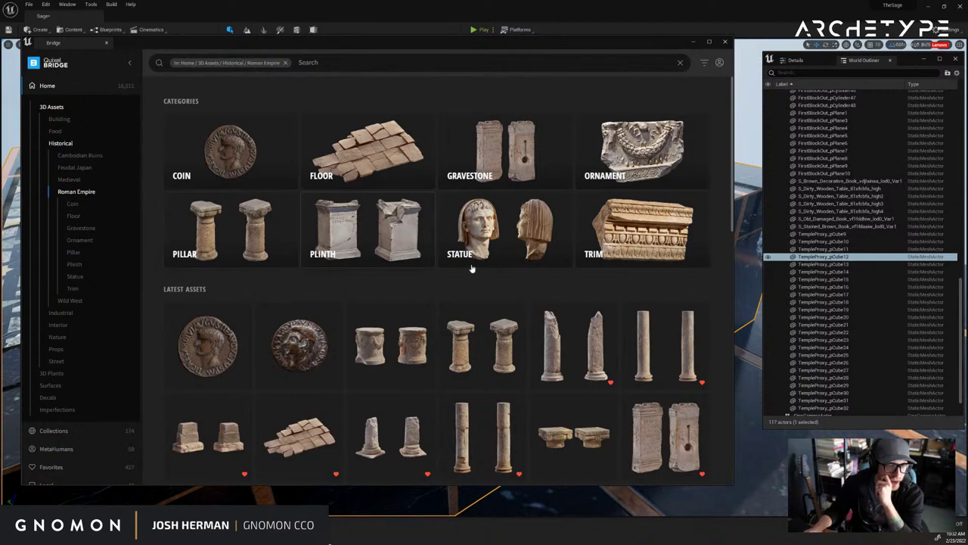
pyautogui.click(236, 232)
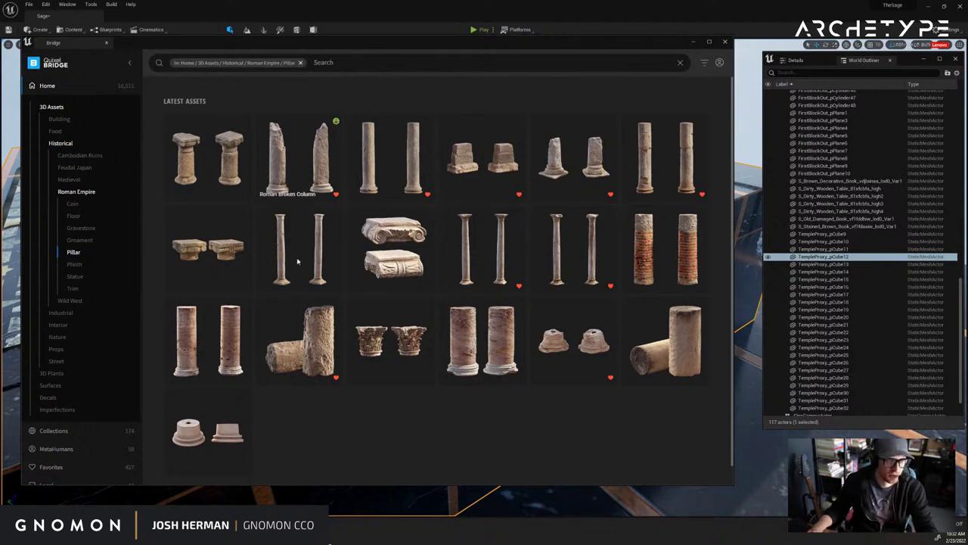
pyautogui.click(300, 63)
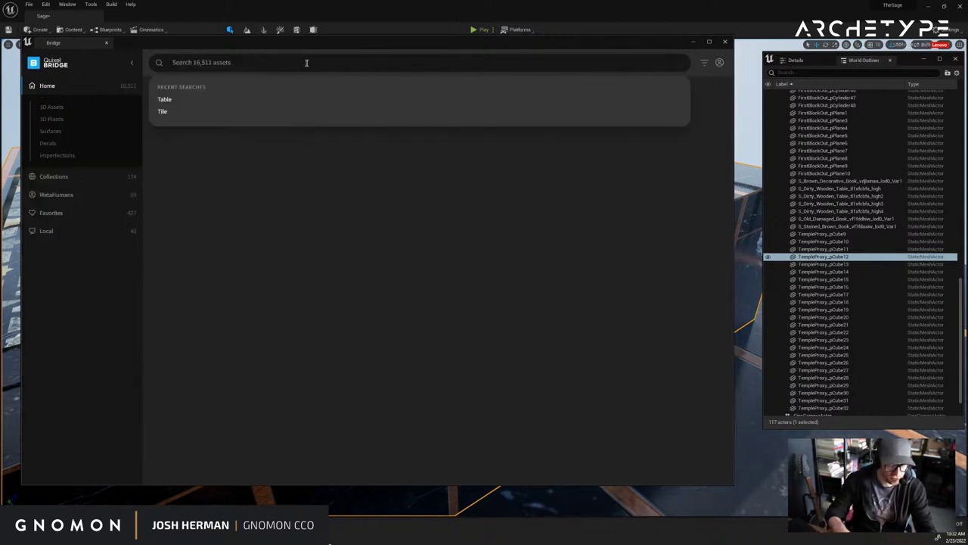
pyautogui.write('col')
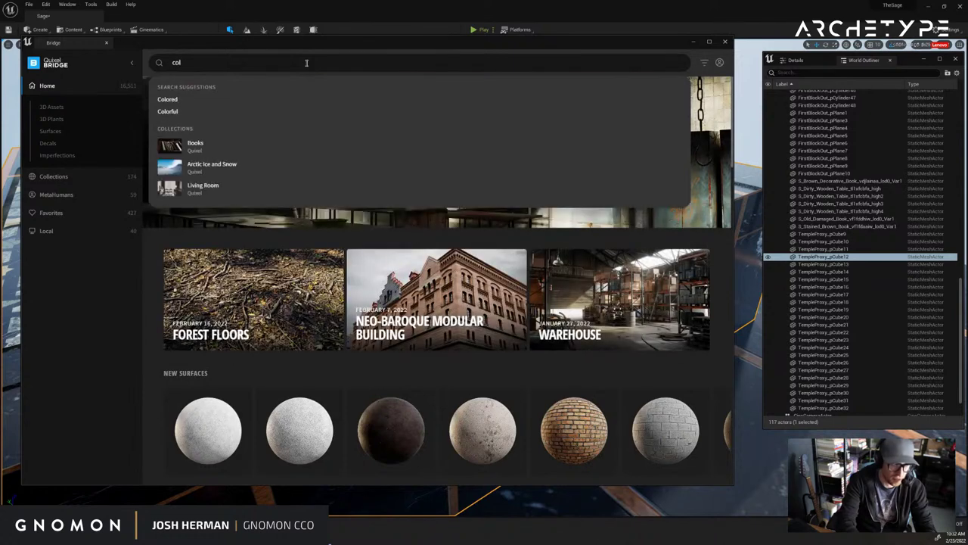
pyautogui.write('umn')
pyautogui.press('Return')
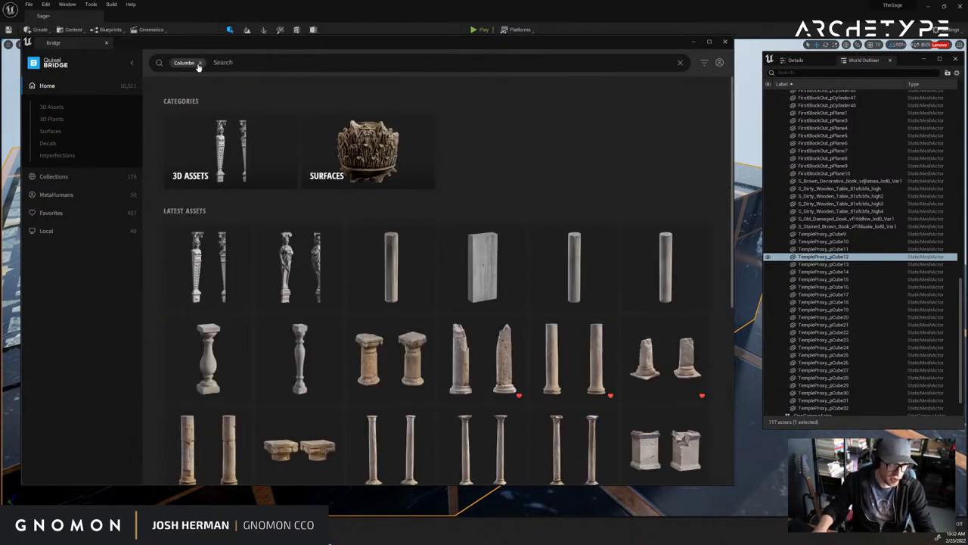
pyautogui.click(199, 63)
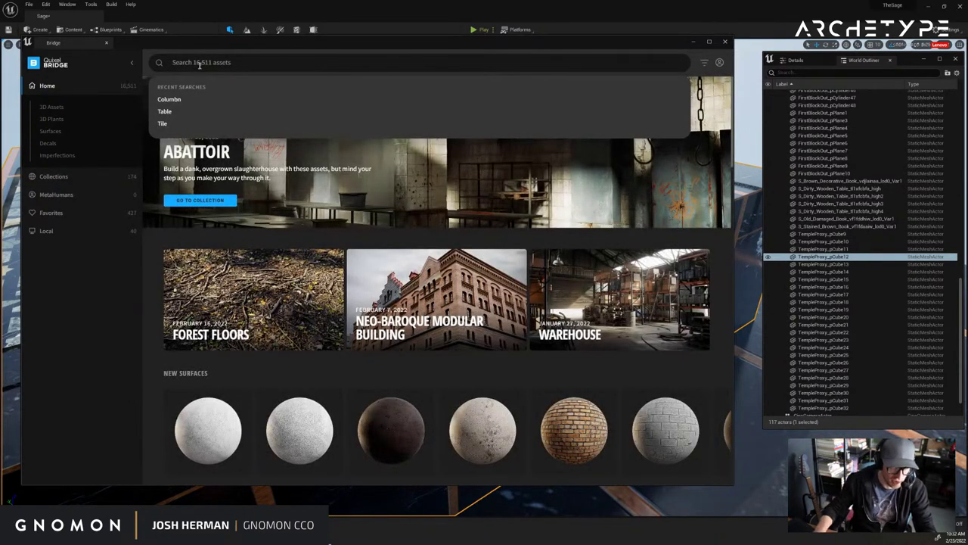
pyautogui.click(182, 99)
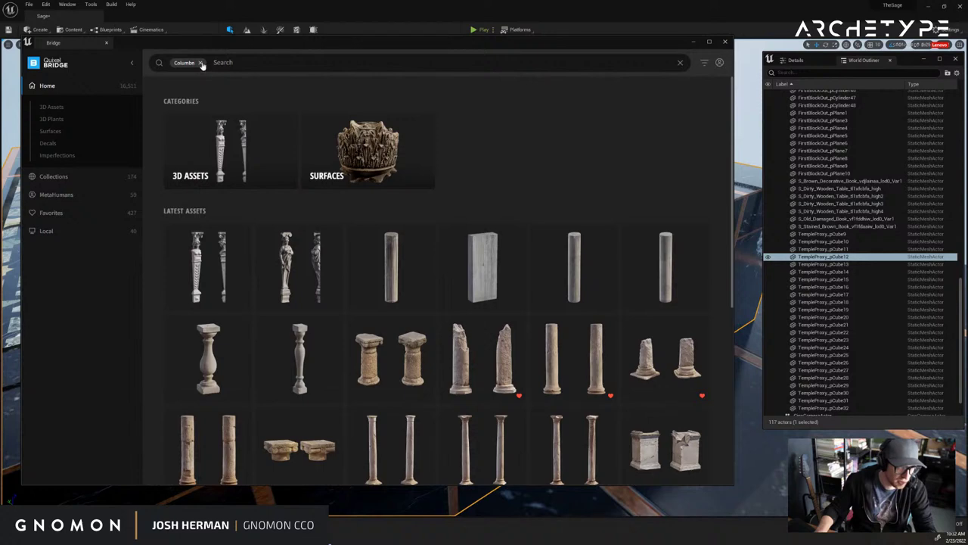
# Search the full asset library for "column" and look through the column, pillar and baluster models.
pyautogui.click(200, 63)
pyautogui.write('column')
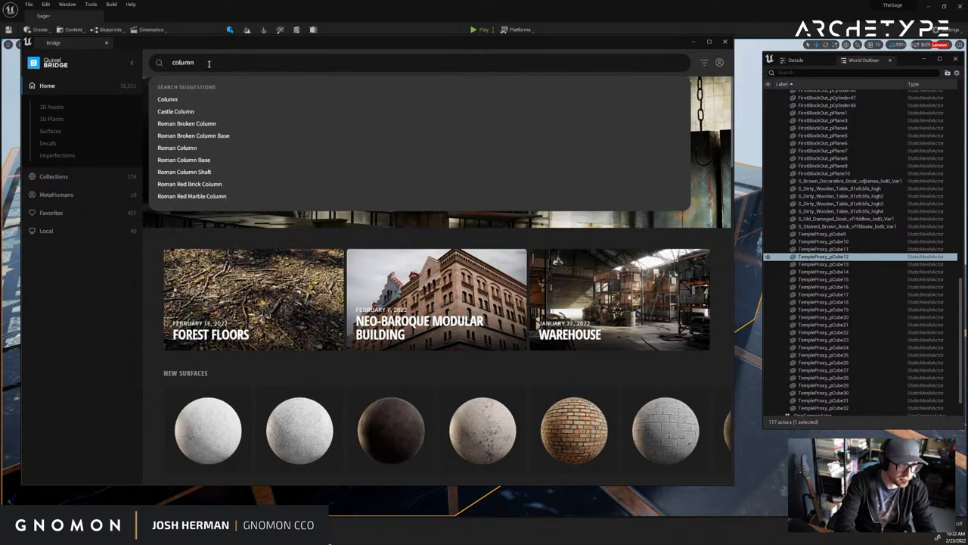
pyautogui.press('Return')
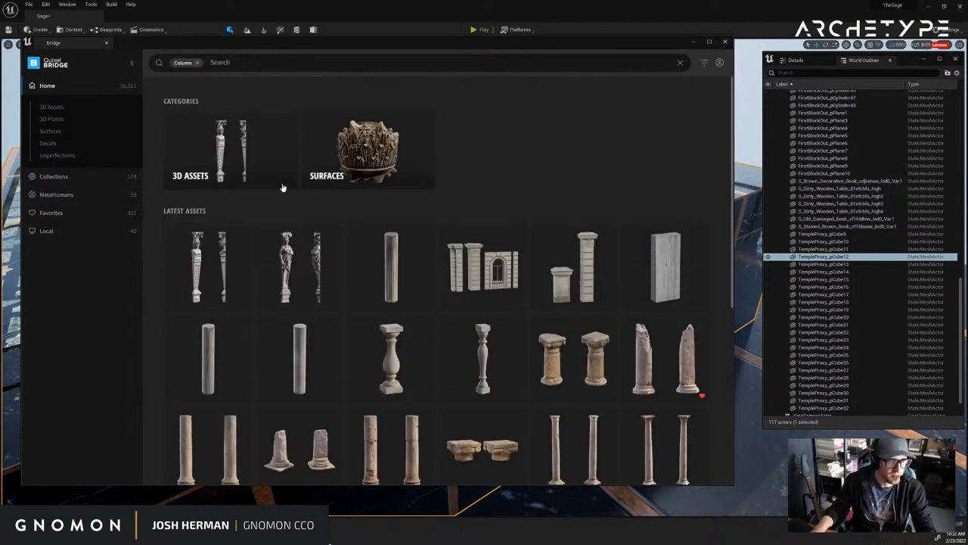
pyautogui.scroll(-1, 305, 262)
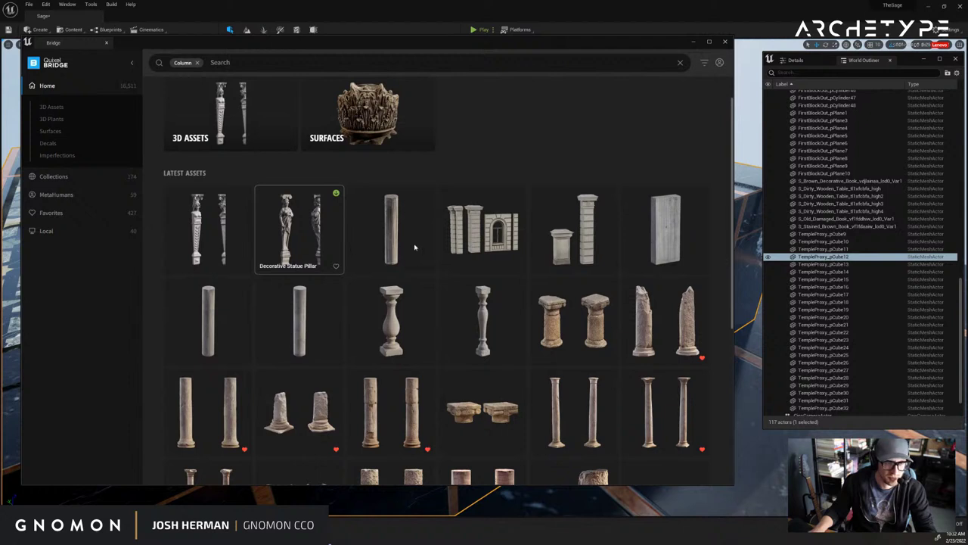
pyautogui.scroll(-2, 484, 239)
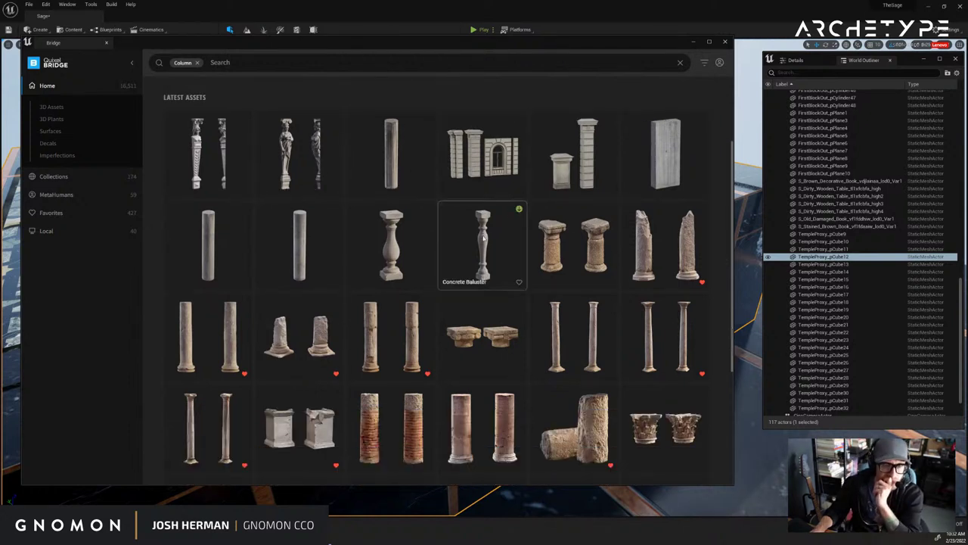
pyautogui.scroll(-1, 484, 239)
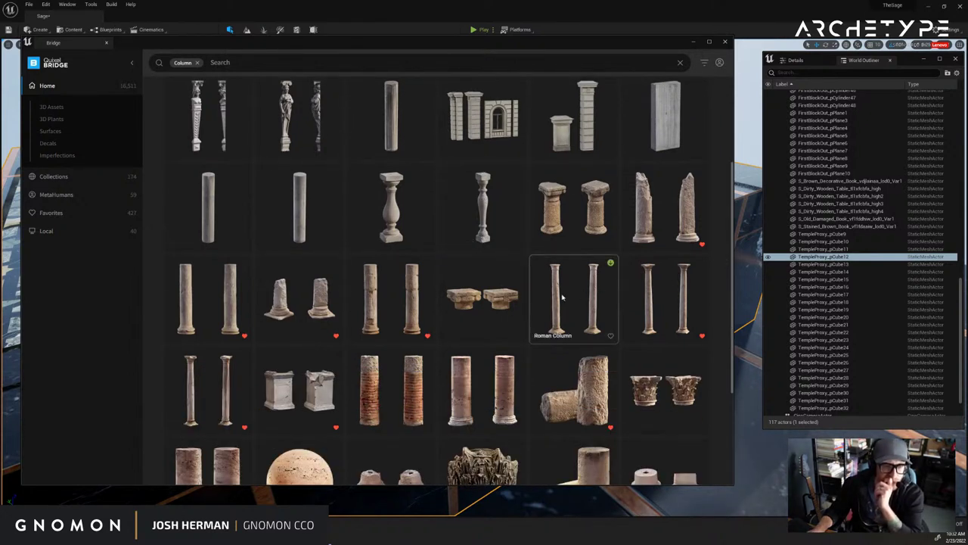
pyautogui.scroll(-1, 554, 297)
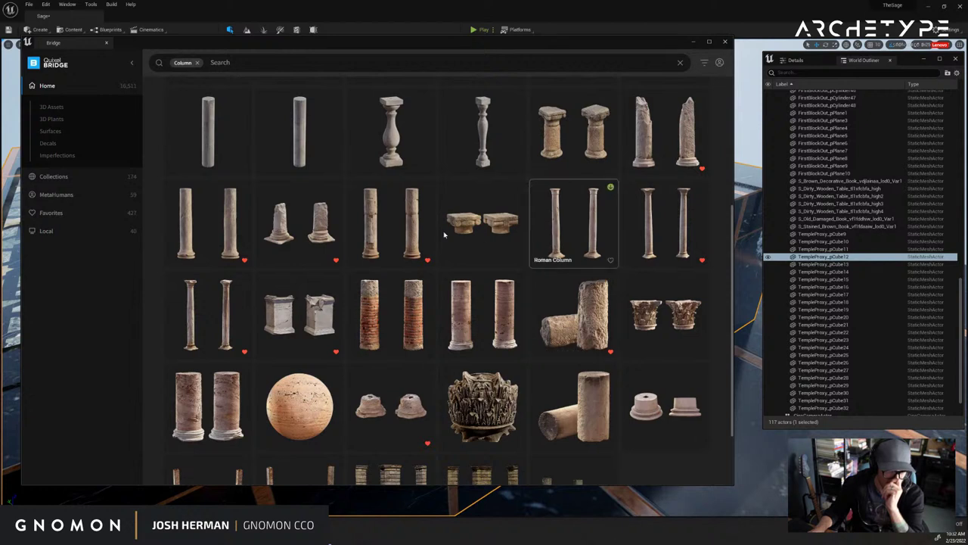
pyautogui.scroll(-1, 390, 265)
pyautogui.scroll(-1, 390, 264)
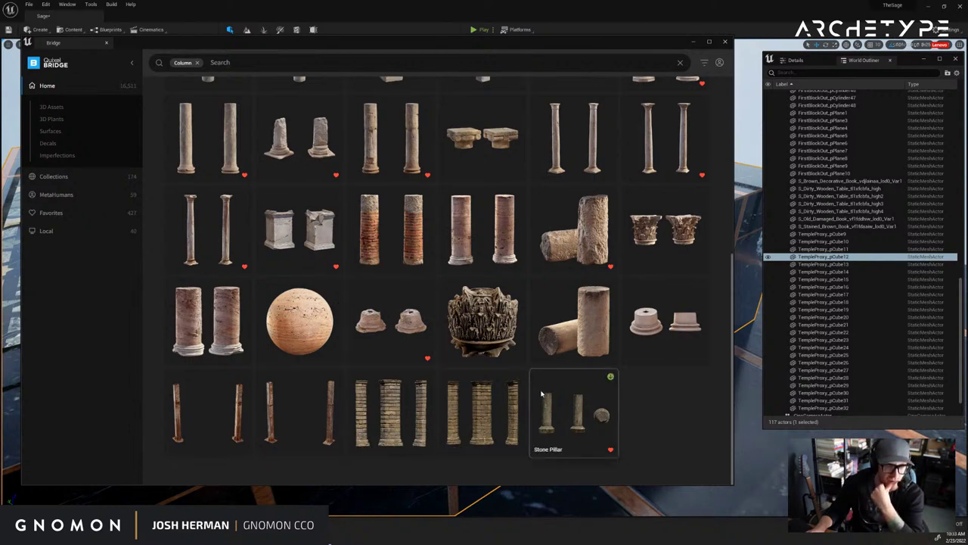
pyautogui.scroll(2, 563, 387)
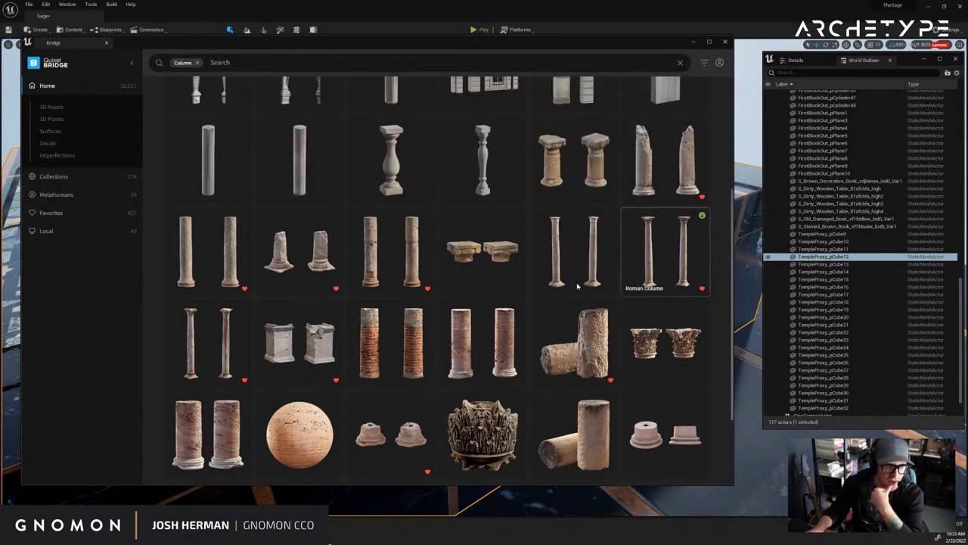
# Look through the column search results, then open the favorited assets and browse them for suitable pieces.
pyautogui.scroll(1, 174, 366)
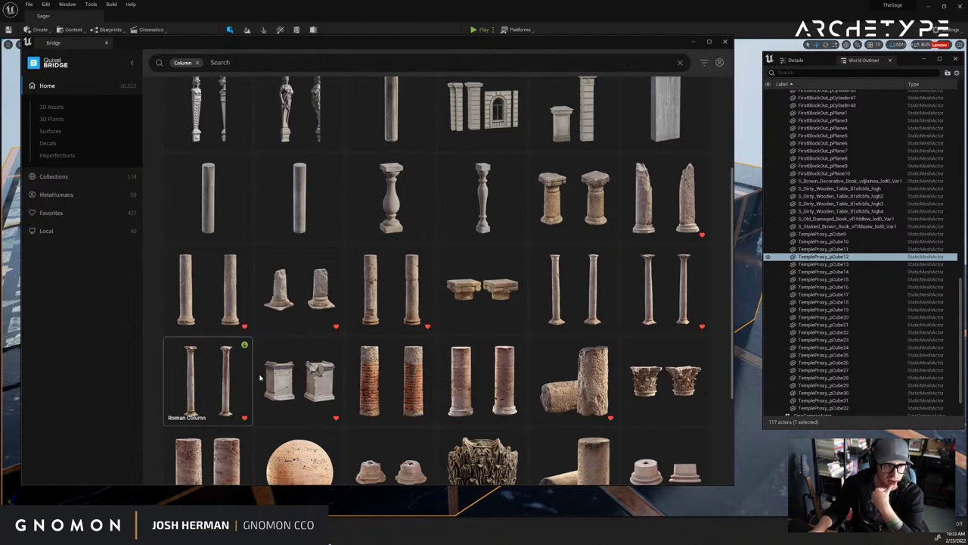
pyautogui.scroll(2, 255, 376)
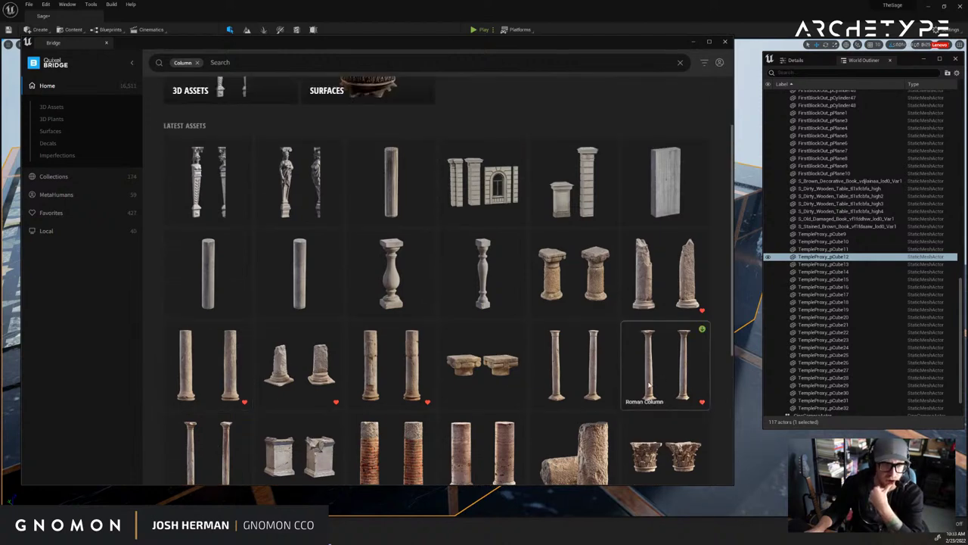
pyautogui.scroll(2, 379, 390)
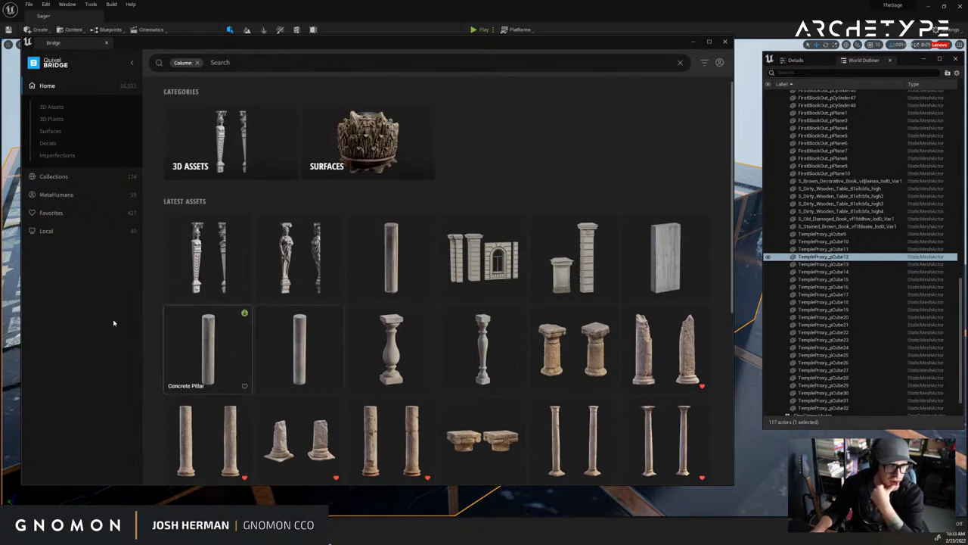
pyautogui.click(72, 214)
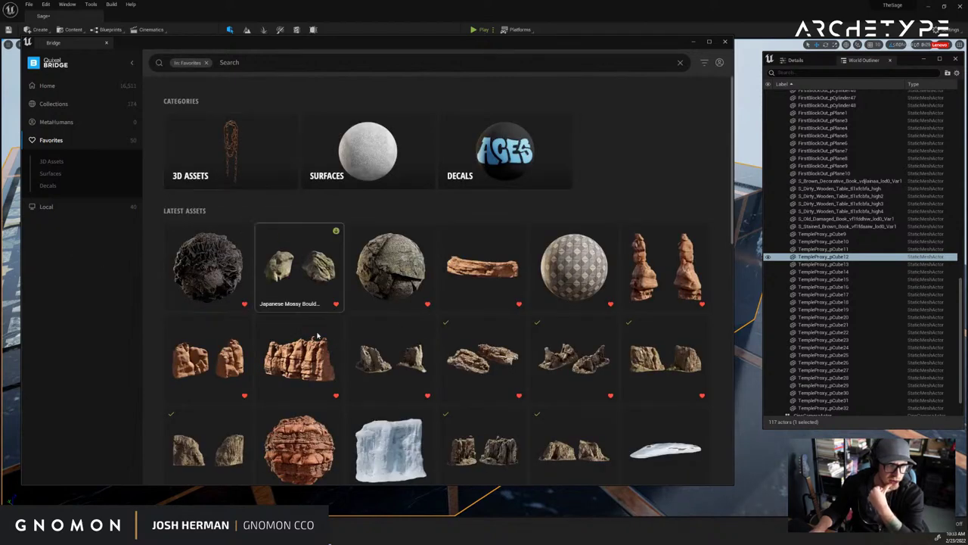
pyautogui.scroll(-5, 317, 332)
pyautogui.scroll(-3, 317, 335)
pyautogui.scroll(1, 341, 325)
pyautogui.scroll(-4, 363, 317)
pyautogui.scroll(-10, 386, 306)
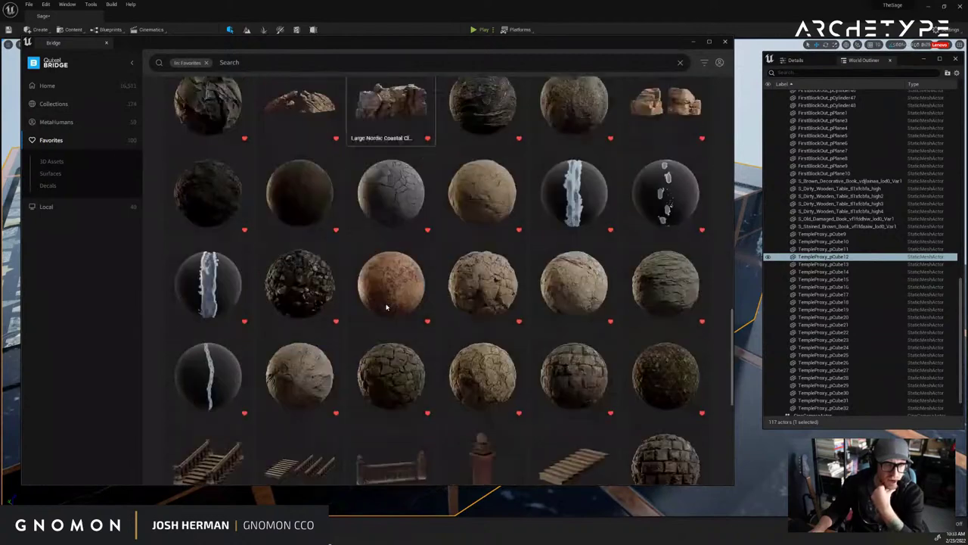
pyautogui.scroll(1, 386, 306)
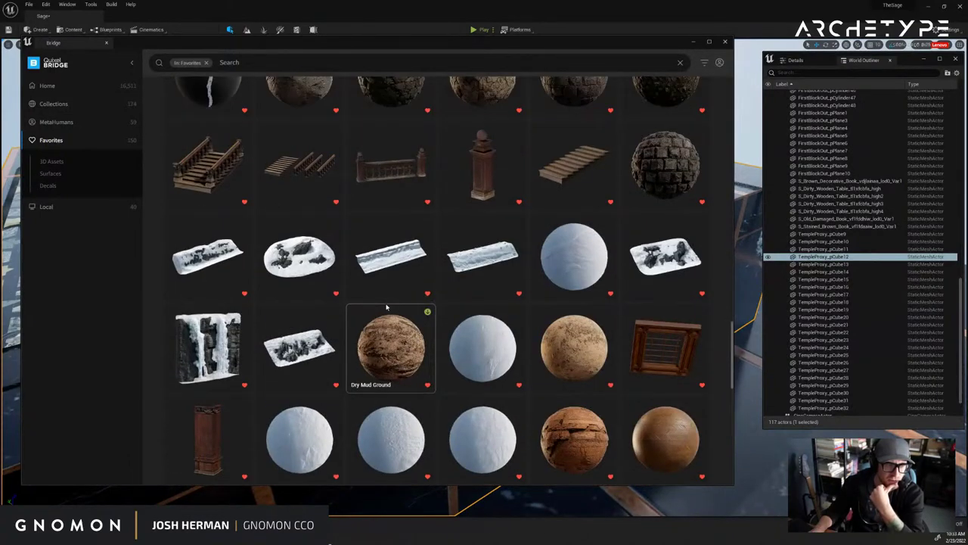
pyautogui.scroll(-10, 390, 300)
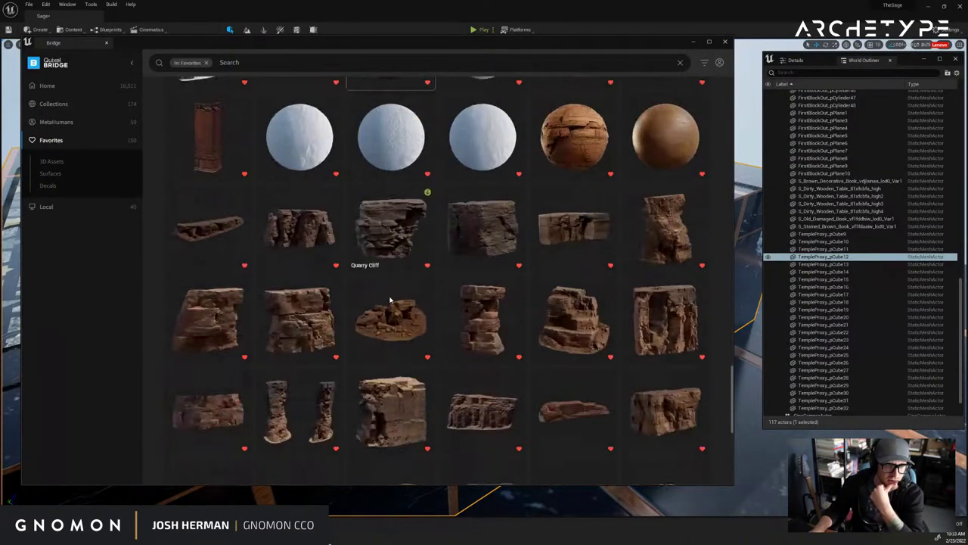
pyautogui.scroll(-1, 390, 299)
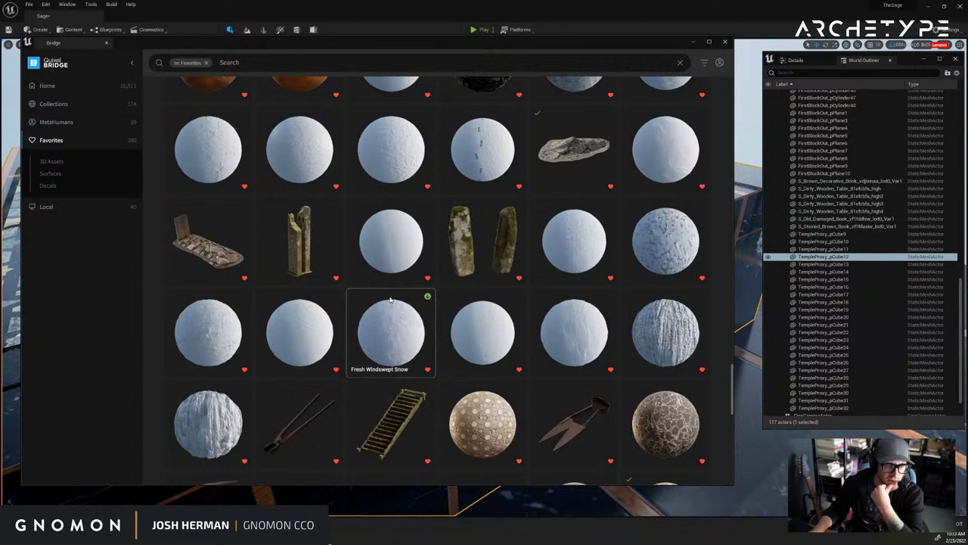
pyautogui.scroll(-3, 390, 299)
pyautogui.scroll(-4, 391, 300)
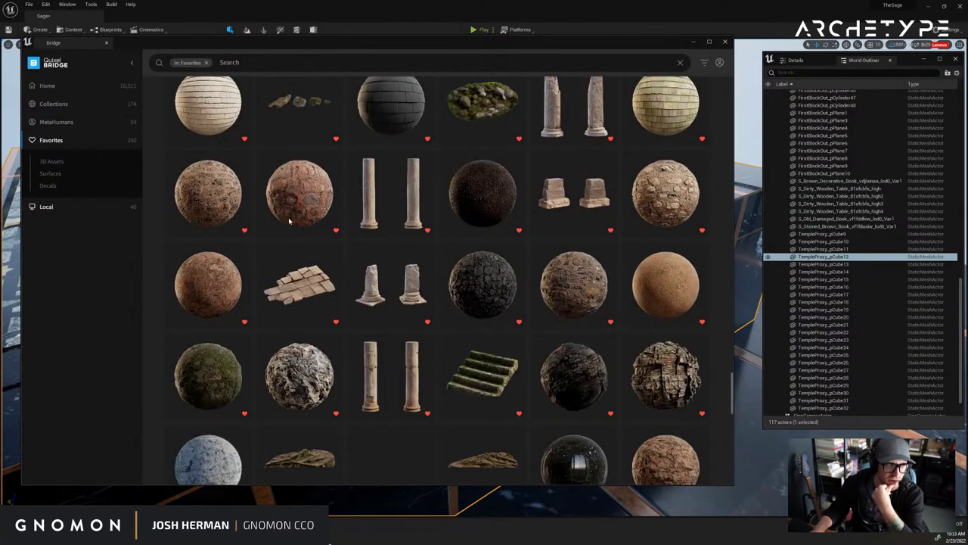
# Narrow the favorites to historical 3D assets and search them for Column.
pyautogui.click(52, 161)
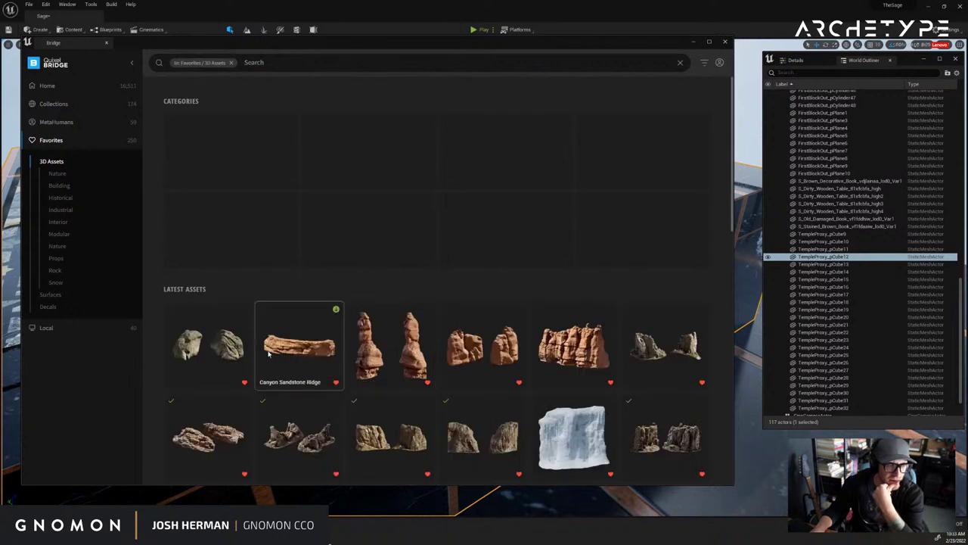
pyautogui.click(60, 198)
pyautogui.click(308, 64)
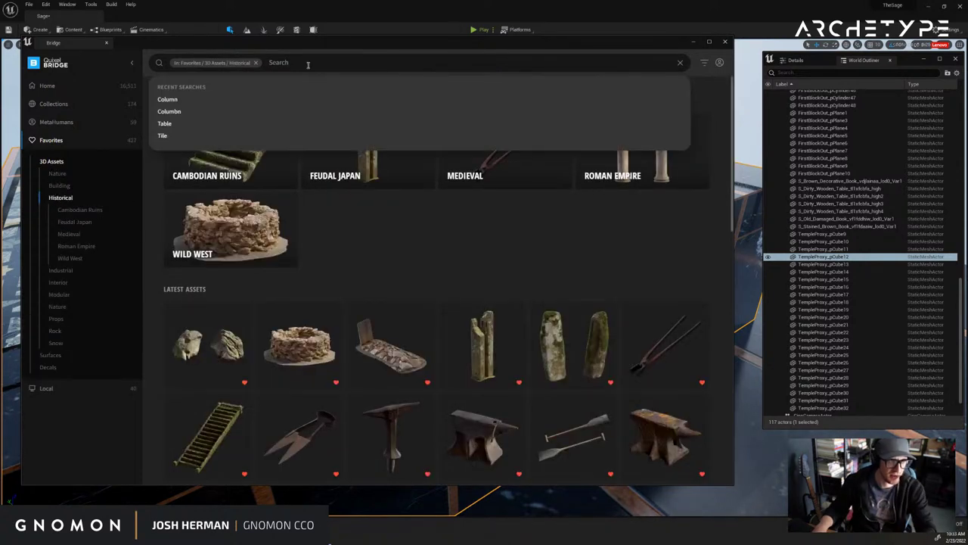
pyautogui.click(233, 100)
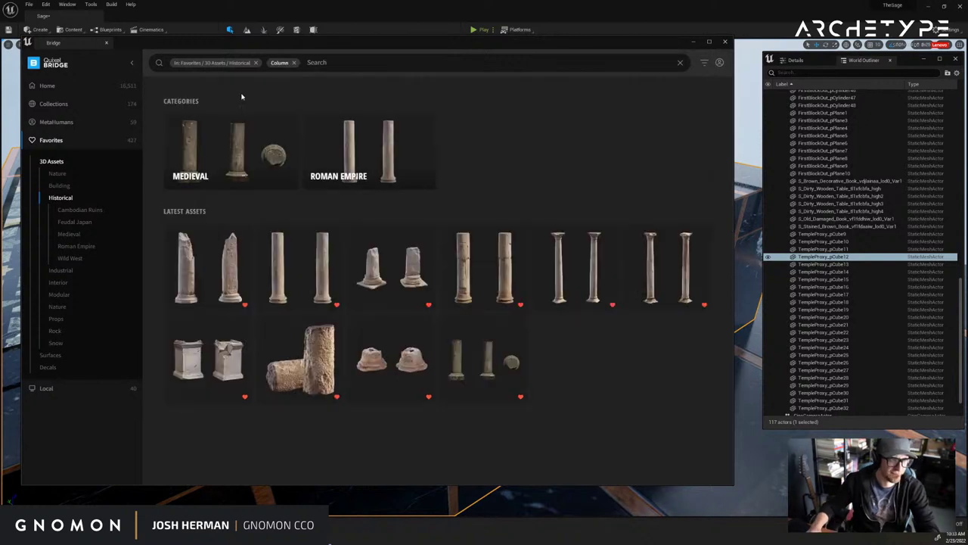
# Download the first slender, full-height Roman Column asset at Nanite quality.
pyautogui.click(599, 245)
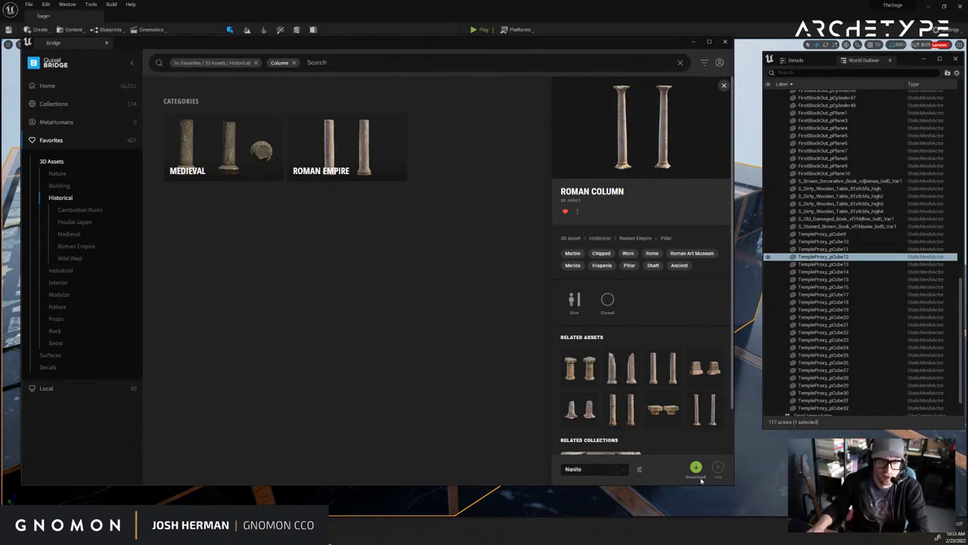
pyautogui.click(625, 470)
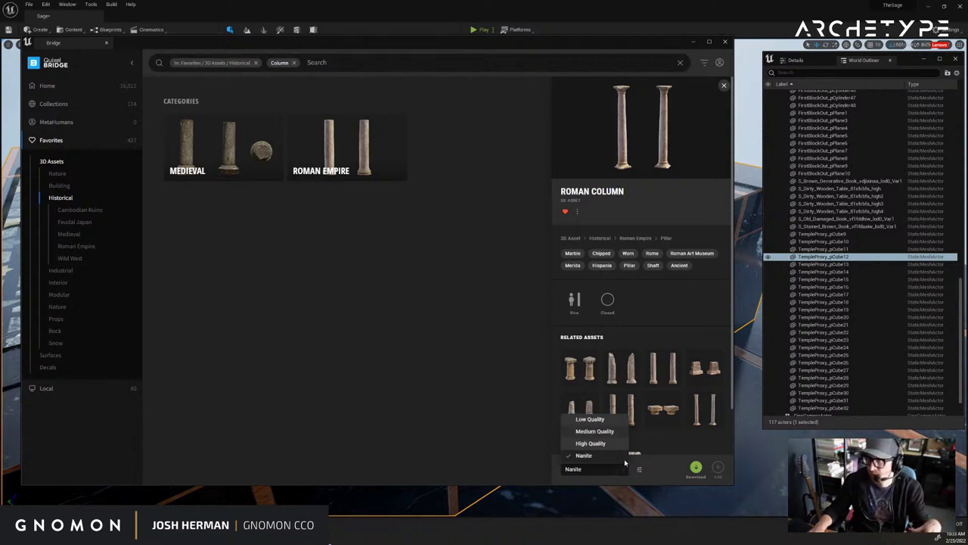
pyautogui.click(639, 470)
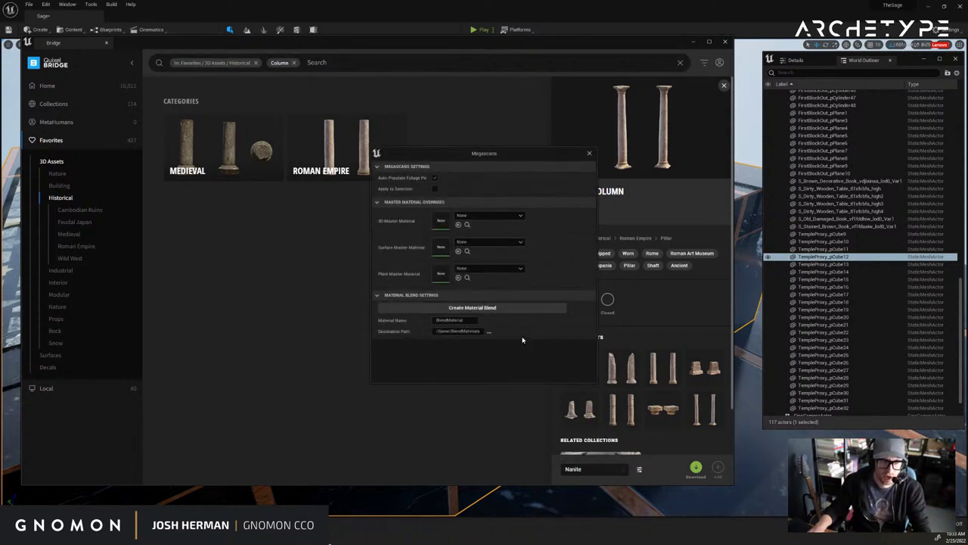
pyautogui.click(590, 154)
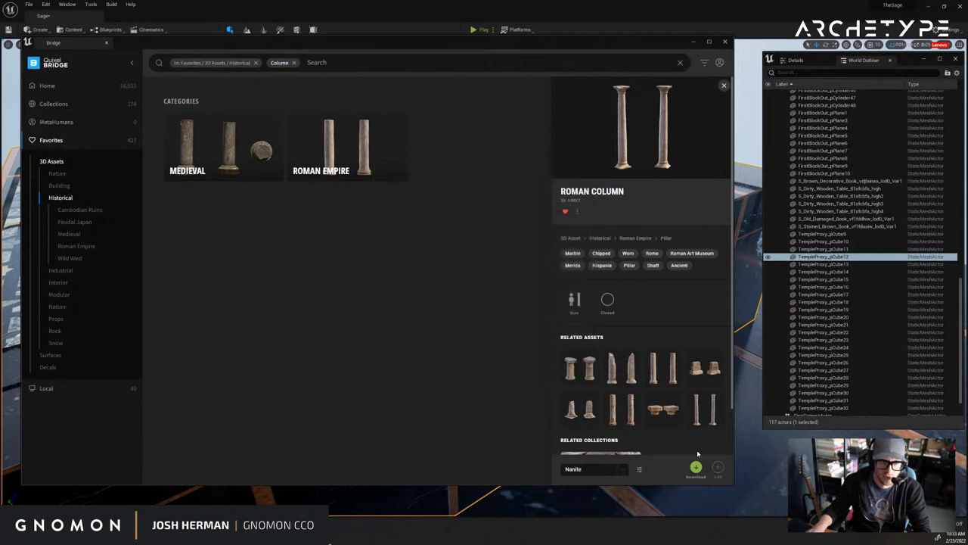
pyautogui.click(696, 467)
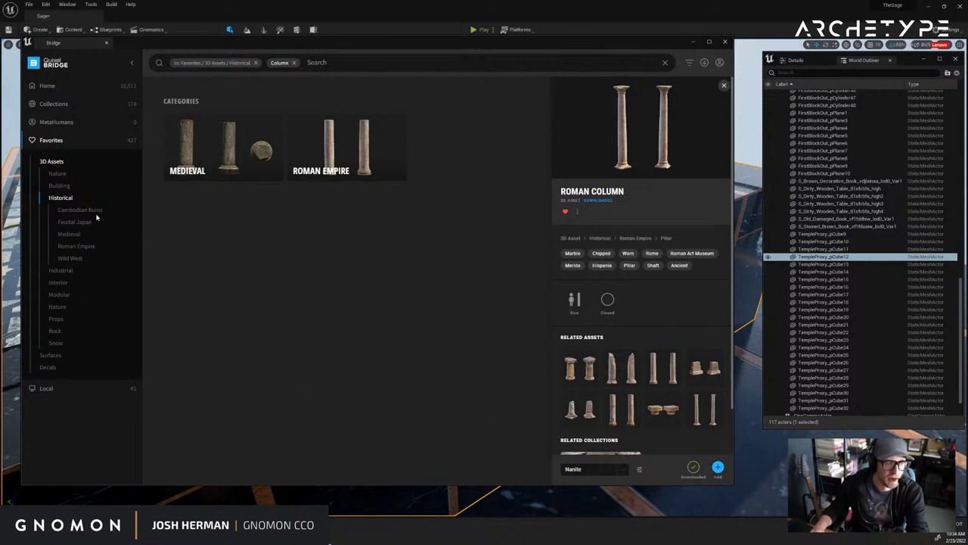
# Close the Roman Column details and list all favorited historical 3D assets without the Column search term.
pyautogui.click(725, 86)
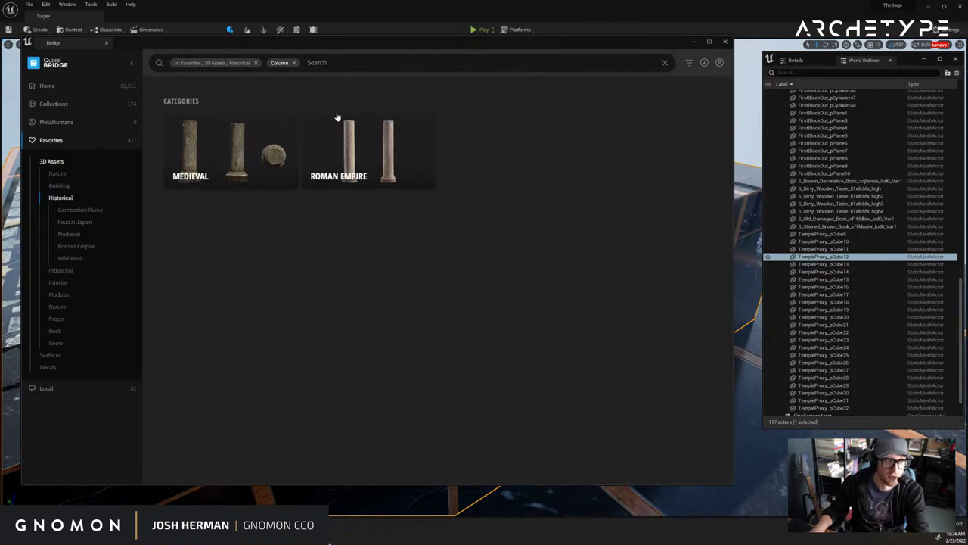
pyautogui.click(294, 62)
pyautogui.click(251, 98)
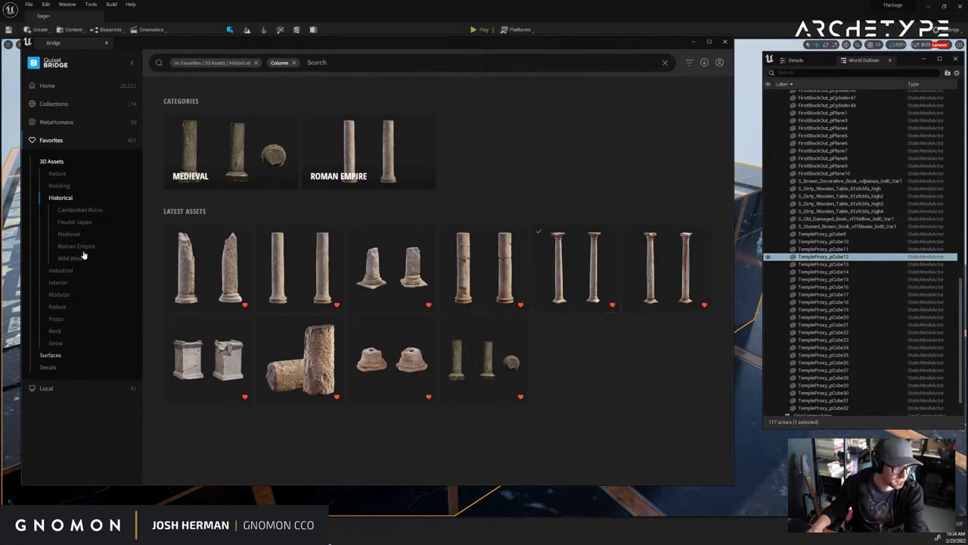
pyautogui.click(59, 174)
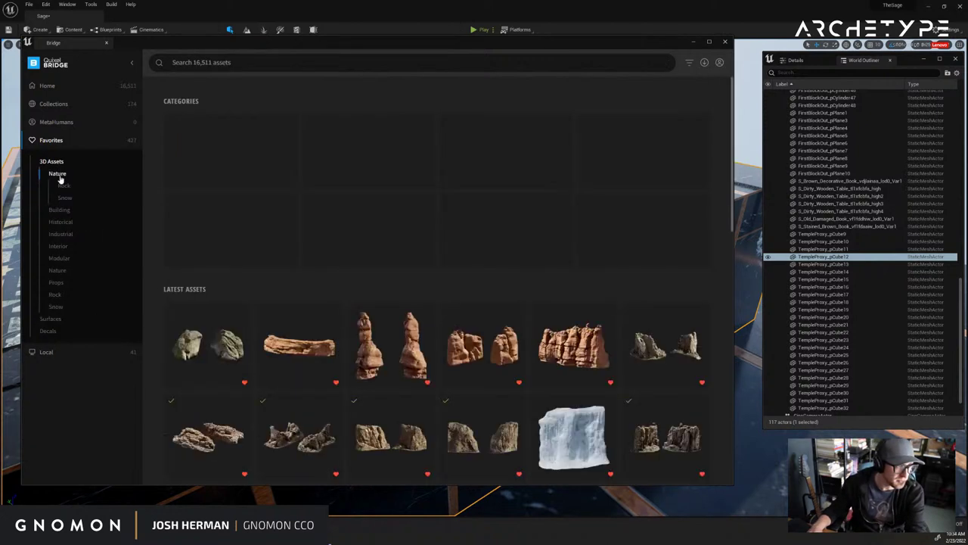
pyautogui.click(65, 186)
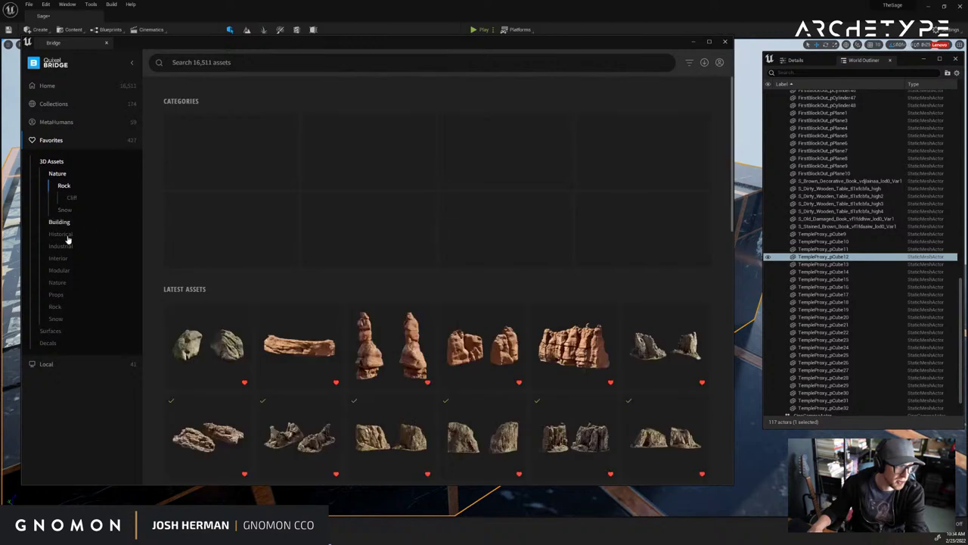
pyautogui.click(60, 221)
# Download two Roman Statue assets and the framed Castle Stairs asset from the historical favorites at Nanite quality.
pyautogui.scroll(-4, 172, 318)
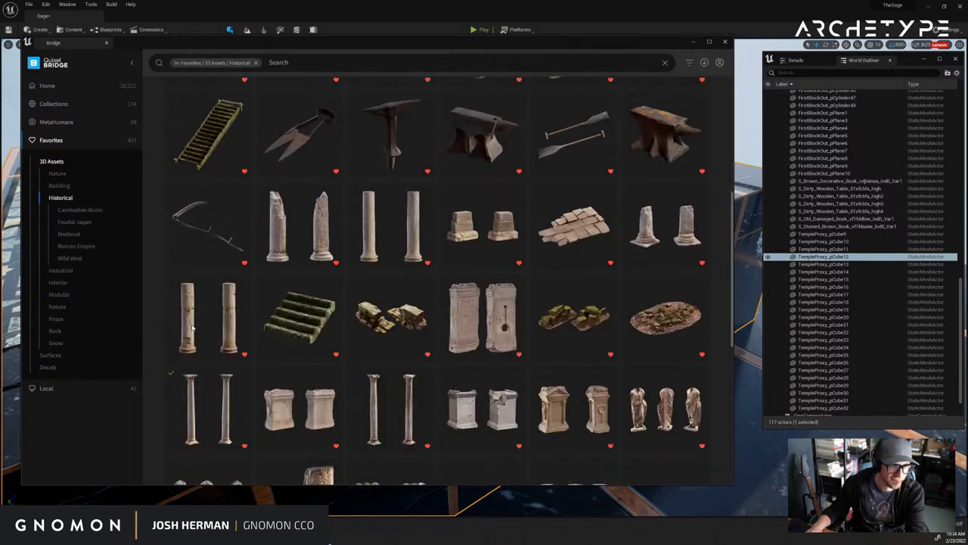
pyautogui.scroll(-8, 275, 319)
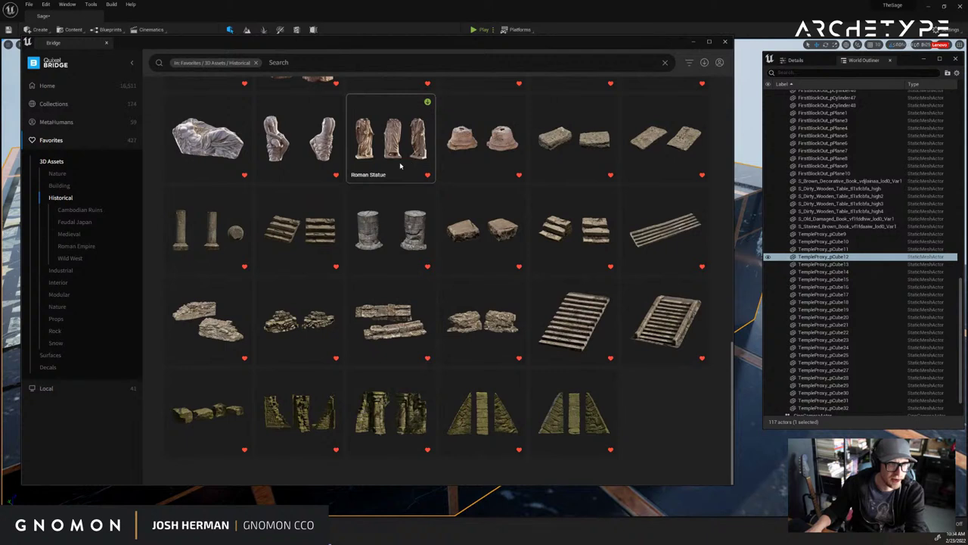
pyautogui.scroll(1, 401, 166)
pyautogui.click(303, 170)
pyautogui.click(696, 468)
pyautogui.click(419, 128)
pyautogui.click(695, 468)
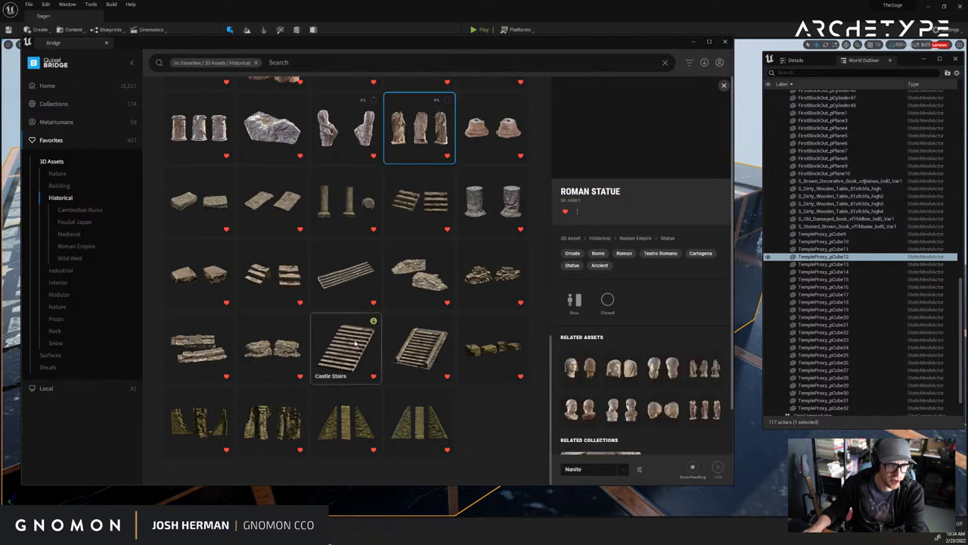
pyautogui.click(419, 348)
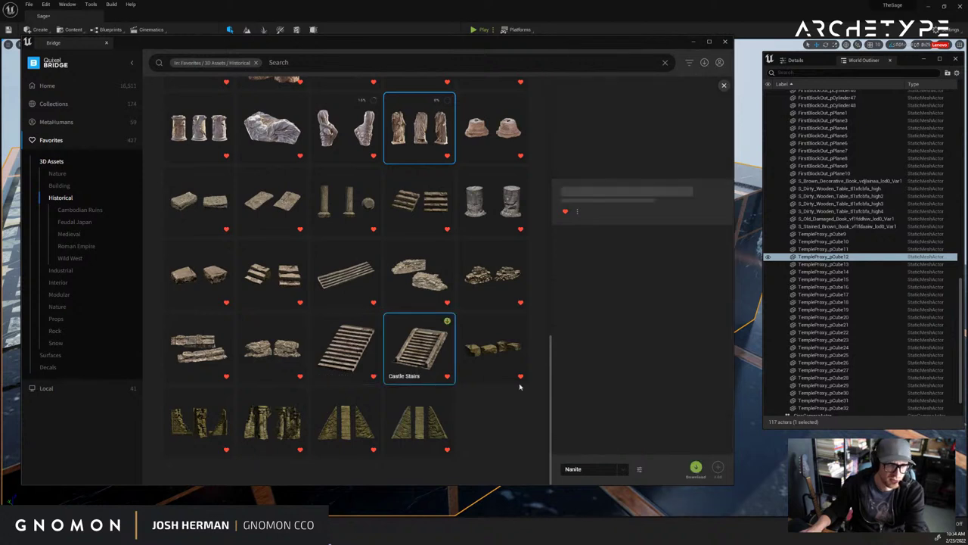
pyautogui.click(695, 467)
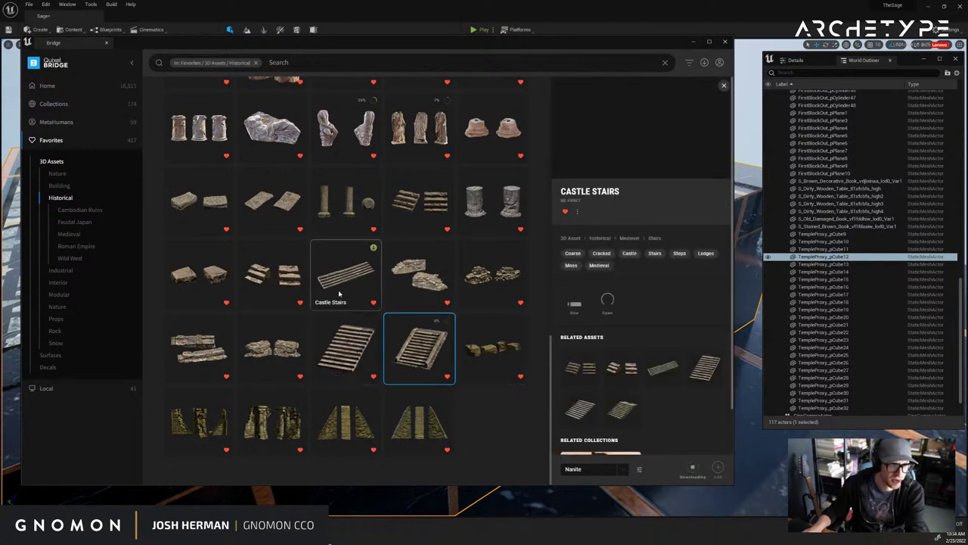
# Switch to the favorited Building 3D assets and download the Wooden Post at Nanite quality.
pyautogui.scroll(3, 348, 333)
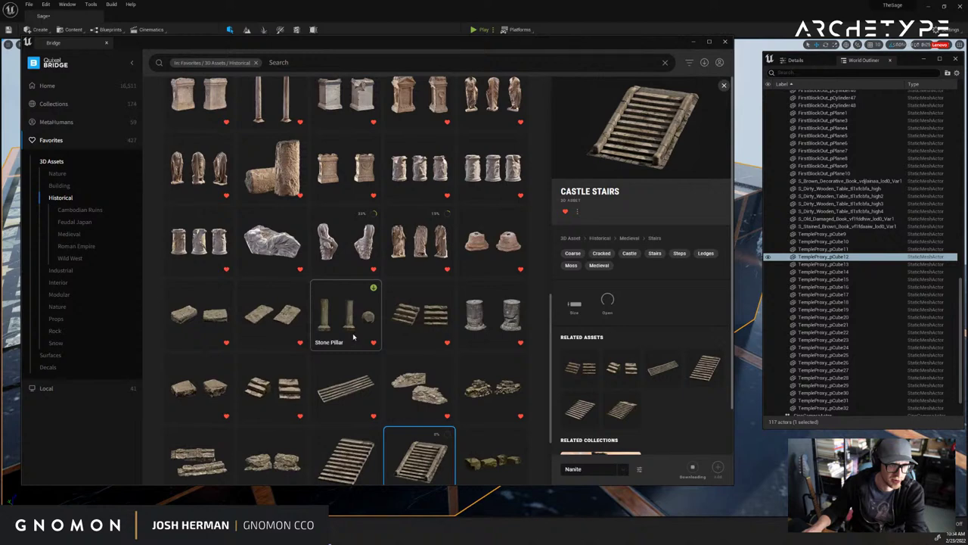
pyautogui.scroll(3, 352, 337)
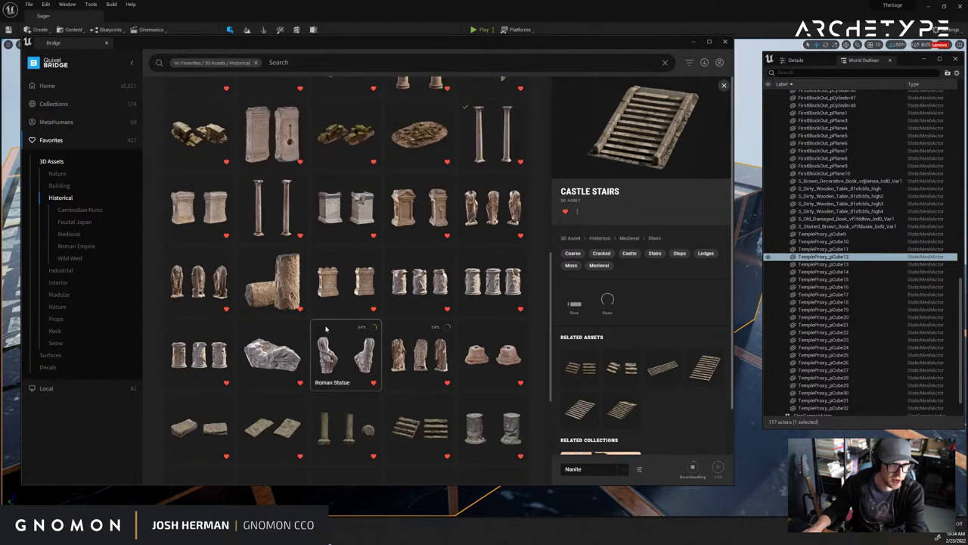
pyautogui.scroll(10, 327, 331)
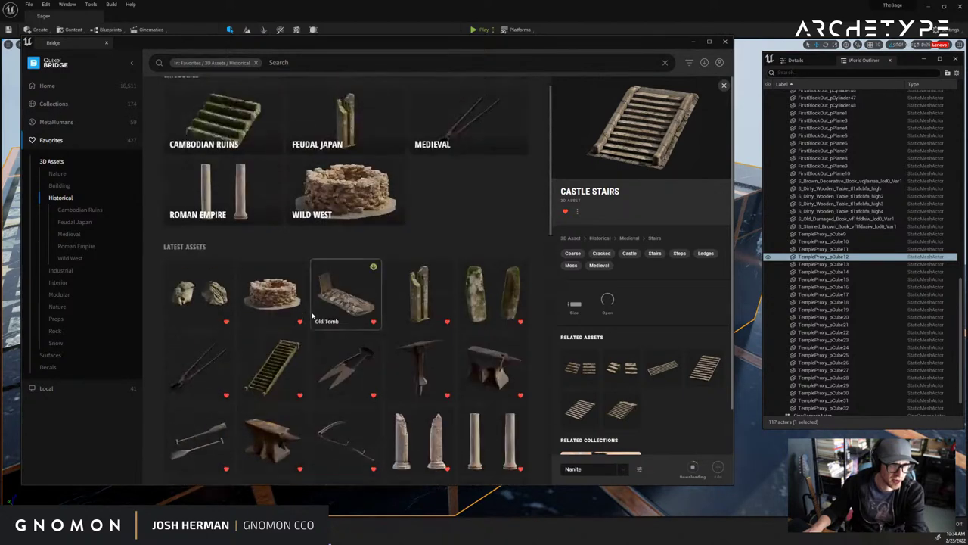
pyautogui.scroll(1, 311, 316)
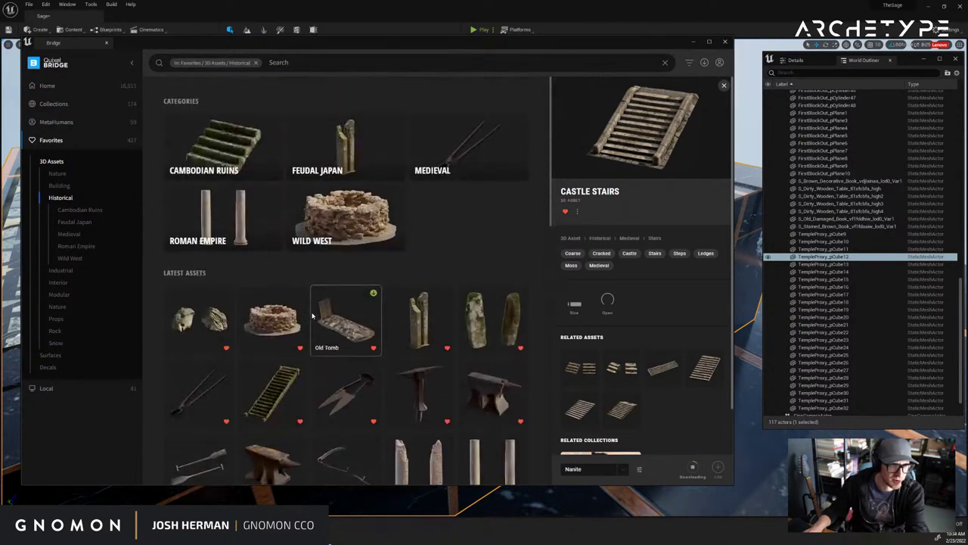
pyautogui.click(61, 186)
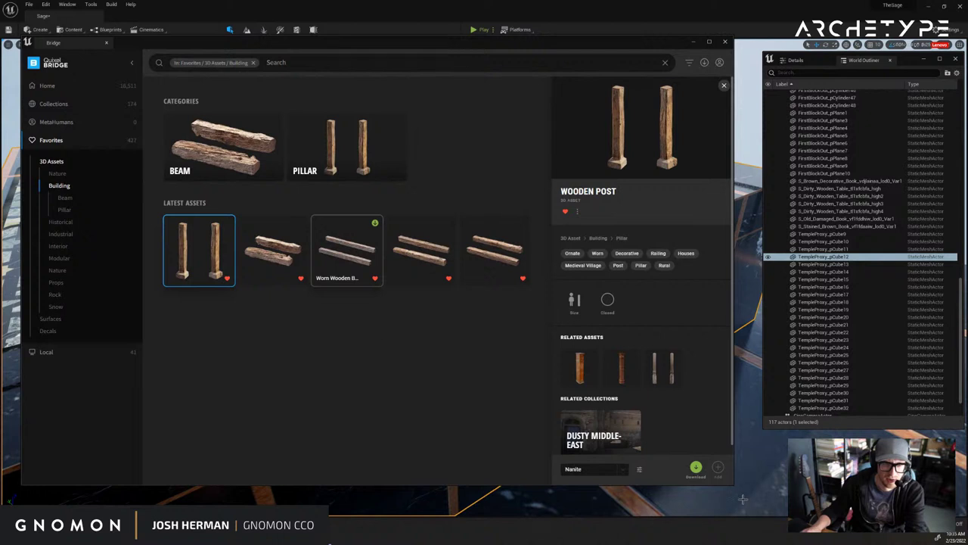
pyautogui.click(695, 466)
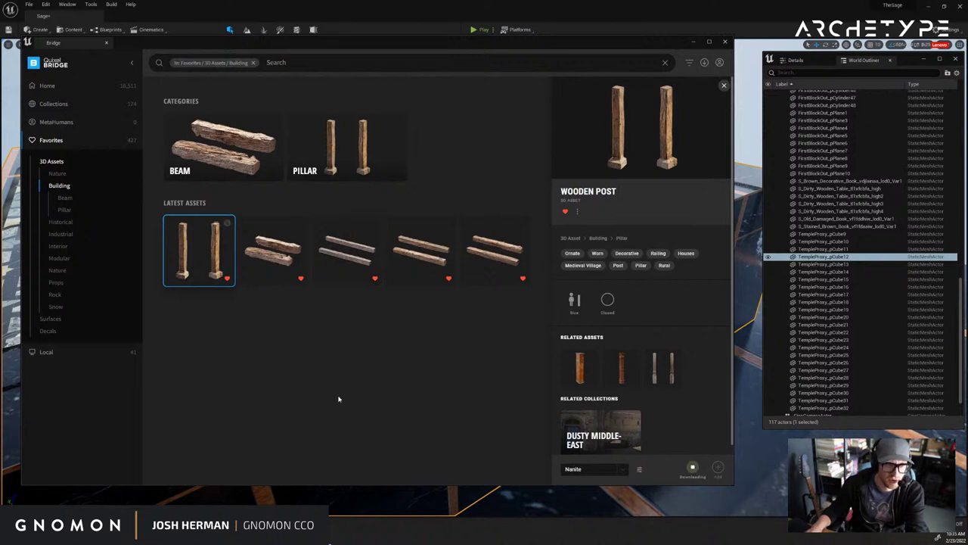
# Compare the favorited Worn Wooden Beam assets and download the third of the four at Nanite quality.
pyautogui.click(282, 252)
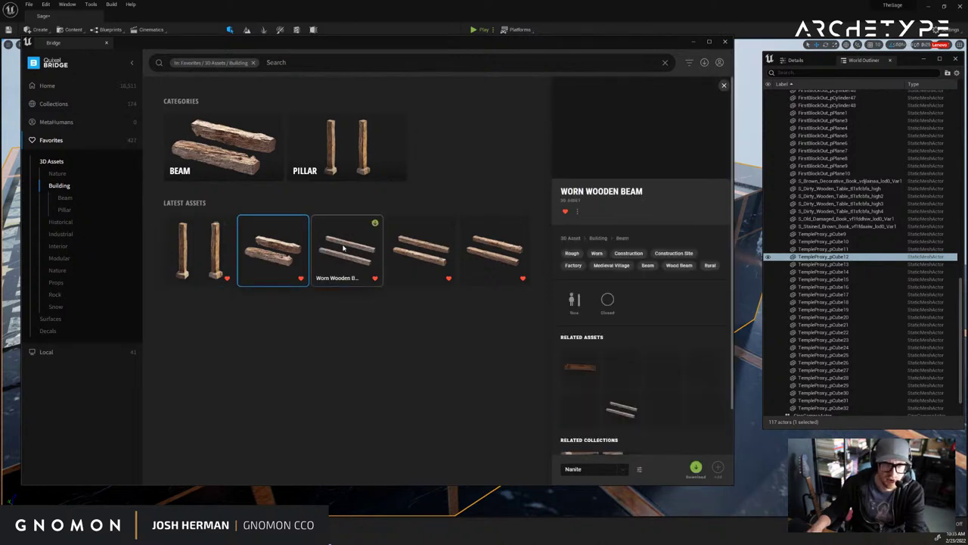
pyautogui.click(404, 253)
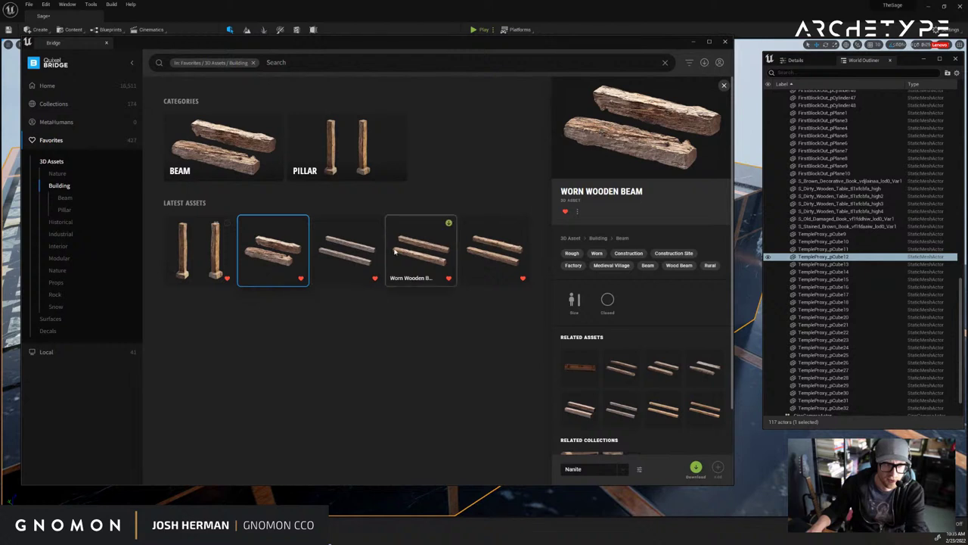
pyautogui.click(272, 250)
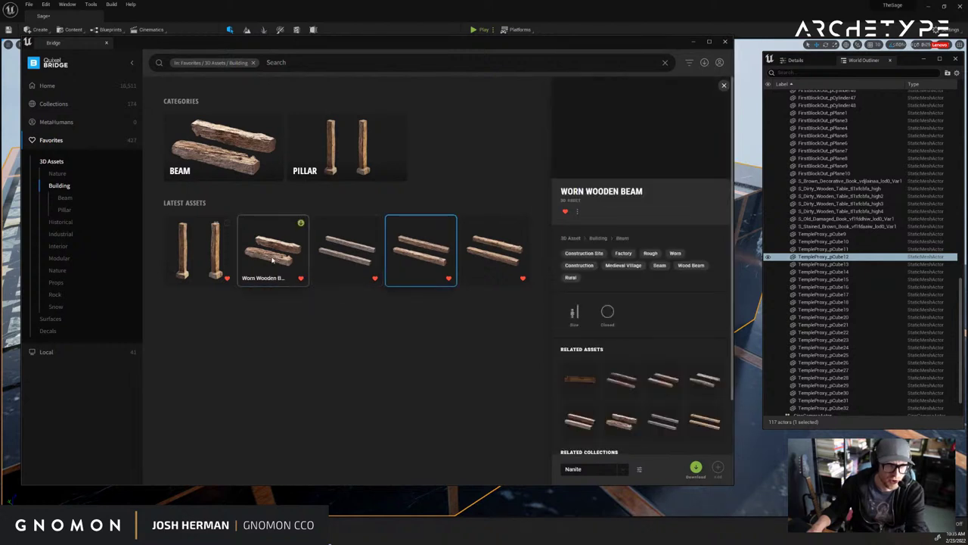
pyautogui.click(351, 254)
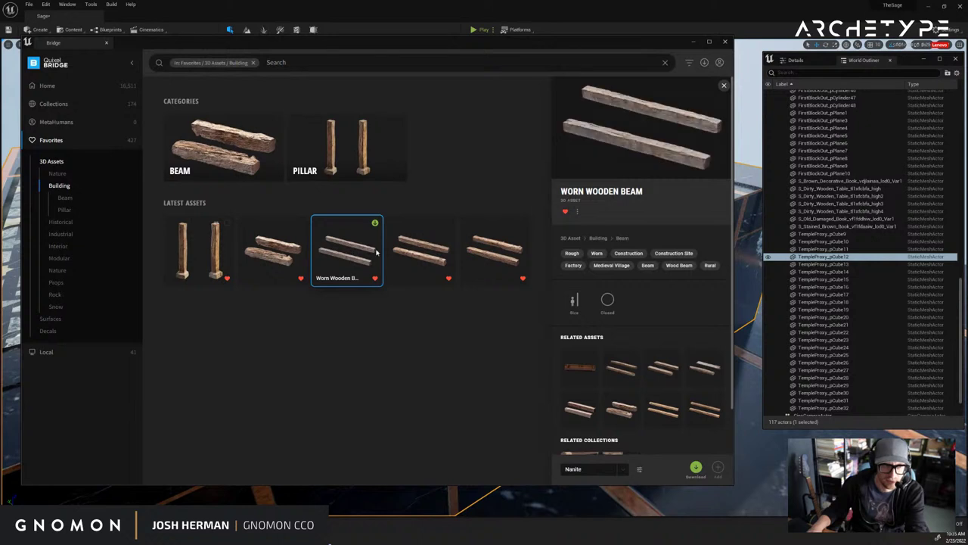
pyautogui.click(420, 253)
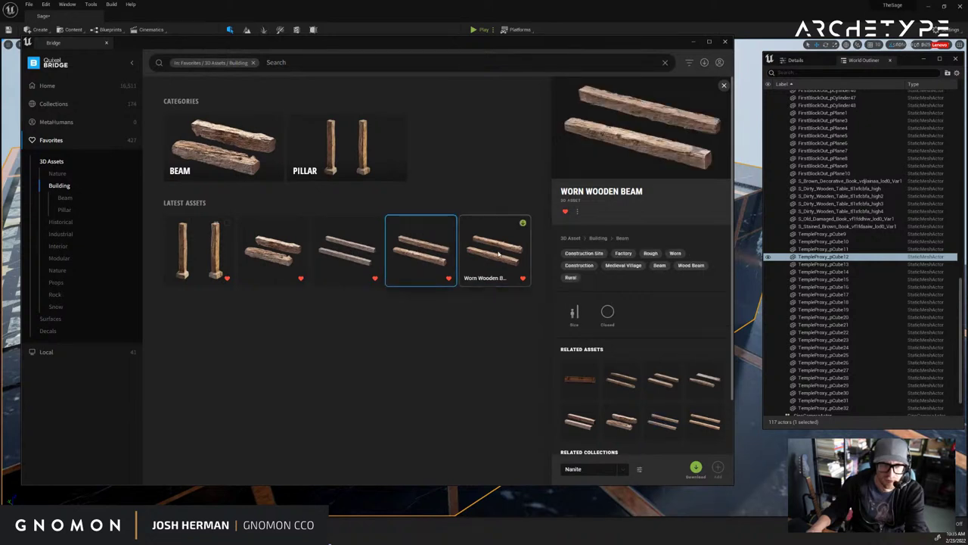
pyautogui.press('Right')
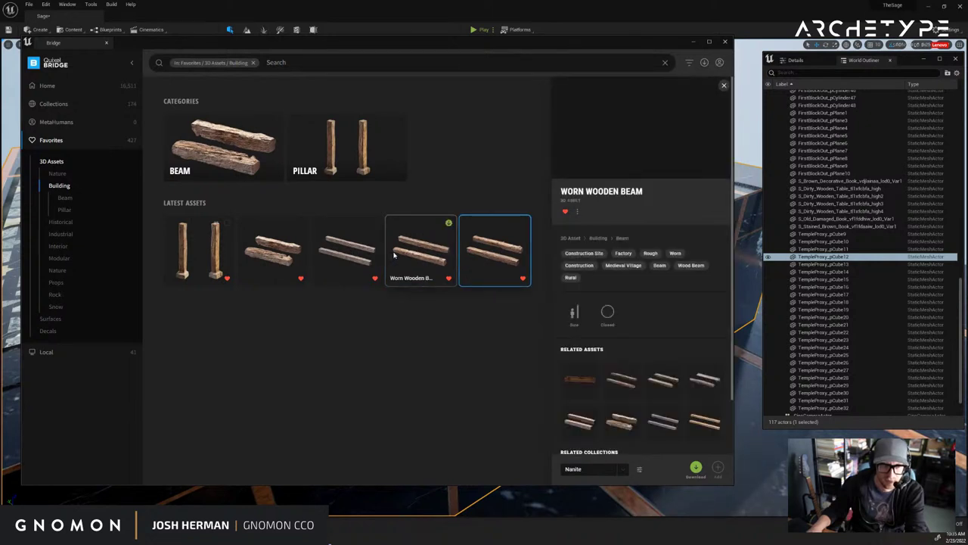
pyautogui.click(414, 250)
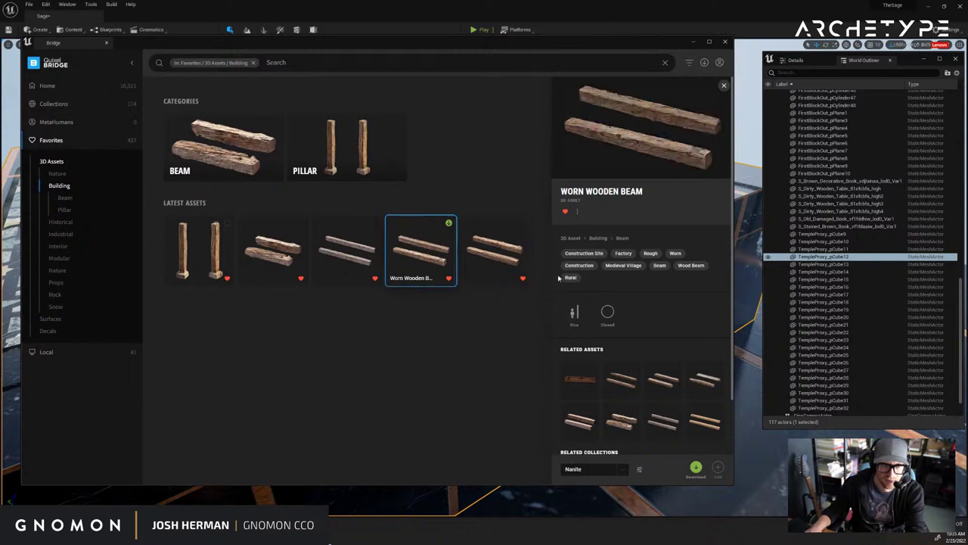
pyautogui.click(695, 468)
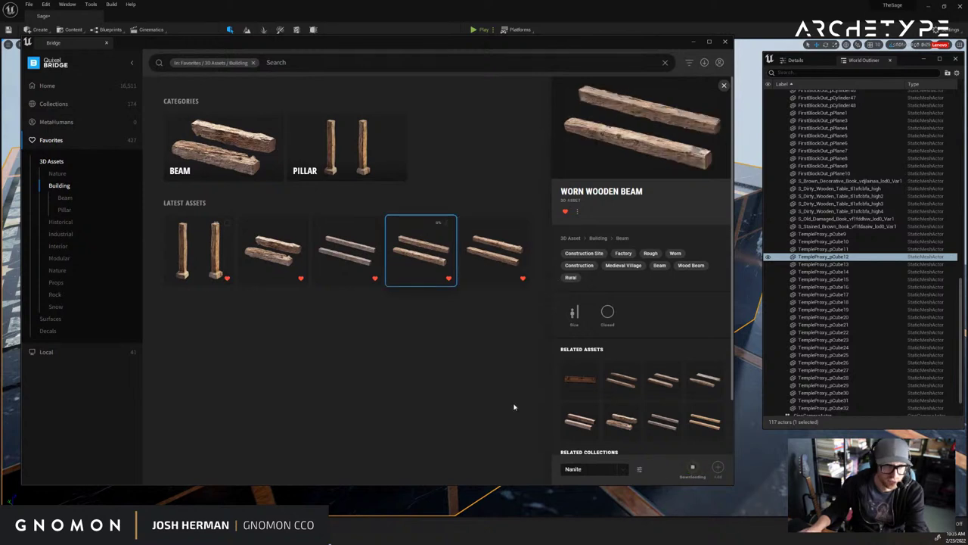
# Look through the favorited Historical and Industrial 3D assets for more temple pieces.
pyautogui.click(71, 235)
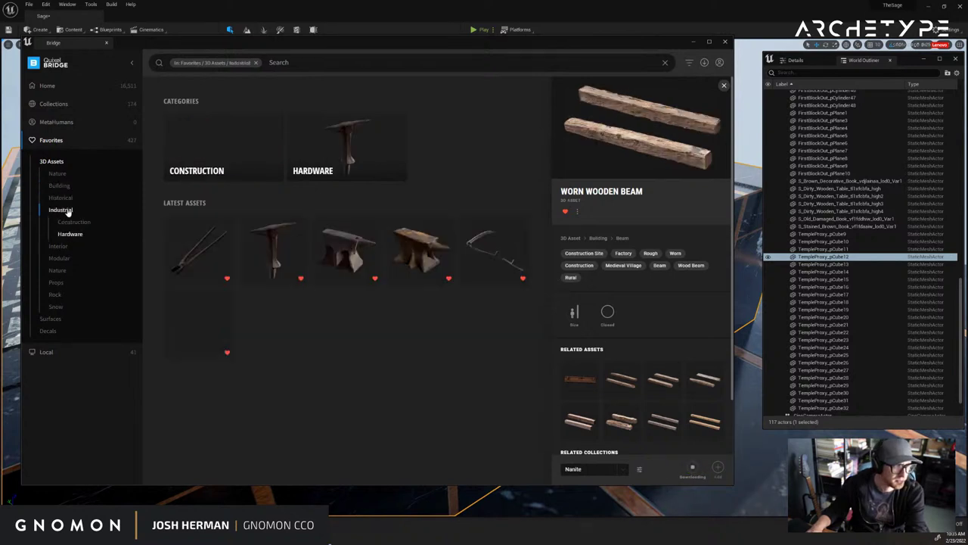
pyautogui.click(62, 198)
pyautogui.scroll(-2, 173, 353)
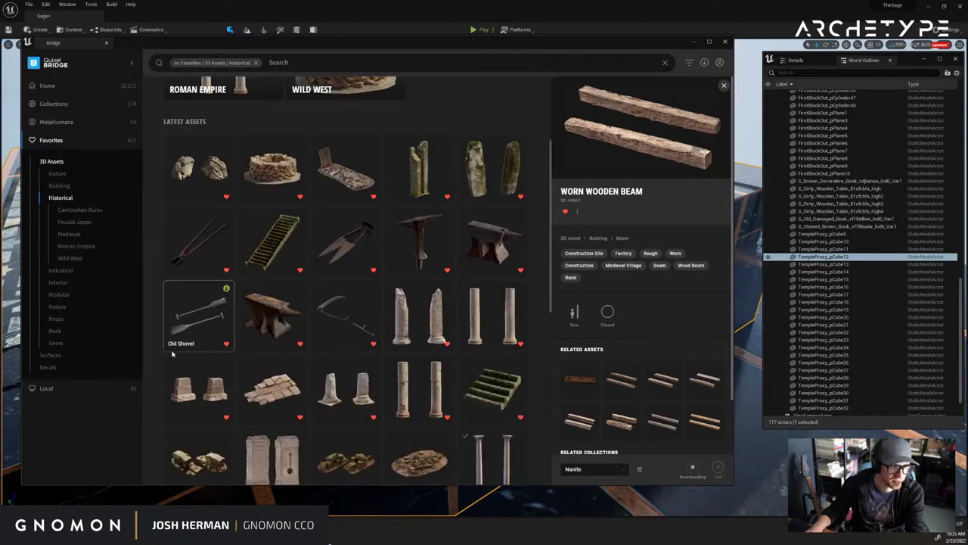
pyautogui.scroll(-5, 173, 353)
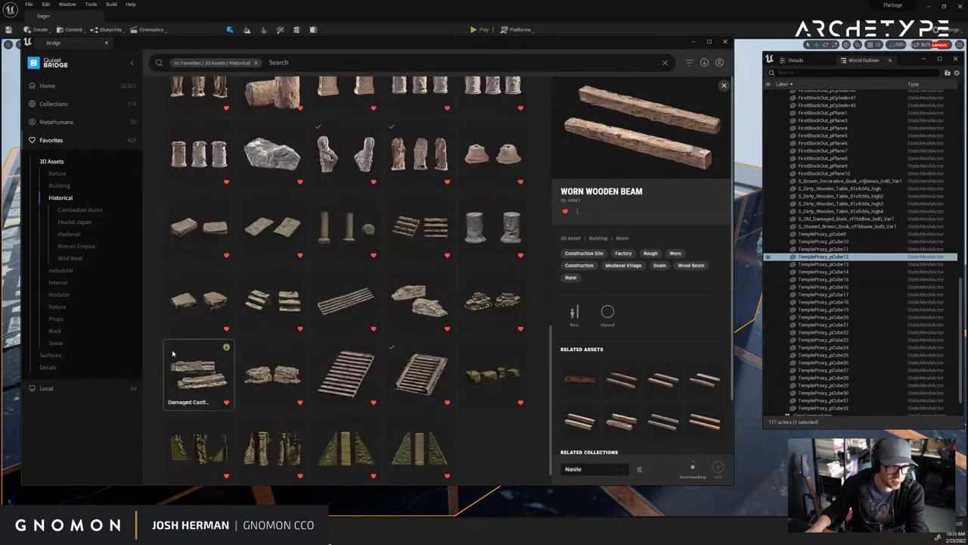
pyautogui.scroll(-1, 172, 353)
pyautogui.click(63, 272)
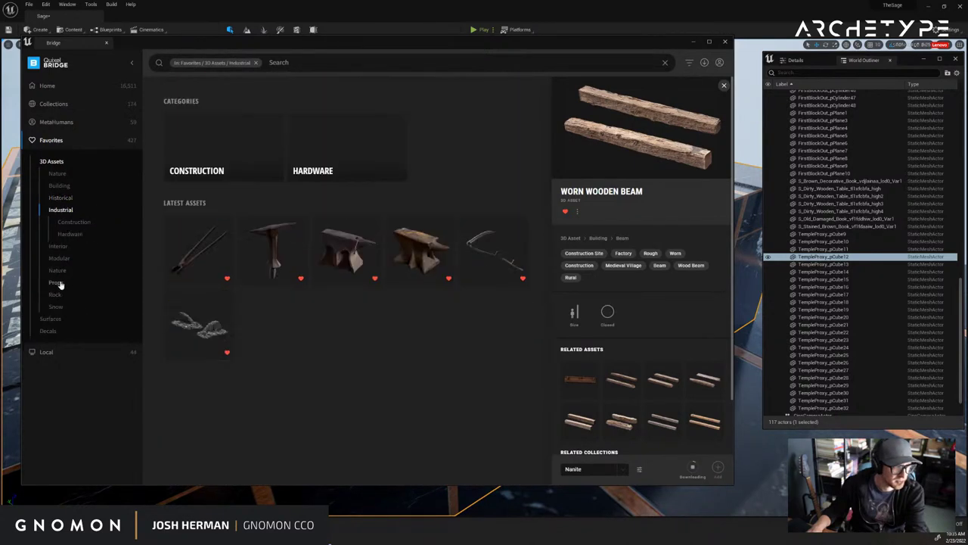
# From the favorited Interior 3D assets, download the Modular Wooden Staircase, Modular Wooden Ceiling and Modular Interior Corner Wall at Nanite quality.
pyautogui.click(58, 246)
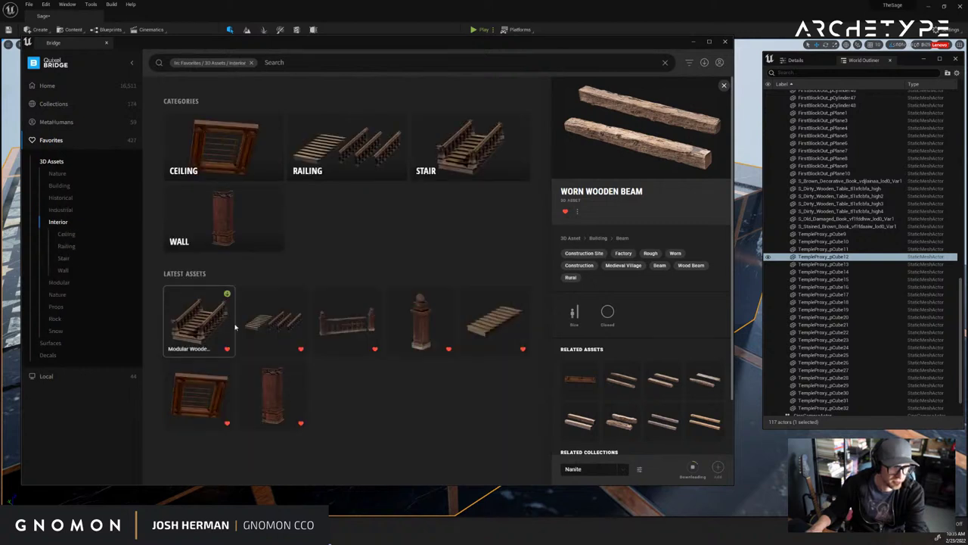
pyautogui.click(225, 325)
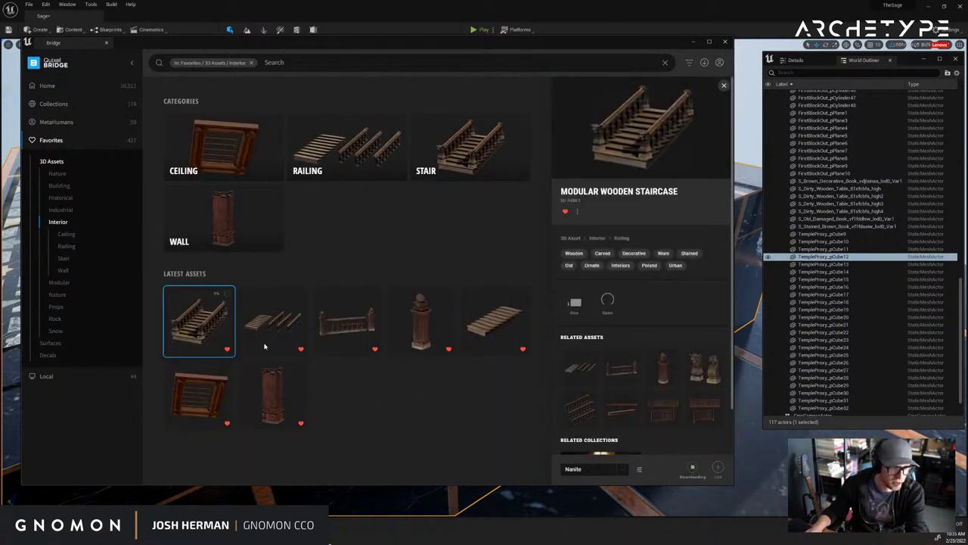
pyautogui.click(203, 393)
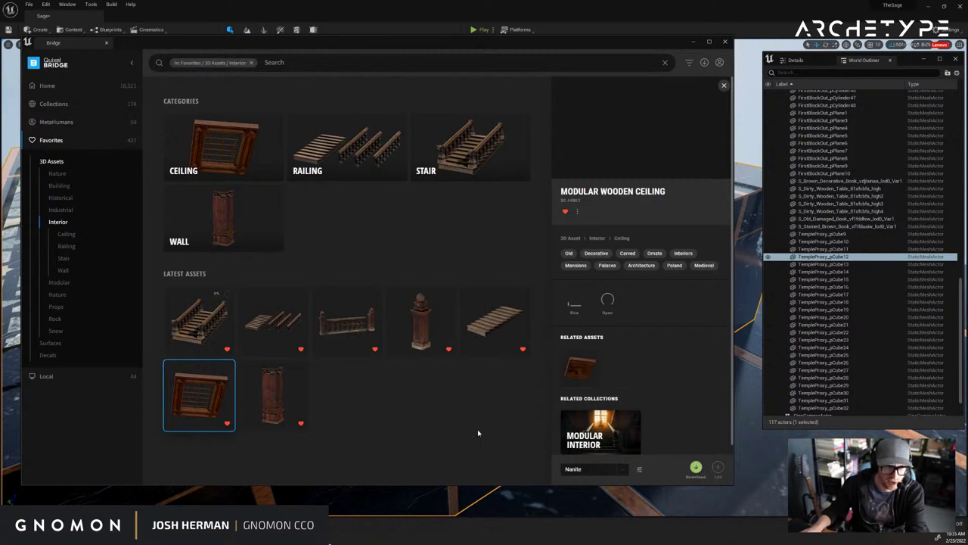
pyautogui.click(272, 393)
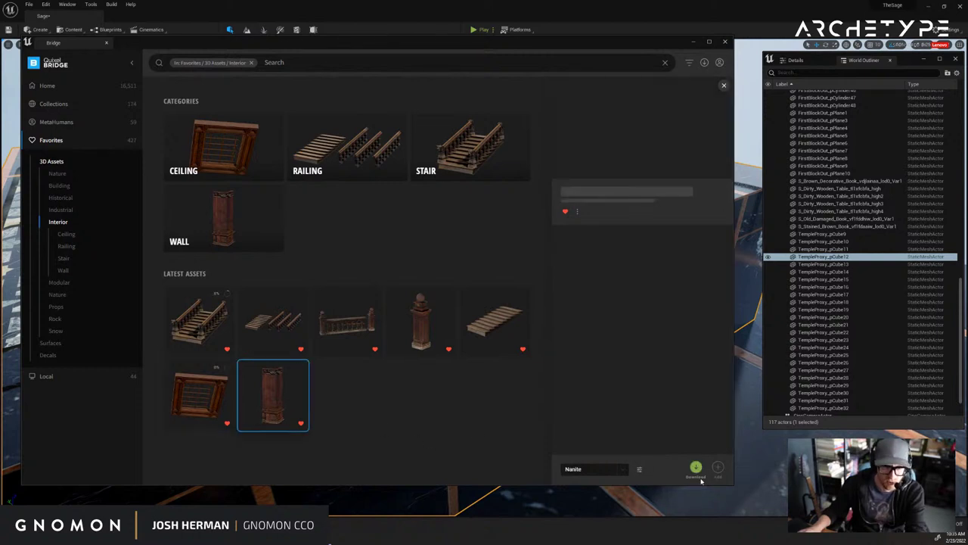
pyautogui.click(694, 466)
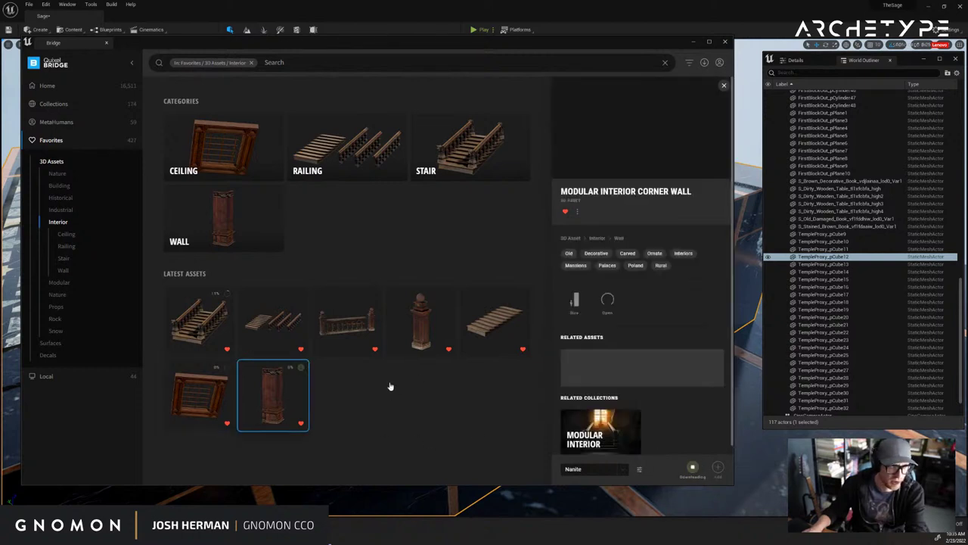
# Switch the favorites to Surfaces and look through the whole list of favorited surface materials.
pyautogui.click(251, 63)
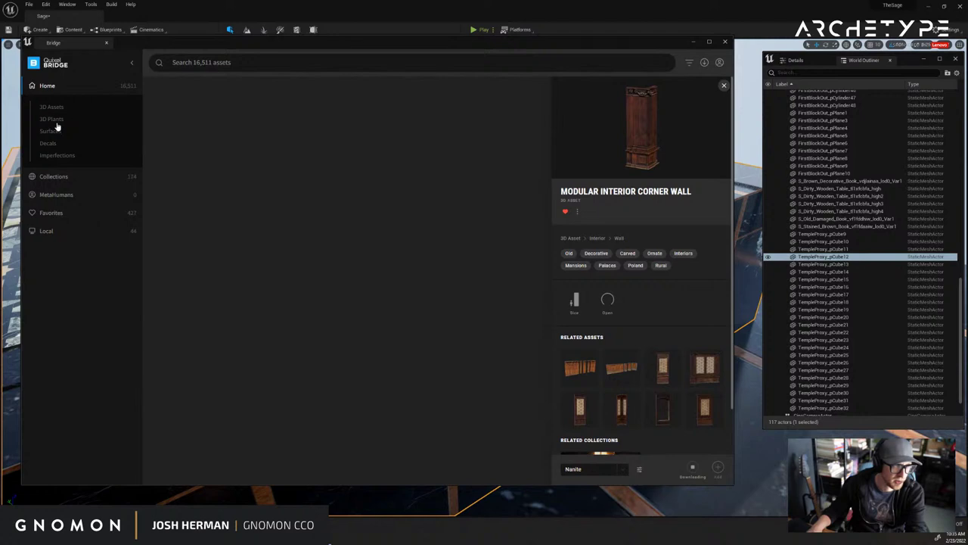
pyautogui.click(55, 213)
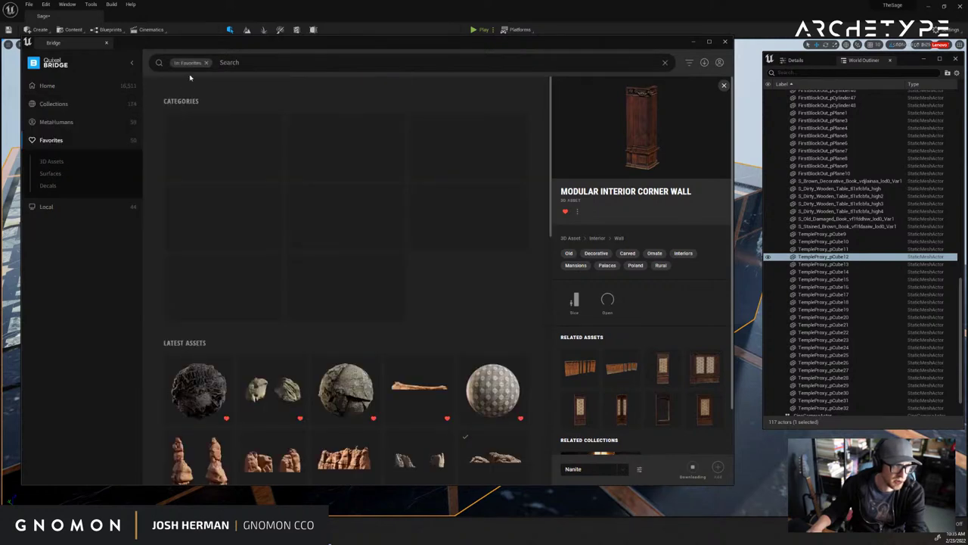
pyautogui.click(50, 173)
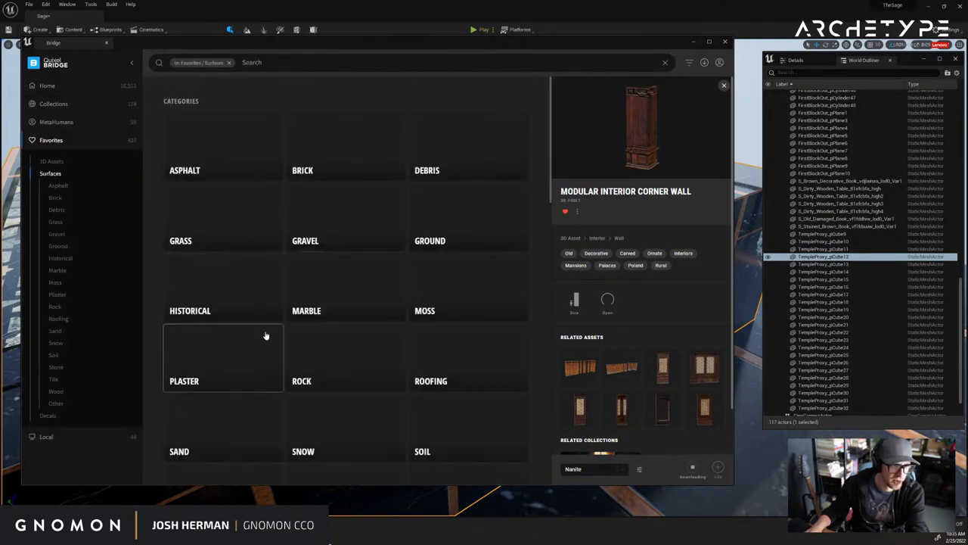
pyautogui.scroll(-10, 266, 335)
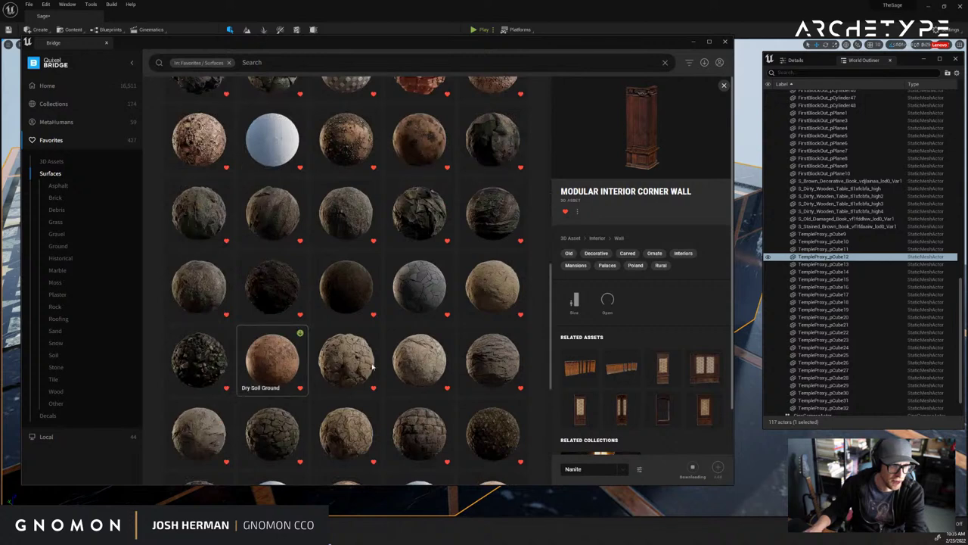
pyautogui.scroll(4, 366, 366)
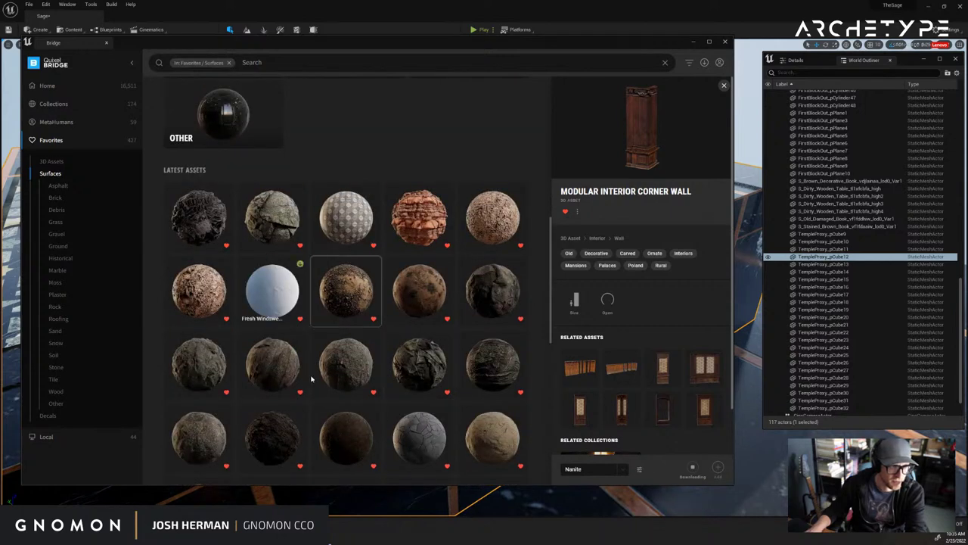
pyautogui.scroll(-15, 318, 393)
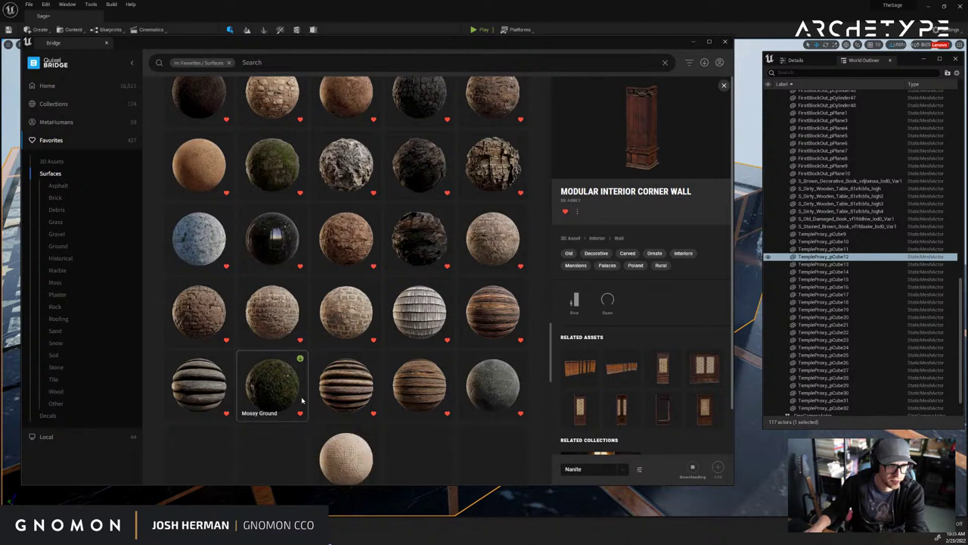
pyautogui.scroll(-10, 301, 401)
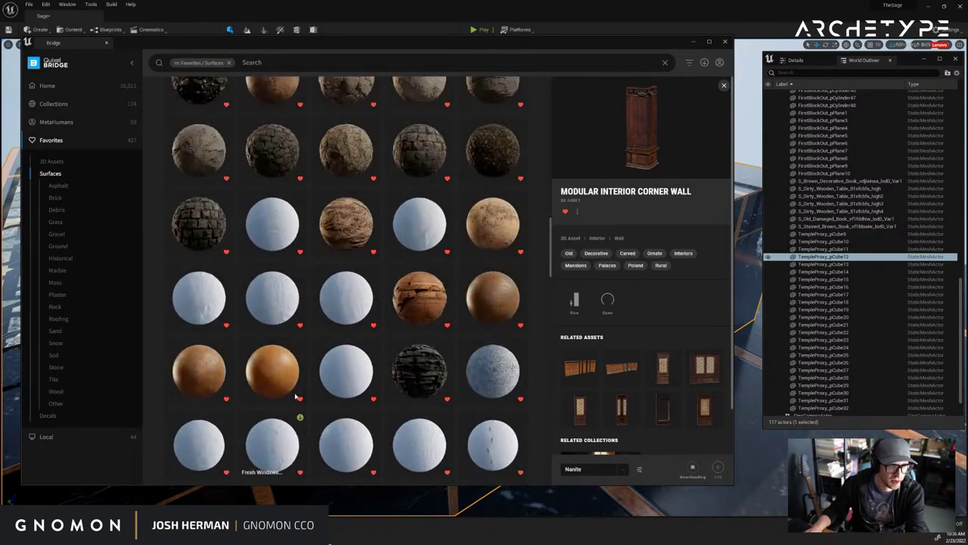
pyautogui.scroll(20, 297, 397)
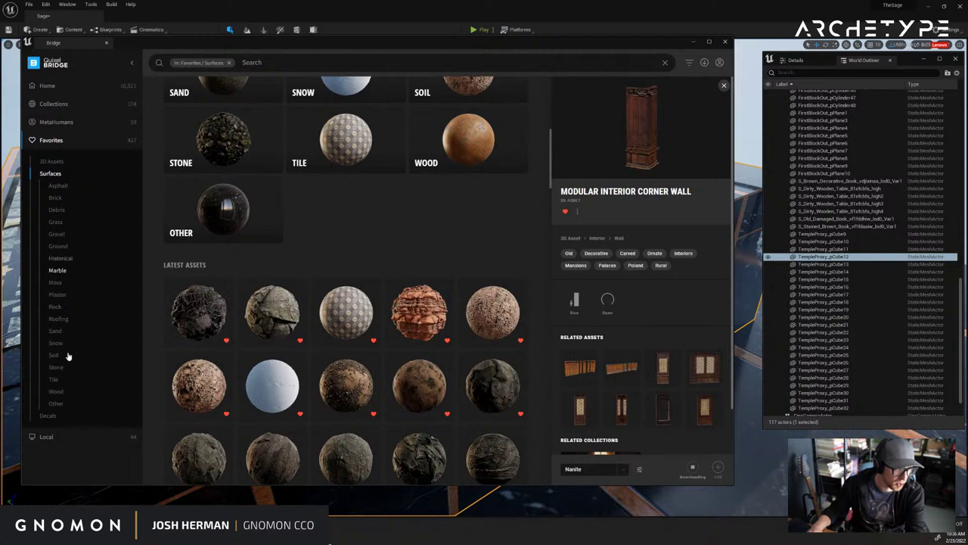
# Filter the favorited surfaces to Wood and download the first two Worn Herringbone Parquet materials at Highest Quality.
pyautogui.click(59, 392)
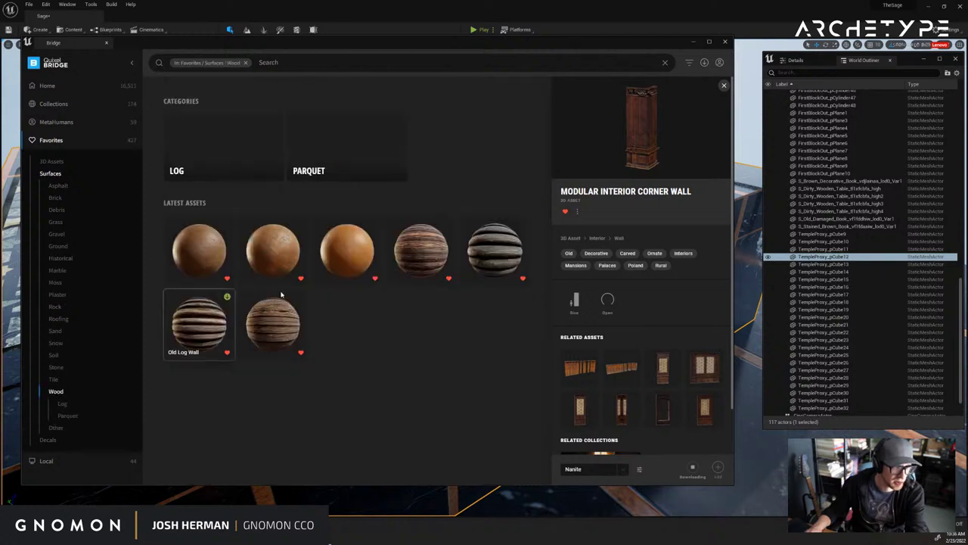
pyautogui.click(193, 243)
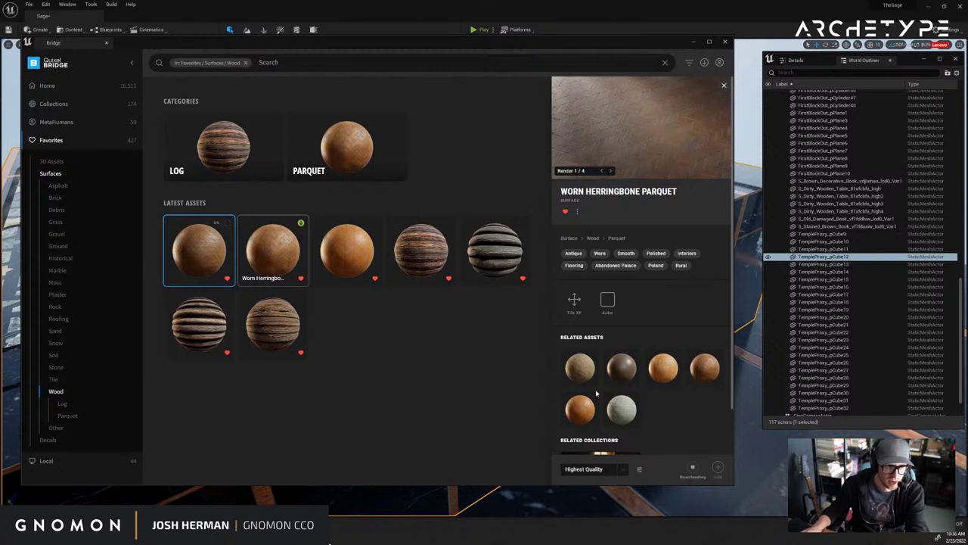
pyautogui.click(272, 249)
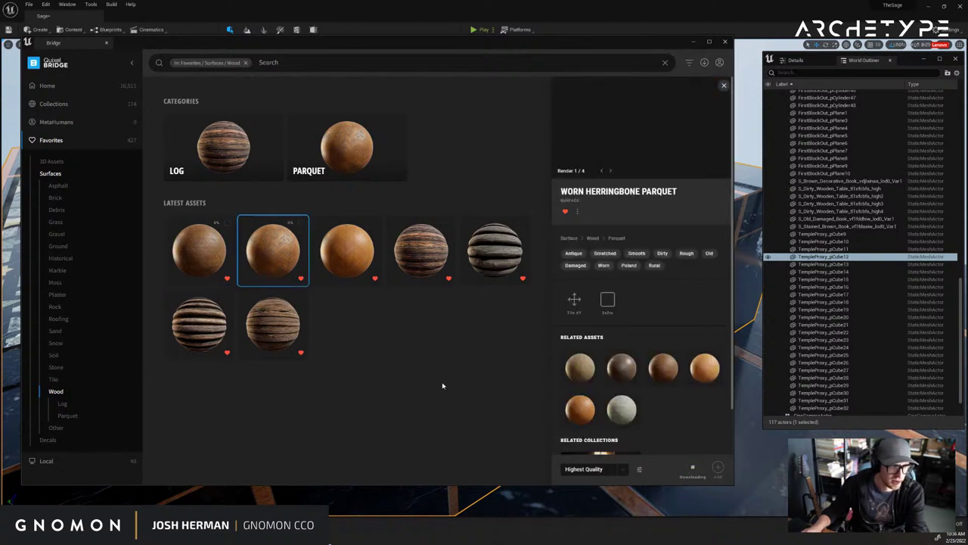
# Clear the favorites filter and list the locally downloaded Megascans assets.
pyautogui.click(65, 140)
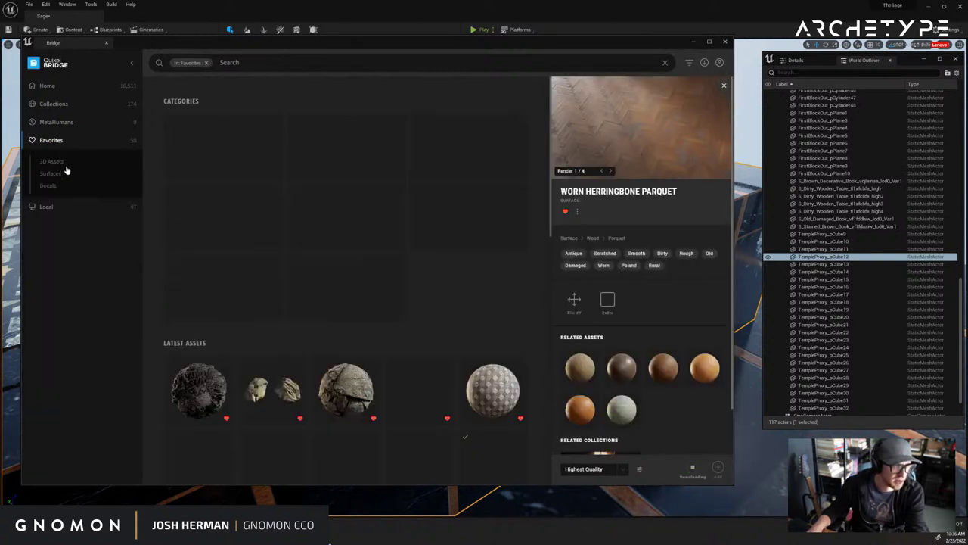
pyautogui.click(207, 64)
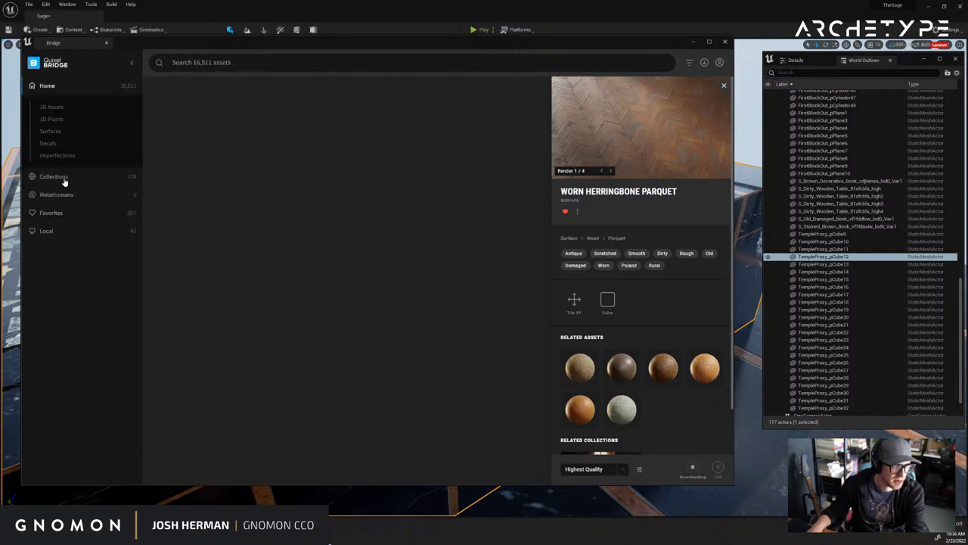
pyautogui.click(47, 231)
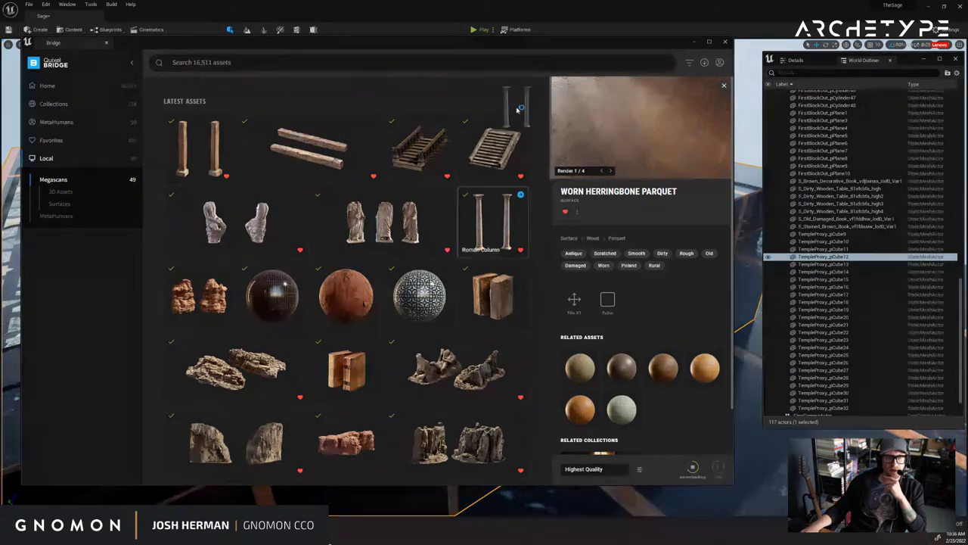
# Inspect the downloaded Roman Column and both Roman Statue assets, moving the Bridge window to uncover part of the viewport.
pyautogui.click(490, 222)
pyautogui.moveTo(532, 44); pyautogui.dragTo(580, 49)
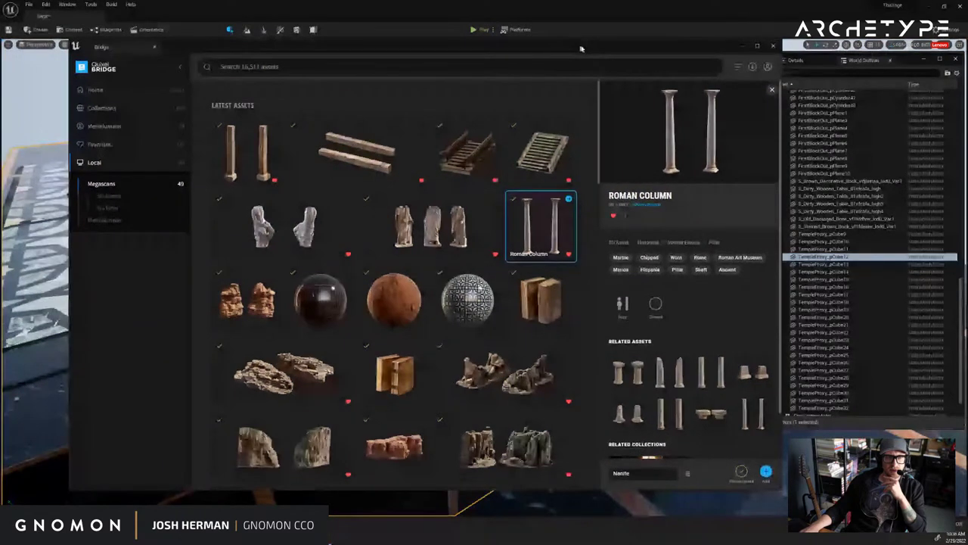
pyautogui.click(467, 216)
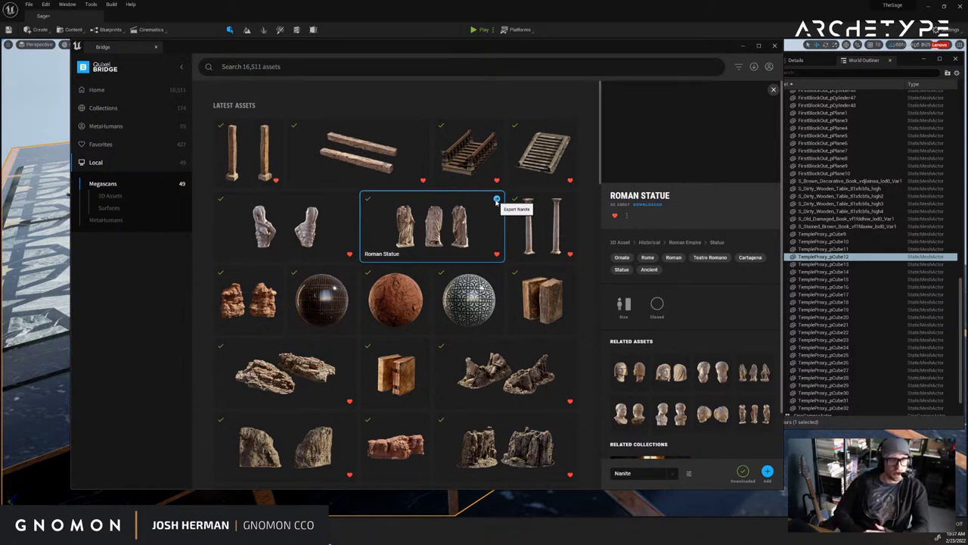
pyautogui.click(302, 219)
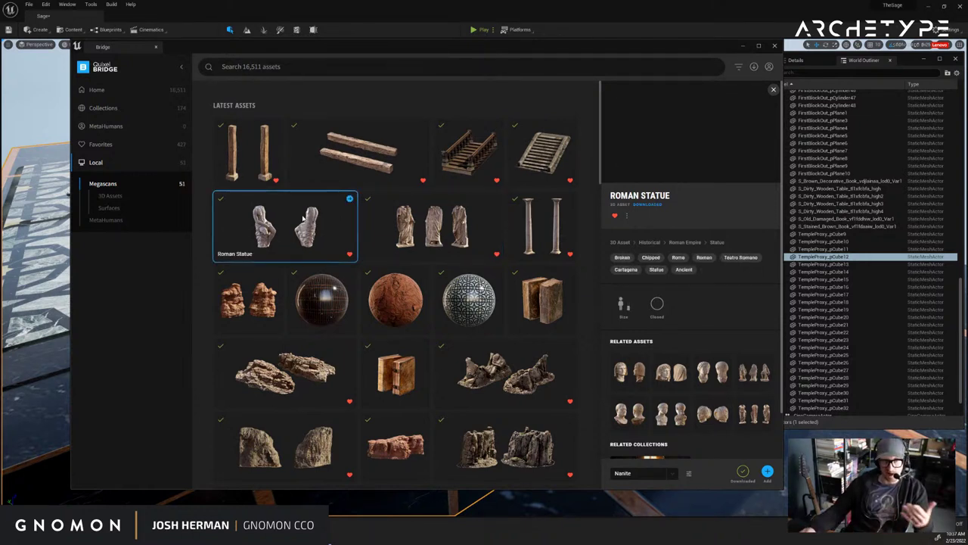
pyautogui.click(397, 219)
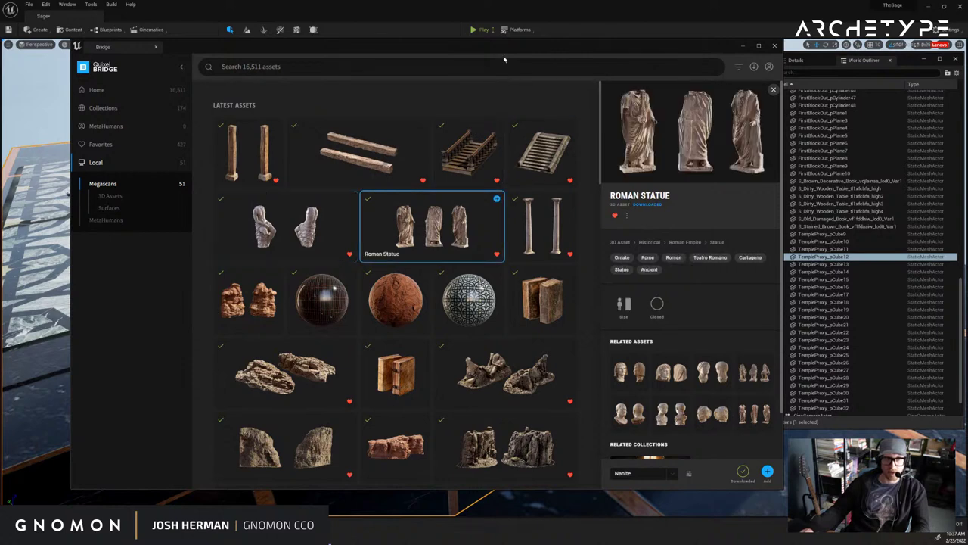
# Move the Bridge window off the viewport and show the project's Massive Nordic Coastal Cliff asset folder.
pyautogui.moveTo(499, 48); pyautogui.dragTo(668, 59)
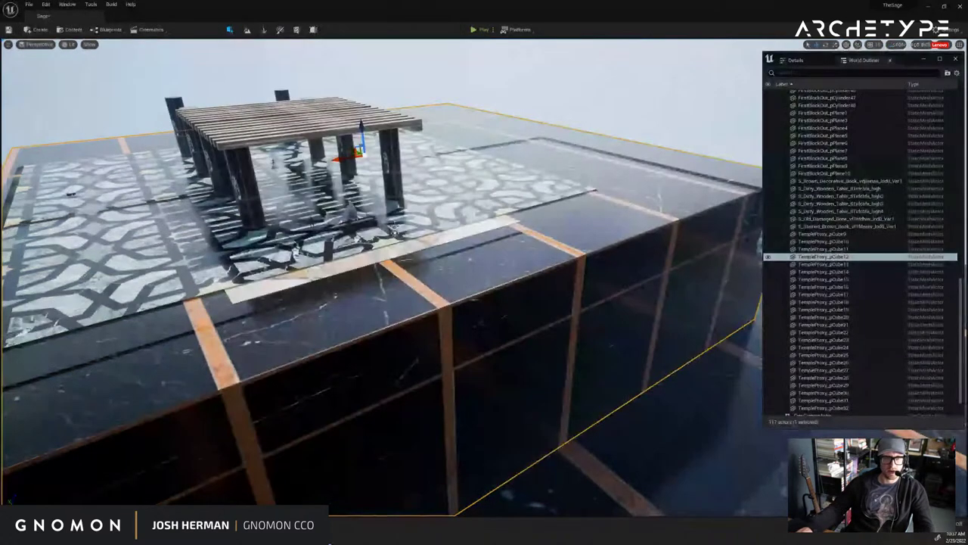
pyautogui.press('e')
pyautogui.hotkey('ctrl', 'space')
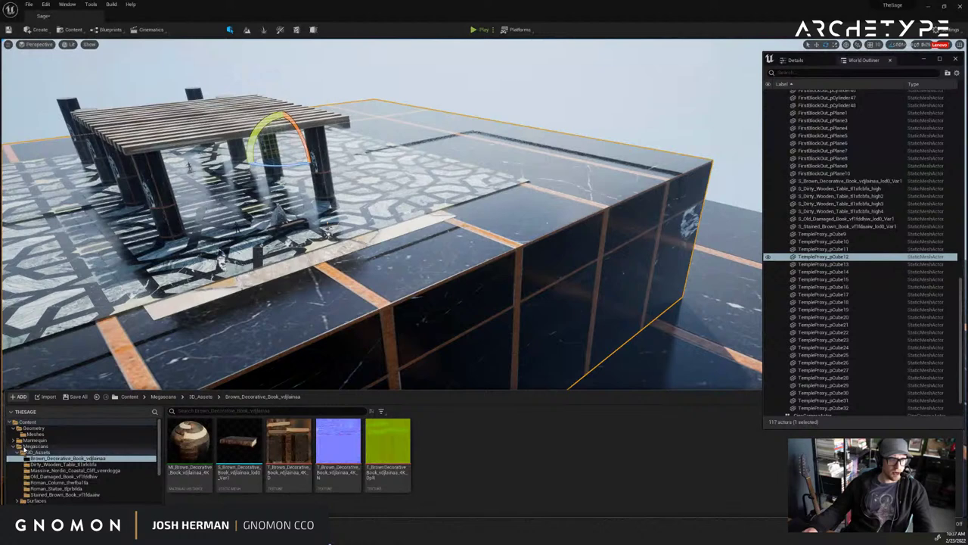
pyautogui.click(64, 470)
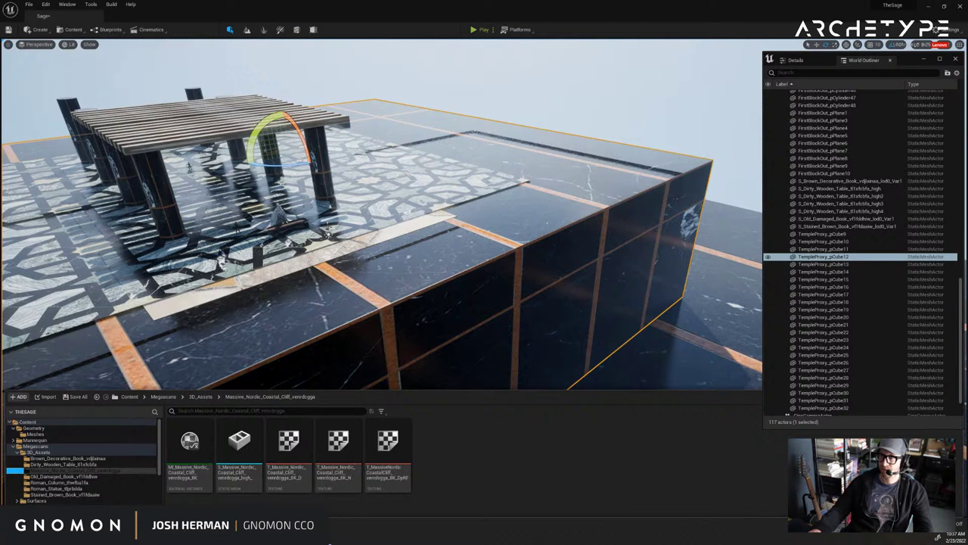
# Place the Roman Column mesh from the Megascans 3D assets at the front edge of the patterned marble floor.
pyautogui.hotkey('ctrl', 'space')
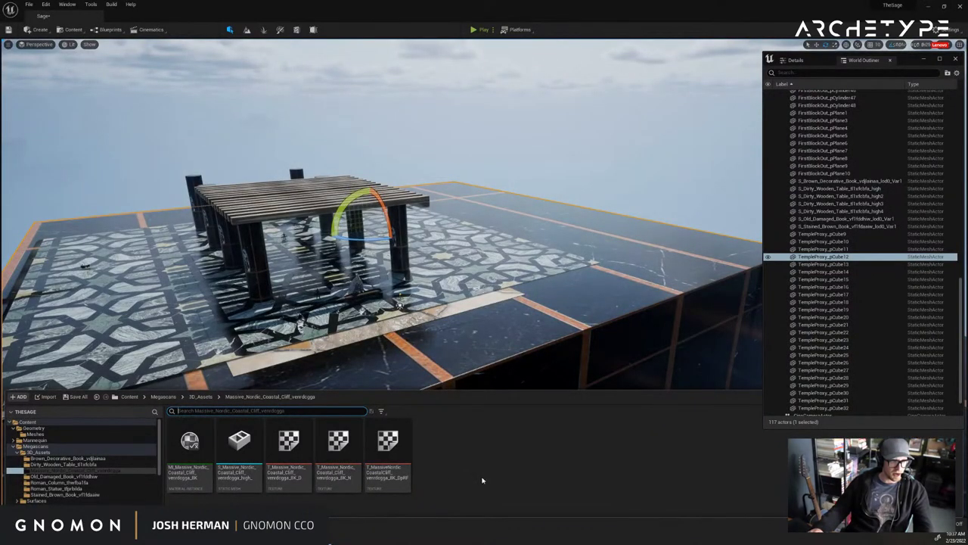
pyautogui.click(60, 482)
pyautogui.click(68, 489)
pyautogui.click(67, 483)
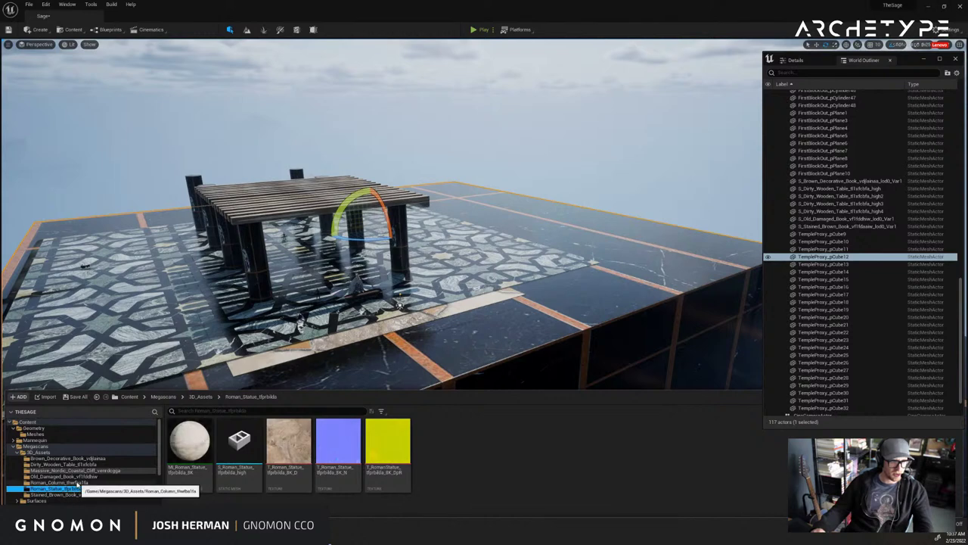
pyautogui.moveTo(229, 461); pyautogui.dragTo(265, 0)
pyautogui.press('r')
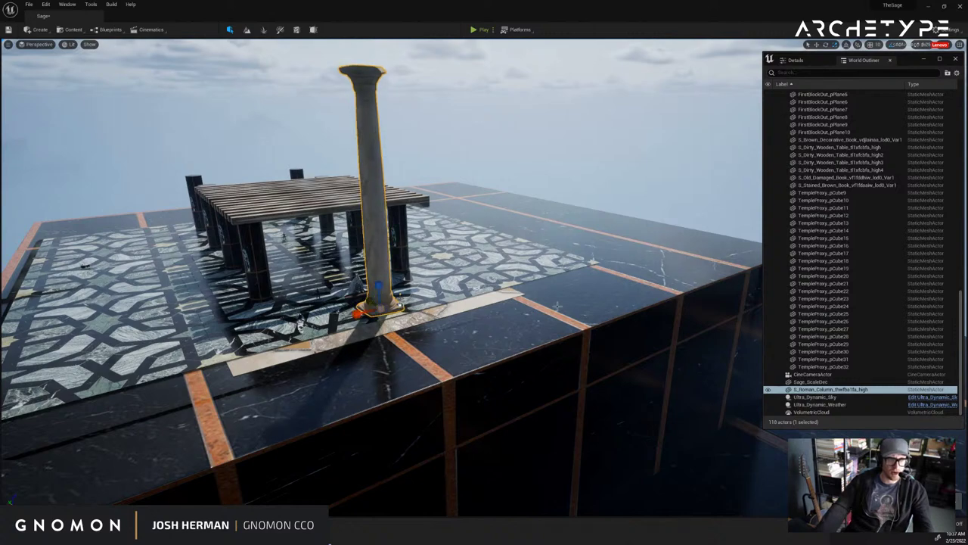
# Compare the Roman column's size and look with the black blockout columns from several angles.
pyautogui.click(581, 146)
pyautogui.moveTo(582, 146); pyautogui.dragTo(722, 123, button='right')
pyautogui.press('w')
pyautogui.moveTo(797, 183); pyautogui.dragTo(932, 131, button='right')
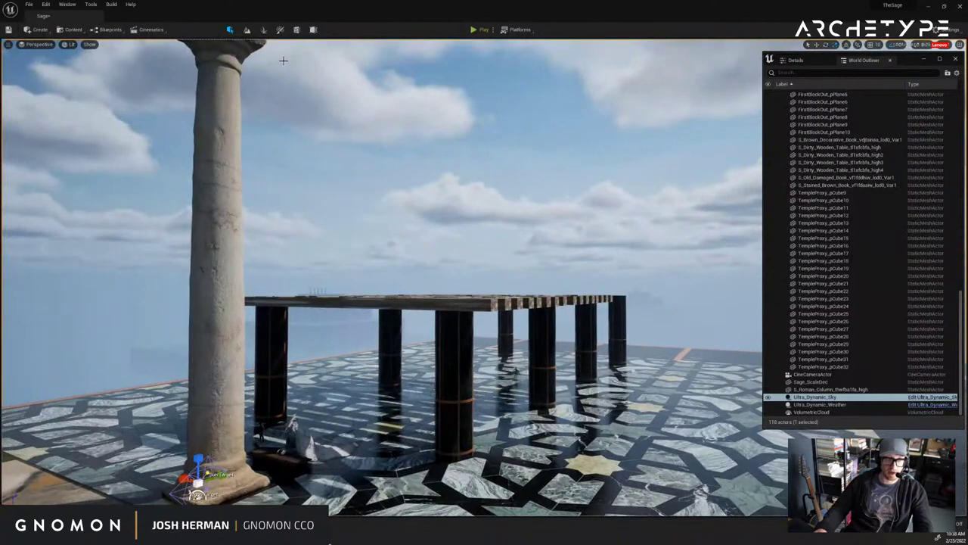
pyautogui.moveTo(234, 111); pyautogui.dragTo(443, 250, button='right')
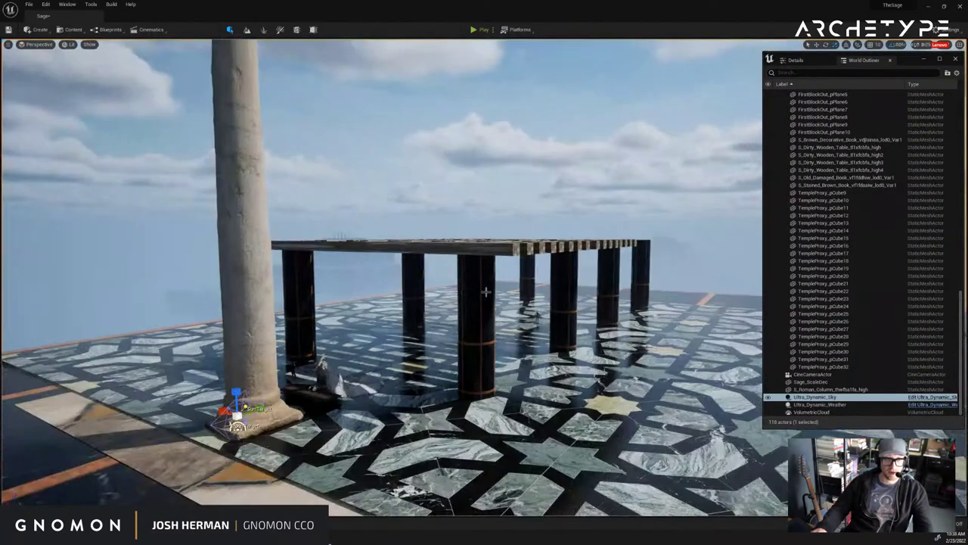
pyautogui.click(473, 285)
pyautogui.moveTo(474, 285); pyautogui.dragTo(621, 201, button='right')
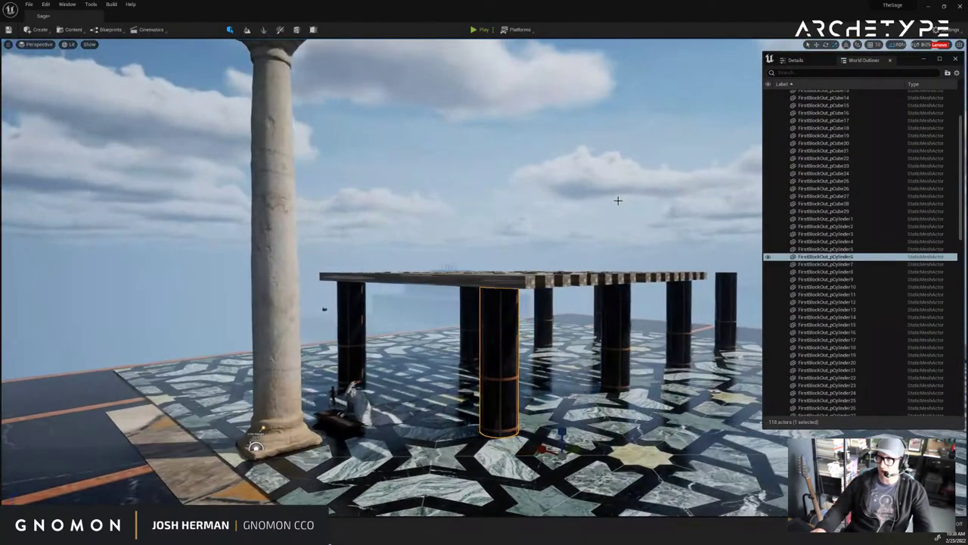
pyautogui.click(621, 201)
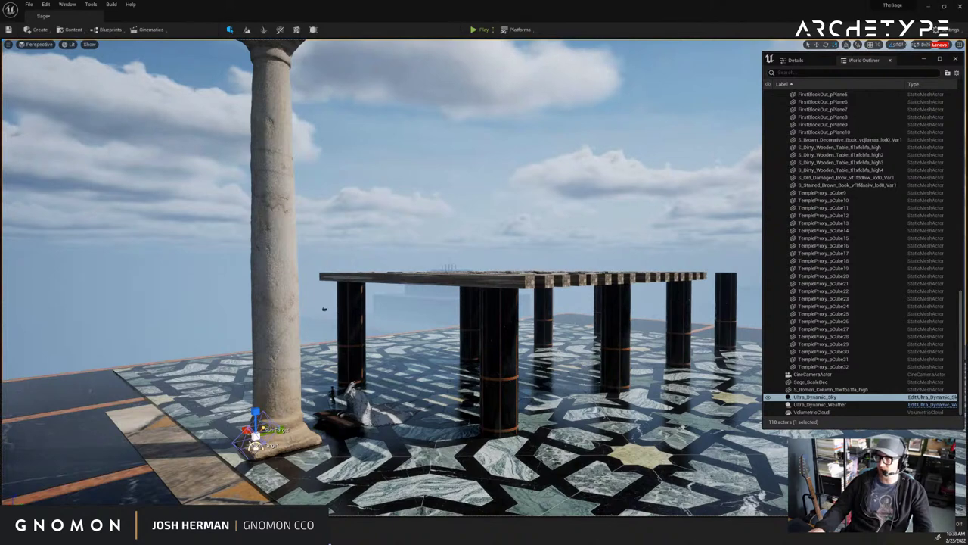
pyautogui.moveTo(550, 209); pyautogui.dragTo(529, 242, button='right')
# Place the robed Roman Statue mesh beside the column's base and shift it slightly upward.
pyautogui.hotkey('ctrl', 'space')
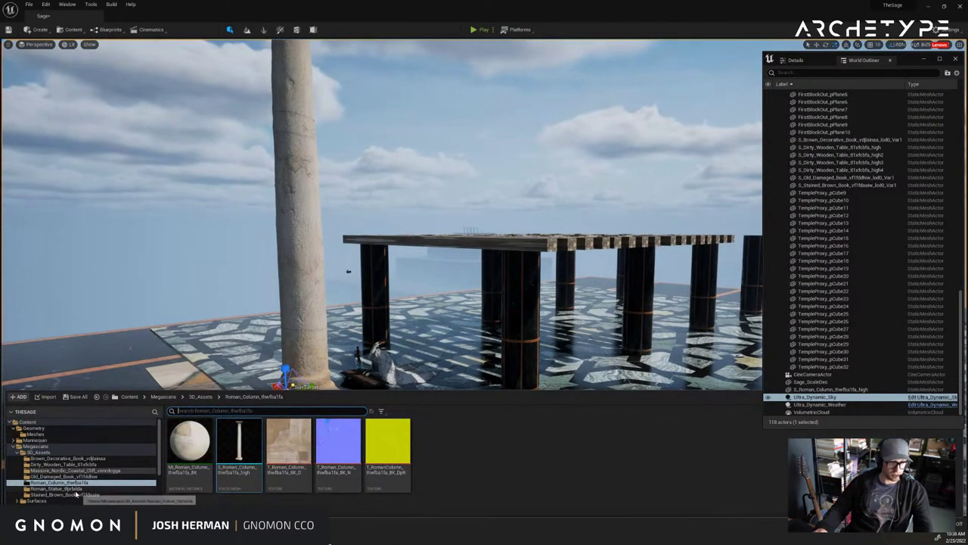
pyautogui.click(78, 489)
pyautogui.moveTo(238, 450); pyautogui.dragTo(362, 417)
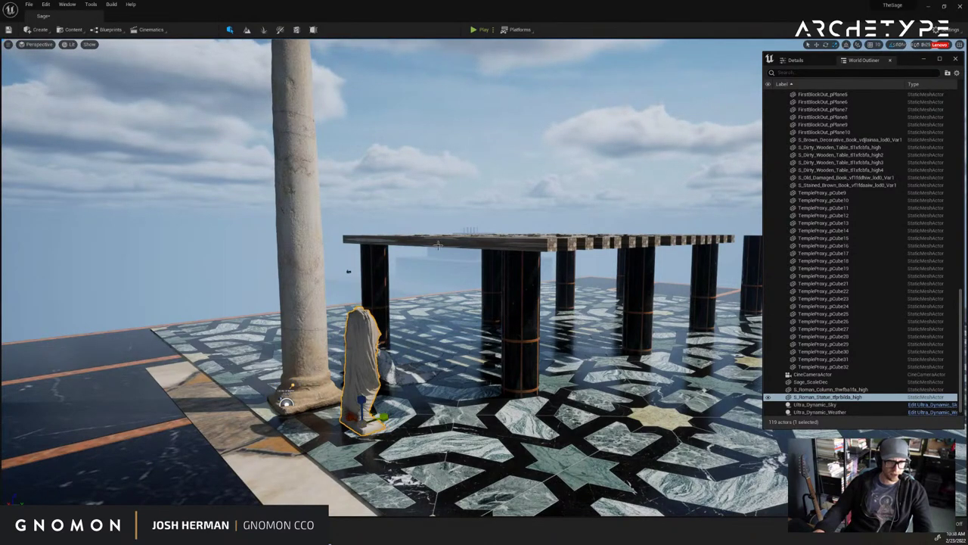
pyautogui.click(285, 404)
pyautogui.moveTo(286, 403); pyautogui.dragTo(465, 272, button='right')
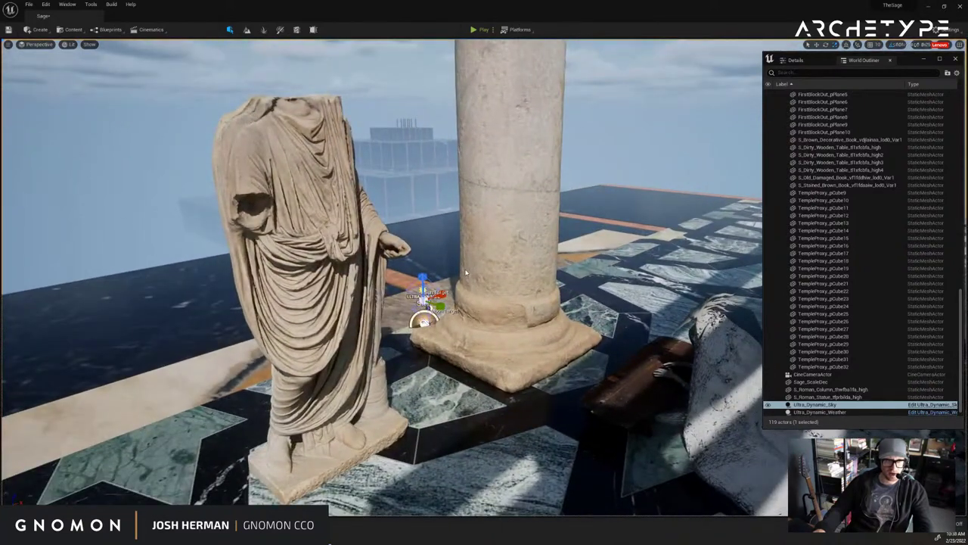
pyautogui.click(367, 397)
pyautogui.press('w')
pyautogui.moveTo(355, 443); pyautogui.dragTo(360, 400)
# Examine the robed statue and Roman column together against the temple floor and background.
pyautogui.click(639, 149)
pyautogui.moveTo(639, 149); pyautogui.dragTo(579, 149, button='right')
pyautogui.click(525, 166)
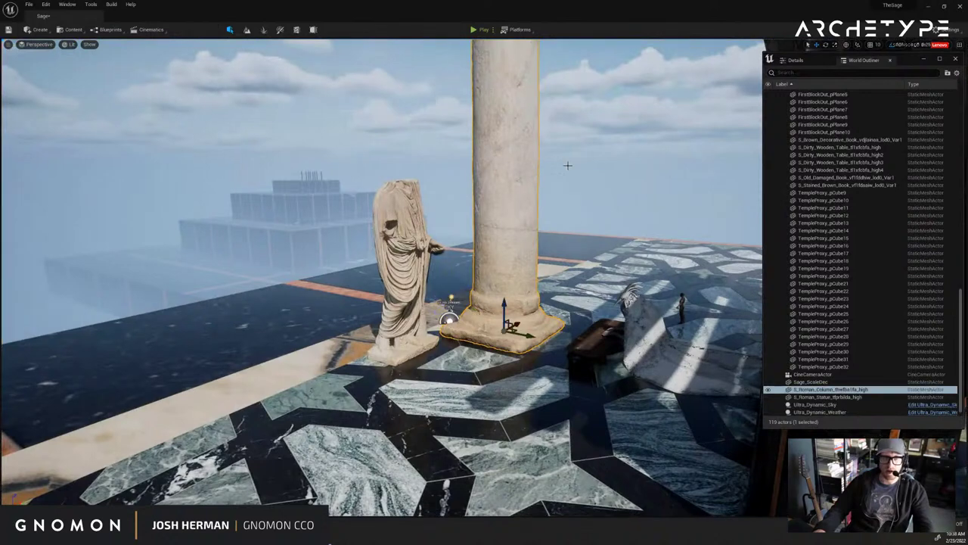
pyautogui.moveTo(525, 165); pyautogui.dragTo(597, 227, button='right')
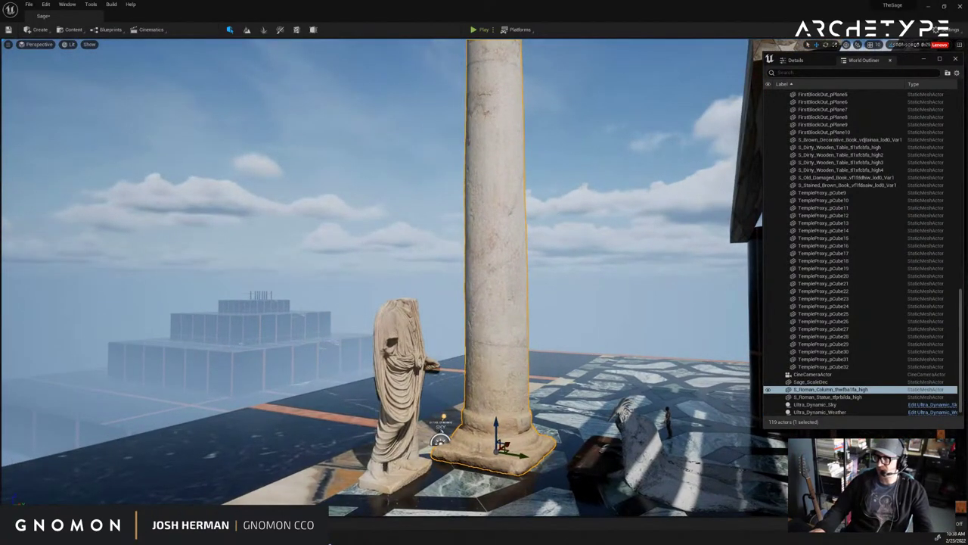
pyautogui.moveTo(749, 350); pyautogui.dragTo(749, 350, button='right')
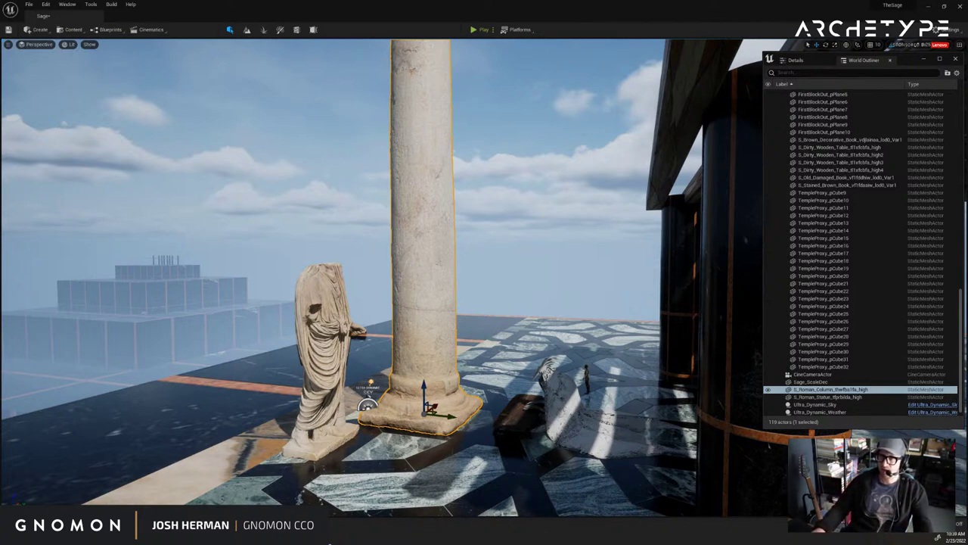
pyautogui.click(369, 388)
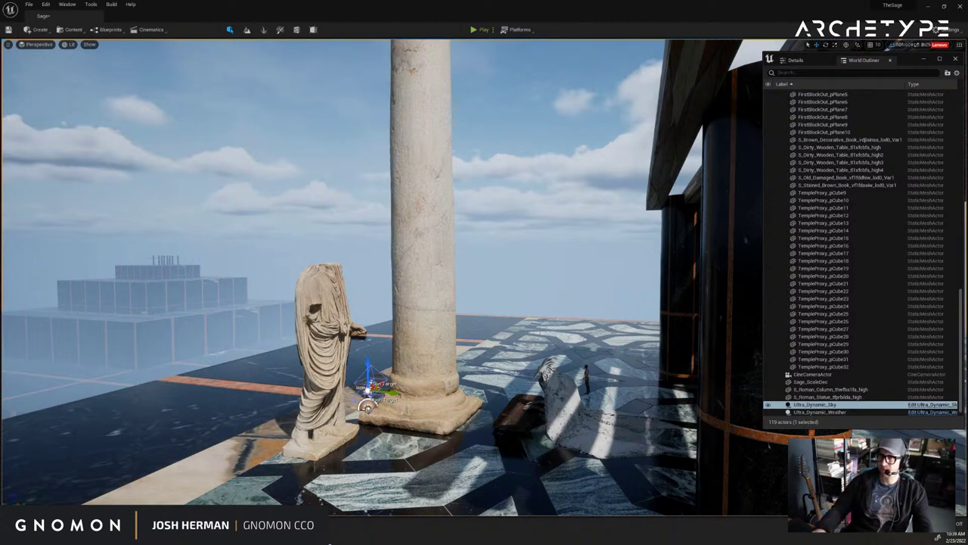
# Switch to the browser and run a Google image search for "wood and marble history".
pyautogui.moveTo(967, 151); pyautogui.dragTo(235, 31)
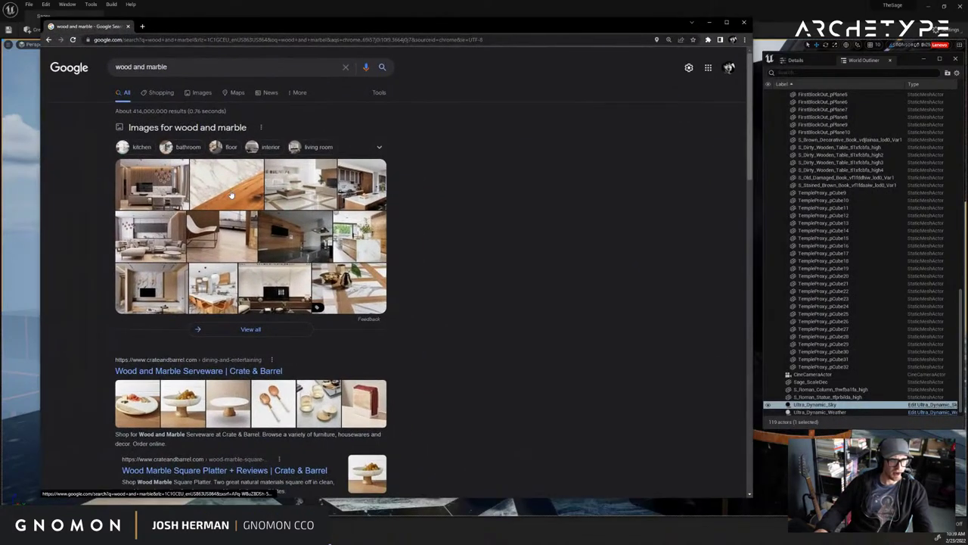
pyautogui.click(179, 69)
pyautogui.write('hi')
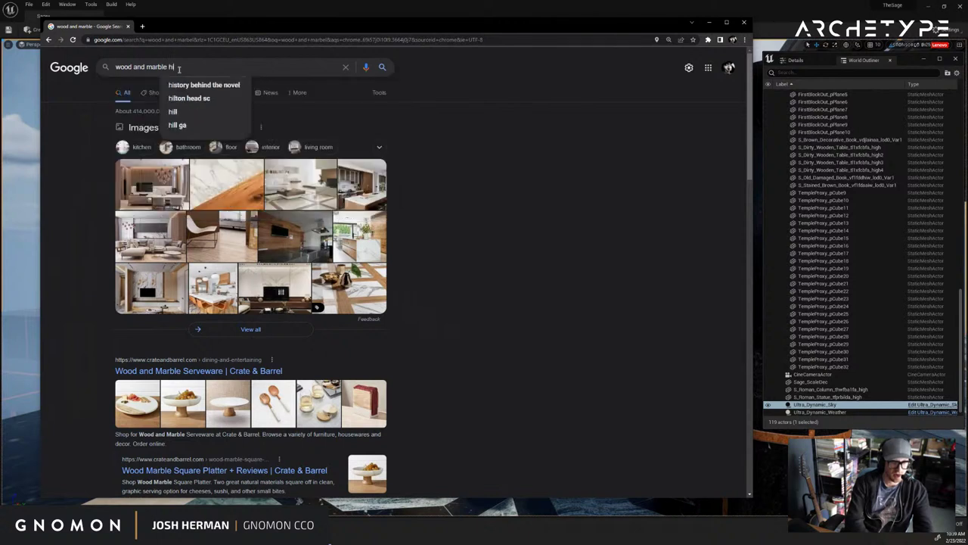
pyautogui.write('story')
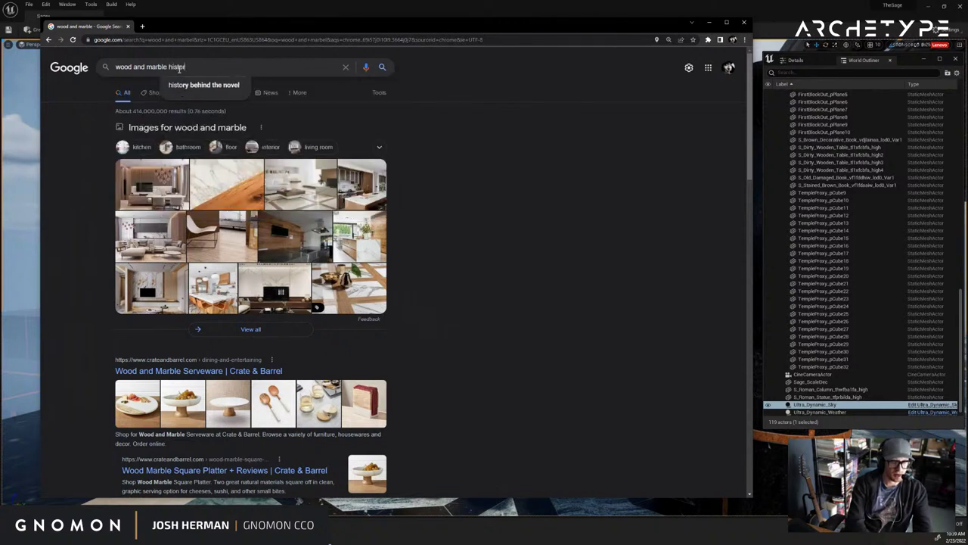
pyautogui.press('Return')
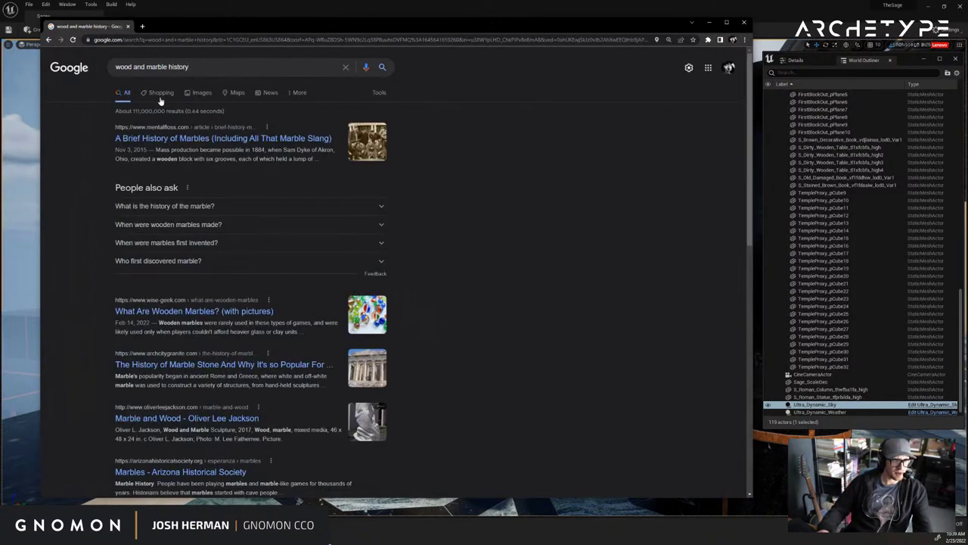
pyautogui.click(195, 92)
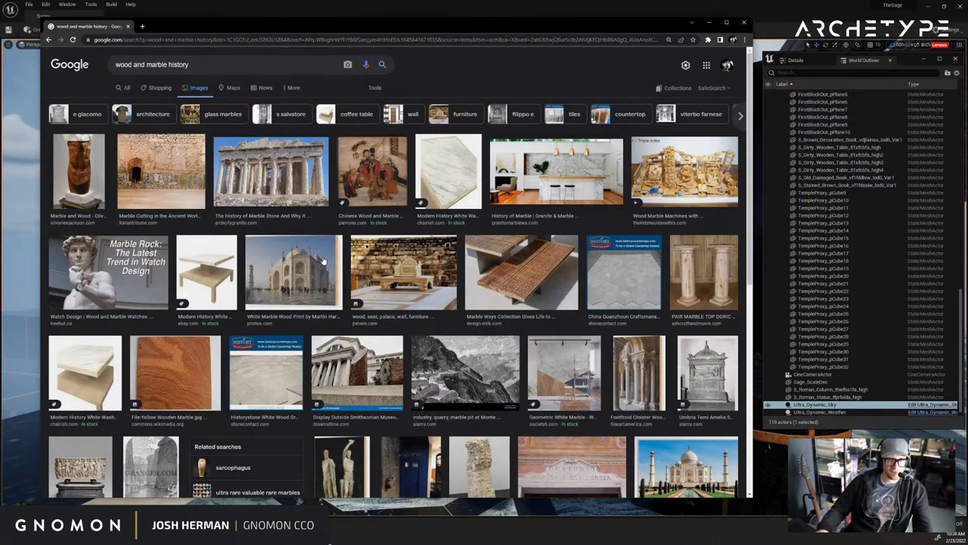
# Look through the wood and marble images, preview the Taj Mahal print and move the browser off the viewport.
pyautogui.scroll(-3, 323, 261)
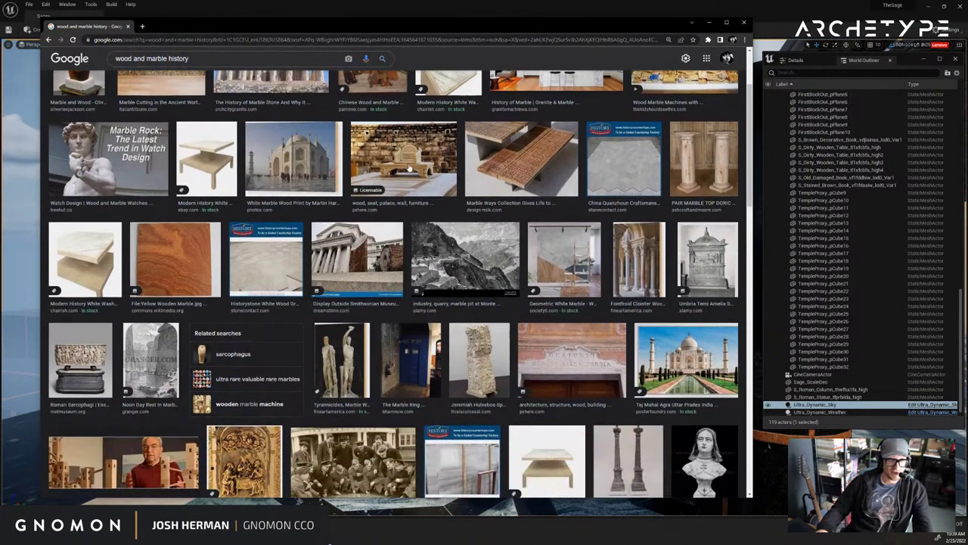
pyautogui.click(314, 150)
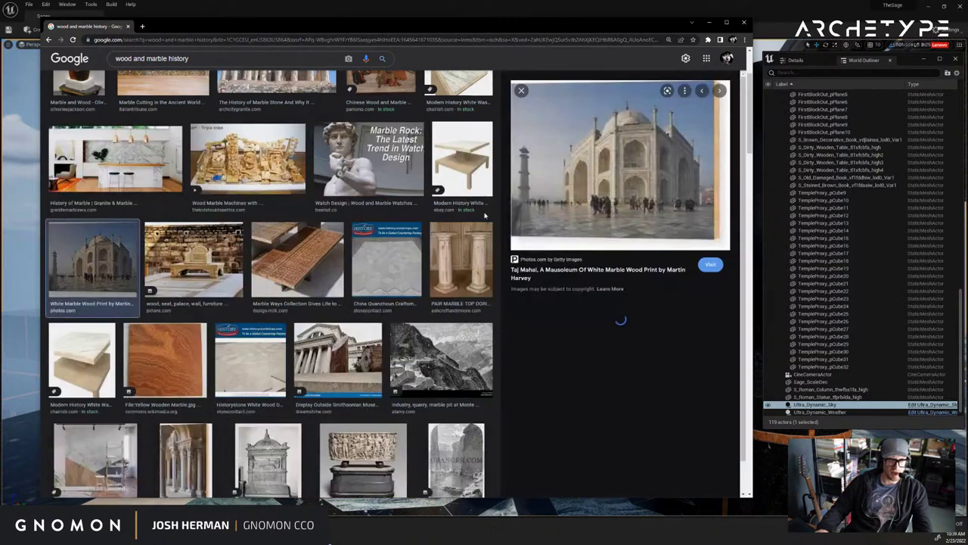
pyautogui.click(173, 287)
pyautogui.press('Escape')
pyautogui.moveTo(122, 30); pyautogui.dragTo(967, 243)
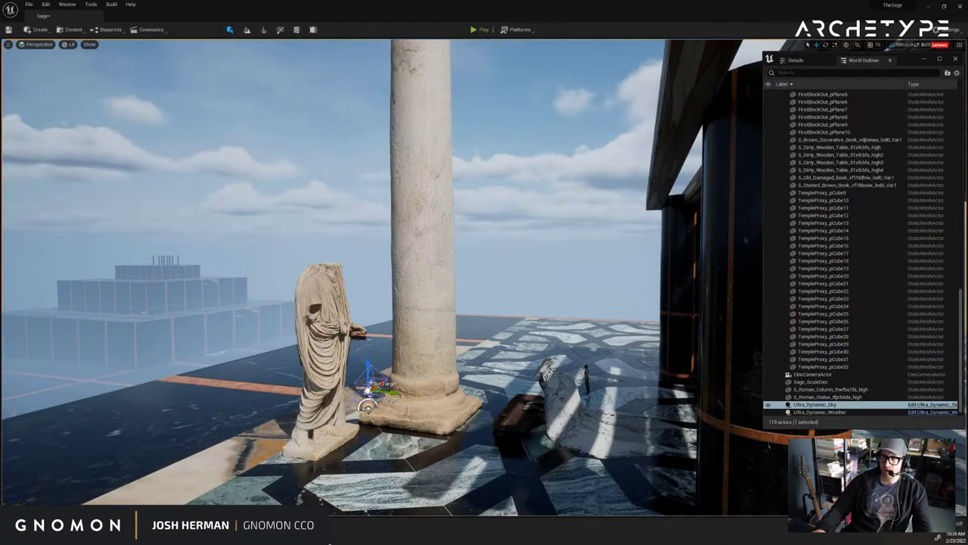
# Place the second, bare-chested Roman Statue mesh on the marble floor in front of the robed statue.
pyautogui.hotkey('ctrl', 'space')
pyautogui.moveTo(295, 326); pyautogui.dragTo(325, 363, button='right')
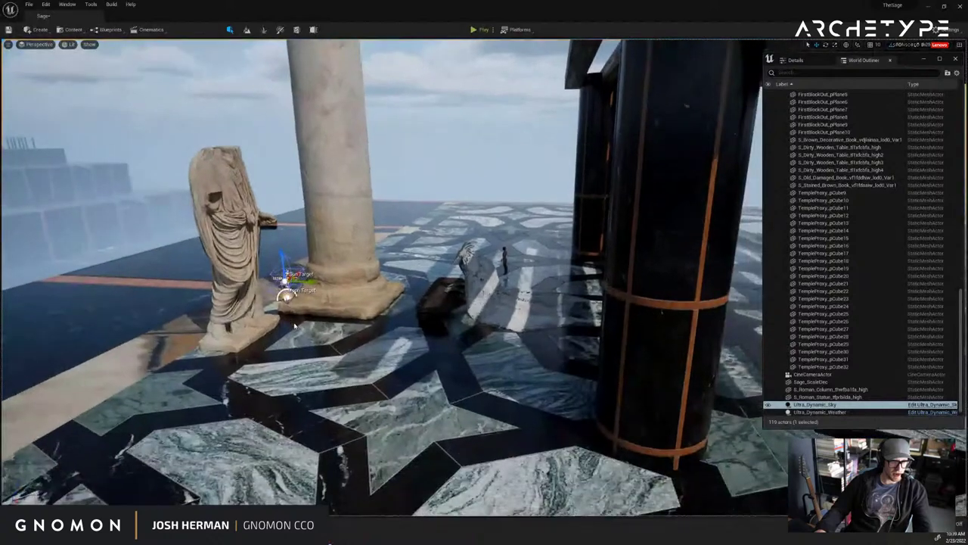
pyautogui.hotkey('ctrl', 'space')
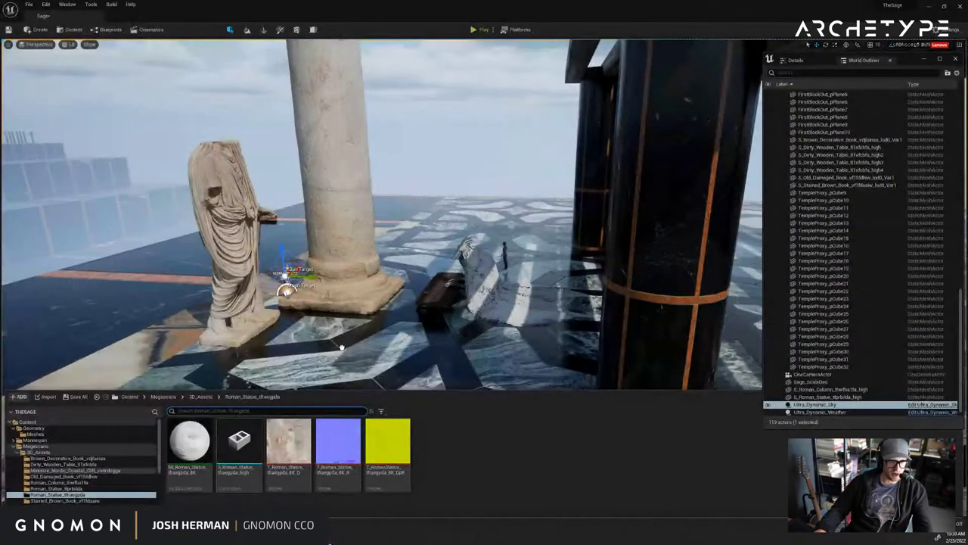
pyautogui.moveTo(339, 345); pyautogui.dragTo(346, 348)
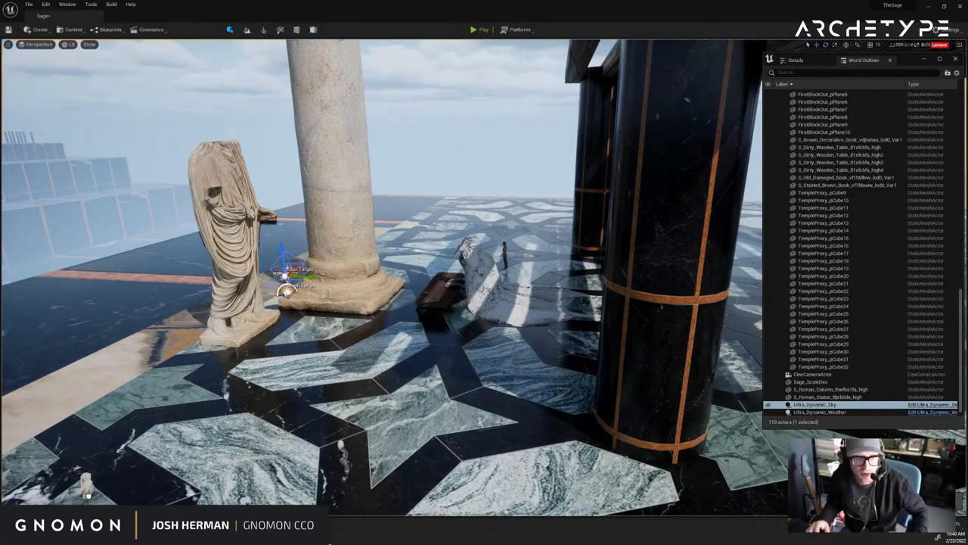
pyautogui.moveTo(85, 475); pyautogui.dragTo(256, 377)
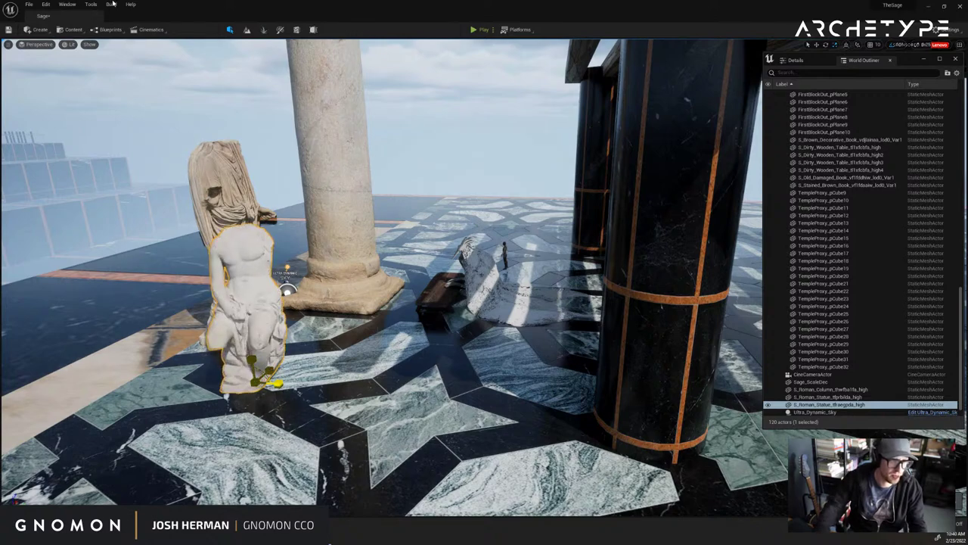
pyautogui.click(332, 395)
pyautogui.moveTo(332, 395); pyautogui.dragTo(303, 395, button='right')
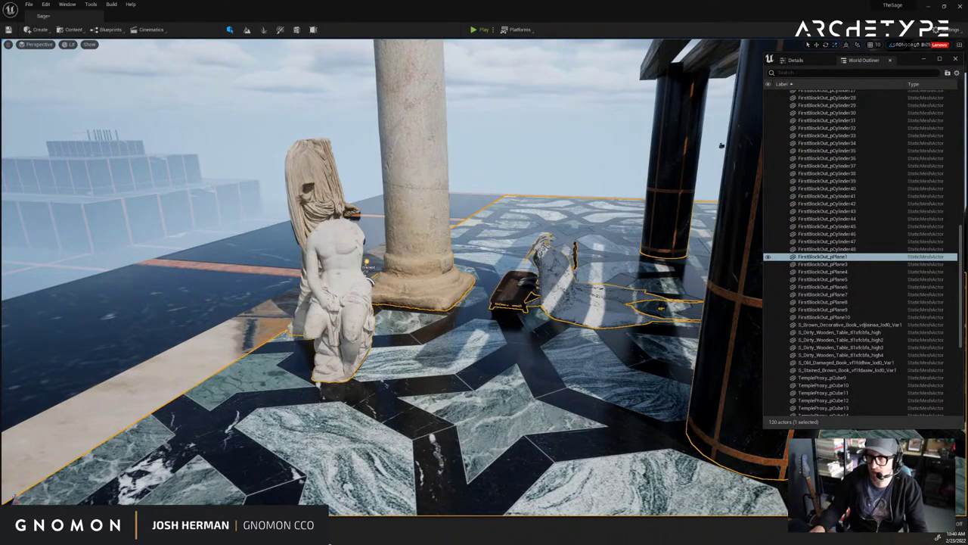
pyautogui.click(340, 284)
pyautogui.moveTo(340, 284); pyautogui.dragTo(319, 292, button='right')
# Look through the Megascans 3D asset folders, including the Roman column and statue folders, for newly imported wooden assets.
pyautogui.hotkey('ctrl', 'b')
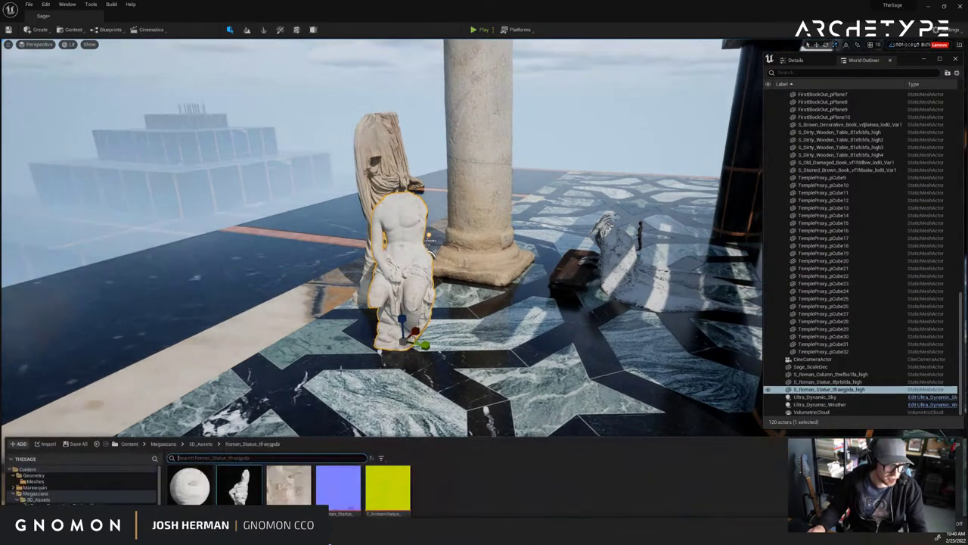
pyautogui.scroll(-1, 57, 460)
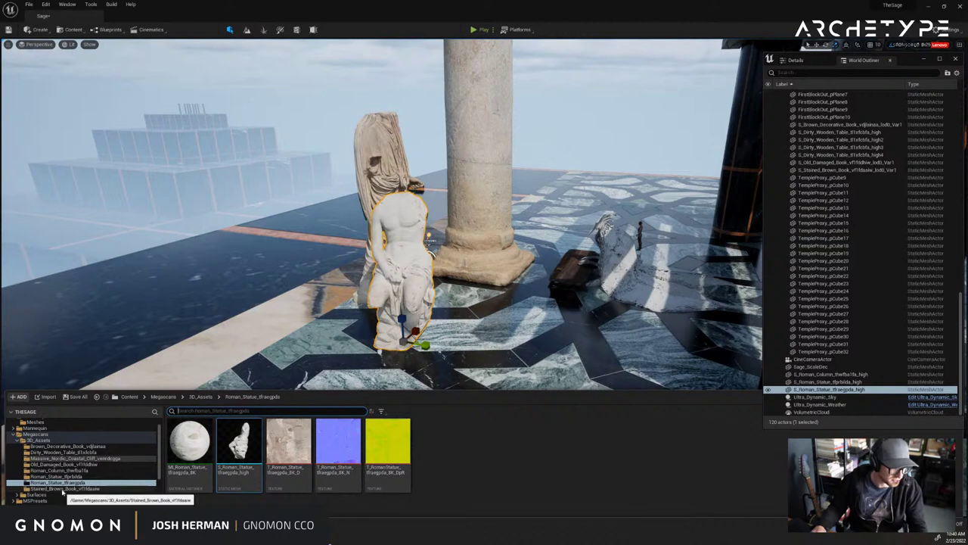
pyautogui.click(57, 459)
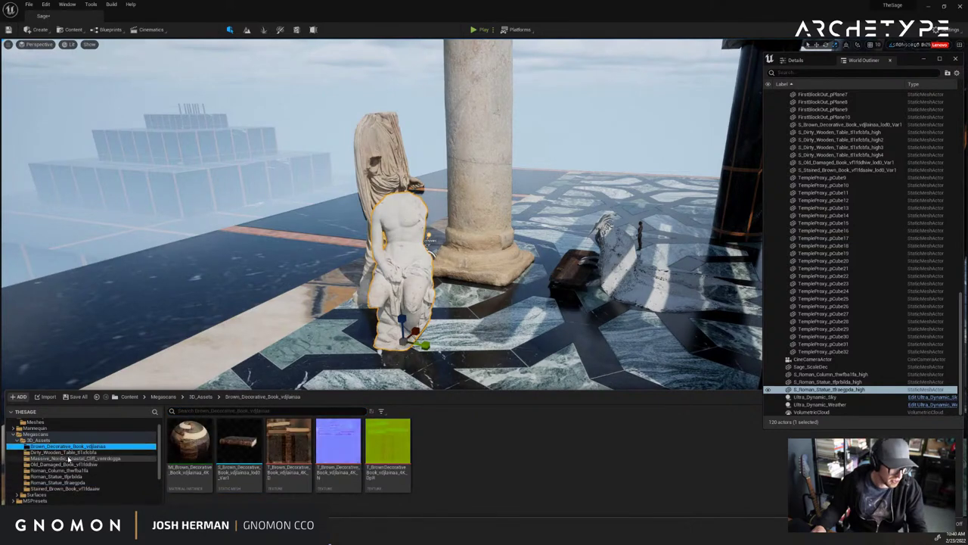
pyautogui.click(66, 468)
pyautogui.click(65, 476)
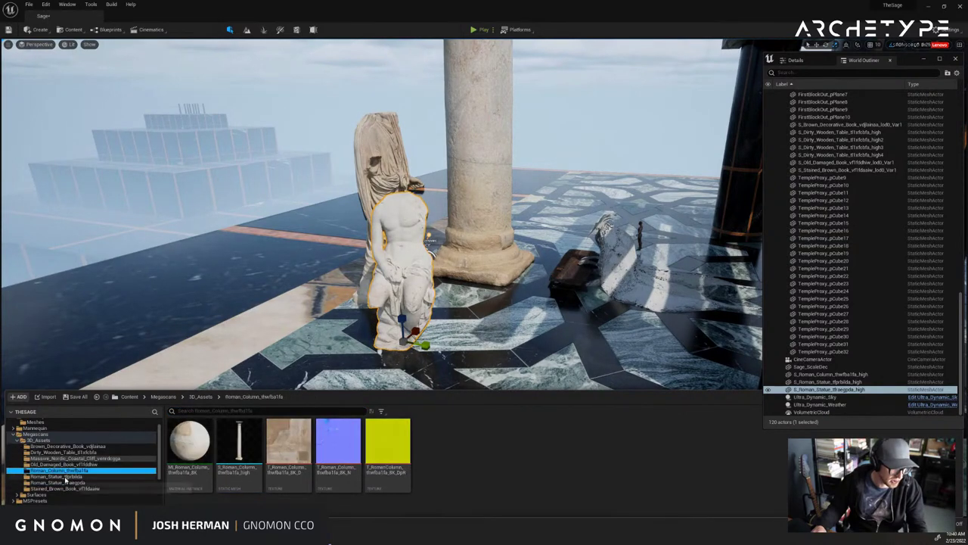
pyautogui.click(65, 489)
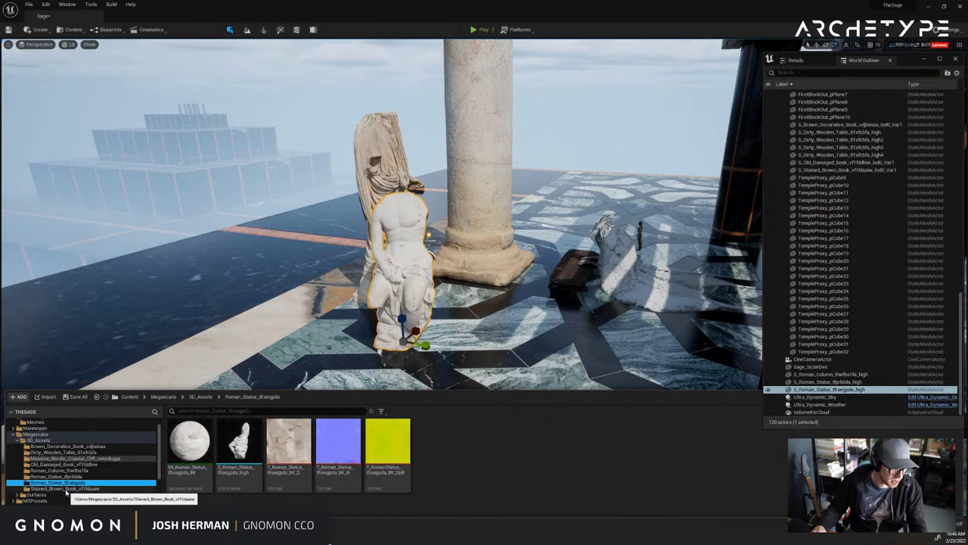
pyautogui.hotkey('ctrl', 'space')
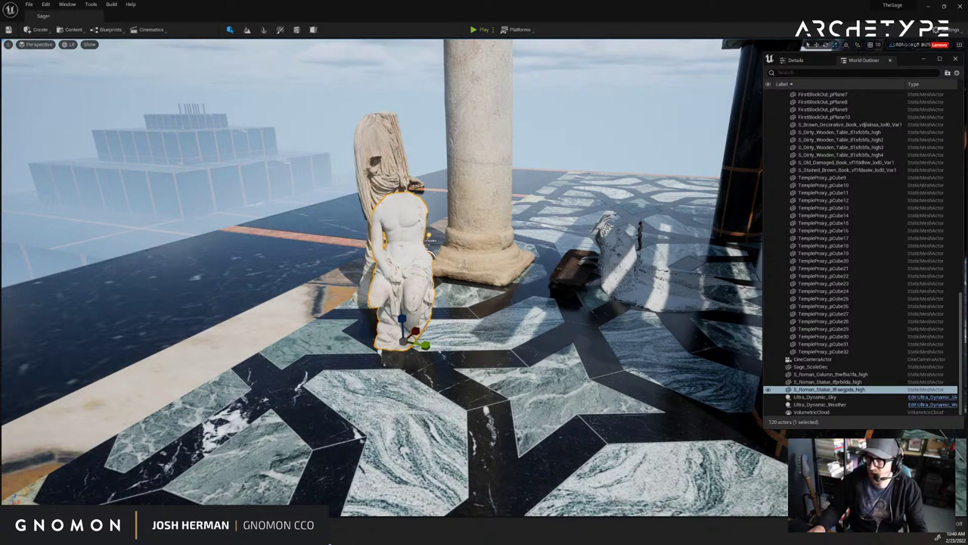
# Examine the slatted blockout pergola together with the Roman column and the two statues on the marble floor.
pyautogui.moveTo(967, 61)
pyautogui.mouseDown()
pyautogui.moveTo(460, 59)
pyautogui.moveTo(967, 60)
pyautogui.mouseUp()
pyautogui.press('1')
pyautogui.press('s')
pyautogui.moveTo(441, 180); pyautogui.dragTo(441, 179, button='right')
pyautogui.press('d')
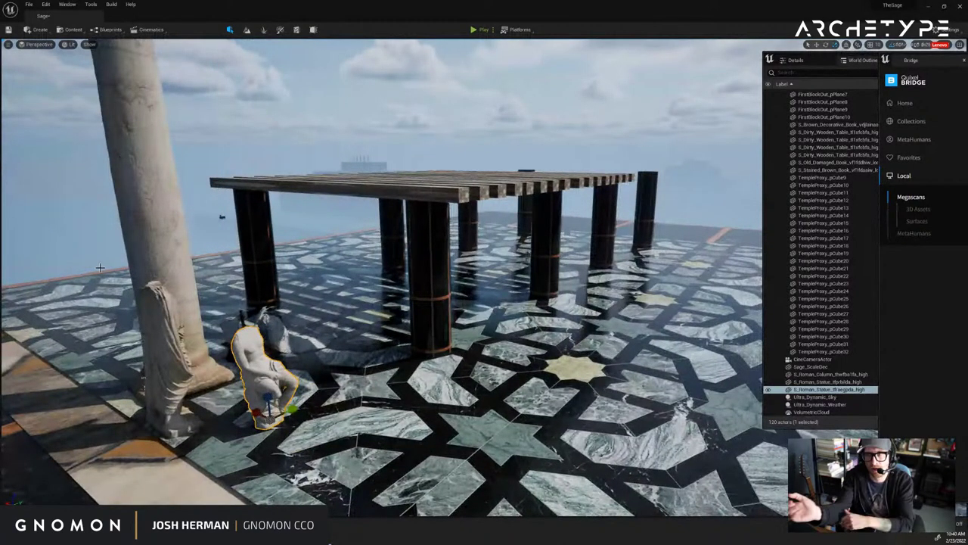
pyautogui.moveTo(210, 290); pyautogui.dragTo(210, 289, button='right')
pyautogui.press('d')
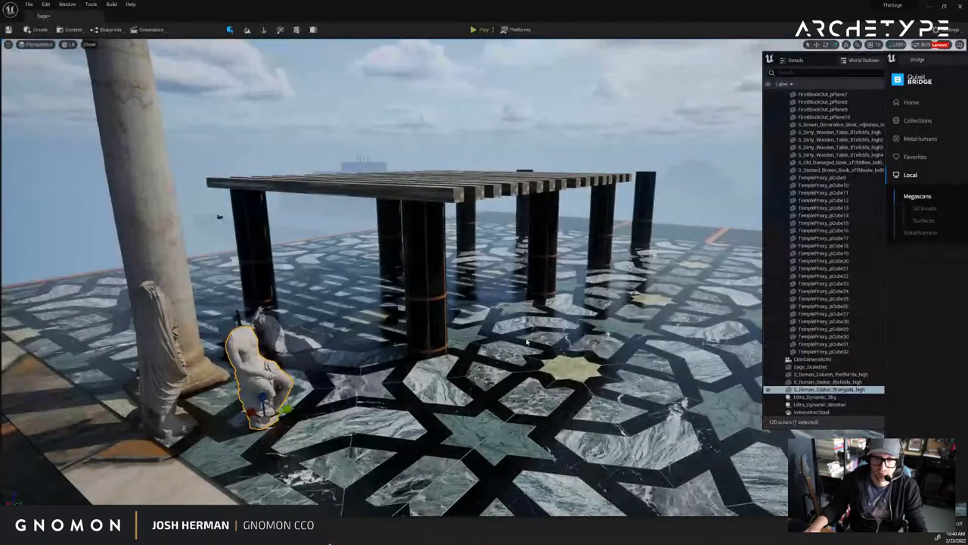
# Check the Megascans 3D asset folders again and open the newly imported Wooden_Post folder.
pyautogui.hotkey('ctrl', 'space')
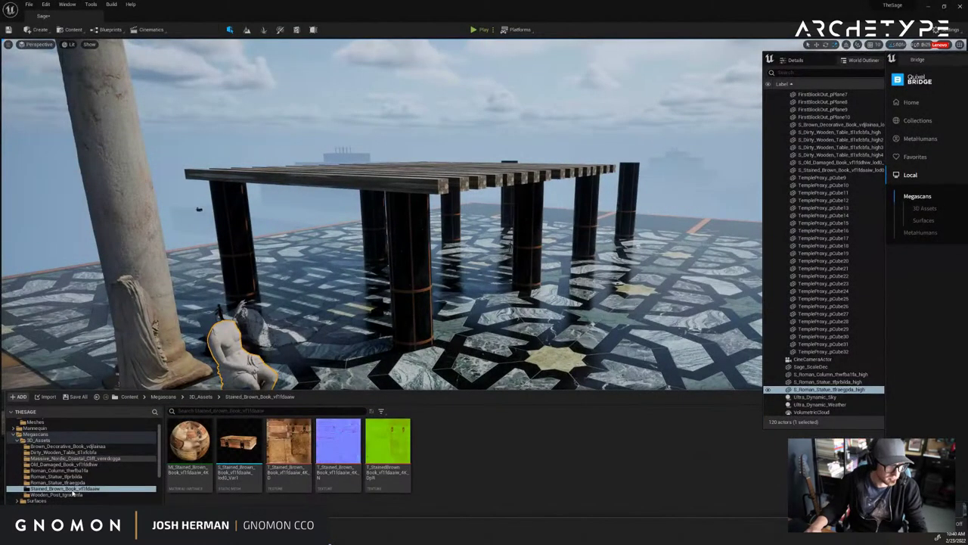
pyautogui.click(60, 451)
pyautogui.click(71, 447)
pyautogui.click(66, 470)
pyautogui.click(67, 489)
pyautogui.click(68, 494)
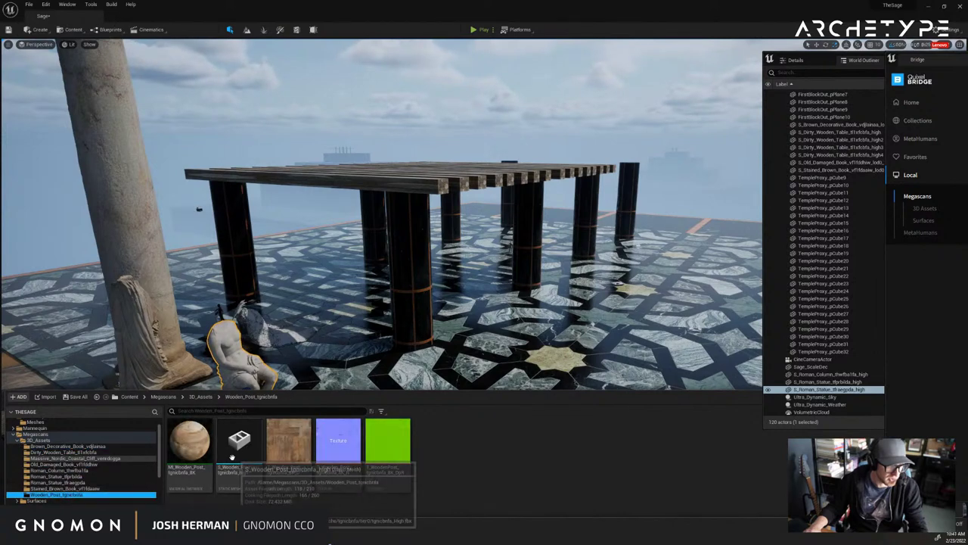
# Export the Worn Wooden Beam and the Modular Wooden Staircase from Quixel Bridge and clear the Bridge window off the viewport.
pyautogui.moveTo(967, 61); pyautogui.dragTo(558, 50)
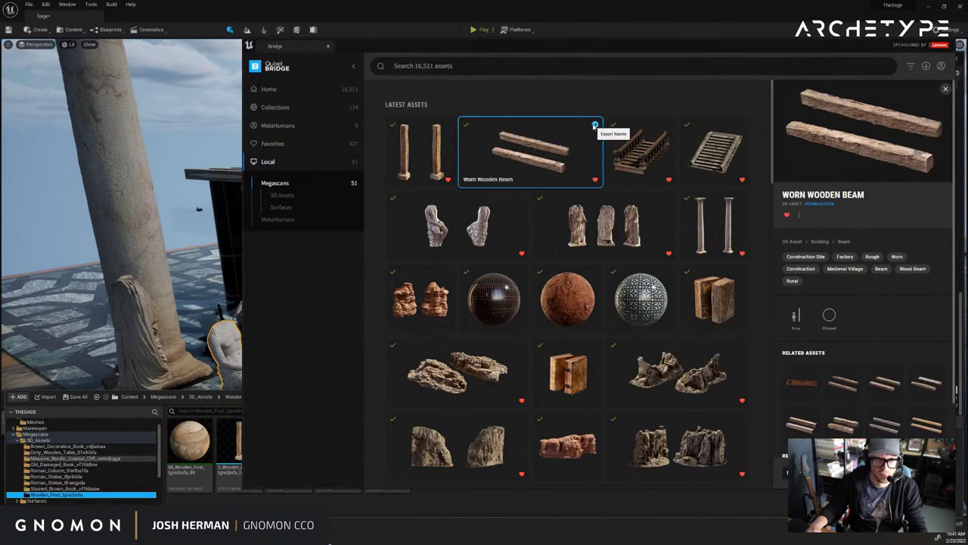
pyautogui.click(594, 125)
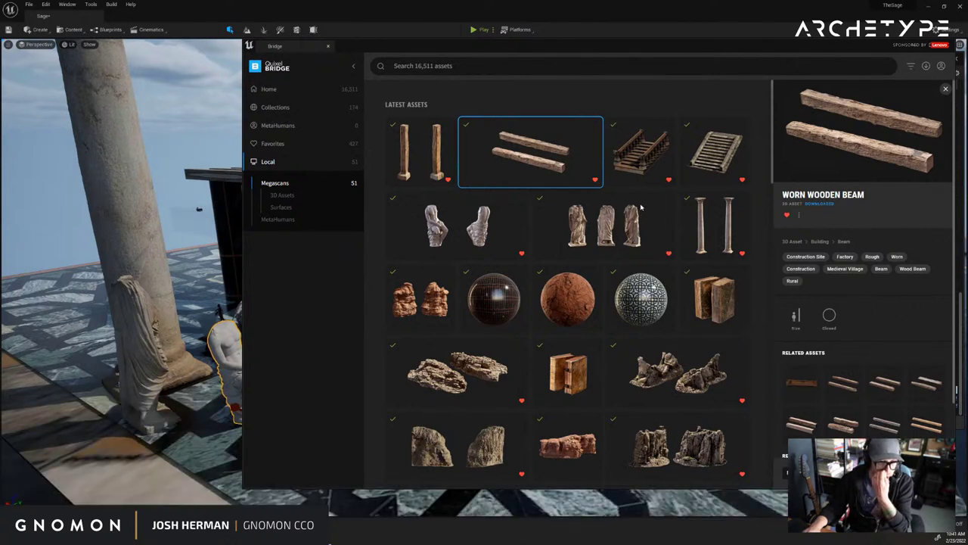
pyautogui.click(647, 156)
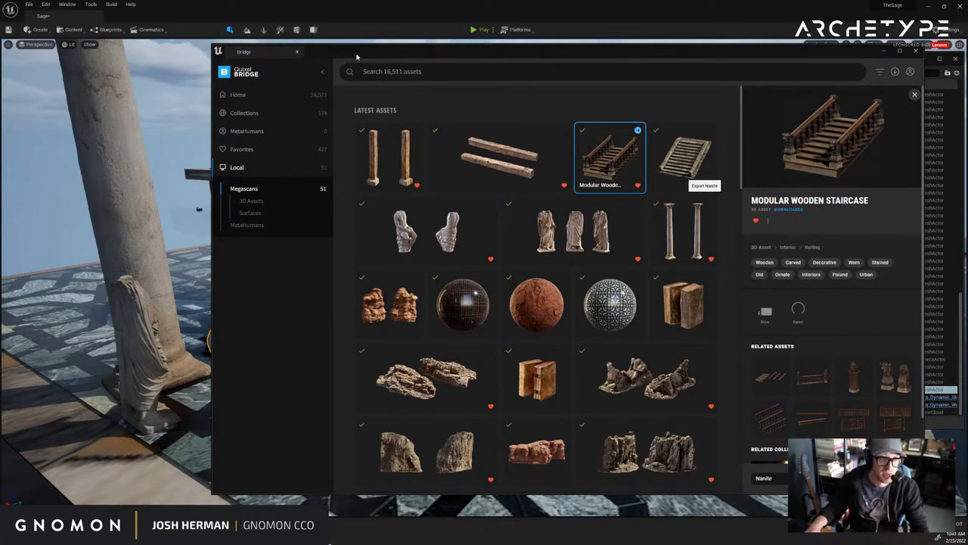
pyautogui.scroll(-1, 393, 95)
pyautogui.click(176, 117)
pyautogui.click(172, 126)
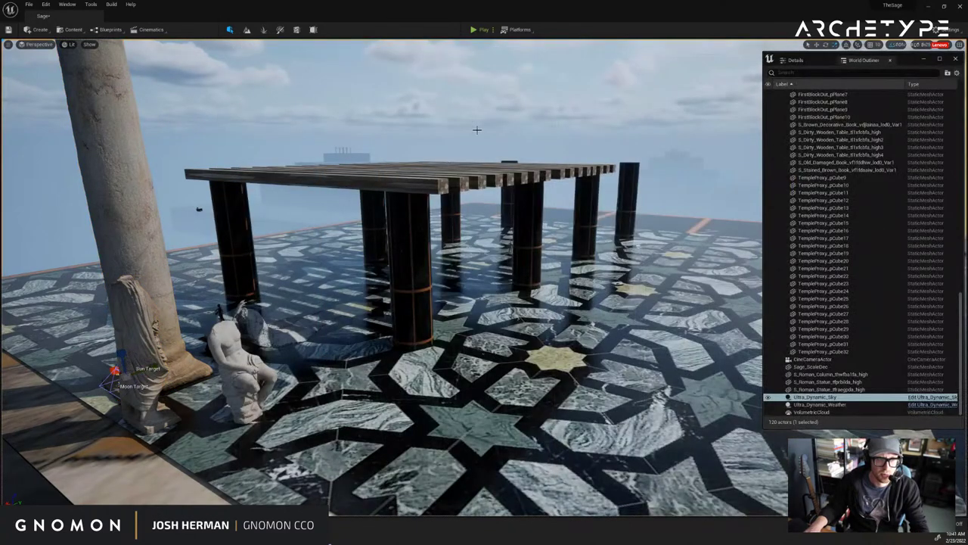
# Place the Wooden Post mesh on the marble floor beside the seated statue and the pergola.
pyautogui.moveTo(476, 130); pyautogui.dragTo(396, 141, button='right')
pyautogui.press('w')
pyautogui.hotkey('ctrl', 'space')
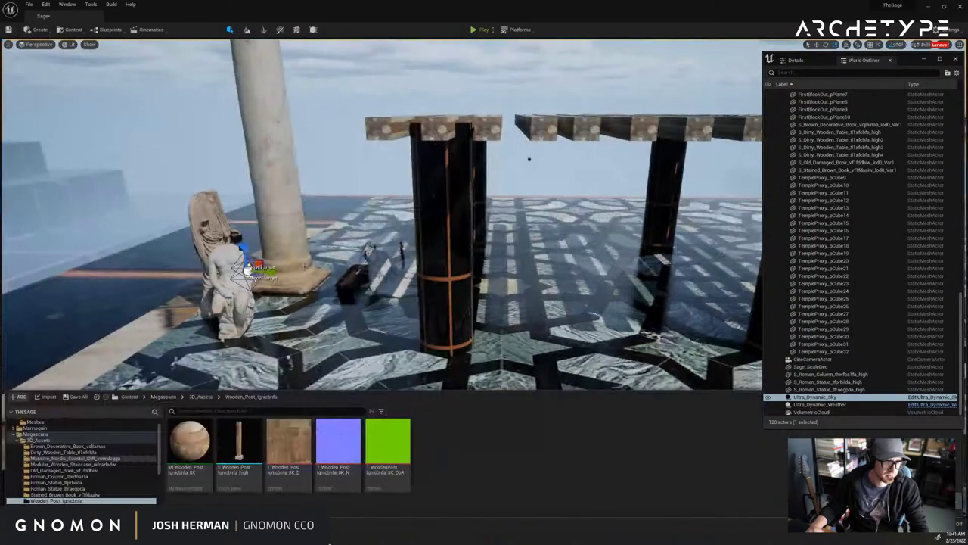
pyautogui.moveTo(233, 445); pyautogui.dragTo(350, 333)
pyautogui.click(440, 377)
pyautogui.moveTo(441, 377); pyautogui.dragTo(439, 366, button='right')
pyautogui.moveTo(439, 365); pyautogui.dragTo(439, 369, button='right')
pyautogui.click(368, 345)
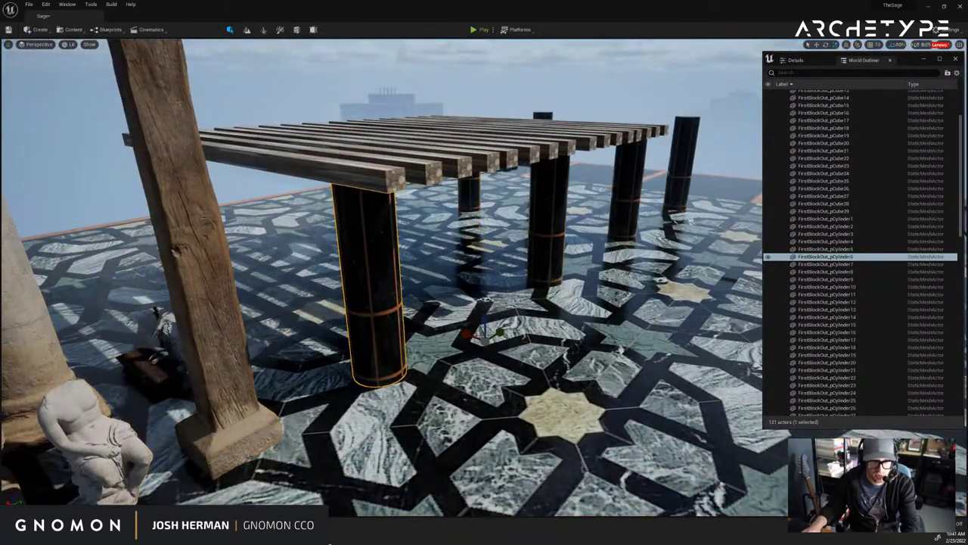
# Move the wooden post onto the pergola's front corner column and duplicate it onto the other three columns of that row.
pyautogui.click(263, 415)
pyautogui.moveTo(251, 431); pyautogui.dragTo(551, 304)
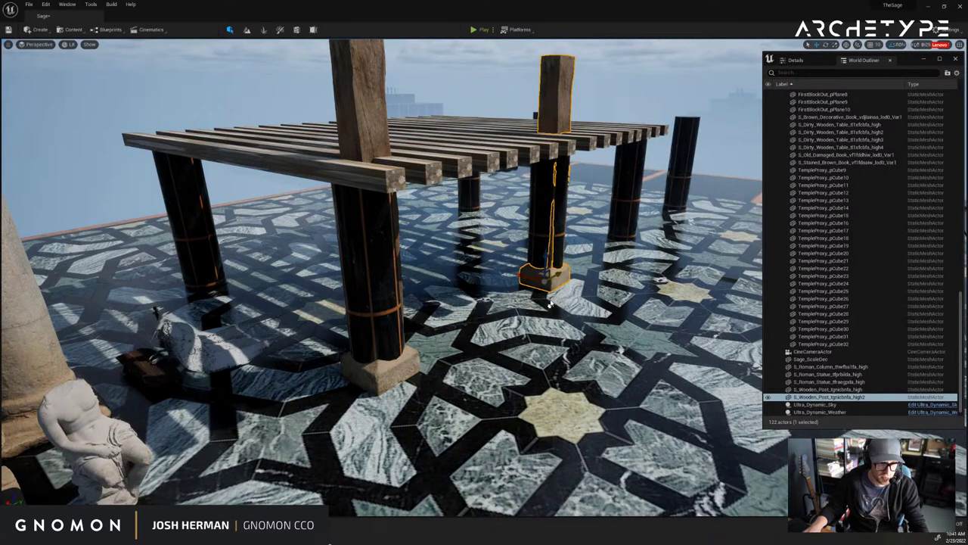
pyautogui.keyDown('alt'); pyautogui.moveTo(554, 278); pyautogui.dragTo(681, 212); pyautogui.keyUp('alt')
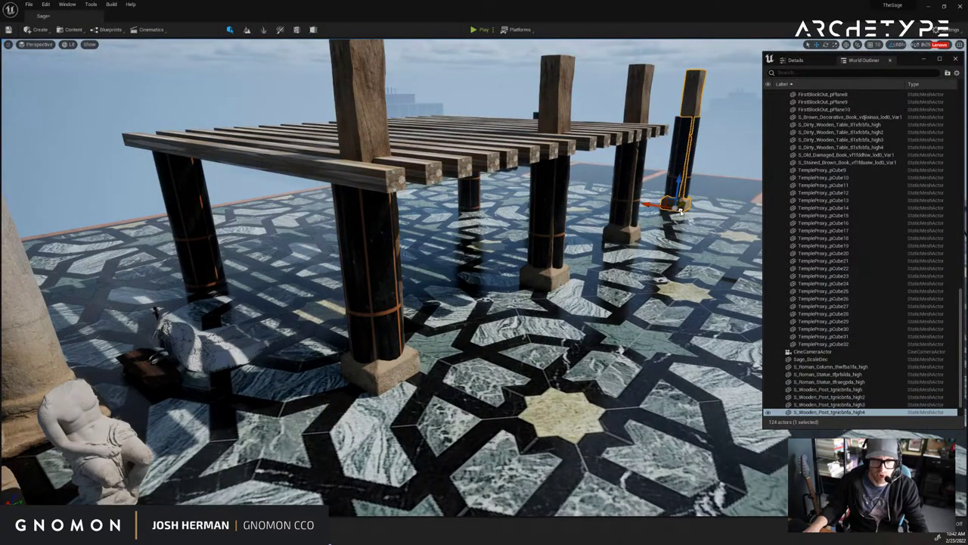
# Select all four wooden posts and duplicate them onto the opposite row of blockout columns, undoing the misplaced first copy.
pyautogui.keyDown('shift'); pyautogui.click(623, 235); pyautogui.keyUp('shift')
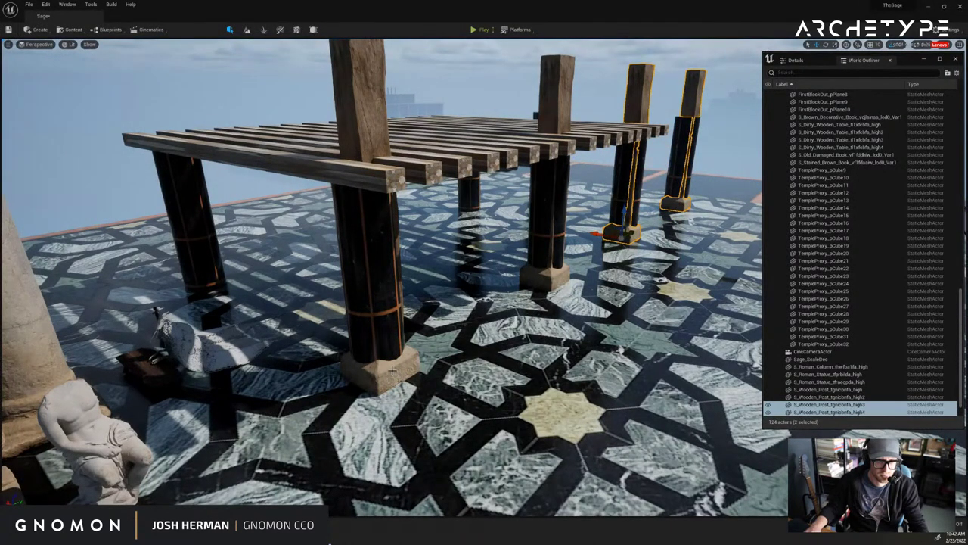
pyautogui.keyDown('shift'); pyautogui.click(544, 278); pyautogui.keyUp('shift')
pyautogui.keyDown('shift'); pyautogui.click(392, 370); pyautogui.keyUp('shift')
pyautogui.keyDown('alt'); pyautogui.moveTo(389, 342); pyautogui.dragTo(238, 310); pyautogui.keyUp('alt')
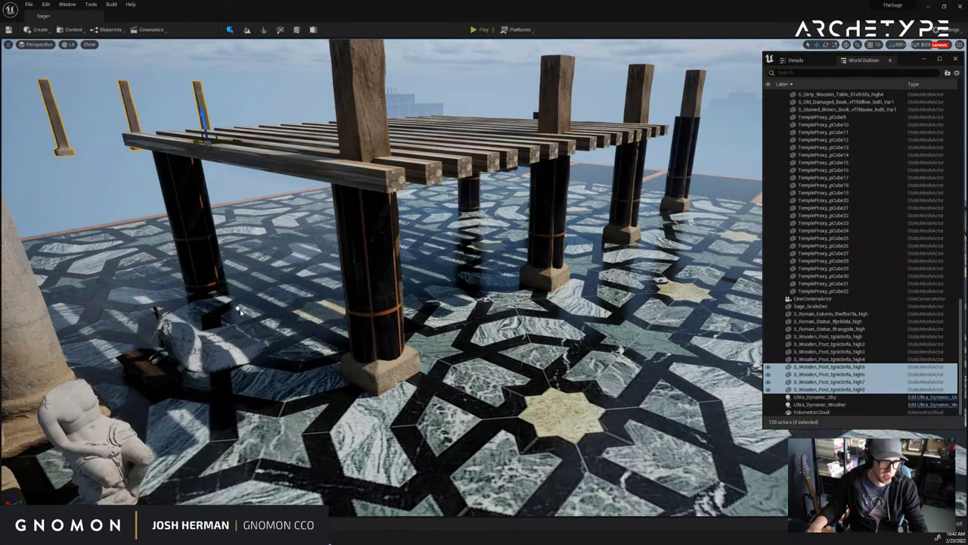
pyautogui.hotkey('ctrl', 'z')
pyautogui.moveTo(465, 327); pyautogui.dragTo(439, 328, button='right')
pyautogui.keyDown('alt'); pyautogui.moveTo(387, 366); pyautogui.dragTo(205, 311); pyautogui.keyUp('alt')
pyautogui.keyDown('alt'); pyautogui.moveTo(478, 374); pyautogui.dragTo(521, 378); pyautogui.keyUp('alt')
# Delete the four black blockout cylinders behind the wooden posts in the first row.
pyautogui.click(397, 271)
pyautogui.press('Delete')
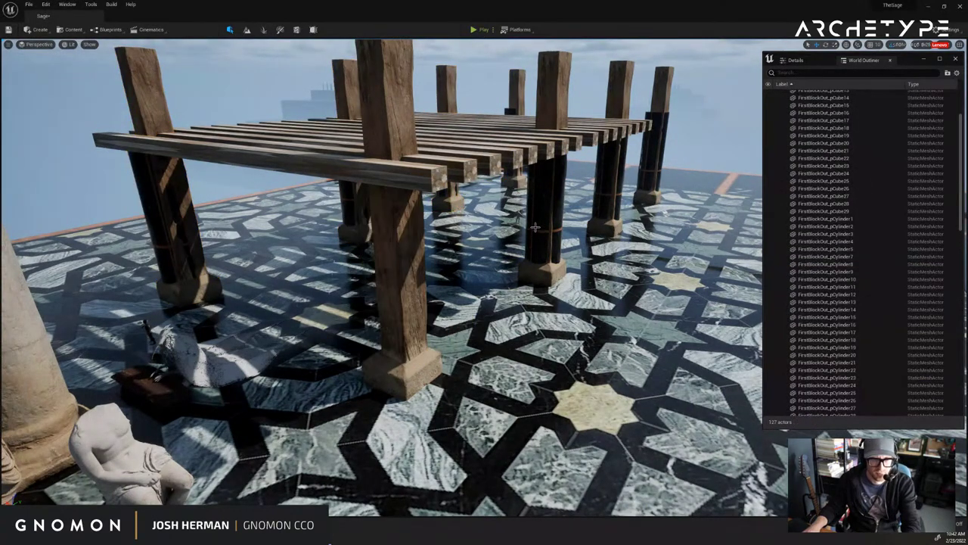
pyautogui.click(542, 221)
pyautogui.press('Delete')
pyautogui.click(615, 188)
pyautogui.press('Delete')
pyautogui.click(653, 164)
pyautogui.press('Delete')
# Delete the four black blockout cylinders from the opposite row so only the wooden posts remain.
pyautogui.moveTo(514, 253); pyautogui.dragTo(329, 276, button='right')
pyautogui.click(258, 291)
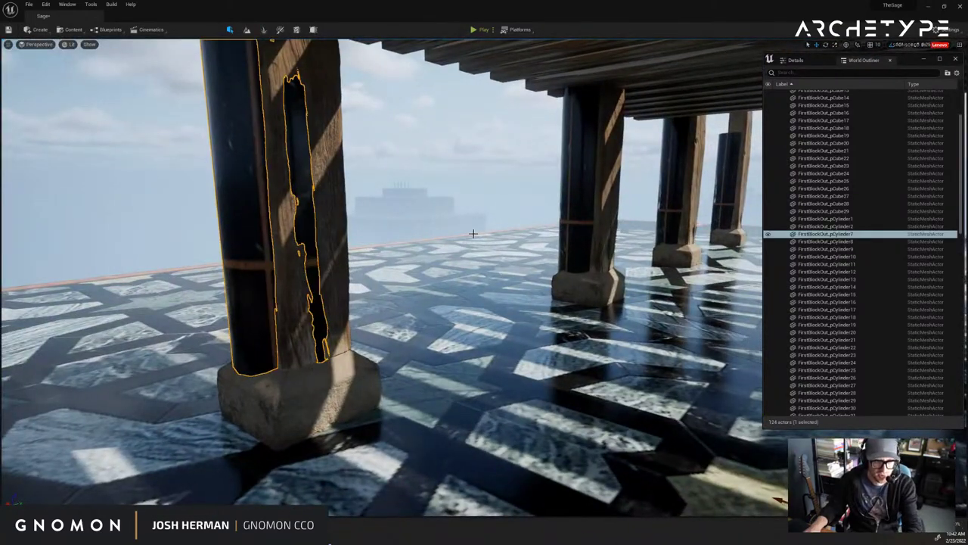
pyautogui.press('Delete')
pyautogui.click(568, 234)
pyautogui.press('Delete')
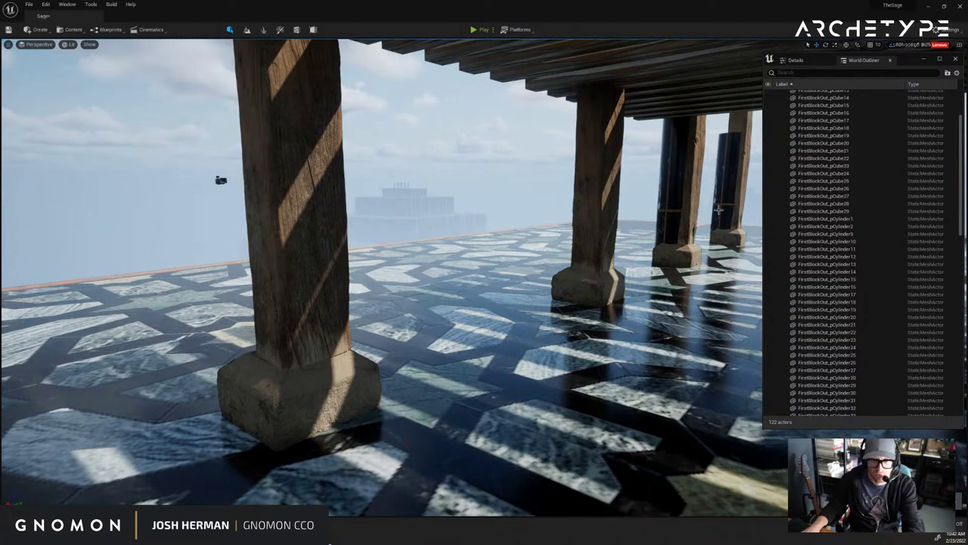
pyautogui.click(673, 216)
pyautogui.press('Delete')
pyautogui.click(720, 212)
pyautogui.press('Delete')
# Find the Worn_Wooden_Beam folder among the 3D assets and place its mesh on the floor between the post rows.
pyautogui.moveTo(720, 212); pyautogui.dragTo(649, 251, button='right')
pyautogui.hotkey('ctrl', 'space')
pyautogui.click(68, 451)
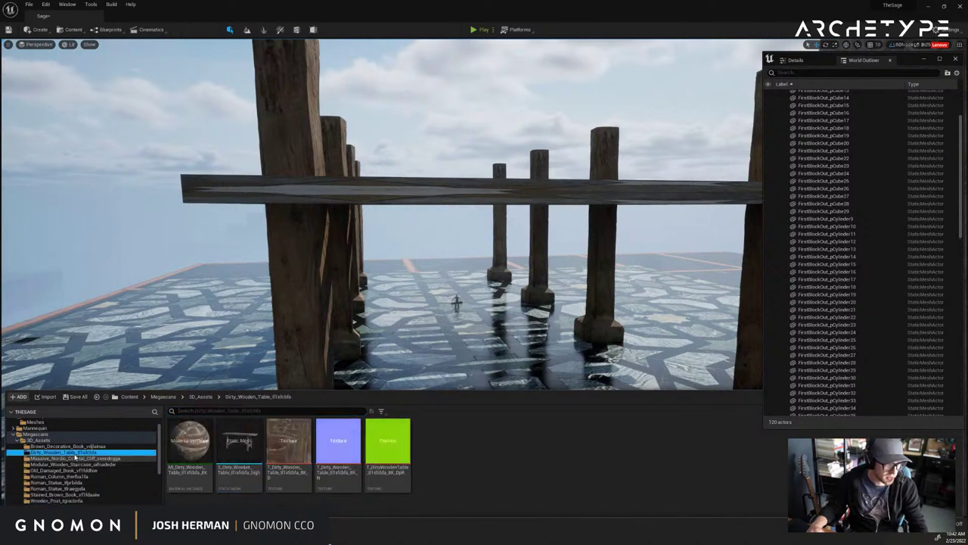
pyautogui.scroll(-1, 78, 490)
pyautogui.click(71, 489)
pyautogui.click(78, 495)
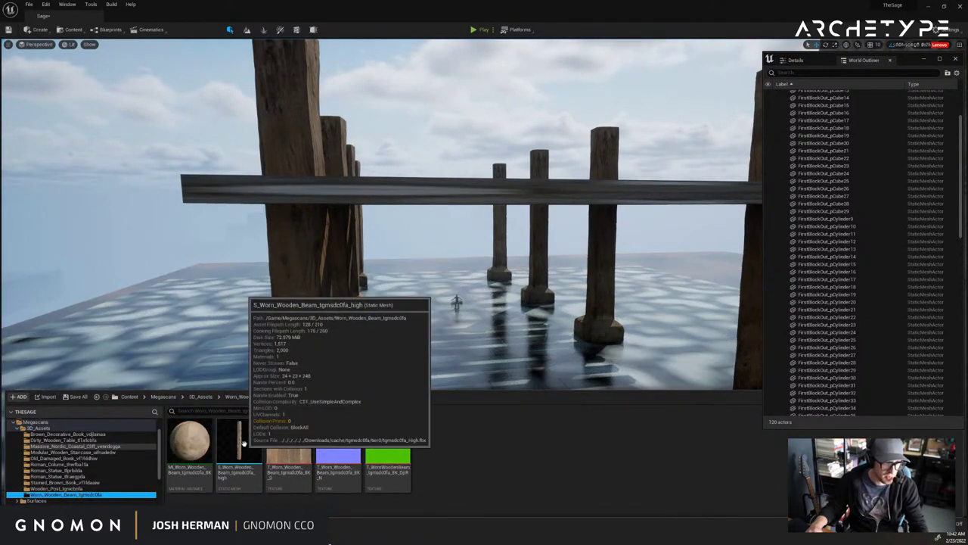
pyautogui.moveTo(239, 450); pyautogui.dragTo(474, 319)
pyautogui.moveTo(465, 447); pyautogui.dragTo(462, 456)
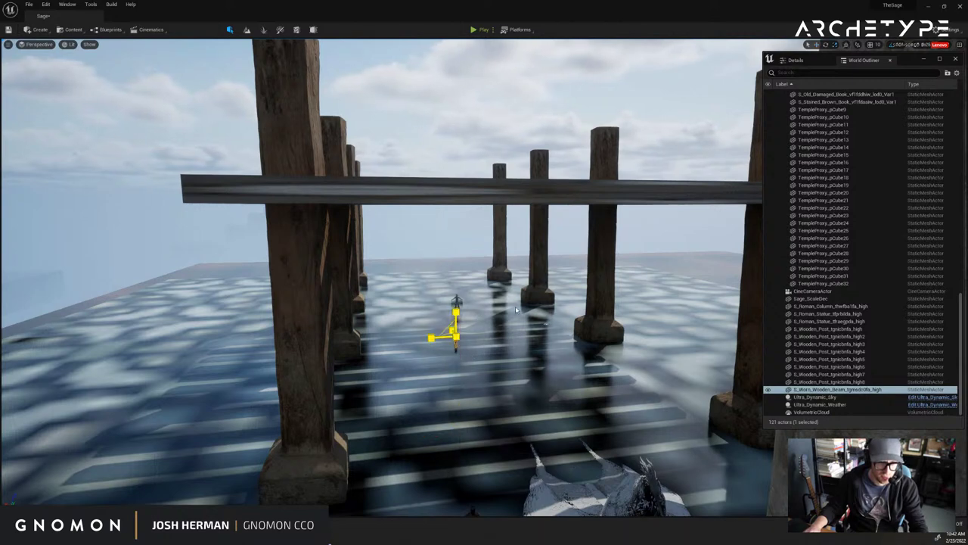
# Lay the worn wooden beam horizontally, enlarge it and raise it above the roof slats near the post tops.
pyautogui.moveTo(441, 311); pyautogui.dragTo(618, 320)
pyautogui.moveTo(456, 308)
pyautogui.mouseDown(button='right')
pyautogui.moveTo(494, 310)
pyautogui.moveTo(458, 315)
pyautogui.mouseUp(button='right')
pyautogui.press('w')
pyautogui.moveTo(425, 376); pyautogui.dragTo(404, 216)
pyautogui.moveTo(405, 216); pyautogui.dragTo(349, 233, button='right')
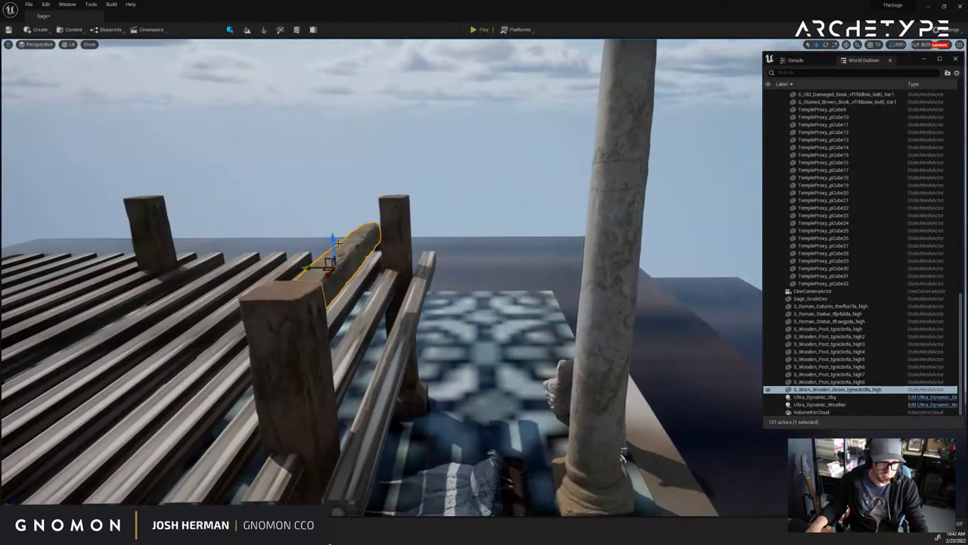
pyautogui.moveTo(332, 241)
pyautogui.mouseDown()
pyautogui.moveTo(331, 224)
pyautogui.moveTo(326, 253)
pyautogui.mouseUp()
pyautogui.moveTo(325, 253); pyautogui.dragTo(331, 260, button='right')
pyautogui.moveTo(394, 245); pyautogui.dragTo(475, 229)
# Scale the worn wooden beam to span the two end posts and move it in line with them.
pyautogui.press('r')
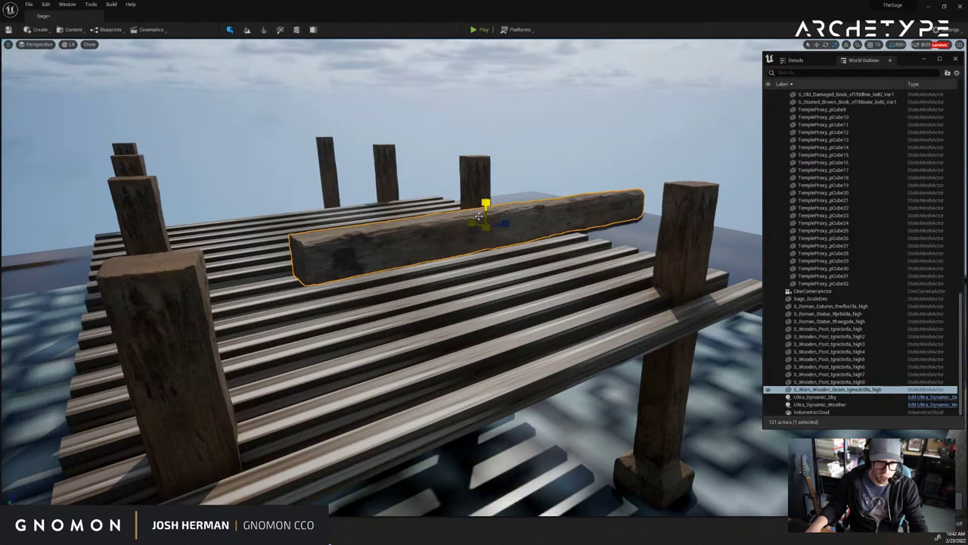
pyautogui.moveTo(490, 227); pyautogui.dragTo(562, 218)
pyautogui.moveTo(508, 253); pyautogui.dragTo(510, 258, button='right')
pyautogui.press('w')
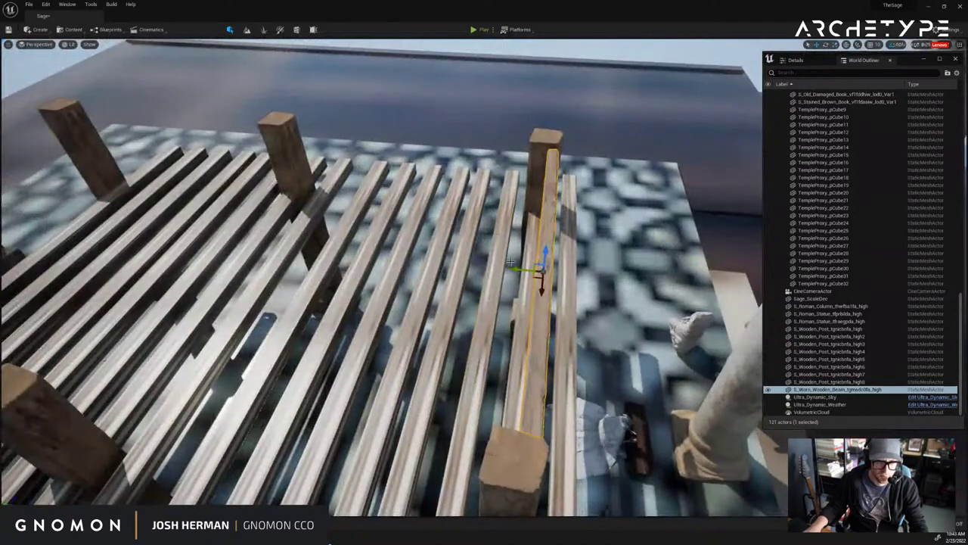
pyautogui.moveTo(613, 279); pyautogui.dragTo(538, 324, button='right')
# Delete the outermost blockout roof slat while keeping the Ultra_Dynamic_Sky actor.
pyautogui.keyDown('ctrl'); pyautogui.keyDown('alt'); pyautogui.moveTo(476, 324); pyautogui.dragTo(477, 324); pyautogui.keyUp('alt'); pyautogui.keyUp('ctrl')
pyautogui.press('Delete')
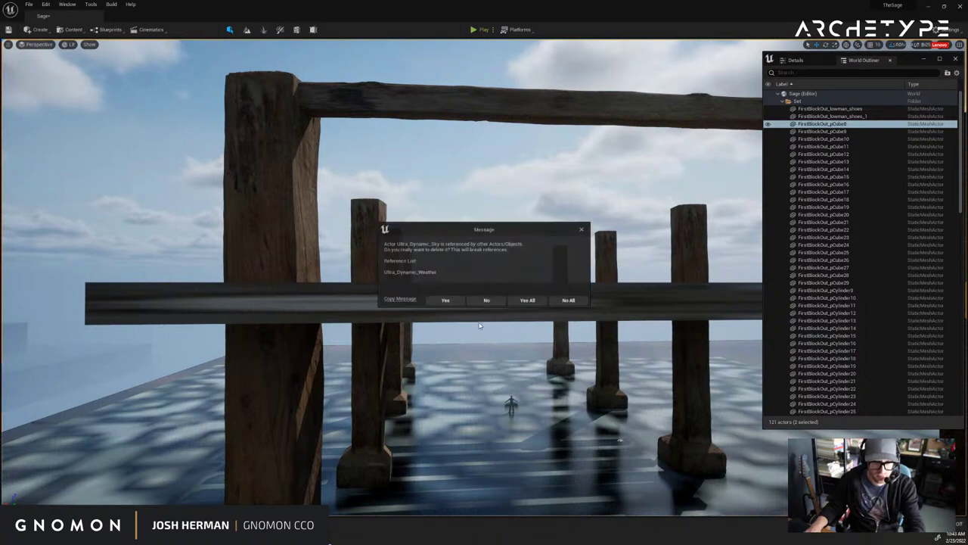
pyautogui.click(583, 229)
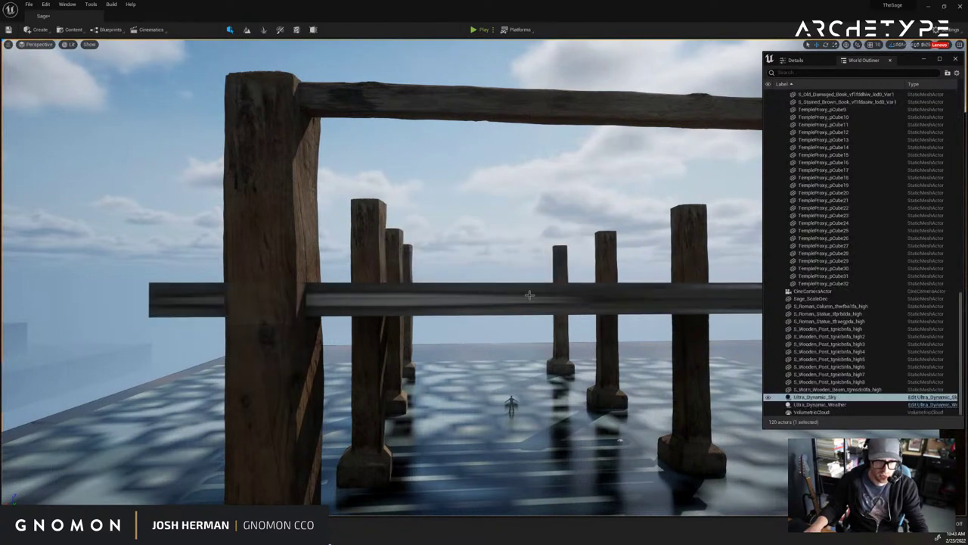
# Select the next blockout roof slats, exclude Ultra_Dynamic_Sky from the selection, and delete them.
pyautogui.moveTo(496, 275); pyautogui.dragTo(491, 325, button='right')
pyautogui.click(489, 333)
pyautogui.keyDown('ctrl'); pyautogui.click(493, 307); pyautogui.keyUp('ctrl')
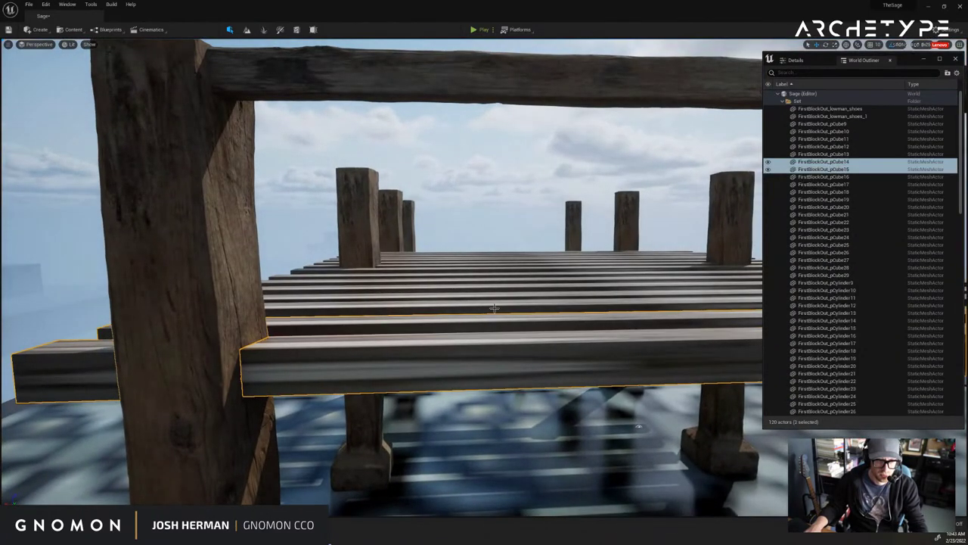
pyautogui.click(511, 242)
pyautogui.moveTo(511, 243); pyautogui.dragTo(505, 233, button='right')
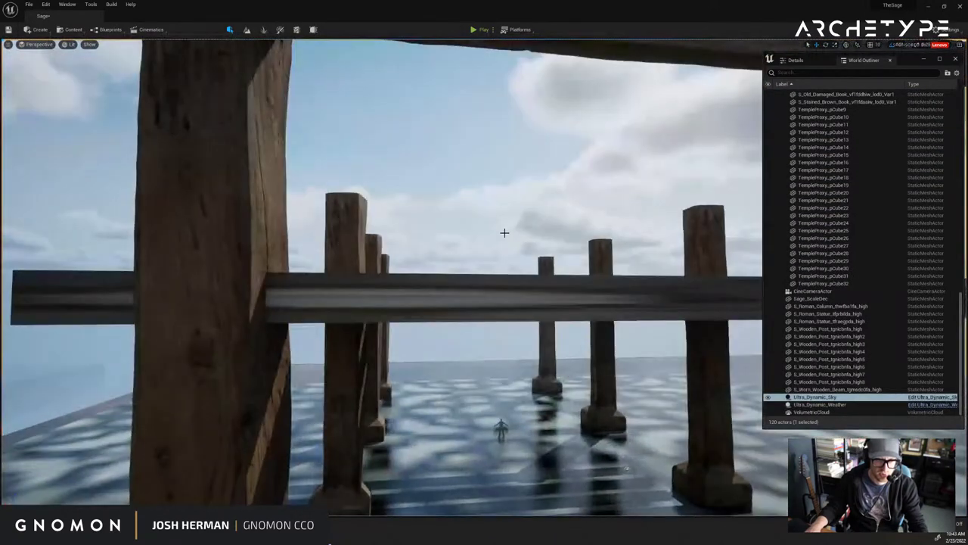
pyautogui.click(469, 301)
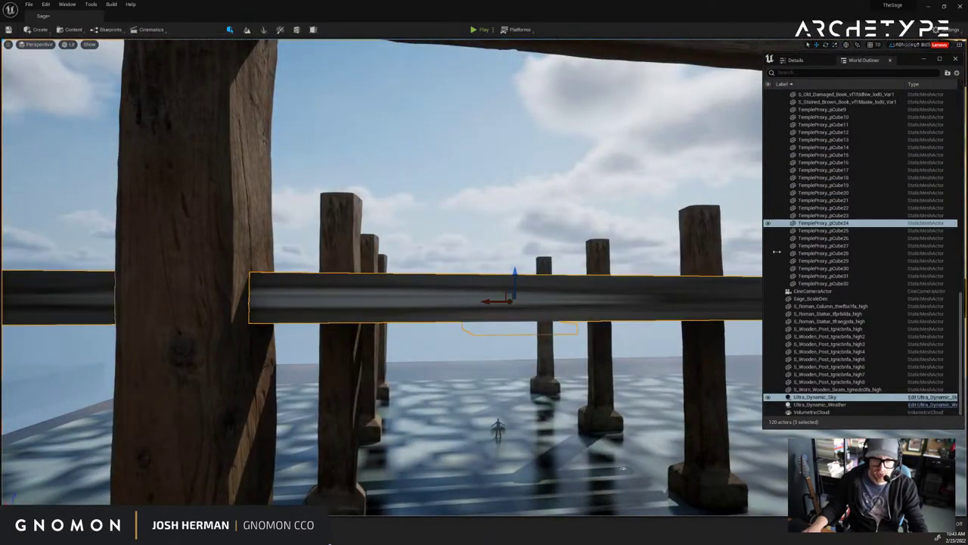
pyautogui.keyDown('ctrl'); pyautogui.click(816, 396); pyautogui.keyUp('ctrl')
pyautogui.moveTo(553, 250); pyautogui.dragTo(500, 345, button='right')
pyautogui.press('Delete')
# Delete the remaining blockout roof slats between the wooden posts, keeping only the worn wooden beam overhead.
pyautogui.click(500, 345)
pyautogui.keyDown('ctrl'); pyautogui.click(492, 333); pyautogui.keyUp('ctrl')
pyautogui.keyDown('ctrl'); pyautogui.click(487, 325); pyautogui.keyUp('ctrl')
pyautogui.press('Delete')
pyautogui.click(488, 329)
pyautogui.press('Delete')
pyautogui.click(489, 323)
pyautogui.press('Delete')
pyautogui.click(490, 317)
pyautogui.press('Delete')
pyautogui.click(490, 307)
pyautogui.press('Delete')
pyautogui.click(490, 304)
pyautogui.press('Delete')
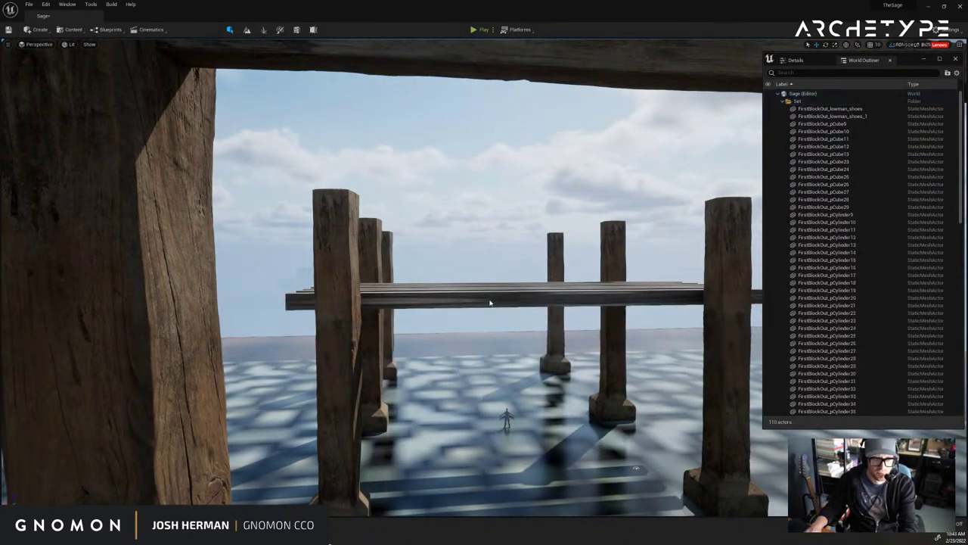
pyautogui.click(490, 300)
pyautogui.press('Delete')
pyautogui.click(491, 297)
pyautogui.press('Delete')
pyautogui.click(490, 294)
pyautogui.click(492, 288)
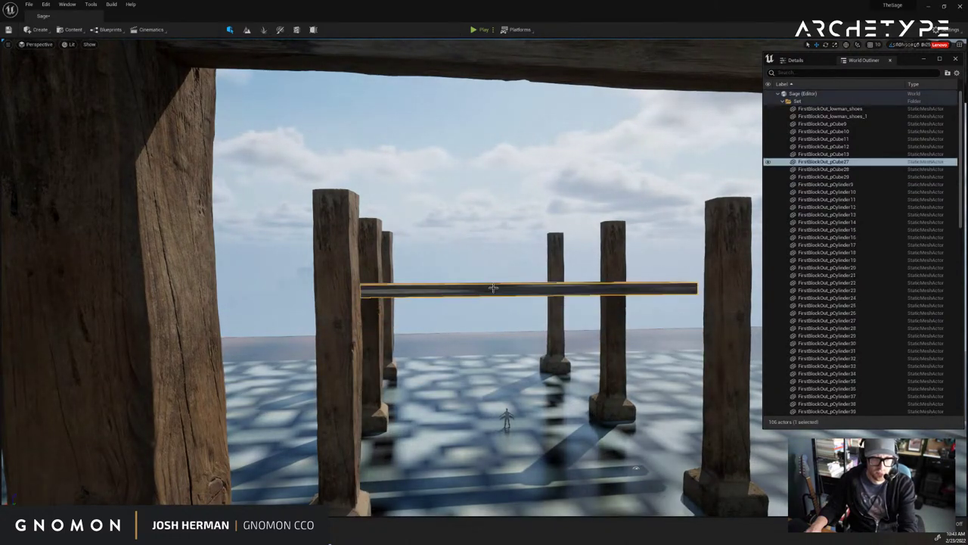
pyautogui.press('Delete')
pyautogui.click(494, 288)
pyautogui.press('Delete')
# Duplicate the worn wooden beam three times along the row so that each pair of posts carries one.
pyautogui.scroll(1, 548, 295)
pyautogui.keyDown('alt'); pyautogui.moveTo(547, 295); pyautogui.dragTo(636, 316); pyautogui.keyUp('alt')
pyautogui.click(580, 325)
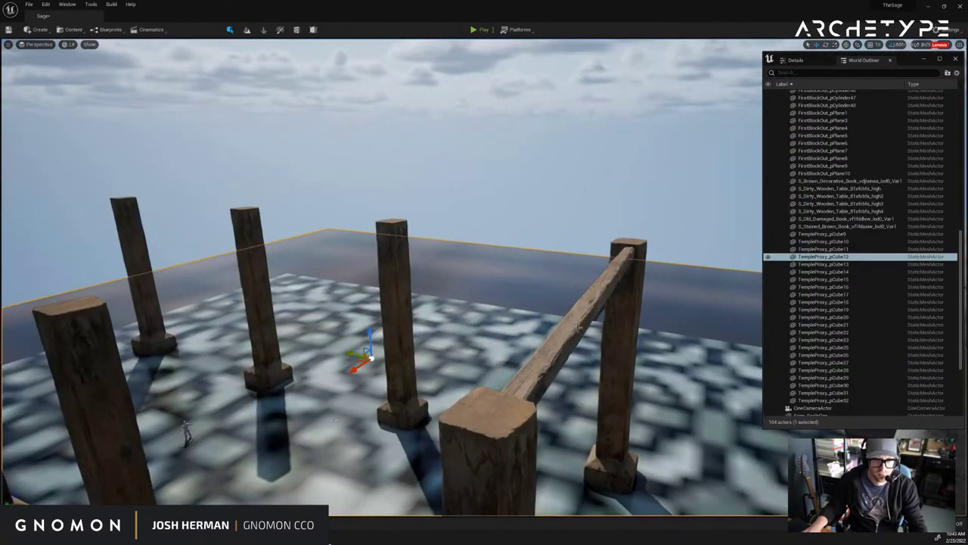
pyautogui.keyDown('alt'); pyautogui.moveTo(563, 305); pyautogui.dragTo(206, 219); pyautogui.keyUp('alt')
pyautogui.moveTo(259, 231); pyautogui.dragTo(393, 248, button='right')
pyautogui.keyDown('alt'); pyautogui.moveTo(486, 229); pyautogui.dragTo(130, 223); pyautogui.keyUp('alt')
pyautogui.click(360, 155)
pyautogui.moveTo(360, 156); pyautogui.dragTo(501, 231, button='right')
pyautogui.click(504, 237)
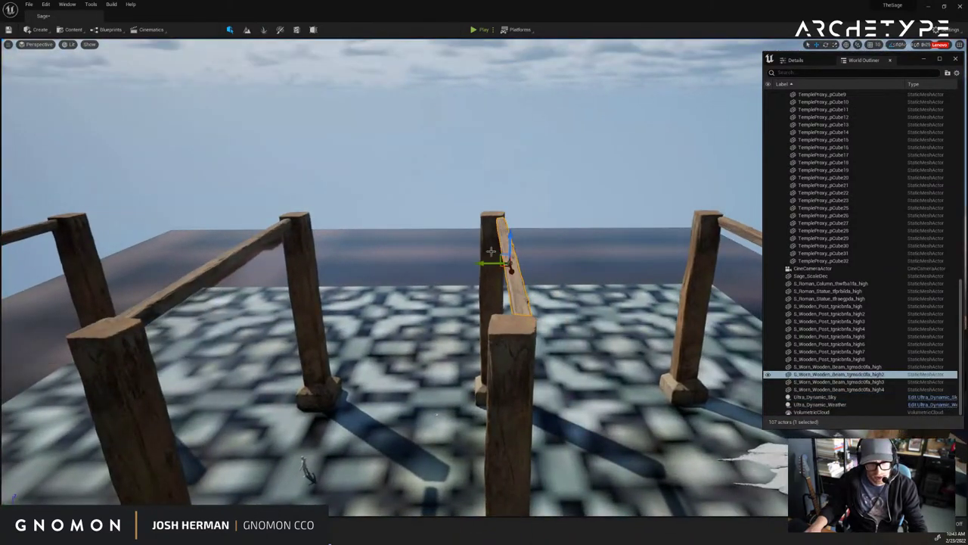
# Select all four worn wooden beams and lengthen them slightly to reach both posts of each pair.
pyautogui.click(536, 180)
pyautogui.moveTo(536, 181); pyautogui.dragTo(488, 196, button='right')
pyautogui.press('d')
pyautogui.click(473, 161)
pyautogui.moveTo(474, 161); pyautogui.dragTo(504, 321, button='right')
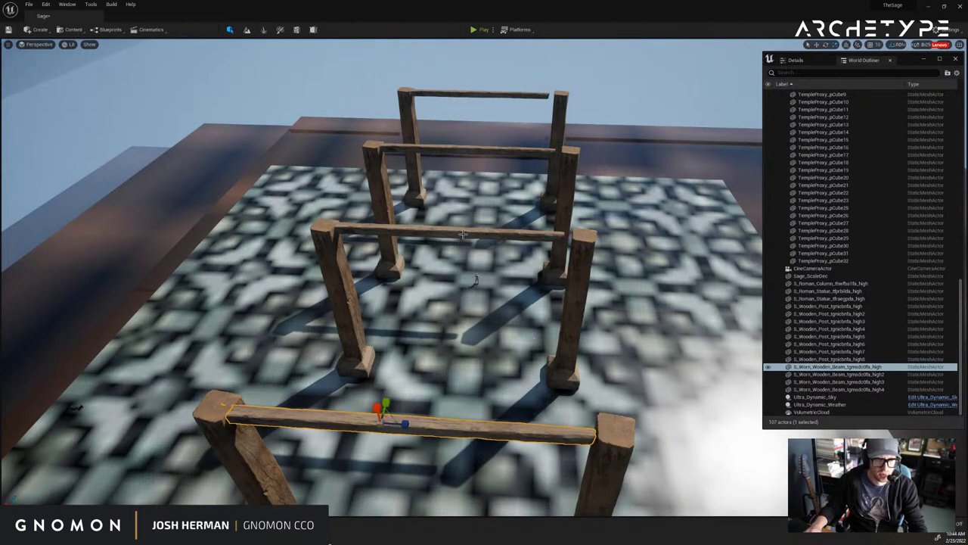
pyautogui.keyDown('ctrl'); pyautogui.click(465, 149); pyautogui.keyUp('ctrl')
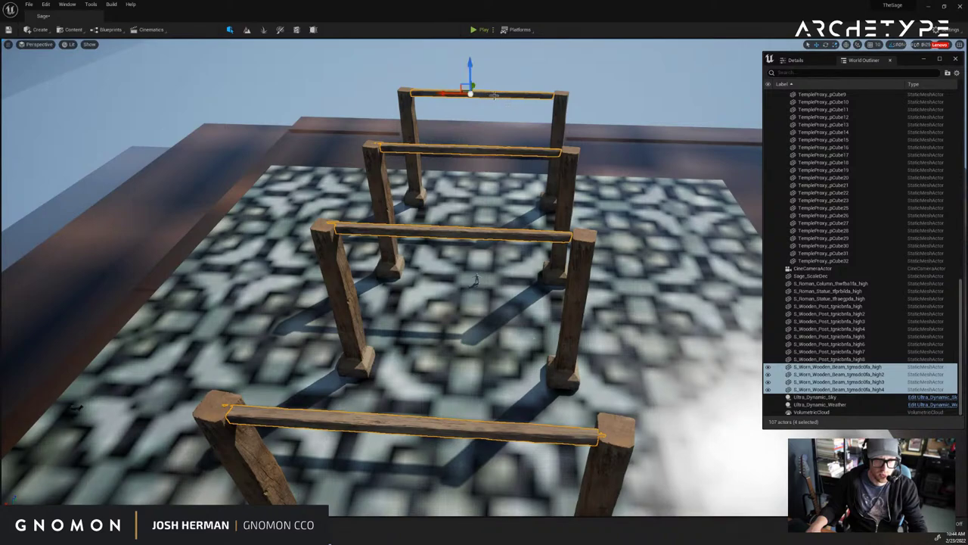
# Minimize the World Outliner and examine the posts, beams, Roman column and statues from several viewpoints.
pyautogui.moveTo(449, 95); pyautogui.dragTo(136, 105, button='right')
pyautogui.click(733, 149)
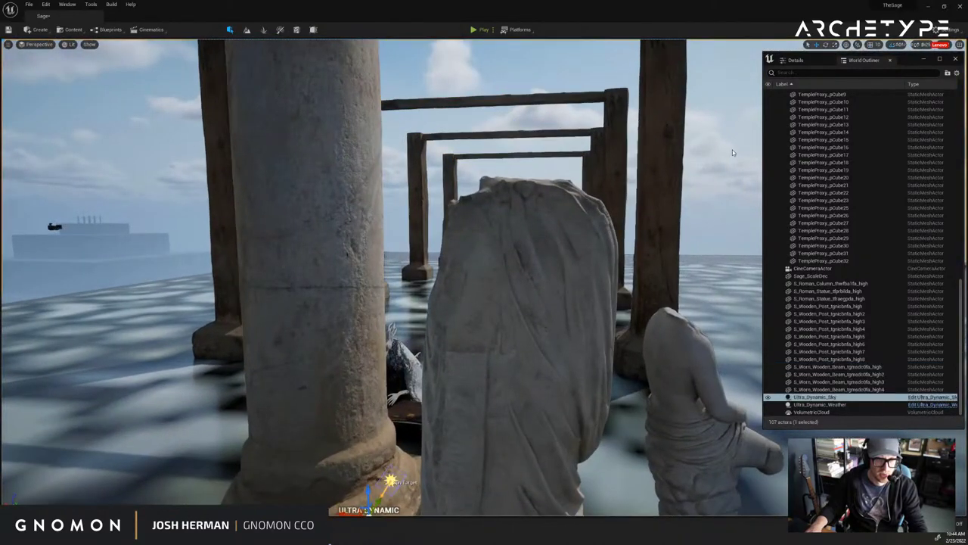
pyautogui.moveTo(732, 150); pyautogui.dragTo(731, 155, button='right')
pyautogui.scroll(-5, 730, 156)
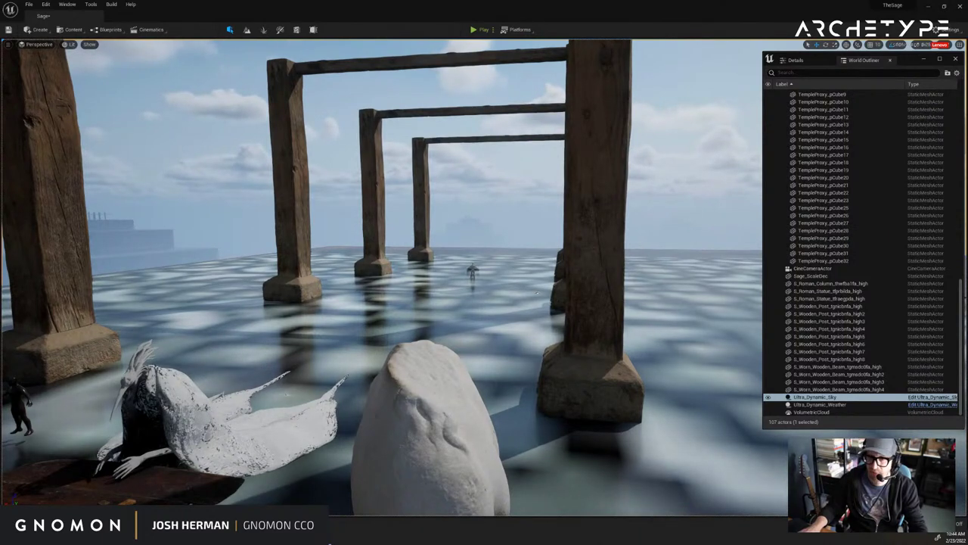
pyautogui.moveTo(715, 243); pyautogui.dragTo(704, 235, button='right')
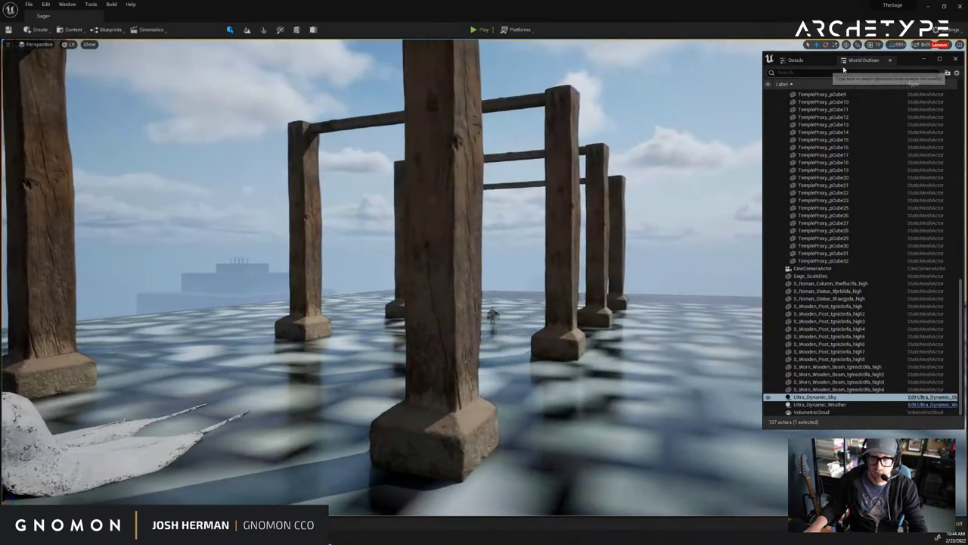
pyautogui.click(924, 59)
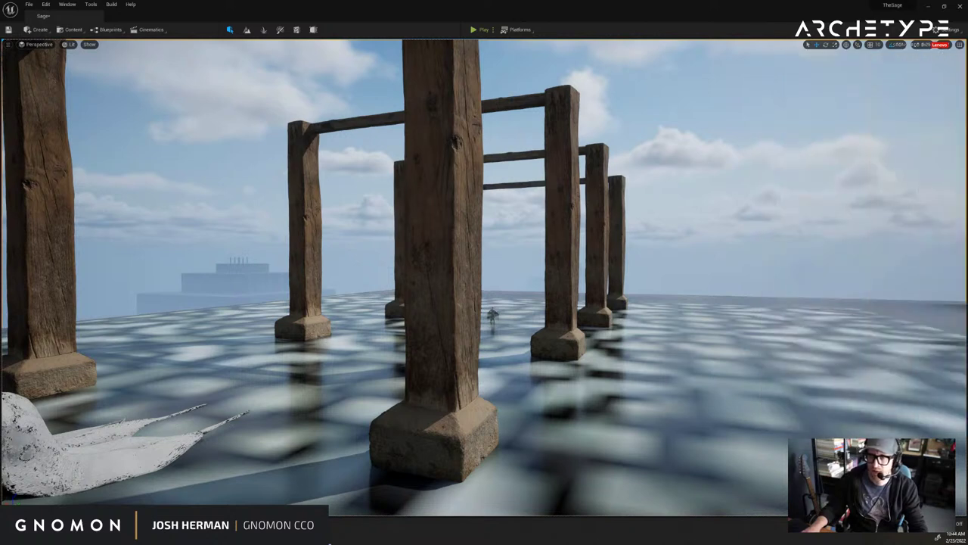
pyautogui.moveTo(679, 171); pyautogui.dragTo(672, 181, button='right')
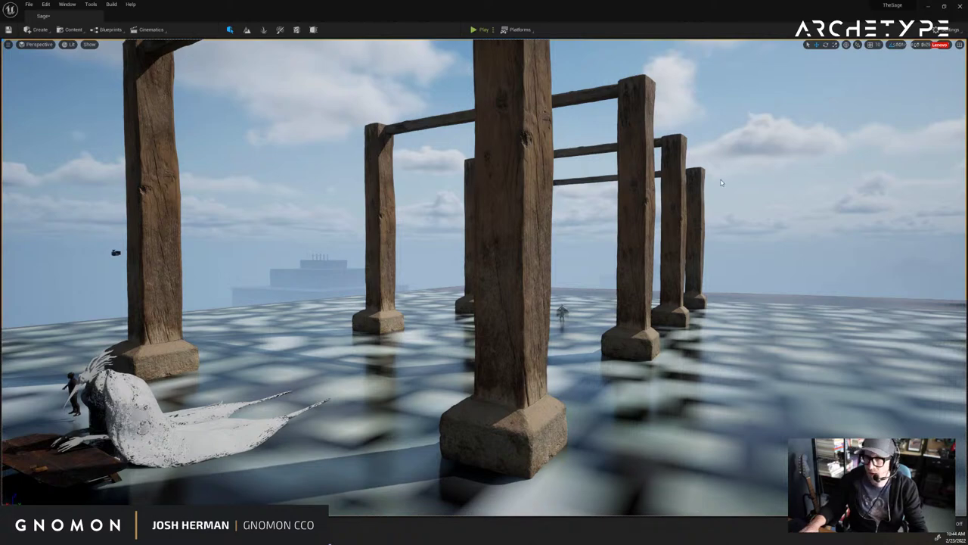
pyautogui.press('s')
pyautogui.moveTo(633, 208)
pyautogui.mouseDown(button='right')
pyautogui.moveTo(619, 215)
pyautogui.moveTo(634, 207)
pyautogui.mouseUp(button='right')
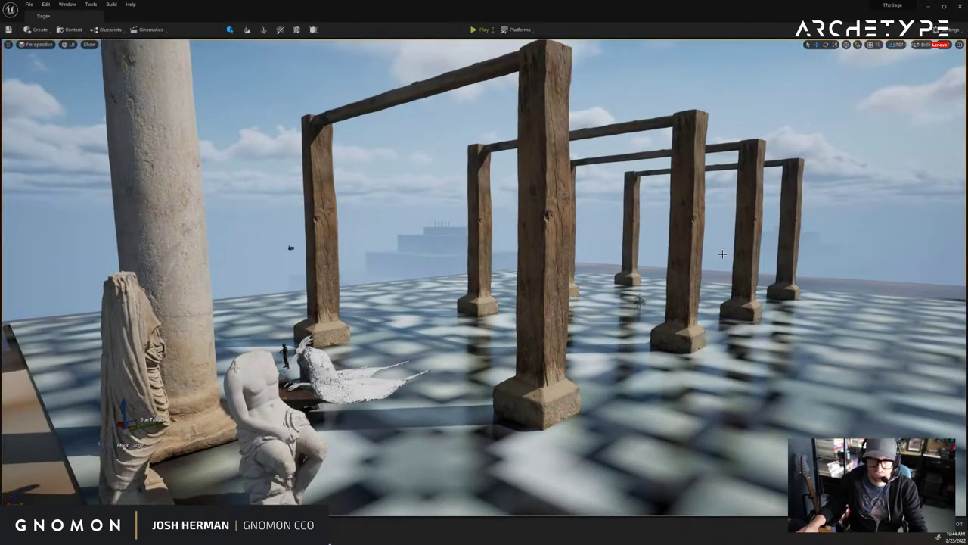
pyautogui.moveTo(745, 222); pyautogui.dragTo(763, 223, button='right')
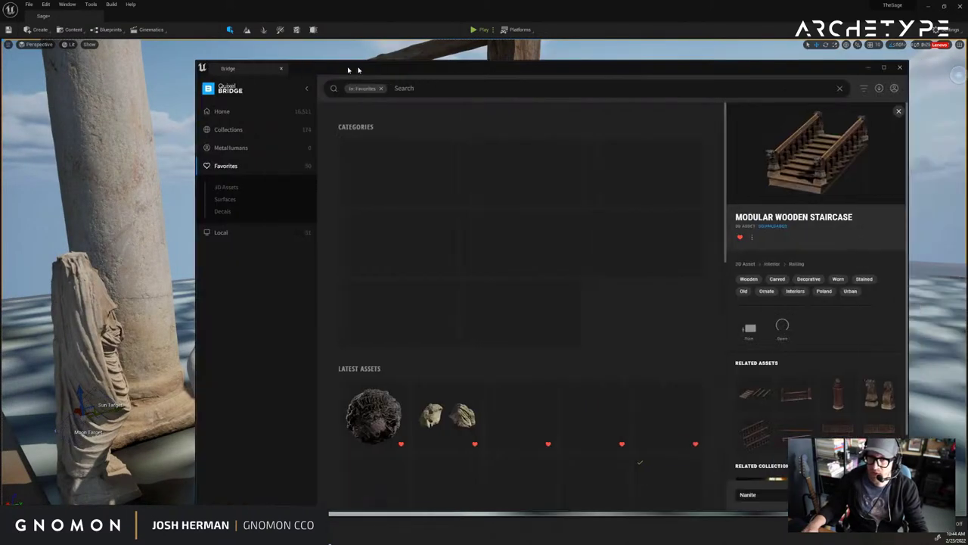
# Browse the favorite 3D assets in Quixel Bridge for further historical and building pieces.
pyautogui.click(227, 182)
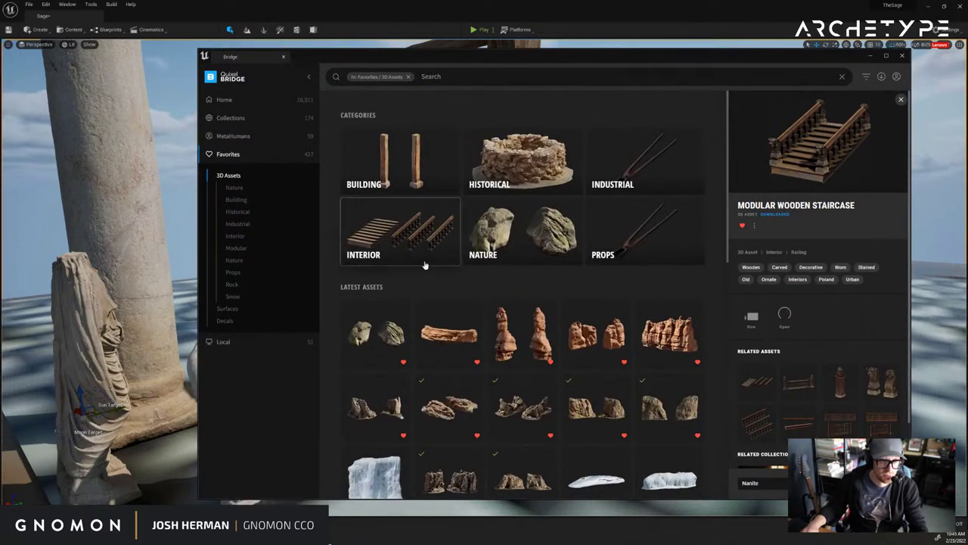
pyautogui.scroll(-4, 606, 309)
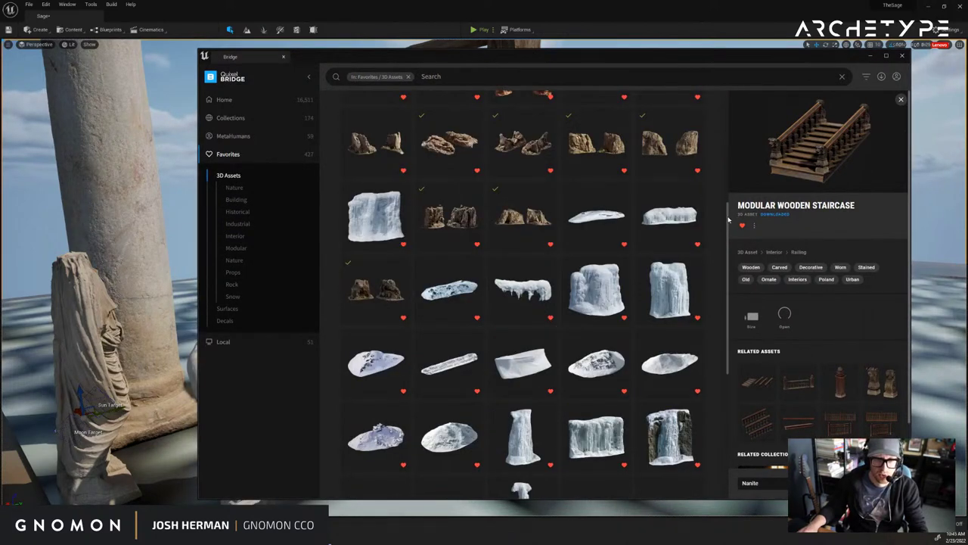
pyautogui.scroll(4, 726, 227)
pyautogui.scroll(-3, 719, 280)
pyautogui.scroll(-6, 719, 280)
pyautogui.scroll(-3, 720, 484)
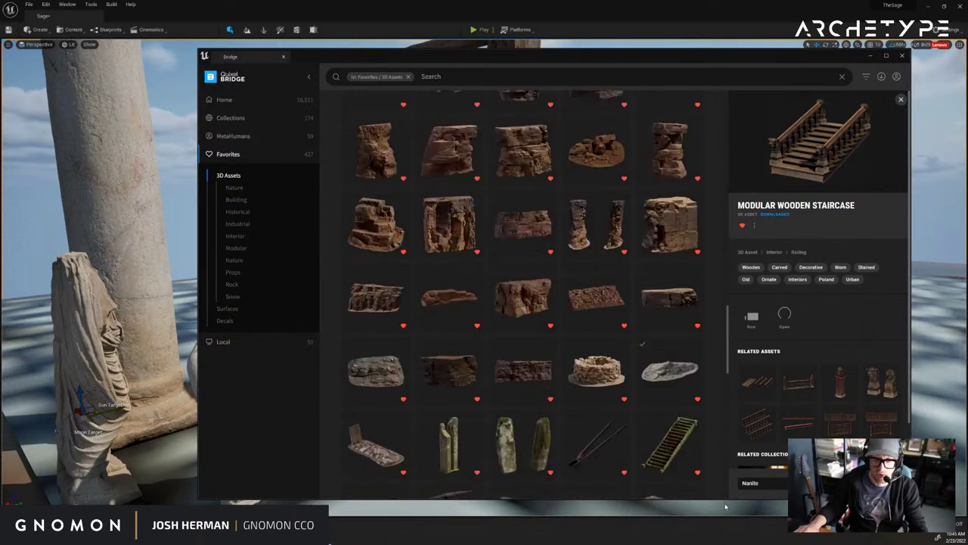
pyautogui.scroll(10, 731, 444)
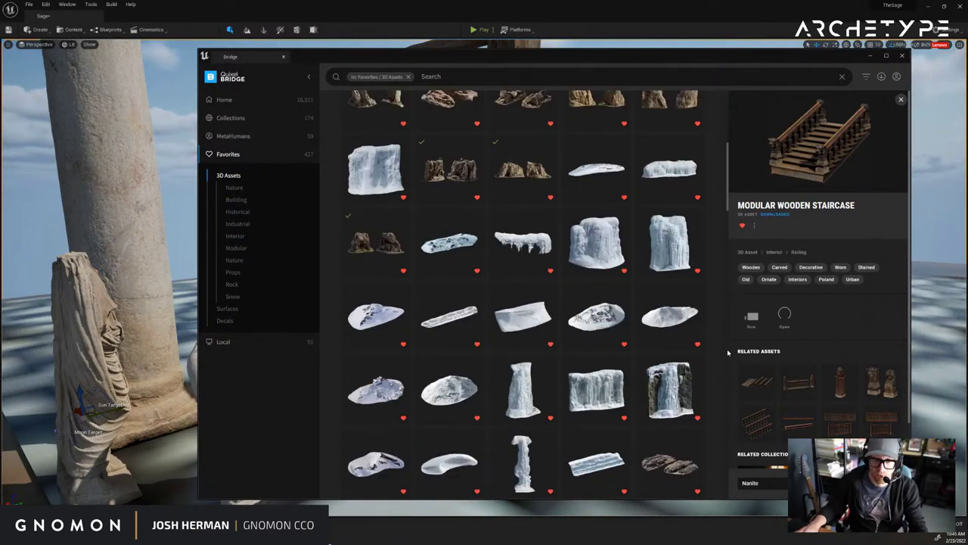
pyautogui.scroll(10, 726, 220)
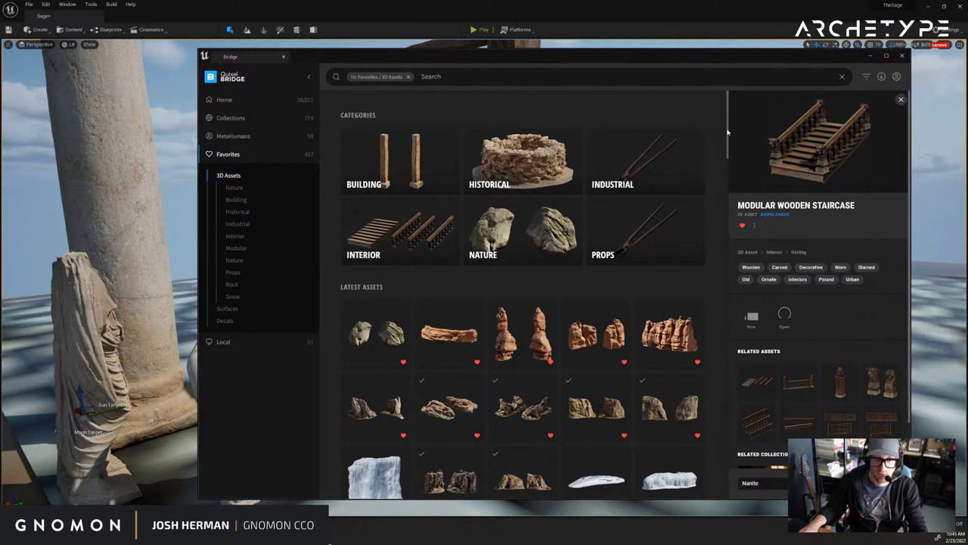
pyautogui.scroll(-1, 723, 283)
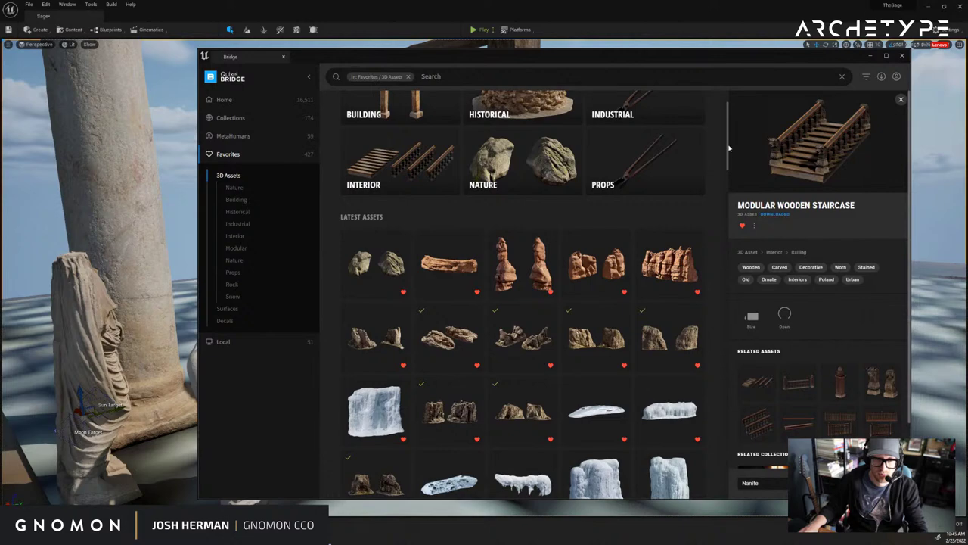
pyautogui.scroll(-15, 729, 143)
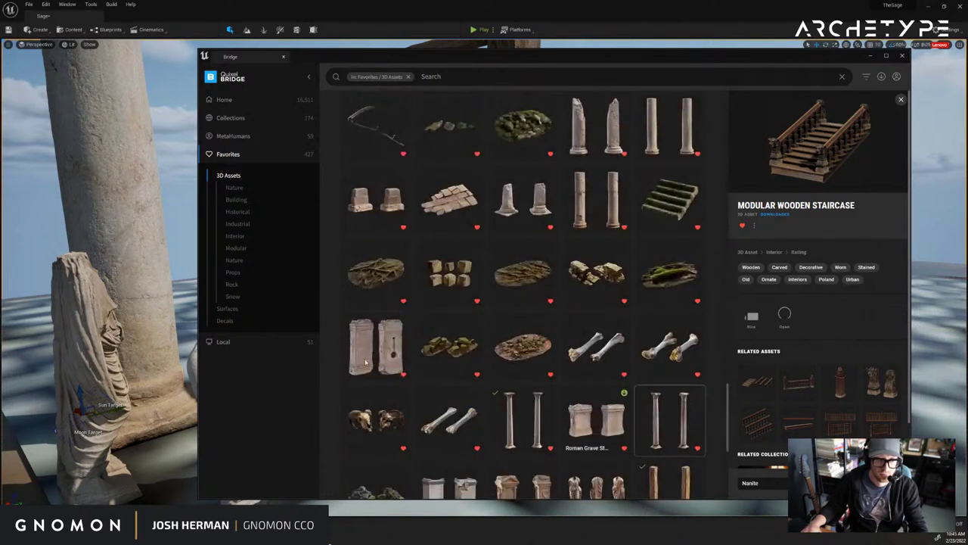
pyautogui.scroll(-5, 447, 348)
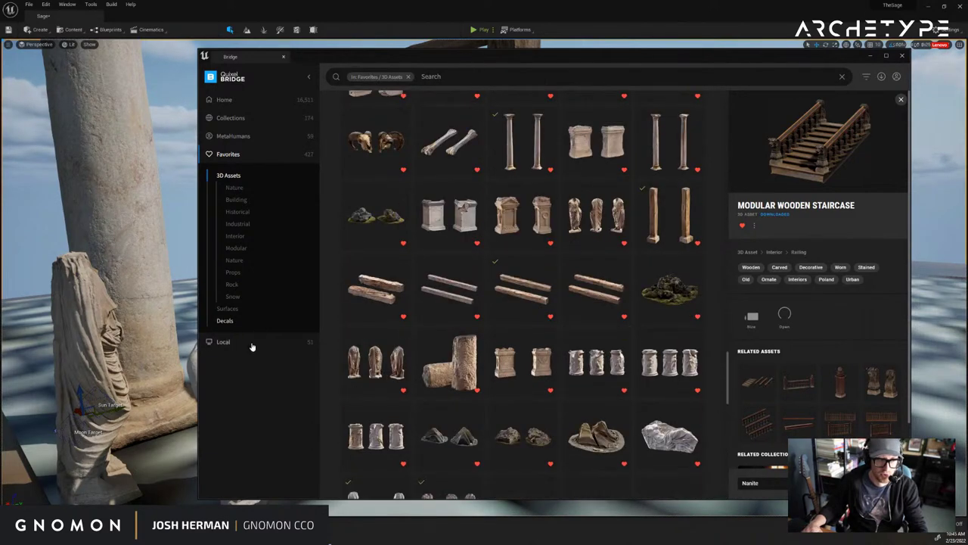
# List the locally downloaded Megascans assets and look over the Wooden Post and the parquet surfaces.
pyautogui.click(251, 344)
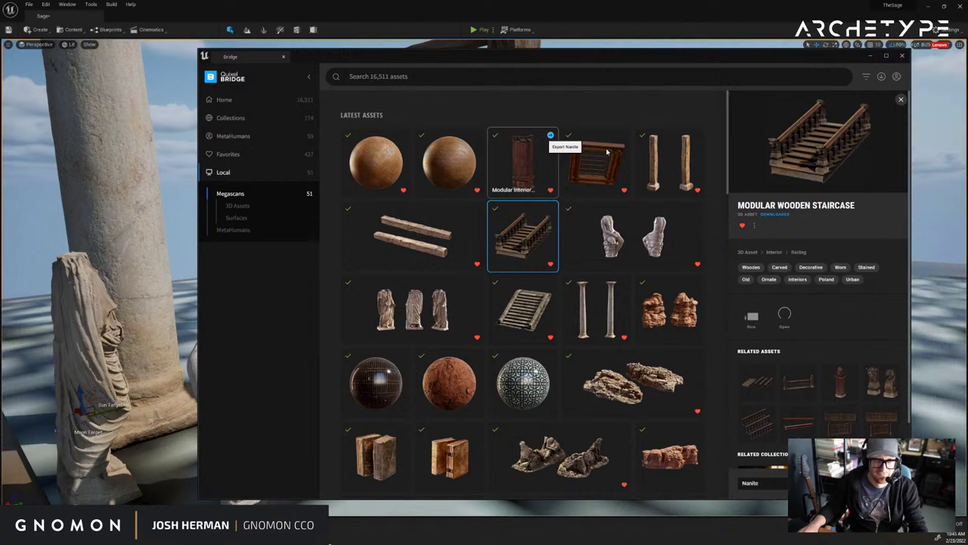
pyautogui.moveTo(613, 66); pyautogui.dragTo(595, 60)
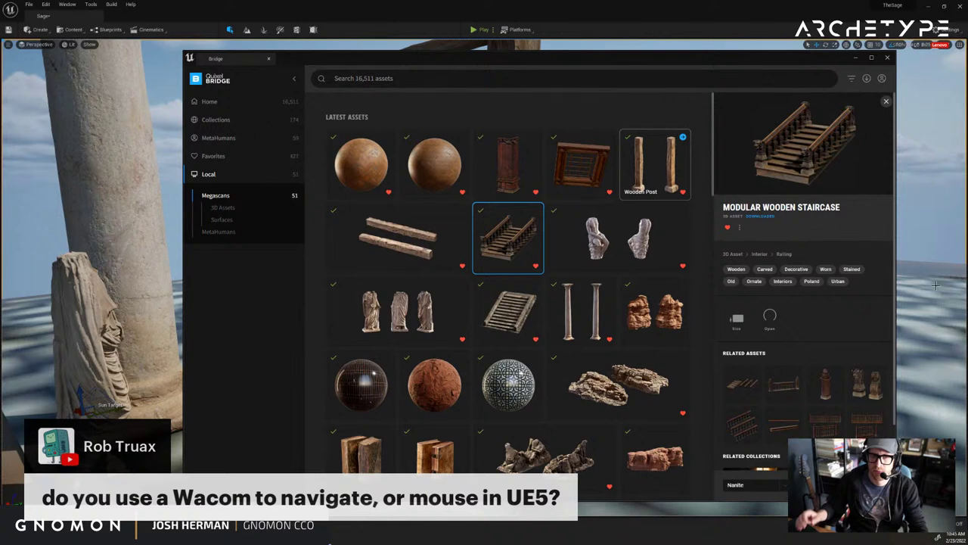
pyautogui.click(655, 162)
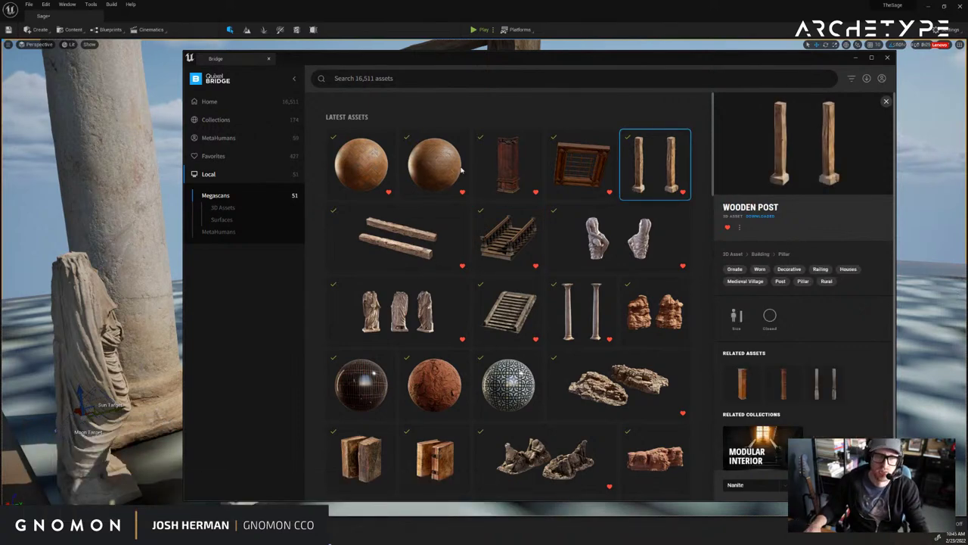
pyautogui.moveTo(529, 58); pyautogui.dragTo(541, 69)
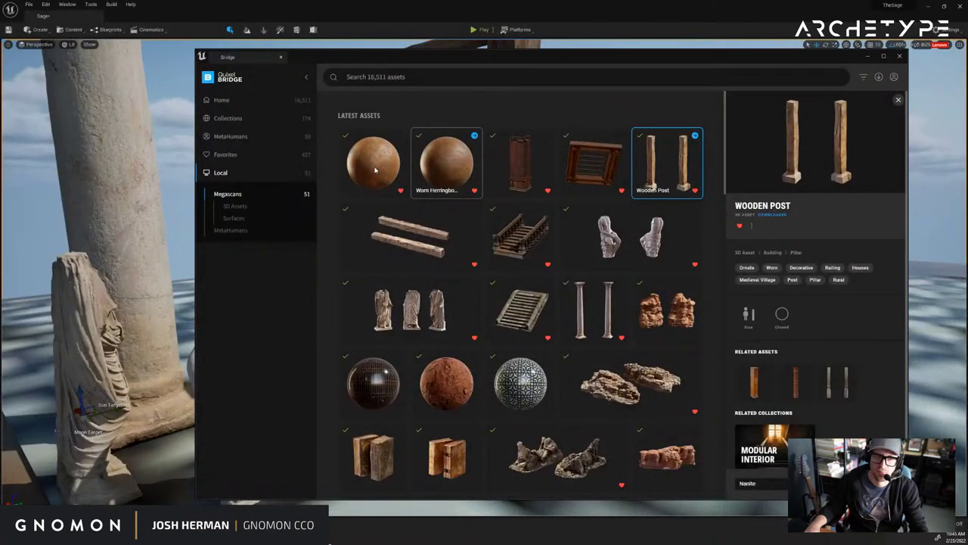
pyautogui.moveTo(503, 62); pyautogui.dragTo(510, 60)
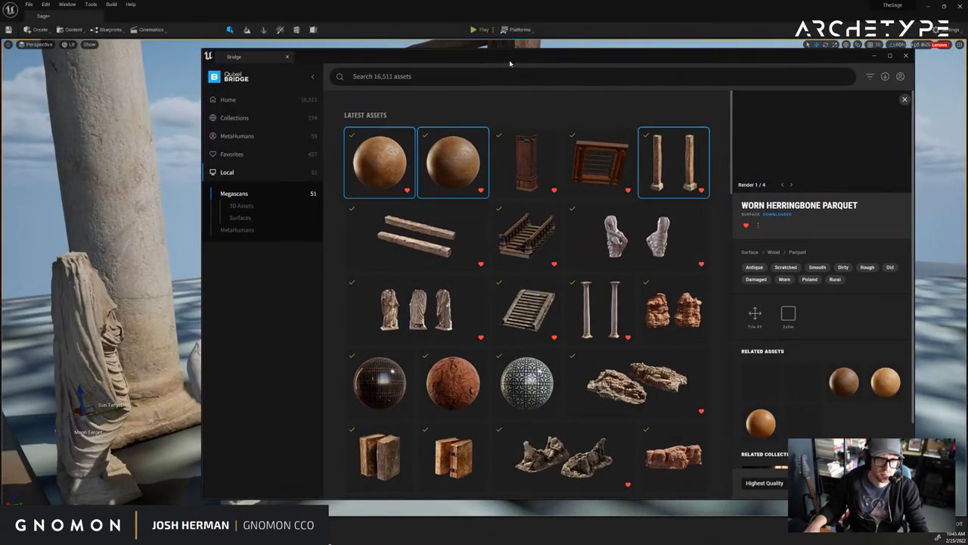
# Export the first Worn Herringbone Parquet surface to the project at Highest Quality and move the Bridge window aside.
pyautogui.click(391, 156)
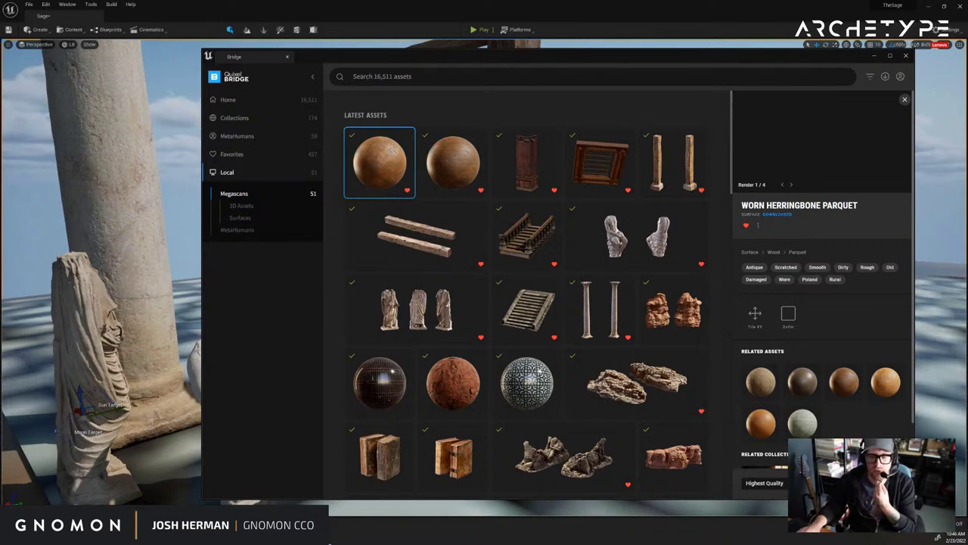
pyautogui.click(764, 483)
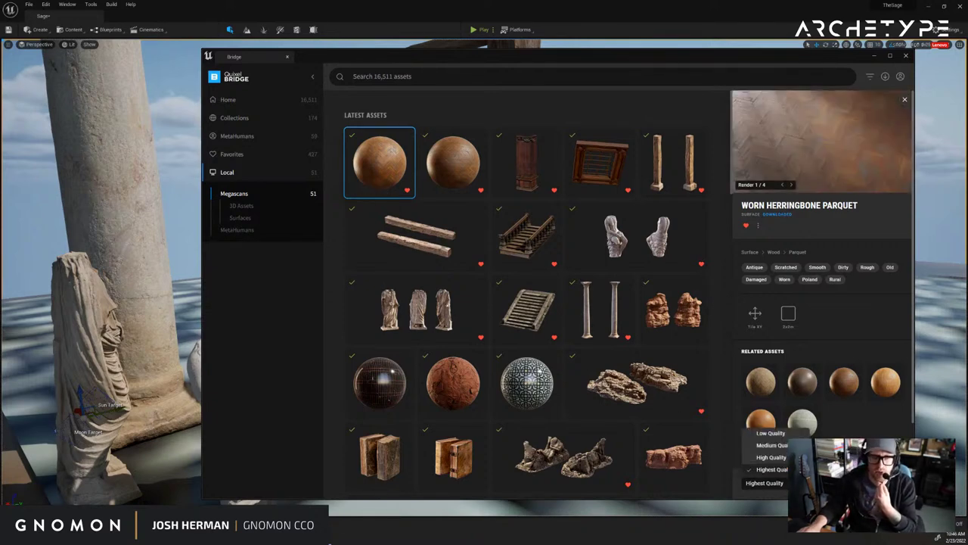
pyautogui.click(453, 160)
pyautogui.click(387, 174)
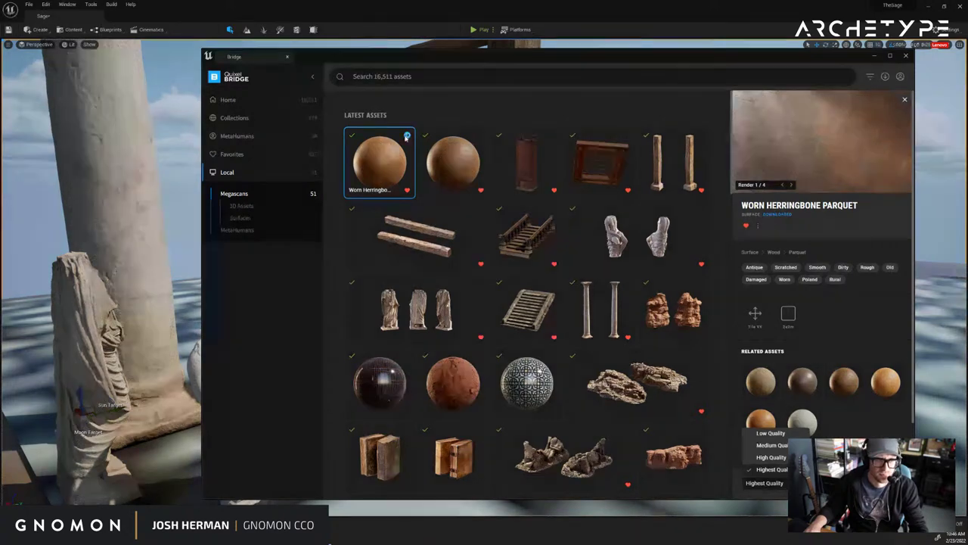
pyautogui.moveTo(439, 56); pyautogui.dragTo(967, 38)
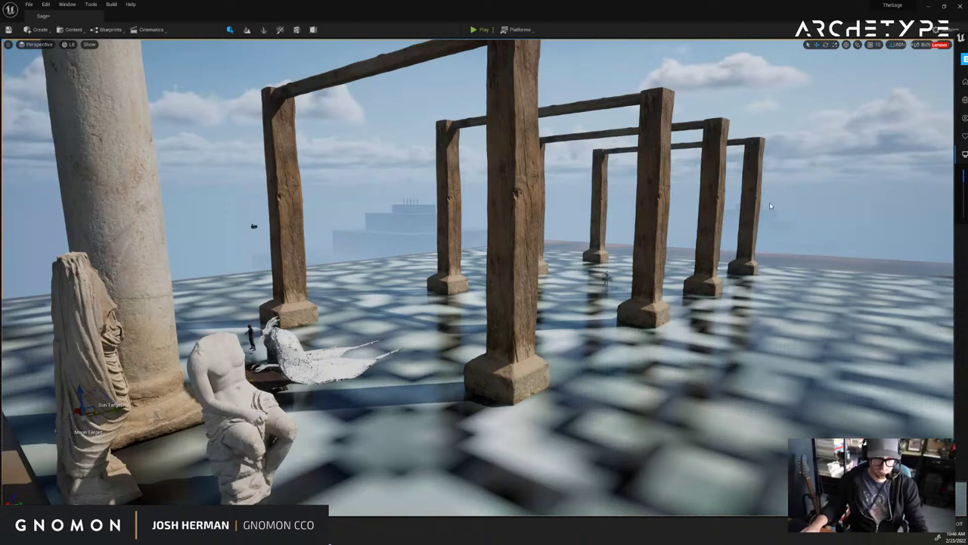
# Look over the temple scene and open the Modular Interior Corner Wall folder among the imported Megascans 3D assets.
pyautogui.moveTo(576, 262); pyautogui.dragTo(544, 325, button='right')
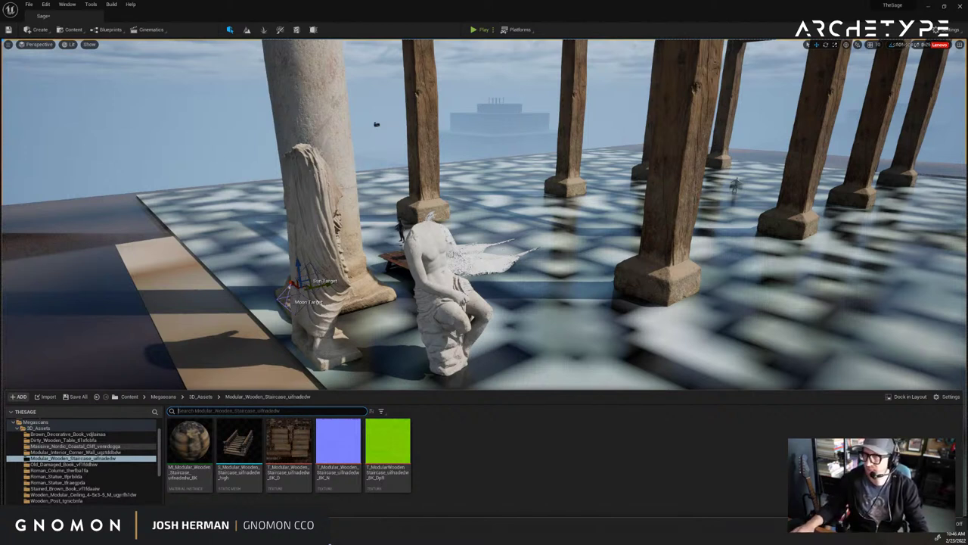
pyautogui.moveTo(755, 258); pyautogui.dragTo(865, 255, button='right')
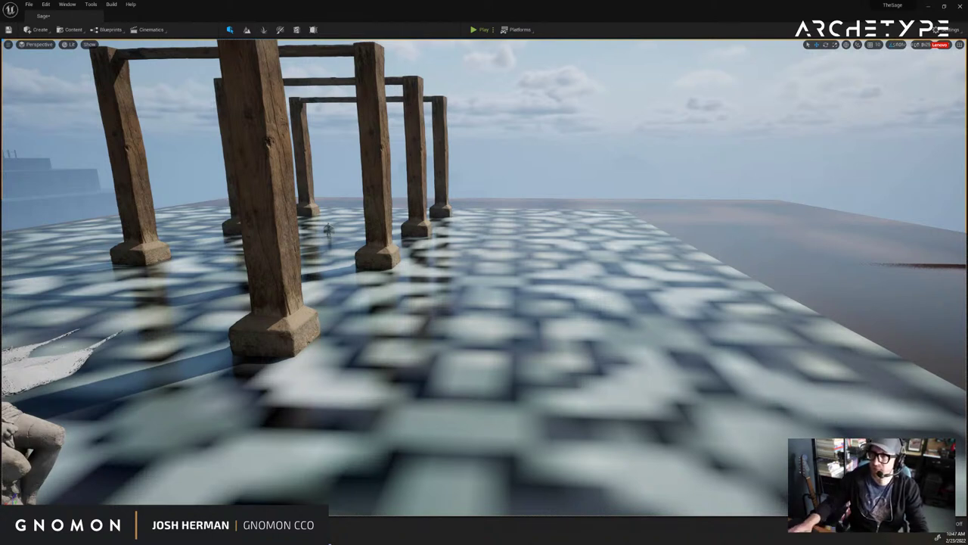
pyautogui.moveTo(619, 105); pyautogui.dragTo(348, 162, button='right')
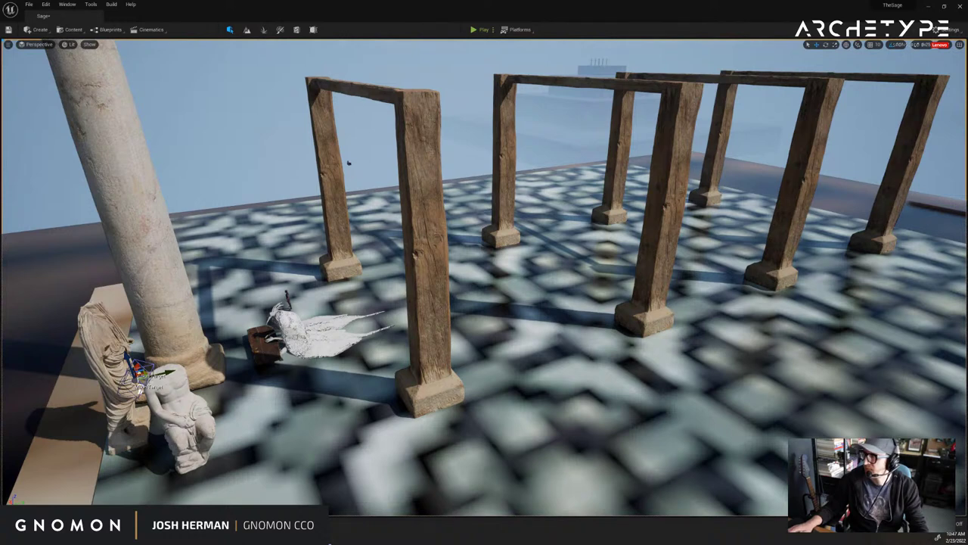
pyautogui.moveTo(713, 199); pyautogui.dragTo(696, 284, button='right')
pyautogui.click(561, 267)
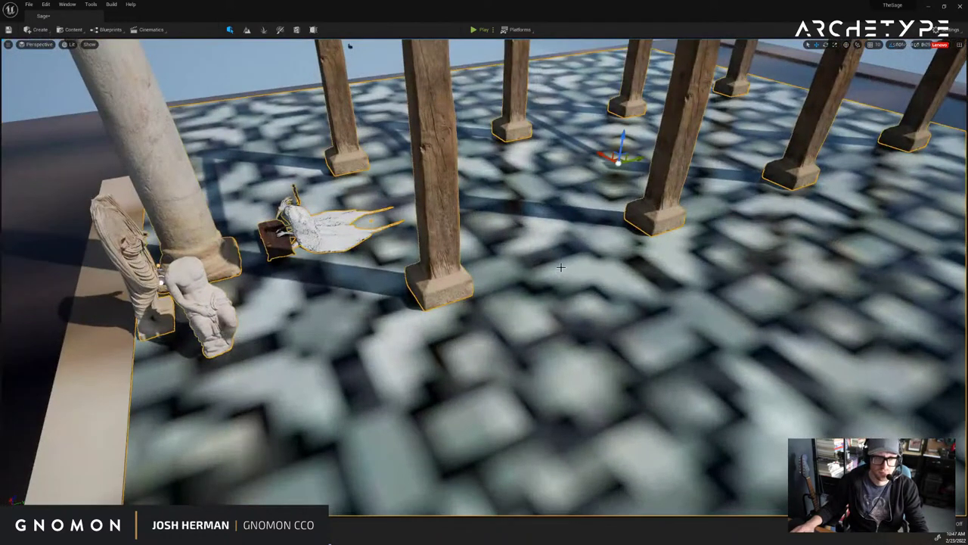
pyautogui.hotkey('ctrl', 'space')
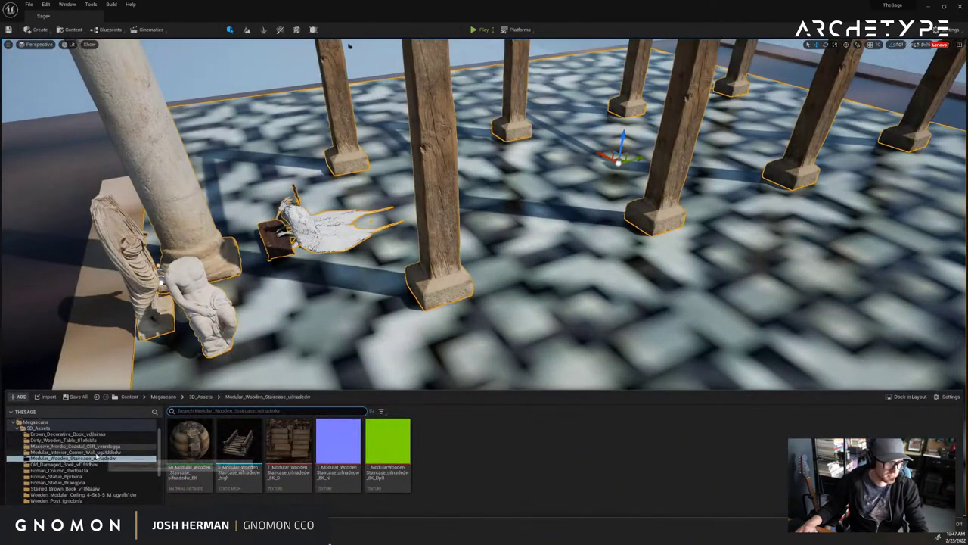
pyautogui.click(83, 434)
pyautogui.click(86, 440)
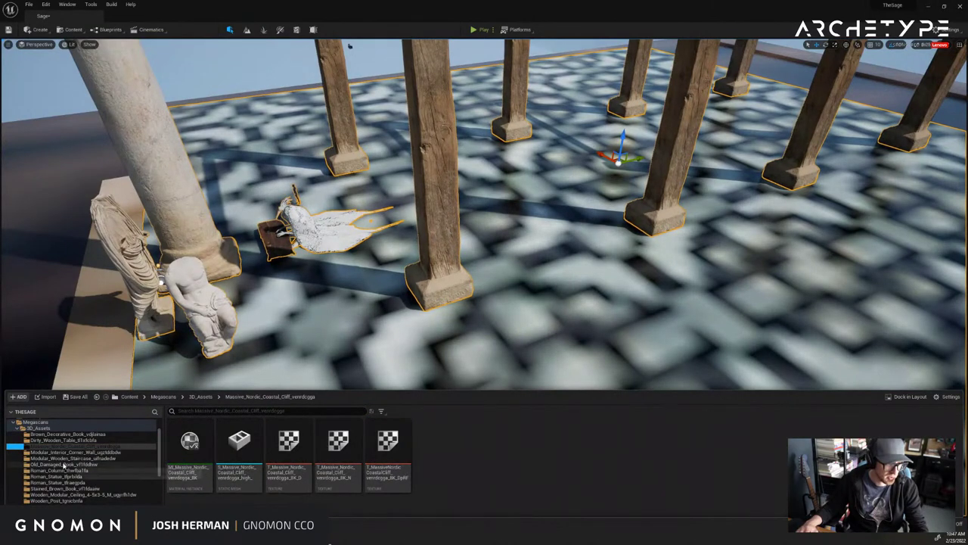
pyautogui.click(86, 454)
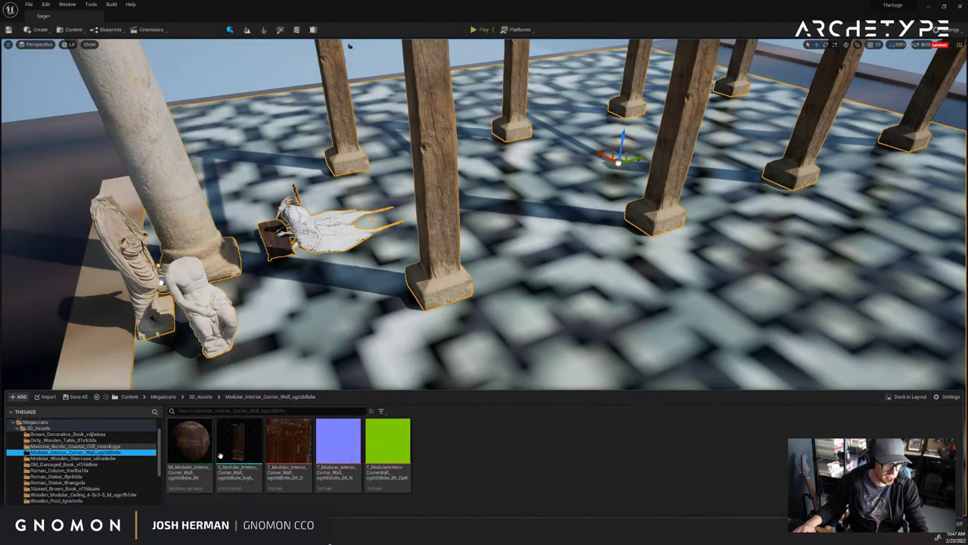
# Place the Modular Interior Corner Wall mesh on the floor between the wooden posts and frame its base.
pyautogui.moveTo(239, 442); pyautogui.dragTo(579, 224)
pyautogui.press('r')
pyautogui.click(674, 316)
pyautogui.moveTo(674, 317); pyautogui.dragTo(614, 401, button='right')
pyautogui.click(576, 340)
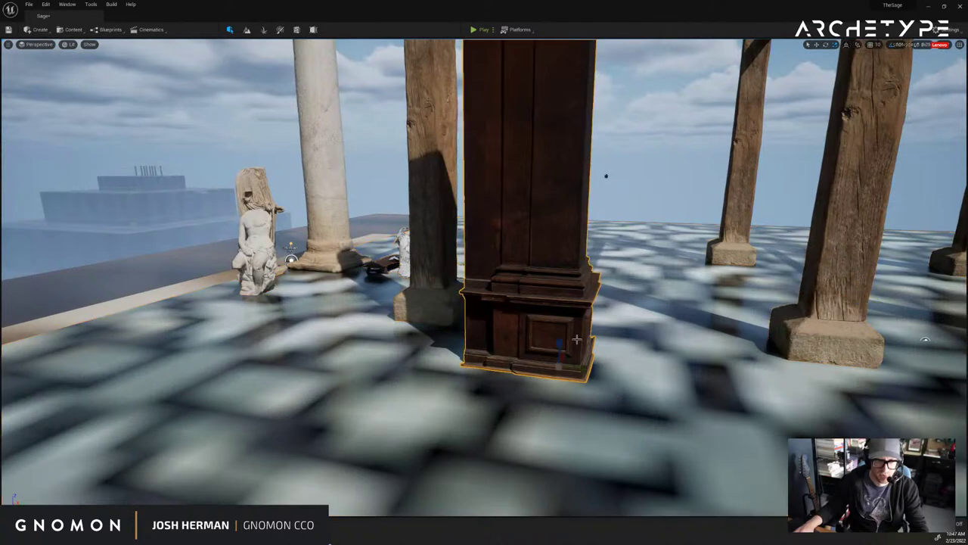
pyautogui.press('f')
# Place the Modular Wooden Staircase mesh on the floor beside the dark corner wall.
pyautogui.hotkey('ctrl', 'b')
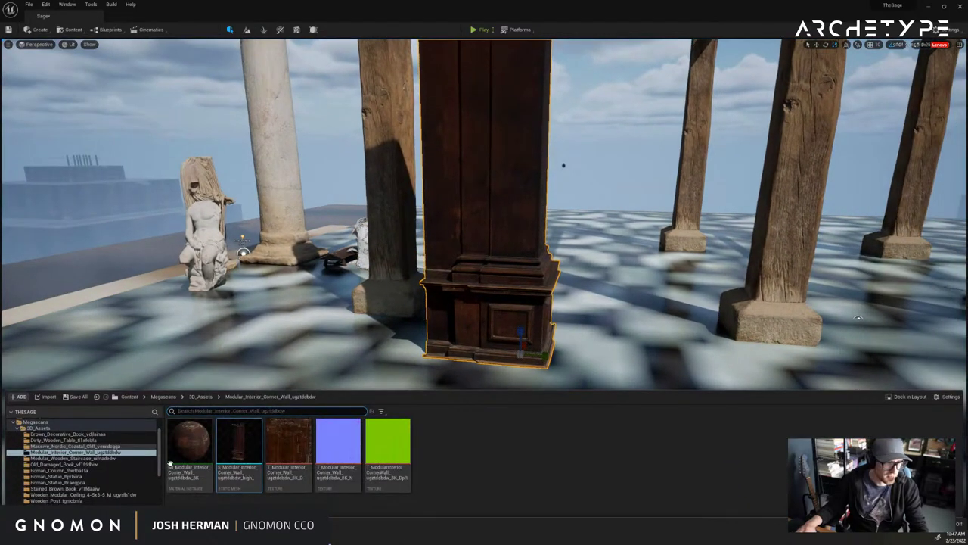
pyautogui.moveTo(239, 445); pyautogui.dragTo(690, 284)
pyautogui.click(656, 282)
pyautogui.moveTo(657, 282); pyautogui.dragTo(572, 293, button='right')
pyautogui.press('d')
pyautogui.click(666, 357)
# Rotate the wooden staircase and check its orientation from several angles.
pyautogui.press('e')
pyautogui.keyDown('alt'); pyautogui.moveTo(689, 454); pyautogui.dragTo(723, 454); pyautogui.keyUp('alt')
pyautogui.moveTo(543, 416); pyautogui.dragTo(421, 376)
pyautogui.moveTo(422, 376); pyautogui.dragTo(549, 382, button='right')
pyautogui.press('a')
pyautogui.click(617, 252)
pyautogui.moveTo(515, 309); pyautogui.dragTo(569, 297, button='right')
pyautogui.press('a')
pyautogui.keyDown('alt'); pyautogui.moveTo(568, 297); pyautogui.dragTo(594, 293); pyautogui.keyUp('alt')
# Try a further rotation of the wooden staircase next to the post.
pyautogui.click(605, 429)
pyautogui.moveTo(605, 429); pyautogui.dragTo(506, 380)
pyautogui.press('d')
pyautogui.moveTo(732, 376); pyautogui.dragTo(659, 371, button='right')
pyautogui.press('w')
pyautogui.hotkey('ctrl', 'z')
pyautogui.press('s')
pyautogui.click(660, 372)
# Place the Wooden Modular Ceiling mesh on the floor between the corner wall and the staircase.
pyautogui.hotkey('ctrl', 'b')
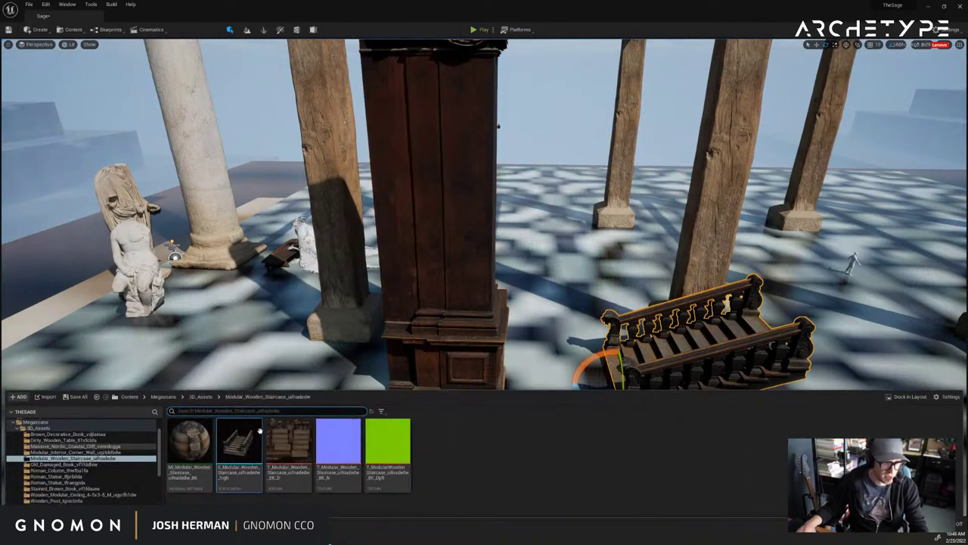
pyautogui.click(74, 475)
pyautogui.click(75, 482)
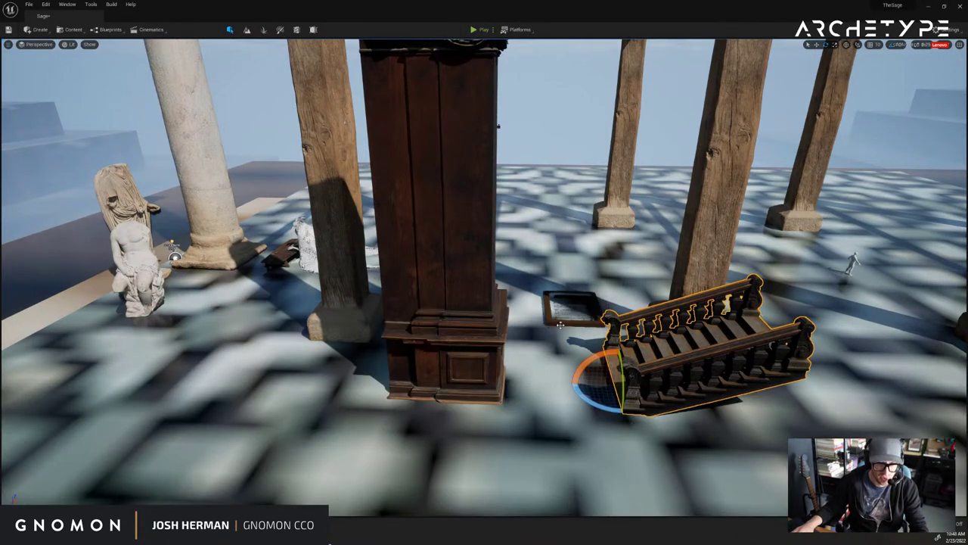
pyautogui.click(550, 327)
pyautogui.moveTo(549, 327); pyautogui.dragTo(548, 280)
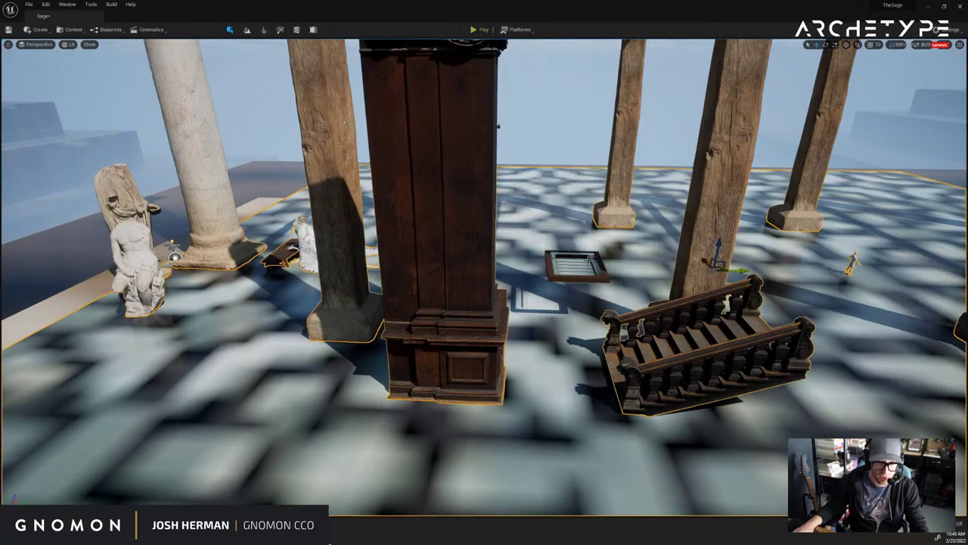
# Raise the wooden ceiling panel well above the checkered floor.
pyautogui.press('f')
pyautogui.click(434, 283)
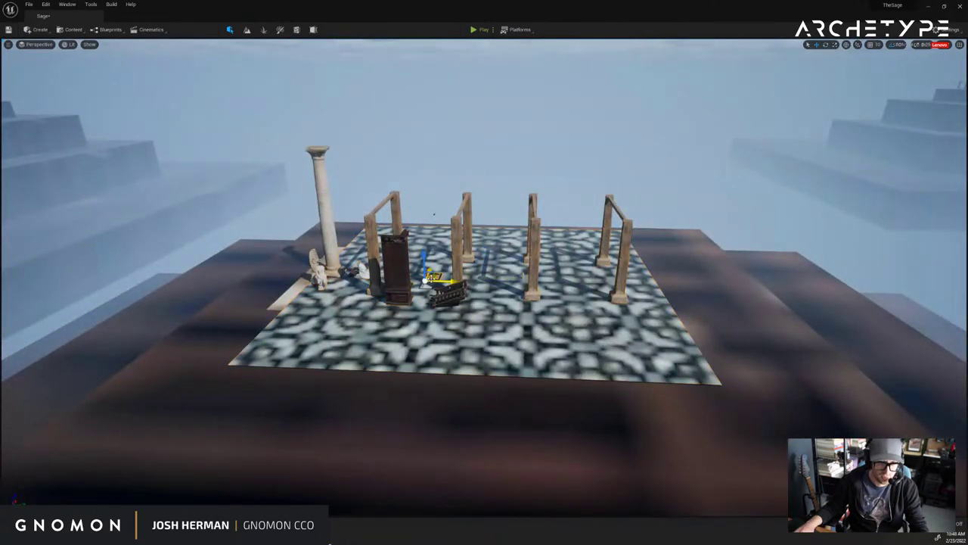
pyautogui.press('f')
pyautogui.keyDown('alt'); pyautogui.moveTo(433, 282); pyautogui.dragTo(527, 428); pyautogui.keyUp('alt')
pyautogui.scroll(-6, 526, 428)
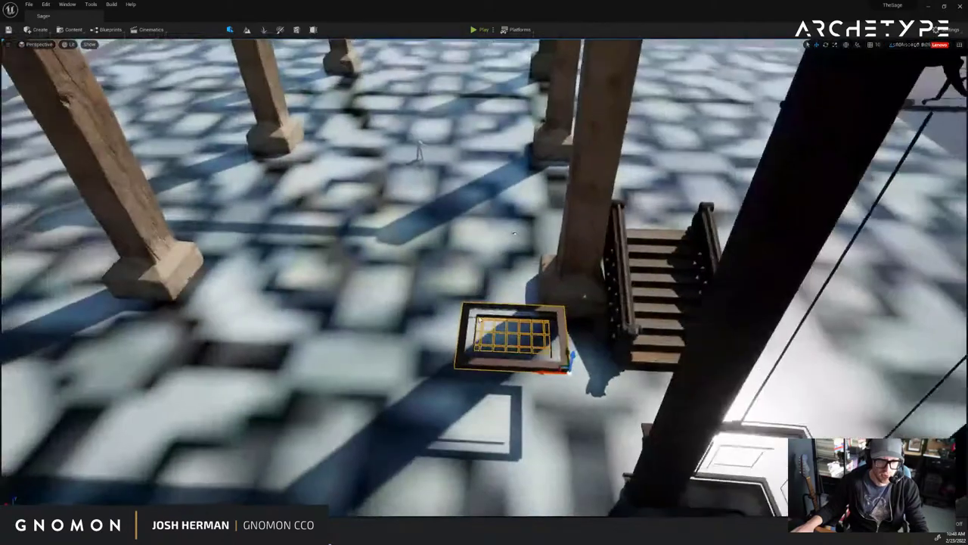
pyautogui.moveTo(569, 356); pyautogui.dragTo(610, 126)
pyautogui.keyDown('alt'); pyautogui.moveTo(552, 144); pyautogui.dragTo(475, 172); pyautogui.keyUp('alt')
pyautogui.moveTo(475, 172); pyautogui.dragTo(597, 117, button='right')
pyautogui.keyDown('alt'); pyautogui.moveTo(598, 117); pyautogui.dragTo(546, 165); pyautogui.keyUp('alt')
# Rotate the wooden ceiling panel and inspect its frame and lattice up close.
pyautogui.press('f')
pyautogui.press('e')
pyautogui.moveTo(392, 313); pyautogui.dragTo(382, 251)
pyautogui.keyDown('alt'); pyautogui.moveTo(381, 252); pyautogui.dragTo(379, 252, button='right'); pyautogui.keyUp('alt')
pyautogui.keyDown('alt'); pyautogui.moveTo(380, 252); pyautogui.dragTo(380, 253); pyautogui.keyUp('alt')
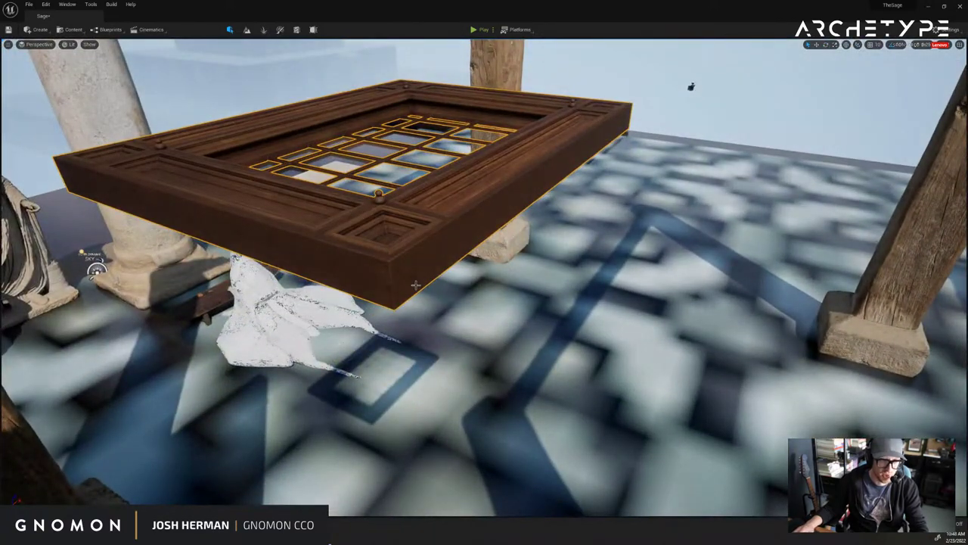
# Open the Wooden Modular Ceiling material instance and turn on its Two Sided property override.
pyautogui.hotkey('ctrl', 'space')
pyautogui.doubleClick(206, 443)
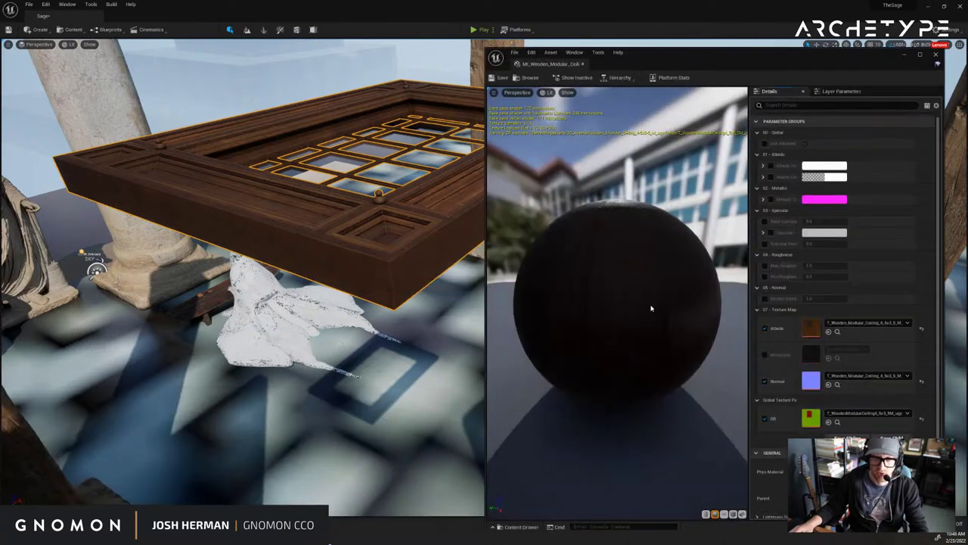
pyautogui.scroll(-3, 803, 328)
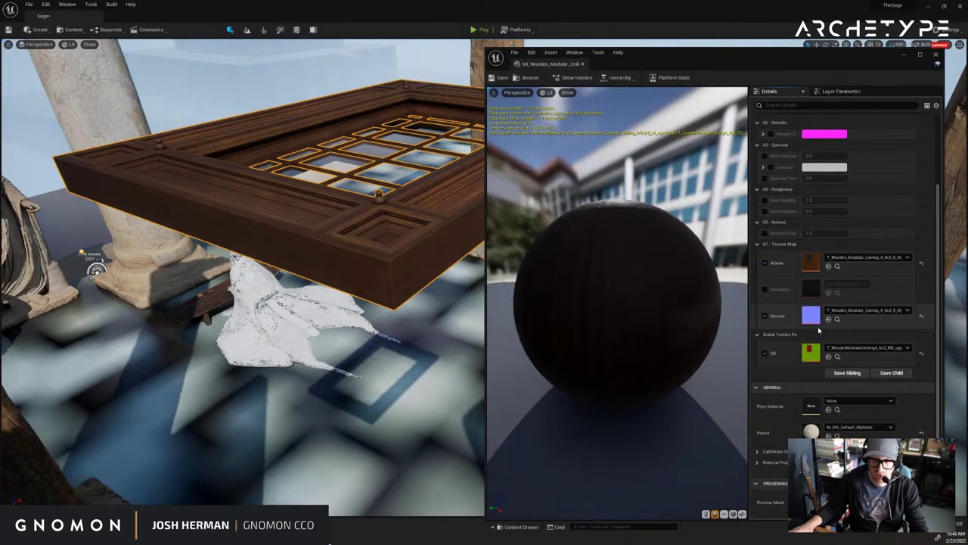
pyautogui.moveTo(798, 60); pyautogui.dragTo(821, 37)
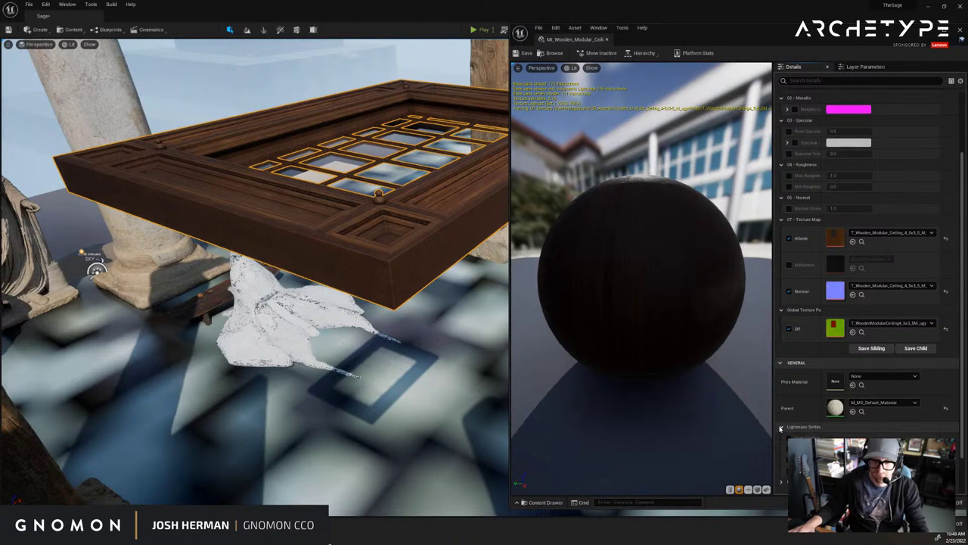
pyautogui.click(780, 428)
pyautogui.click(782, 438)
pyautogui.scroll(-2, 782, 436)
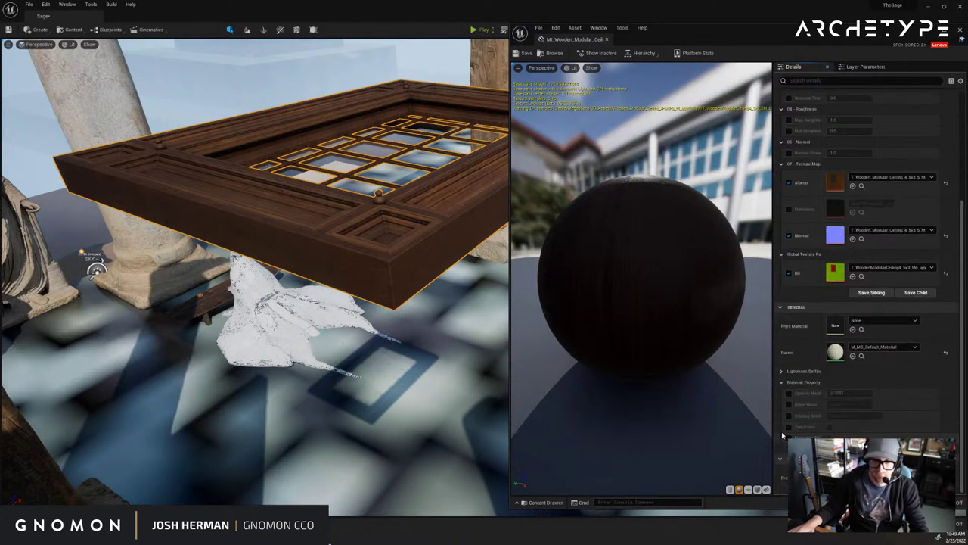
pyautogui.click(789, 428)
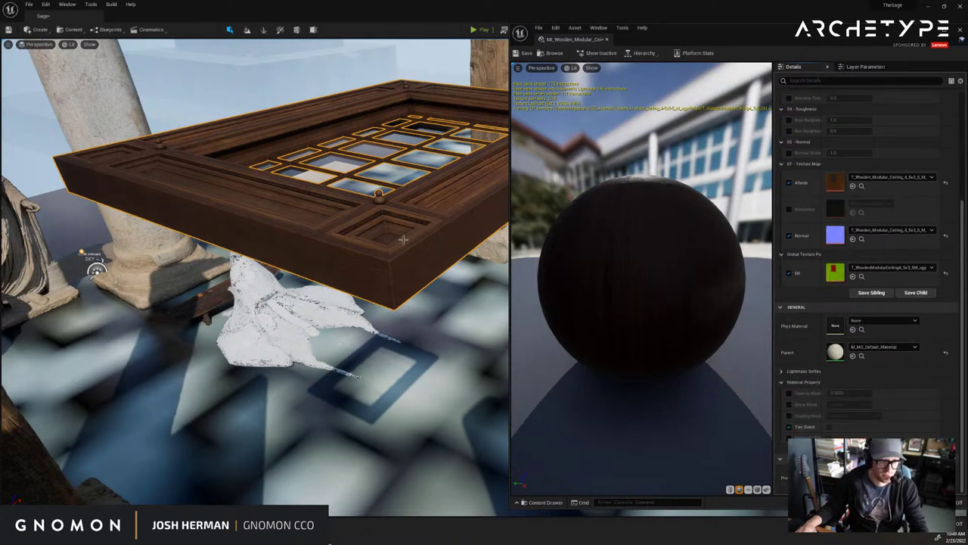
# Flip the ceiling panel so its carved side faces down, and save the ceiling material instance.
pyautogui.press('e')
pyautogui.moveTo(410, 210); pyautogui.dragTo(413, 217, button='right')
pyautogui.moveTo(401, 227); pyautogui.dragTo(631, 386)
pyautogui.moveTo(343, 130)
pyautogui.mouseDown(button='right')
pyautogui.moveTo(393, 112)
pyautogui.moveTo(337, 136)
pyautogui.mouseUp(button='right')
pyautogui.click(524, 54)
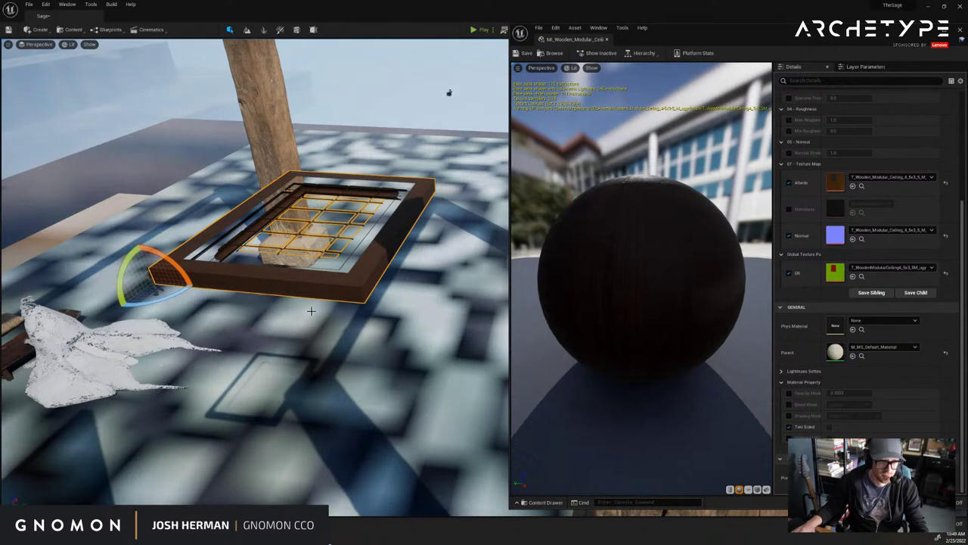
# Duplicate the ceiling panel alongside the original and align the two frames edge to edge.
pyautogui.moveTo(186, 272)
pyautogui.mouseDown()
pyautogui.moveTo(189, 297)
pyautogui.moveTo(186, 272)
pyautogui.mouseUp()
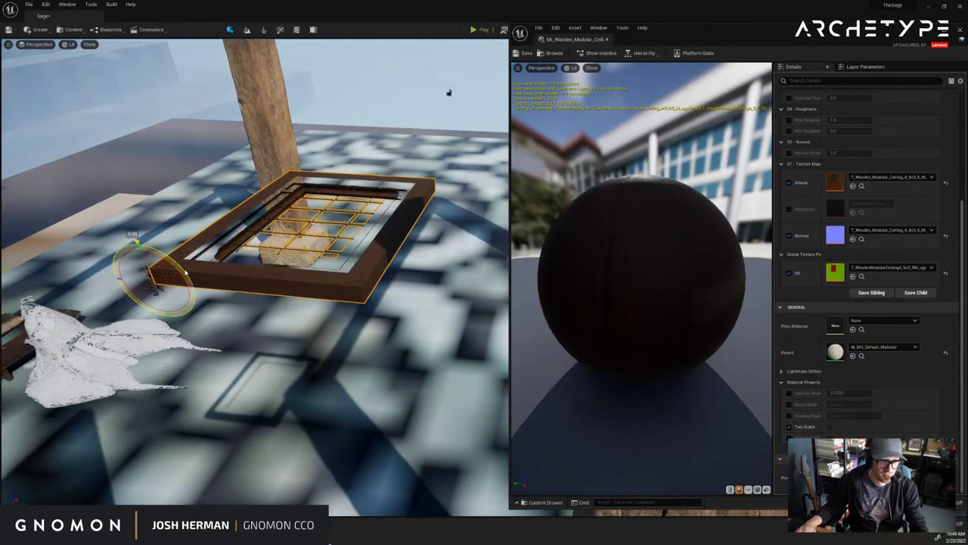
pyautogui.moveTo(409, 244); pyautogui.dragTo(393, 254, button='right')
pyautogui.moveTo(349, 259); pyautogui.dragTo(572, 294)
pyautogui.moveTo(484, 282)
pyautogui.mouseDown(button='right')
pyautogui.moveTo(511, 276)
pyautogui.moveTo(488, 282)
pyautogui.mouseUp(button='right')
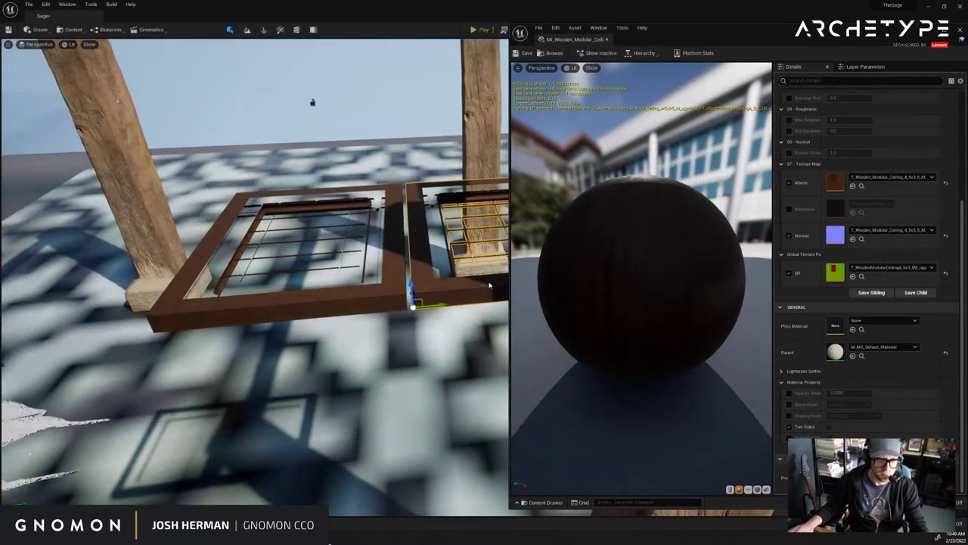
pyautogui.moveTo(448, 306); pyautogui.dragTo(439, 306)
pyautogui.moveTo(443, 293); pyautogui.dragTo(376, 286, button='right')
# Duplicate the pair of ceiling panels into a two-by-two grid and align the new row.
pyautogui.keyDown('ctrl'); pyautogui.click(376, 286); pyautogui.keyUp('ctrl')
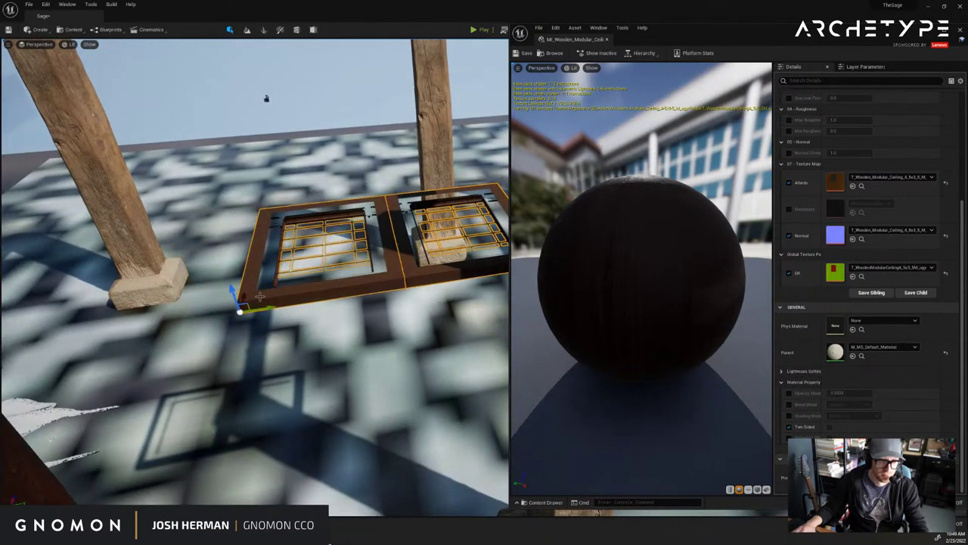
pyautogui.keyDown('alt'); pyautogui.moveTo(240, 295); pyautogui.dragTo(272, 203); pyautogui.keyUp('alt')
pyautogui.moveTo(272, 202); pyautogui.dragTo(357, 197, button='right')
pyautogui.moveTo(396, 196); pyautogui.dragTo(407, 196)
pyautogui.moveTo(148, 230)
pyautogui.mouseDown(button='right')
pyautogui.moveTo(130, 428)
pyautogui.moveTo(146, 388)
pyautogui.moveTo(147, 244)
pyautogui.mouseUp(button='right')
# Close the material editor and center the four ceiling panels between the two rows of posts.
pyautogui.click(607, 39)
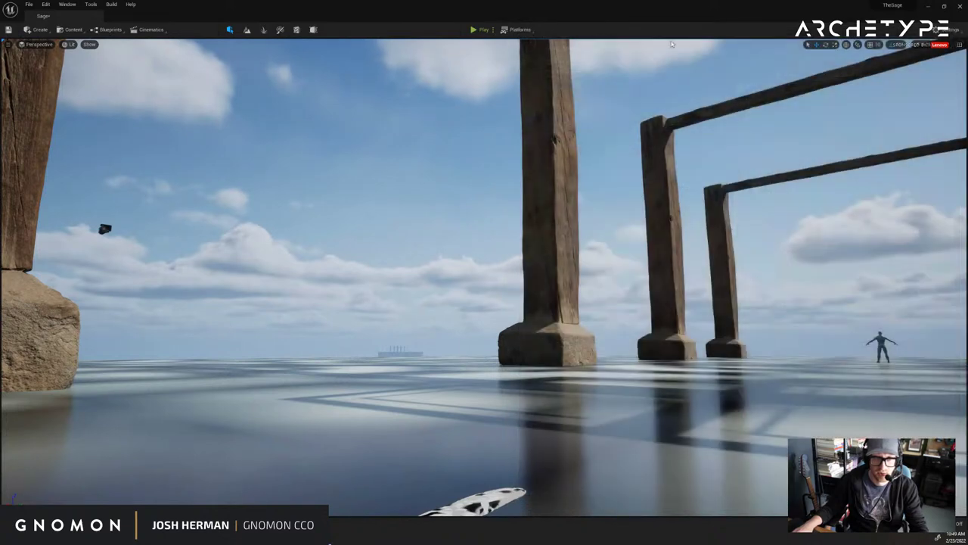
pyautogui.moveTo(647, 156); pyautogui.dragTo(700, 141, button='right')
pyautogui.click(787, 223)
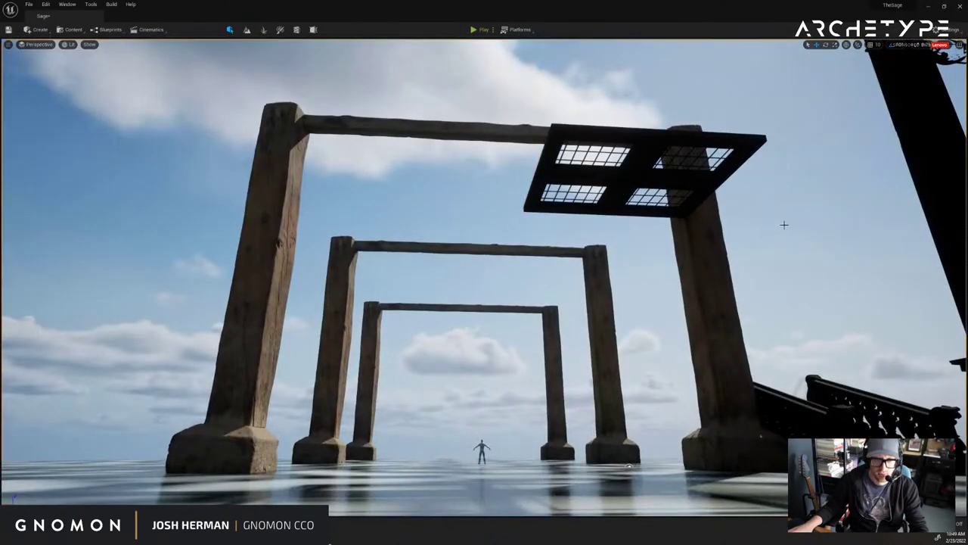
pyautogui.click(643, 188)
pyautogui.keyDown('shift'); pyautogui.click(607, 189); pyautogui.keyUp('shift')
pyautogui.keyDown('shift'); pyautogui.click(639, 156); pyautogui.keyUp('shift')
pyautogui.keyDown('shift'); pyautogui.click(683, 144); pyautogui.keyUp('shift')
pyautogui.moveTo(742, 139); pyautogui.dragTo(606, 137)
pyautogui.click(656, 179)
pyautogui.moveTo(656, 179); pyautogui.dragTo(509, 160, button='right')
pyautogui.click(510, 160)
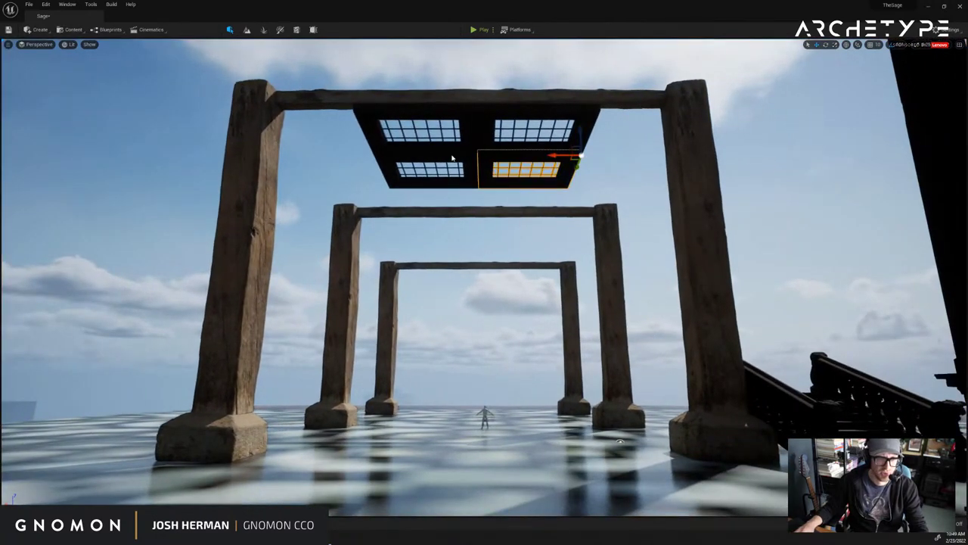
pyautogui.keyDown('ctrl'); pyautogui.click(421, 132); pyautogui.keyUp('ctrl')
pyautogui.keyDown('ctrl'); pyautogui.click(497, 131); pyautogui.keyUp('ctrl')
pyautogui.keyDown('ctrl'); pyautogui.click(470, 164); pyautogui.keyUp('ctrl')
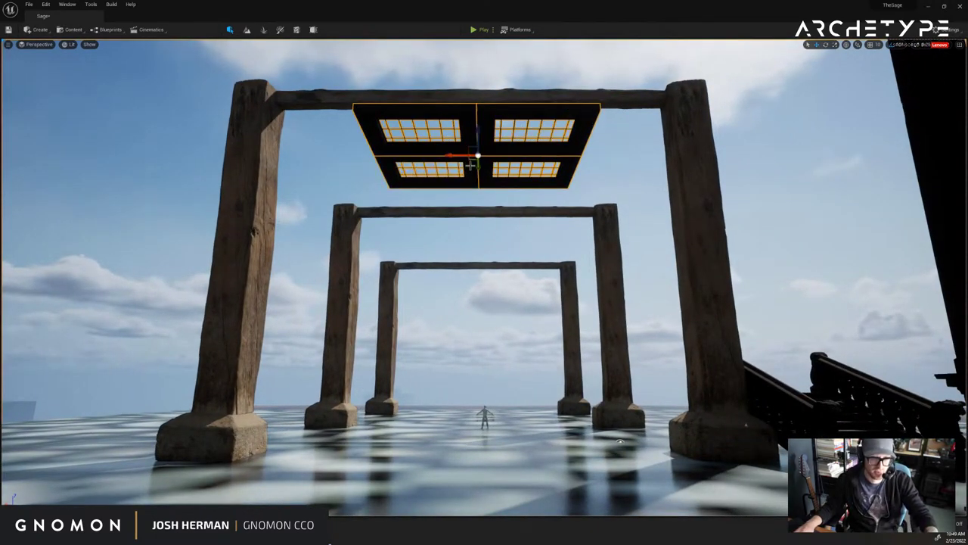
pyautogui.click(473, 173)
# Delete three of the four ceiling panels, keeping one panel and the Ultra Dynamic Sky actor.
pyautogui.click(489, 130)
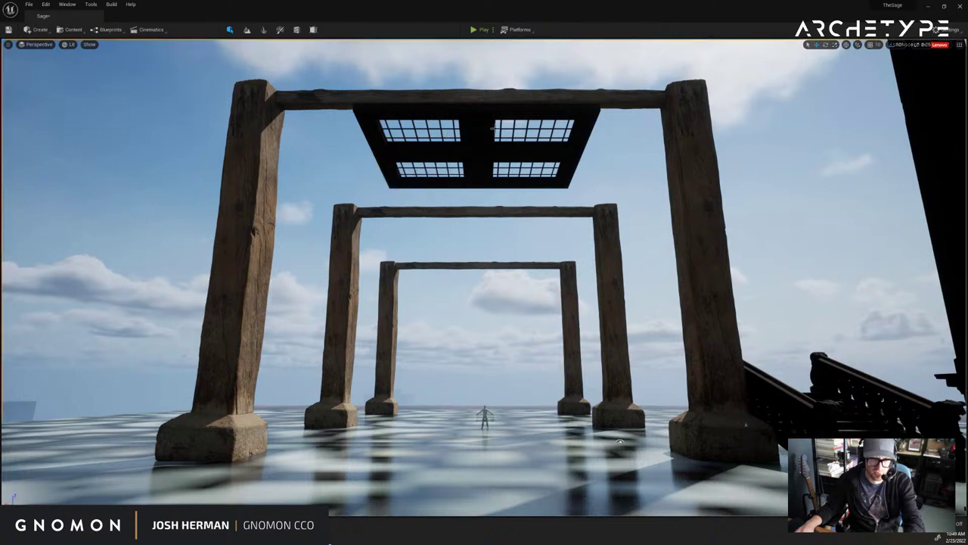
pyautogui.press('Delete')
pyautogui.click(553, 229)
pyautogui.click(489, 150)
pyautogui.press('Delete')
pyautogui.click(467, 165)
pyautogui.press('Delete')
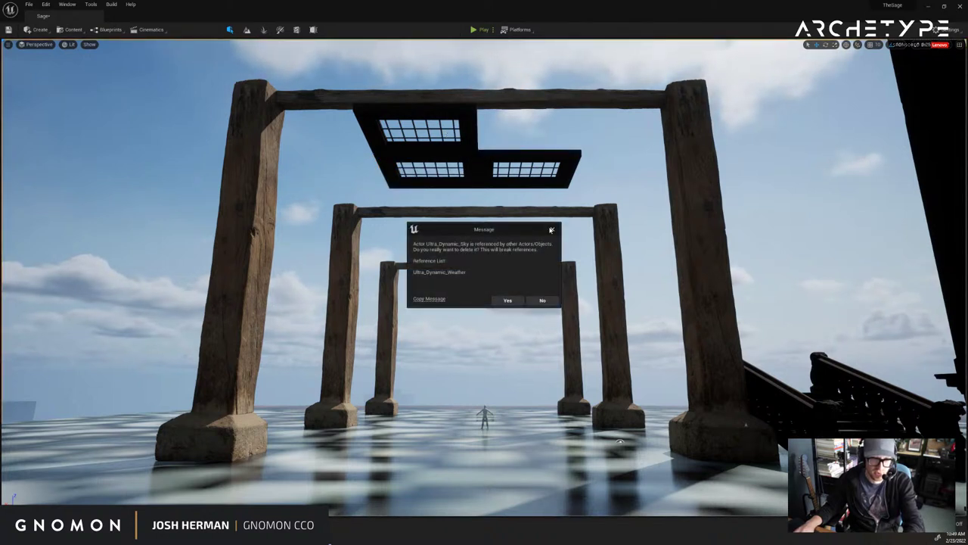
pyautogui.click(551, 230)
pyautogui.click(473, 168)
pyautogui.press('Delete')
pyautogui.click(470, 130)
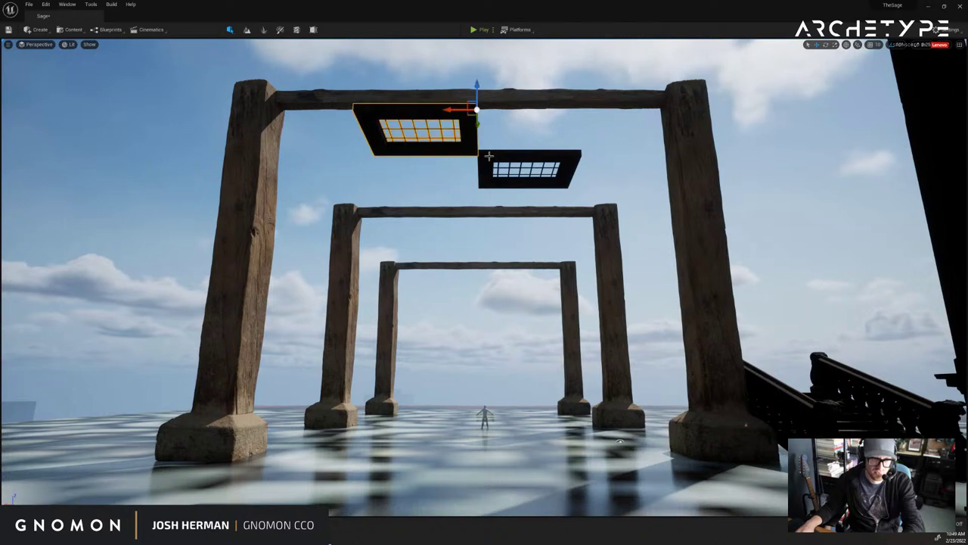
pyautogui.press('Delete')
# Open the Wooden Post asset folder and examine the posts, table and column from floor level.
pyautogui.moveTo(543, 188); pyautogui.dragTo(545, 193, button='right')
pyautogui.press('s')
pyautogui.moveTo(544, 193)
pyautogui.mouseDown(button='middle')
pyautogui.moveTo(557, 200)
pyautogui.moveTo(542, 185)
pyautogui.mouseUp(button='middle')
pyautogui.hotkey('ctrl', 'space')
pyautogui.press('Down')
pyautogui.press('Down')
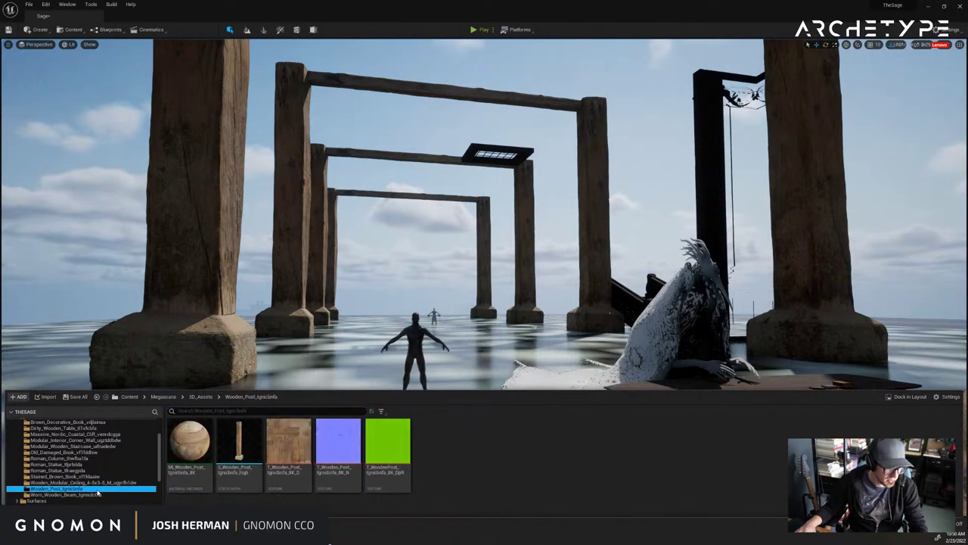
pyautogui.moveTo(483, 255); pyautogui.dragTo(743, 279, button='right')
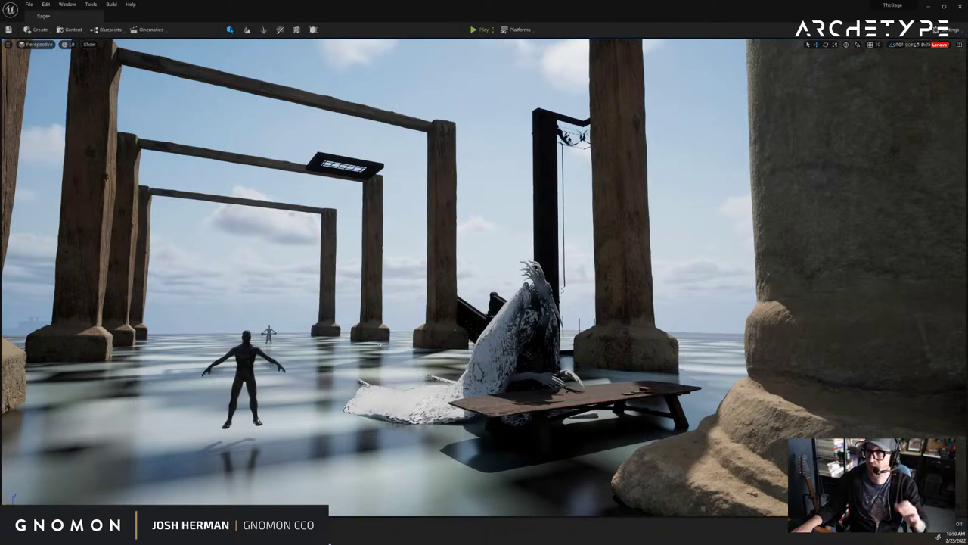
# Delete both wooden posts of the nearest frame and the second frame's post beside the staircase.
pyautogui.moveTo(508, 192)
pyautogui.mouseDown(button='right')
pyautogui.moveTo(509, 216)
pyautogui.moveTo(537, 230)
pyautogui.moveTo(496, 184)
pyautogui.mouseUp(button='right')
pyautogui.press('e')
pyautogui.click(501, 270)
pyautogui.click(487, 303)
pyautogui.moveTo(516, 296)
pyautogui.mouseDown(button='right')
pyautogui.moveTo(538, 303)
pyautogui.moveTo(528, 292)
pyautogui.mouseUp(button='right')
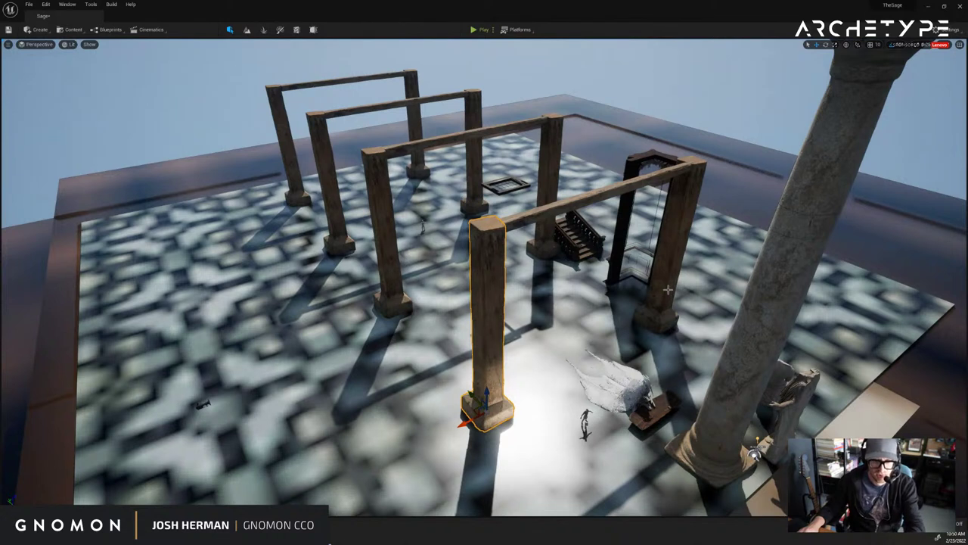
pyautogui.press('Delete')
pyautogui.click(667, 260)
pyautogui.press('Delete')
pyautogui.click(546, 225)
pyautogui.press('Delete')
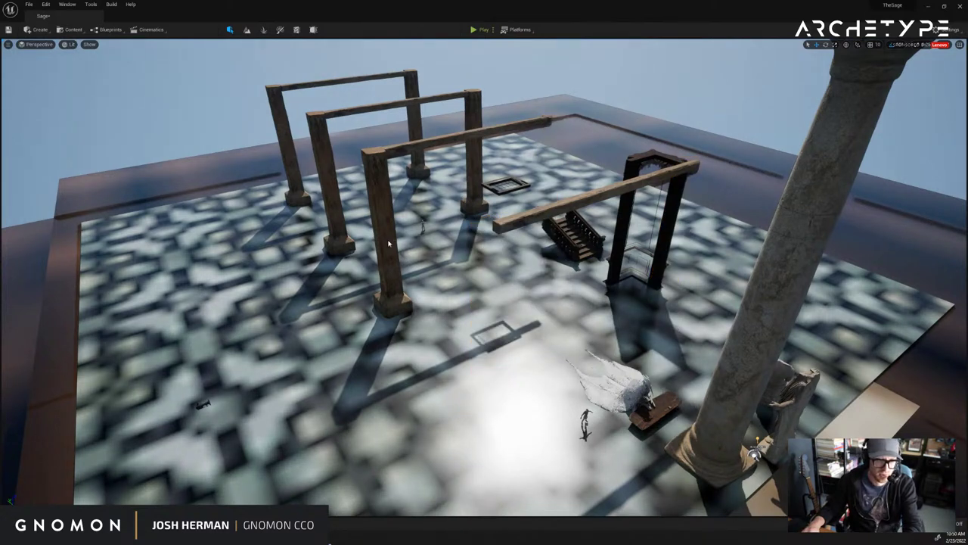
# Delete the remaining wooden posts of the frames behind, keeping the horizontal beams.
pyautogui.click(390, 244)
pyautogui.press('Delete')
pyautogui.click(331, 190)
pyautogui.hotkey('ctrl', 'z')
pyautogui.hotkey('ctrl', 'z')
pyautogui.hotkey('ctrl', 'z')
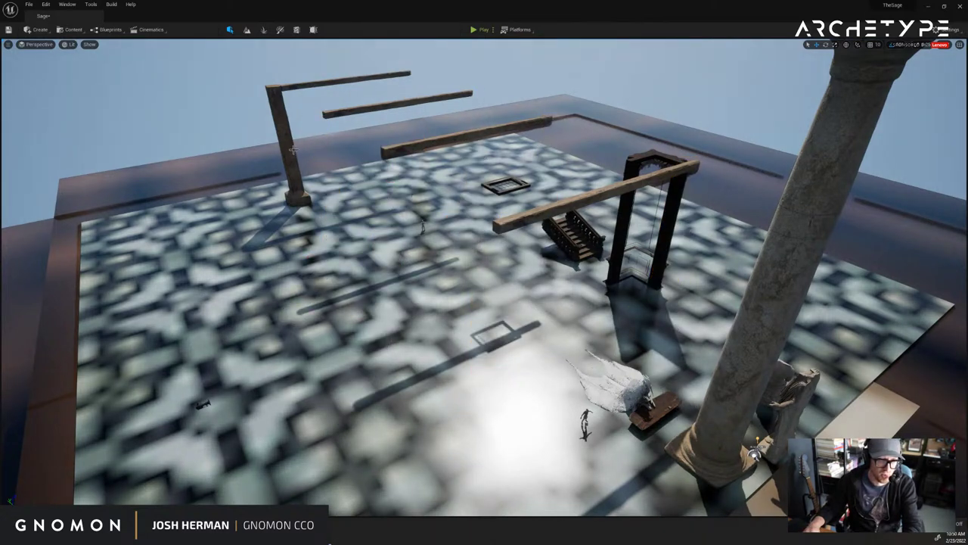
pyautogui.hotkey('ctrl', 'z')
pyautogui.hotkey('ctrl', 'z')
pyautogui.hotkey('ctrl', 'z')
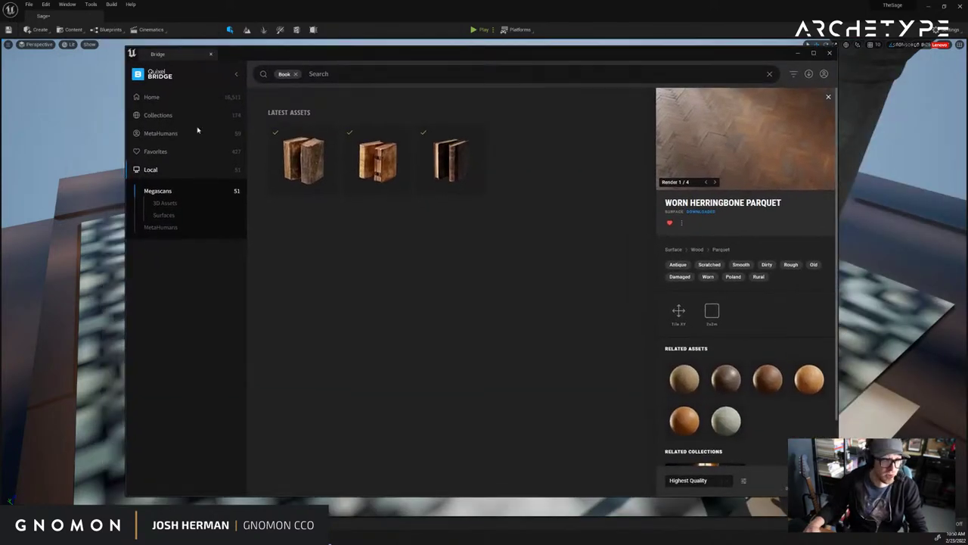
# Search the full Quixel Bridge library for "book" and look through the book models.
pyautogui.click(189, 98)
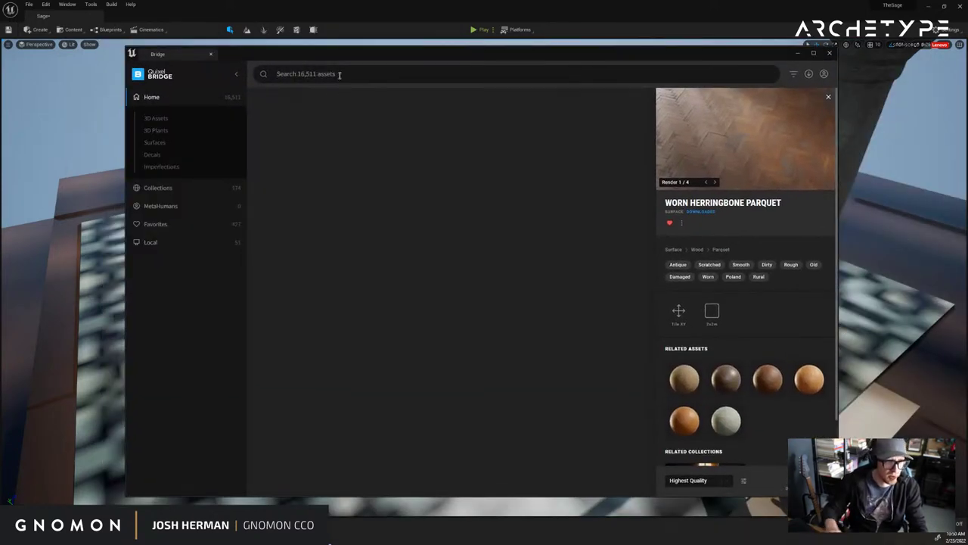
pyautogui.click(339, 75)
pyautogui.write('book')
pyautogui.press('Return')
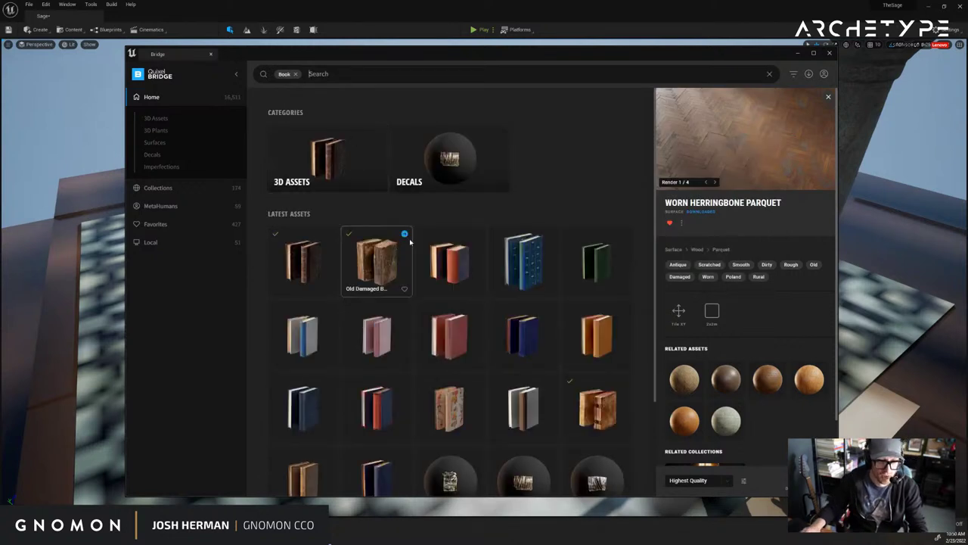
pyautogui.scroll(-3, 409, 240)
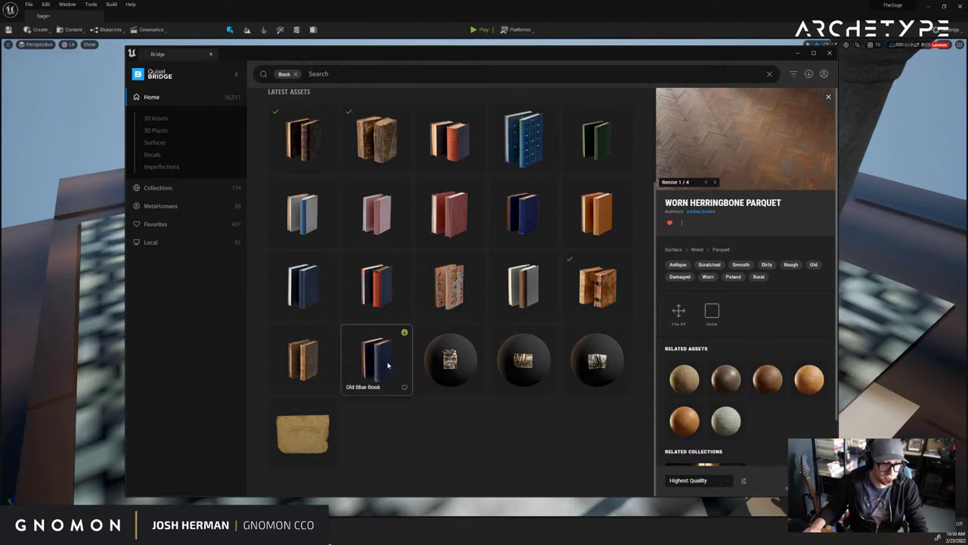
pyautogui.scroll(3, 351, 247)
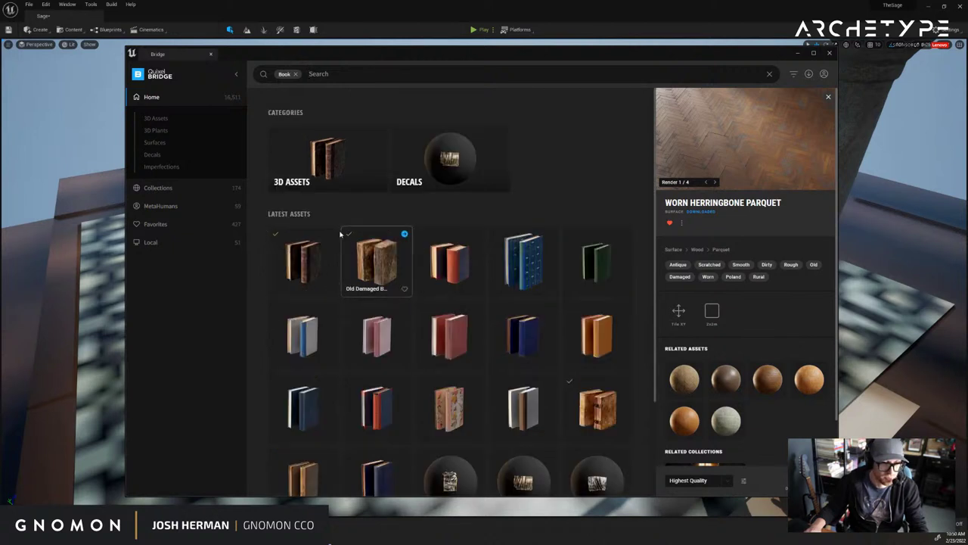
# Search the asset library for "bookcase" and "shelf", and look through the shelf results.
pyautogui.click(296, 74)
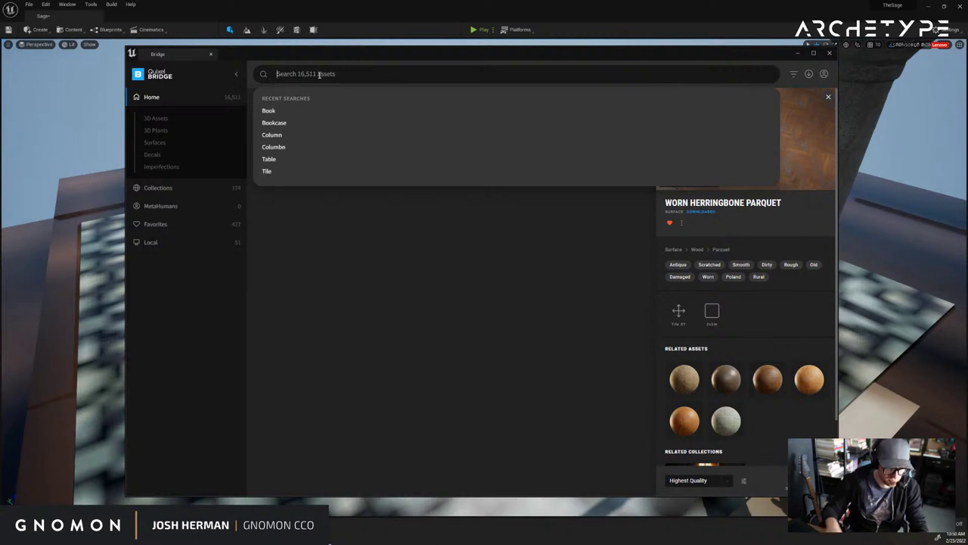
pyautogui.write('bookcase')
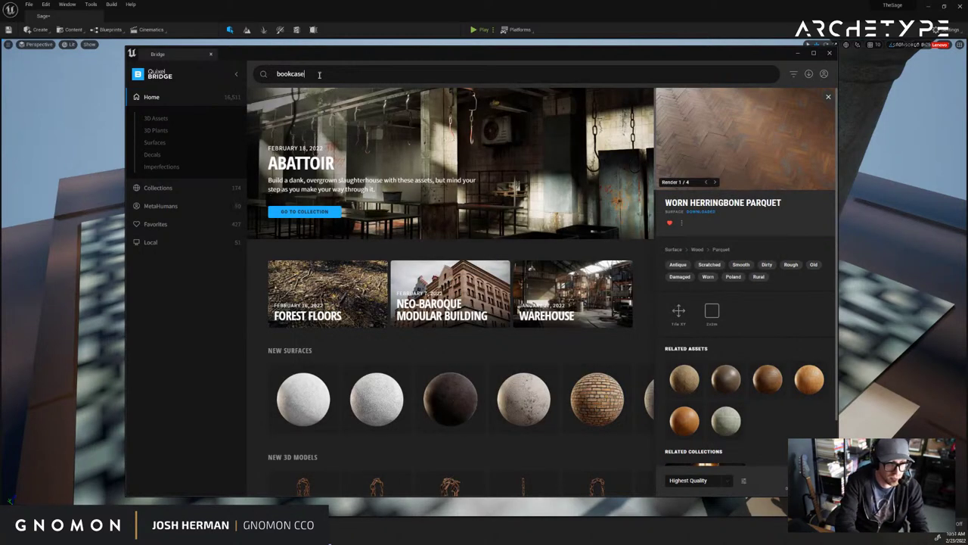
pyautogui.press('Return')
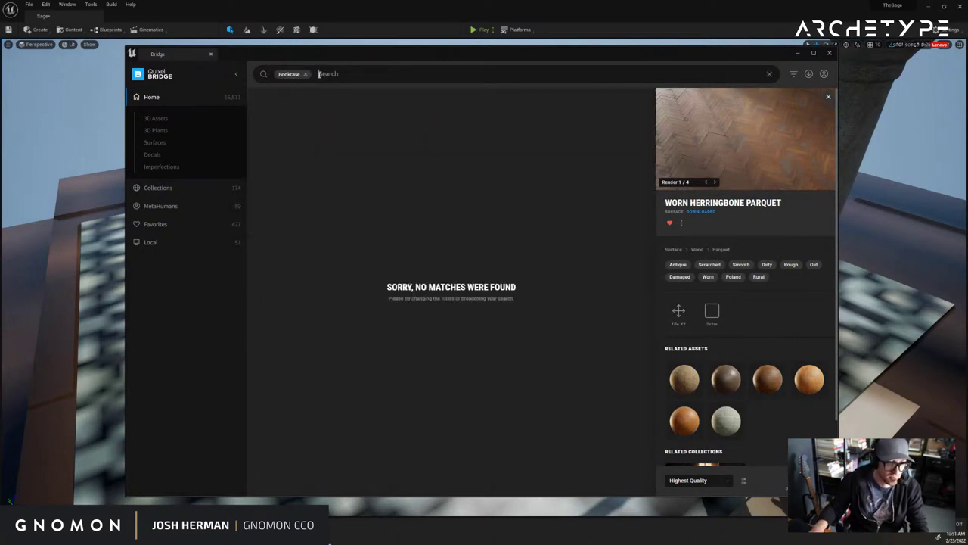
pyautogui.click(327, 73)
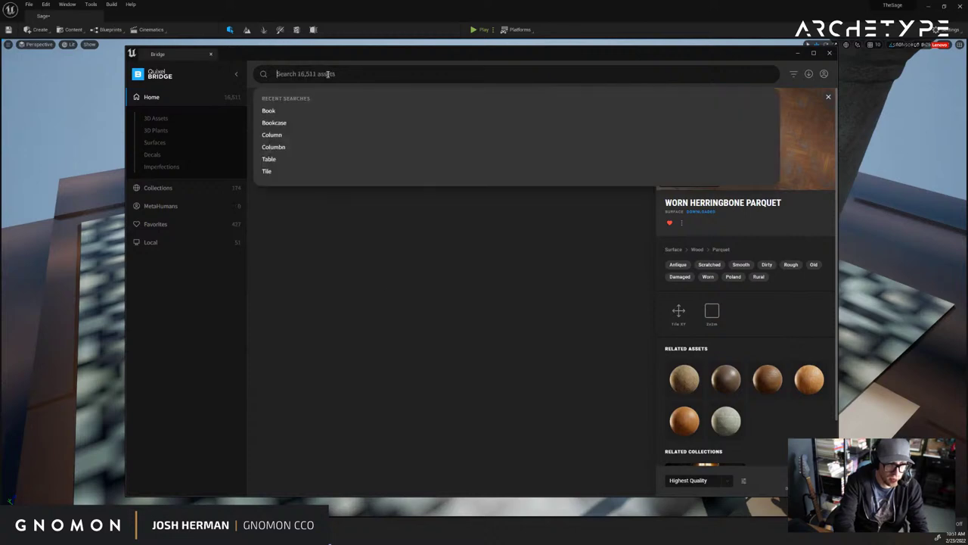
pyautogui.write('shelf')
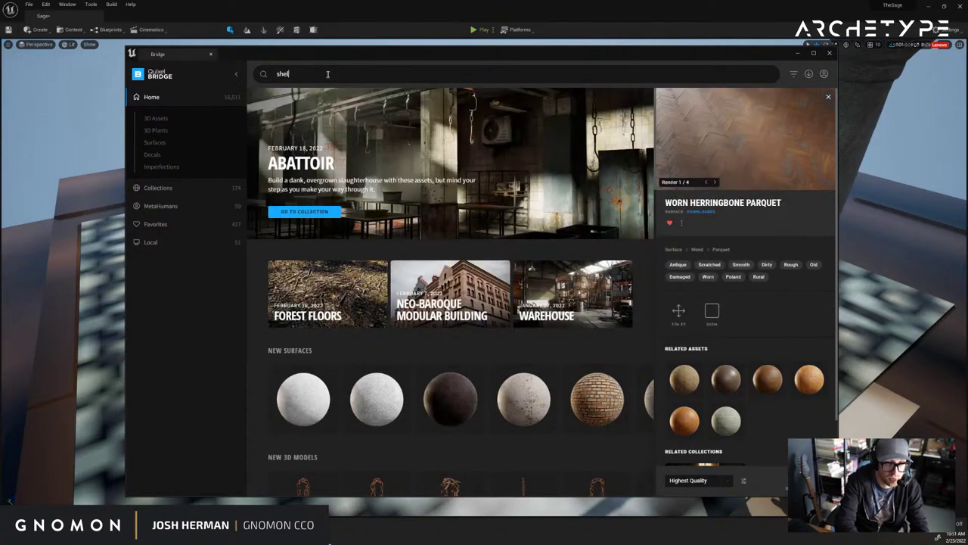
pyautogui.press('Return')
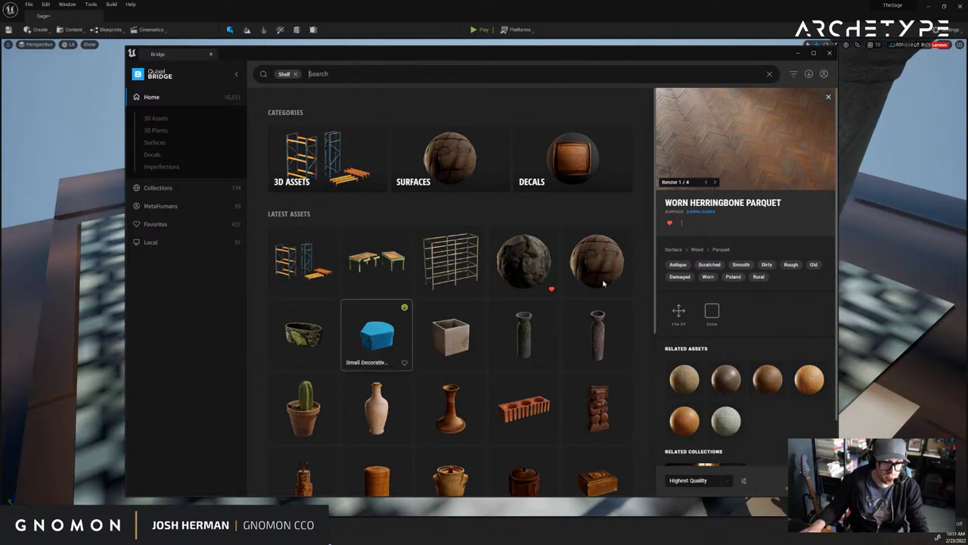
pyautogui.scroll(-3, 596, 284)
pyautogui.scroll(3, 355, 162)
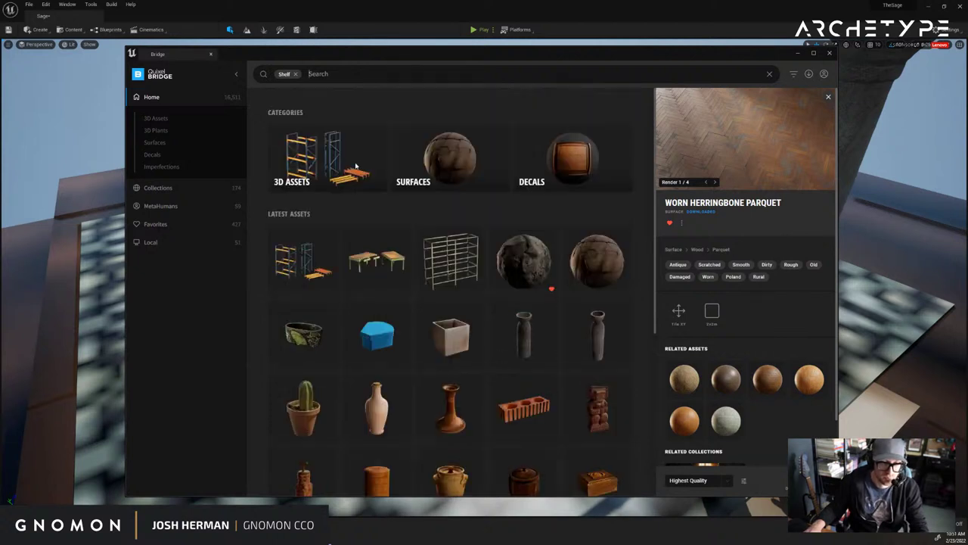
# Search the asset library for "cabinet", review the cabinet models and close Quixel Bridge.
pyautogui.click(296, 74)
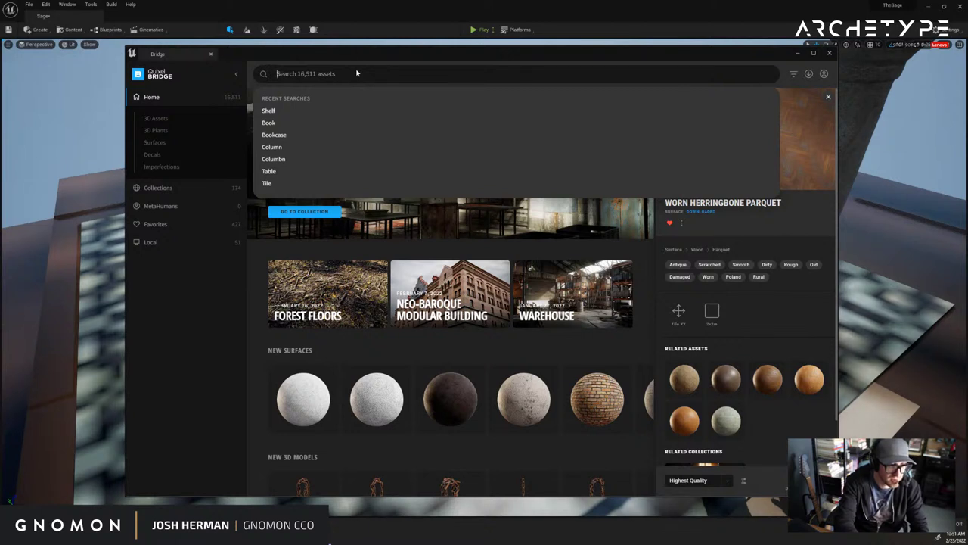
pyautogui.write('cabinet')
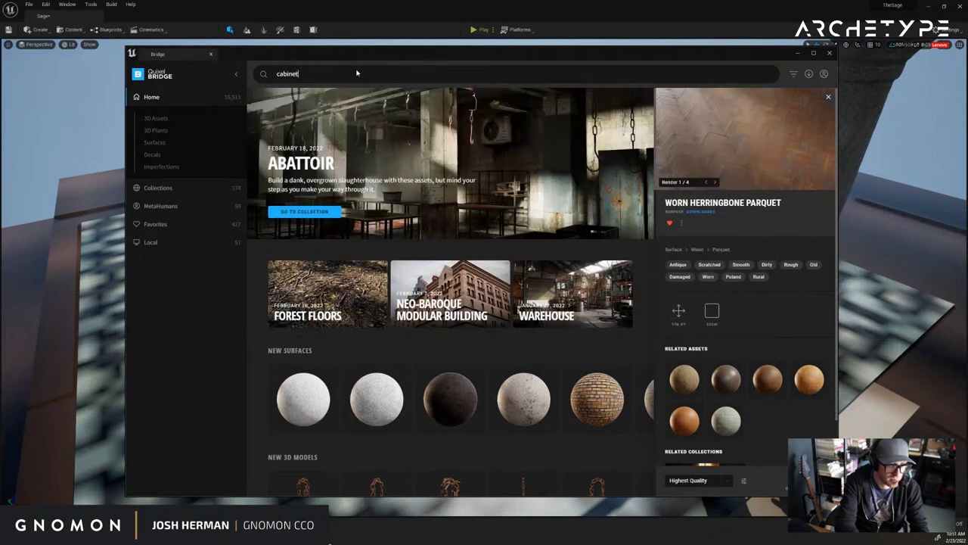
pyautogui.press('Return')
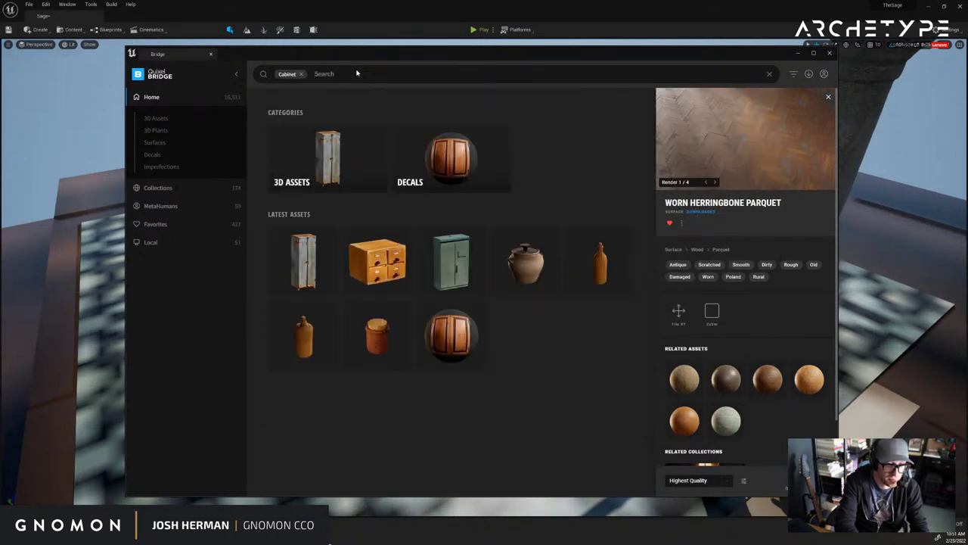
pyautogui.moveTo(458, 333)
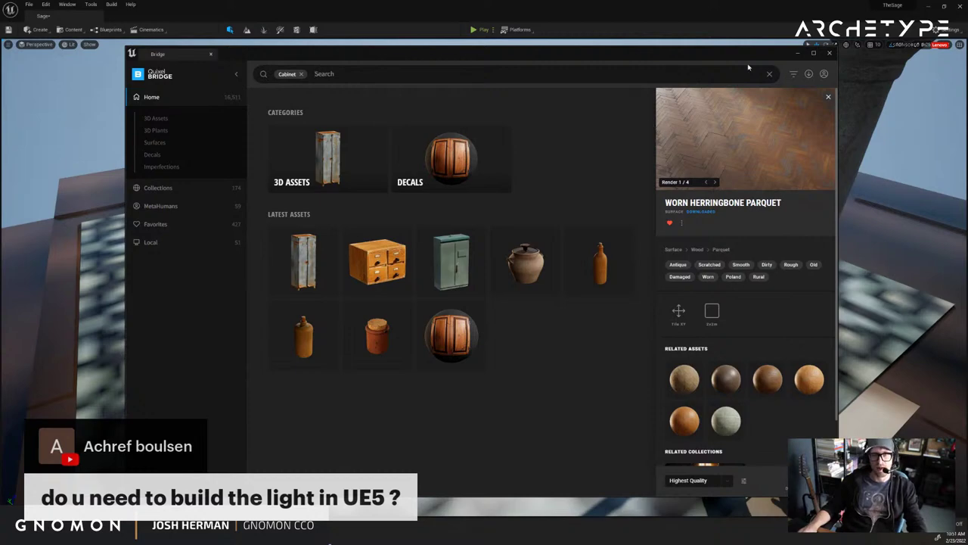
pyautogui.moveTo(743, 48); pyautogui.dragTo(663, 61)
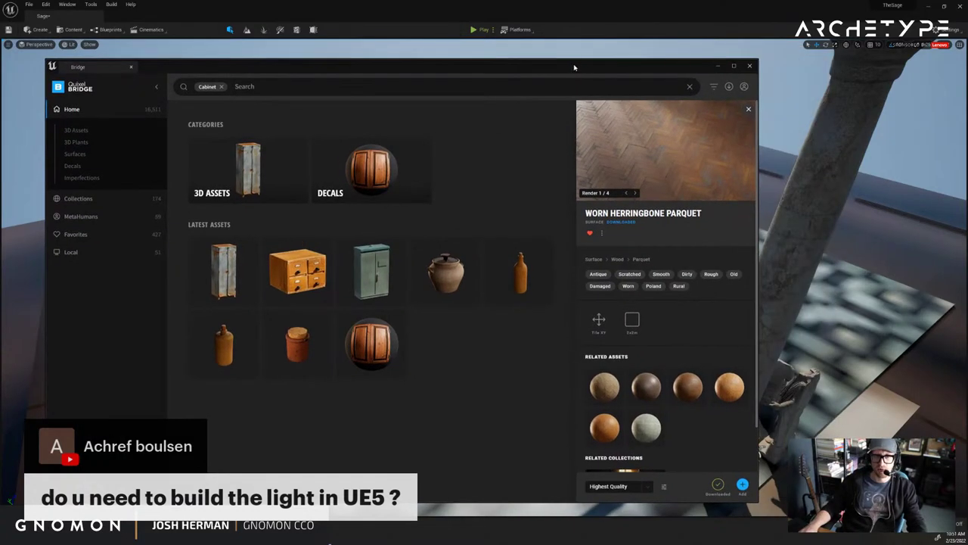
pyautogui.click(751, 67)
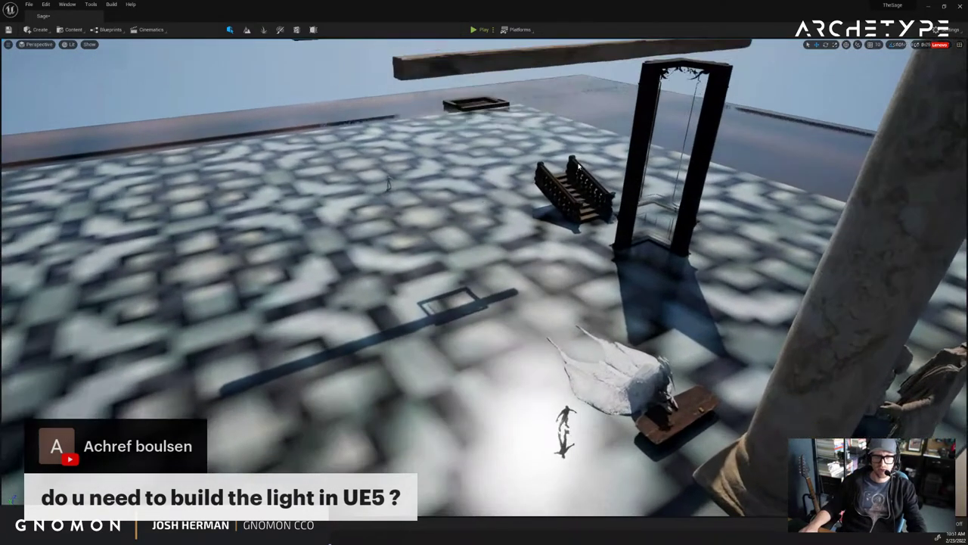
# Select the central floor and open the Patterned Marble Tiles folder among the Megascans surfaces.
pyautogui.moveTo(579, 166); pyautogui.dragTo(578, 167, button='right')
pyautogui.moveTo(584, 159); pyautogui.dragTo(534, 285, button='right')
pyautogui.click(533, 286)
pyautogui.moveTo(362, 160); pyautogui.dragTo(457, 215, button='right')
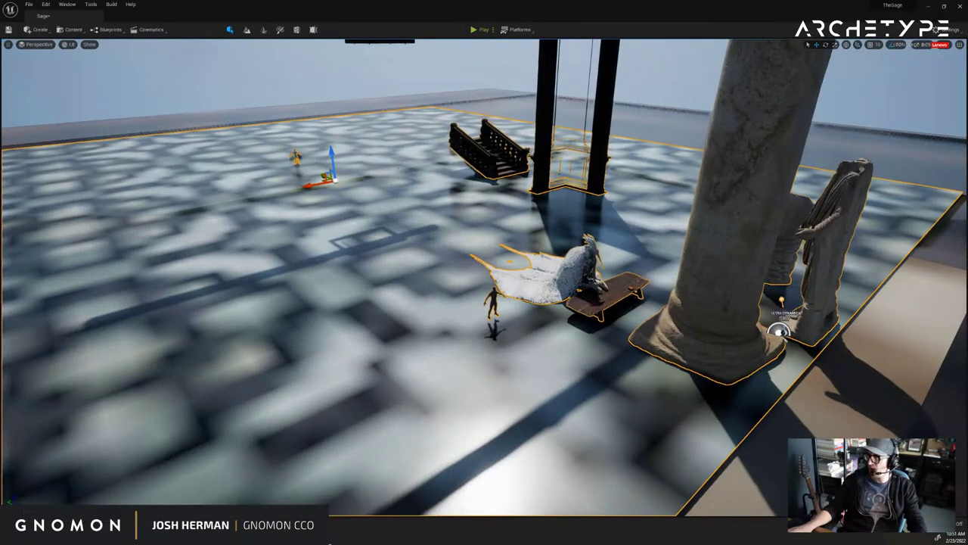
pyautogui.moveTo(220, 220); pyautogui.dragTo(254, 226, button='right')
pyautogui.press('s')
pyautogui.press('e')
pyautogui.hotkey('ctrl', 'space')
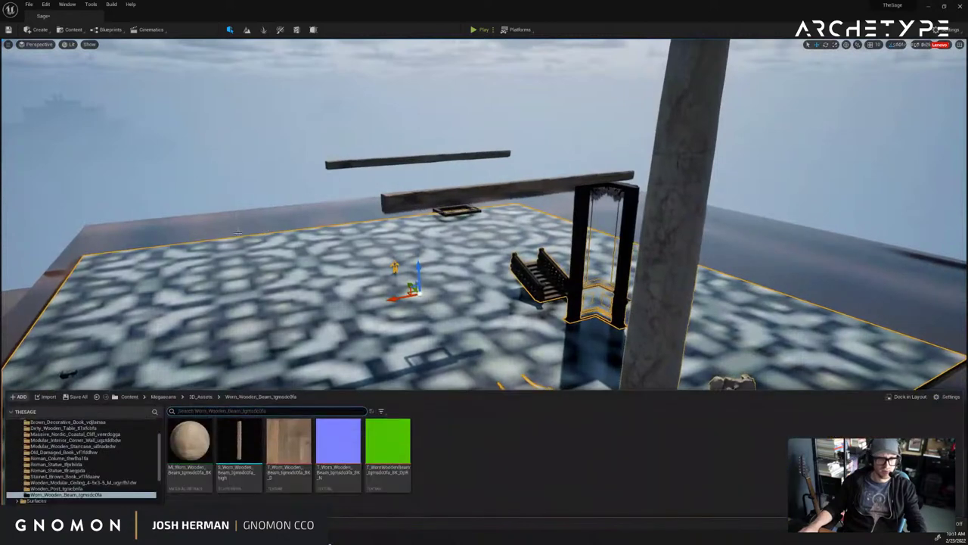
pyautogui.scroll(5, 65, 458)
pyautogui.scroll(-3, 64, 458)
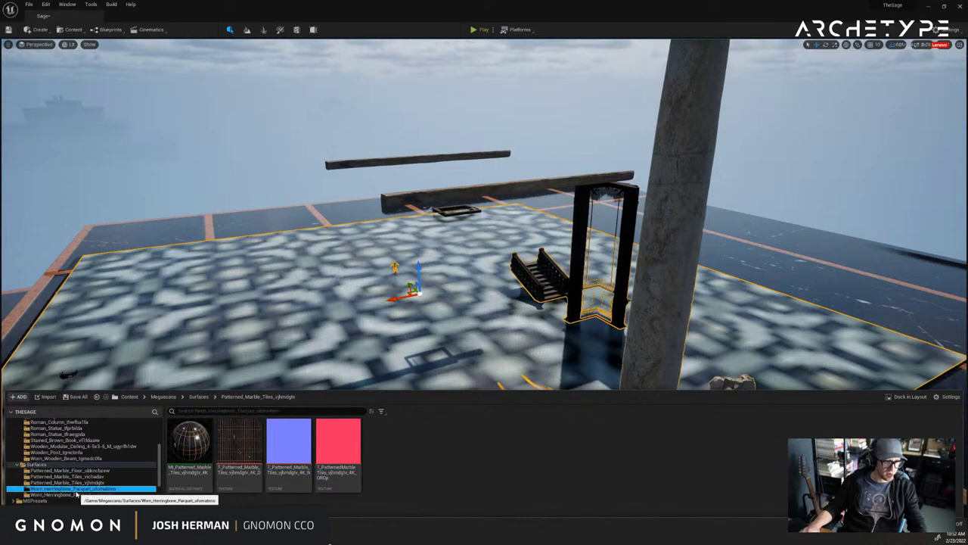
# Apply the first Worn Herringbone Parquet material to the central floor and inspect it near the creature and table.
pyautogui.click(76, 490)
pyautogui.moveTo(207, 449); pyautogui.dragTo(361, 318)
pyautogui.moveTo(371, 335)
pyautogui.mouseDown(button='right')
pyautogui.moveTo(370, 366)
pyautogui.moveTo(374, 329)
pyautogui.mouseUp(button='right')
pyautogui.scroll(10, 365, 355)
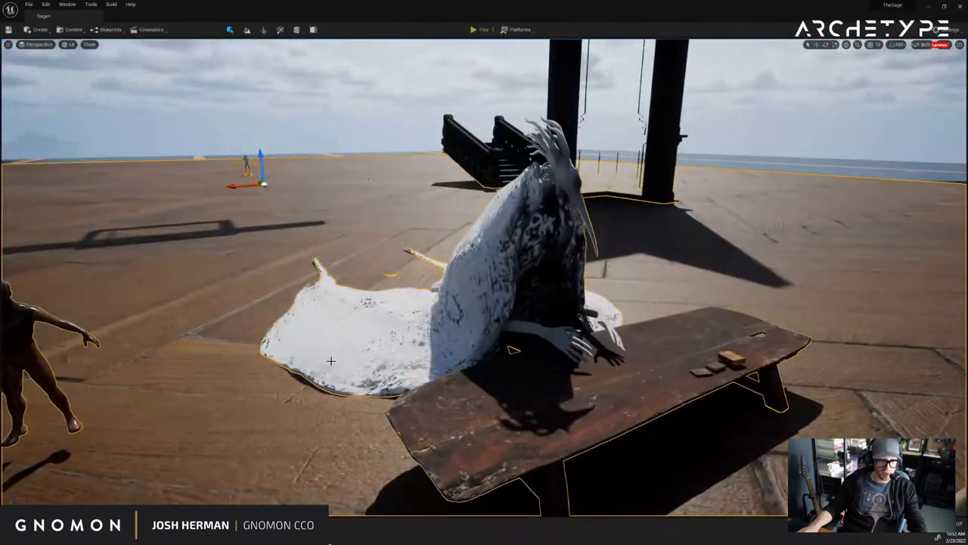
# Apply the second Worn Herringbone Parquet material from the Megascans surfaces to the floor.
pyautogui.hotkey('ctrl', 'space')
pyautogui.click(94, 494)
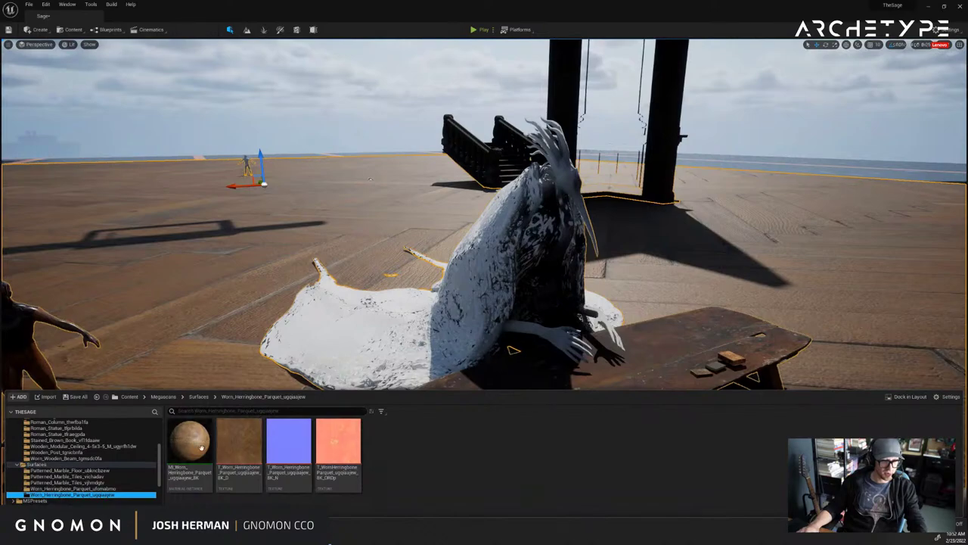
pyautogui.moveTo(213, 444); pyautogui.dragTo(228, 342)
pyautogui.moveTo(227, 342); pyautogui.dragTo(213, 367, button='right')
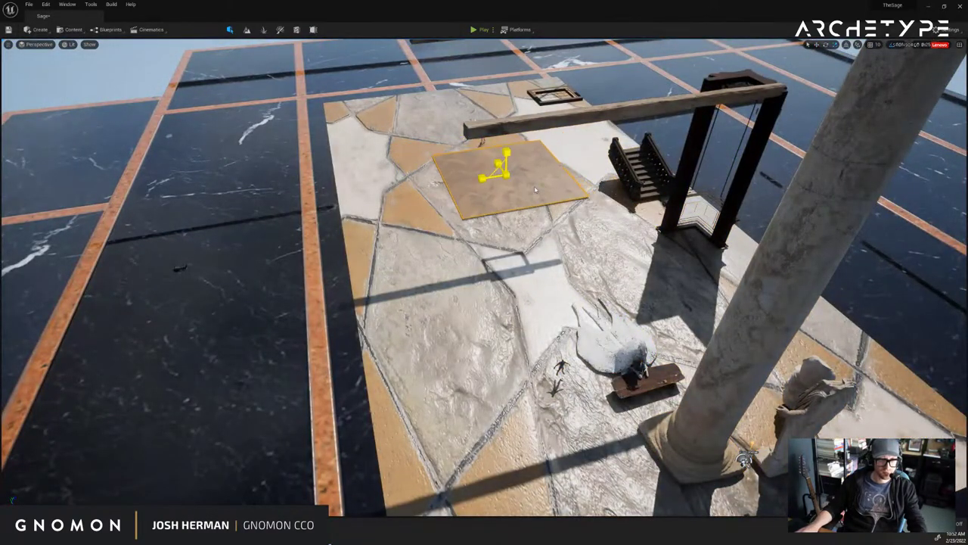
# Enlarge the small herringbone parquet plane and place a duplicate directly beside it.
pyautogui.keyDown('alt'); pyautogui.moveTo(497, 164); pyautogui.dragTo(434, 264); pyautogui.keyUp('alt')
pyautogui.hotkey('ctrl', 'z')
pyautogui.keyDown('shift'); pyautogui.click(493, 186); pyautogui.keyUp('shift')
pyautogui.keyDown('alt'); pyautogui.moveTo(482, 178); pyautogui.dragTo(357, 186); pyautogui.keyUp('alt')
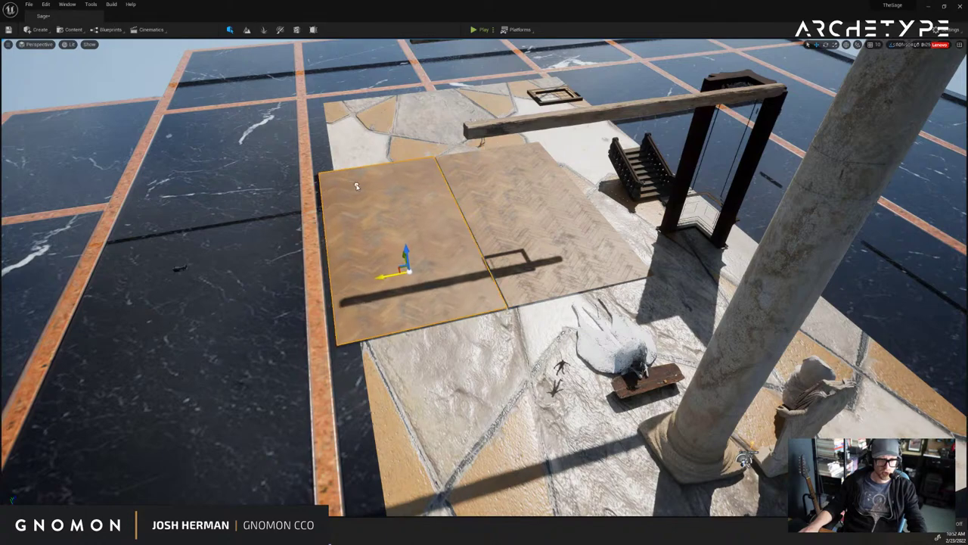
# Inspect the two parquet planes up close, then undo the duplication and the enlargement.
pyautogui.click(369, 148)
pyautogui.moveTo(376, 158)
pyautogui.mouseDown(button='right')
pyautogui.moveTo(412, 124)
pyautogui.moveTo(581, 116)
pyautogui.moveTo(567, 102)
pyautogui.moveTo(568, 78)
pyautogui.moveTo(522, 131)
pyautogui.moveTo(442, 133)
pyautogui.moveTo(386, 151)
pyautogui.mouseUp(button='right')
pyautogui.press('w')
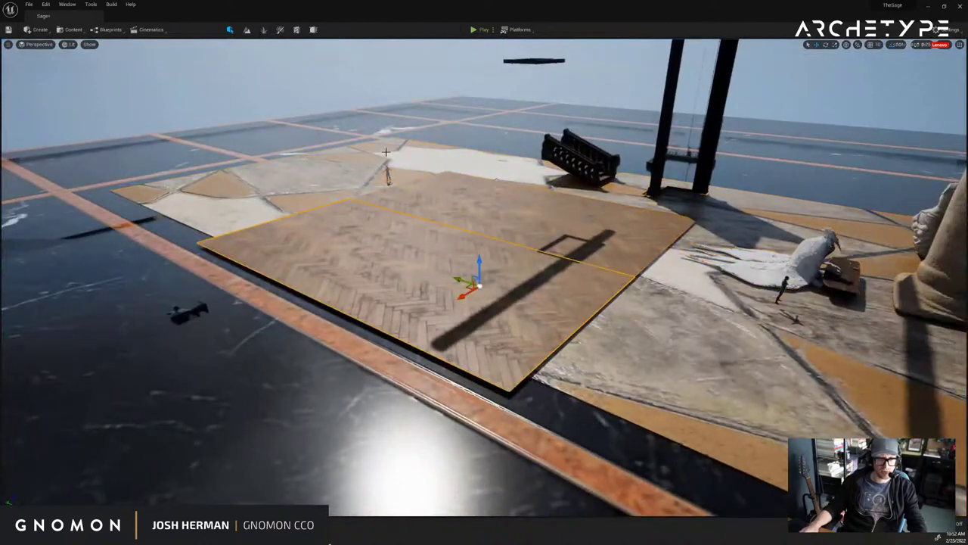
pyautogui.hotkey('ctrl', 'z')
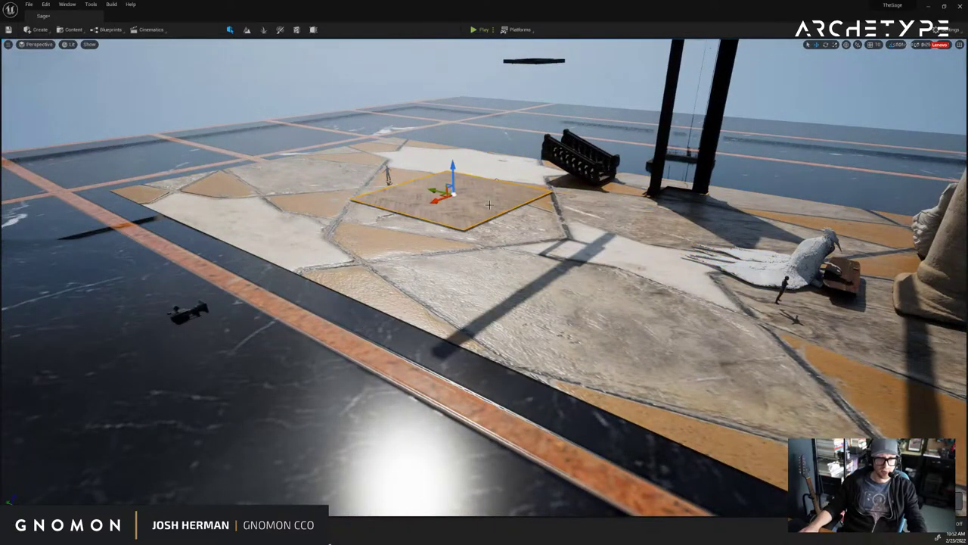
pyautogui.hotkey('ctrl', 'z')
# Delete the flagstone floor around the parquet plane and undo the deletion.
pyautogui.moveTo(543, 238); pyautogui.dragTo(595, 248, button='right')
pyautogui.press('Delete')
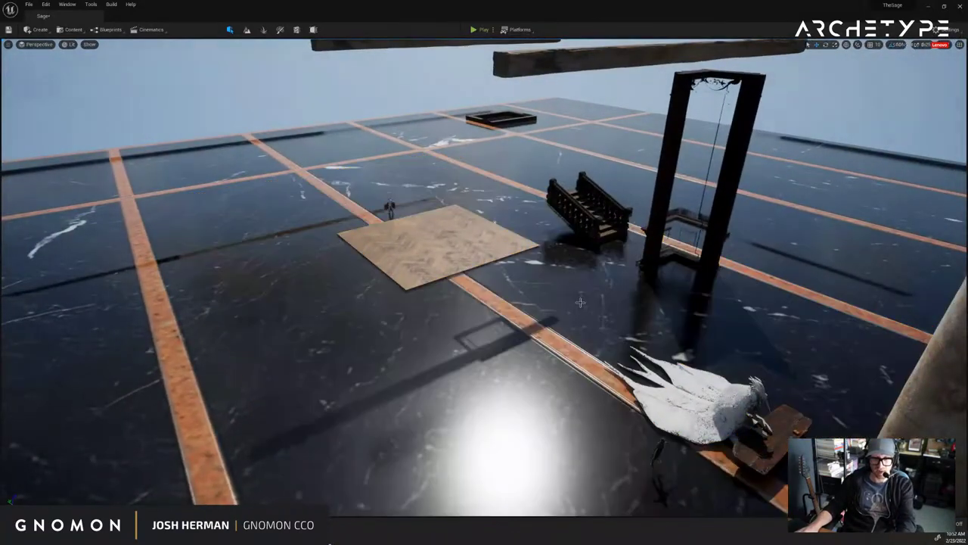
pyautogui.hotkey('ctrl', 'z')
pyautogui.moveTo(549, 290); pyautogui.dragTo(552, 294, button='right')
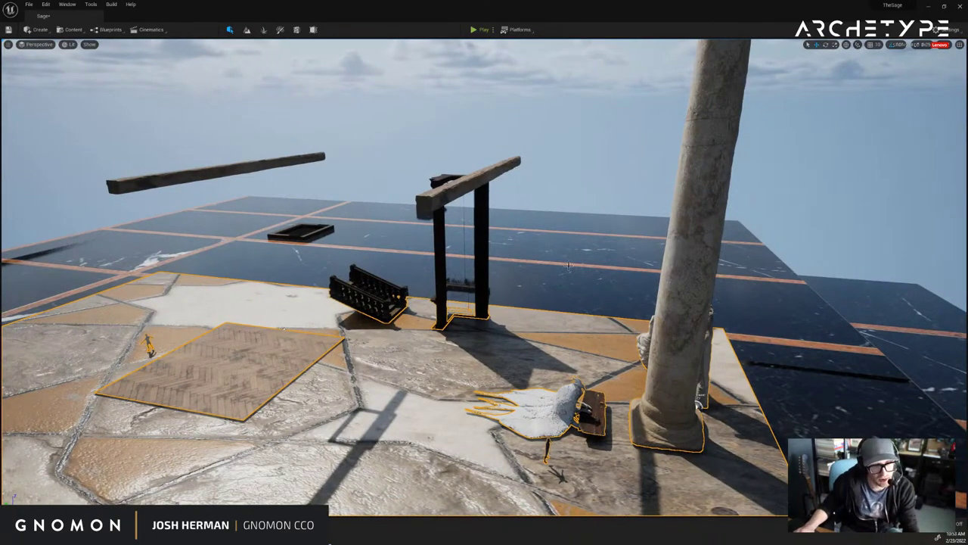
pyautogui.moveTo(618, 287); pyautogui.dragTo(440, 224, button='right')
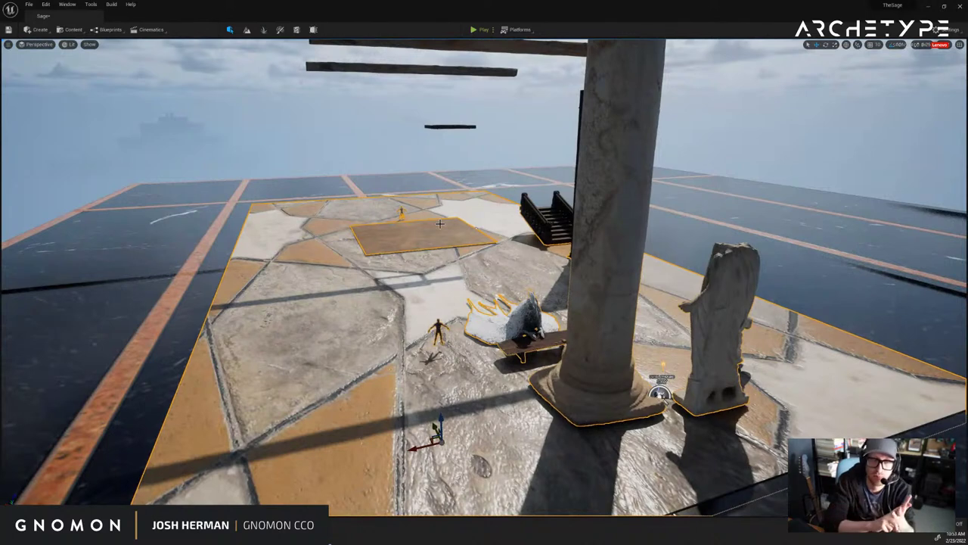
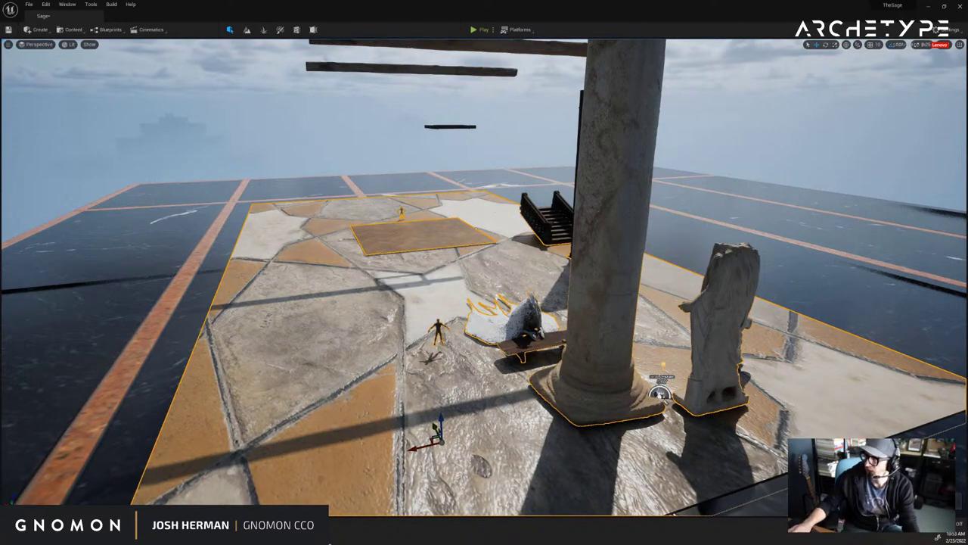
pyautogui.moveTo(443, 226)
pyautogui.mouseDown(button='right')
pyautogui.moveTo(474, 219)
pyautogui.moveTo(444, 227)
pyautogui.mouseUp(button='right')
pyautogui.moveTo(443, 227); pyautogui.dragTo(412, 226, button='middle')
pyautogui.scroll(-4, 443, 227)
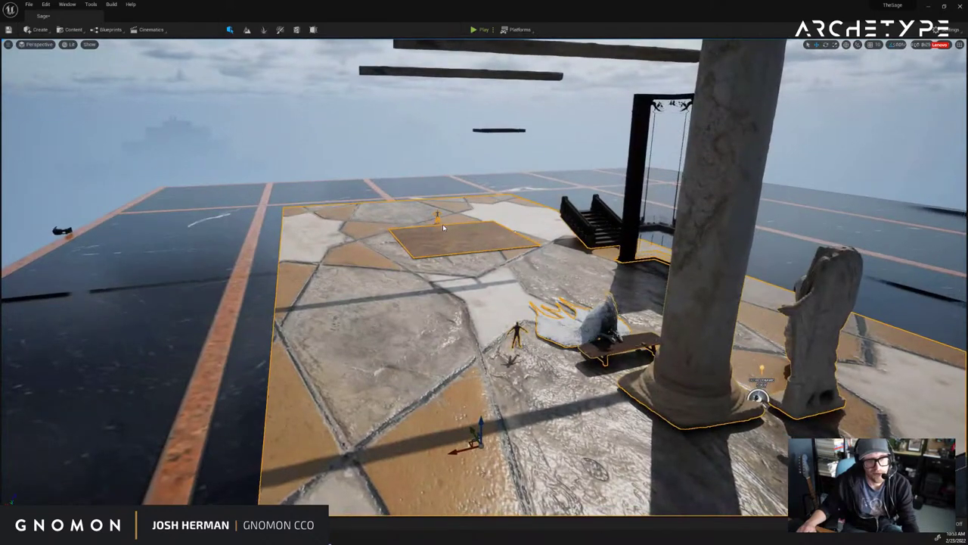
pyautogui.click(36, 29)
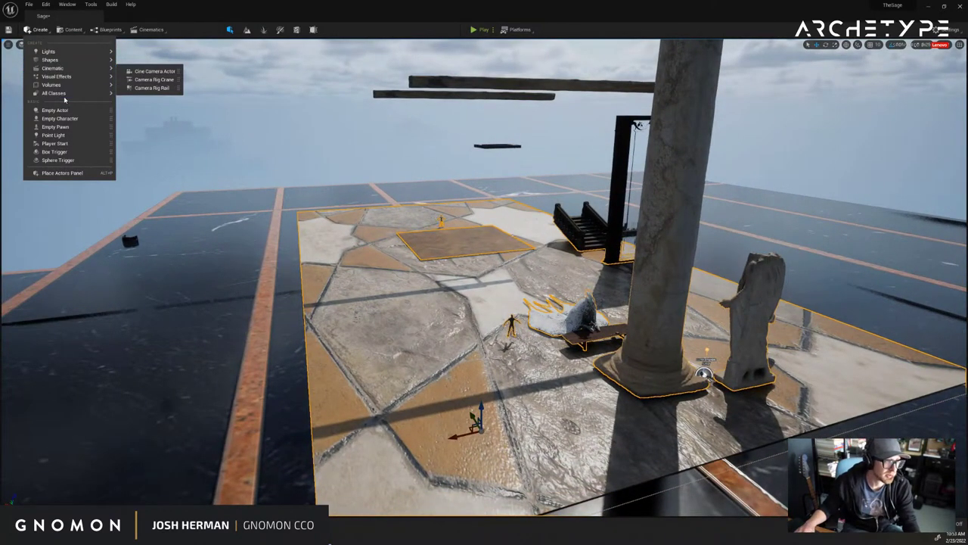
pyautogui.moveTo(71, 64)
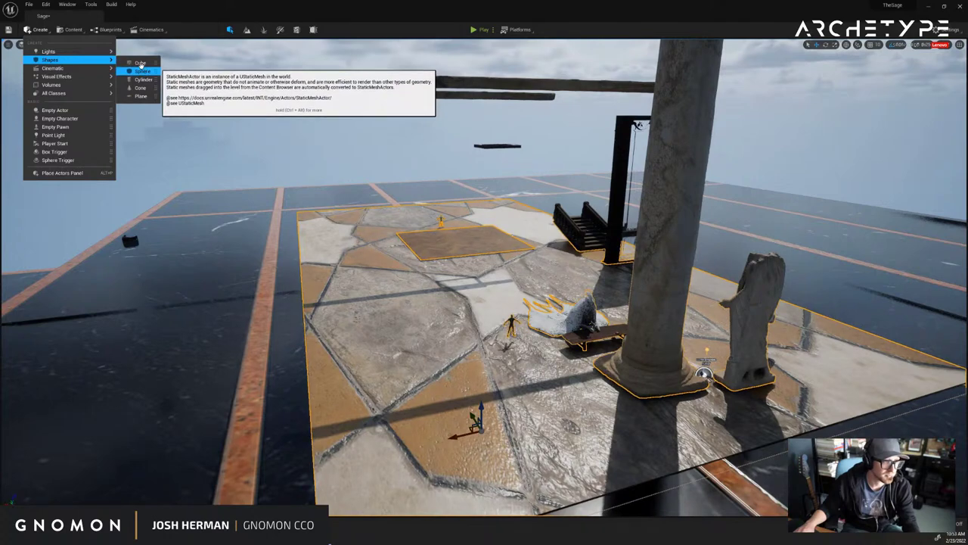
pyautogui.click(139, 62)
pyautogui.moveTo(364, 196); pyautogui.dragTo(393, 206, button='right')
pyautogui.press('r')
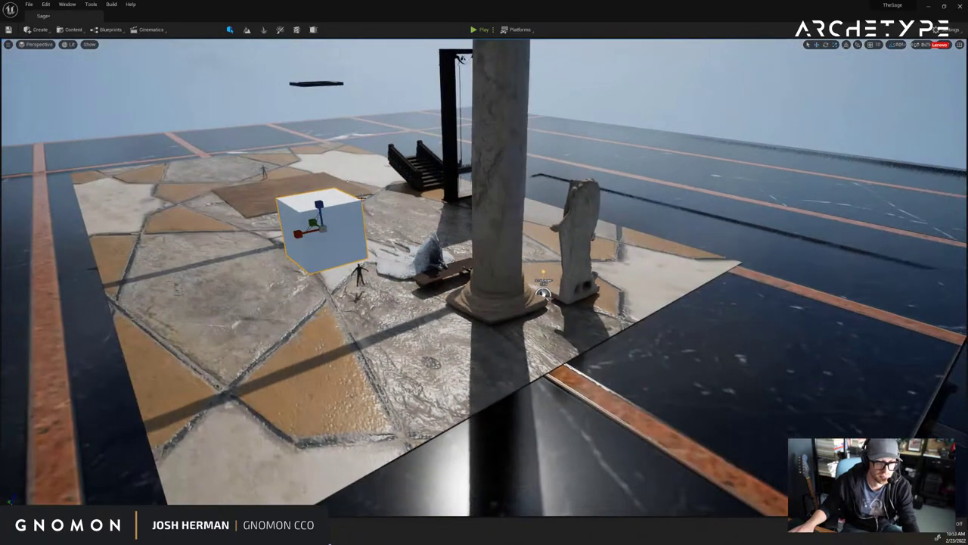
pyautogui.press('Delete')
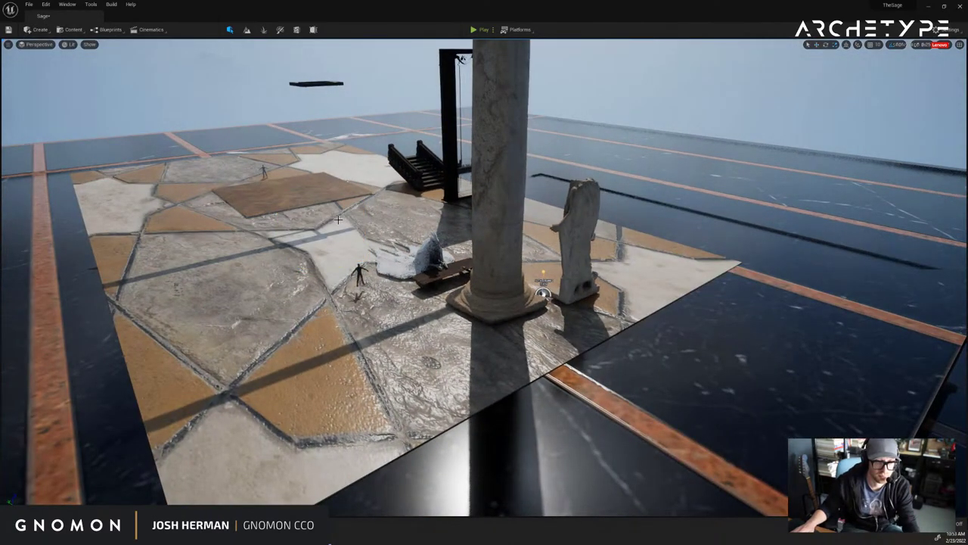
pyautogui.hotkey('ctrl', 'z')
pyautogui.press('Delete')
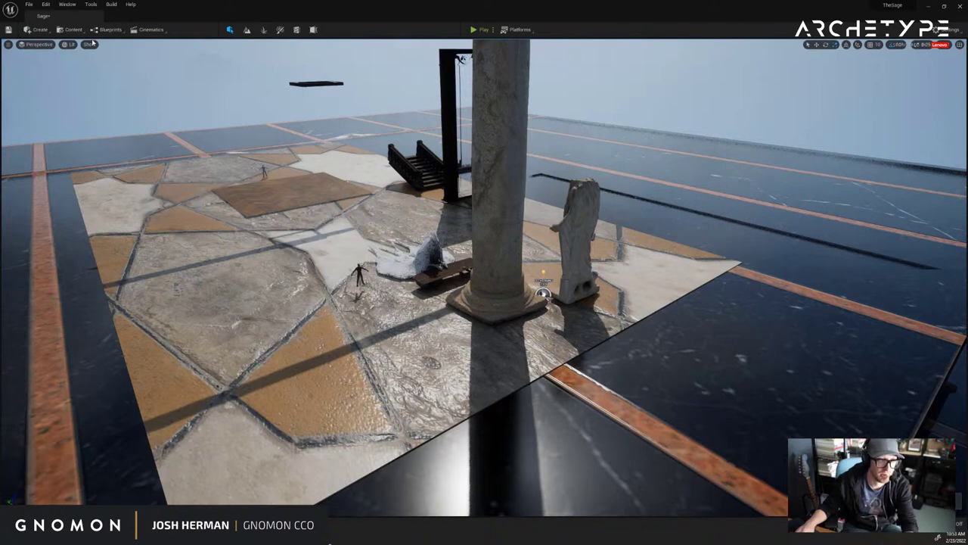
# Add a plane to the scene, rotate it upright and enlarge it into a small wall panel.
pyautogui.click(38, 32)
pyautogui.moveTo(64, 53)
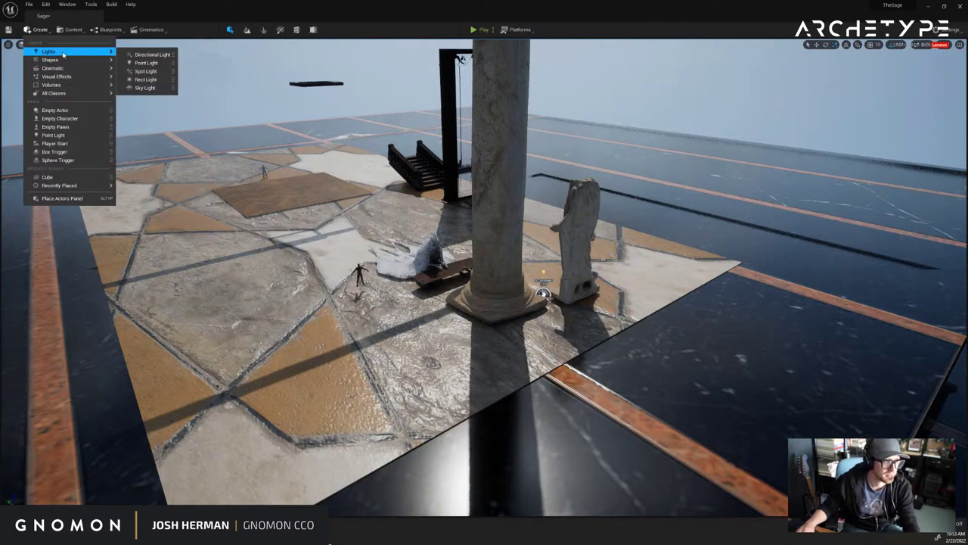
pyautogui.click(140, 95)
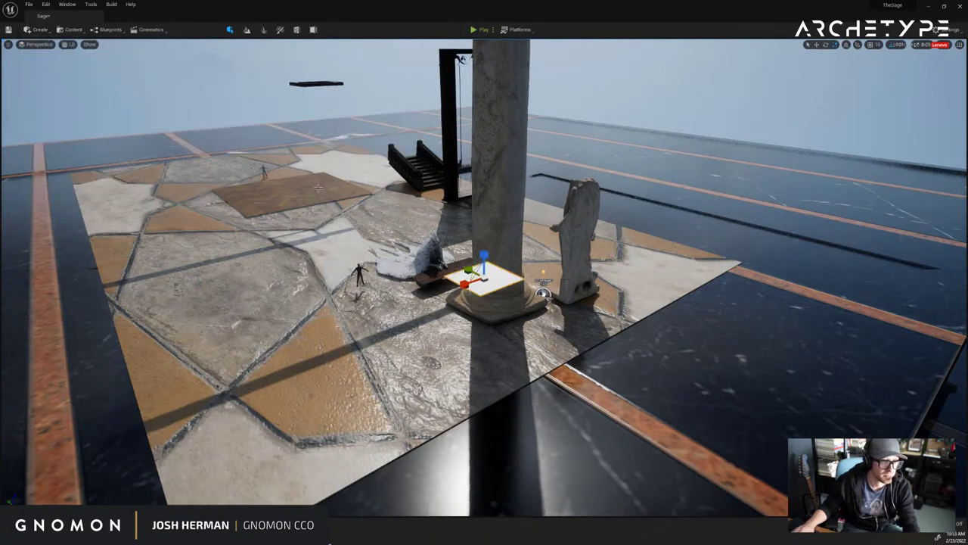
pyautogui.press('e')
pyautogui.moveTo(466, 276); pyautogui.dragTo(525, 277, button='right')
pyautogui.moveTo(458, 261); pyautogui.dragTo(446, 359)
pyautogui.press('r')
pyautogui.press('r')
pyautogui.moveTo(484, 277); pyautogui.dragTo(322, 270)
# Move the upright plane clear of the stone column and stand it on the flagstones behind the bird sculpture.
pyautogui.moveTo(507, 277); pyautogui.dragTo(454, 283, button='right')
pyautogui.press('d')
pyautogui.press('w')
pyautogui.moveTo(398, 247); pyautogui.dragTo(827, 266)
pyautogui.moveTo(828, 266); pyautogui.dragTo(753, 265, button='right')
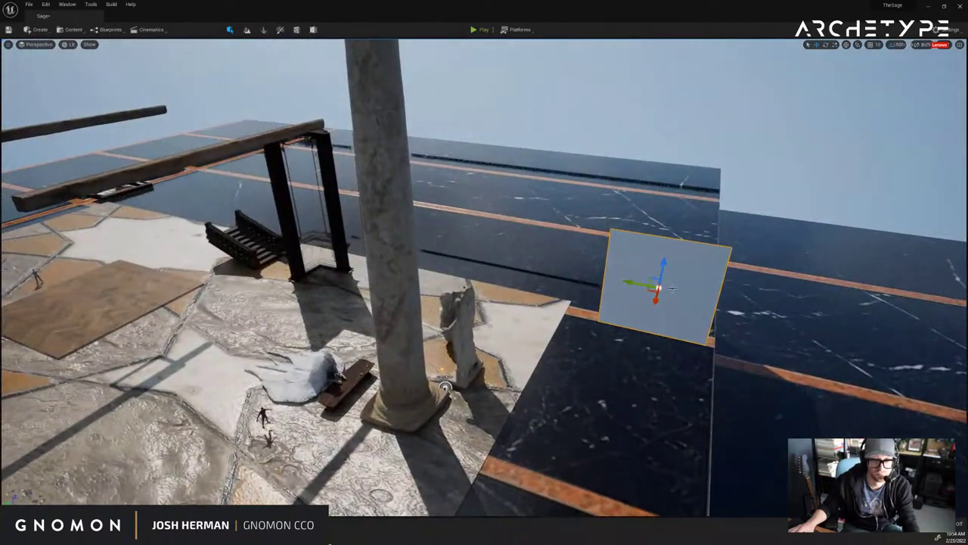
pyautogui.moveTo(655, 281); pyautogui.dragTo(298, 307)
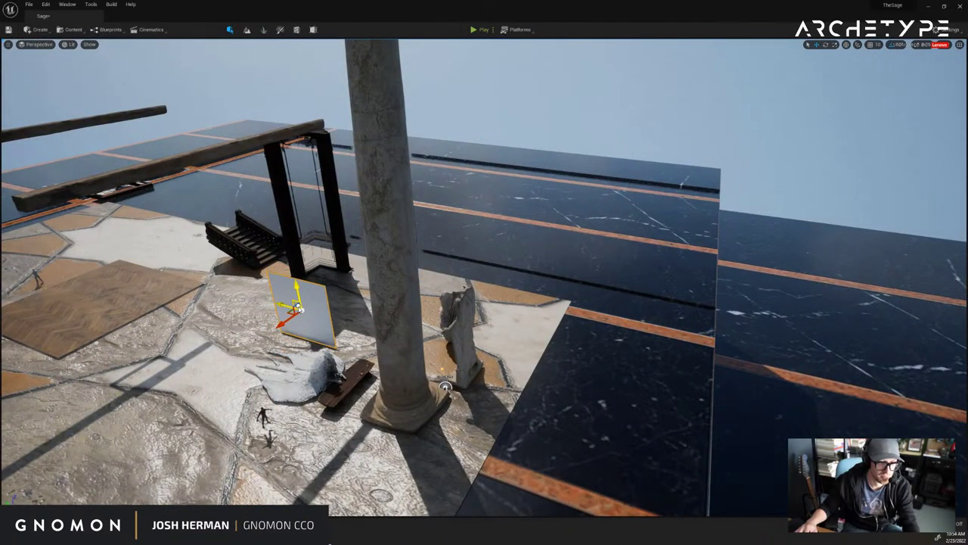
# Delete the flagstone floor and apply the herringbone parquet material to the upright plane.
pyautogui.click(226, 324)
pyautogui.press('Delete')
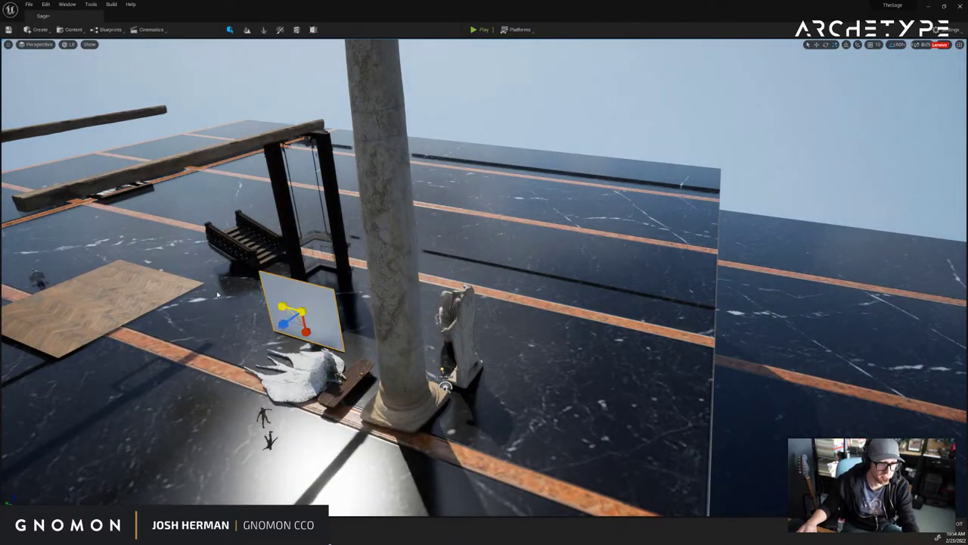
pyautogui.moveTo(217, 294); pyautogui.dragTo(1, 263)
pyautogui.hotkey('ctrl', 'space')
pyautogui.moveTo(179, 437); pyautogui.dragTo(260, 317)
# Rotate the upright parquet panel, stretch it into a wide wall section and place it behind the bird sculpture.
pyautogui.moveTo(253, 322); pyautogui.dragTo(388, 409, button='right')
pyautogui.press('e')
pyautogui.moveTo(451, 378); pyautogui.dragTo(544, 139)
pyautogui.moveTo(465, 340); pyautogui.dragTo(291, 384, button='right')
pyautogui.press('r')
pyautogui.moveTo(518, 277); pyautogui.dragTo(501, 180)
pyautogui.press('w')
pyautogui.moveTo(520, 277); pyautogui.dragTo(373, 250)
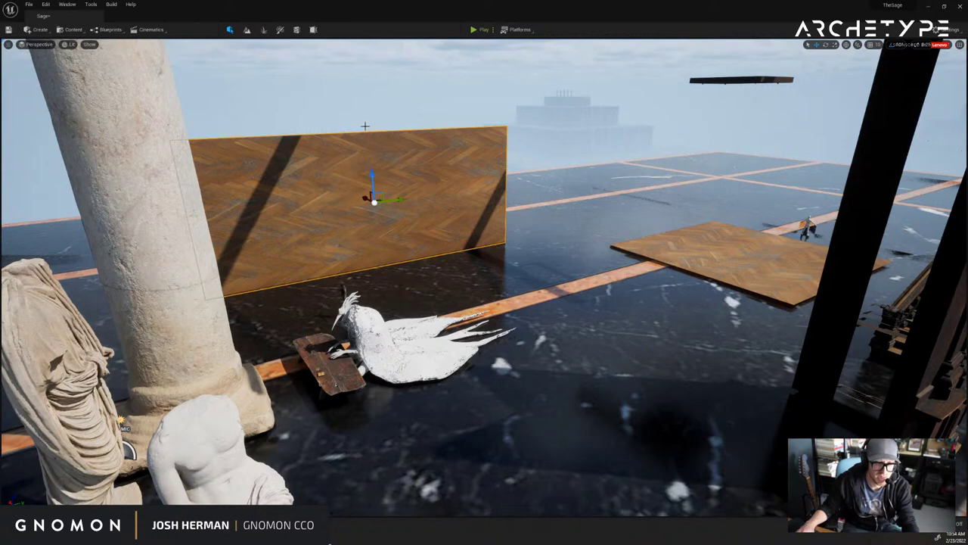
pyautogui.click(314, 32)
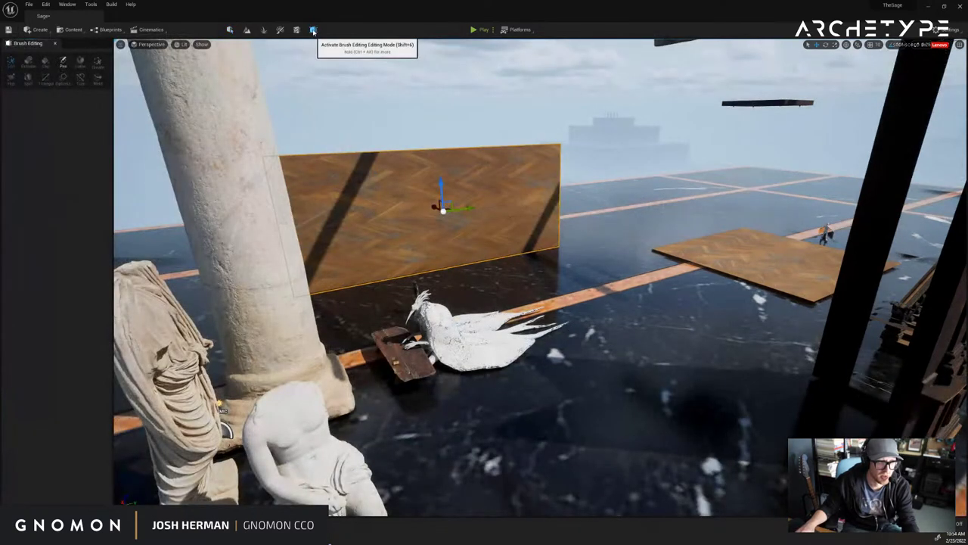
pyautogui.click(231, 31)
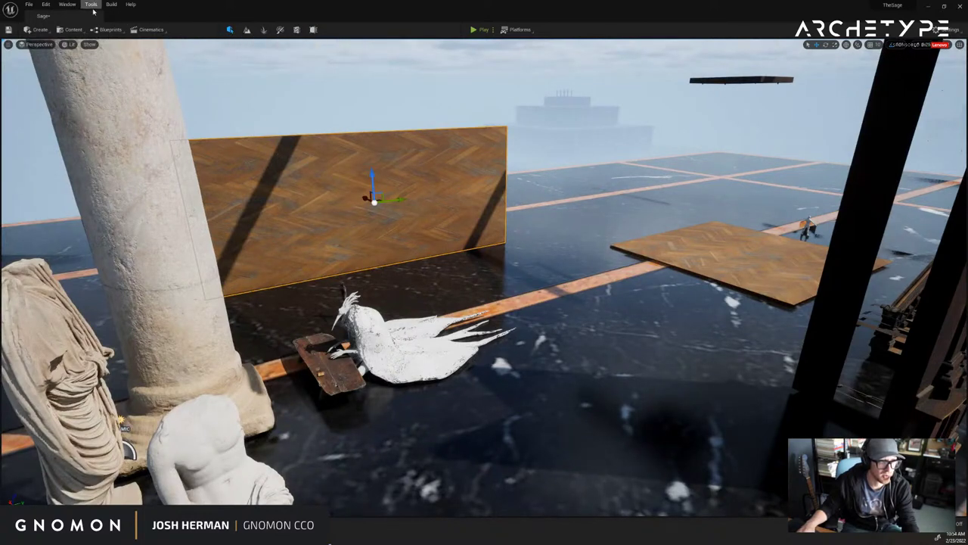
pyautogui.moveTo(314, 152); pyautogui.dragTo(330, 176, button='right')
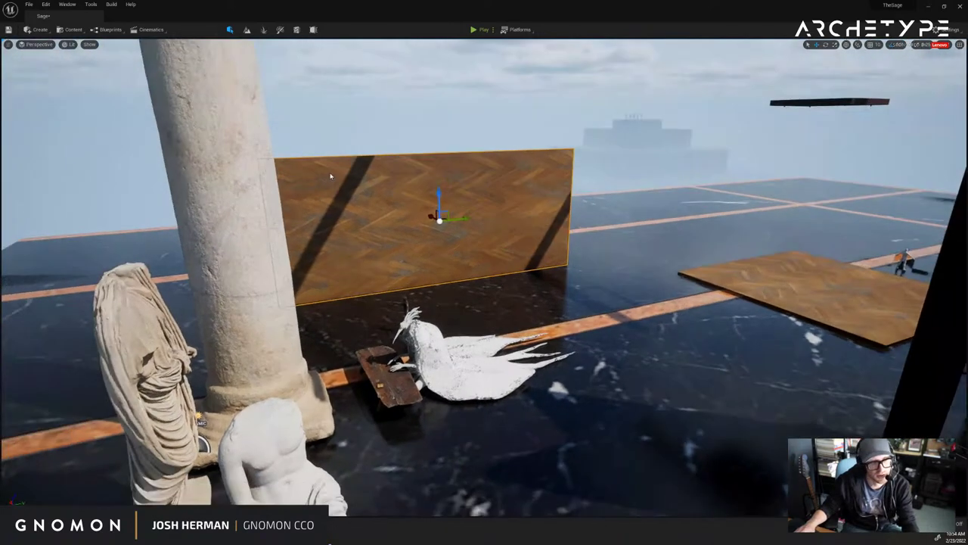
pyautogui.click(430, 128)
pyautogui.moveTo(430, 128); pyautogui.dragTo(425, 127, button='right')
# Delete the upright parquet panel and undo the deletion.
pyautogui.click(412, 214)
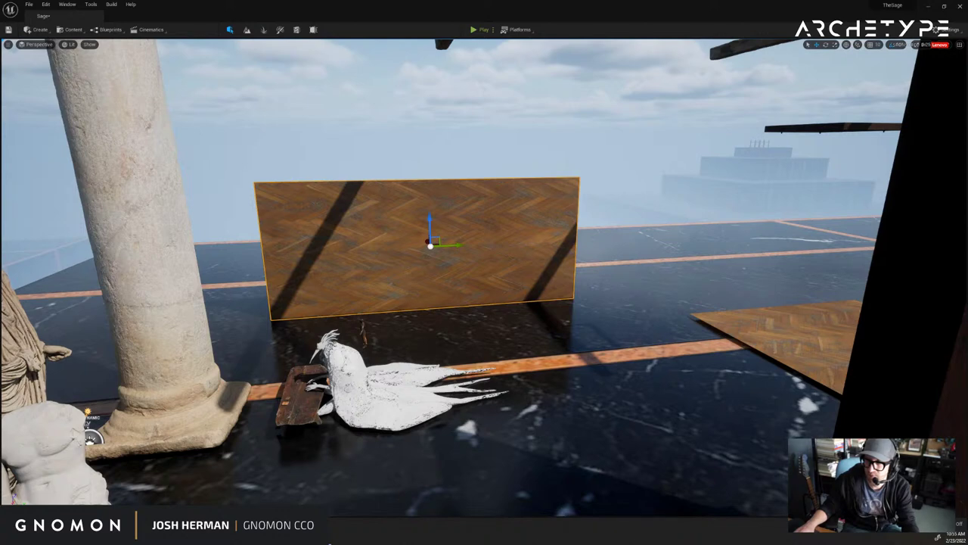
pyautogui.moveTo(579, 153); pyautogui.dragTo(589, 157, button='right')
pyautogui.press('Delete')
pyautogui.moveTo(460, 207); pyautogui.dragTo(512, 216, button='right')
pyautogui.hotkey('ctrl', 'z')
# Remove the two marble statues and move the stone column to the far end of the parquet panel.
pyautogui.click(609, 265)
pyautogui.moveTo(611, 266); pyautogui.dragTo(640, 282, button='right')
pyautogui.moveTo(560, 371); pyautogui.dragTo(589, 294, button='right')
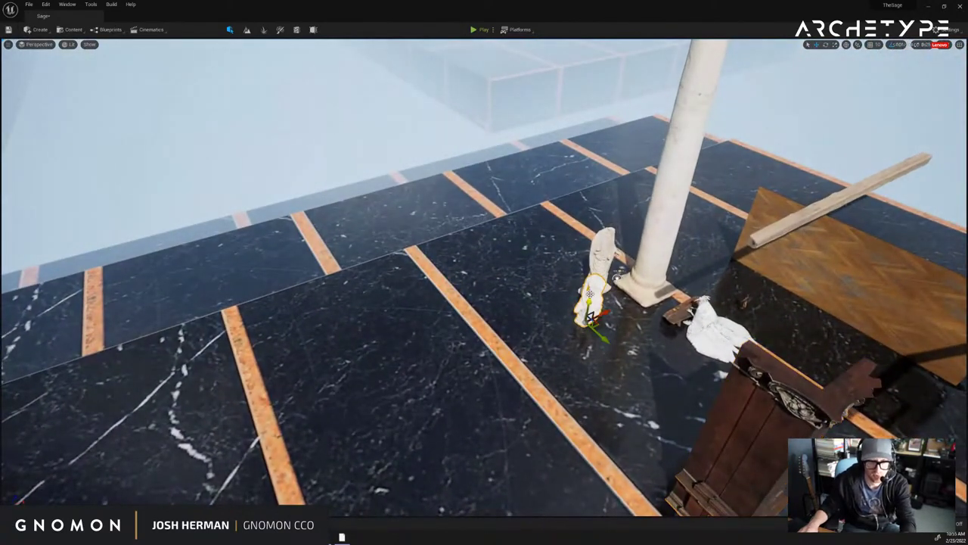
pyautogui.moveTo(661, 298); pyautogui.dragTo(761, 170)
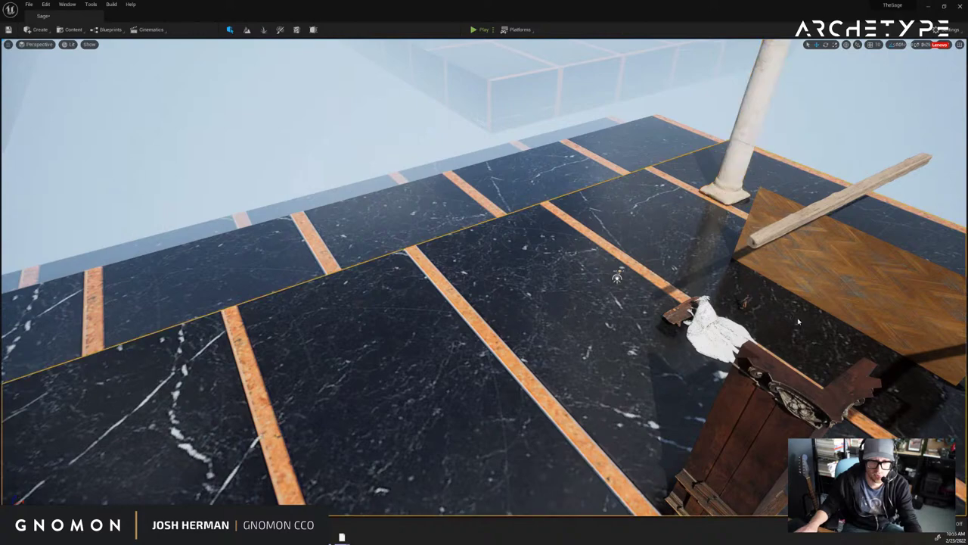
# Move the carved dark wood pillar against the stone column, undoing the further move made after it.
pyautogui.moveTo(797, 318); pyautogui.dragTo(792, 364, button='right')
pyautogui.click(693, 445)
pyautogui.moveTo(670, 499); pyautogui.dragTo(803, 127)
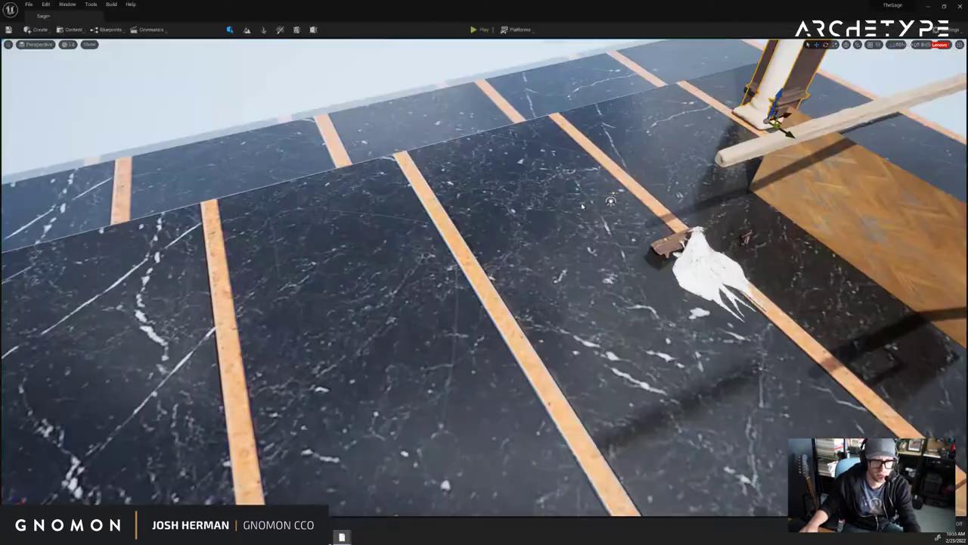
pyautogui.moveTo(611, 185); pyautogui.dragTo(605, 214, button='right')
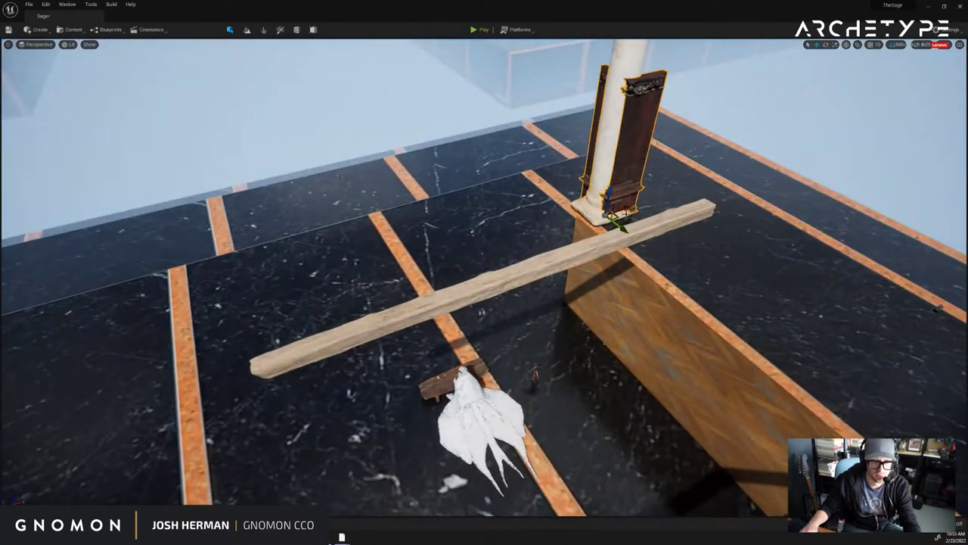
pyautogui.moveTo(584, 221); pyautogui.dragTo(403, 3)
pyautogui.hotkey('ctrl', 'z')
pyautogui.moveTo(651, 182); pyautogui.dragTo(665, 151, button='right')
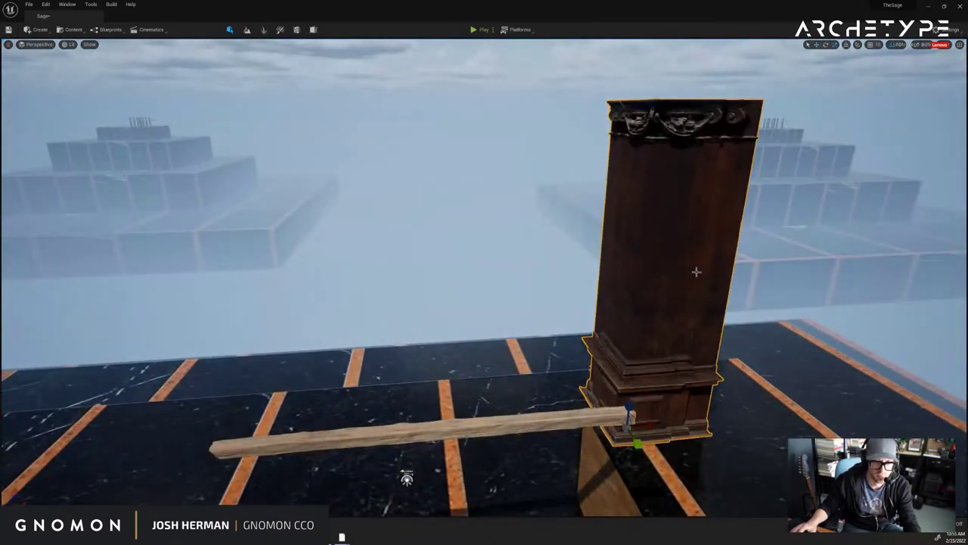
# Adjust the positions of the carved wood pillar and the stone column so they stand side by side.
pyautogui.moveTo(647, 427); pyautogui.dragTo(583, 428)
pyautogui.moveTo(642, 320); pyautogui.dragTo(648, 320, button='right')
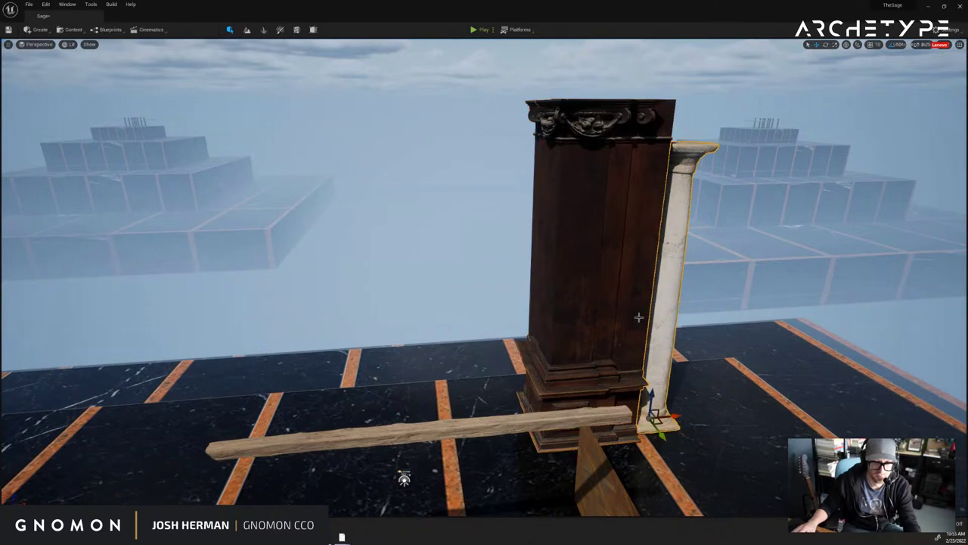
pyautogui.moveTo(562, 436); pyautogui.dragTo(557, 395)
pyautogui.moveTo(557, 395); pyautogui.dragTo(545, 446, button='right')
# Delete the long wooden beam and move the square parquet floor plane across to the next orange marble strip.
pyautogui.click(542, 275)
pyautogui.moveTo(542, 275); pyautogui.dragTo(626, 306, button='right')
pyautogui.press('Delete')
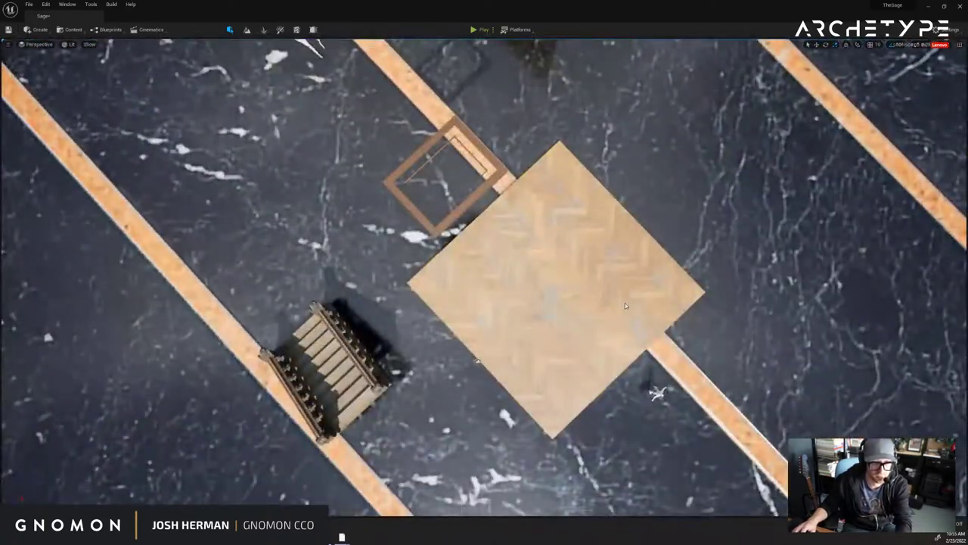
pyautogui.press('w')
pyautogui.moveTo(577, 275); pyautogui.dragTo(814, 50)
# Place the carved wood pillar in front of the stone column, and rotate a duplicate on the opposite side of the floor.
pyautogui.moveTo(814, 50); pyautogui.dragTo(609, 204, button='right')
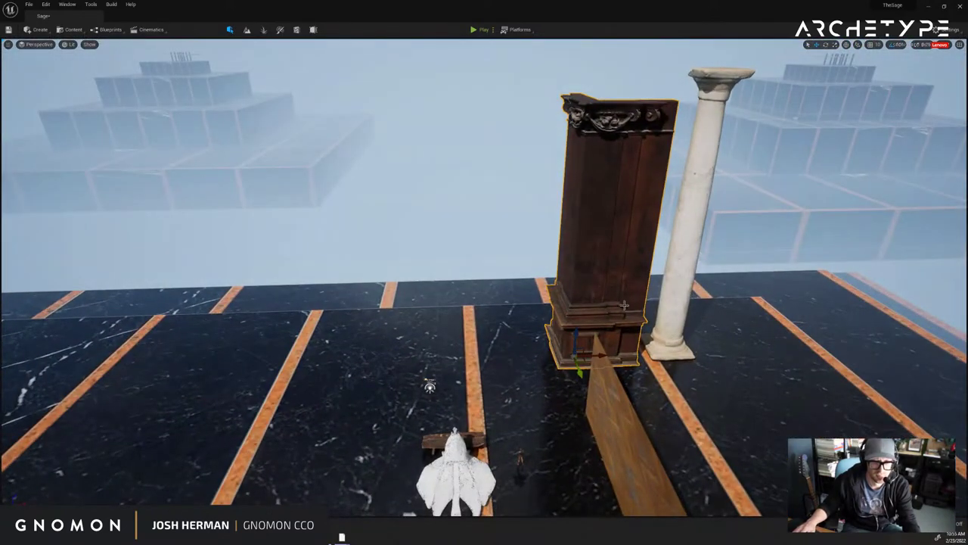
pyautogui.moveTo(597, 355); pyautogui.dragTo(398, 265)
pyautogui.press('e')
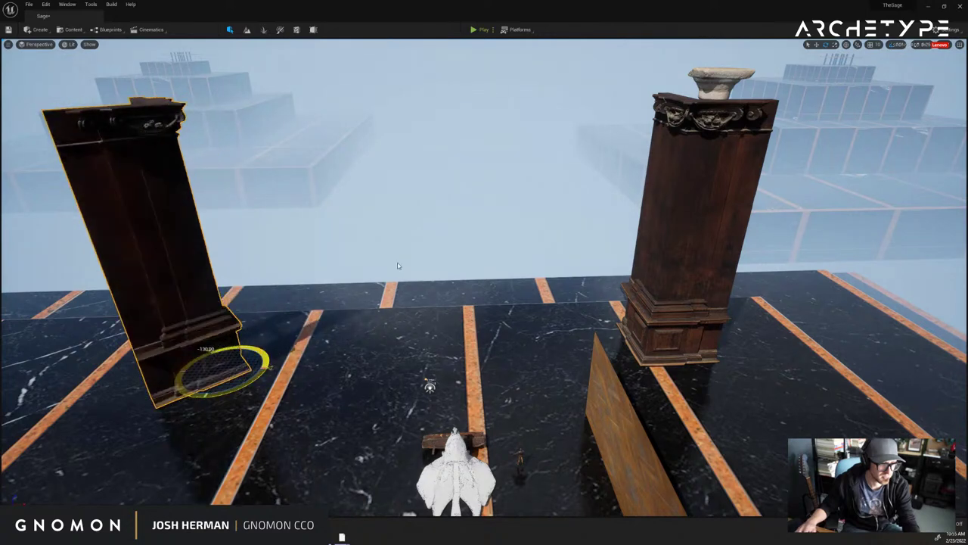
pyautogui.moveTo(391, 304); pyautogui.dragTo(337, 265)
# Duplicate both carved pillars forward as a second pair and spread the new pair further apart.
pyautogui.moveTo(296, 272)
pyautogui.mouseDown(button='right')
pyautogui.moveTo(261, 289)
pyautogui.moveTo(296, 272)
pyautogui.mouseUp(button='right')
pyautogui.keyDown('shift'); pyautogui.click(732, 272); pyautogui.keyUp('shift')
pyautogui.press('w')
pyautogui.moveTo(732, 273); pyautogui.dragTo(749, 289, button='right')
pyautogui.keyDown('alt'); pyautogui.moveTo(644, 311); pyautogui.dragTo(645, 372); pyautogui.keyUp('alt')
pyautogui.keyDown('alt'); pyautogui.moveTo(675, 333); pyautogui.dragTo(803, 335); pyautogui.keyUp('alt')
pyautogui.moveTo(280, 352); pyautogui.dragTo(124, 340)
# Move the brown window frame over the marble floor near the square parquet plane.
pyautogui.moveTo(403, 196)
pyautogui.mouseDown(button='right')
pyautogui.moveTo(410, 203)
pyautogui.moveTo(407, 194)
pyautogui.mouseUp(button='right')
pyautogui.click(440, 354)
pyautogui.moveTo(402, 323); pyautogui.dragTo(551, 145)
pyautogui.moveTo(416, 240); pyautogui.dragTo(447, 282, button='right')
# Move the upright parquet panel next to the front carved pillar on the stone column's side.
pyautogui.click(530, 175)
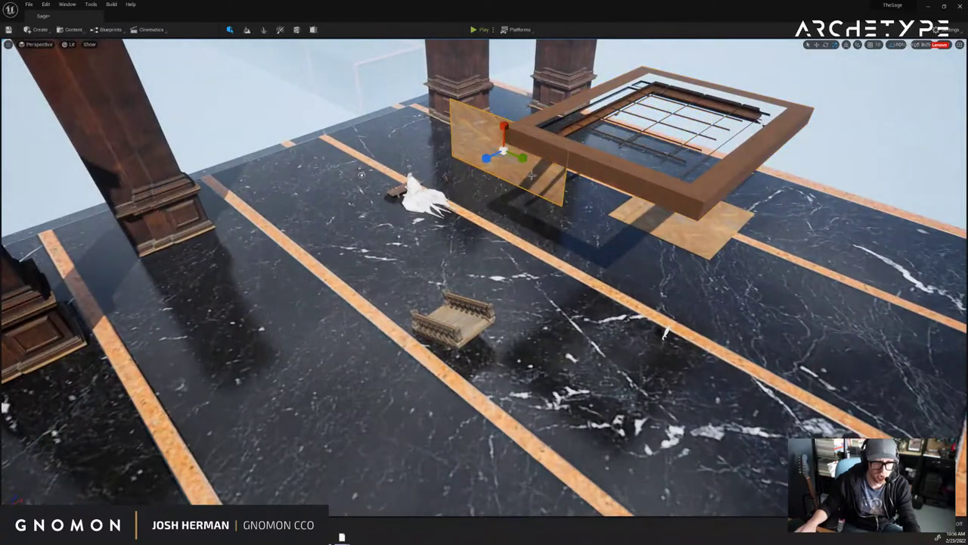
pyautogui.moveTo(513, 148); pyautogui.dragTo(619, 82)
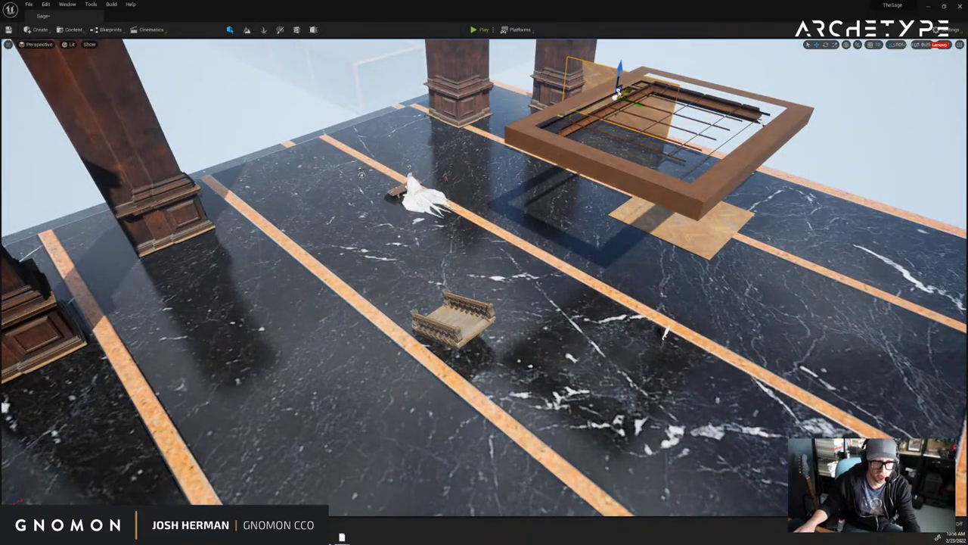
pyautogui.press('f')
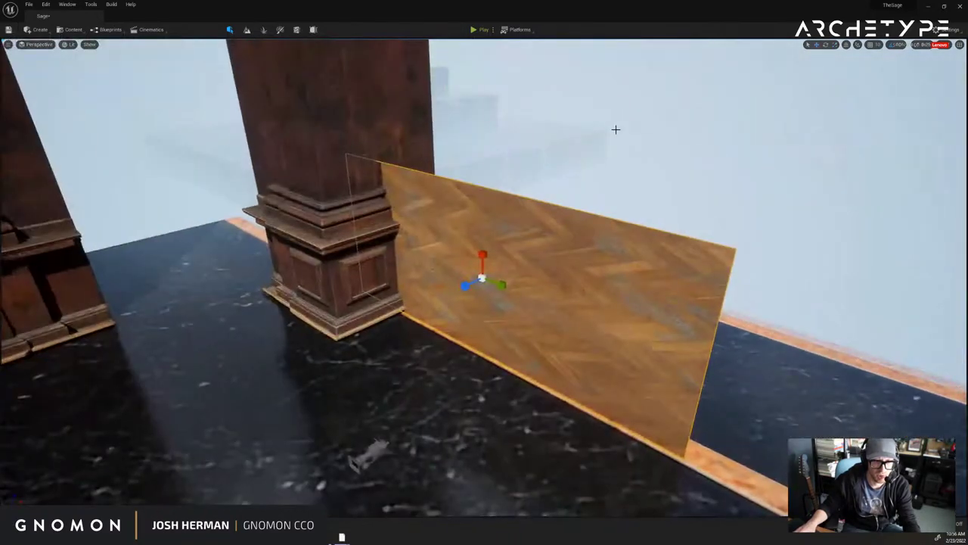
pyautogui.moveTo(615, 129); pyautogui.dragTo(513, 143, button='right')
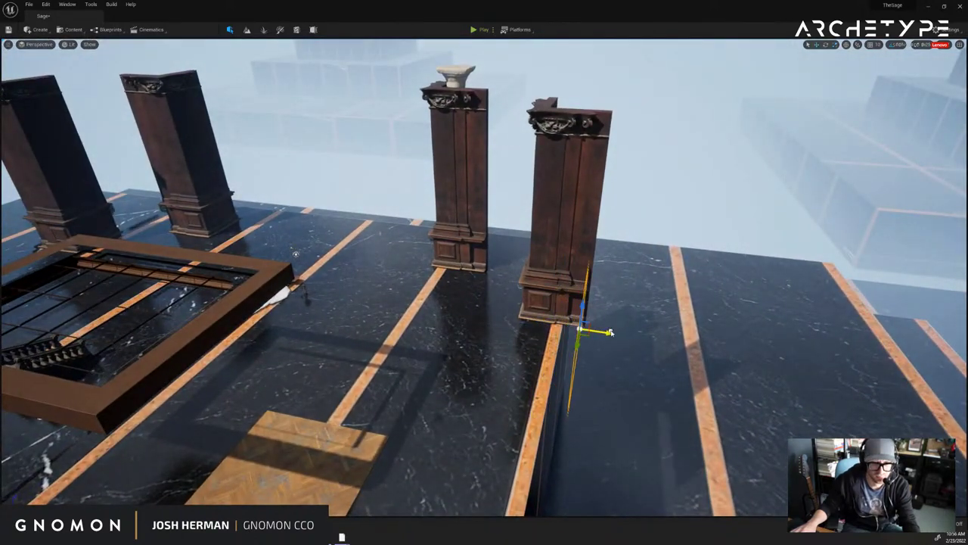
# Shift the front carved pillar beside the parquet panel slightly inward and redo the last undone change.
pyautogui.moveTo(561, 314); pyautogui.dragTo(541, 311)
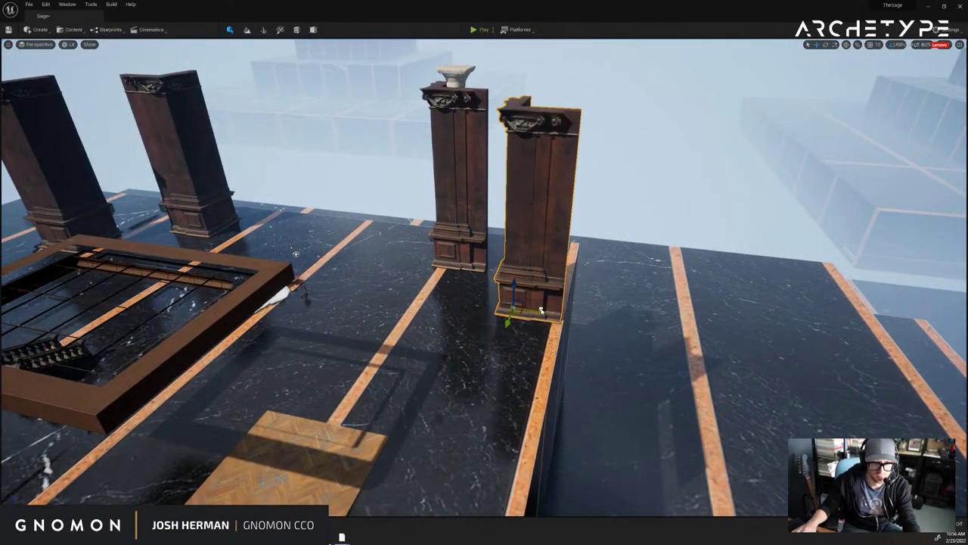
pyautogui.moveTo(497, 346); pyautogui.dragTo(488, 316, button='right')
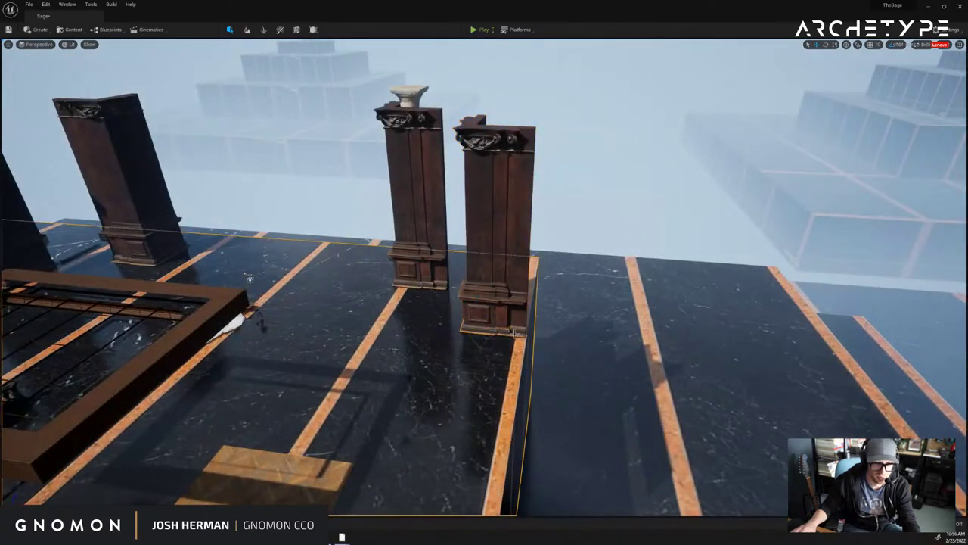
pyautogui.hotkey('ctrl', 'y')
pyautogui.moveTo(521, 351); pyautogui.dragTo(569, 296, button='right')
# Lower the large brown window frame toward the marble floor.
pyautogui.click(522, 313)
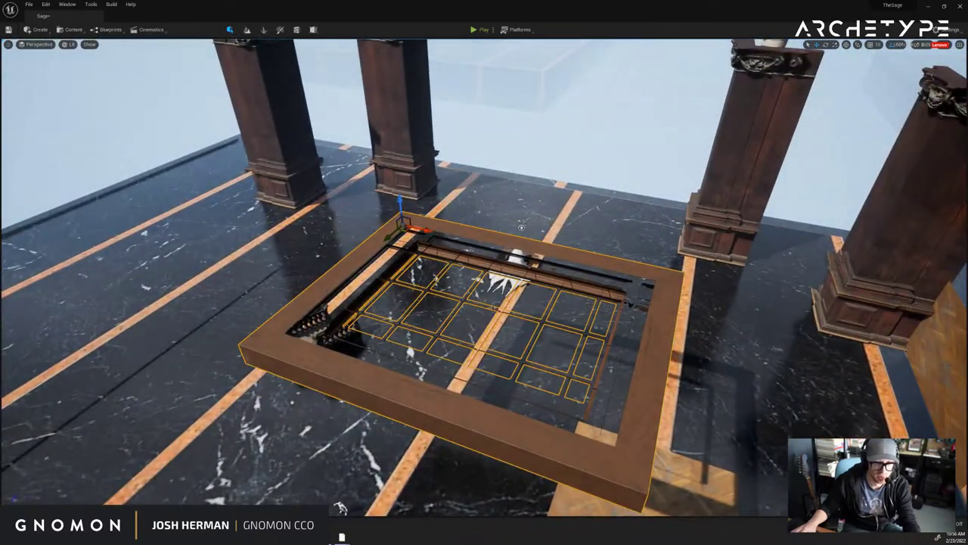
pyautogui.moveTo(401, 204); pyautogui.dragTo(413, 344)
pyautogui.moveTo(482, 307); pyautogui.dragTo(622, 263, button='right')
pyautogui.click(528, 302)
pyautogui.click(481, 340)
pyautogui.press('f')
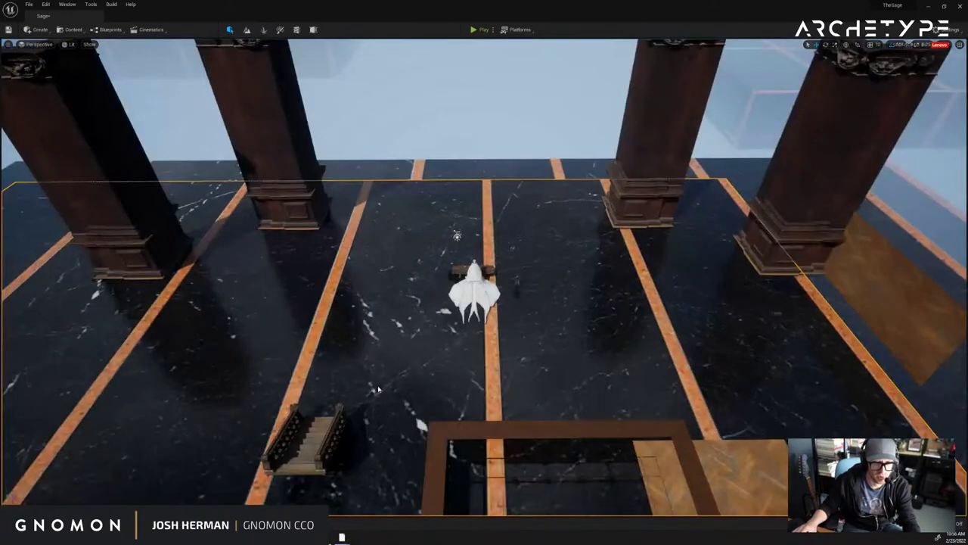
# Resize the upright parquet panel, align it beside the front carved pillar and stretch it to the pillar's full height.
pyautogui.moveTo(378, 389); pyautogui.dragTo(244, 424, button='right')
pyautogui.press('r')
pyautogui.moveTo(597, 344); pyautogui.dragTo(598, 378)
pyautogui.moveTo(597, 378); pyautogui.dragTo(616, 293, button='right')
pyautogui.press('w')
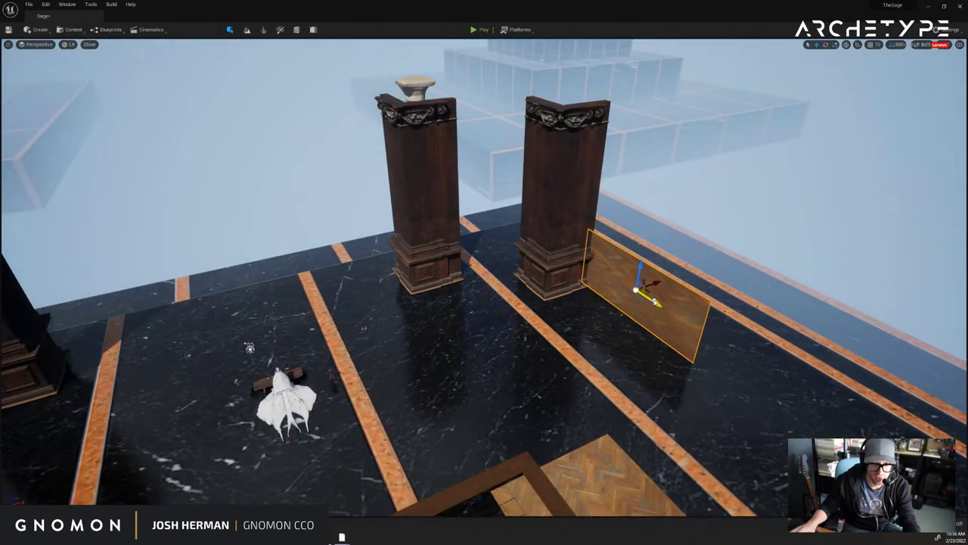
pyautogui.moveTo(658, 283); pyautogui.dragTo(666, 281)
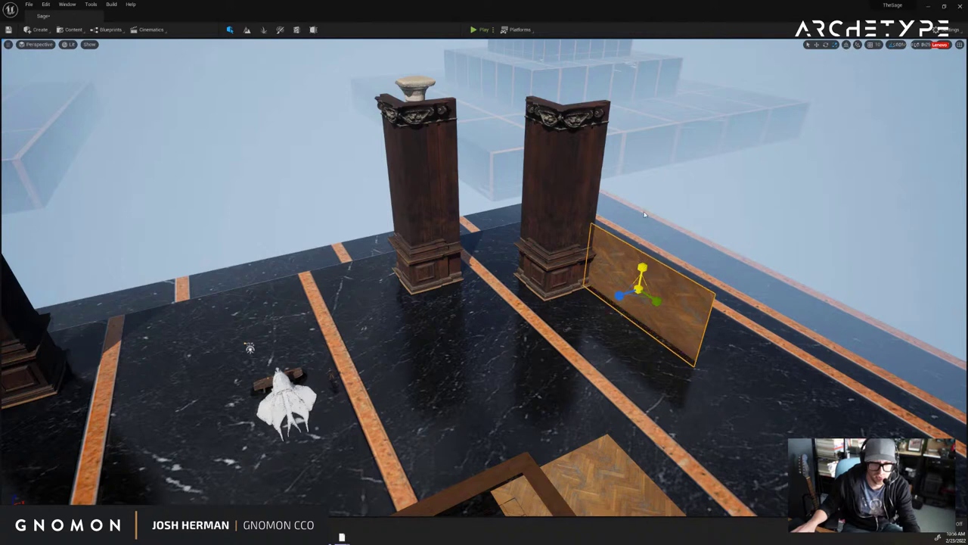
pyautogui.moveTo(642, 265); pyautogui.dragTo(641, 4)
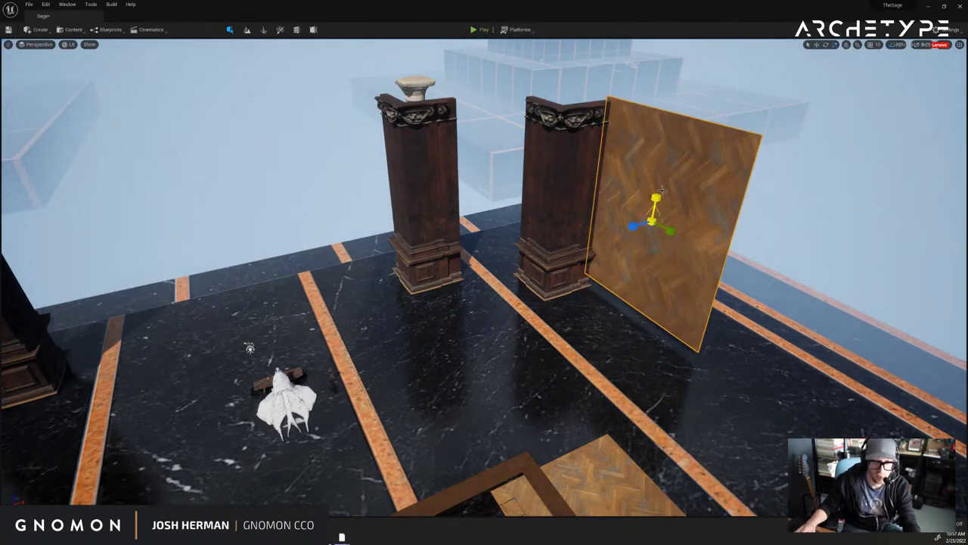
# Stretch the upright parquet panel into a long side wall and slide it so its edge meets the front carved pillar.
pyautogui.moveTo(656, 194); pyautogui.dragTo(654, 205)
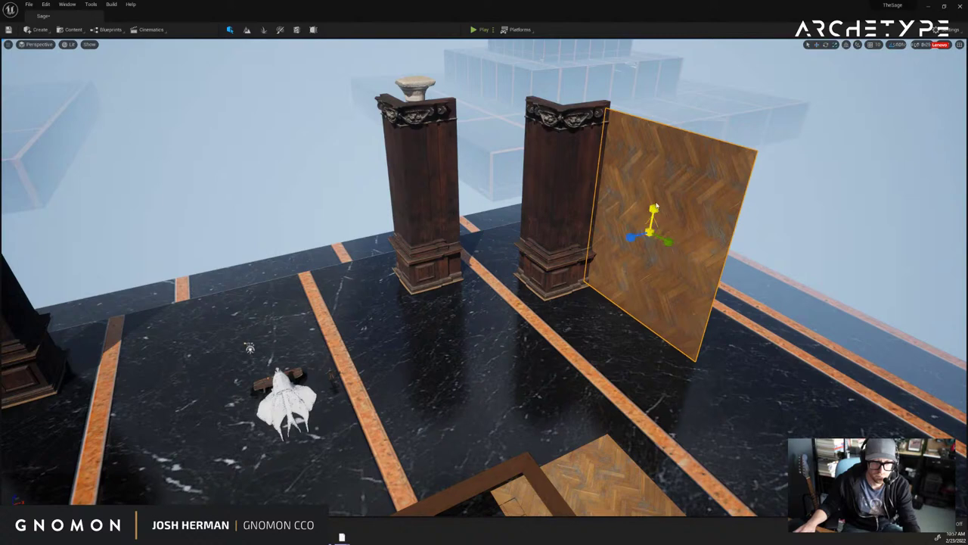
pyautogui.moveTo(666, 239); pyautogui.dragTo(782, 282)
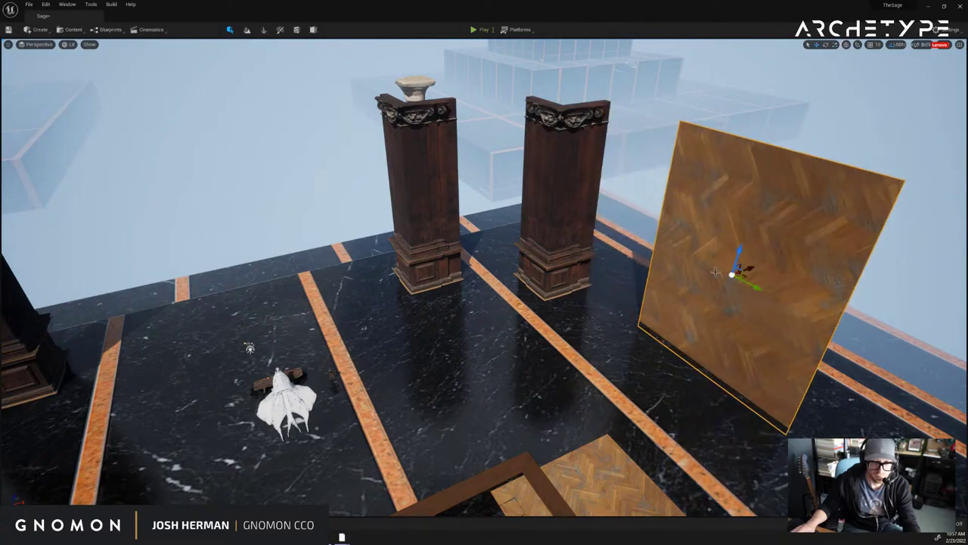
pyautogui.moveTo(655, 266); pyautogui.dragTo(731, 282, button='right')
pyautogui.moveTo(655, 267); pyautogui.dragTo(764, 266, button='right')
pyautogui.press('r')
pyautogui.moveTo(490, 241); pyautogui.dragTo(651, 246)
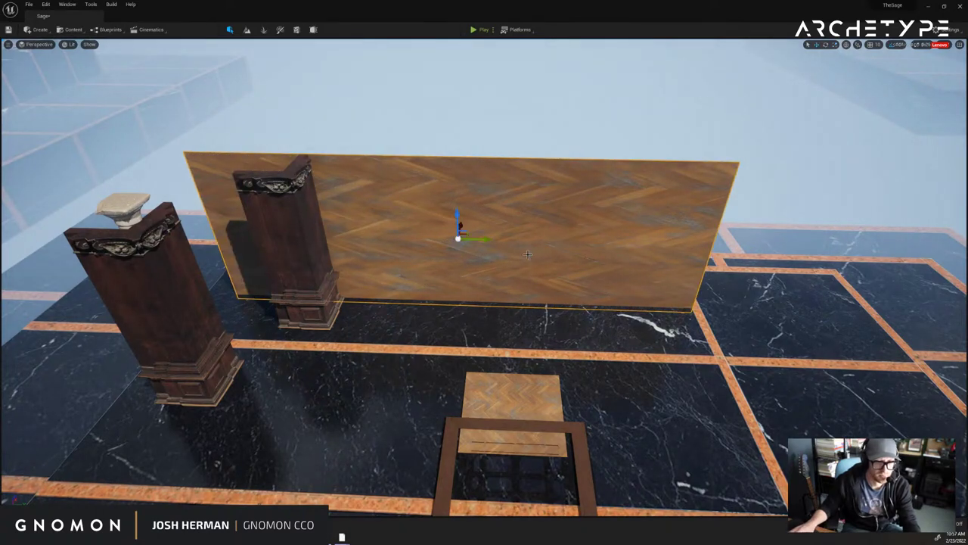
pyautogui.press('w')
pyautogui.moveTo(508, 244); pyautogui.dragTo(599, 254)
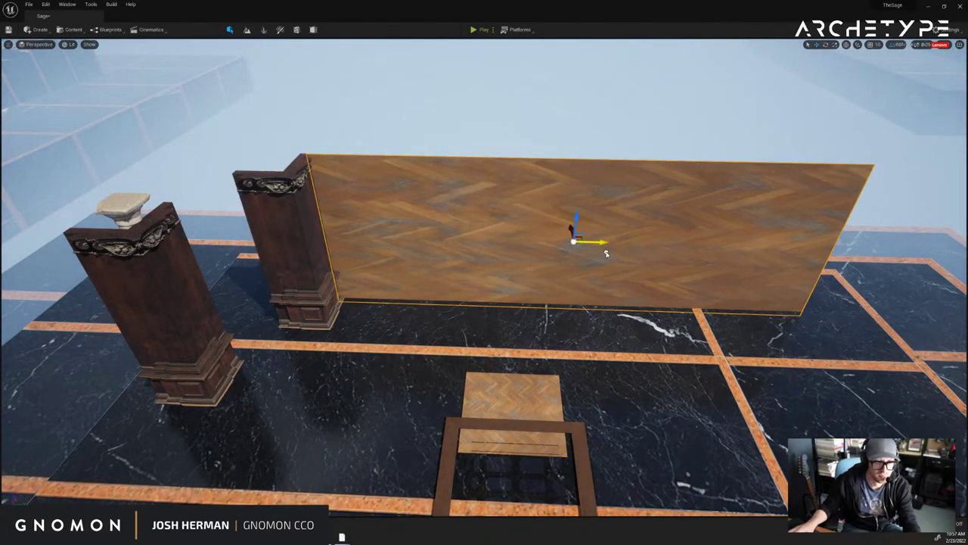
# Duplicate the long parquet wall, rotate the copy to form the back wall, and fit it between the carved pillars behind the white figure.
pyautogui.press('r')
pyautogui.moveTo(603, 242)
pyautogui.mouseDown(button='right')
pyautogui.moveTo(633, 242)
pyautogui.moveTo(602, 241)
pyautogui.mouseUp(button='right')
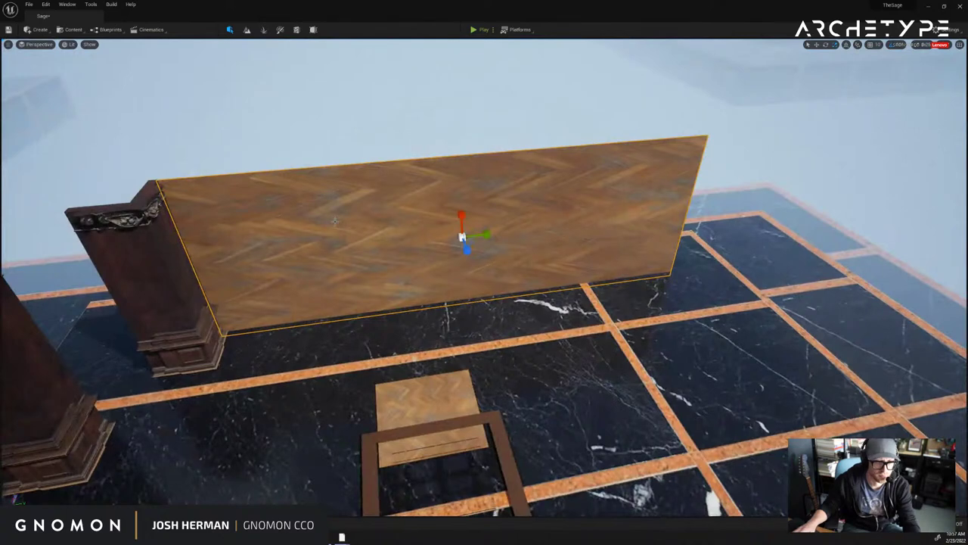
pyautogui.moveTo(374, 138); pyautogui.dragTo(401, 124, button='right')
pyautogui.moveTo(626, 269); pyautogui.dragTo(599, 283, button='right')
pyautogui.click(468, 290)
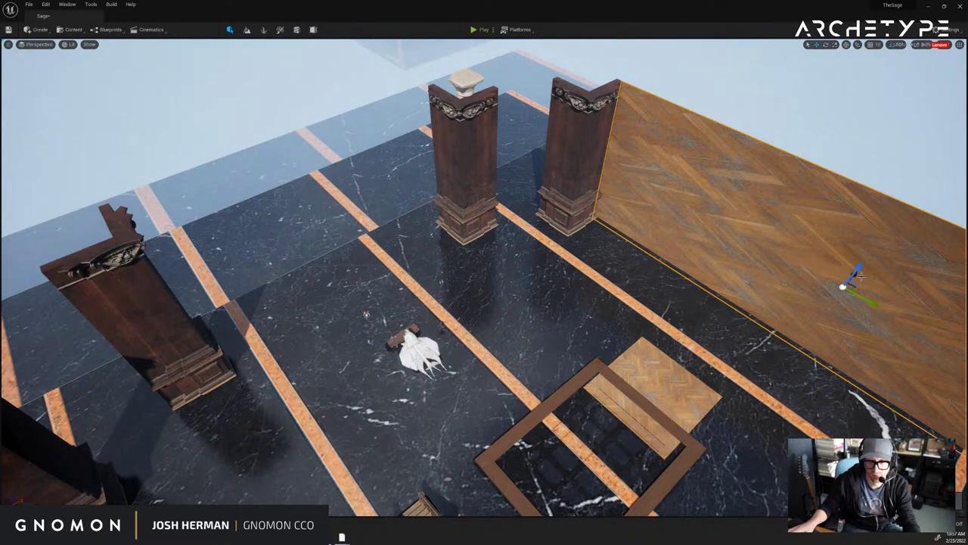
pyautogui.moveTo(876, 284); pyautogui.dragTo(882, 291, button='right')
pyautogui.keyDown('alt'); pyautogui.moveTo(855, 287); pyautogui.dragTo(2, 247); pyautogui.keyUp('alt')
pyautogui.press('e')
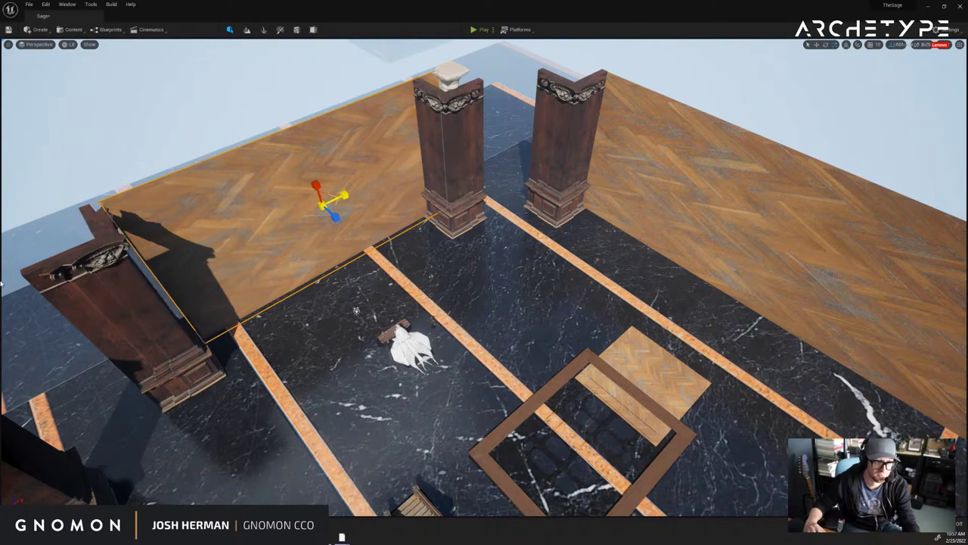
pyautogui.moveTo(579, 206); pyautogui.dragTo(533, 206, button='right')
pyautogui.press('w')
pyautogui.moveTo(481, 210); pyautogui.dragTo(476, 211)
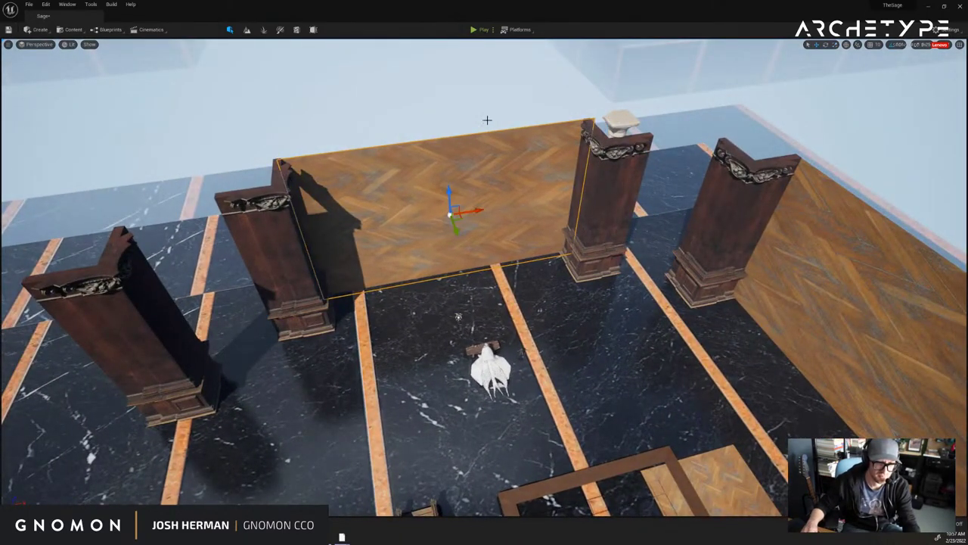
# Copy the back parquet wall toward the corner and shorten it to fill the gap between the two corner carved pillars.
pyautogui.scroll(-5, 487, 120)
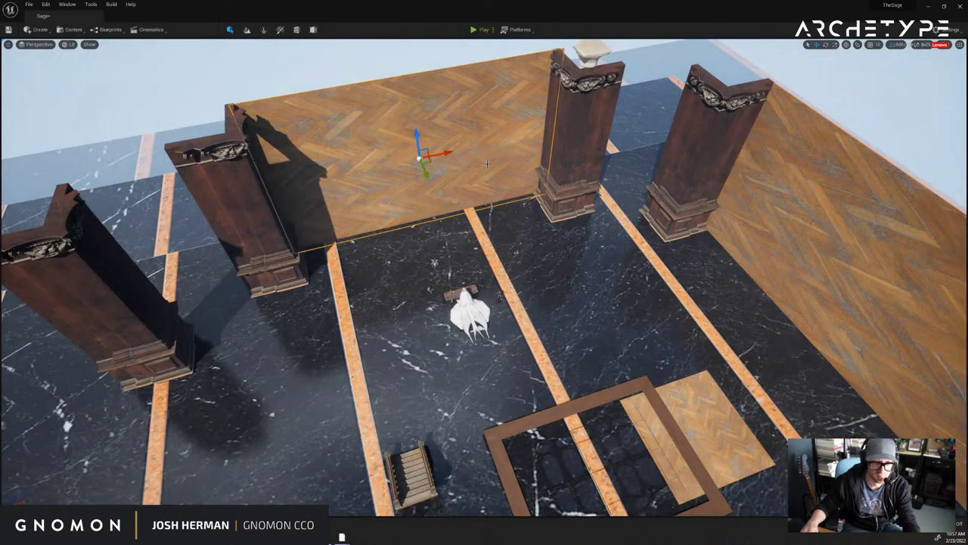
pyautogui.moveTo(433, 174); pyautogui.dragTo(424, 213)
pyautogui.moveTo(457, 182); pyautogui.dragTo(730, 139)
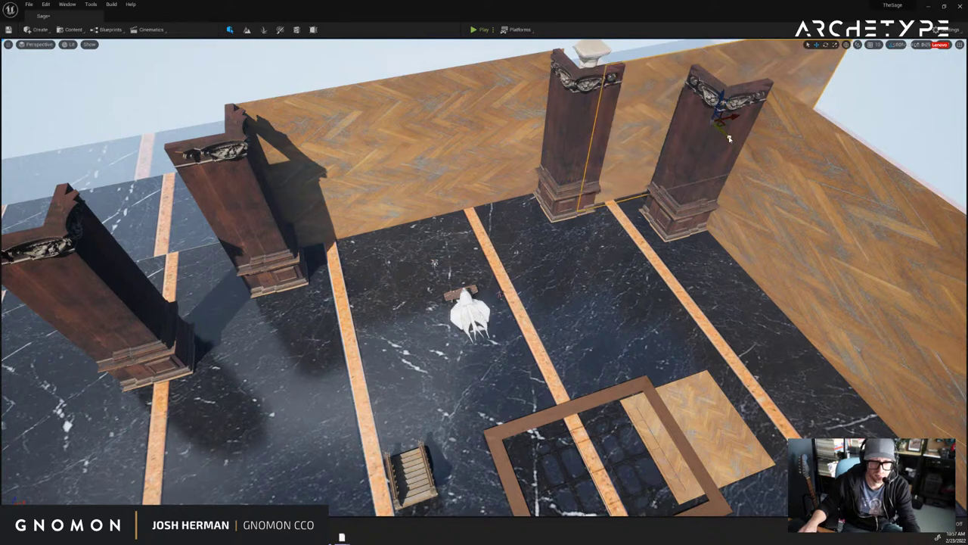
pyautogui.moveTo(646, 130); pyautogui.dragTo(268, 214)
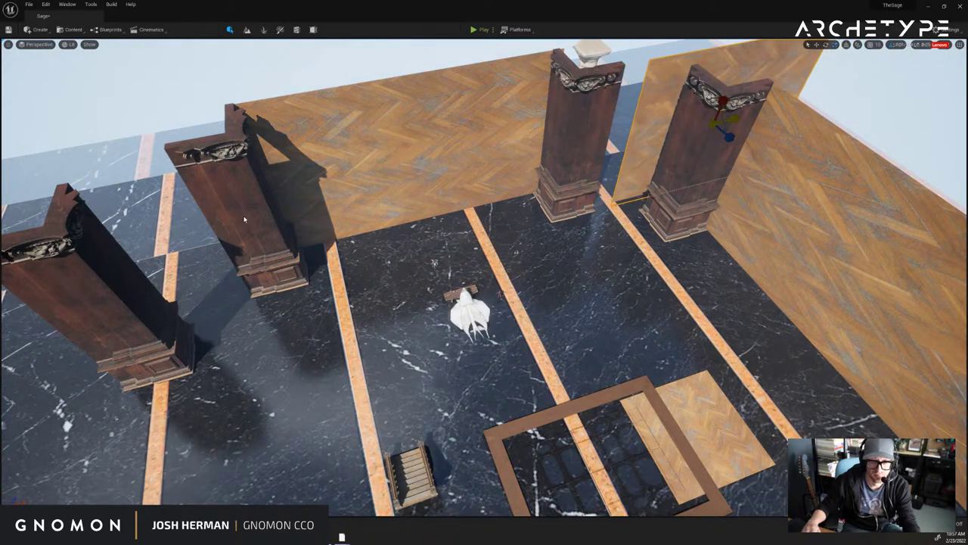
pyautogui.moveTo(1, 261); pyautogui.dragTo(2, 292)
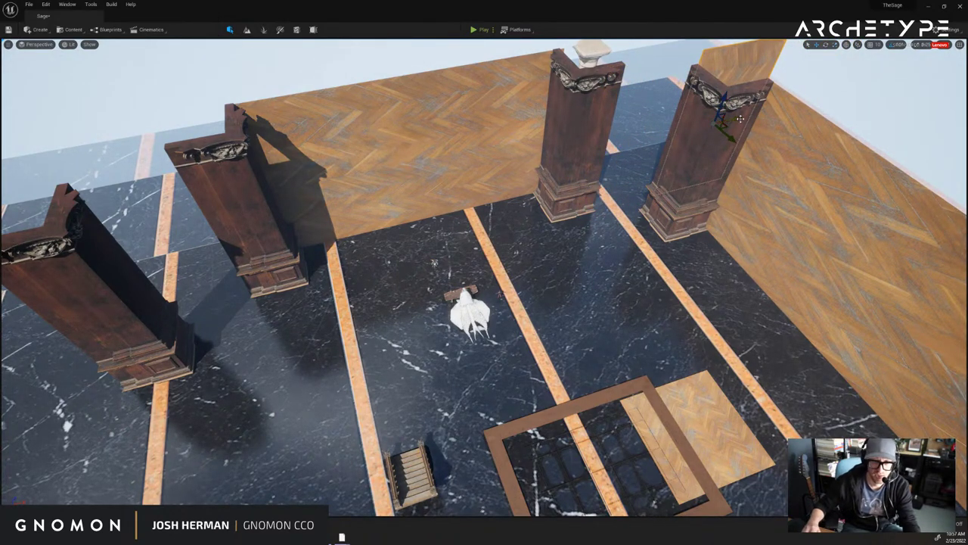
pyautogui.moveTo(738, 119); pyautogui.dragTo(652, 124)
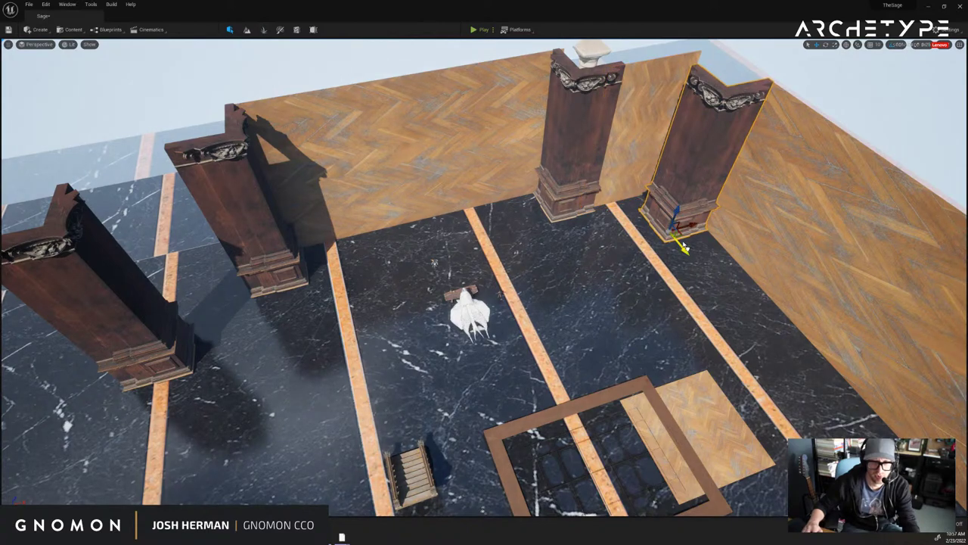
# Push the corner carved pillar back against the back wall and slide the long side wall in to meet it.
pyautogui.moveTo(686, 249); pyautogui.dragTo(676, 235)
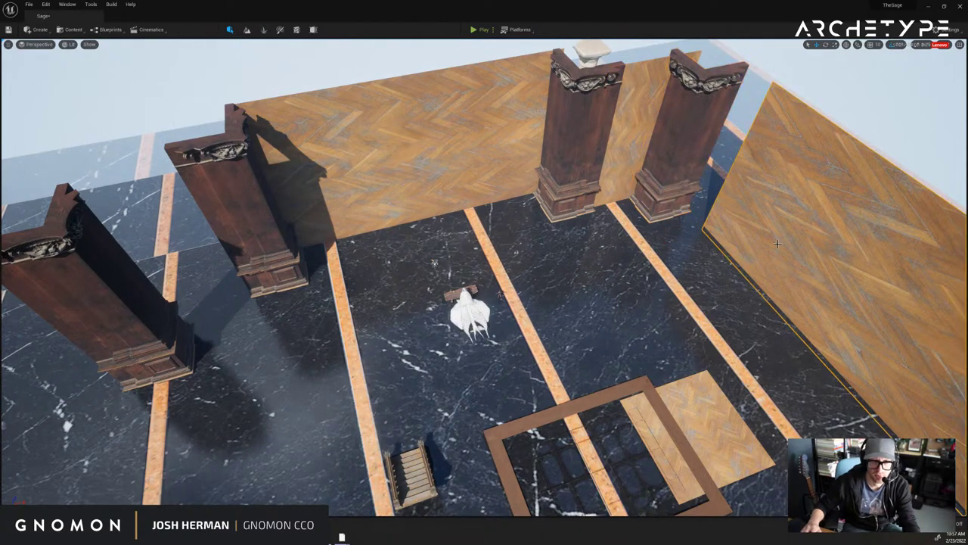
pyautogui.click(784, 233)
pyautogui.moveTo(799, 298); pyautogui.dragTo(770, 254, button='right')
pyautogui.moveTo(780, 244); pyautogui.dragTo(736, 230)
# Place a short parquet wall piece at the other end of the back wall and push the outer carved pillar toward it.
pyautogui.click(815, 94)
pyautogui.moveTo(814, 94); pyautogui.dragTo(723, 139, button='right')
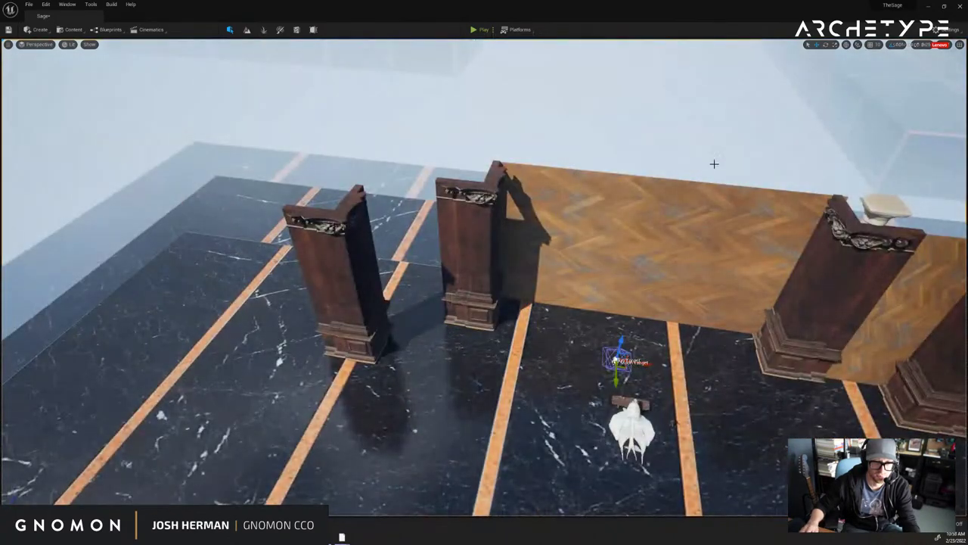
pyautogui.moveTo(924, 335); pyautogui.dragTo(426, 267)
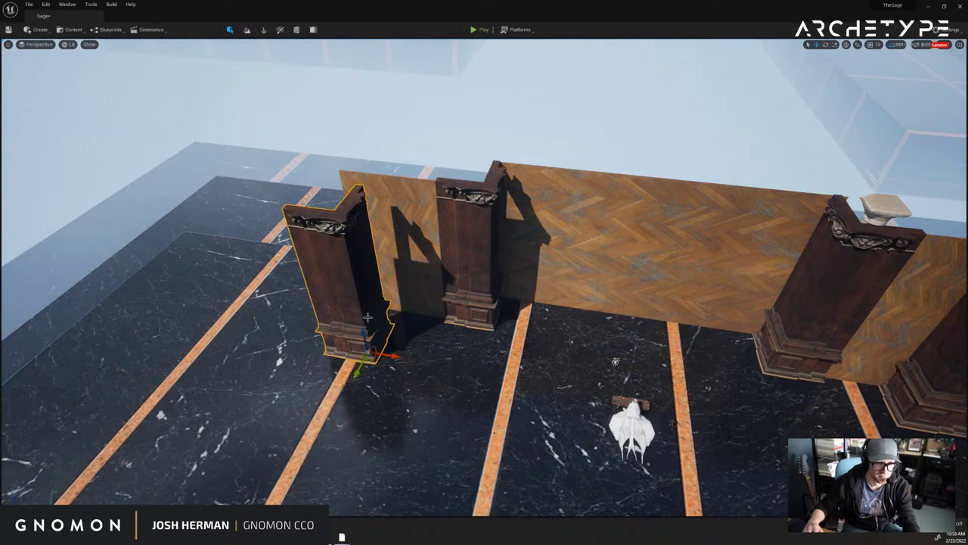
pyautogui.moveTo(357, 366); pyautogui.dragTo(366, 350)
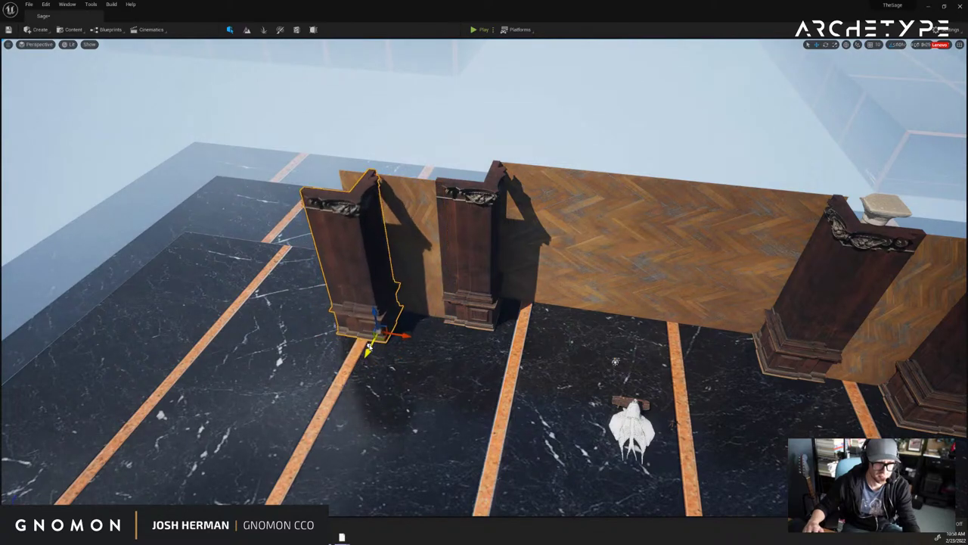
pyautogui.moveTo(538, 142); pyautogui.dragTo(607, 173, button='right')
# Try to duplicate the long parquet side wall onto the opposite side of the hall.
pyautogui.click(669, 182)
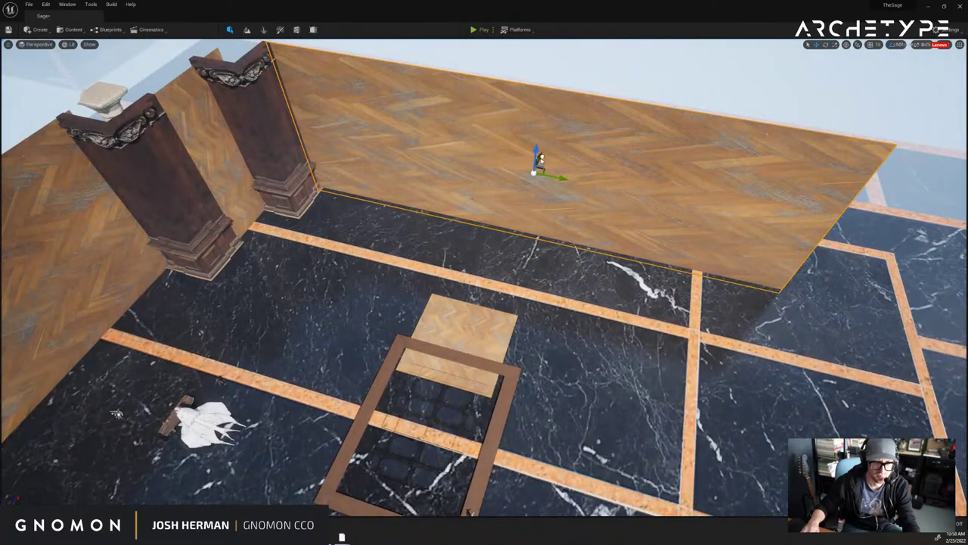
pyautogui.keyDown('alt'); pyautogui.moveTo(541, 159); pyautogui.dragTo(552, 400); pyautogui.keyUp('alt')
pyautogui.moveTo(552, 400); pyautogui.dragTo(412, 401, button='right')
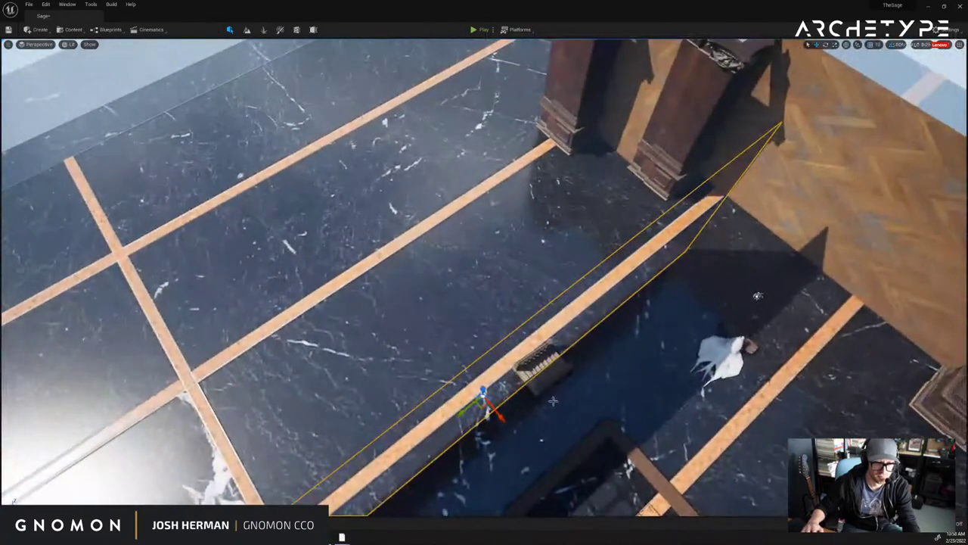
pyautogui.moveTo(501, 417); pyautogui.dragTo(632, 157)
pyautogui.press('e')
pyautogui.moveTo(632, 157); pyautogui.dragTo(641, 265, button='right')
pyautogui.moveTo(652, 263); pyautogui.dragTo(353, 195, button='right')
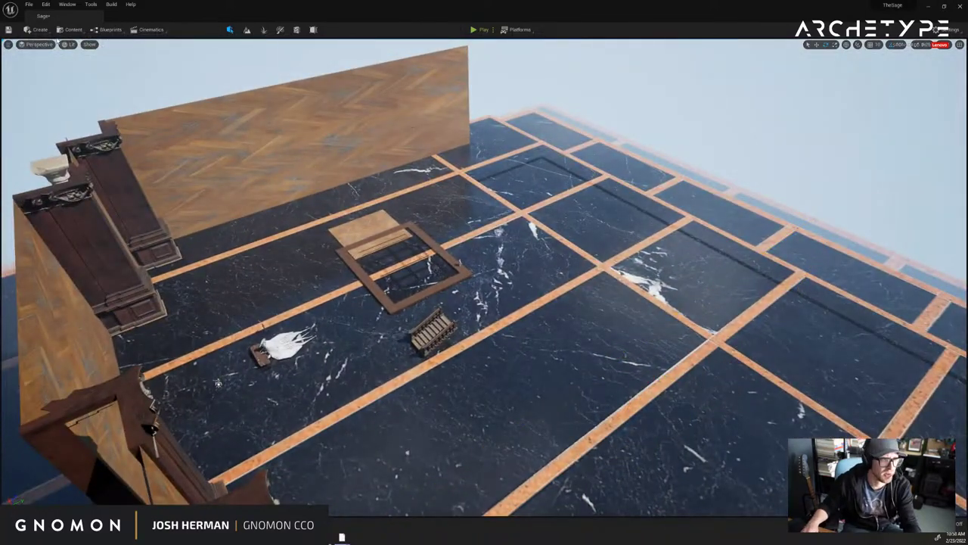
# Add a cube shape and scale it into a thin upright wall slab on the open side of the hall.
pyautogui.click(37, 31)
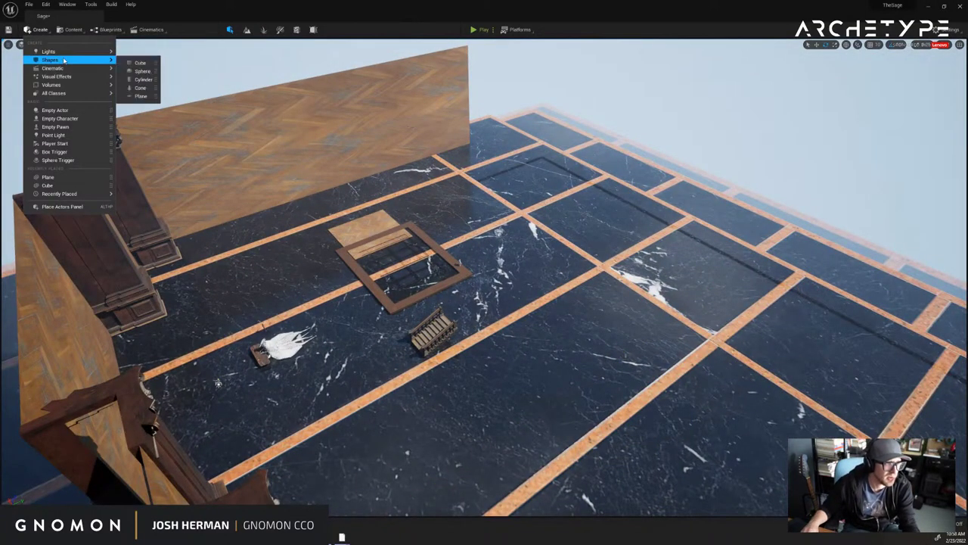
pyautogui.click(144, 64)
pyautogui.moveTo(394, 221); pyautogui.dragTo(521, 279, button='right')
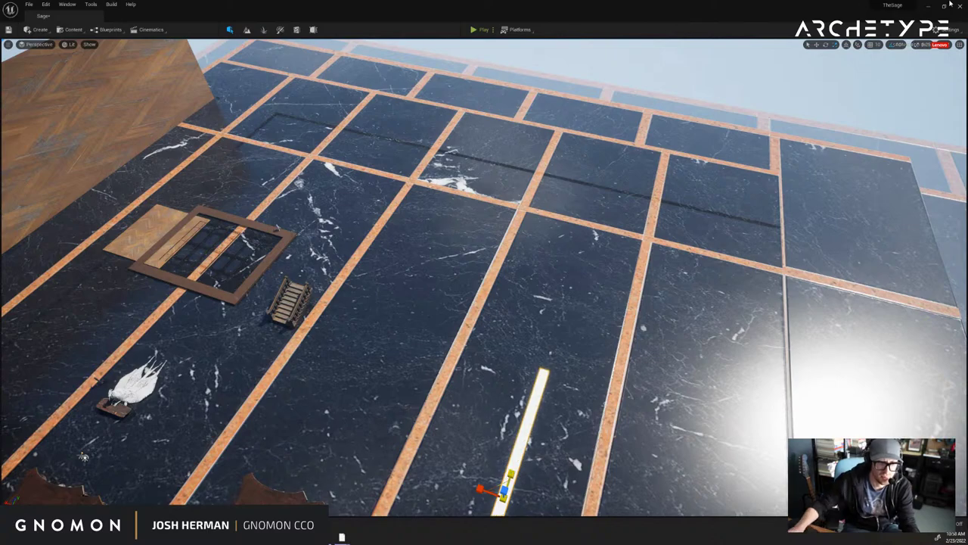
pyautogui.moveTo(499, 484); pyautogui.dragTo(446, 482, button='right')
pyautogui.keyDown('alt'); pyautogui.moveTo(446, 482); pyautogui.dragTo(444, 471); pyautogui.keyUp('alt')
pyautogui.moveTo(436, 351); pyautogui.dragTo(456, 4)
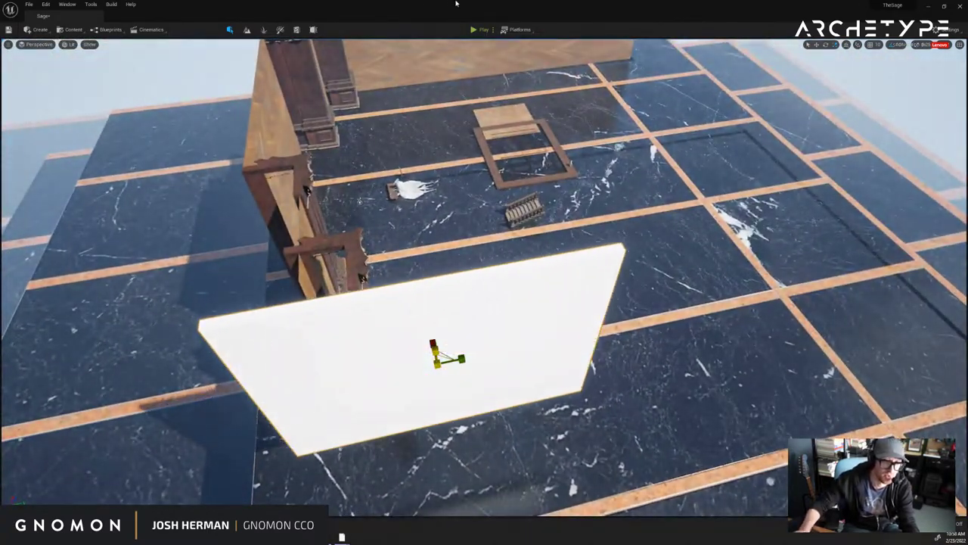
# Move the white wall slab onto the marble floor and lengthen it until it reaches the outer carved pillar.
pyautogui.moveTo(469, 358); pyautogui.dragTo(601, 297)
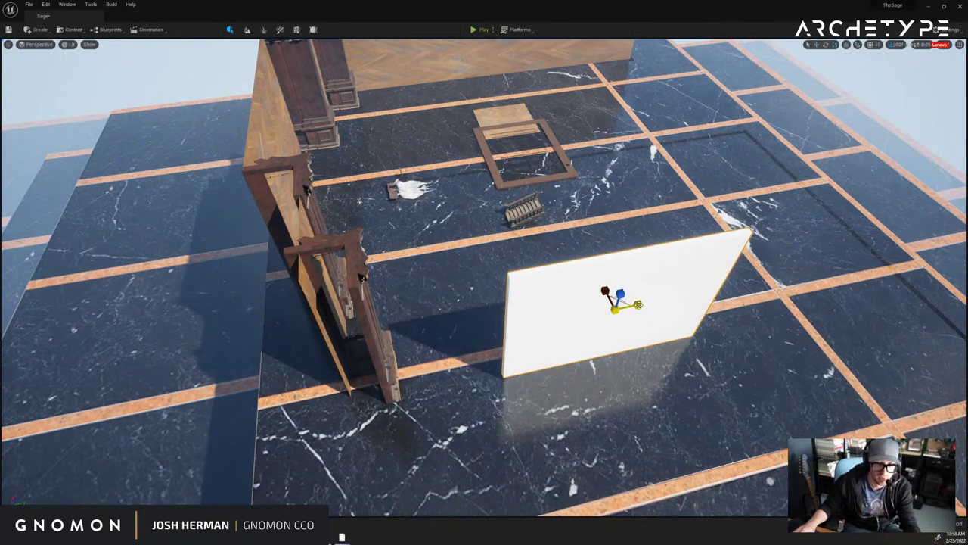
pyautogui.moveTo(791, 281); pyautogui.dragTo(862, 267)
pyautogui.moveTo(779, 285); pyautogui.dragTo(765, 290)
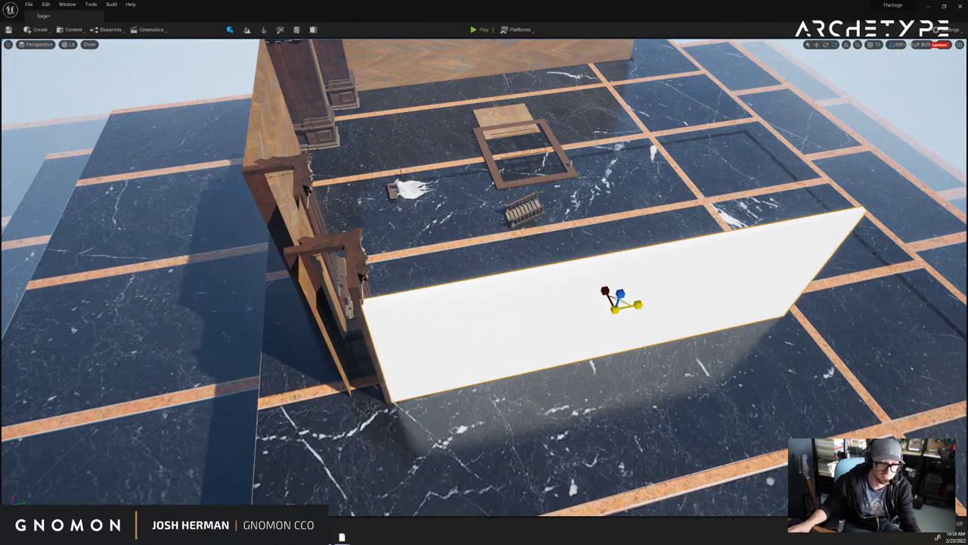
# Apply the herringbone parquet material from the content browser to the white wall slab.
pyautogui.moveTo(548, 313); pyautogui.dragTo(556, 309, button='right')
pyautogui.hotkey('ctrl', 'space')
pyautogui.moveTo(194, 443); pyautogui.dragTo(476, 337)
pyautogui.moveTo(476, 338)
pyautogui.mouseDown(button='right')
pyautogui.moveTo(480, 331)
pyautogui.moveTo(485, 344)
pyautogui.mouseUp(button='right')
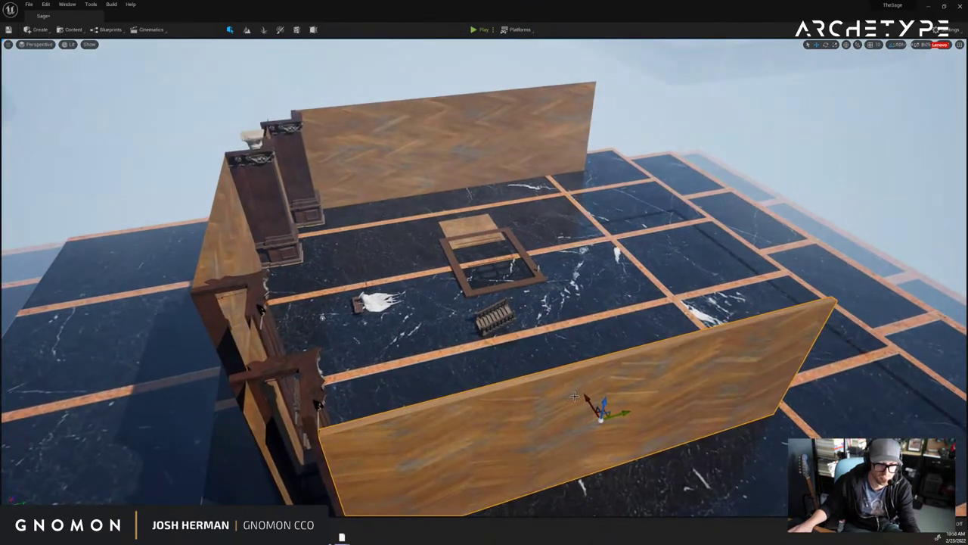
# Copy the parquet slab to the opposite side of the hall, replacing the old flat parquet wall beside the corner pillar.
pyautogui.keyDown('alt'); pyautogui.moveTo(574, 378); pyautogui.dragTo(403, 158); pyautogui.keyUp('alt')
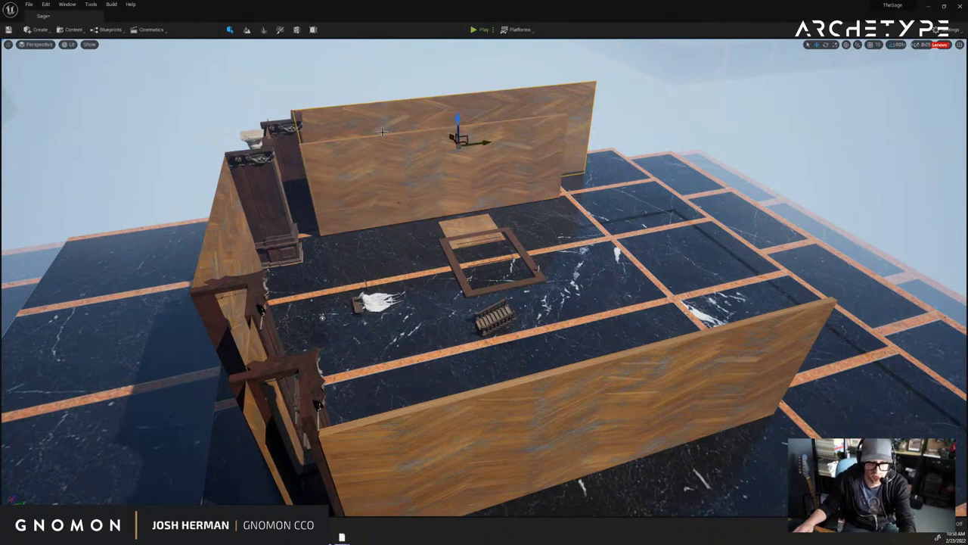
pyautogui.press('Delete')
pyautogui.click(447, 174)
pyautogui.moveTo(436, 164); pyautogui.dragTo(419, 144)
# Duplicate the parquet slab again, rotate the copy perpendicular to the side walls and align it along the back wall.
pyautogui.moveTo(303, 155); pyautogui.dragTo(384, 155, button='right')
pyautogui.keyDown('alt'); pyautogui.moveTo(596, 174); pyautogui.dragTo(605, 265); pyautogui.keyUp('alt')
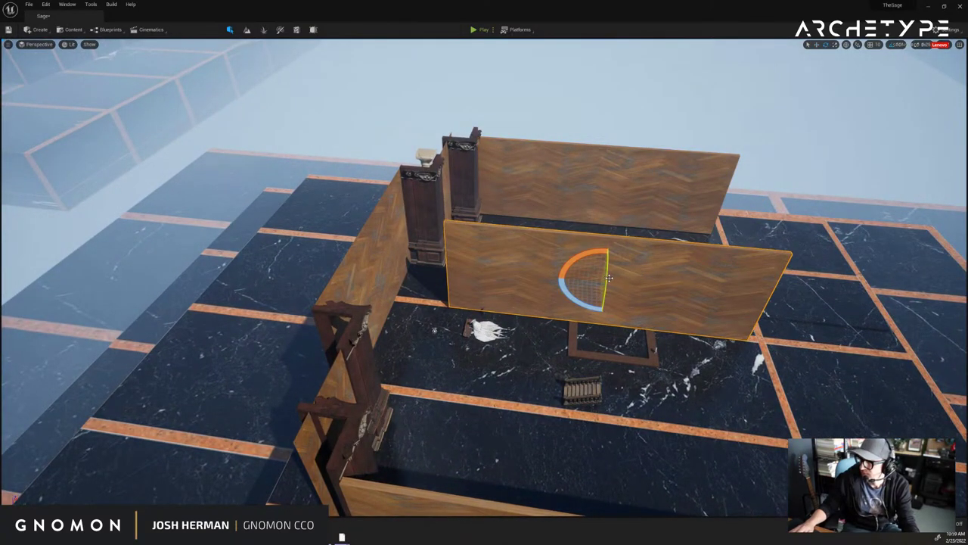
pyautogui.moveTo(581, 302); pyautogui.dragTo(709, 320)
pyautogui.moveTo(611, 284); pyautogui.dragTo(399, 261)
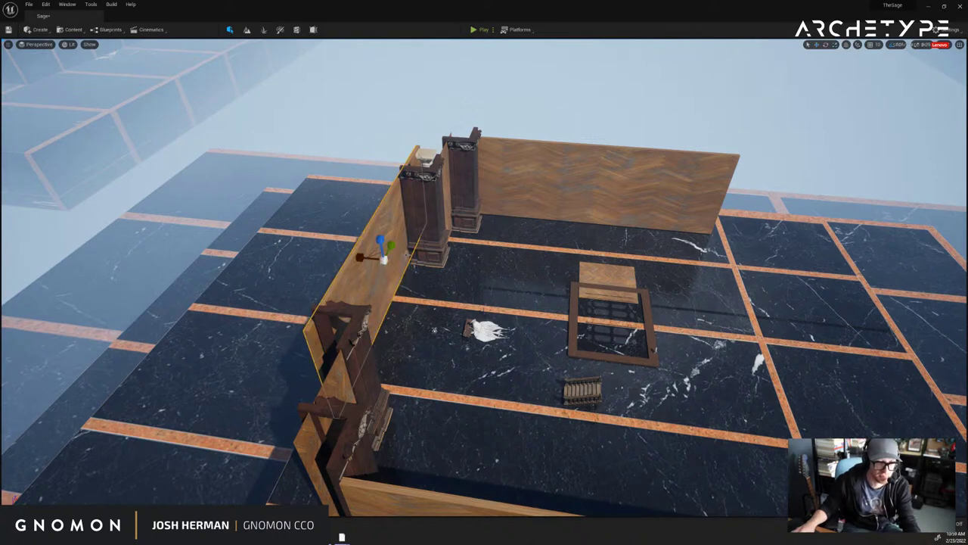
# Lift the large brown window frame off the marble floor.
pyautogui.moveTo(592, 235); pyautogui.dragTo(601, 218, button='right')
pyautogui.click(601, 218)
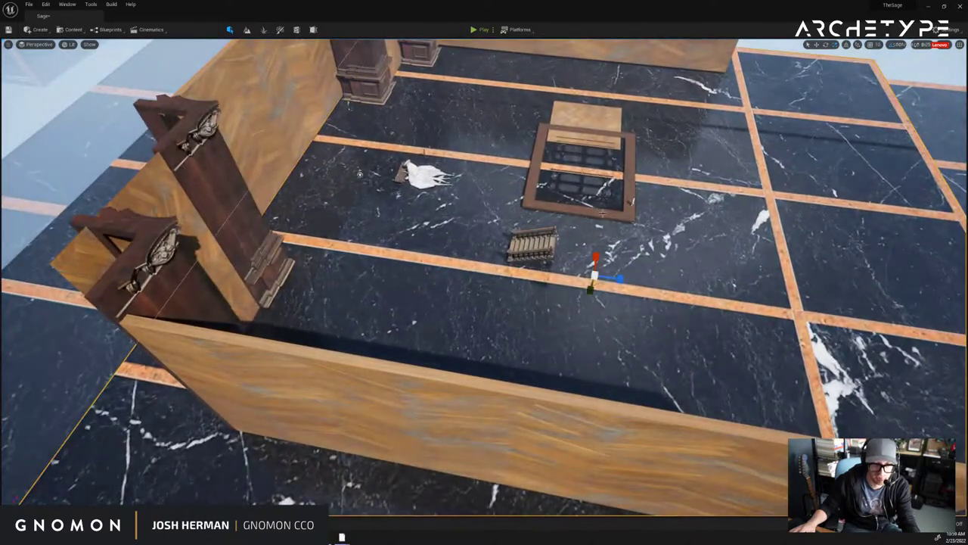
pyautogui.moveTo(522, 190); pyautogui.dragTo(534, 56)
pyautogui.moveTo(540, 105); pyautogui.dragTo(435, 146, button='right')
pyautogui.moveTo(442, 206); pyautogui.dragTo(319, 221, button='right')
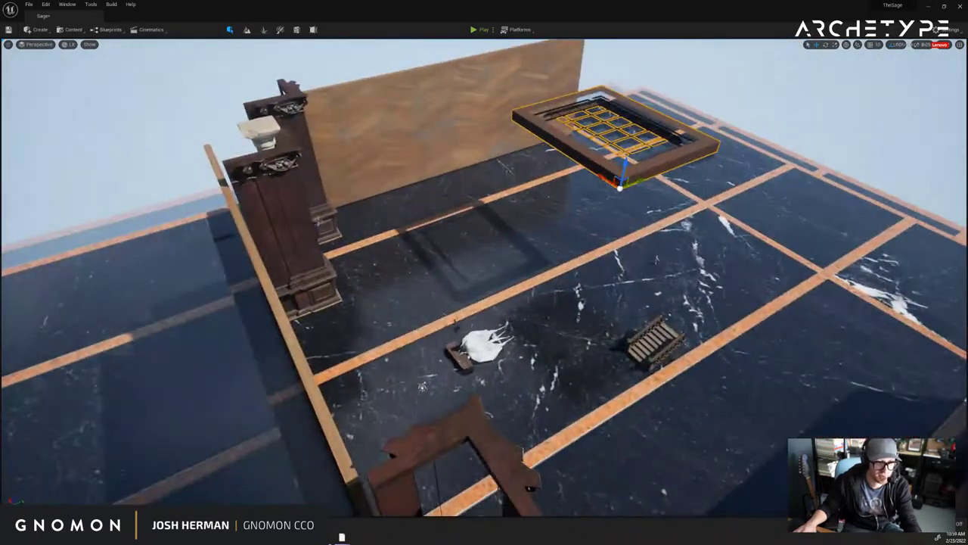
# Copy a carved pillar to the far end of the long parquet wall and copy it again toward the opposite wall.
pyautogui.moveTo(350, 226); pyautogui.dragTo(621, 132)
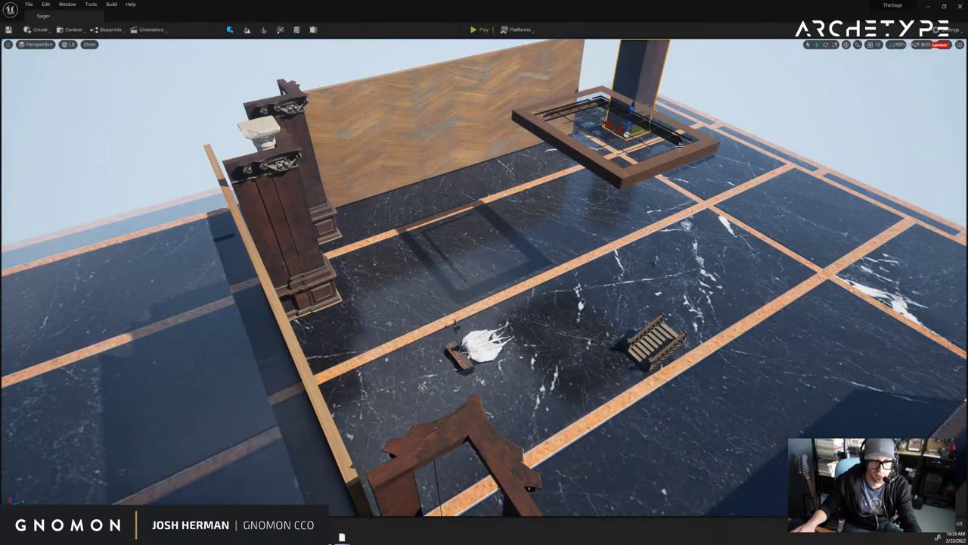
pyautogui.moveTo(627, 132); pyautogui.dragTo(802, 263)
pyautogui.moveTo(803, 263); pyautogui.dragTo(542, 229, button='right')
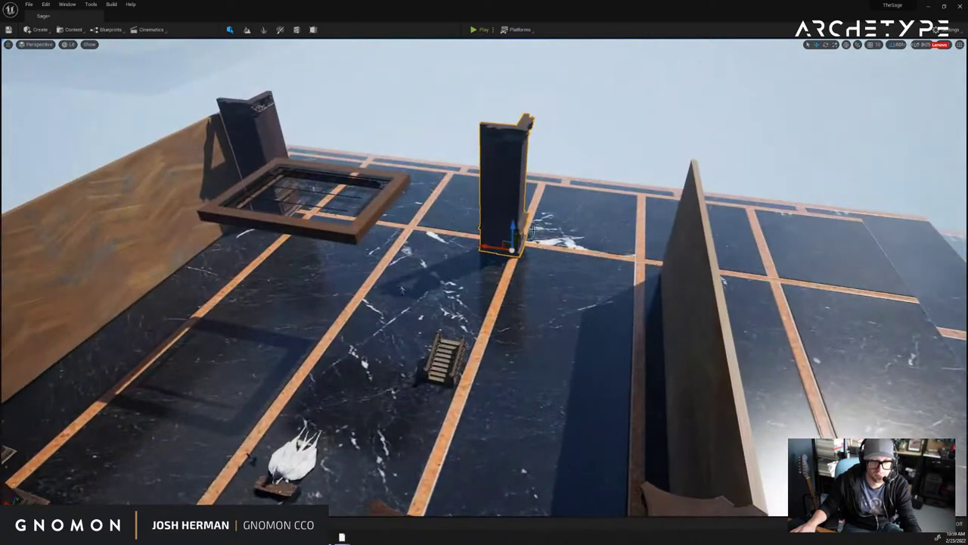
# Move the second pillar copy to the opposite parquet wall's far end and rotate it to fit against that wall.
pyautogui.moveTo(511, 246); pyautogui.dragTo(642, 268)
pyautogui.moveTo(524, 233); pyautogui.dragTo(507, 223)
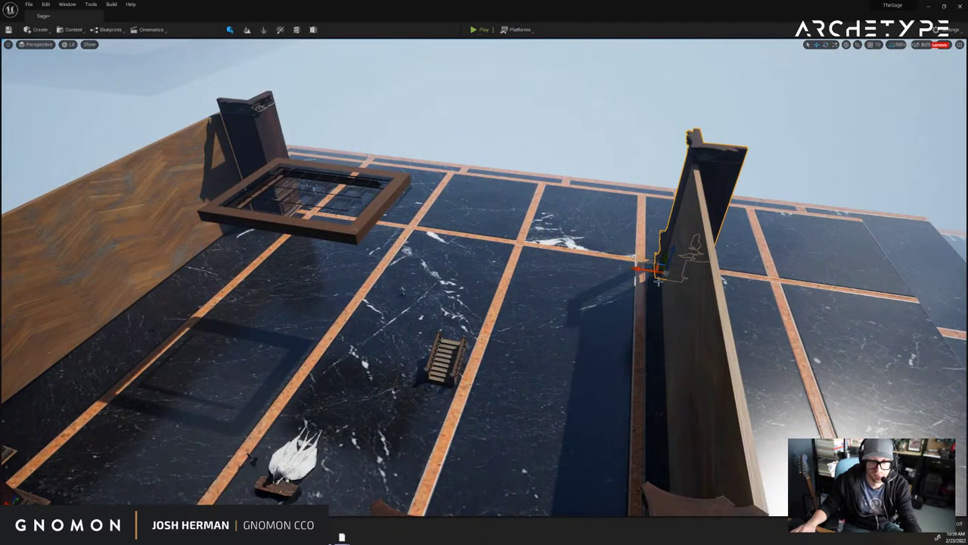
pyautogui.moveTo(634, 269); pyautogui.dragTo(609, 263)
pyautogui.moveTo(592, 255); pyautogui.dragTo(576, 273, button='right')
# Raise and enlarge the brown window frame to span the hall, and flip it so its panelled side faces up.
pyautogui.moveTo(652, 133); pyautogui.dragTo(529, 3)
pyautogui.moveTo(671, 134); pyautogui.dragTo(683, 135, button='right')
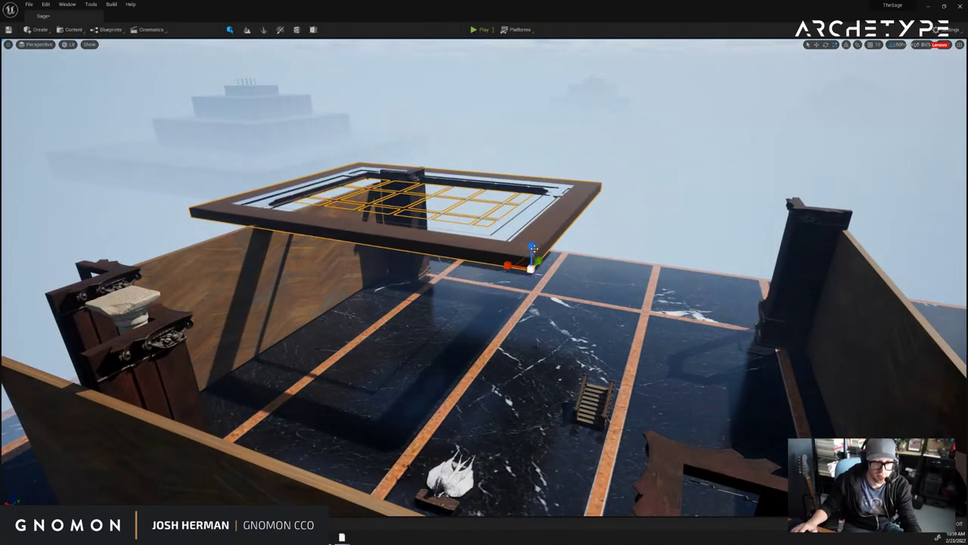
pyautogui.moveTo(520, 270); pyautogui.dragTo(731, 306)
pyautogui.moveTo(726, 306); pyautogui.dragTo(721, 305, button='right')
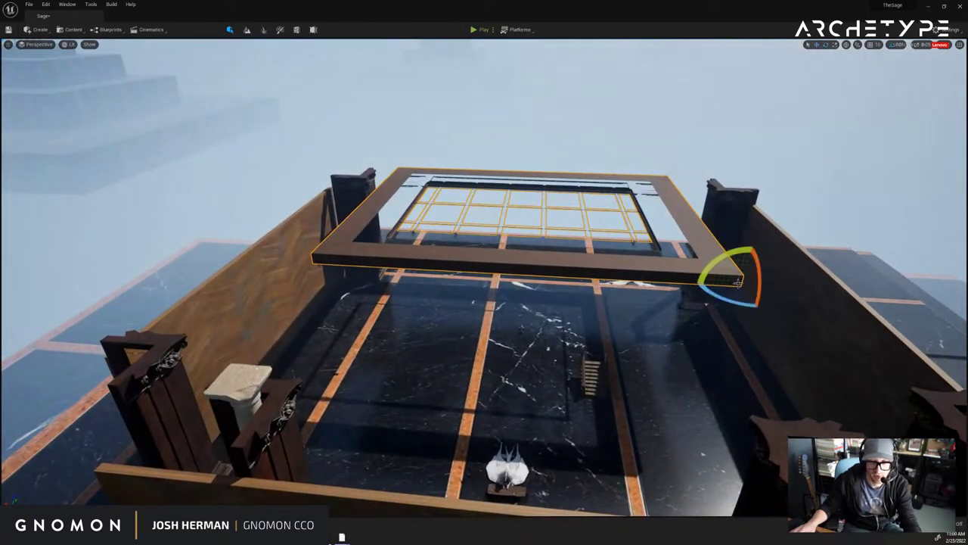
pyautogui.moveTo(760, 273); pyautogui.dragTo(692, 177)
pyautogui.moveTo(736, 266); pyautogui.dragTo(673, 170)
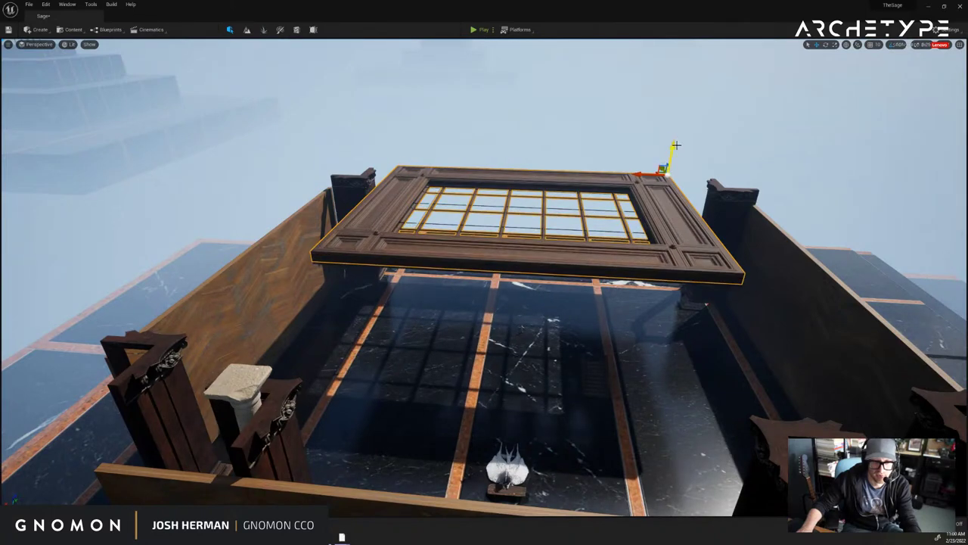
# Copy the marble floor slab up to the window frame's height as a ceiling piece and scale the copy down.
pyautogui.moveTo(724, 161); pyautogui.dragTo(674, 196, button='right')
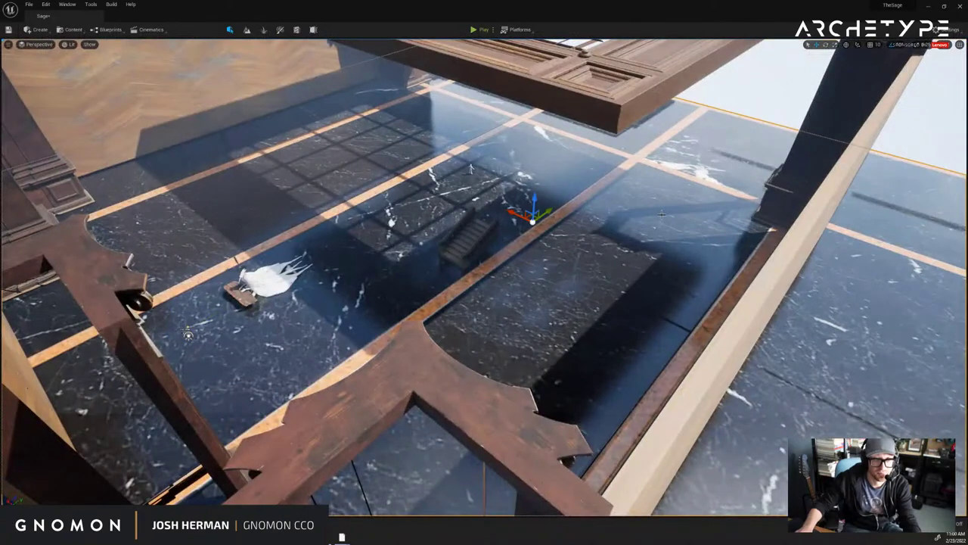
pyautogui.moveTo(535, 199); pyautogui.dragTo(537, 3)
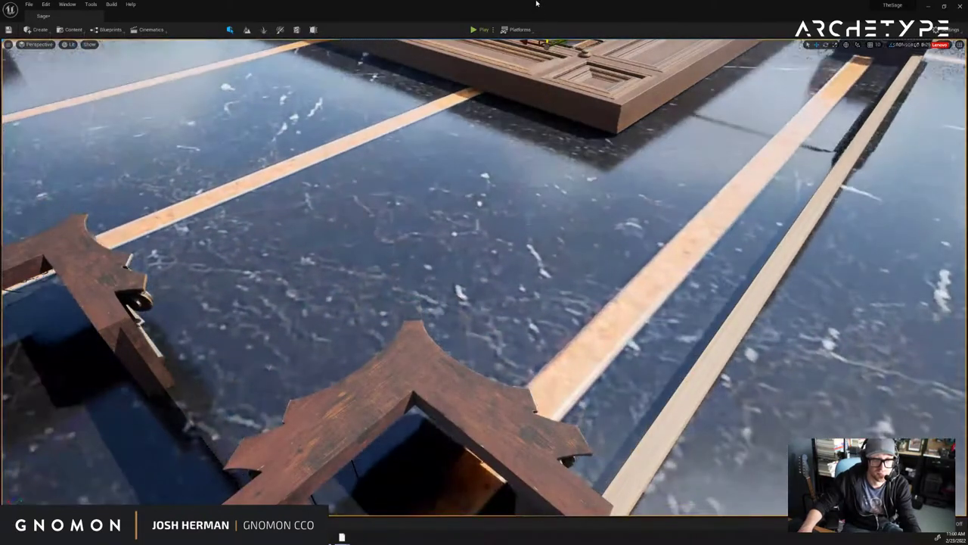
pyautogui.moveTo(545, 52); pyautogui.dragTo(544, 53, button='right')
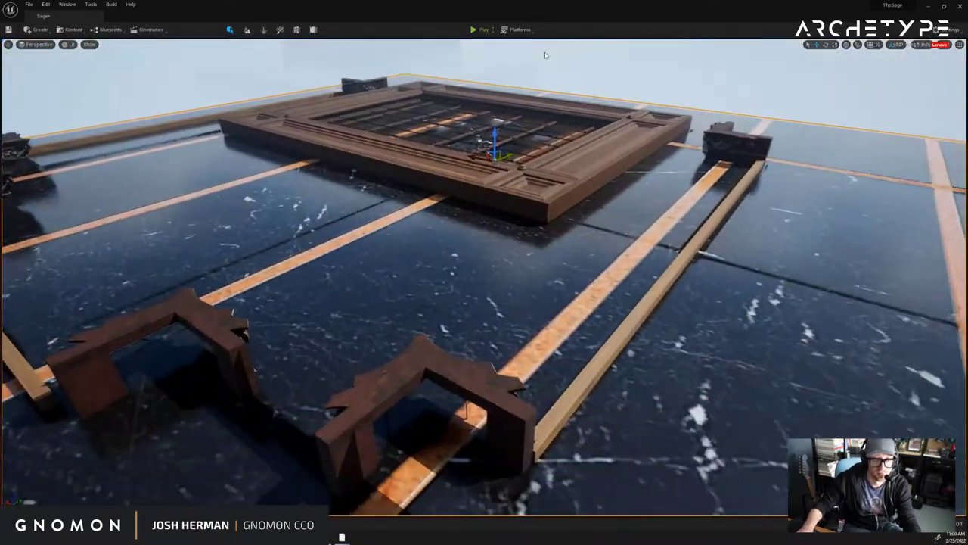
pyautogui.scroll(-1, 543, 53)
pyautogui.press('r')
pyautogui.moveTo(506, 198)
pyautogui.mouseDown()
pyautogui.moveTo(505, 173)
pyautogui.moveTo(506, 189)
pyautogui.mouseUp()
pyautogui.scroll(-10, 502, 218)
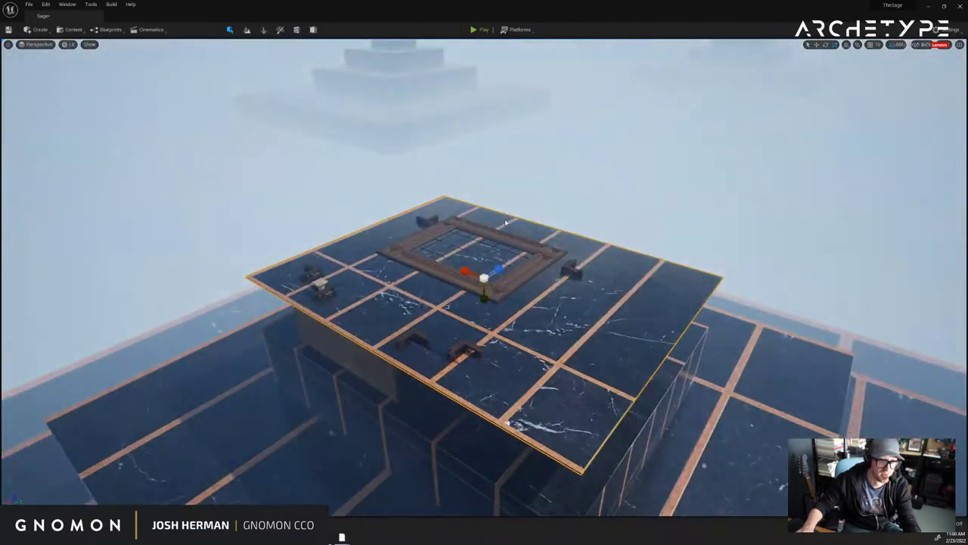
pyautogui.moveTo(513, 270); pyautogui.dragTo(439, 251)
# Move the small marble ceiling slab beside the window frame and lower it toward the tops of the parquet walls.
pyautogui.moveTo(558, 312)
pyautogui.mouseDown(button='right')
pyautogui.moveTo(556, 328)
pyautogui.moveTo(568, 300)
pyautogui.moveTo(558, 284)
pyautogui.moveTo(578, 280)
pyautogui.moveTo(534, 203)
pyautogui.moveTo(531, 158)
pyautogui.moveTo(616, 174)
pyautogui.moveTo(670, 145)
pyautogui.moveTo(707, 153)
pyautogui.moveTo(581, 222)
pyautogui.mouseUp(button='right')
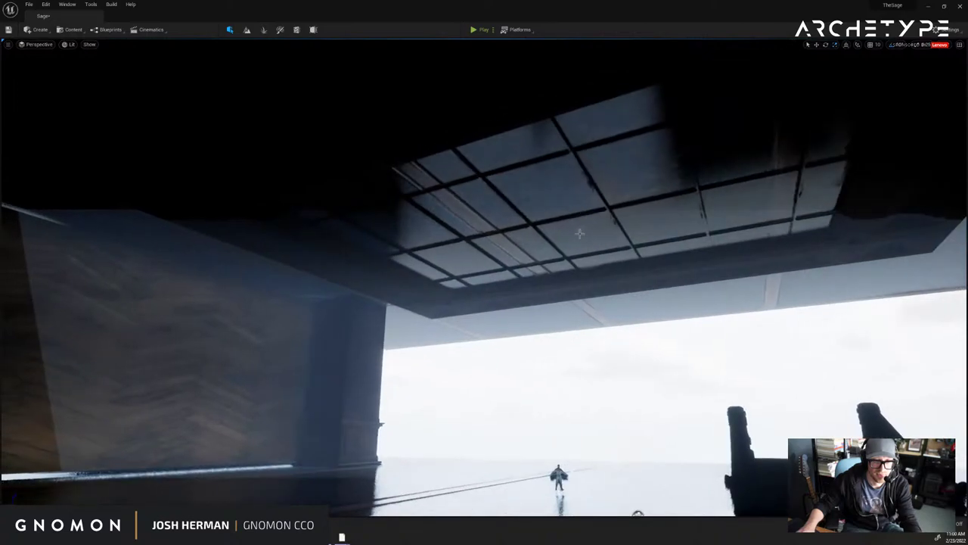
pyautogui.moveTo(643, 307); pyautogui.dragTo(667, 303, button='right')
pyautogui.press('f')
pyautogui.press('w')
pyautogui.moveTo(500, 277); pyautogui.dragTo(485, 281)
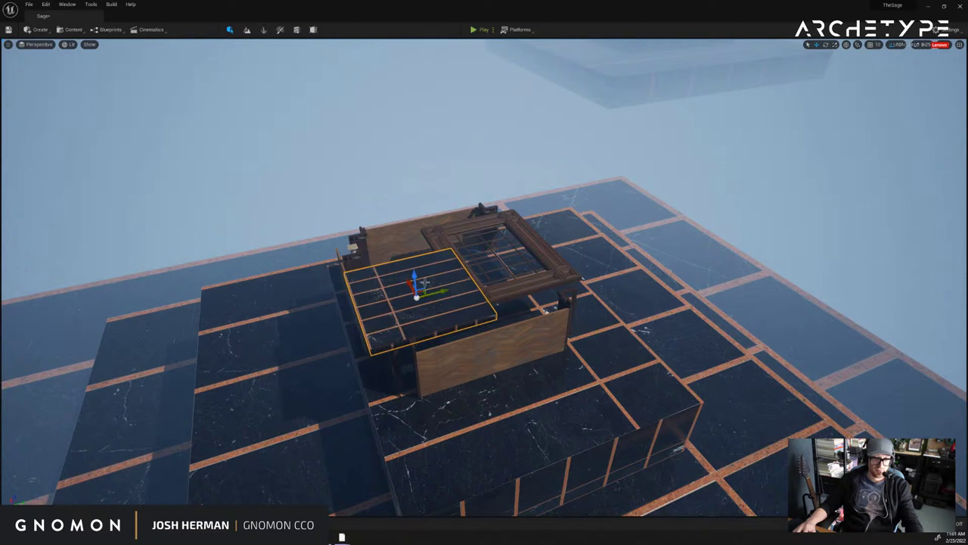
pyautogui.moveTo(446, 294); pyautogui.dragTo(428, 292)
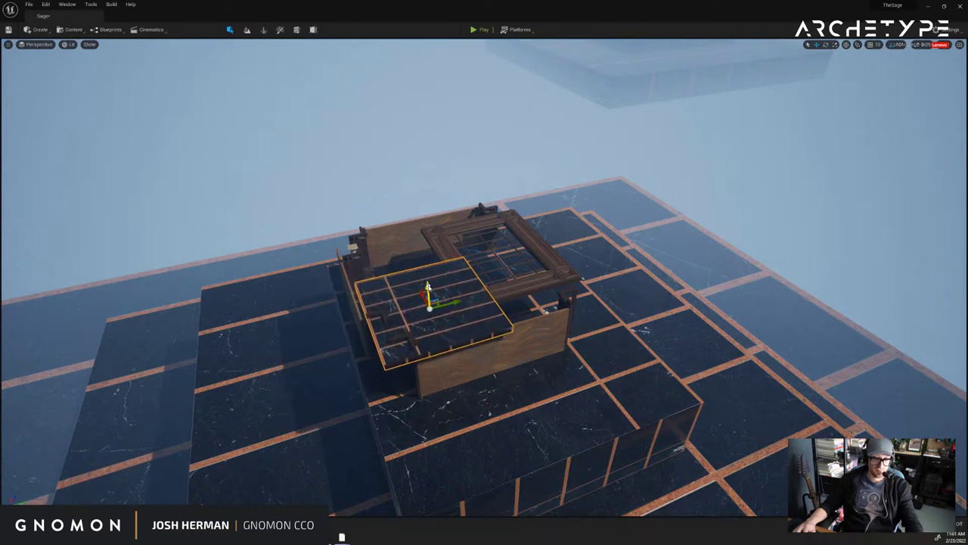
# Slide the marble ceiling slab along the hall so its edge meets the end of the window frame above the parquet walls.
pyautogui.moveTo(415, 288); pyautogui.dragTo(492, 297, button='right')
pyautogui.press('w')
pyautogui.moveTo(634, 144); pyautogui.dragTo(589, 161, button='right')
pyautogui.press('a')
pyautogui.press('s')
pyautogui.moveTo(579, 216); pyautogui.dragTo(437, 220)
pyautogui.press('w')
pyautogui.keyDown('alt'); pyautogui.moveTo(523, 193); pyautogui.dragTo(447, 198); pyautogui.keyUp('alt')
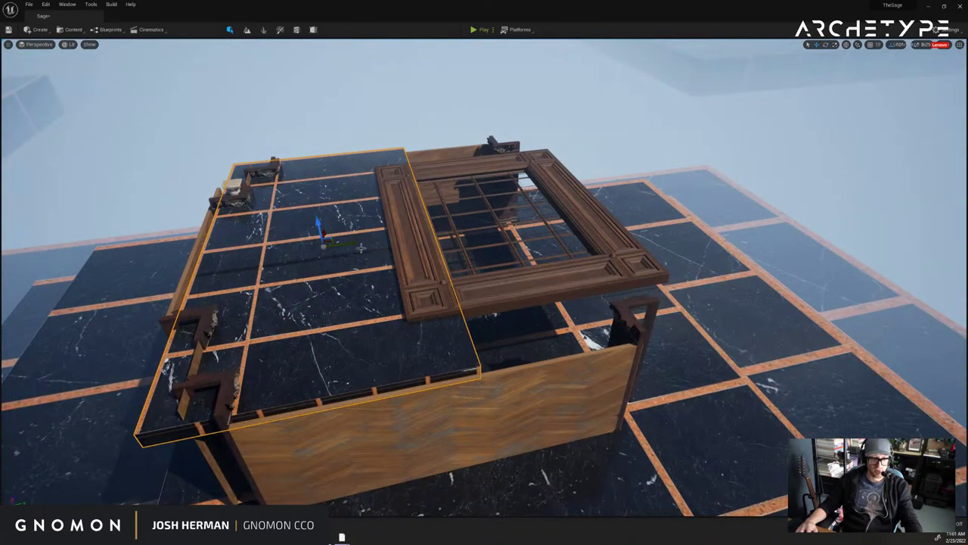
# Slide the marble roof slab outward and shift the wooden skylight frame toward it over the room.
pyautogui.moveTo(348, 243); pyautogui.dragTo(305, 254)
pyautogui.click(446, 242)
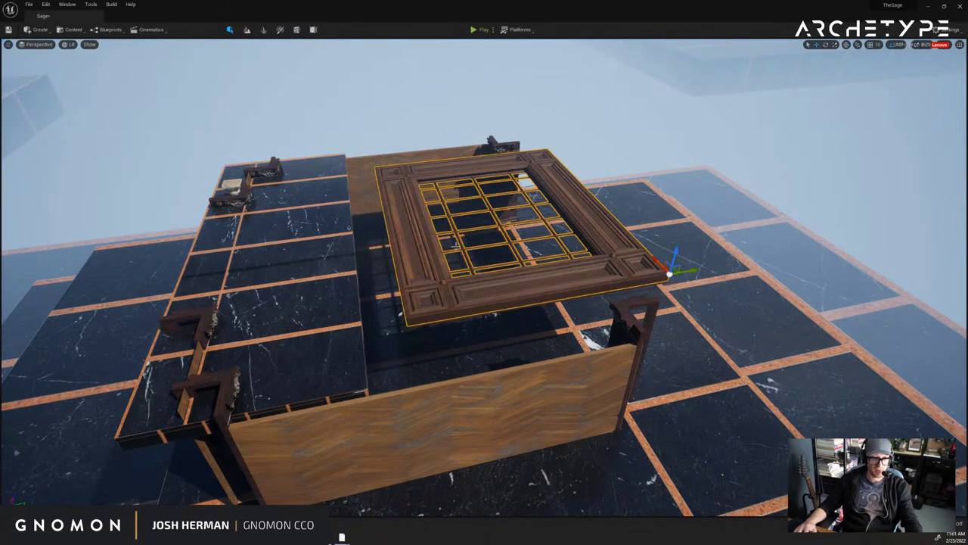
pyautogui.keyDown('alt'); pyautogui.moveTo(636, 209); pyautogui.dragTo(605, 65); pyautogui.keyUp('alt')
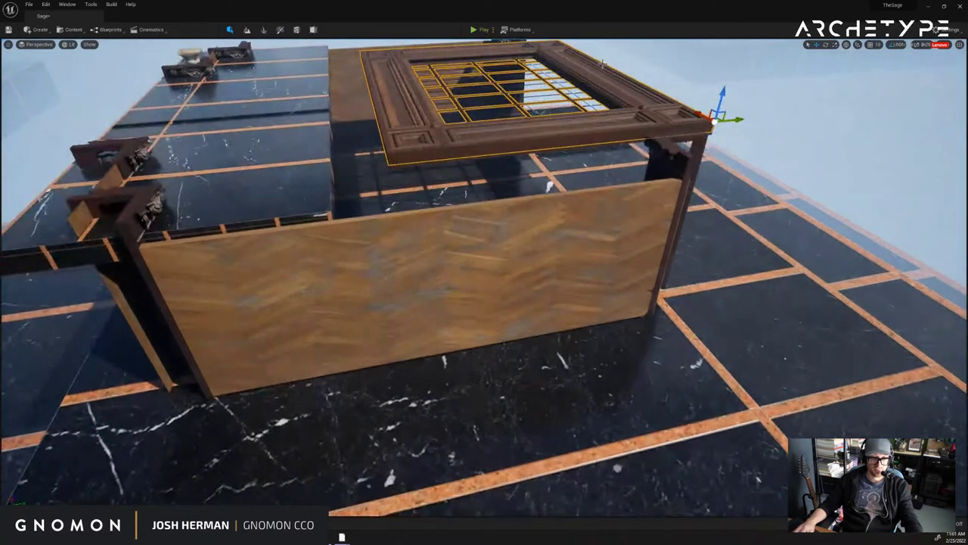
pyautogui.moveTo(720, 119)
pyautogui.mouseDown()
pyautogui.moveTo(692, 124)
pyautogui.moveTo(716, 130)
pyautogui.mouseUp()
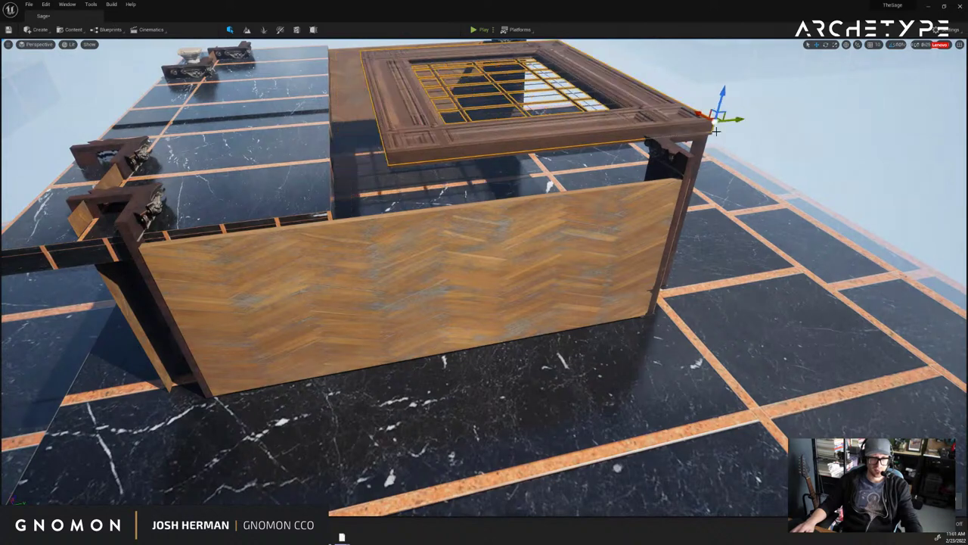
pyautogui.click(713, 131)
pyautogui.moveTo(550, 158); pyautogui.dragTo(539, 121, button='right')
pyautogui.moveTo(426, 205); pyautogui.dragTo(296, 210)
# Duplicate the marble roof slab, rotate the copy -90 degrees about the vertical axis and move it along the skylight's open edge.
pyautogui.click(274, 244)
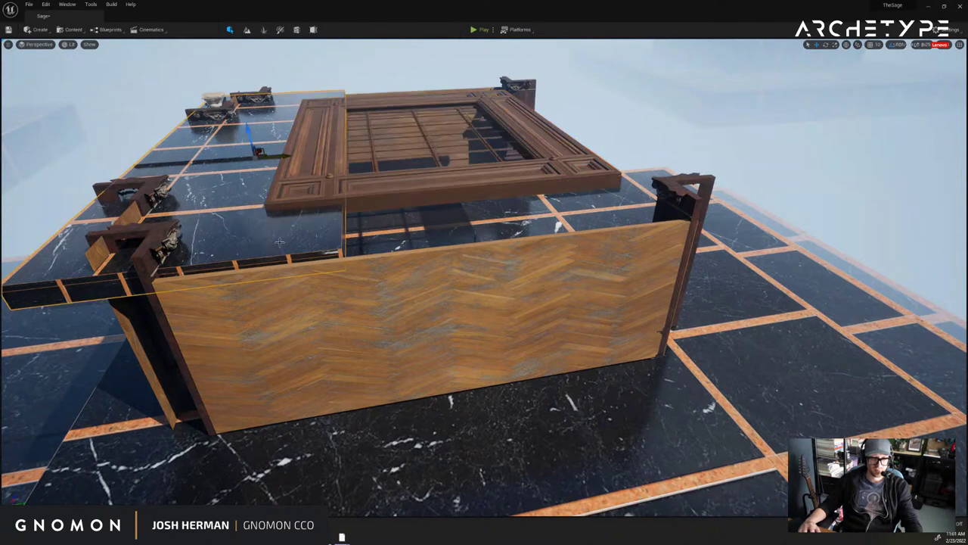
pyautogui.moveTo(300, 159); pyautogui.dragTo(768, 213)
pyautogui.press('e')
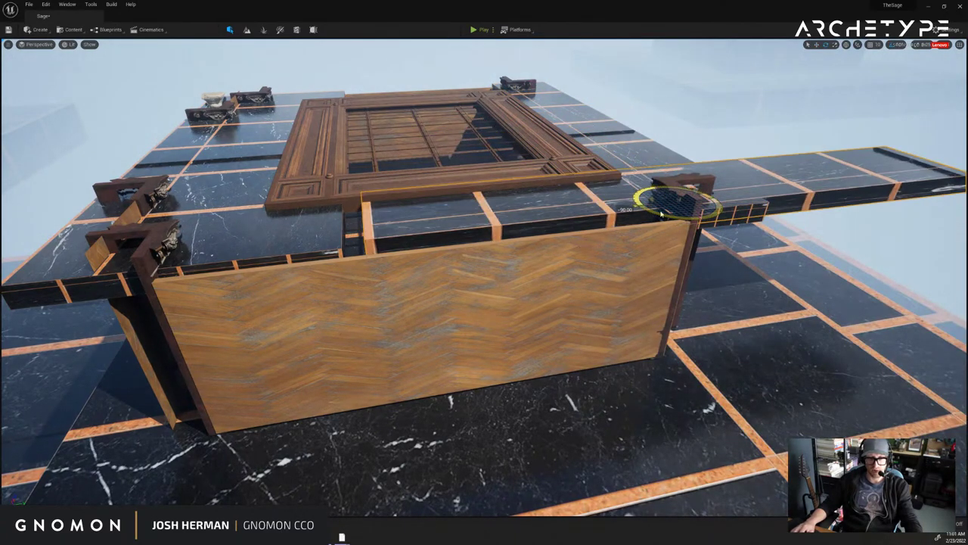
pyautogui.moveTo(690, 199); pyautogui.dragTo(496, 212)
# Nudge the slab beside the skylight frame into line and duplicate it to the opposite side of the roof.
pyautogui.moveTo(515, 215); pyautogui.dragTo(579, 217, button='right')
pyautogui.moveTo(485, 266); pyautogui.dragTo(502, 266)
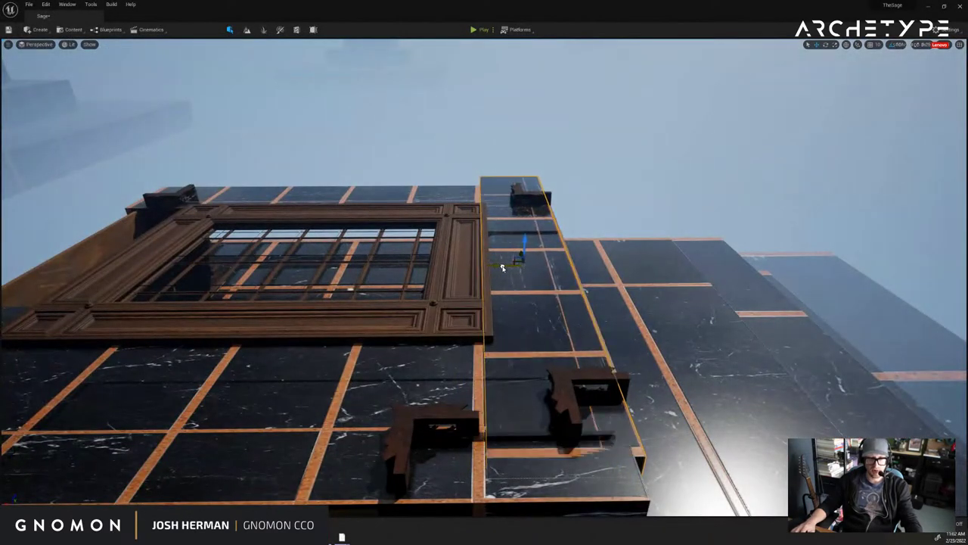
pyautogui.moveTo(380, 264); pyautogui.dragTo(381, 264, button='right')
pyautogui.keyDown('alt'); pyautogui.moveTo(780, 187); pyautogui.dragTo(314, 185); pyautogui.keyUp('alt')
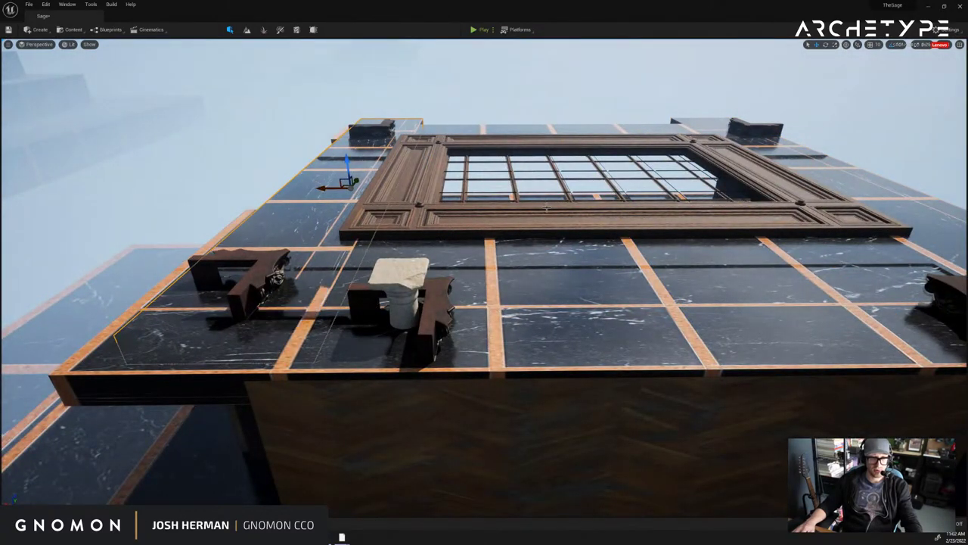
# Shift the herringbone wall panel behind the seated creature sideways and lower it slightly toward the floor.
pyautogui.moveTo(554, 209); pyautogui.dragTo(770, 183, button='right')
pyautogui.click(506, 229)
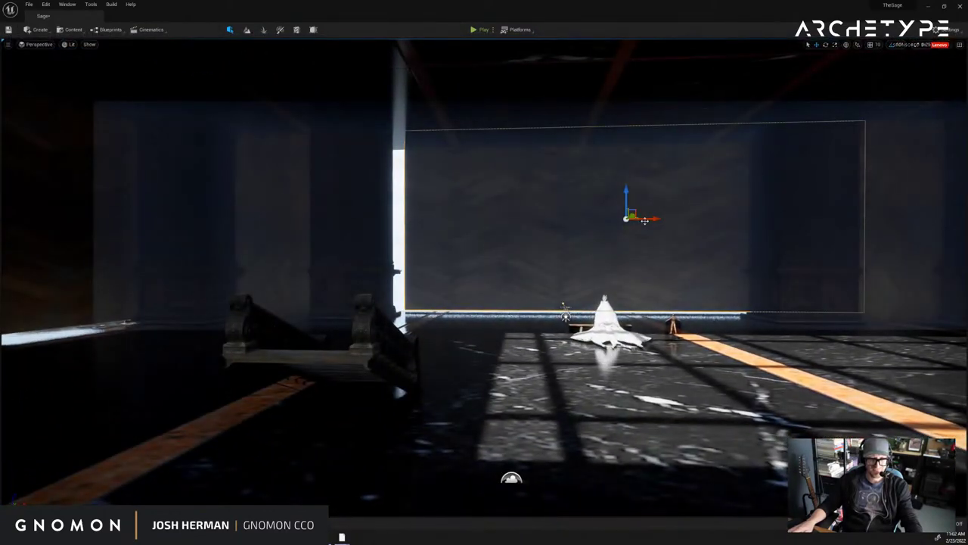
pyautogui.moveTo(644, 220); pyautogui.dragTo(635, 219)
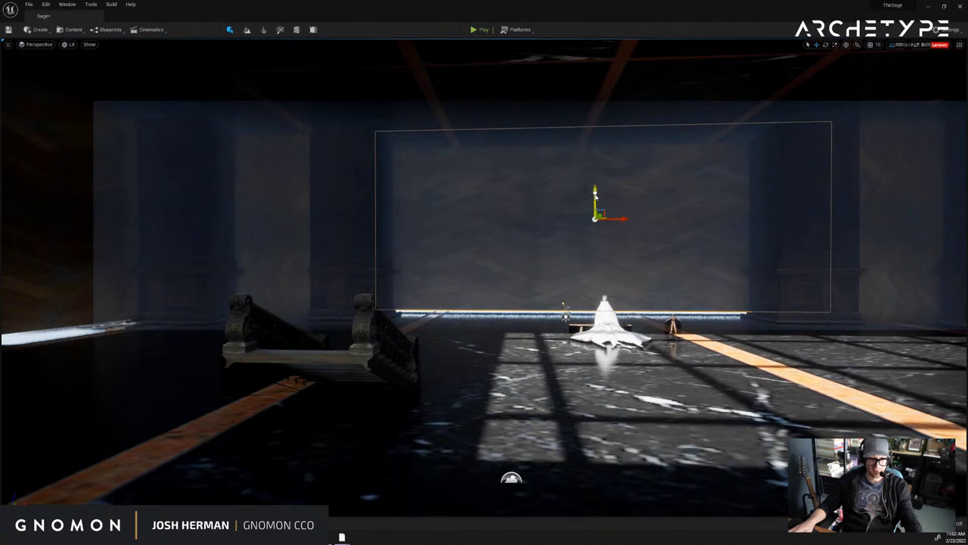
pyautogui.moveTo(596, 194); pyautogui.dragTo(596, 198)
pyautogui.moveTo(252, 258); pyautogui.dragTo(559, 248, button='right')
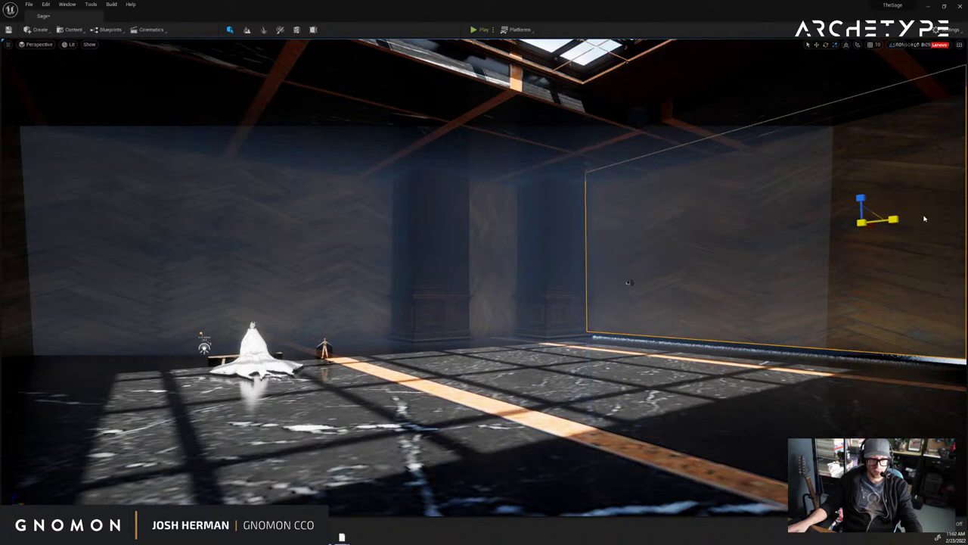
# Try lowering the opposite wall panel slightly, and undo the last two changes.
pyautogui.press('f')
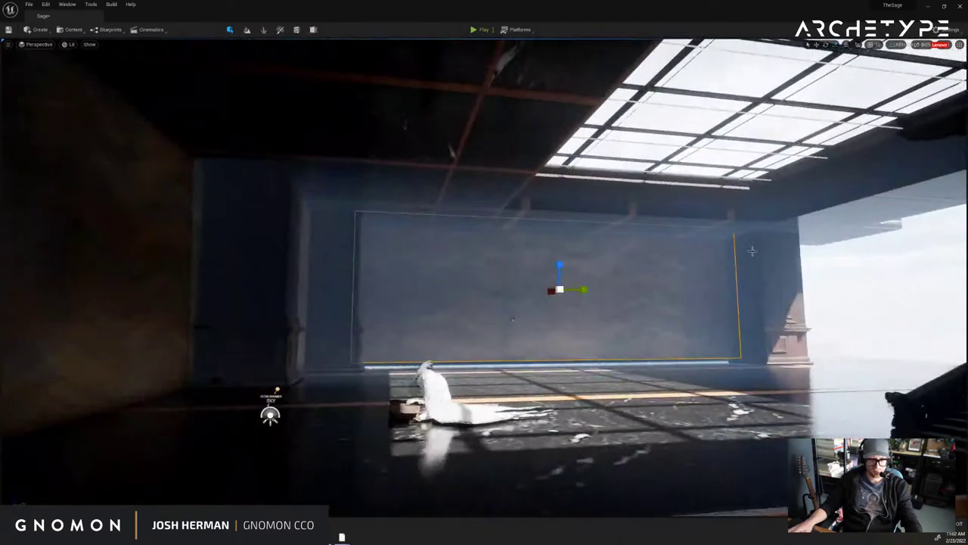
pyautogui.moveTo(774, 301); pyautogui.dragTo(937, 298, button='right')
pyautogui.moveTo(704, 296); pyautogui.dragTo(681, 296, button='right')
pyautogui.click(703, 297)
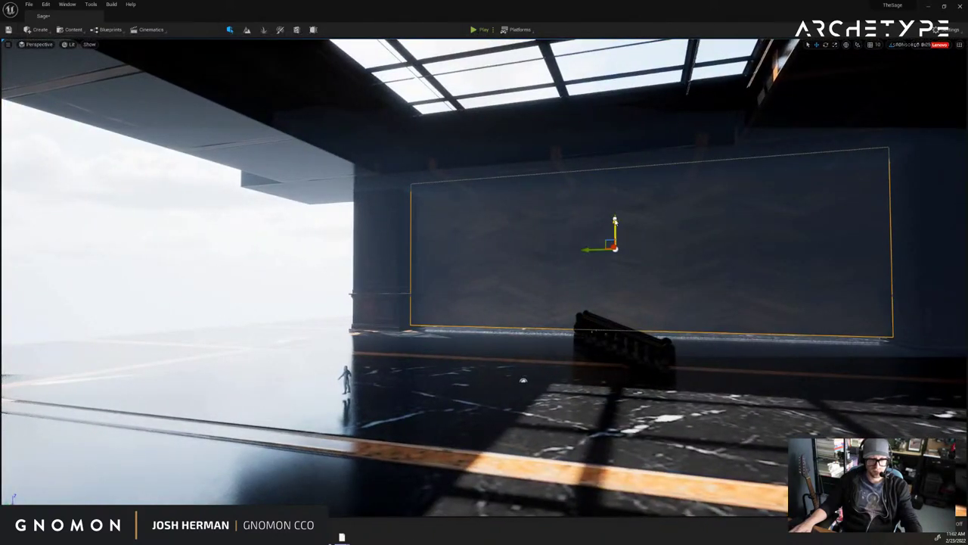
pyautogui.moveTo(614, 220); pyautogui.dragTo(614, 225)
pyautogui.hotkey('ctrl', 'z')
pyautogui.hotkey('ctrl', 'z')
# Apply the weathered wood material from the project content to the room's floor.
pyautogui.moveTo(441, 270); pyautogui.dragTo(963, 300, button='right')
pyautogui.press('w')
pyautogui.press('s')
pyautogui.press('a')
pyautogui.press('d')
pyautogui.hotkey('ctrl', 'space')
pyautogui.moveTo(186, 453); pyautogui.dragTo(253, 349)
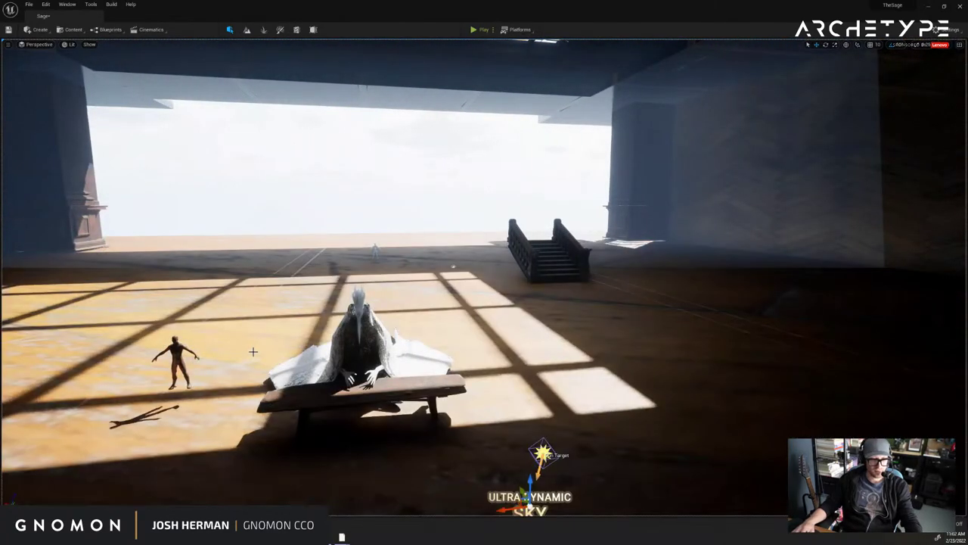
# Move the staircase along the room's open side until it stands in front of the corner pillar.
pyautogui.press('d')
pyautogui.moveTo(490, 334)
pyautogui.mouseDown(button='right')
pyautogui.moveTo(377, 344)
pyautogui.moveTo(379, 355)
pyautogui.moveTo(376, 338)
pyautogui.moveTo(497, 331)
pyautogui.mouseUp(button='right')
pyautogui.press('e')
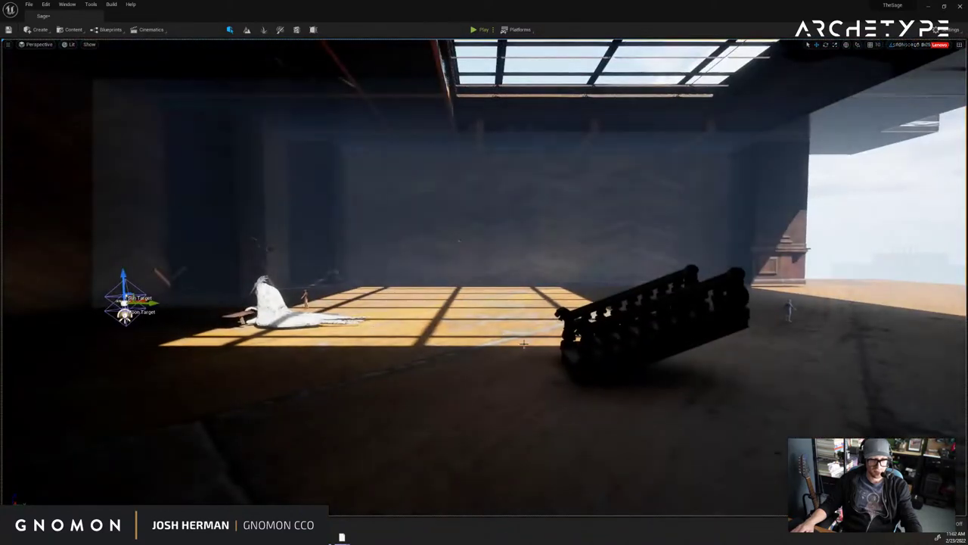
pyautogui.click(641, 347)
pyautogui.press('a')
pyautogui.moveTo(642, 348); pyautogui.dragTo(744, 384, button='right')
pyautogui.press('d')
pyautogui.moveTo(828, 396); pyautogui.dragTo(770, 411, button='right')
pyautogui.press('s')
pyautogui.press('e')
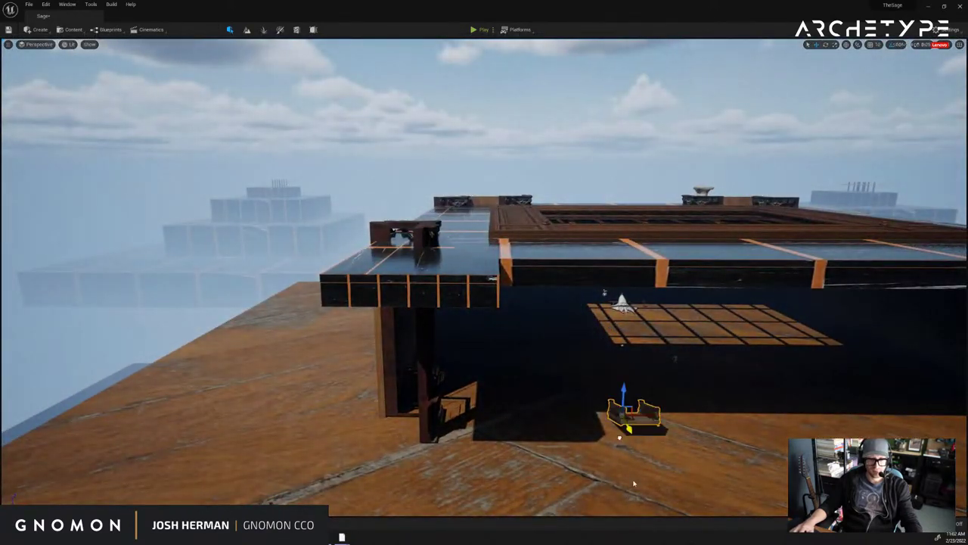
pyautogui.moveTo(678, 471); pyautogui.dragTo(711, 484, button='right')
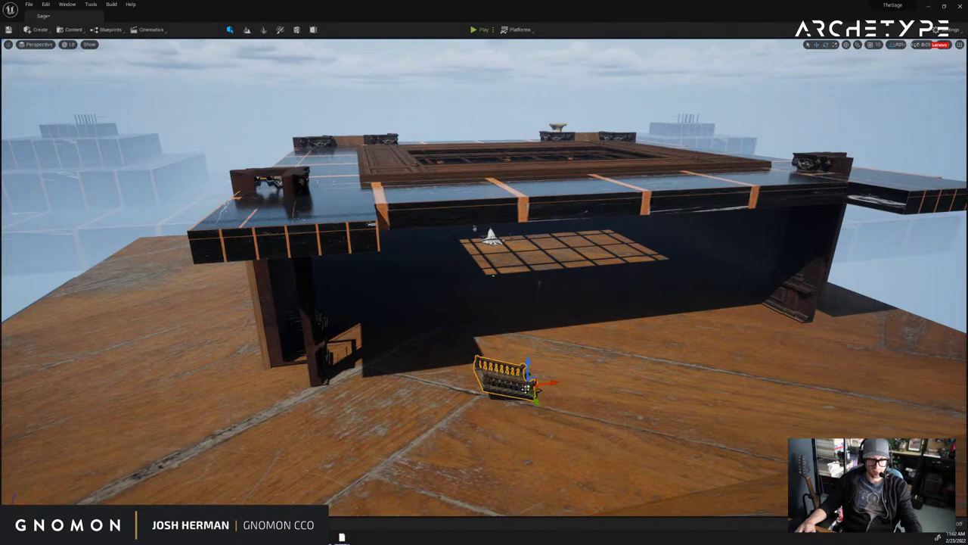
pyautogui.moveTo(477, 390); pyautogui.dragTo(378, 401)
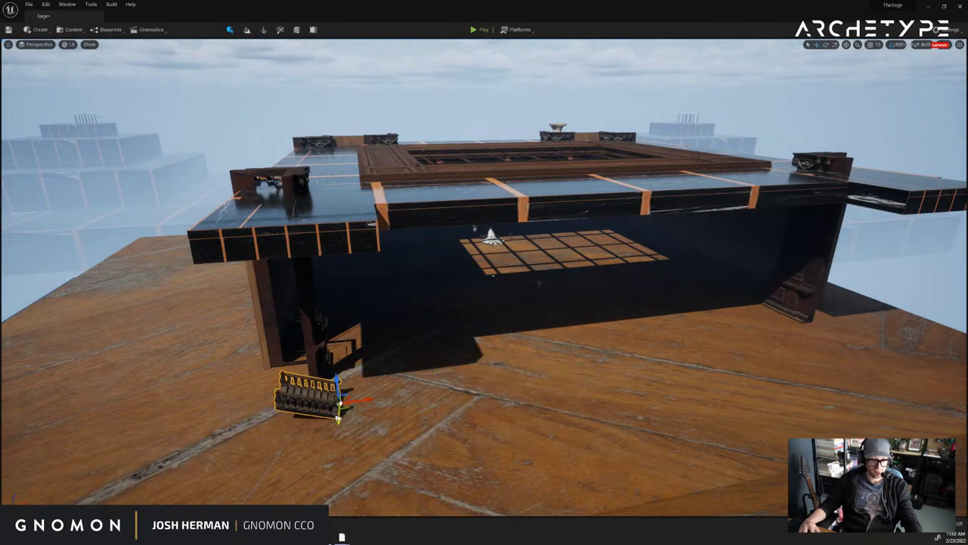
# Examine the repositioned staircase, the pillars and the wood floor from several viewpoints inside the room.
pyautogui.moveTo(490, 341); pyautogui.dragTo(449, 262, button='right')
pyautogui.press('w')
pyautogui.press('a')
pyautogui.click(452, 257)
pyautogui.click(447, 211)
pyautogui.moveTo(447, 212)
pyautogui.mouseDown(button='right')
pyautogui.moveTo(509, 210)
pyautogui.moveTo(465, 209)
pyautogui.mouseUp(button='right')
pyautogui.press('d')
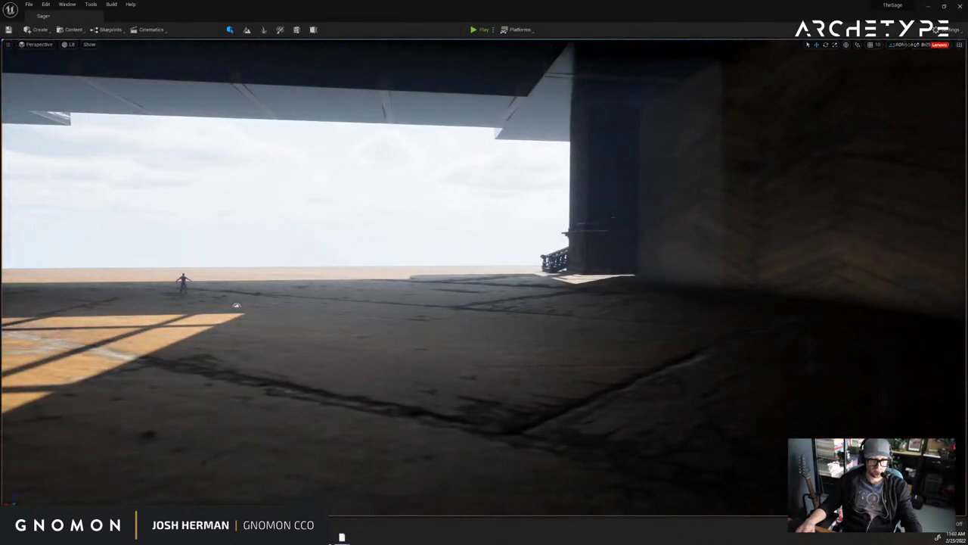
pyautogui.click(556, 260)
pyautogui.keyDown('alt'); pyautogui.moveTo(527, 267); pyautogui.dragTo(452, 259); pyautogui.keyUp('alt')
pyautogui.moveTo(452, 259); pyautogui.dragTo(424, 252, button='right')
pyautogui.moveTo(486, 263)
pyautogui.mouseDown(button='right')
pyautogui.moveTo(411, 276)
pyautogui.moveTo(458, 258)
pyautogui.moveTo(474, 267)
pyautogui.mouseUp(button='right')
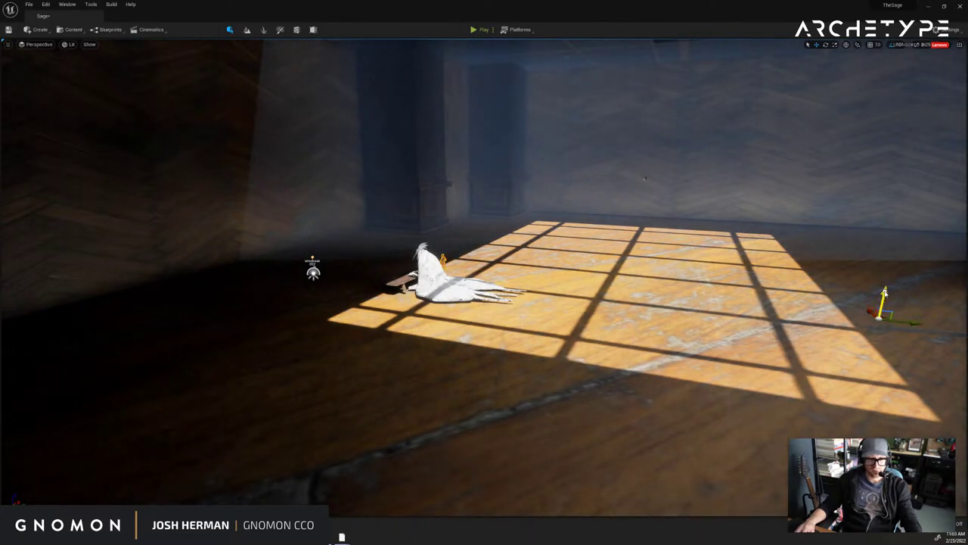
pyautogui.moveTo(852, 231); pyautogui.dragTo(870, 227, button='right')
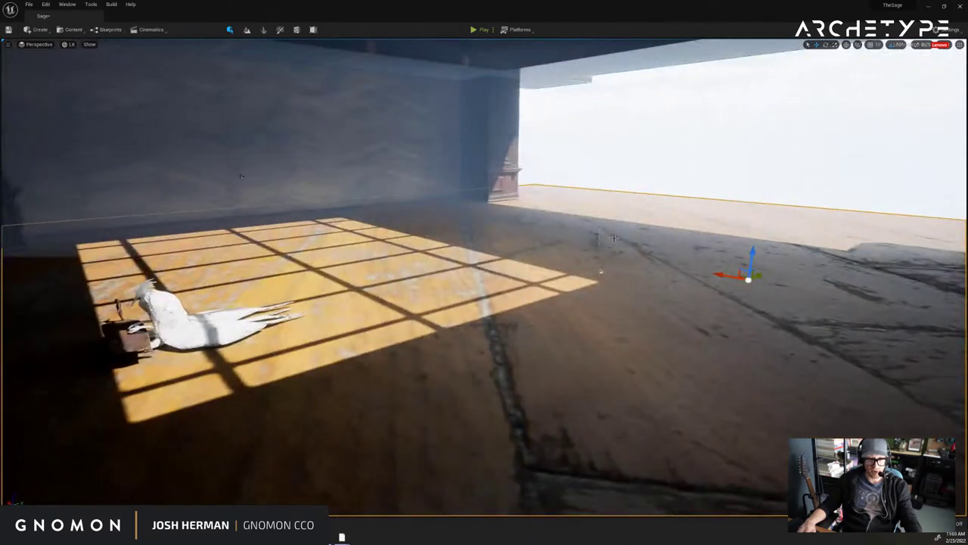
# Select the Ultra Dynamic Sky and test sun directions from overhead skylight to low golden sunlight and moonlit night.
pyautogui.click(670, 180)
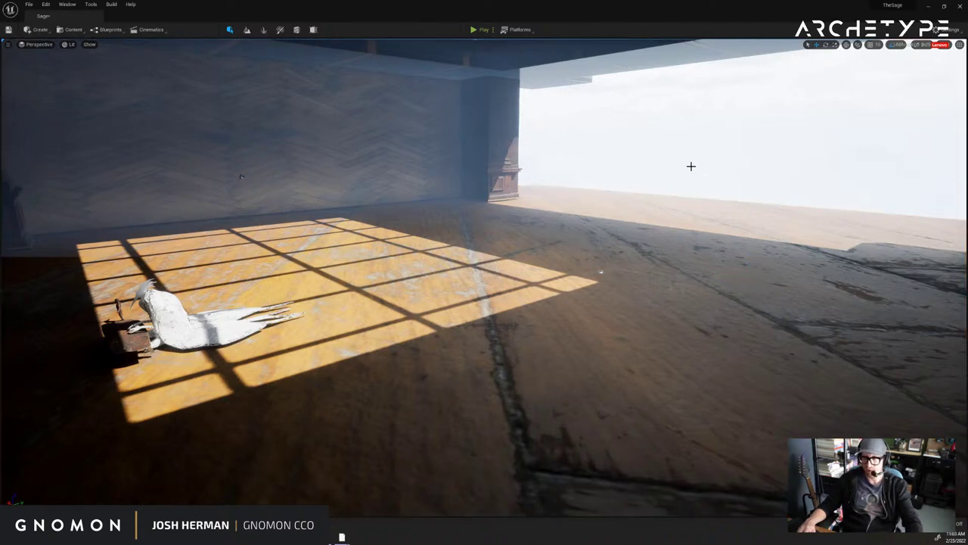
pyautogui.moveTo(713, 192); pyautogui.dragTo(639, 191, button='right')
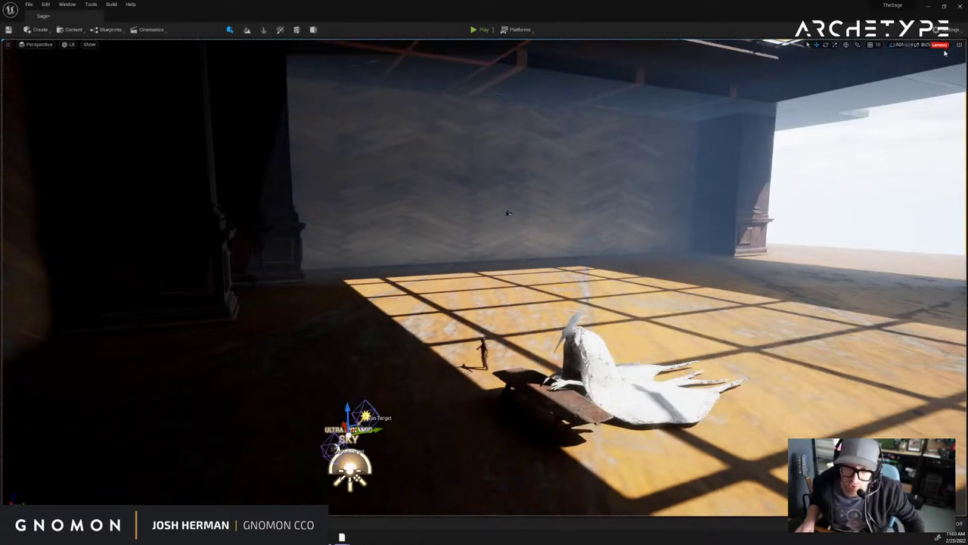
pyautogui.moveTo(707, 202)
pyautogui.mouseDown(button='right')
pyautogui.moveTo(809, 201)
pyautogui.moveTo(707, 206)
pyautogui.mouseUp(button='right')
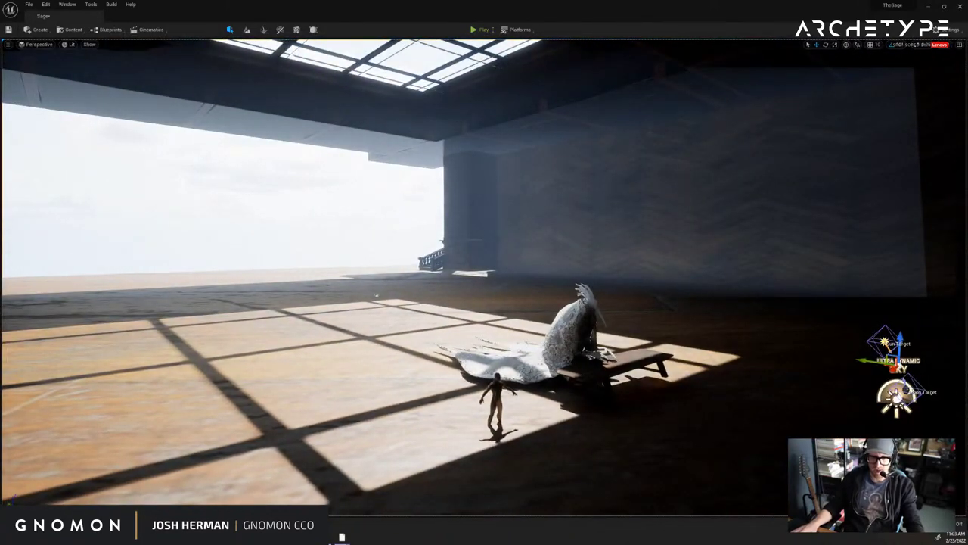
pyautogui.hotkey('ctrl', 'l')
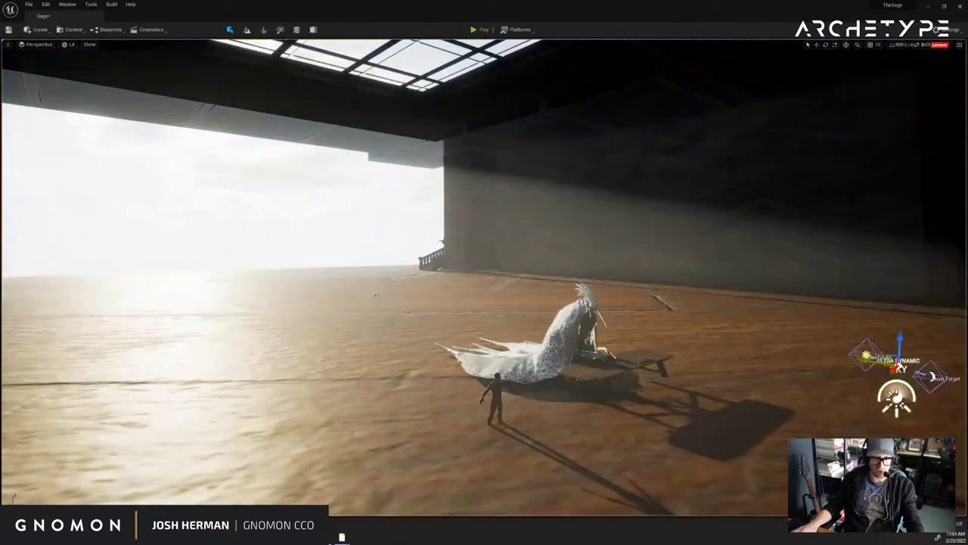
pyautogui.hotkey('ctrl', 'l')
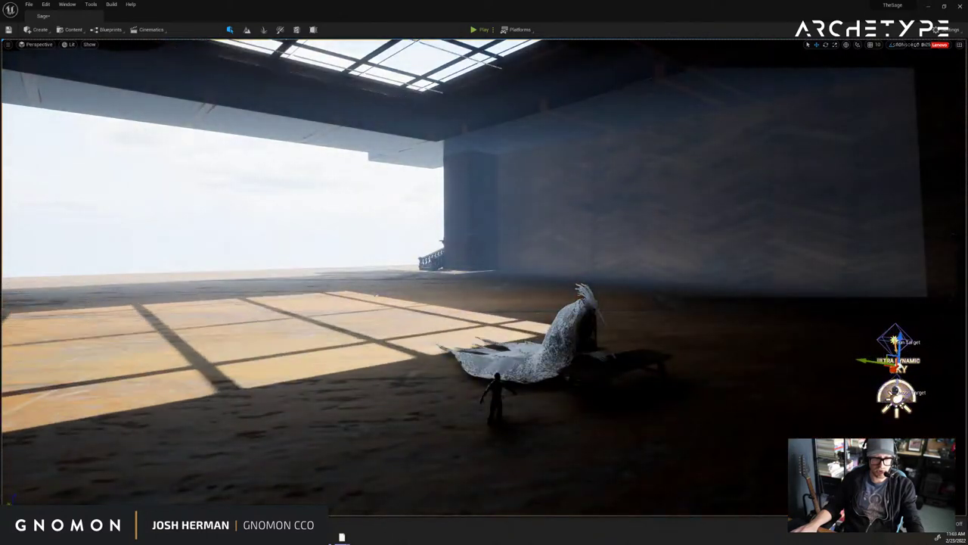
pyautogui.hotkey('ctrl', 'l')
pyautogui.hotkey('ctrl', 'l')
pyautogui.hotkey('ctrl', 'l')
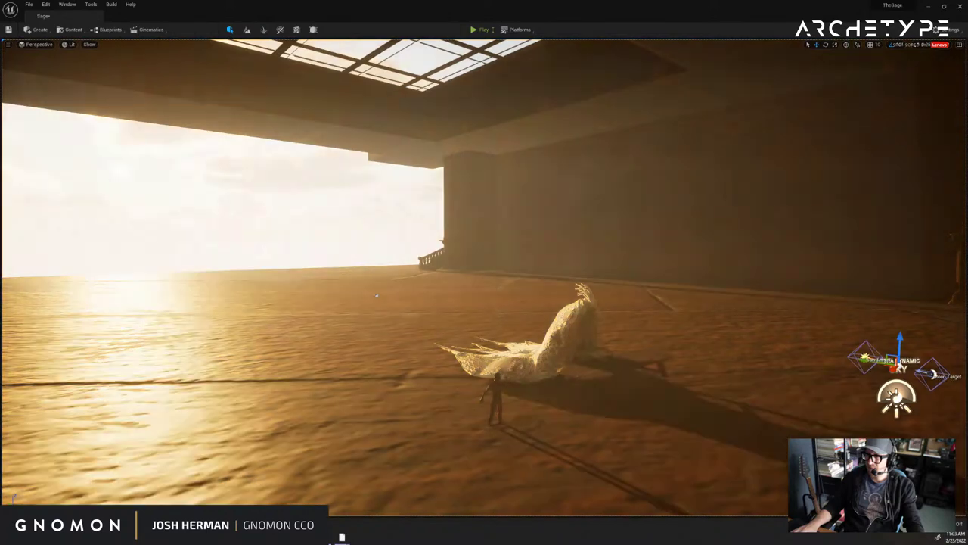
pyautogui.hotkey('ctrl', 'l')
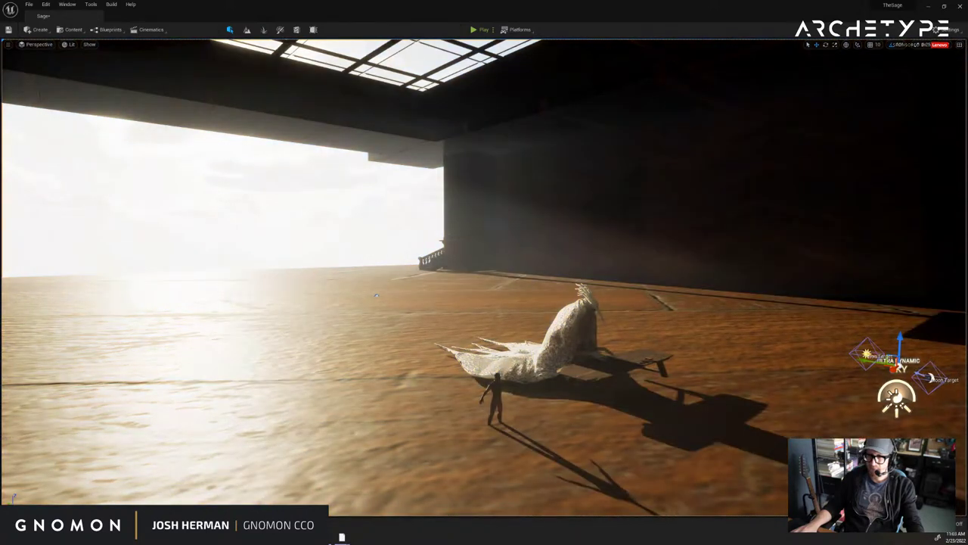
pyautogui.hotkey('ctrl', 'l')
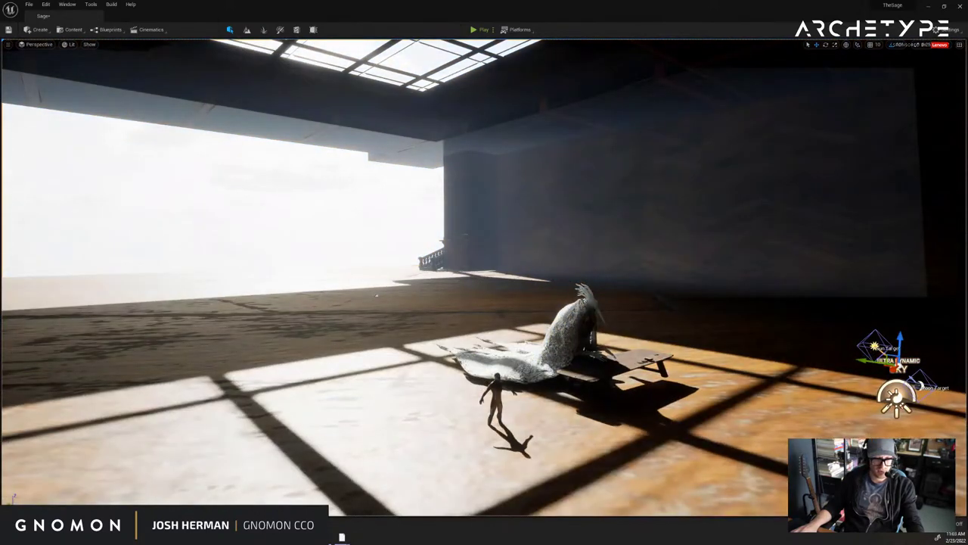
pyautogui.hotkey('ctrl', 'l')
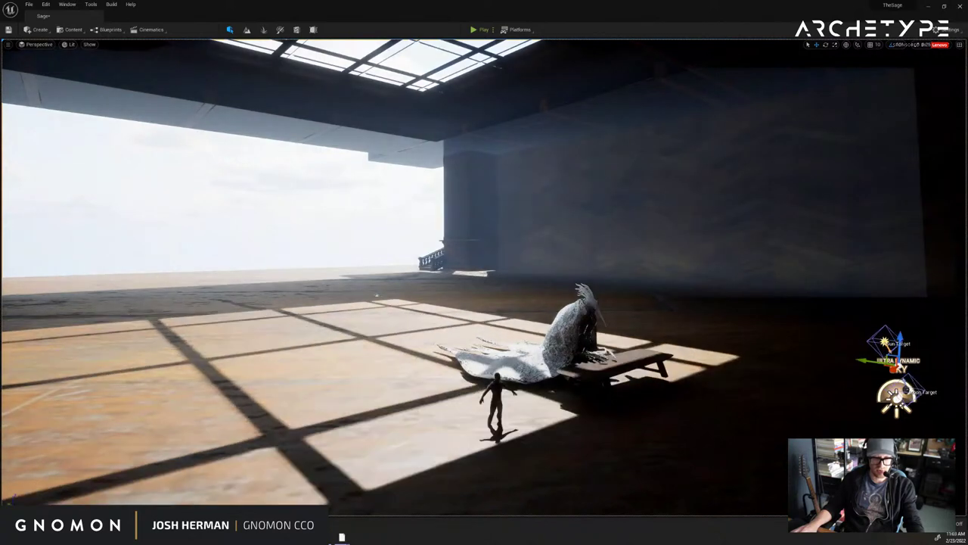
pyautogui.hotkey('ctrl', 'l')
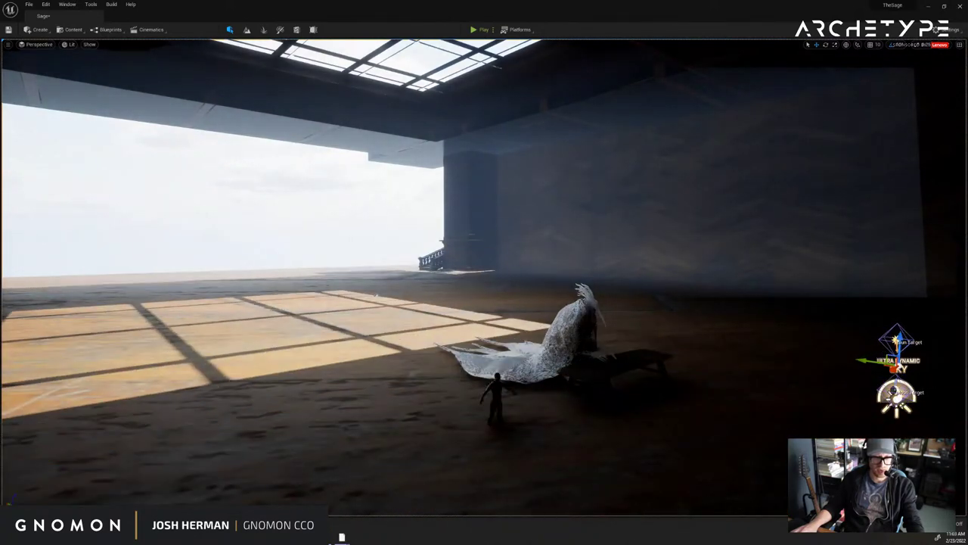
pyautogui.hotkey('ctrl', 'l')
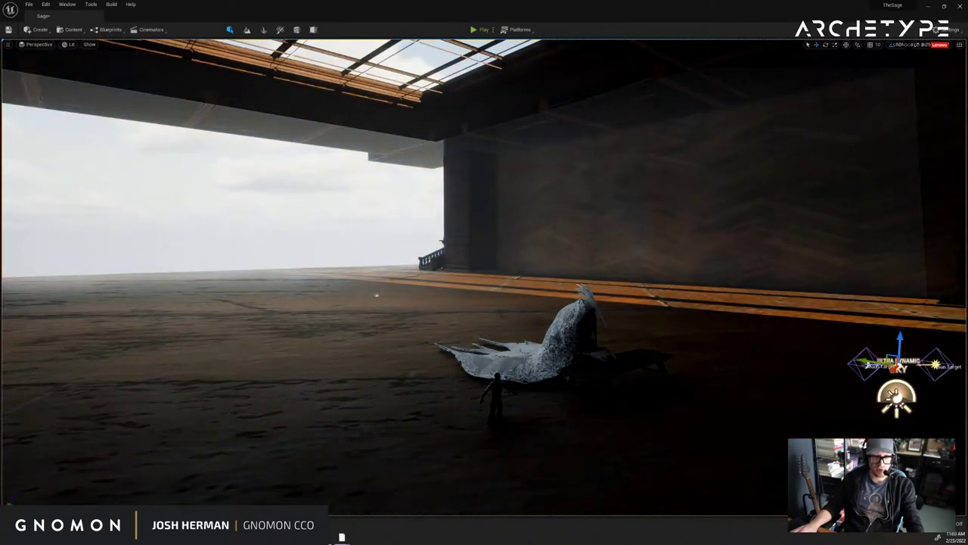
pyautogui.hotkey('ctrl', 'l')
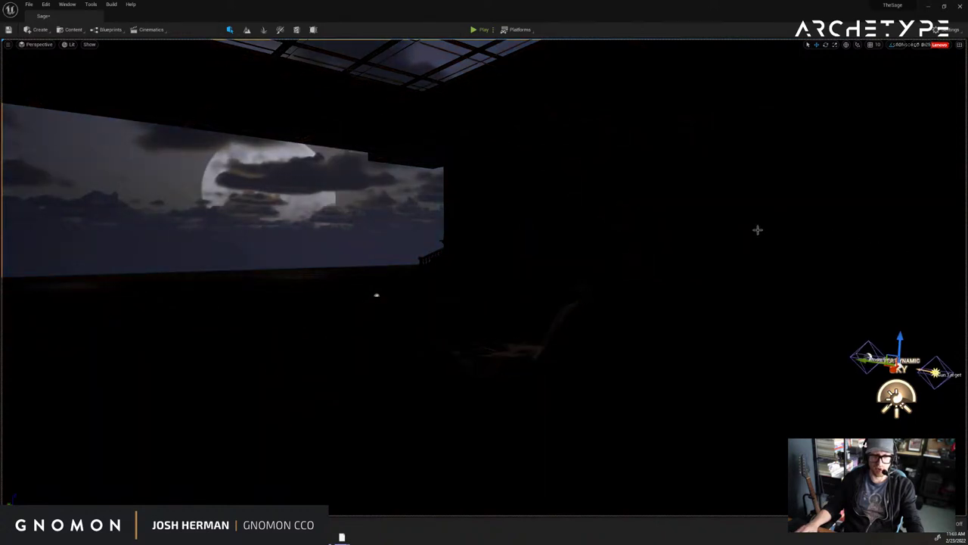
# Rotate the sun high again so the skylight casts its window grid across the floor and seated creature.
pyautogui.moveTo(682, 244); pyautogui.dragTo(713, 254, button='right')
pyautogui.hotkey('ctrl', 'l')
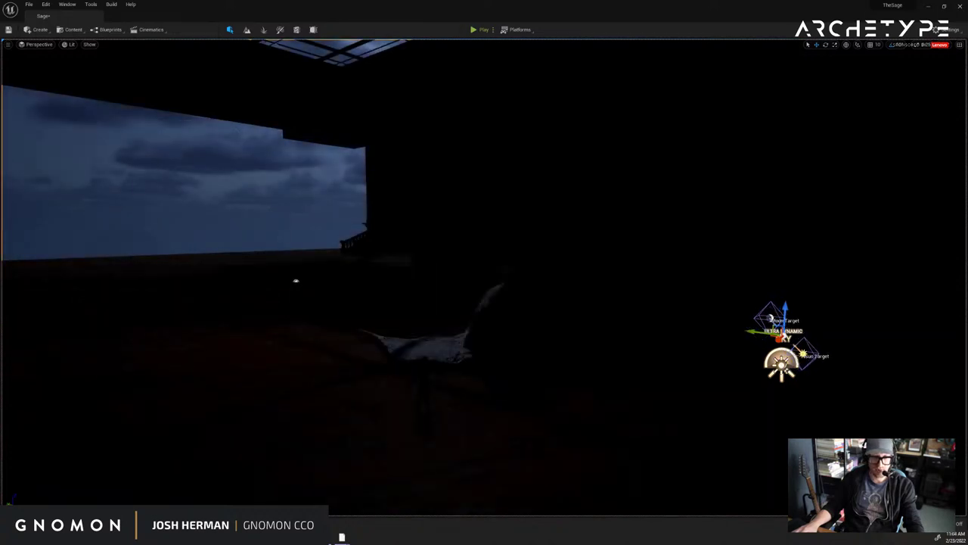
pyautogui.hotkey('ctrl', 'l')
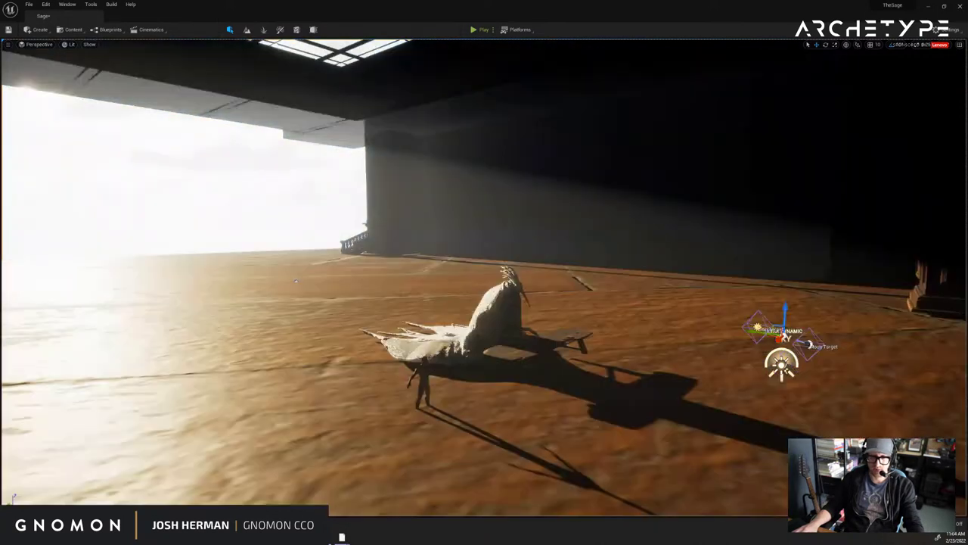
pyautogui.hotkey('ctrl', 'l')
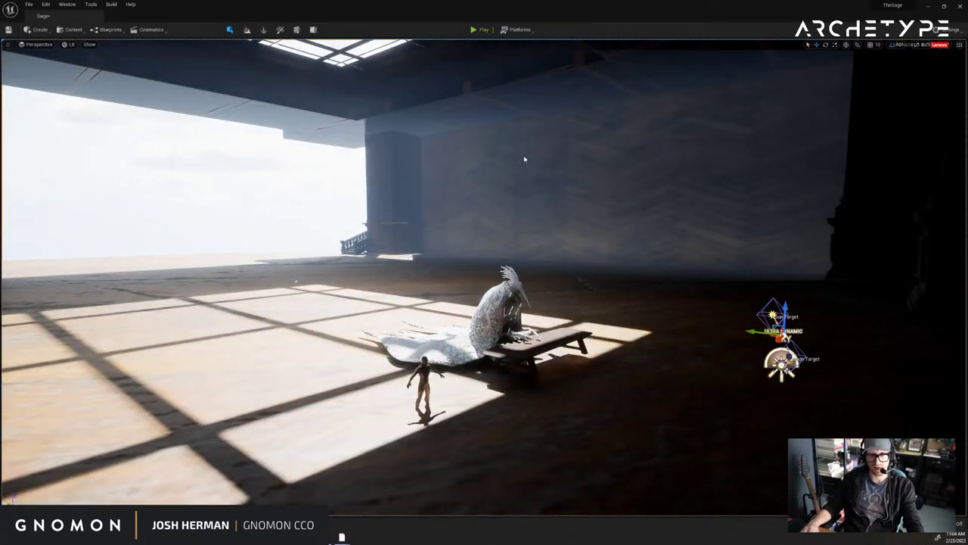
# Select the marble column in the corner and move it out in front of the herringbone wall.
pyautogui.click(492, 133)
pyautogui.click(293, 179)
pyautogui.moveTo(400, 226)
pyautogui.mouseDown(button='right')
pyautogui.moveTo(494, 198)
pyautogui.moveTo(648, 222)
pyautogui.moveTo(292, 214)
pyautogui.moveTo(423, 244)
pyautogui.moveTo(511, 205)
pyautogui.mouseUp(button='right')
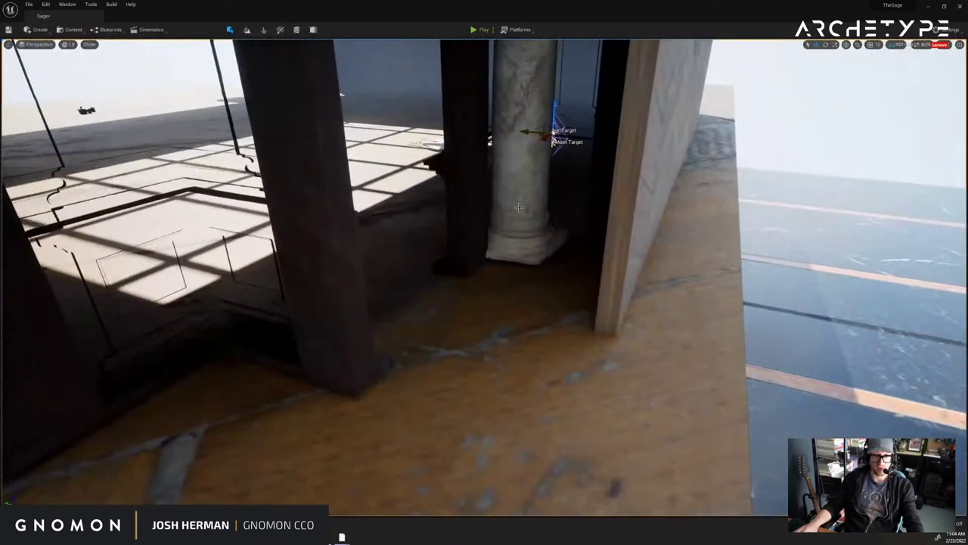
pyautogui.moveTo(500, 243); pyautogui.dragTo(640, 250, button='right')
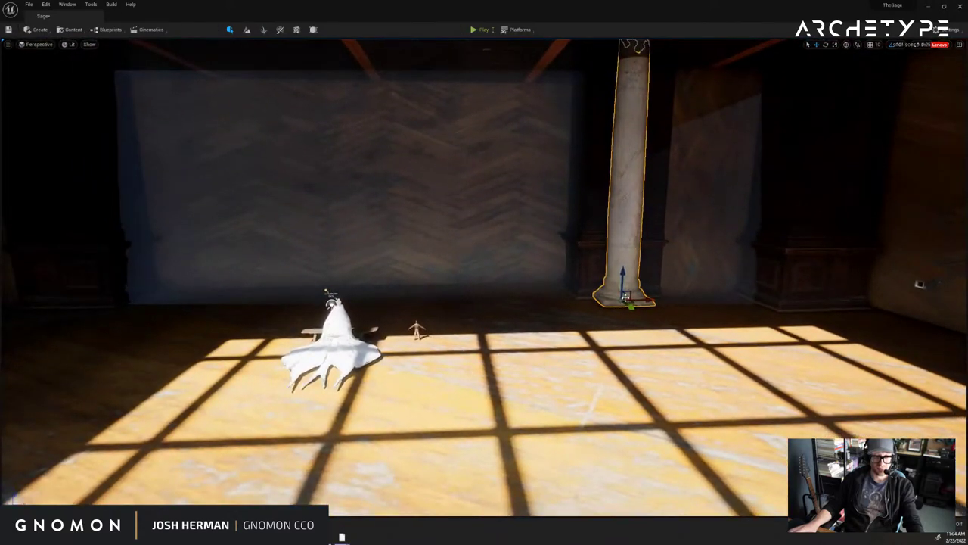
pyautogui.moveTo(644, 301); pyautogui.dragTo(588, 298)
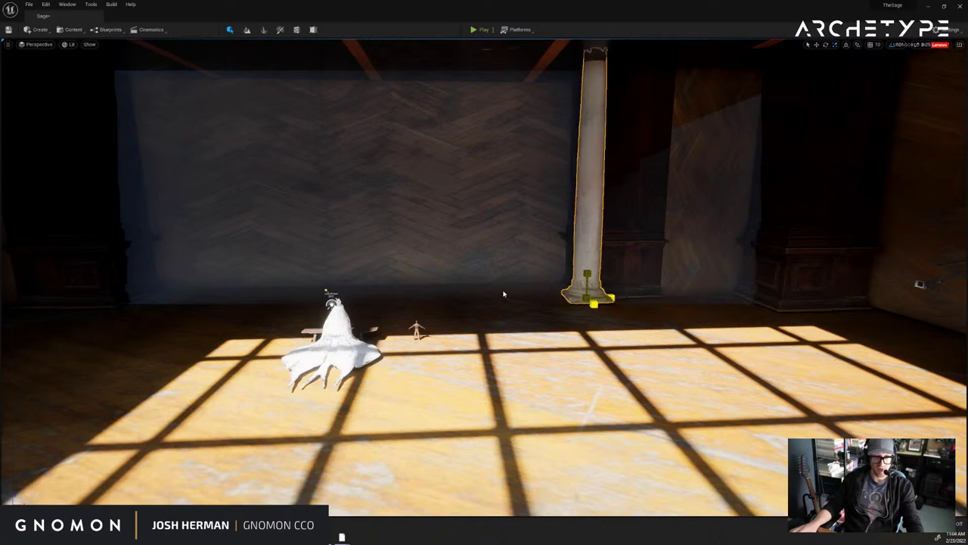
pyautogui.moveTo(627, 287); pyautogui.dragTo(552, 274, button='right')
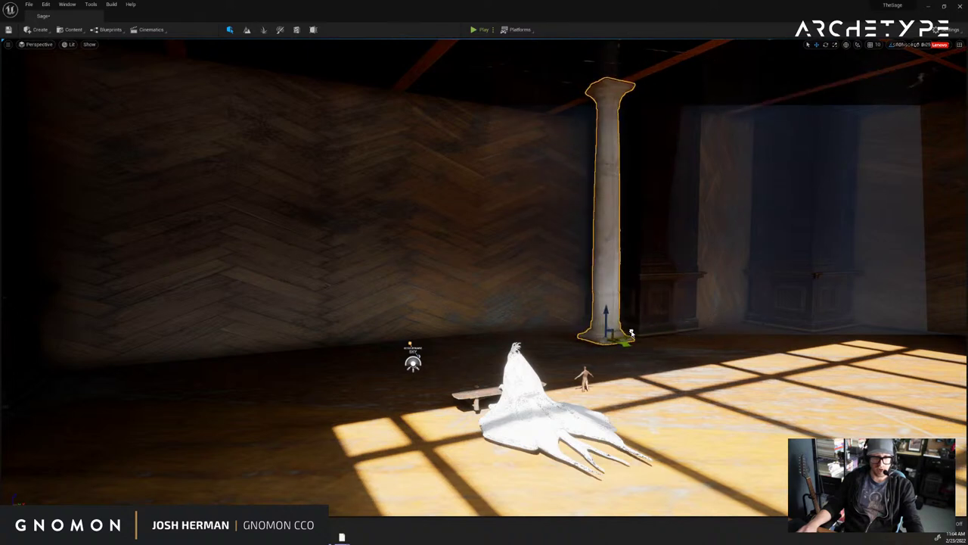
pyautogui.moveTo(615, 341); pyautogui.dragTo(544, 319)
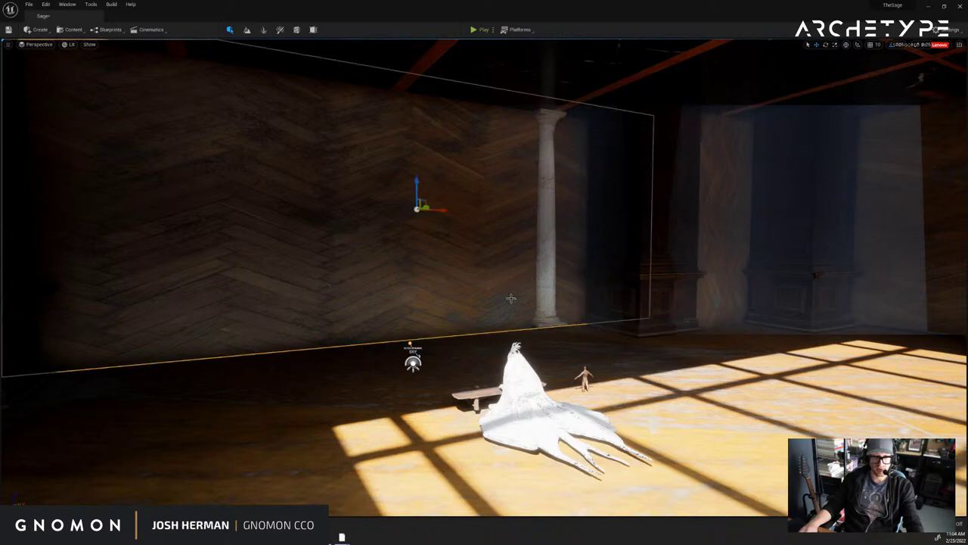
# Delete the large herringbone wall behind the column to open that side of the hall to the sky.
pyautogui.press('Delete')
pyautogui.moveTo(628, 283); pyautogui.dragTo(471, 291, button='right')
pyautogui.moveTo(488, 288); pyautogui.dragTo(591, 285, button='right')
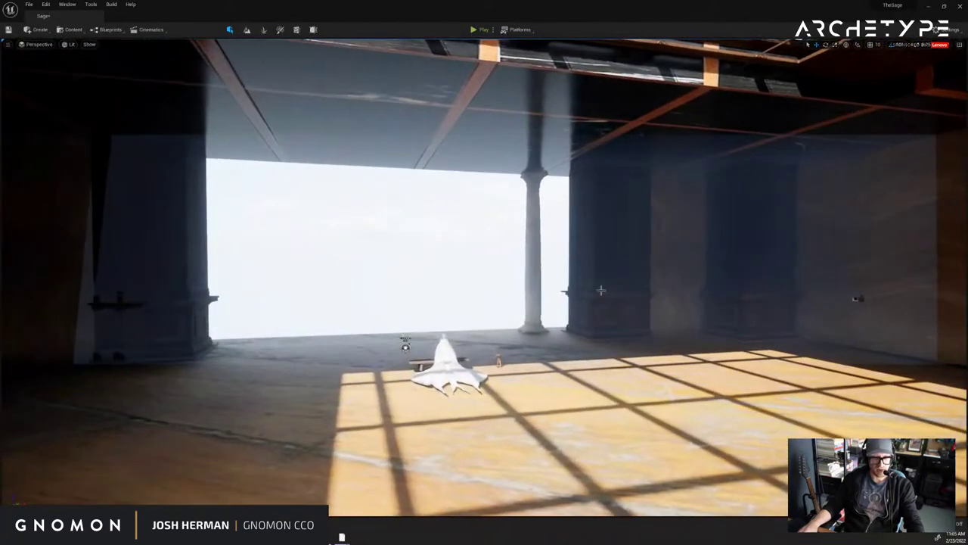
# Duplicate the marble column and place the copy across the open side, so two columns frame the view behind the creature.
pyautogui.keyDown('alt'); pyautogui.moveTo(556, 329); pyautogui.dragTo(289, 326); pyautogui.keyUp('alt')
pyautogui.moveTo(532, 287); pyautogui.dragTo(651, 356, button='right')
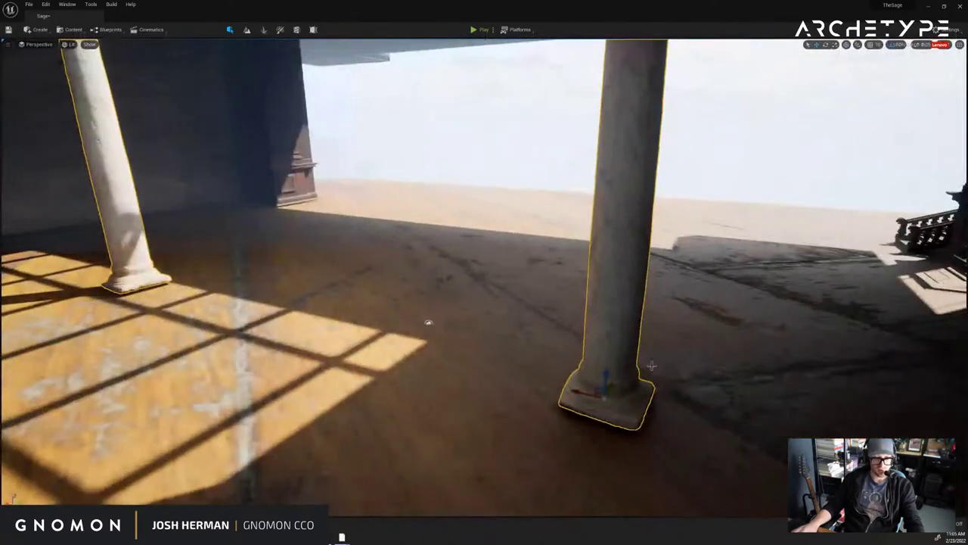
pyautogui.moveTo(615, 384); pyautogui.dragTo(676, 323)
pyautogui.moveTo(677, 324)
pyautogui.mouseDown(button='right')
pyautogui.moveTo(670, 316)
pyautogui.moveTo(682, 308)
pyautogui.mouseUp(button='right')
pyautogui.click(709, 255)
pyautogui.moveTo(709, 255)
pyautogui.mouseDown(button='right')
pyautogui.moveTo(686, 271)
pyautogui.moveTo(682, 261)
pyautogui.moveTo(605, 268)
pyautogui.moveTo(696, 258)
pyautogui.mouseUp(button='right')
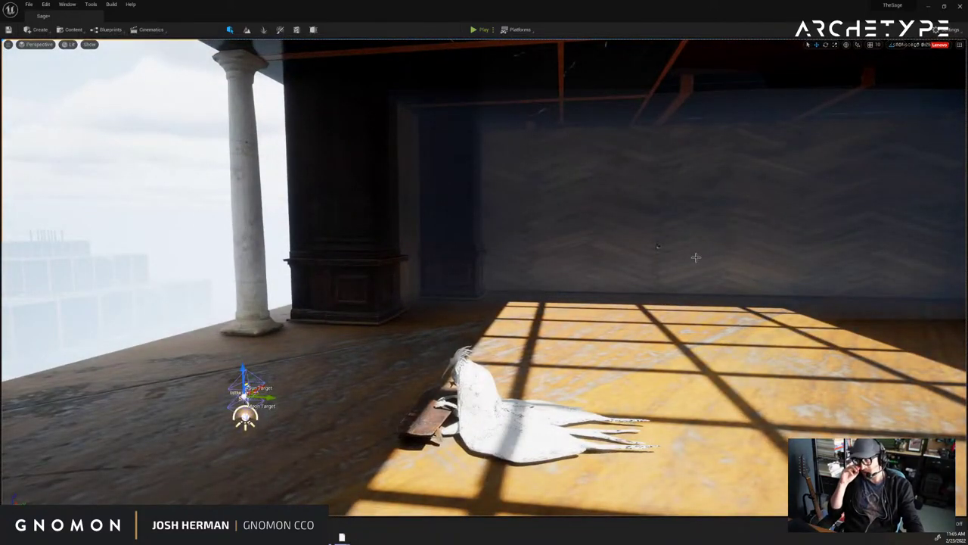
pyautogui.moveTo(669, 272); pyautogui.dragTo(529, 285, button='right')
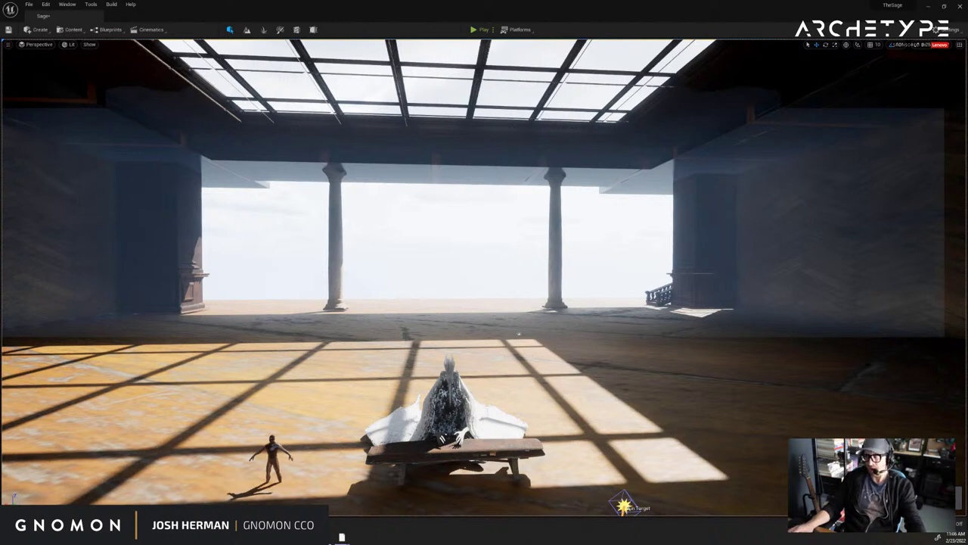
# Lower the wooden table under the creature's hands and lower the seated creature slightly to meet the floor.
pyautogui.moveTo(569, 266)
pyautogui.mouseDown(button='right')
pyautogui.moveTo(614, 270)
pyautogui.moveTo(553, 277)
pyautogui.mouseUp(button='right')
pyautogui.press('e')
pyautogui.press('e')
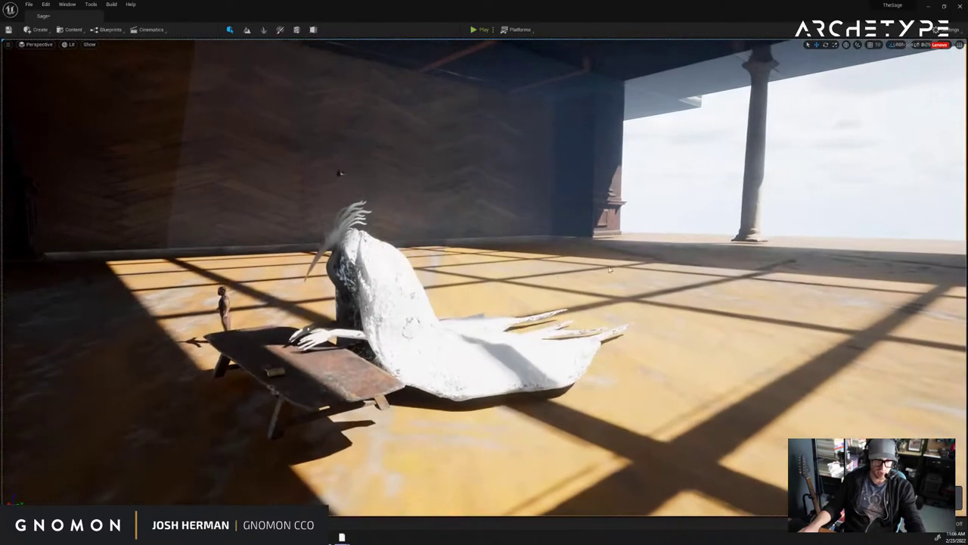
pyautogui.click(306, 372)
pyautogui.moveTo(292, 367); pyautogui.dragTo(291, 386)
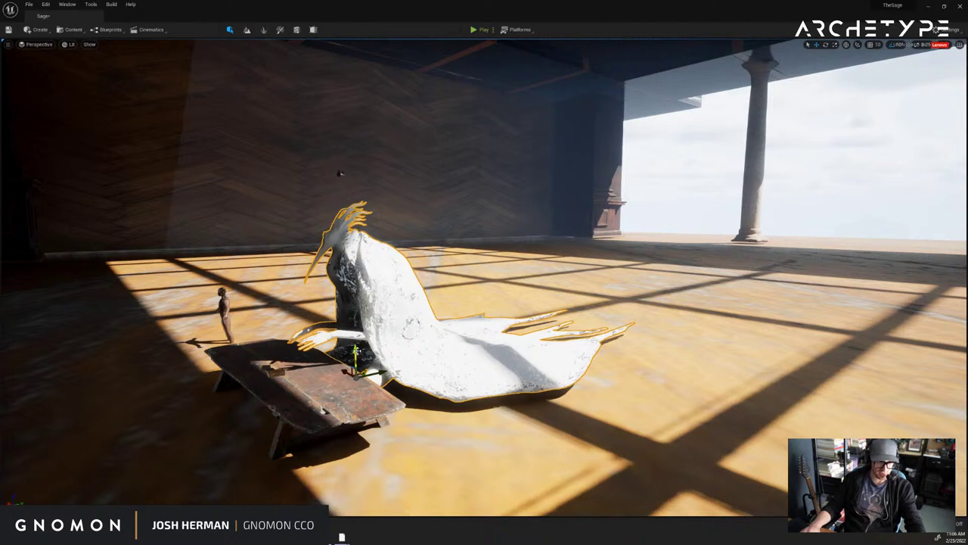
pyautogui.moveTo(857, 219); pyautogui.dragTo(860, 214, button='right')
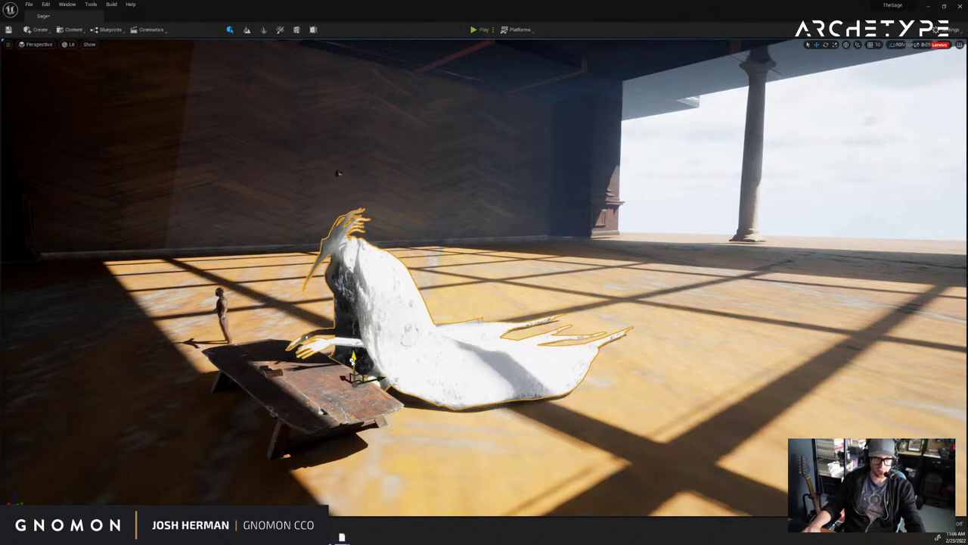
# Select the Ultra Dynamic Sky and rotate its sun through night and daylight until a low pink sunset fills the opening.
pyautogui.click(826, 168)
pyautogui.moveTo(826, 168); pyautogui.dragTo(961, 204, button='right')
pyautogui.moveTo(855, 220); pyautogui.dragTo(764, 209, button='right')
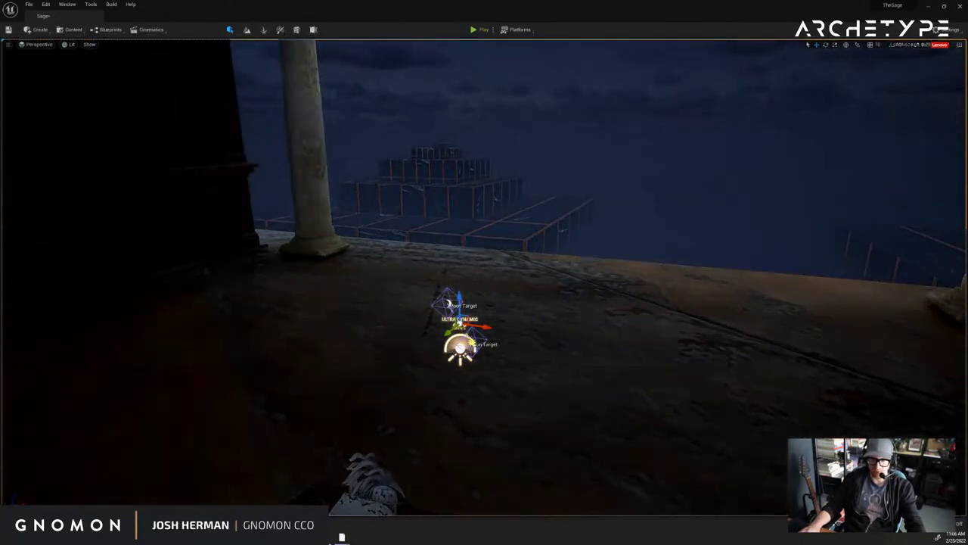
pyautogui.moveTo(858, 304); pyautogui.dragTo(862, 265, button='right')
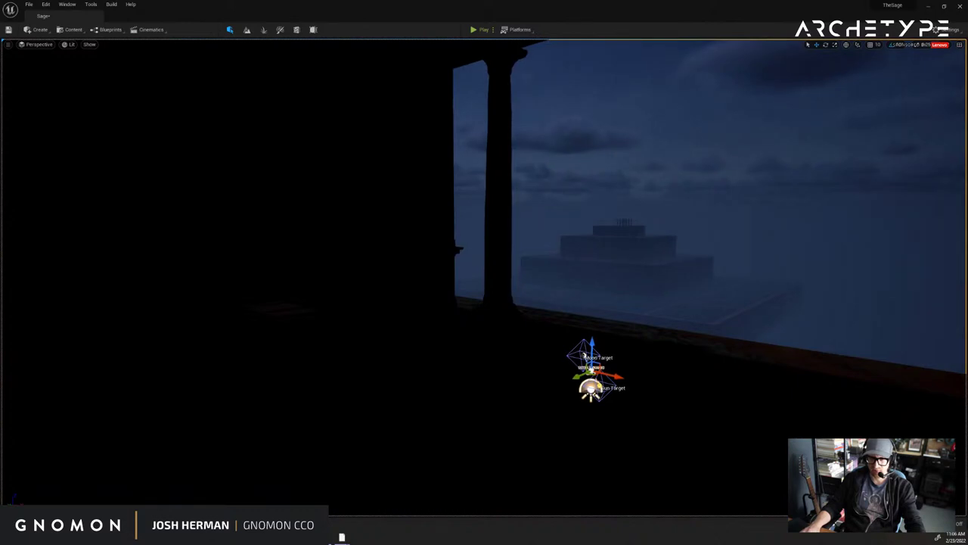
pyautogui.moveTo(770, 235); pyautogui.dragTo(962, 253, button='right')
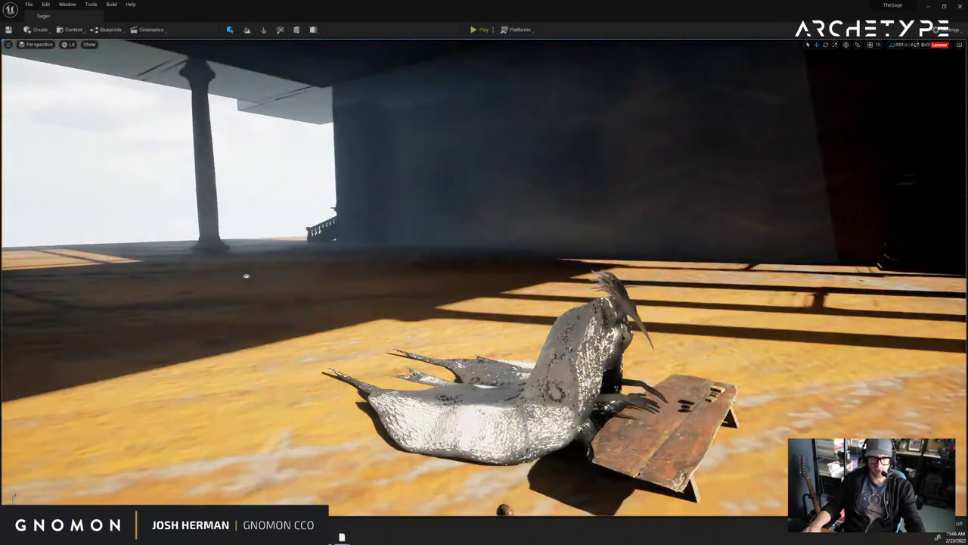
pyautogui.moveTo(245, 276); pyautogui.dragTo(400, 261, button='right')
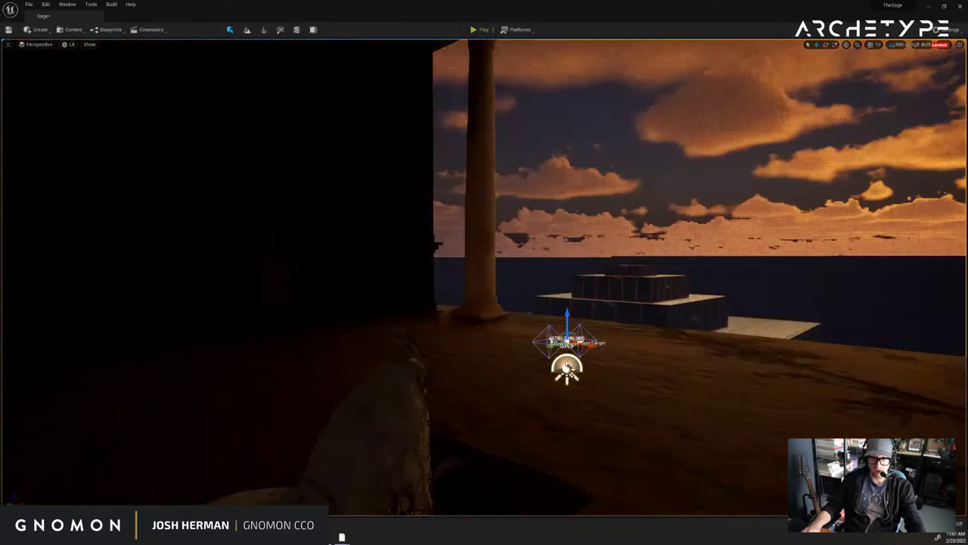
pyautogui.moveTo(879, 313)
pyautogui.mouseDown(button='right')
pyautogui.moveTo(966, 316)
pyautogui.moveTo(967, 308)
pyautogui.moveTo(919, 308)
pyautogui.moveTo(967, 308)
pyautogui.moveTo(922, 320)
pyautogui.moveTo(882, 306)
pyautogui.mouseUp(button='right')
pyautogui.press('a')
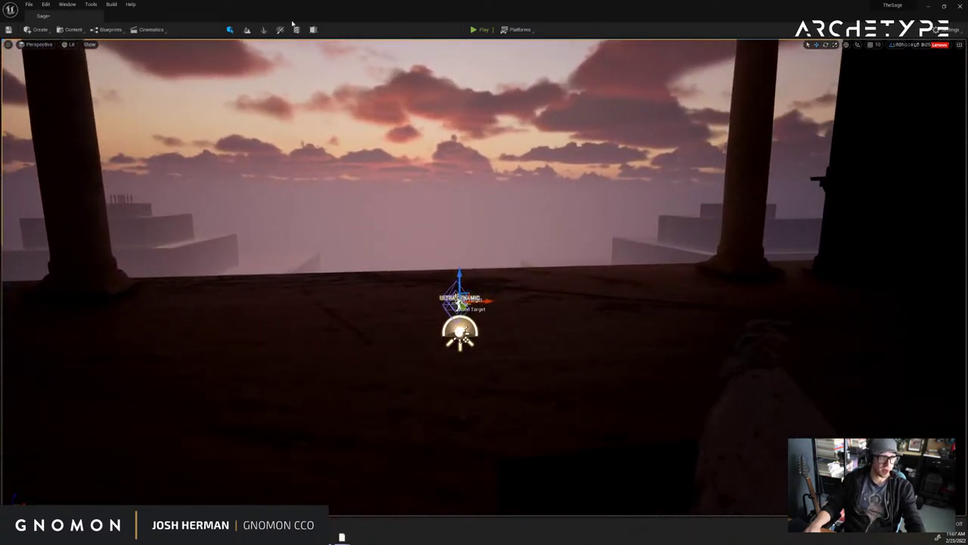
# Add a point light to the hall and move it low over the floor near the creature.
pyautogui.click(36, 31)
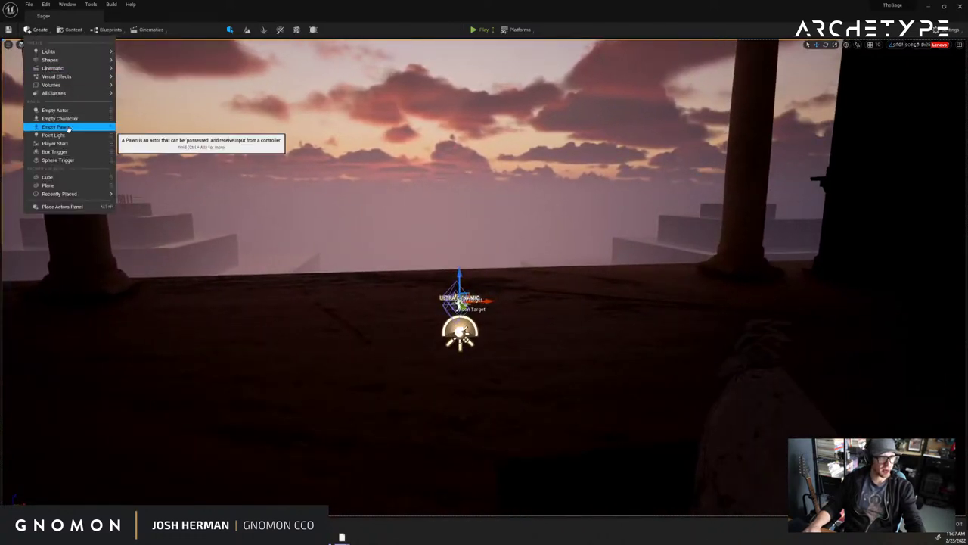
pyautogui.click(69, 136)
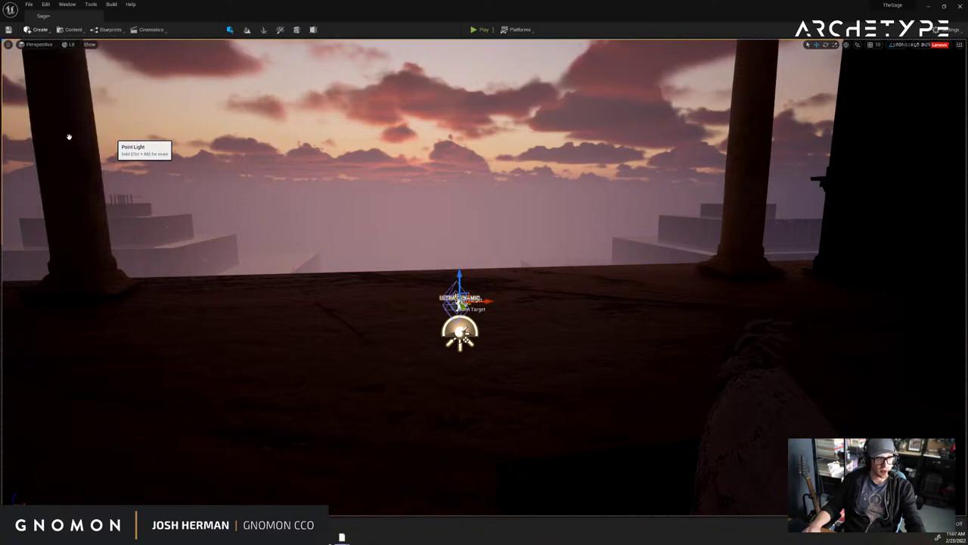
pyautogui.moveTo(479, 330)
pyautogui.mouseDown(button='right')
pyautogui.moveTo(512, 356)
pyautogui.moveTo(531, 355)
pyautogui.moveTo(482, 337)
pyautogui.mouseUp(button='right')
pyautogui.moveTo(591, 230); pyautogui.dragTo(611, 232)
pyautogui.moveTo(583, 203); pyautogui.dragTo(576, 322)
pyautogui.moveTo(612, 354); pyautogui.dragTo(656, 361)
pyautogui.press('f')
# Position the point light just above the table beside the creature and shrink its attenuation radius to about 84.
pyautogui.moveTo(584, 340); pyautogui.dragTo(519, 331, button='right')
pyautogui.moveTo(536, 316); pyautogui.dragTo(311, 294)
pyautogui.moveTo(543, 306); pyautogui.dragTo(574, 341)
pyautogui.click(691, 201)
pyautogui.moveTo(692, 202); pyautogui.dragTo(657, 224, button='right')
pyautogui.click(692, 279)
pyautogui.moveTo(696, 283); pyautogui.dragTo(740, 296)
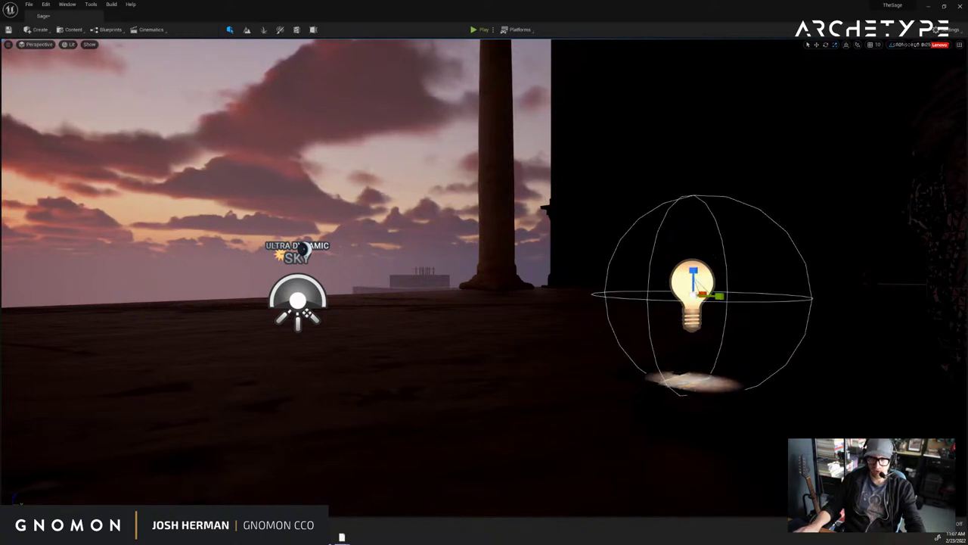
# Set the point light's color to a warm orange with hue about 33.69, saturation 0.75 and value 1.0.
pyautogui.moveTo(872, 240); pyautogui.dragTo(883, 181)
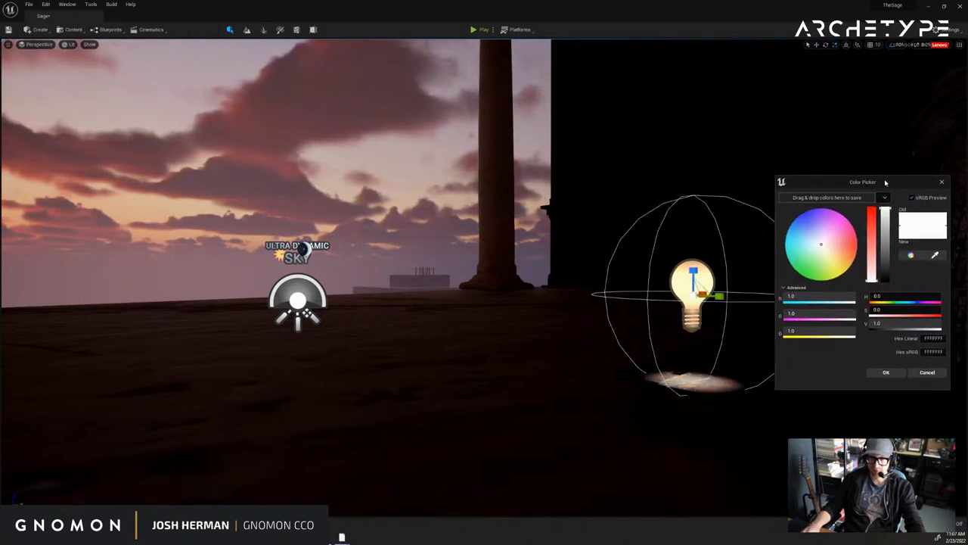
pyautogui.moveTo(822, 244); pyautogui.dragTo(845, 254)
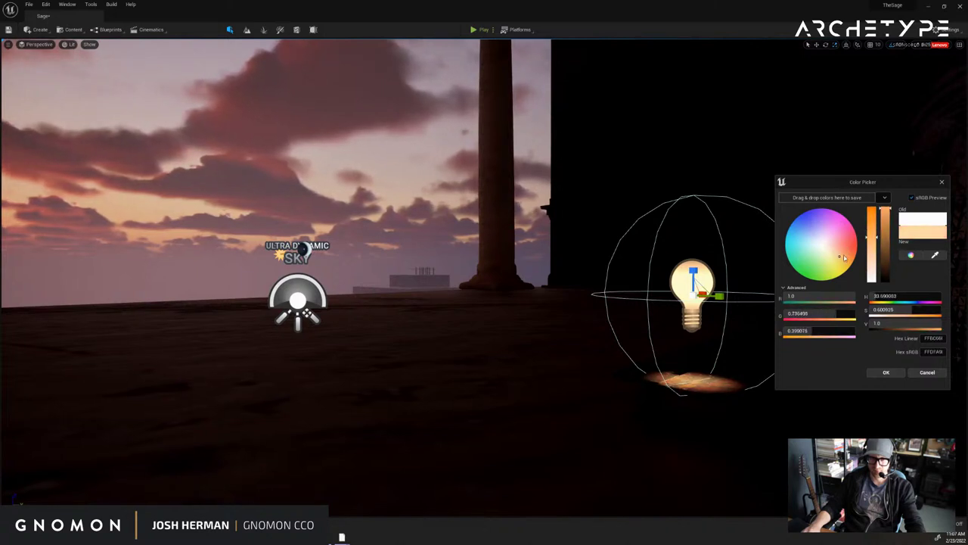
pyautogui.moveTo(874, 223); pyautogui.dragTo(868, 202)
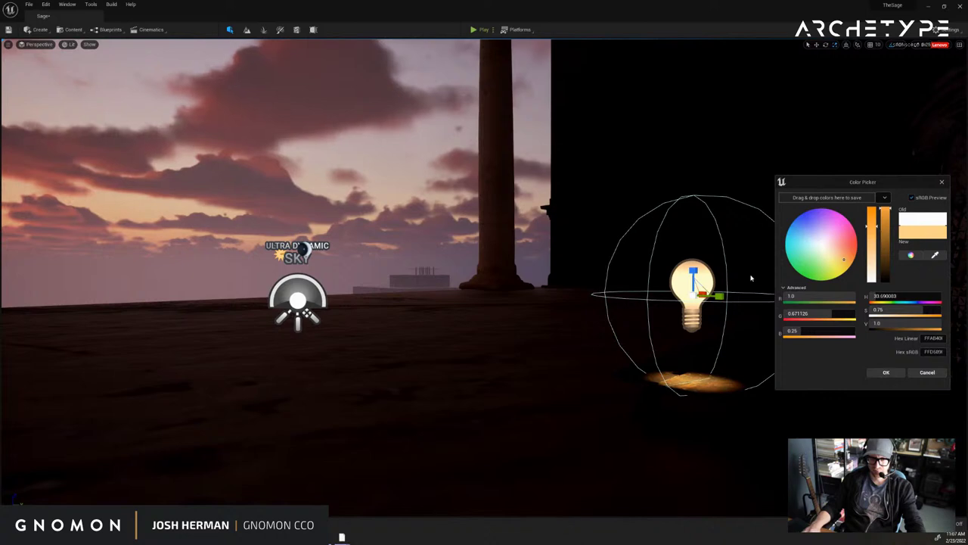
pyautogui.press('d')
pyautogui.moveTo(655, 186); pyautogui.dragTo(556, 175, button='right')
pyautogui.press('Escape')
pyautogui.press('s')
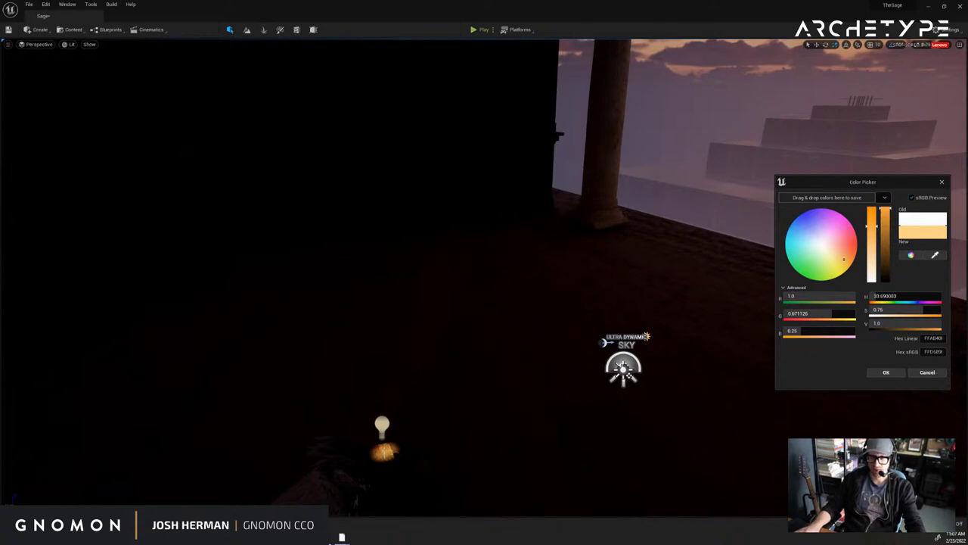
pyautogui.click(885, 372)
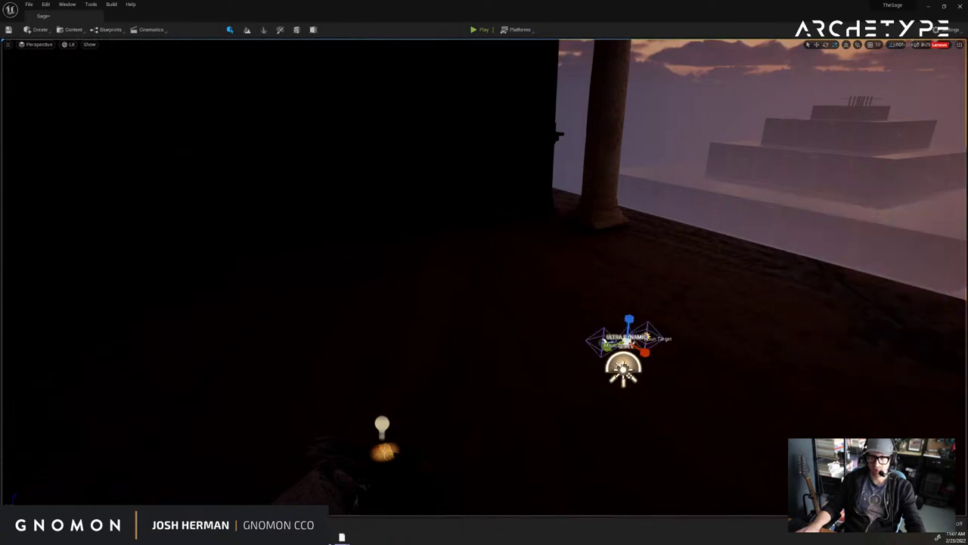
# Rotate the sun back up so bright daylight reveals the floor, table and columns.
pyautogui.hotkey('ctrl', 'l')
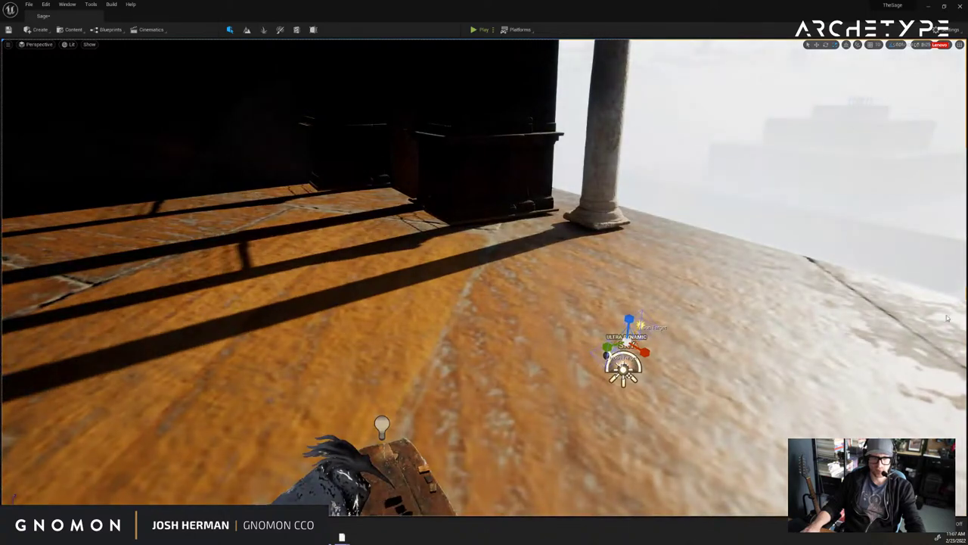
pyautogui.moveTo(948, 318); pyautogui.dragTo(640, 293, button='right')
pyautogui.press('w')
pyautogui.press('d')
pyautogui.press('w')
# Duplicate the nearby marble column and scale the copy down to a candle-sized prop beside the table.
pyautogui.keyDown('alt'); pyautogui.moveTo(668, 292); pyautogui.dragTo(714, 310); pyautogui.keyUp('alt')
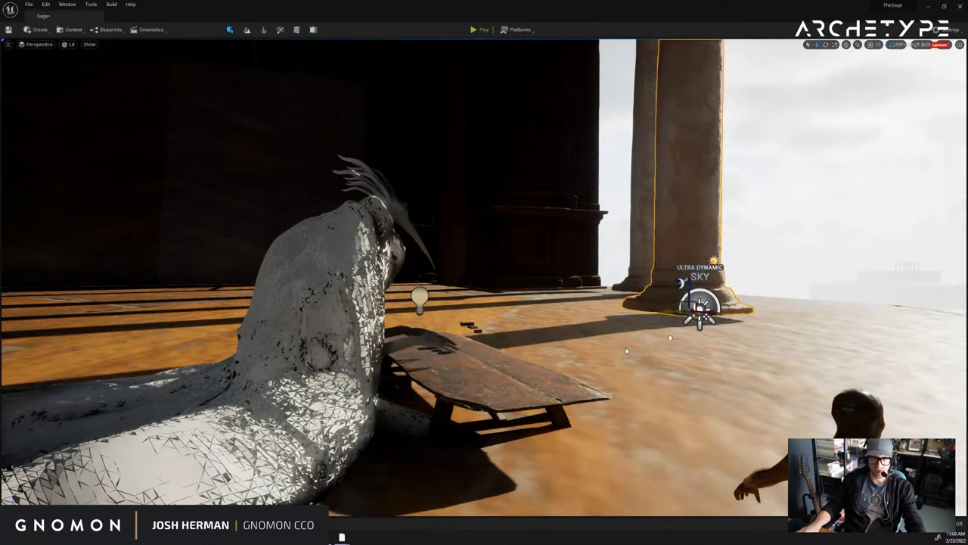
pyautogui.keyDown('alt'); pyautogui.moveTo(648, 341); pyautogui.dragTo(579, 329); pyautogui.keyUp('alt')
pyautogui.keyDown('alt'); pyautogui.moveTo(477, 309); pyautogui.dragTo(474, 301); pyautogui.keyUp('alt')
pyautogui.moveTo(635, 269); pyautogui.dragTo(679, 263, button='right')
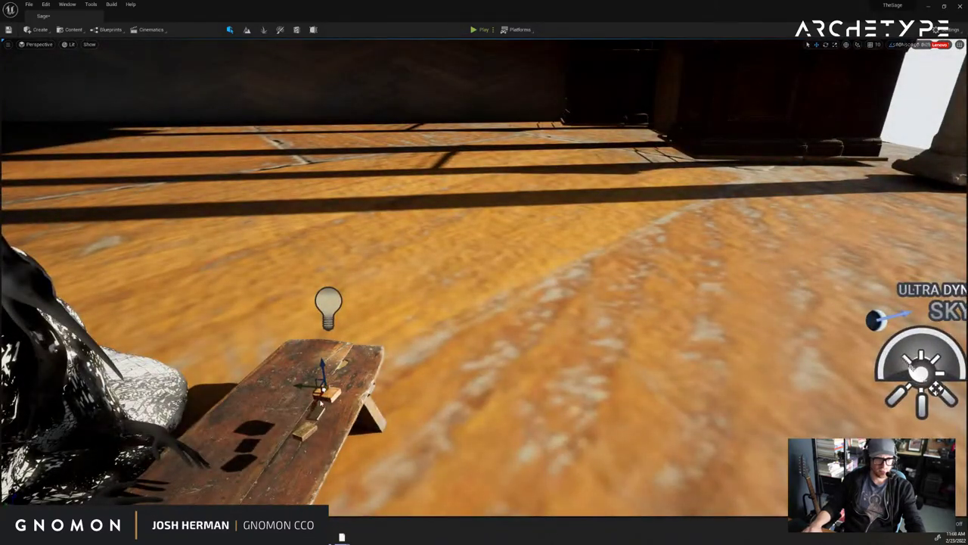
pyautogui.moveTo(387, 297); pyautogui.dragTo(564, 389, button='right')
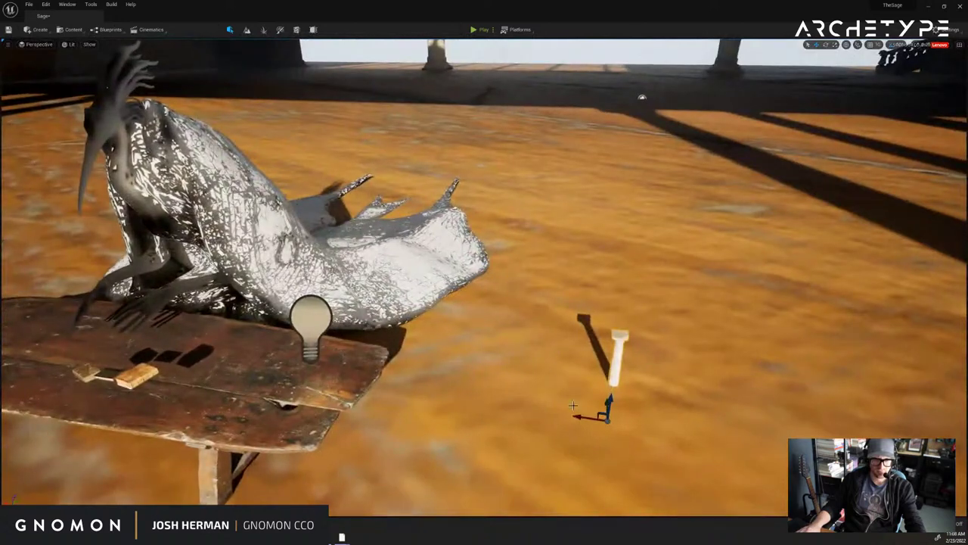
# Stand the miniature column on the tabletop near the point light and scale it down further.
pyautogui.moveTo(355, 361); pyautogui.dragTo(249, 363, button='right')
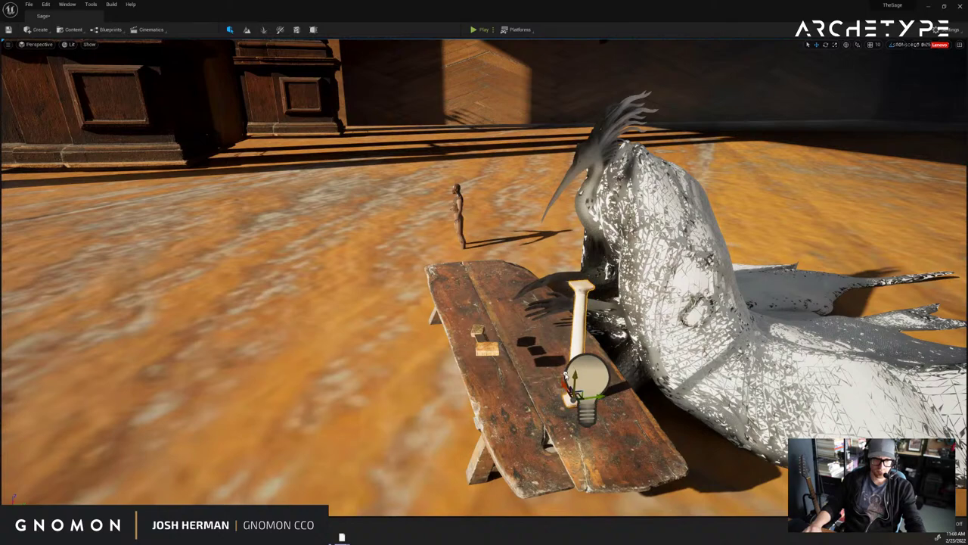
pyautogui.moveTo(568, 374); pyautogui.dragTo(647, 348, button='right')
pyautogui.press('r')
pyautogui.moveTo(465, 408); pyautogui.dragTo(460, 421)
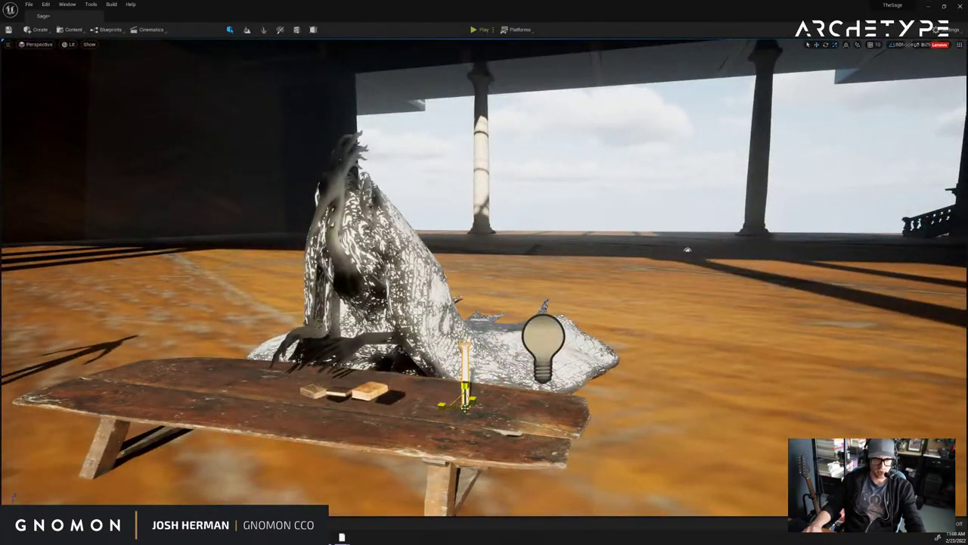
# Move the time of day of Ultra_Dynamic_Sky forward into night to test the point light in darkness.
pyautogui.moveTo(522, 424)
pyautogui.keyDown('alt'); pyautogui.mouseDown()
pyautogui.moveTo(627, 402)
pyautogui.moveTo(491, 351)
pyautogui.moveTo(406, 300)
pyautogui.moveTo(457, 292)
pyautogui.moveTo(526, 321)
pyautogui.moveTo(608, 288)
pyautogui.moveTo(807, 319)
pyautogui.mouseUp(); pyautogui.keyUp('alt')
pyautogui.click(490, 344)
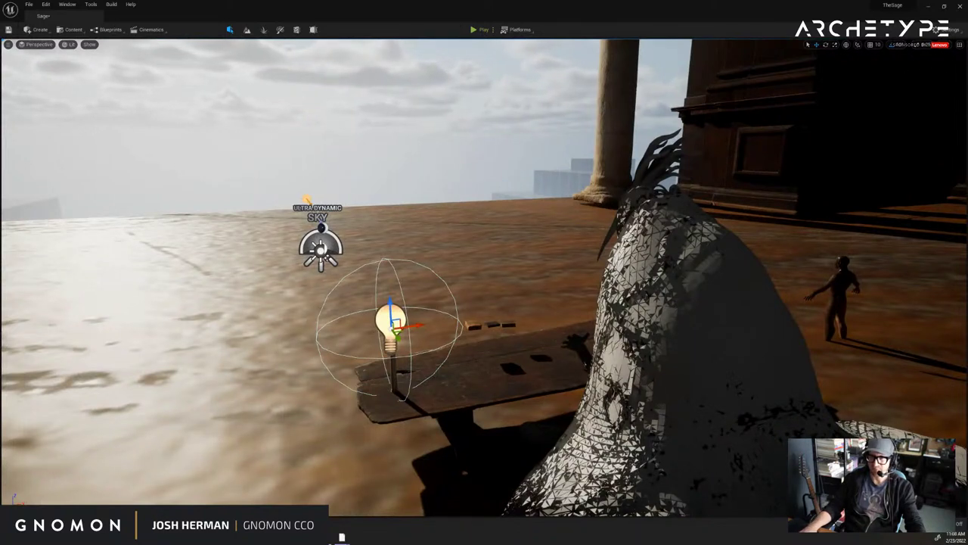
pyautogui.moveTo(967, 72); pyautogui.dragTo(880, 70)
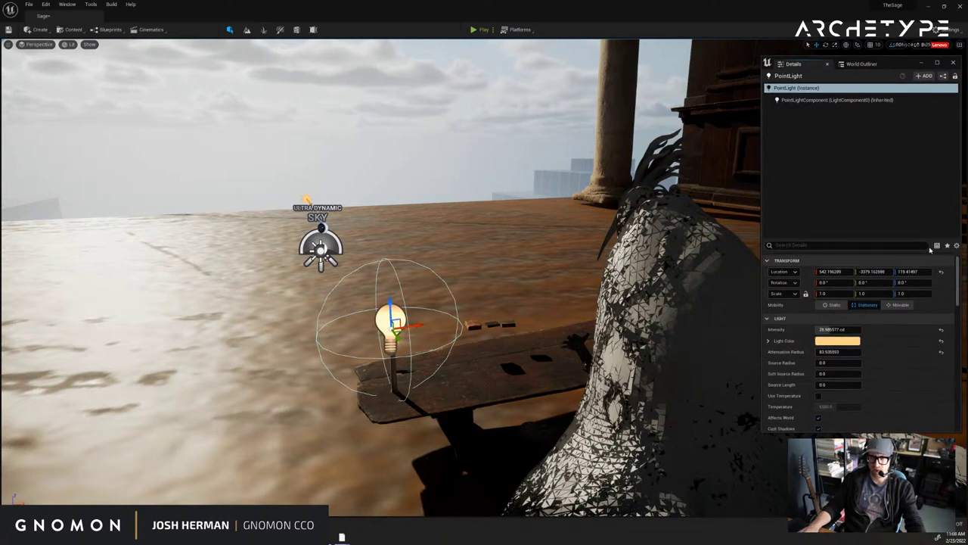
pyautogui.click(861, 63)
pyautogui.scroll(-1, 815, 393)
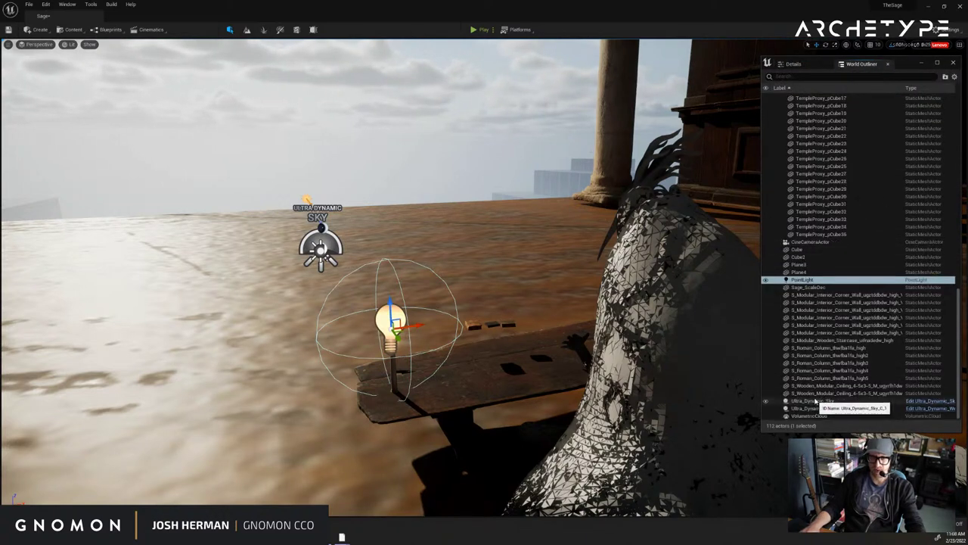
pyautogui.click(816, 400)
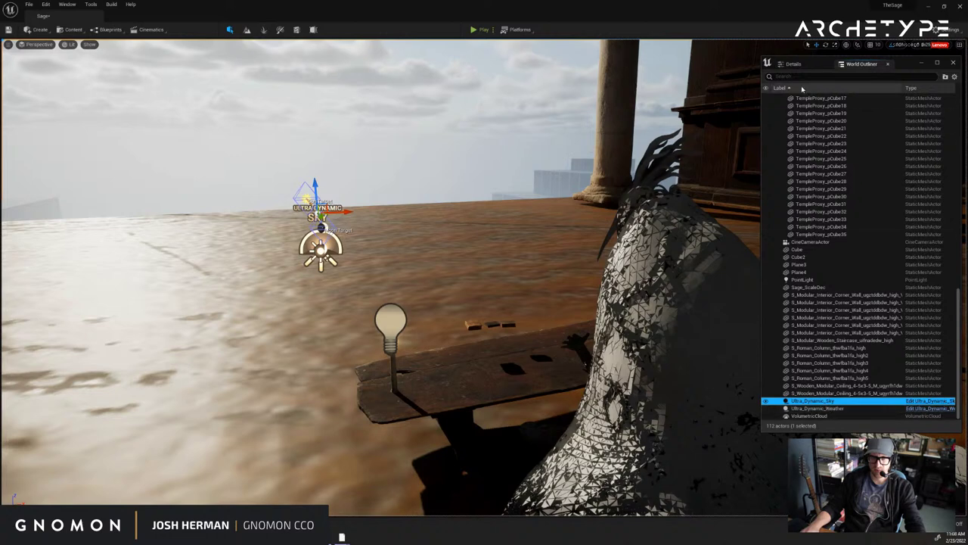
pyautogui.click(796, 65)
pyautogui.moveTo(851, 331); pyautogui.dragTo(854, 332)
pyautogui.click(458, 227)
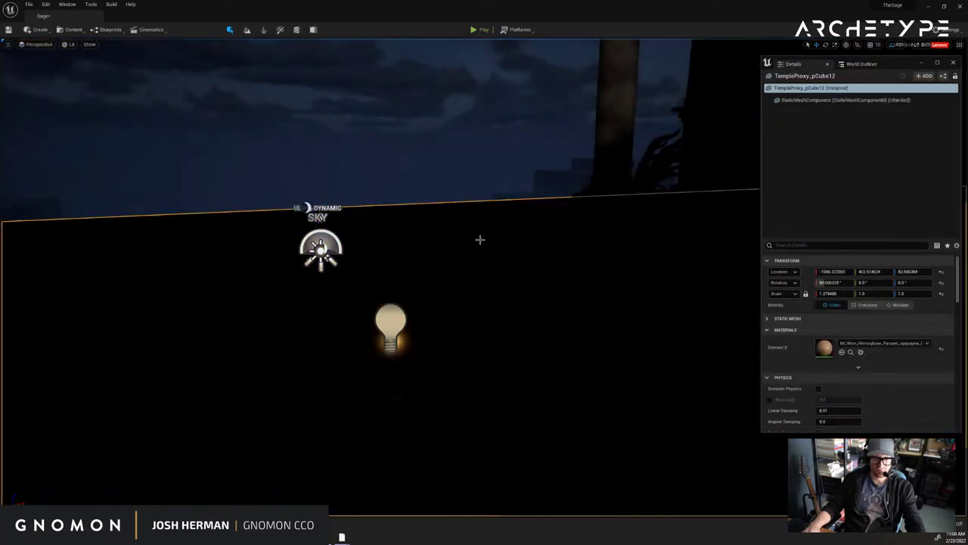
# Play the level to preview the dark hall with the glowing candle light, and stop the preview.
pyautogui.click(318, 214)
pyautogui.click(90, 44)
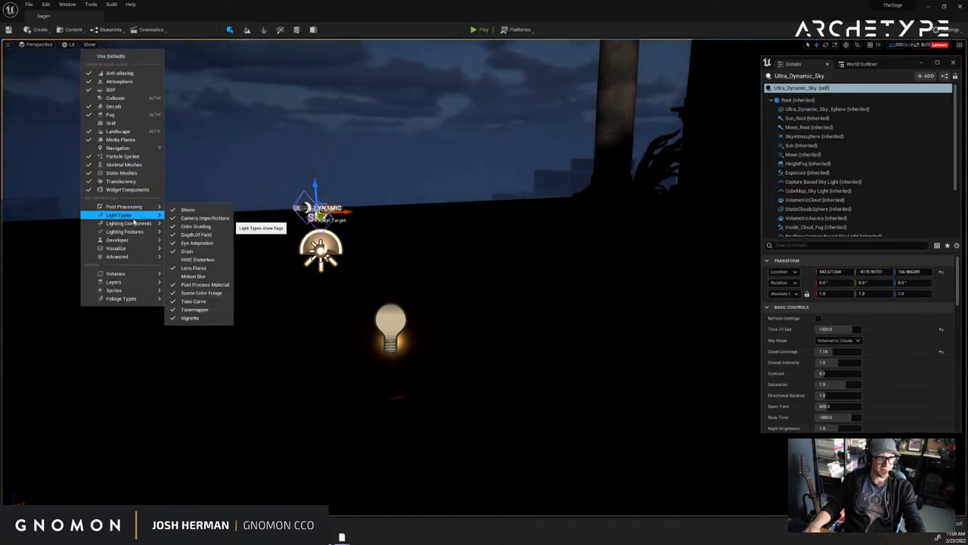
pyautogui.moveTo(134, 221)
pyautogui.click(419, 172)
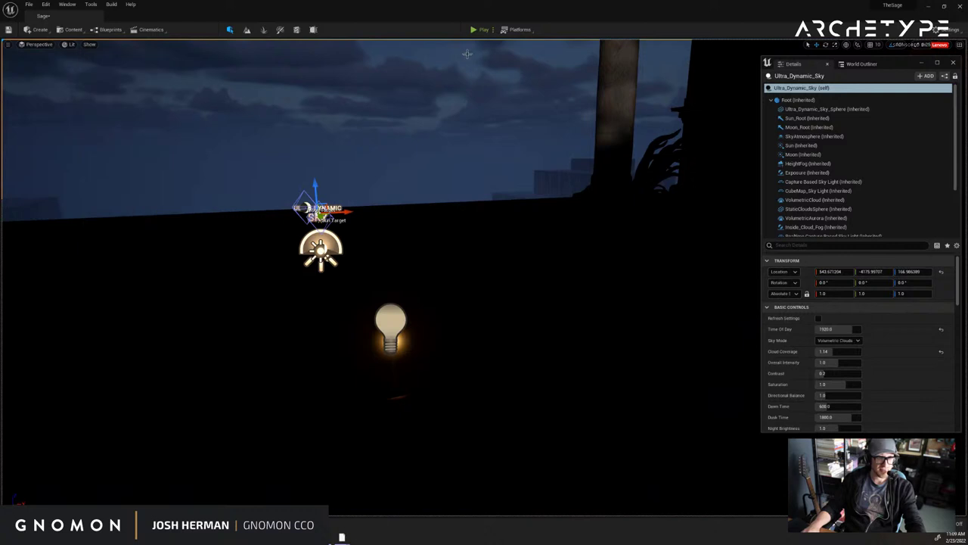
pyautogui.click(475, 31)
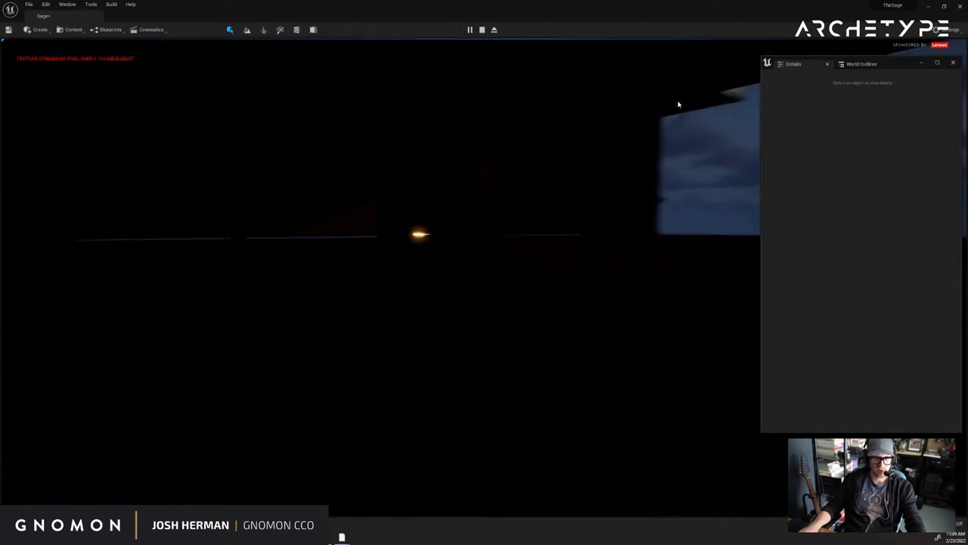
pyautogui.press('Escape')
pyautogui.moveTo(625, 111); pyautogui.dragTo(608, 144, button='right')
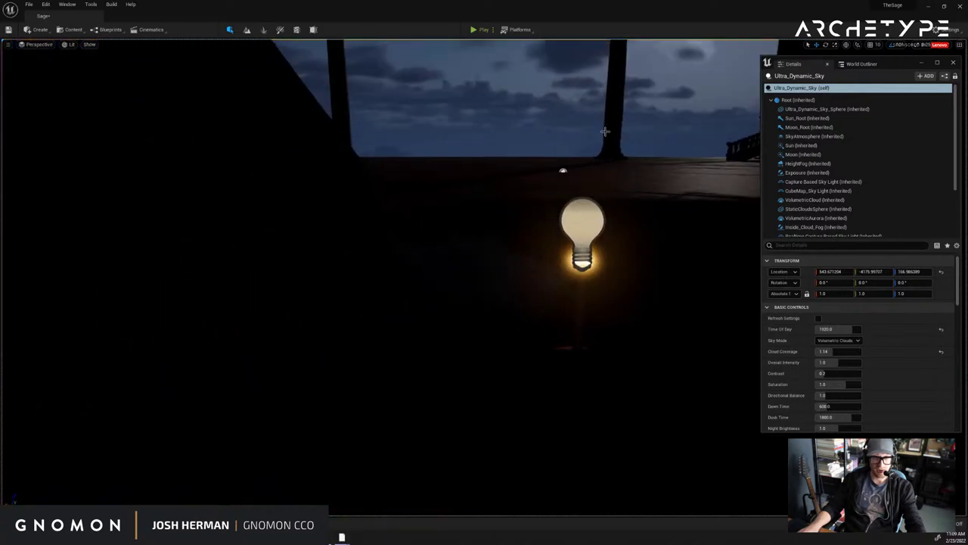
# Bring the time of day of Ultra_Dynamic_Sky back to low, warm sunlight over the creature and table.
pyautogui.click(860, 64)
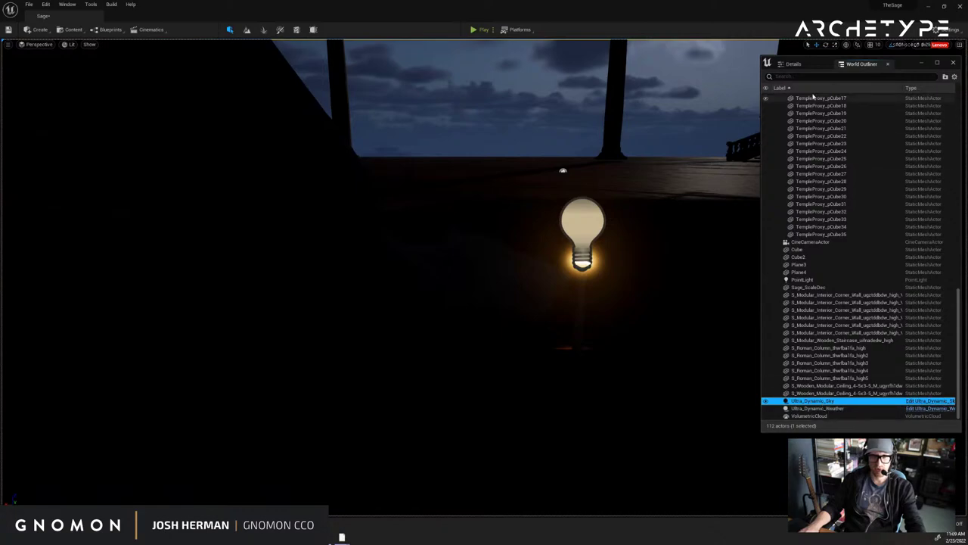
pyautogui.click(792, 64)
pyautogui.moveTo(847, 329); pyautogui.dragTo(847, 329)
pyautogui.click(633, 255)
pyautogui.moveTo(633, 255); pyautogui.dragTo(631, 196, button='right')
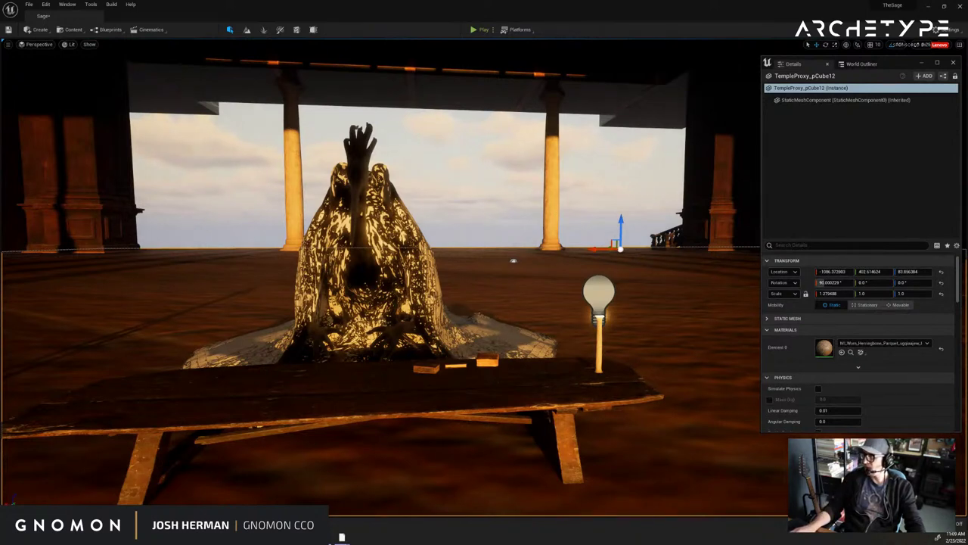
pyautogui.moveTo(479, 175); pyautogui.dragTo(529, 193, button='right')
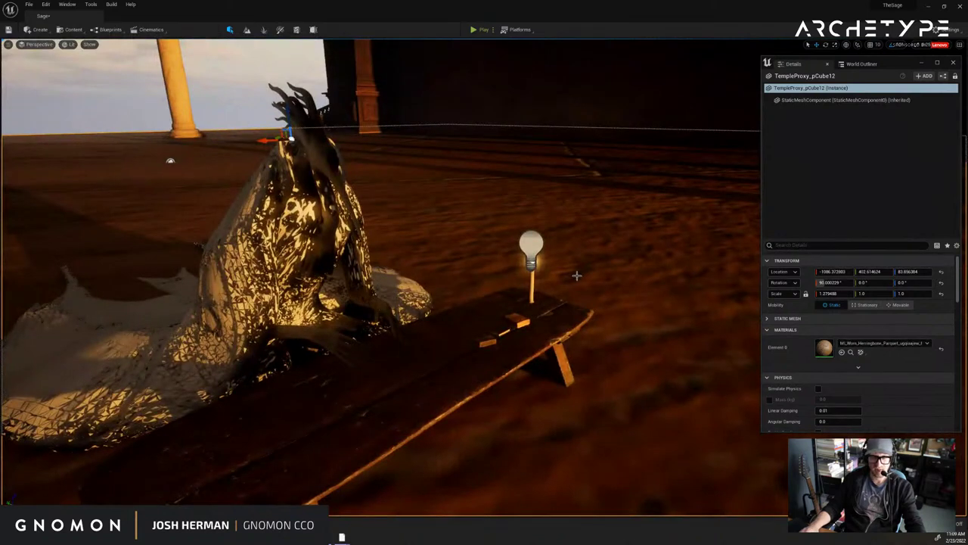
# Browse the project's content folders and open the Set folder.
pyautogui.moveTo(904, 68); pyautogui.dragTo(889, 70)
pyautogui.click(564, 139)
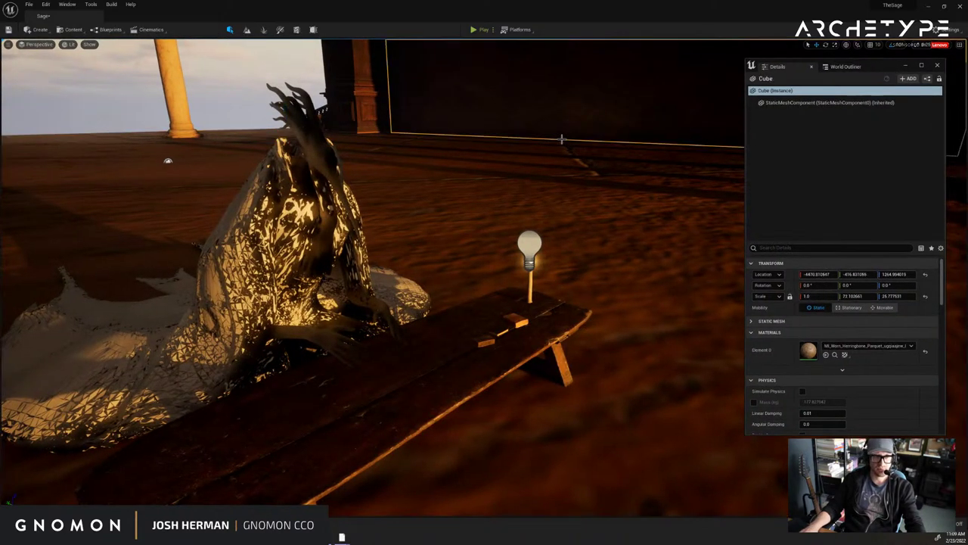
pyautogui.hotkey('ctrl', 'space')
pyautogui.scroll(10, 83, 454)
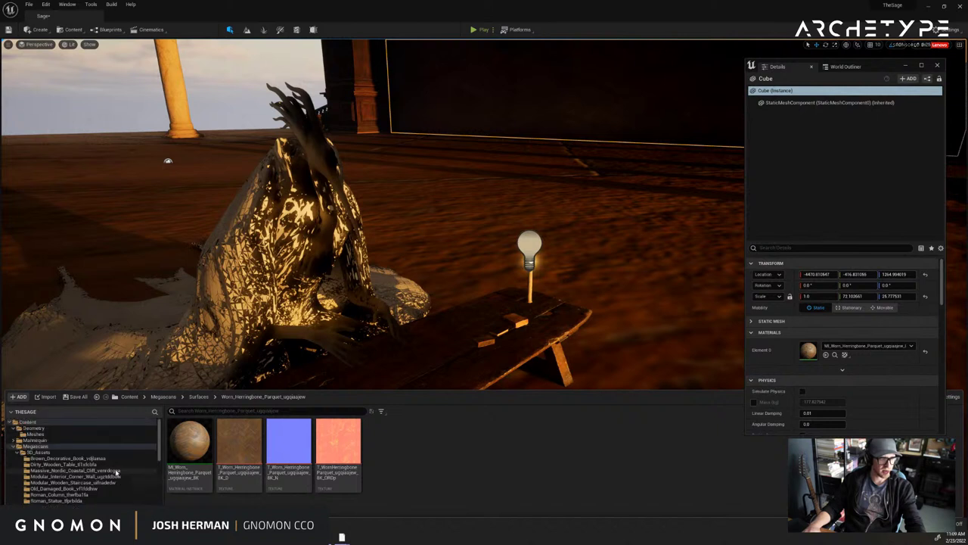
pyautogui.click(34, 428)
pyautogui.click(35, 435)
pyautogui.click(29, 429)
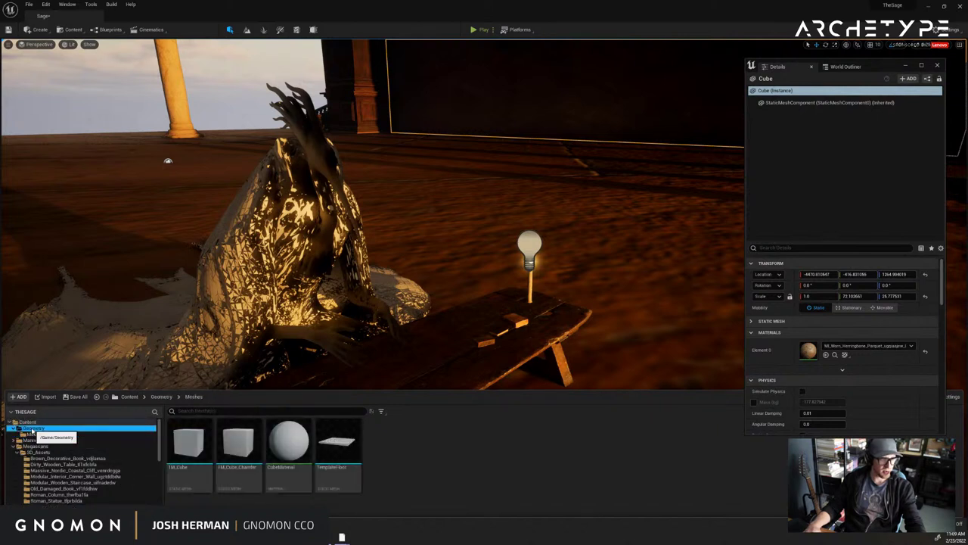
pyautogui.click(13, 447)
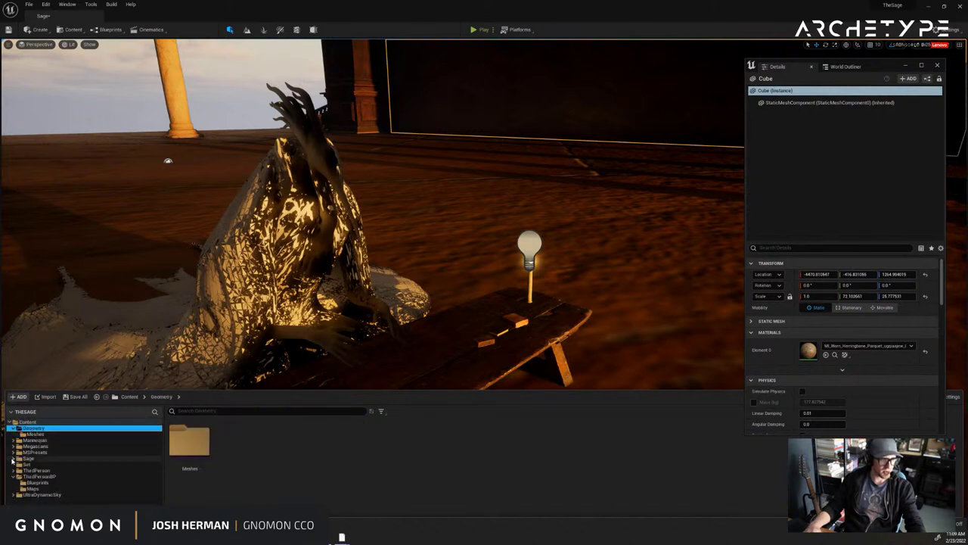
pyautogui.click(24, 459)
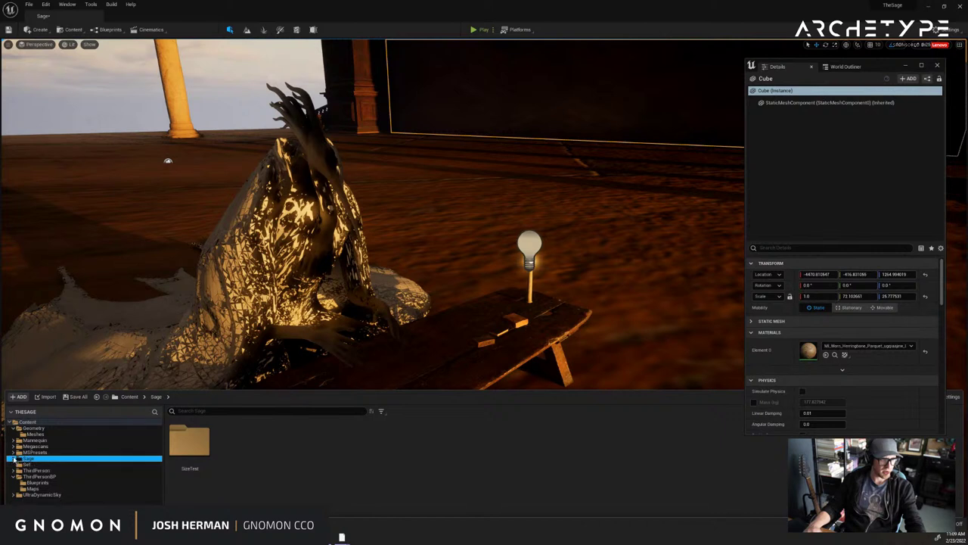
pyautogui.click(25, 464)
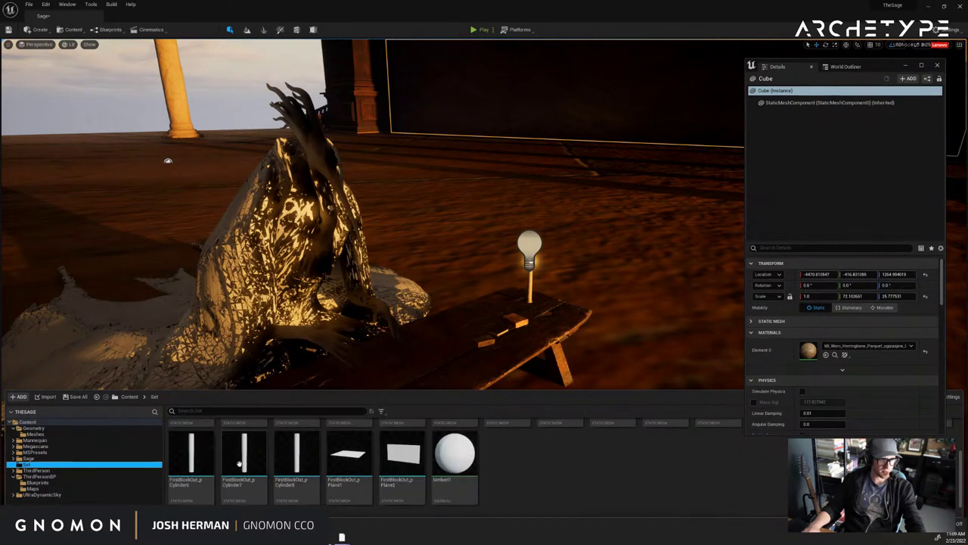
# Create a new material named Candle in the Set folder.
pyautogui.rightClick(603, 481)
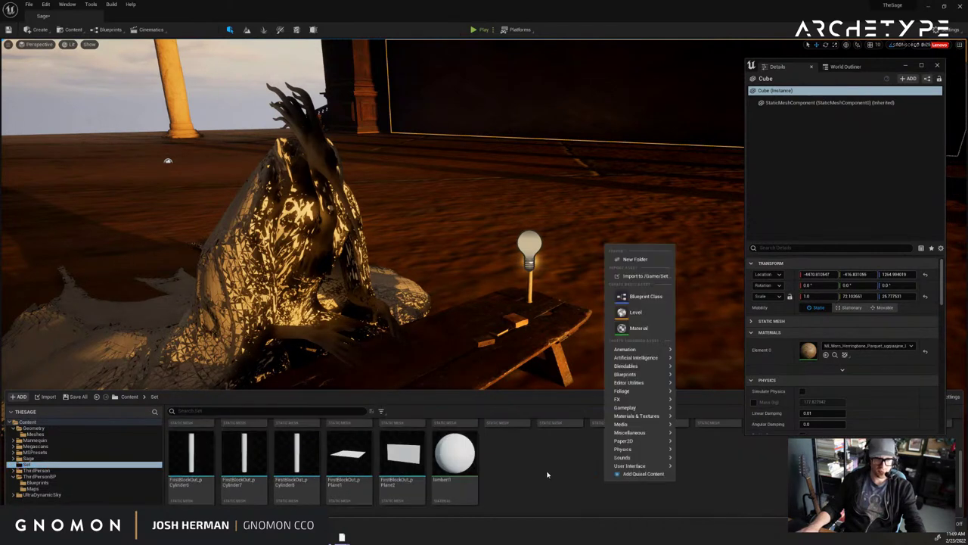
pyautogui.click(637, 328)
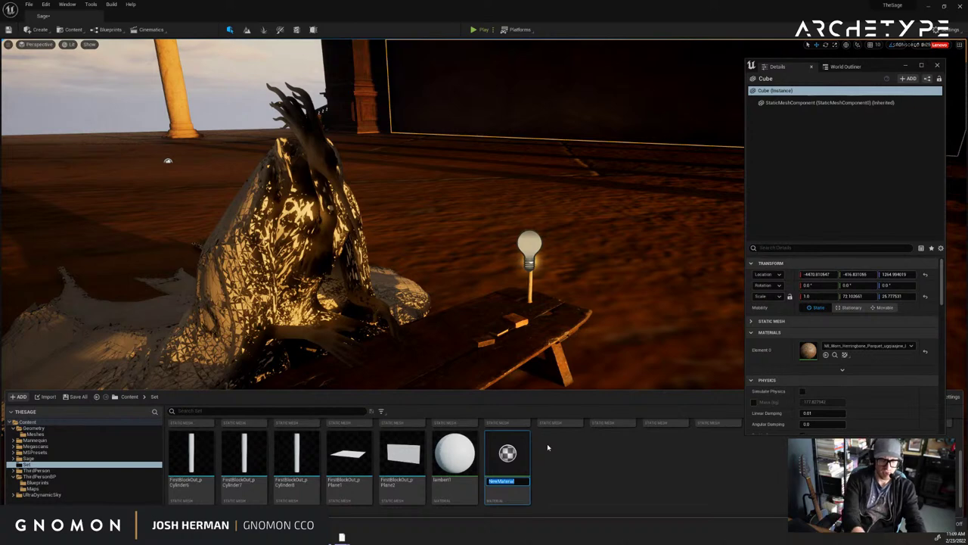
pyautogui.write('Candle')
pyautogui.press('Return')
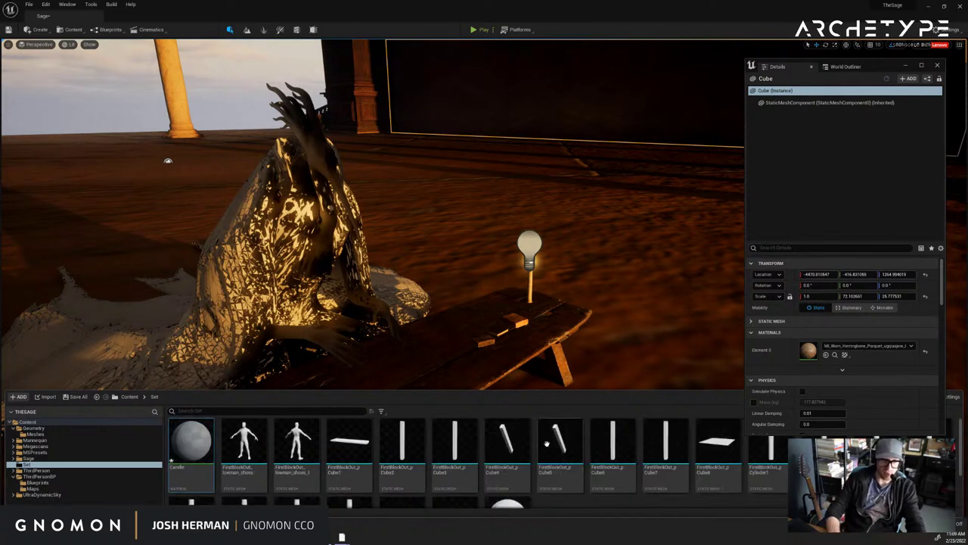
# Open the Candle material, add a three-component color constant and connect it to Emissive Color.
pyautogui.doubleClick(191, 442)
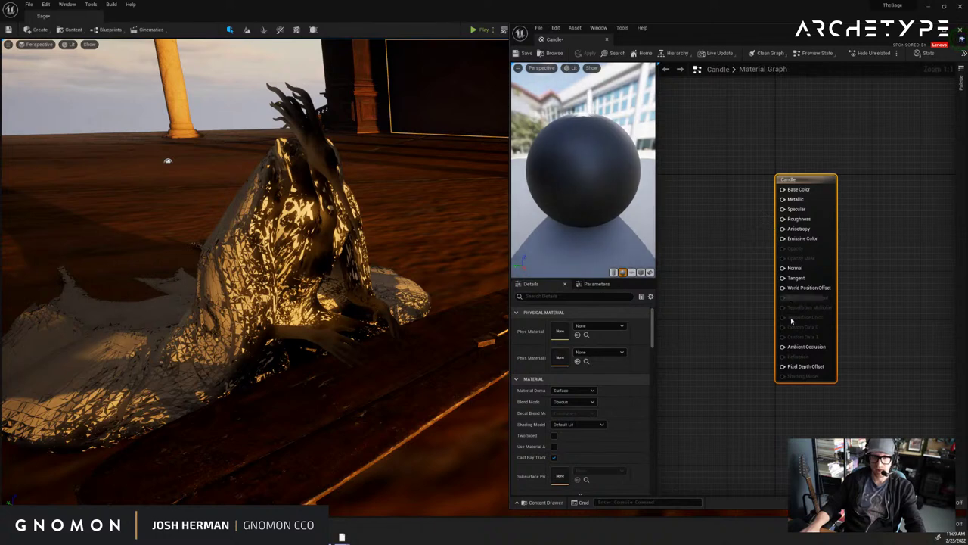
pyautogui.click(695, 233)
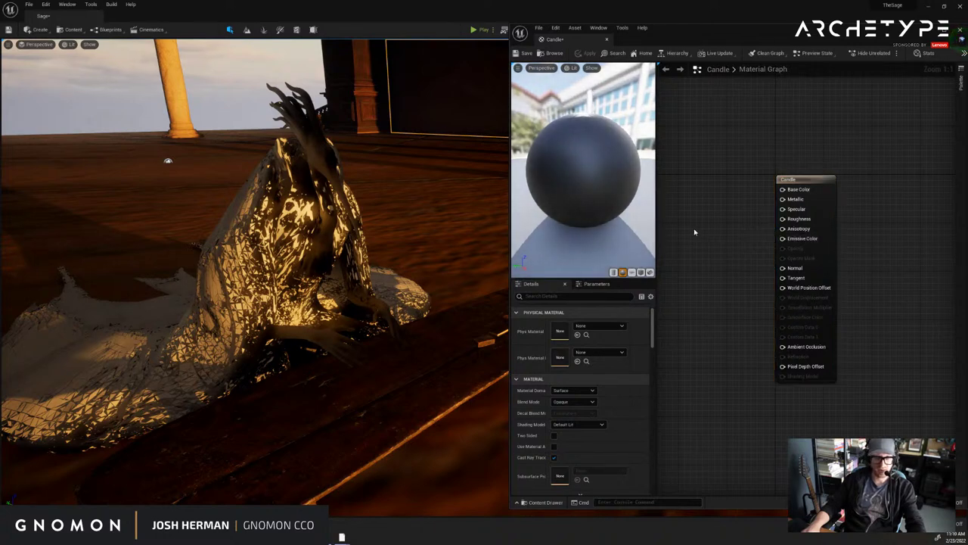
pyautogui.click(695, 228)
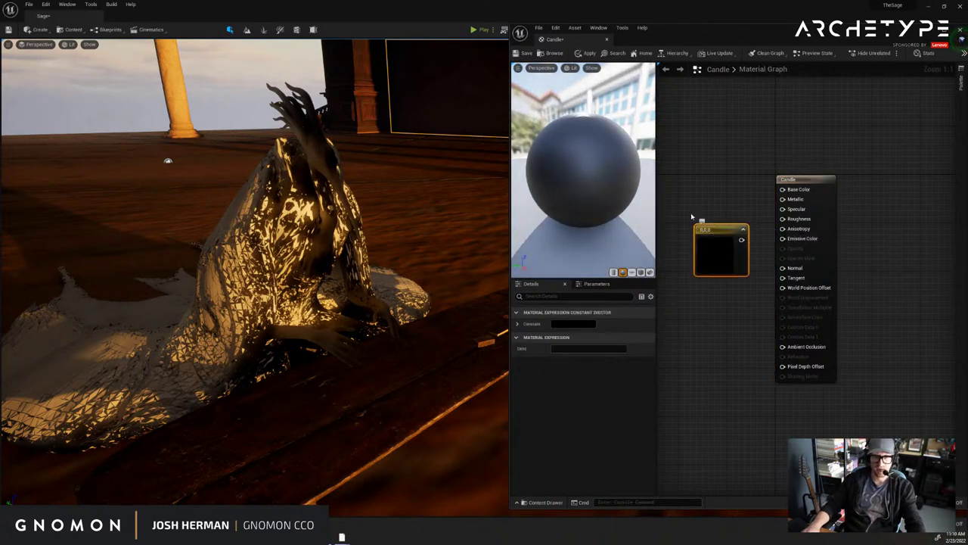
pyautogui.moveTo(713, 226); pyautogui.dragTo(754, 257)
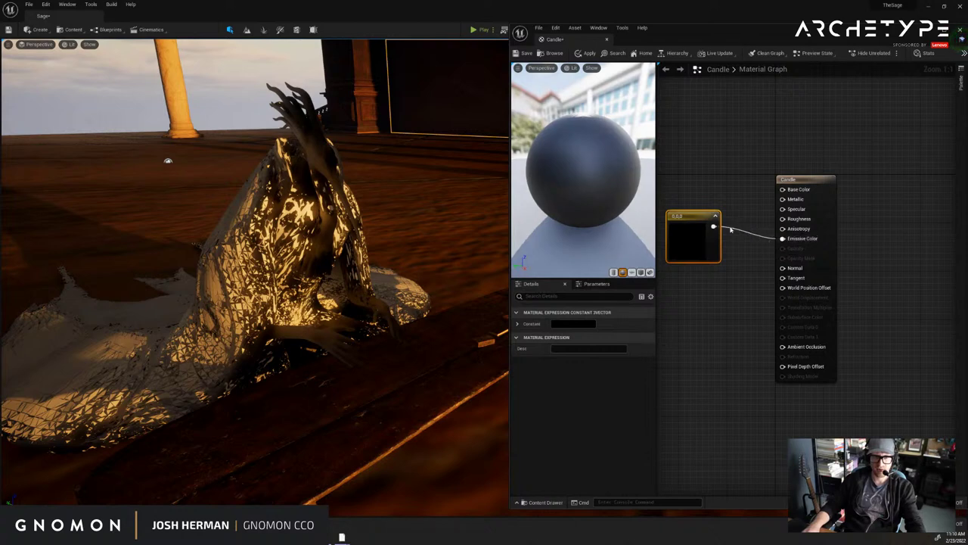
# Convert the color constant to a parameter named Emmisive and space the two material nodes apart.
pyautogui.moveTo(690, 215); pyautogui.dragTo(682, 185)
pyautogui.doubleClick(682, 185)
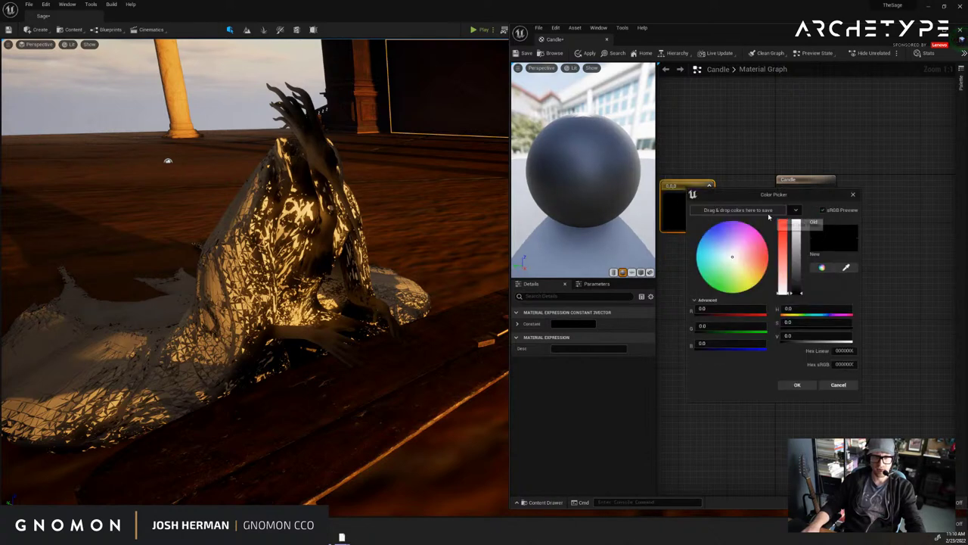
pyautogui.click(853, 194)
pyautogui.rightClick(685, 188)
pyautogui.click(696, 202)
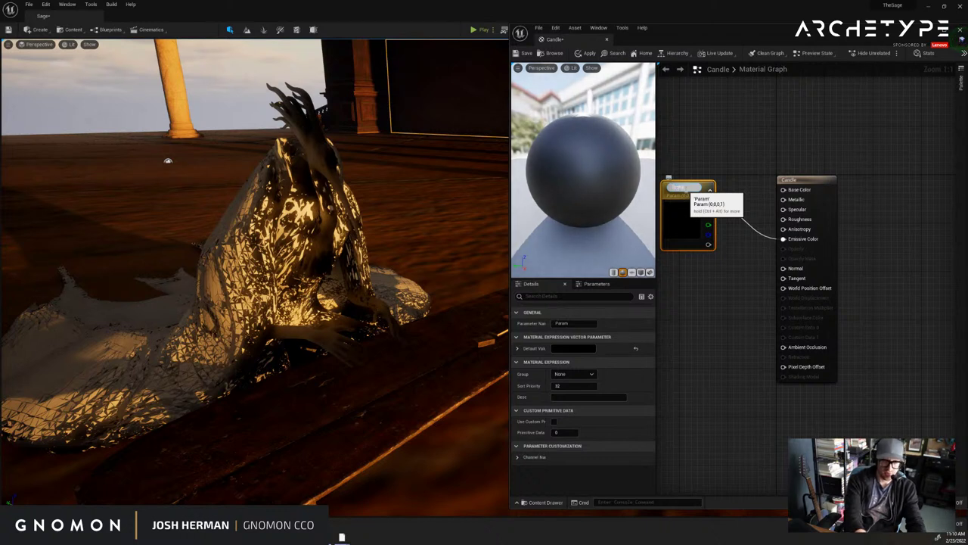
pyautogui.write('Emmisive')
pyautogui.press('Return')
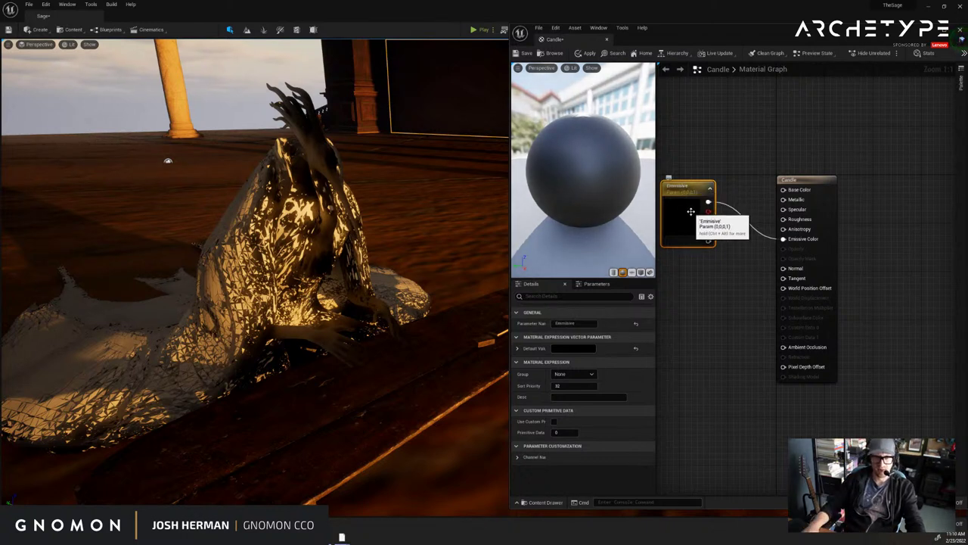
pyautogui.moveTo(694, 189); pyautogui.dragTo(700, 195)
pyautogui.moveTo(797, 181); pyautogui.dragTo(810, 175)
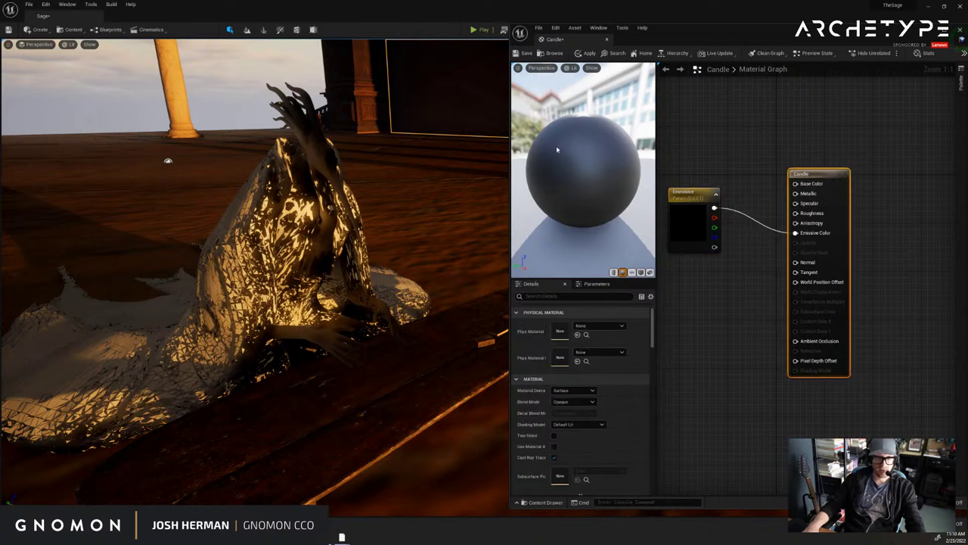
# Add a sphere shape to the level near the candle and point light.
pyautogui.moveTo(473, 309); pyautogui.dragTo(463, 288, button='right')
pyautogui.press('w')
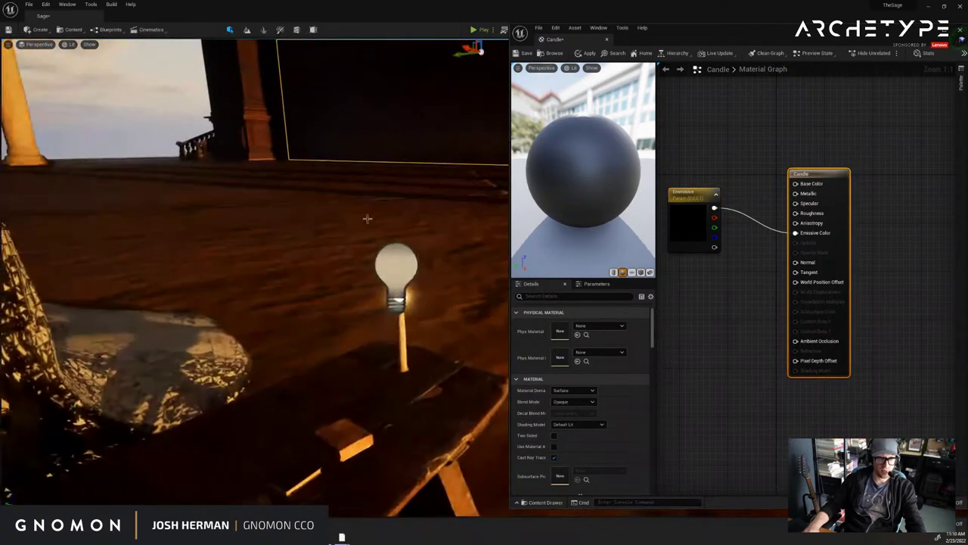
pyautogui.click(34, 30)
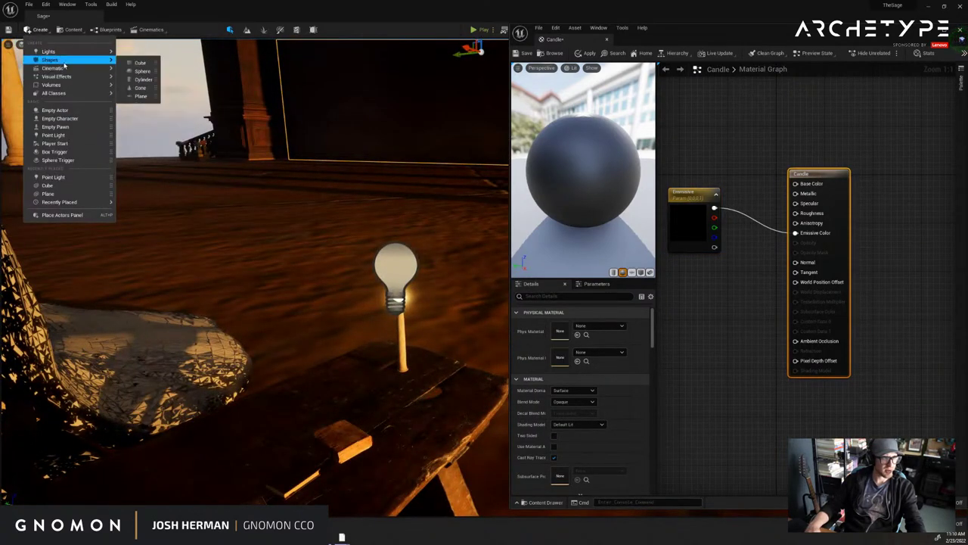
pyautogui.moveTo(63, 87)
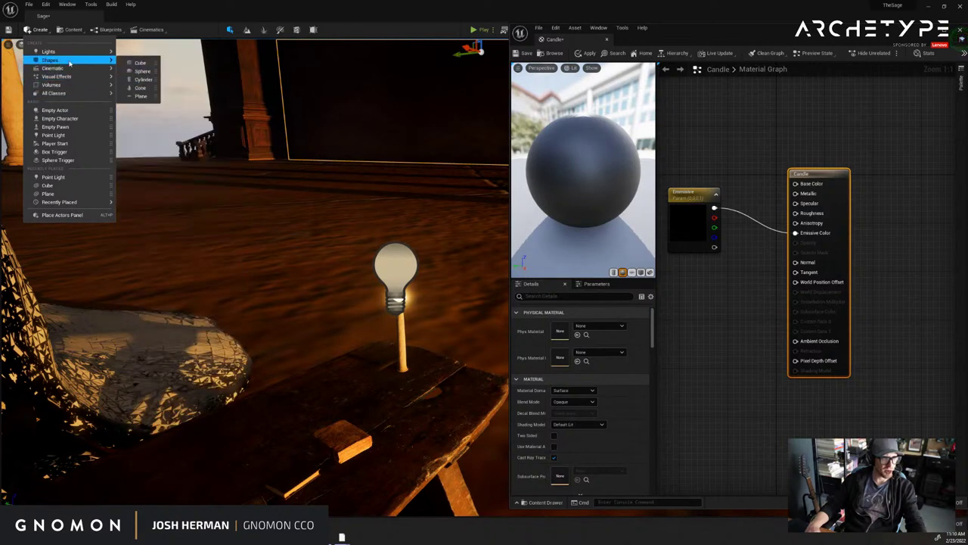
pyautogui.click(140, 73)
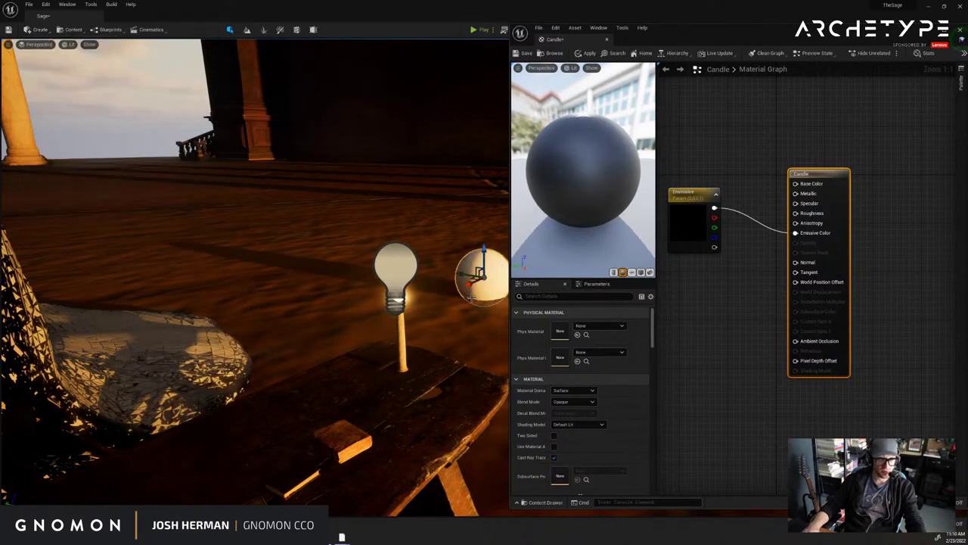
# Apply the Candle material to the new sphere and save the material.
pyautogui.moveTo(471, 298); pyautogui.dragTo(476, 292, button='right')
pyautogui.hotkey('ctrl', 'space')
pyautogui.moveTo(207, 438); pyautogui.dragTo(403, 308)
pyautogui.moveTo(421, 323); pyautogui.dragTo(421, 323, button='right')
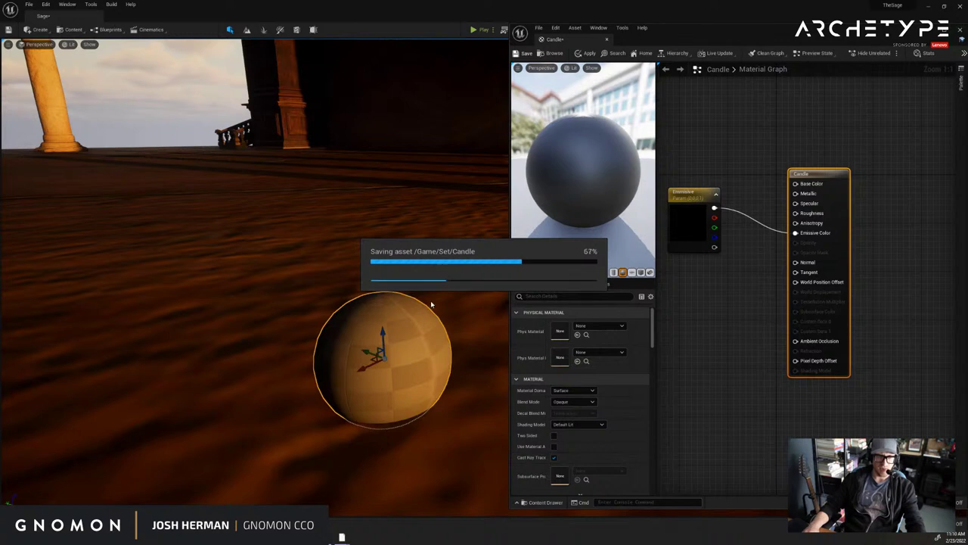
pyautogui.hotkey('ctrl', 'space')
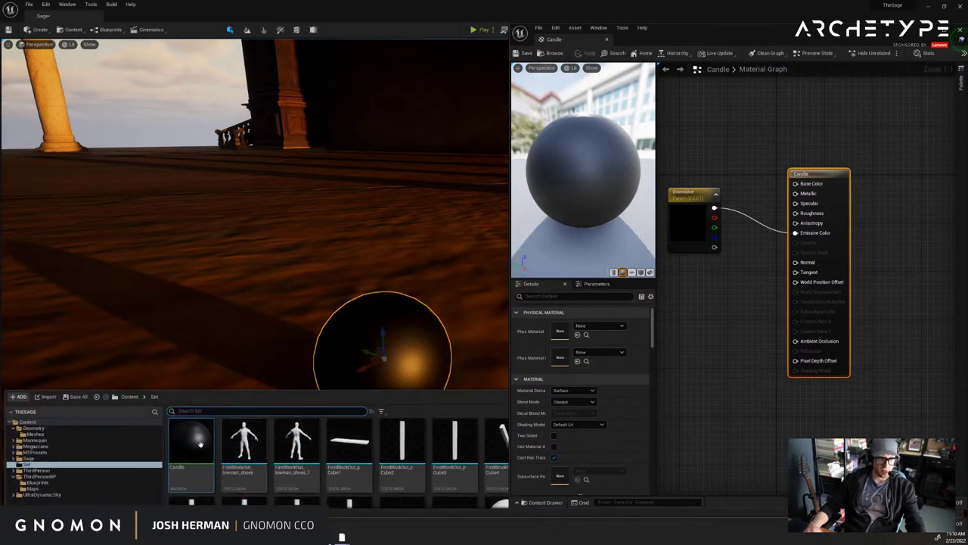
# Create a material instance of the Candle material, open it and expand its Lightmass settings.
pyautogui.rightClick(212, 441)
pyautogui.click(250, 278)
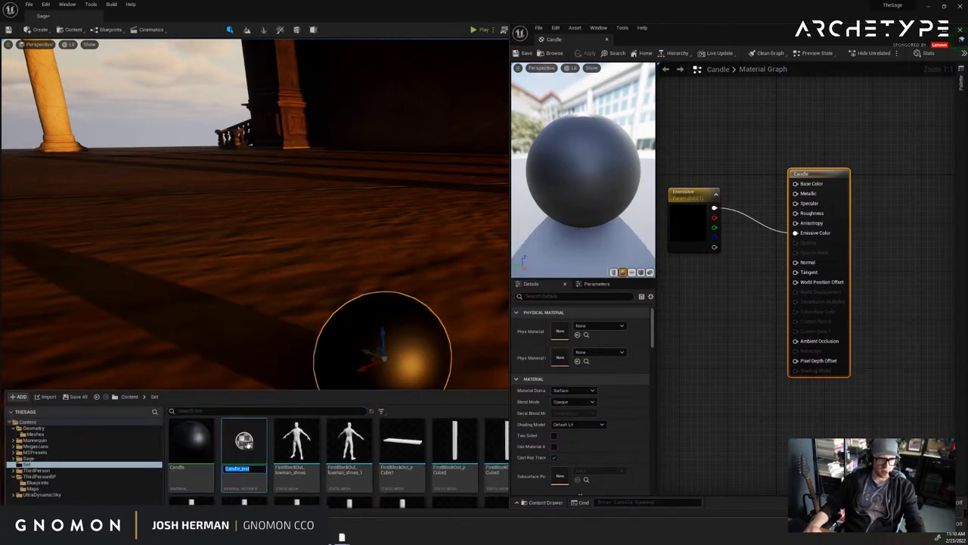
pyautogui.press('Return')
pyautogui.doubleClick(243, 442)
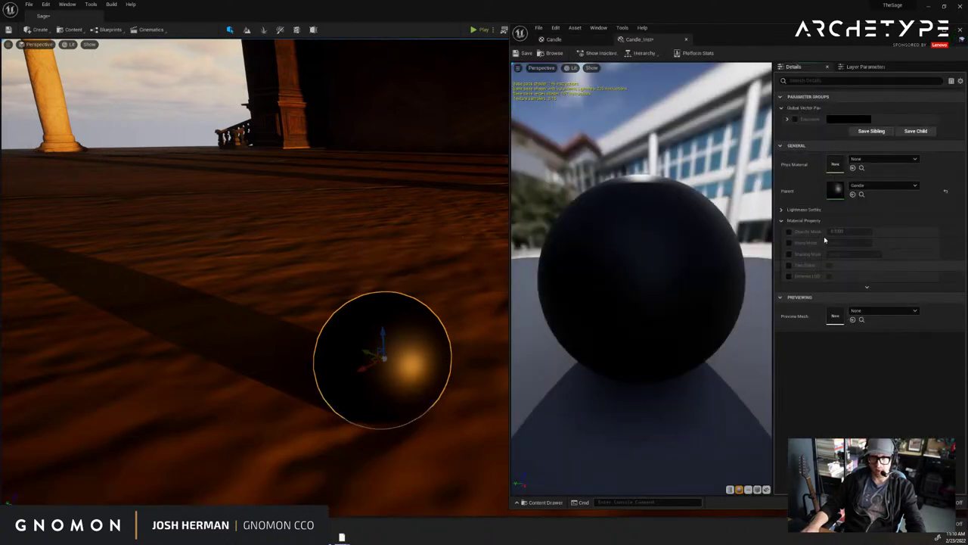
pyautogui.click(782, 210)
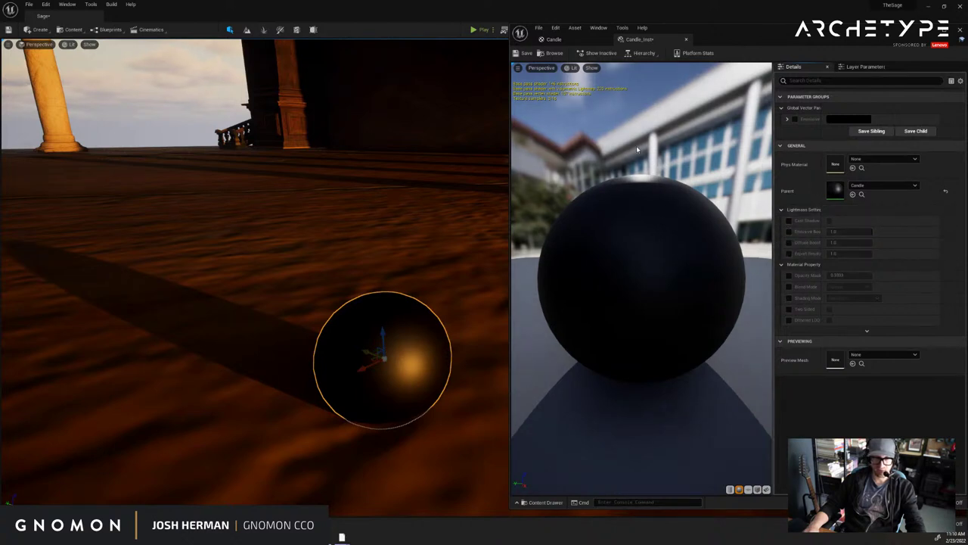
# Return to the Candle material graph and reposition the Emmisive parameter node.
pyautogui.click(554, 39)
pyautogui.click(702, 206)
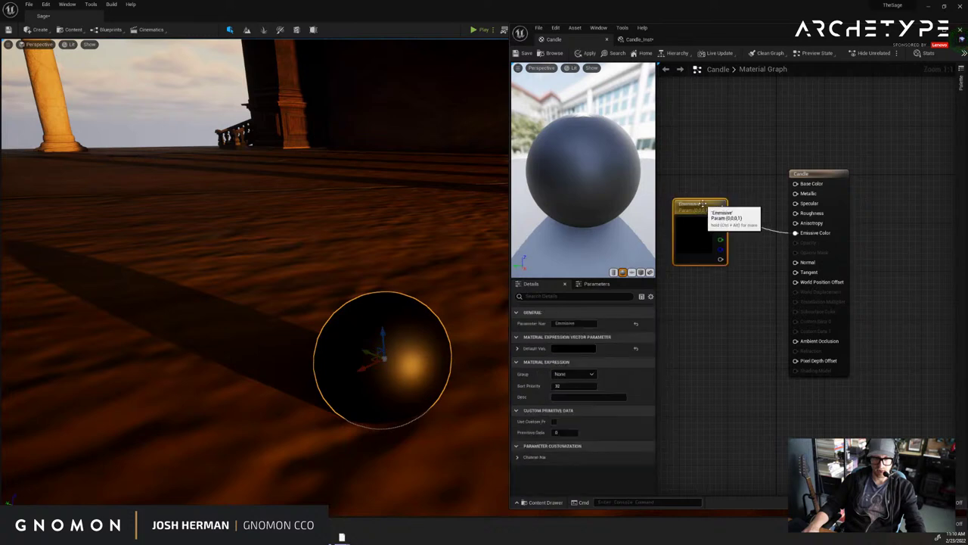
pyautogui.moveTo(698, 205); pyautogui.dragTo(691, 229)
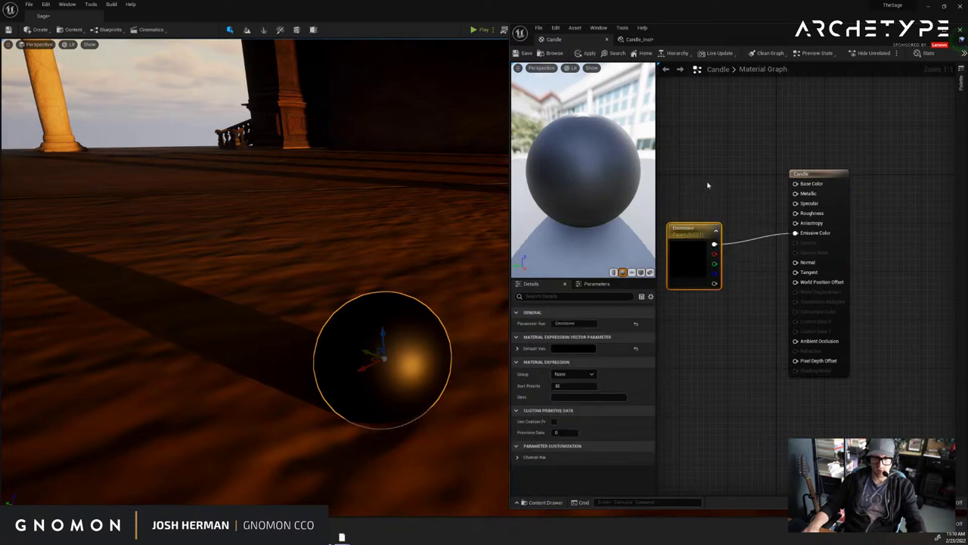
pyautogui.hotkey('ctrl', 'v')
pyautogui.moveTo(727, 193); pyautogui.dragTo(741, 154)
pyautogui.click(716, 158)
pyautogui.press('Delete')
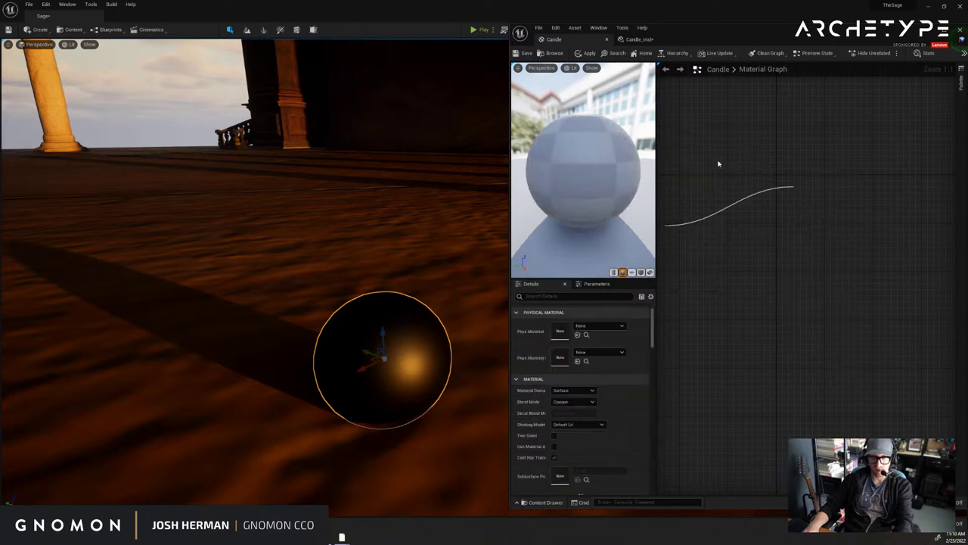
# Also connect the Emmisive parameter to Base Color and set its colour to light orange, hue about 23 and value 1.0.
pyautogui.moveTo(694, 228); pyautogui.dragTo(798, 185)
pyautogui.doubleClick(687, 193)
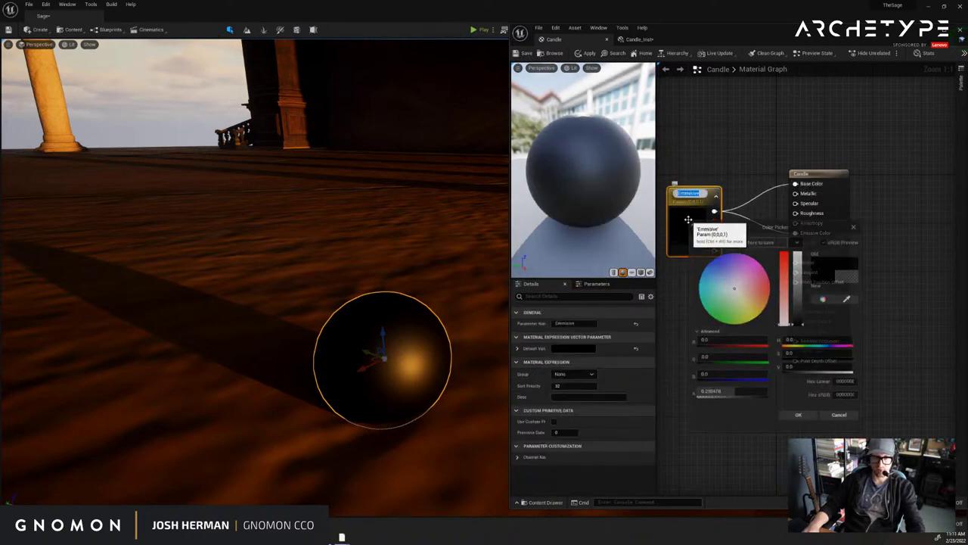
pyautogui.moveTo(786, 314); pyautogui.dragTo(787, 265)
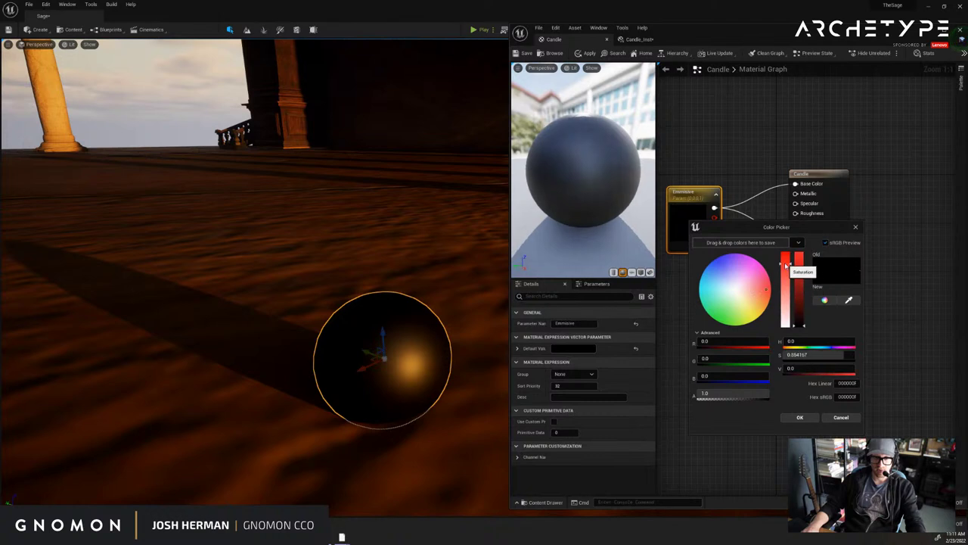
pyautogui.click(800, 270)
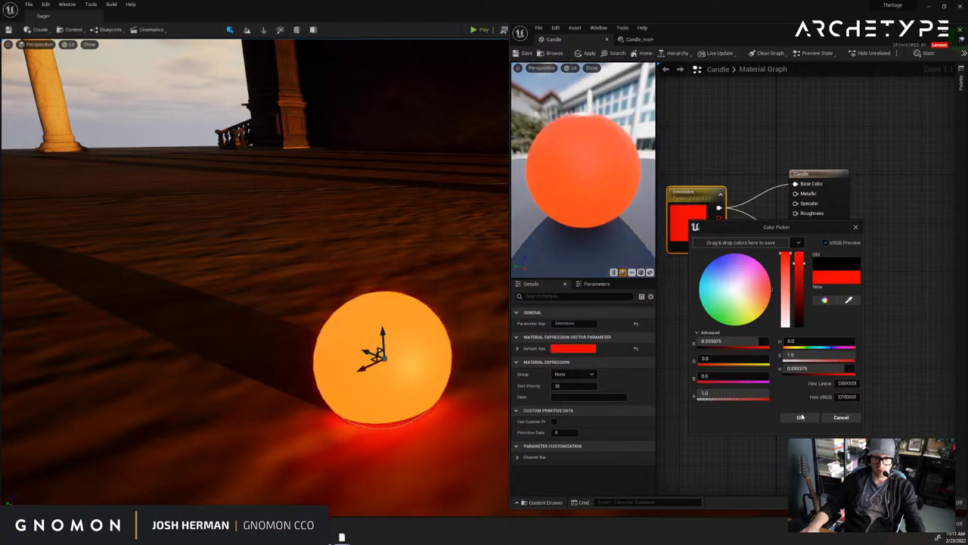
pyautogui.moveTo(799, 265); pyautogui.dragTo(799, 244)
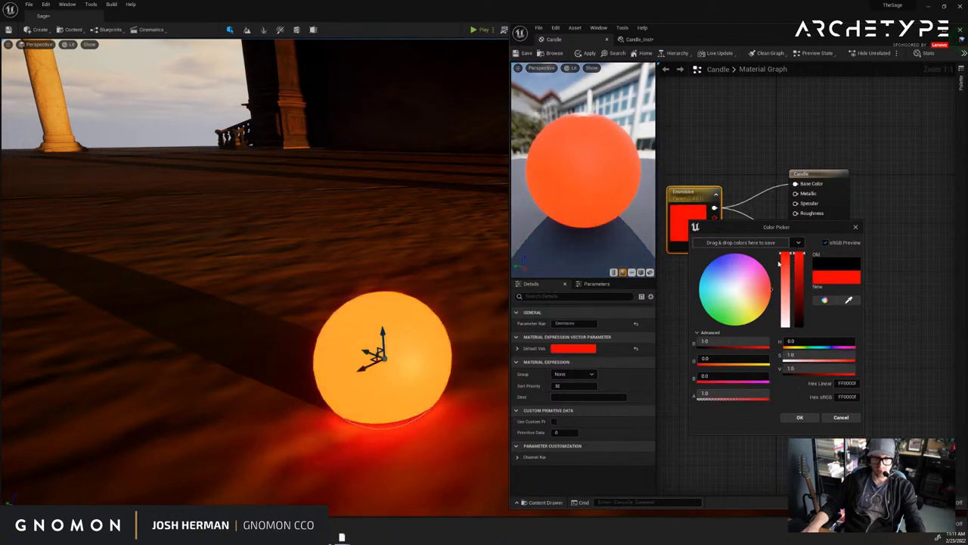
pyautogui.click(752, 289)
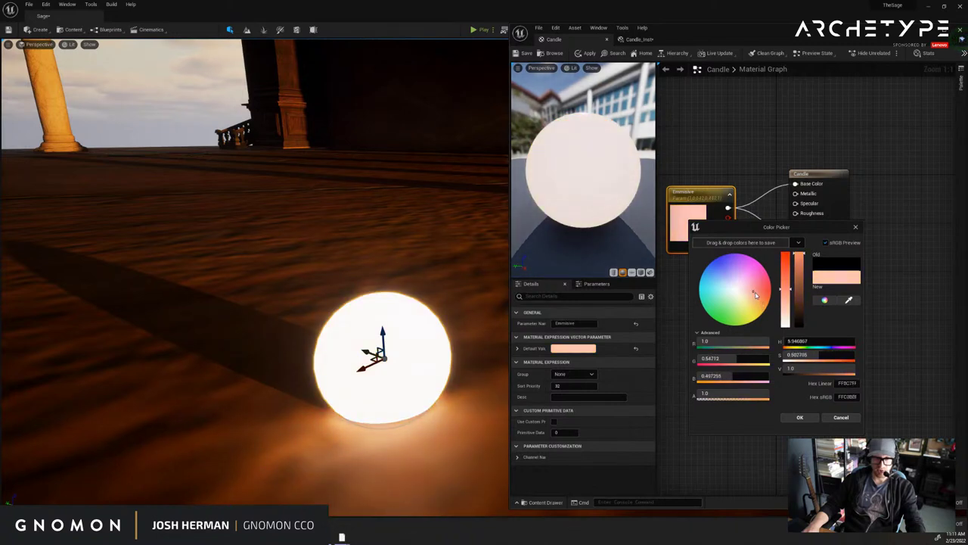
pyautogui.moveTo(752, 295); pyautogui.dragTo(760, 300)
pyautogui.moveTo(319, 364); pyautogui.dragTo(489, 376, button='right')
pyautogui.press('s')
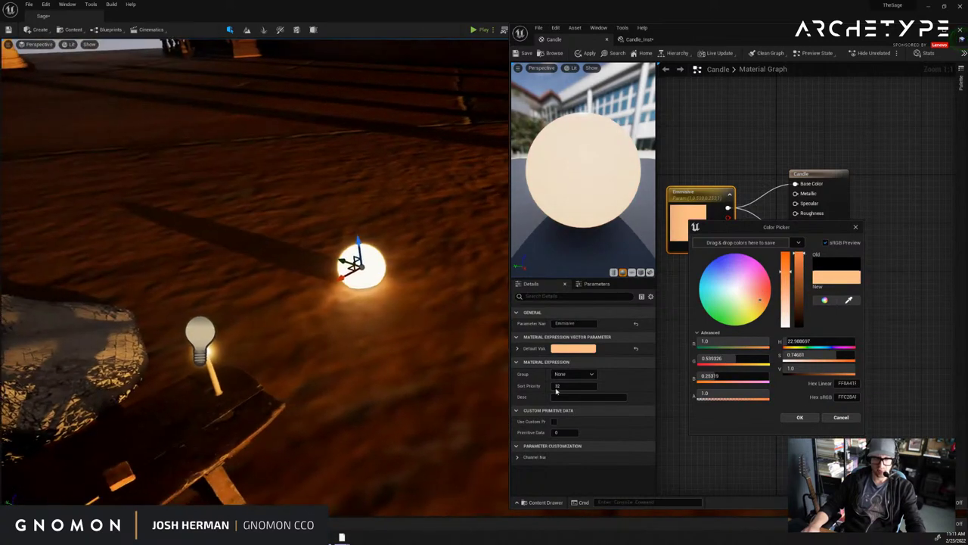
pyautogui.click(800, 417)
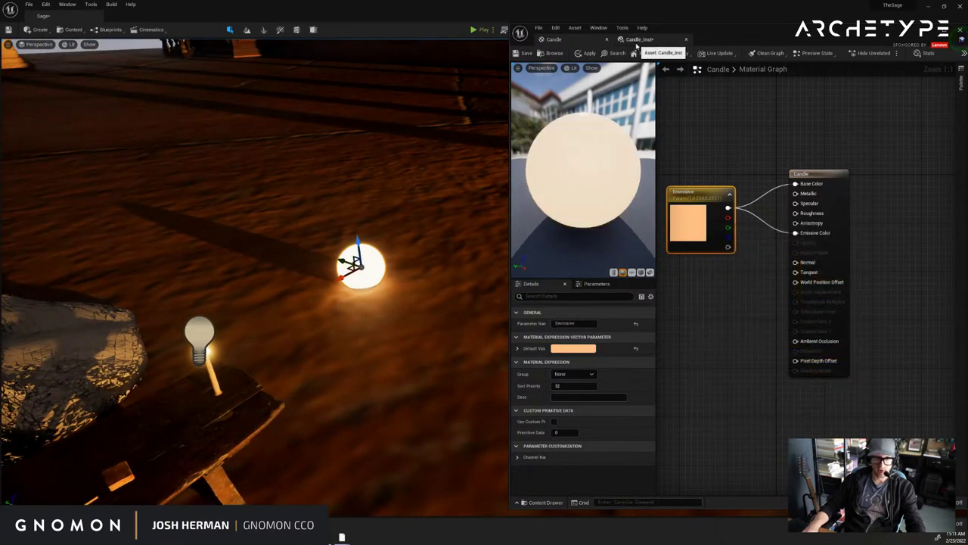
# Switch to the Candle_Inst material instance and delete the point light above the candle in the level.
pyautogui.click(637, 40)
pyautogui.moveTo(392, 316); pyautogui.dragTo(374, 316, button='right')
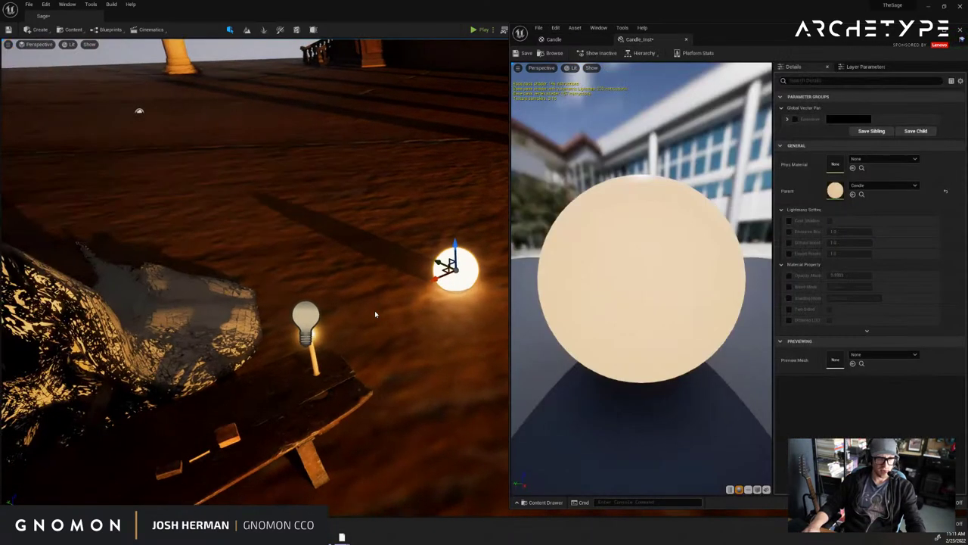
pyautogui.click(306, 320)
pyautogui.press('Delete')
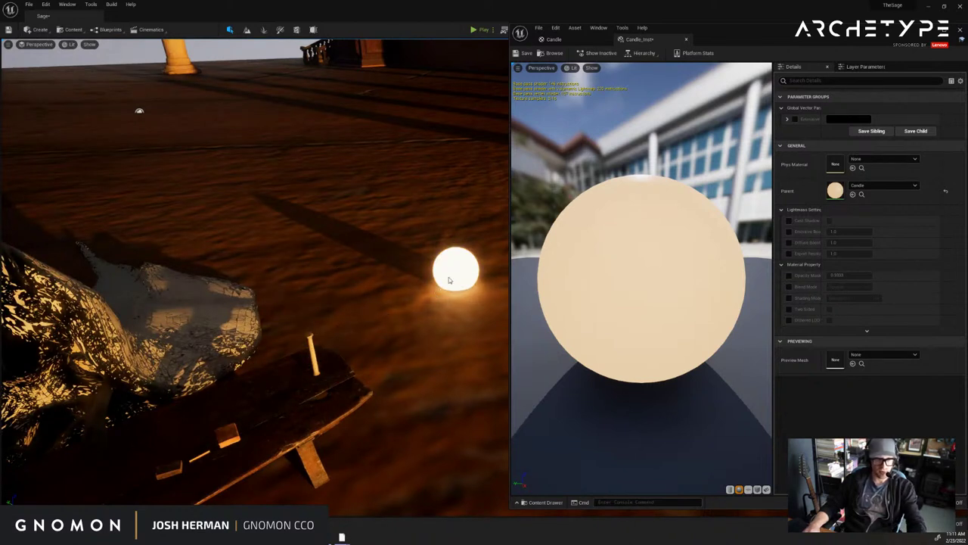
# Move the glowing sphere onto the candle top and scale it into a narrow, upright flame shape.
pyautogui.moveTo(431, 284); pyautogui.dragTo(307, 300)
pyautogui.press('f')
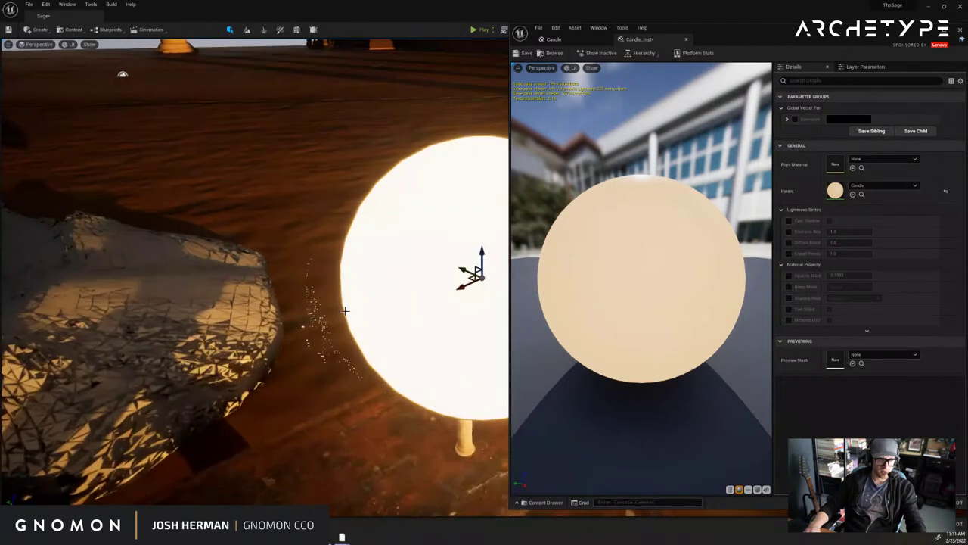
pyautogui.moveTo(430, 301); pyautogui.dragTo(459, 281, button='right')
pyautogui.moveTo(431, 300); pyautogui.dragTo(383, 300)
pyautogui.press('r')
pyautogui.moveTo(384, 235); pyautogui.dragTo(376, 198)
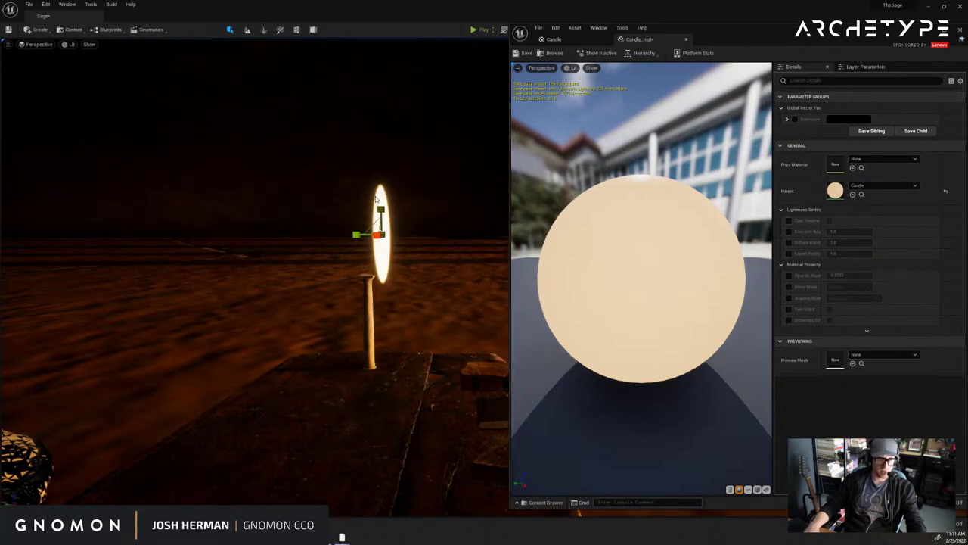
pyautogui.moveTo(365, 235); pyautogui.dragTo(349, 234)
pyautogui.press('f')
pyautogui.scroll(2, 426, 263)
pyautogui.moveTo(426, 263); pyautogui.dragTo(379, 251, button='right')
# Keep the material editors open and save the candle materials and the level.
pyautogui.click(960, 33)
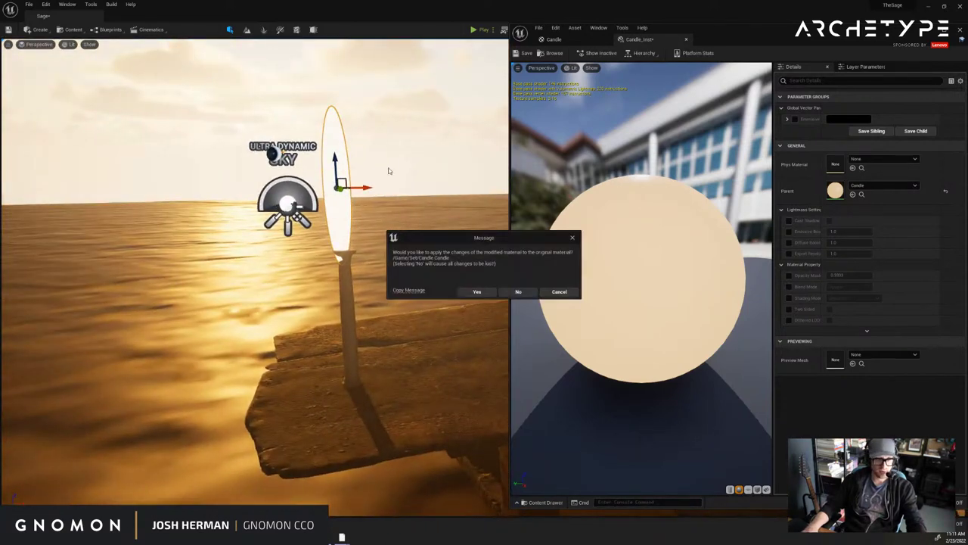
pyautogui.click(555, 293)
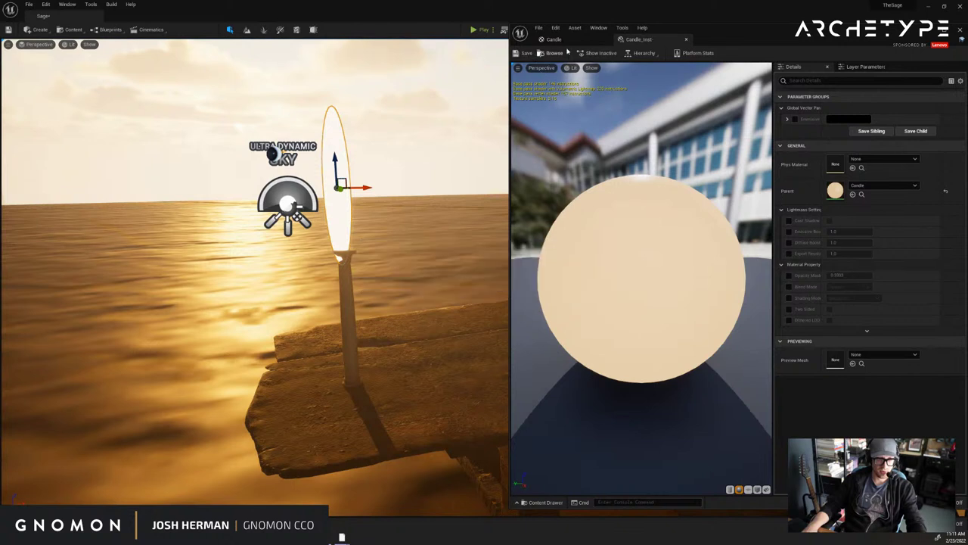
pyautogui.click(554, 39)
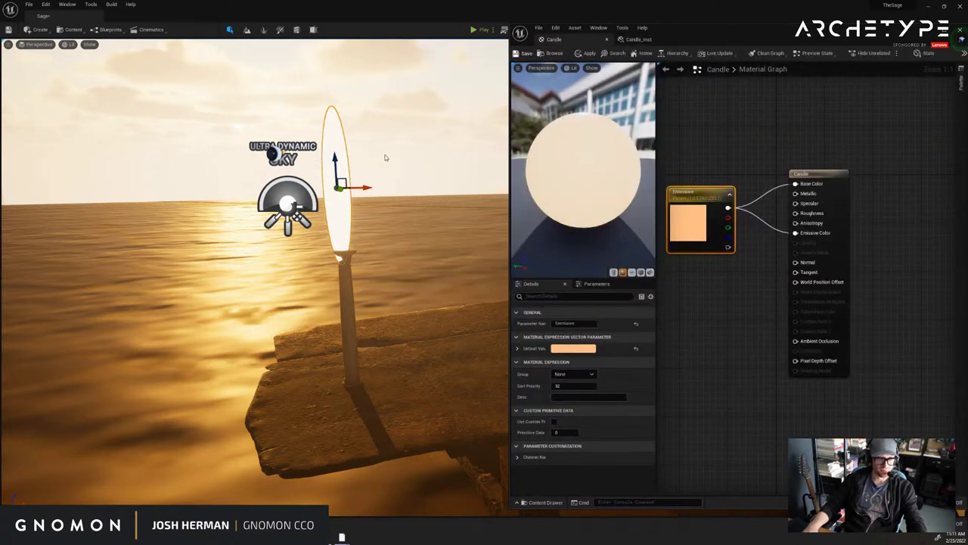
pyautogui.click(29, 5)
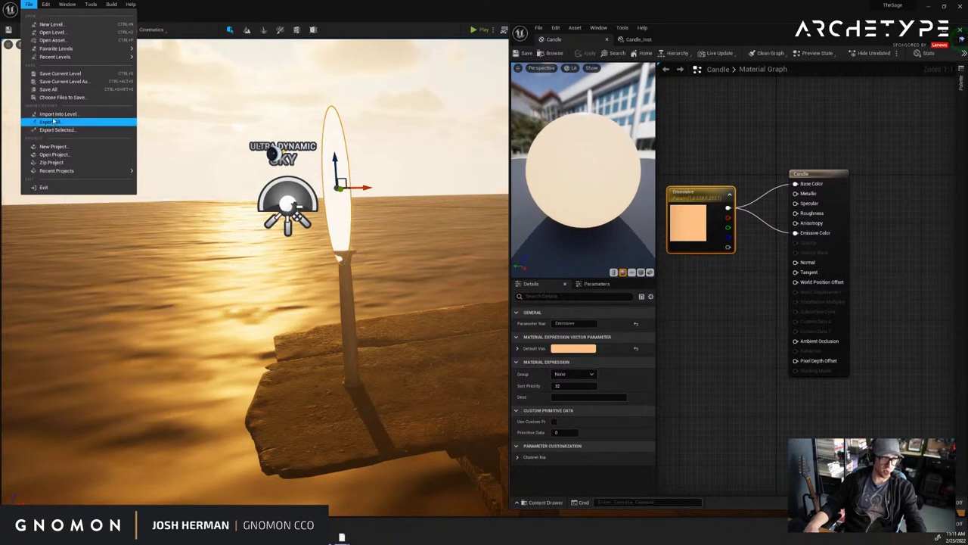
pyautogui.click(57, 90)
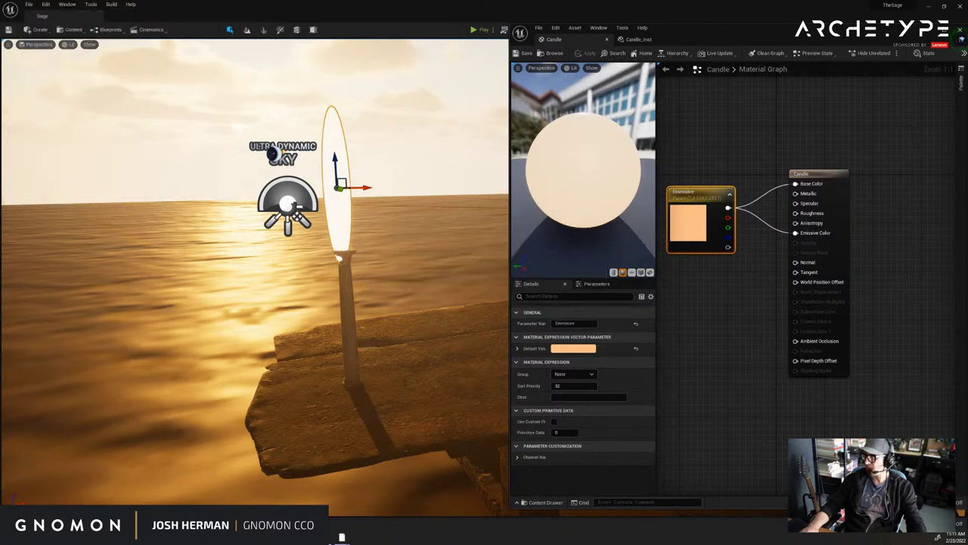
# Slim the flame sphere to a scale of about 0.03 × 0.03 × 0.30 and lower it onto the candle's top.
pyautogui.moveTo(472, 278)
pyautogui.mouseDown(button='right')
pyautogui.moveTo(479, 283)
pyautogui.moveTo(471, 271)
pyautogui.moveTo(484, 265)
pyautogui.mouseUp(button='right')
pyautogui.moveTo(392, 147); pyautogui.dragTo(378, 177)
pyautogui.hotkey('ctrl', 'z')
pyautogui.moveTo(332, 179); pyautogui.dragTo(387, 167, button='right')
pyautogui.moveTo(290, 96); pyautogui.dragTo(287, 101)
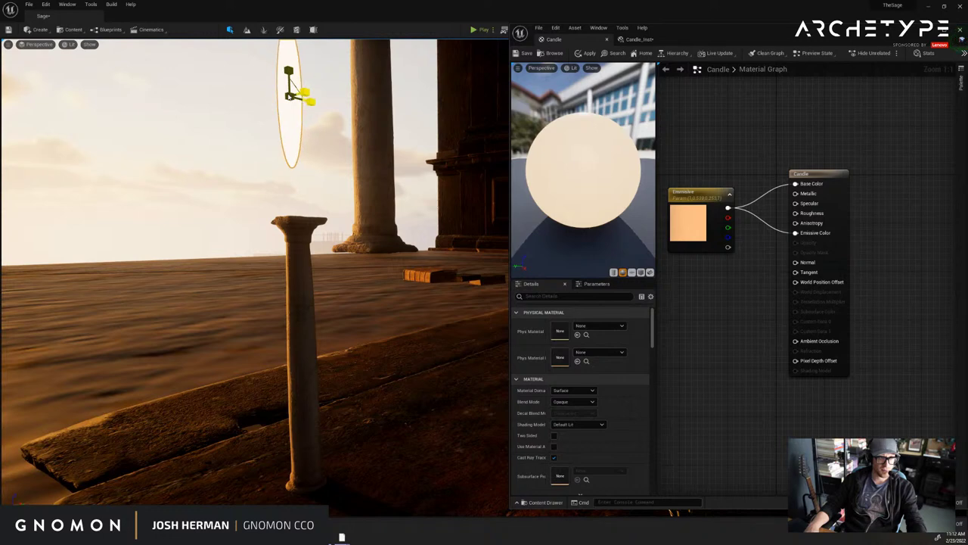
pyautogui.press('w')
pyautogui.moveTo(289, 75); pyautogui.dragTo(356, 206)
pyautogui.moveTo(356, 206); pyautogui.dragTo(571, 63, button='right')
# Close the material editor window without applying the pending Candle material changes.
pyautogui.click(303, 184)
pyautogui.click(960, 30)
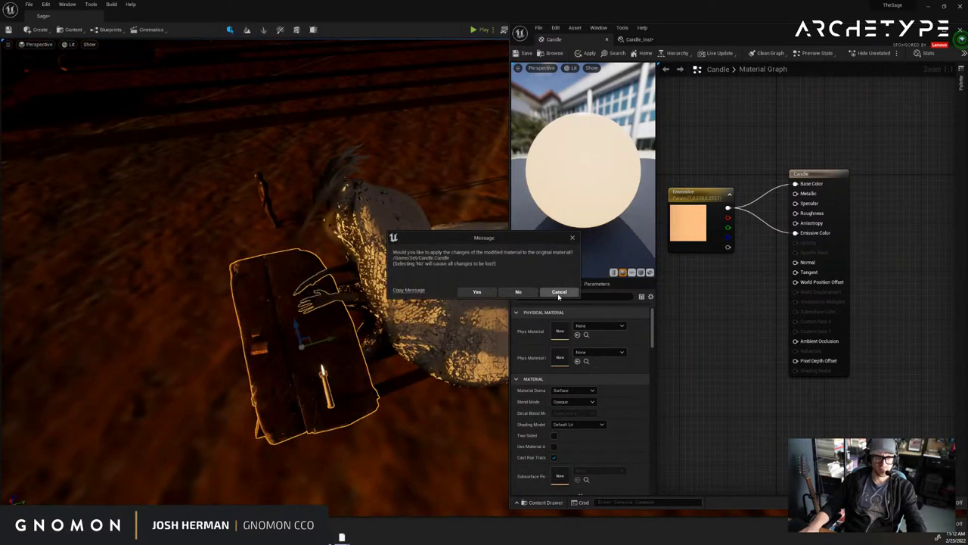
pyautogui.click(518, 292)
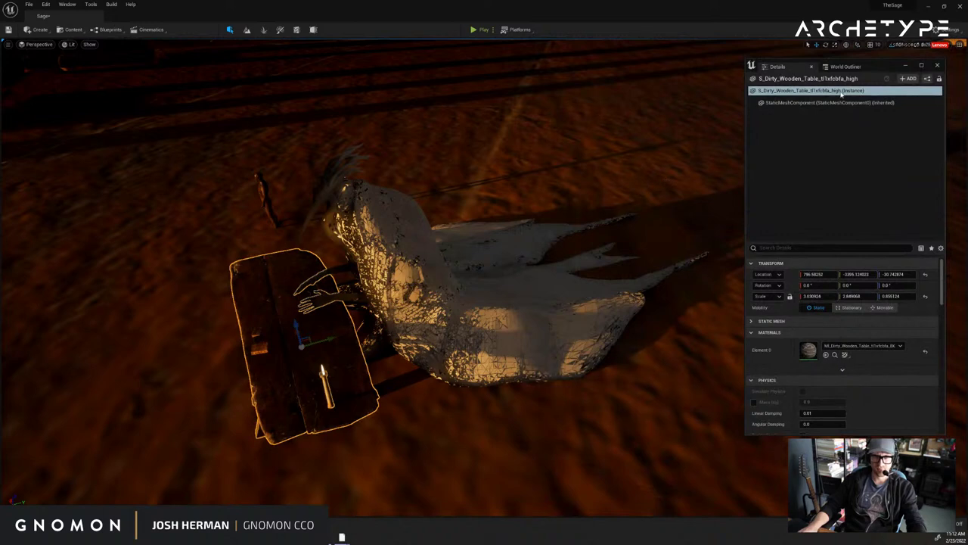
# Select the Ultra_Dynamic_Sky actor and set its Time Of Day to about 2323 for a night sky.
pyautogui.click(654, 183)
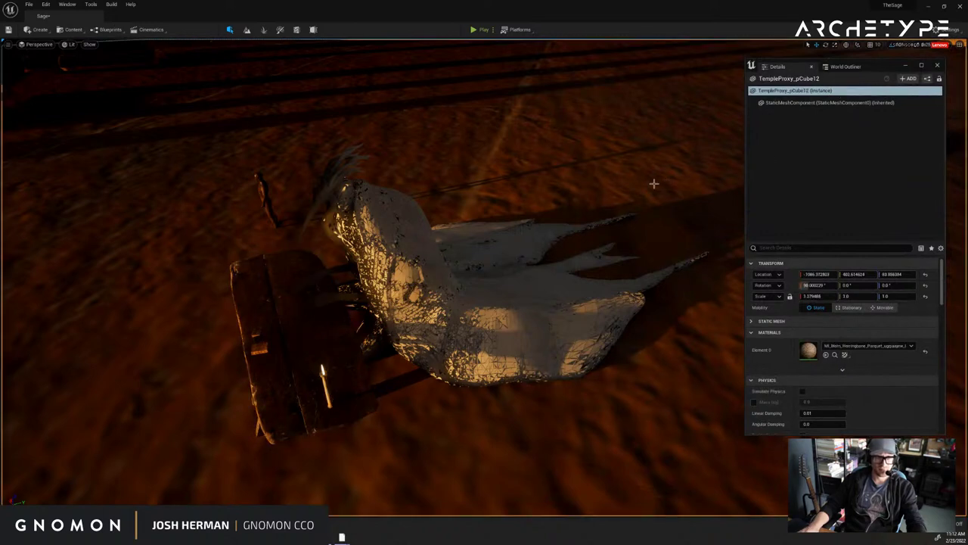
pyautogui.click(846, 66)
pyautogui.scroll(-5, 858, 297)
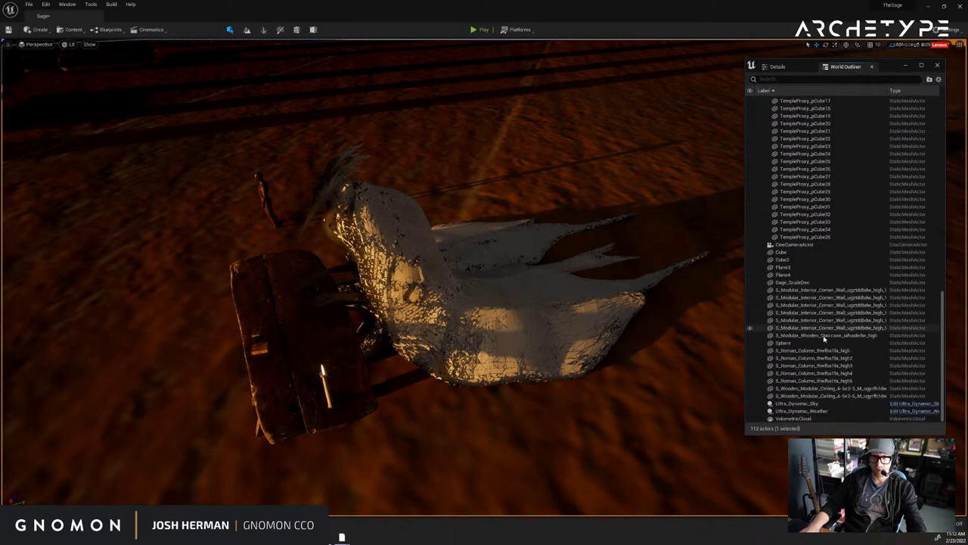
pyautogui.click(806, 403)
pyautogui.click(779, 67)
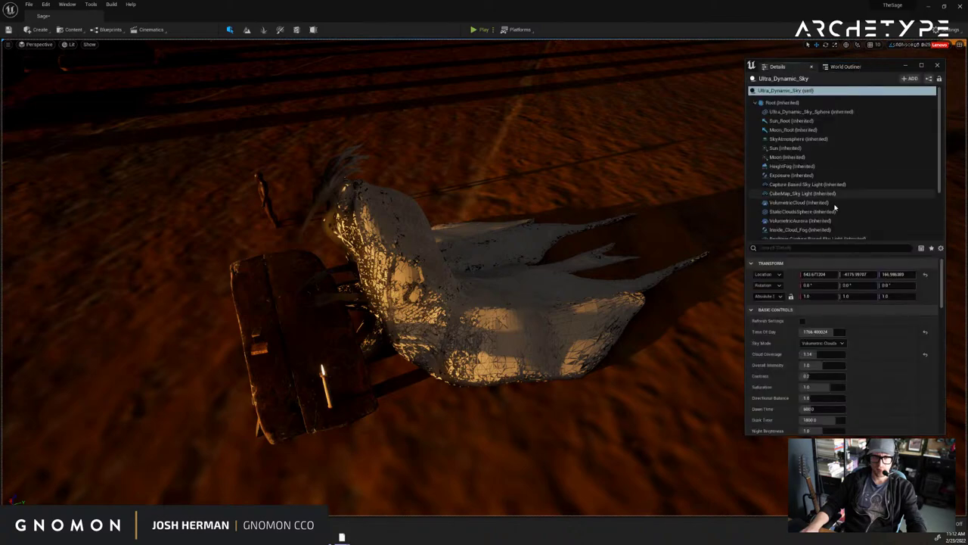
pyautogui.moveTo(836, 332); pyautogui.dragTo(832, 332)
pyautogui.keyDown('alt'); pyautogui.moveTo(563, 282); pyautogui.dragTo(549, 268); pyautogui.keyUp('alt')
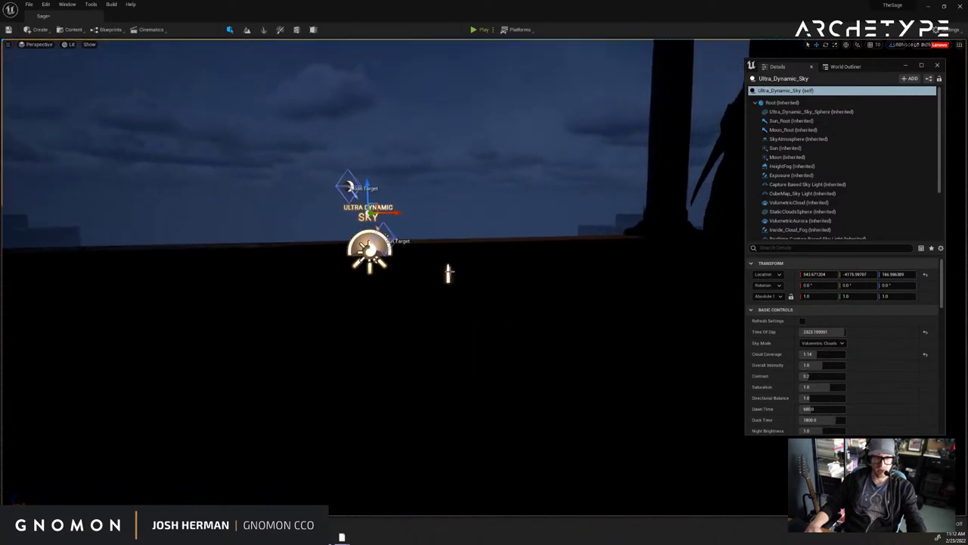
# Apply the Candle_Inst material instance to the flame sphere on the candle.
pyautogui.click(450, 271)
pyautogui.moveTo(508, 250); pyautogui.dragTo(553, 249, button='right')
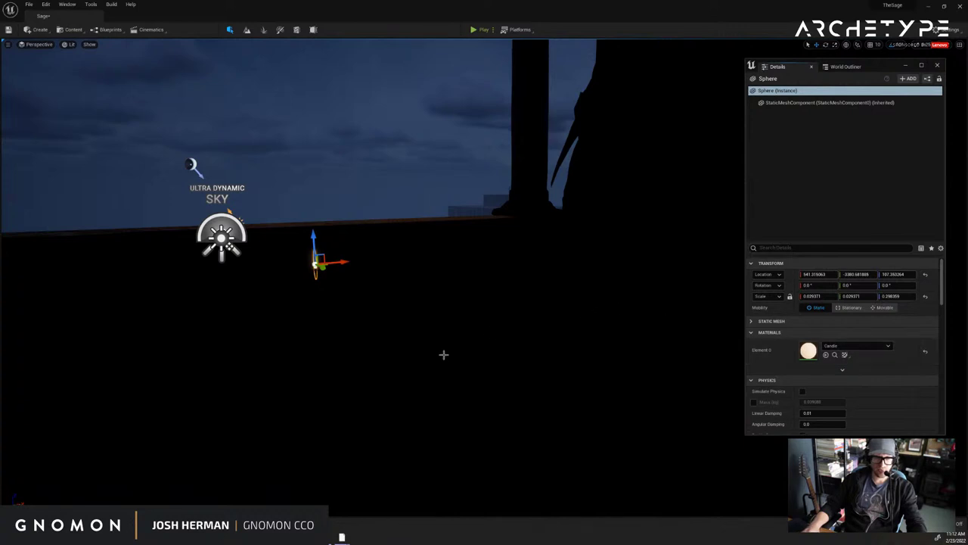
pyautogui.hotkey('ctrl', 'space')
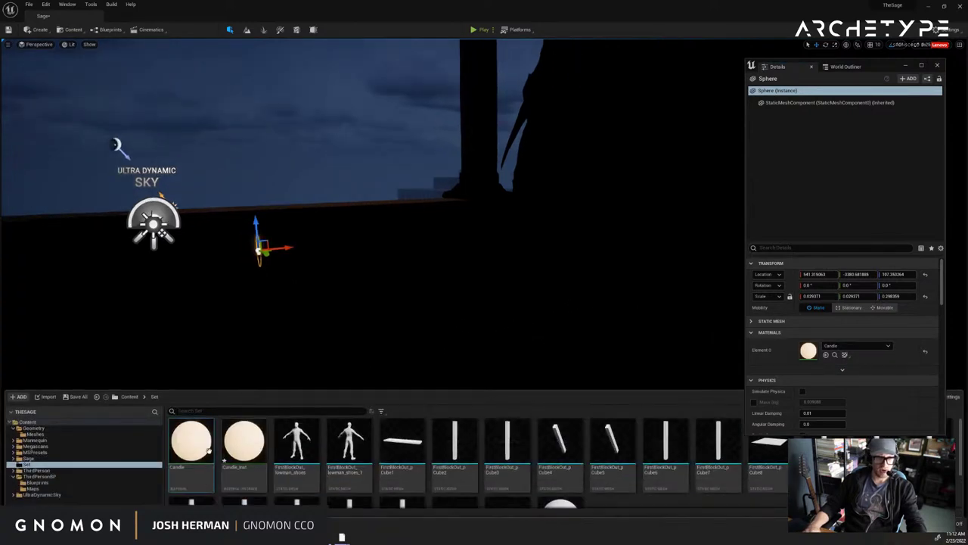
pyautogui.moveTo(245, 443); pyautogui.dragTo(259, 243)
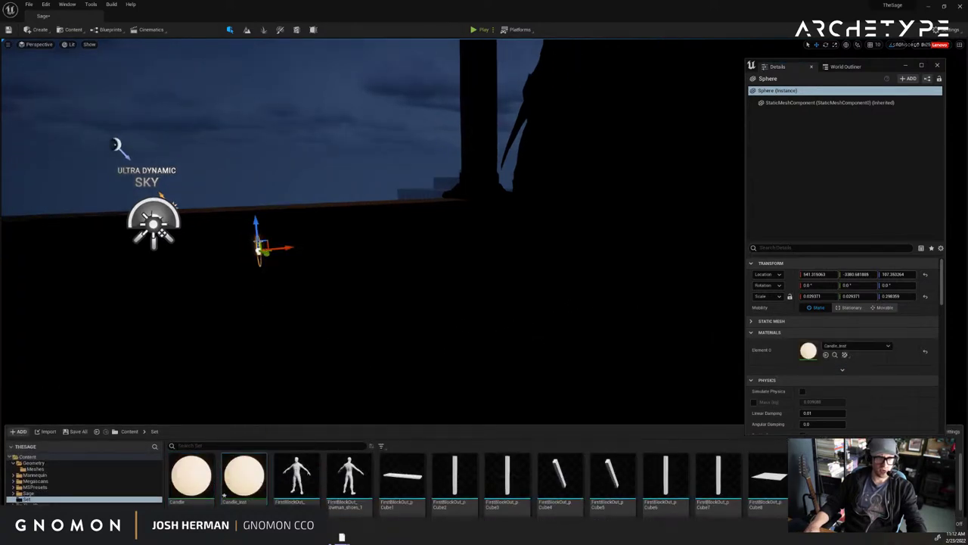
pyautogui.moveTo(300, 239); pyautogui.dragTo(306, 240, button='right')
pyautogui.scroll(2, 307, 239)
# Reapply Candle_Inst to the flame, open the material instance and reposition its editor window beside the candle.
pyautogui.click(331, 167)
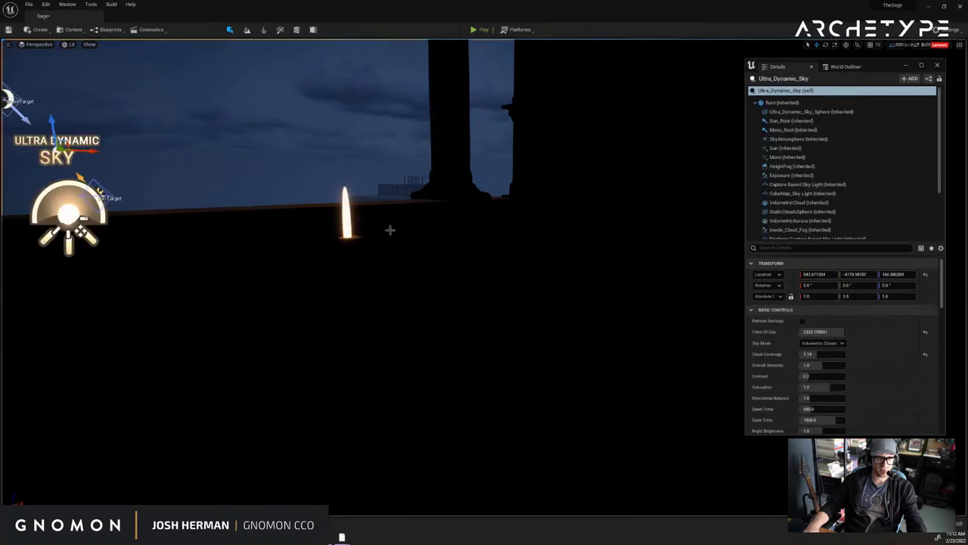
pyautogui.hotkey('ctrl', 'space')
pyautogui.moveTo(258, 428); pyautogui.dragTo(345, 212)
pyautogui.hotkey('ctrl', 'space')
pyautogui.doubleClick(249, 435)
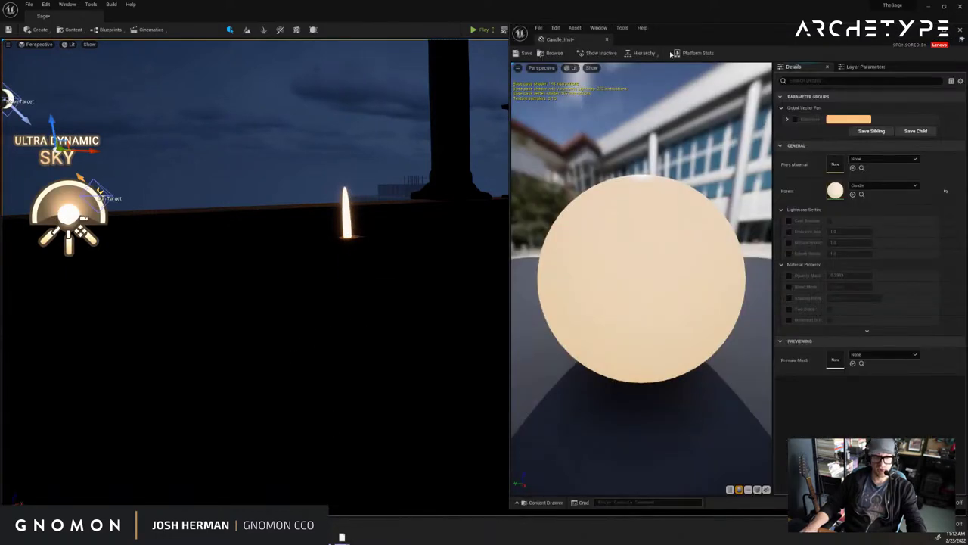
pyautogui.moveTo(678, 38); pyautogui.dragTo(651, 69)
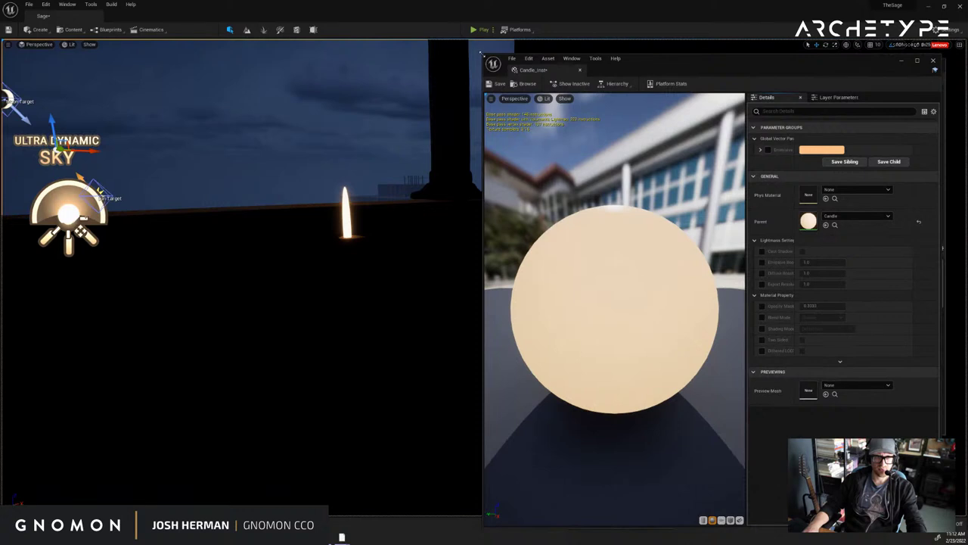
# Shrink and move the Candle_Inst editor window, and override its Emissive Boost with a value of 100.
pyautogui.moveTo(482, 55); pyautogui.dragTo(645, 219)
pyautogui.moveTo(825, 226); pyautogui.dragTo(760, 97)
pyautogui.scroll(-2, 807, 313)
pyautogui.scroll(2, 805, 313)
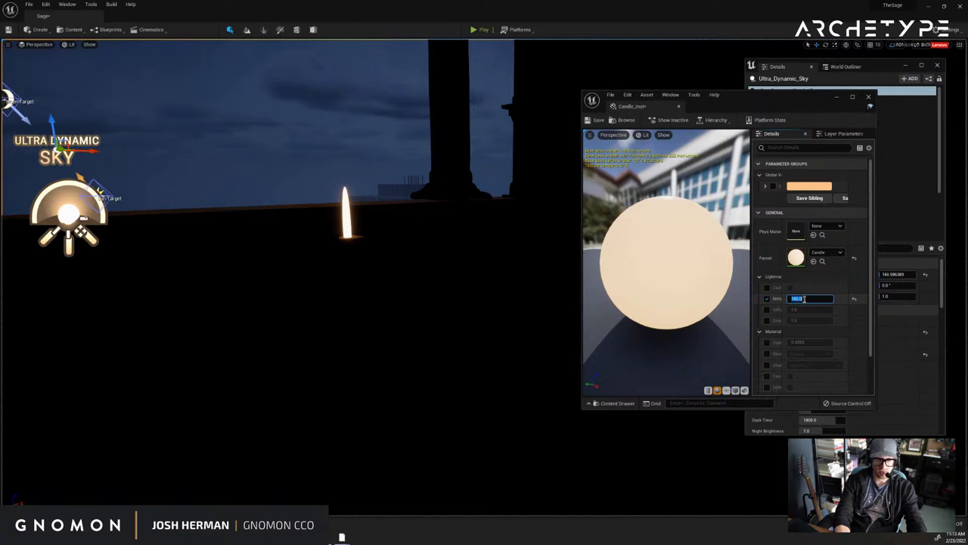
# Try scaling the candle's flame sphere up into a large ball to test its light, and undo the scaling.
pyautogui.keyDown('alt'); pyautogui.moveTo(413, 216); pyautogui.dragTo(454, 240); pyautogui.keyUp('alt')
pyautogui.click(330, 350)
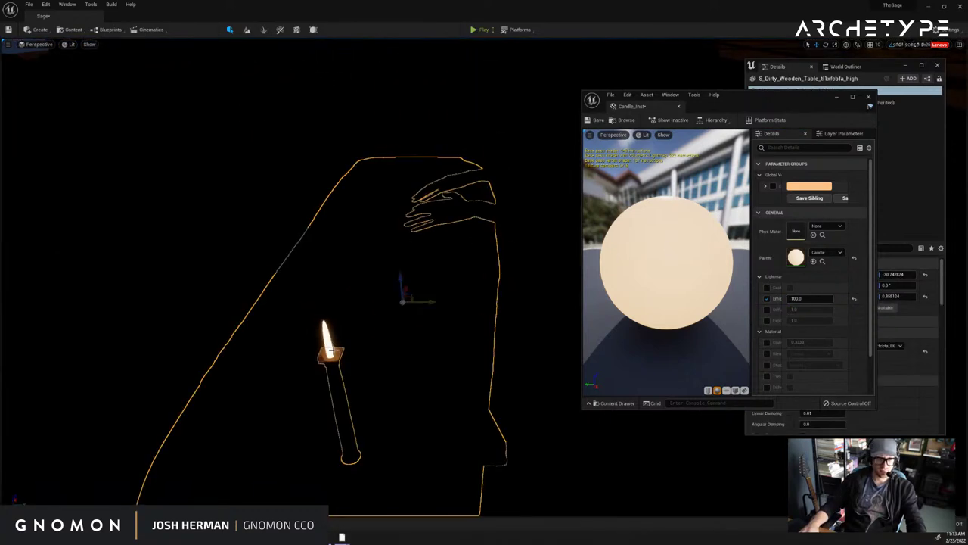
pyautogui.click(329, 348)
pyautogui.press('r')
pyautogui.moveTo(329, 348); pyautogui.dragTo(313, 287)
pyautogui.moveTo(398, 370)
pyautogui.keyDown('alt'); pyautogui.mouseDown()
pyautogui.moveTo(431, 363)
pyautogui.moveTo(387, 356)
pyautogui.mouseUp(); pyautogui.keyUp('alt')
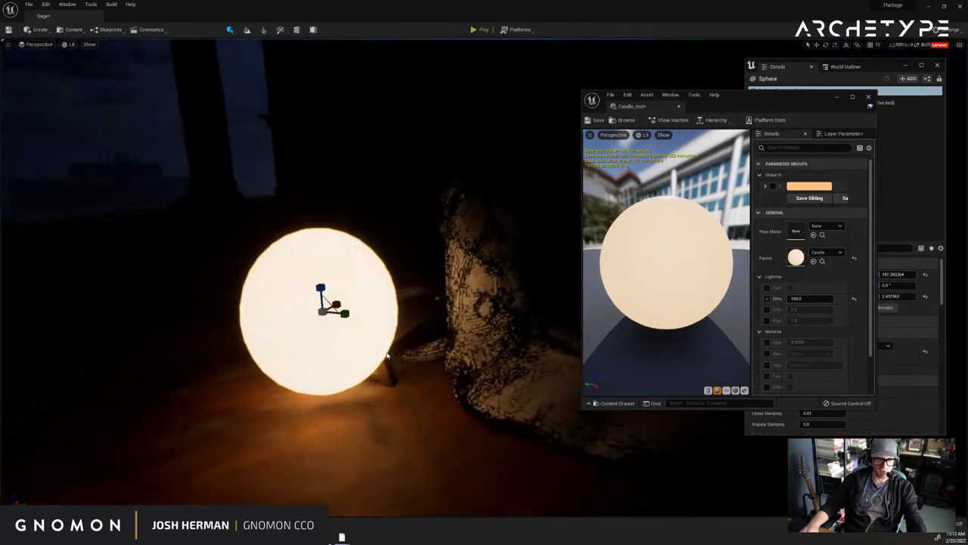
pyautogui.scroll(3, 387, 355)
pyautogui.hotkey('ctrl', 'z')
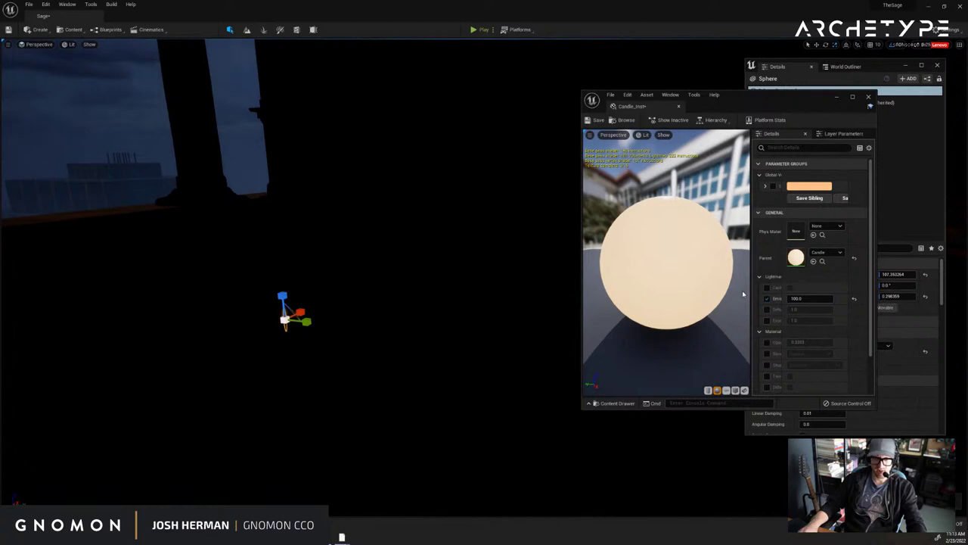
# Resize the Candle_Inst editor window to uncover the actor details, and open the parent Candle material.
pyautogui.moveTo(583, 410); pyautogui.dragTo(499, 445)
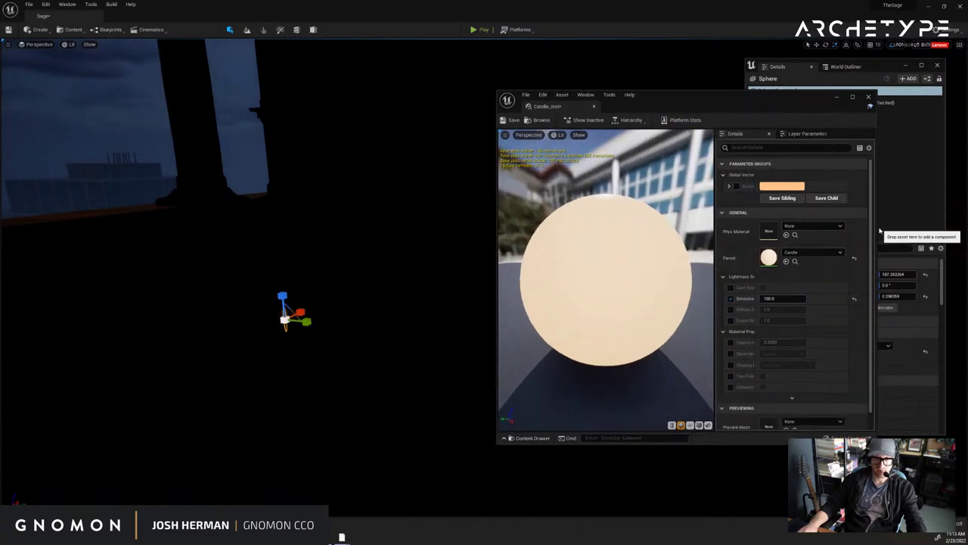
pyautogui.moveTo(876, 238); pyautogui.dragTo(779, 220)
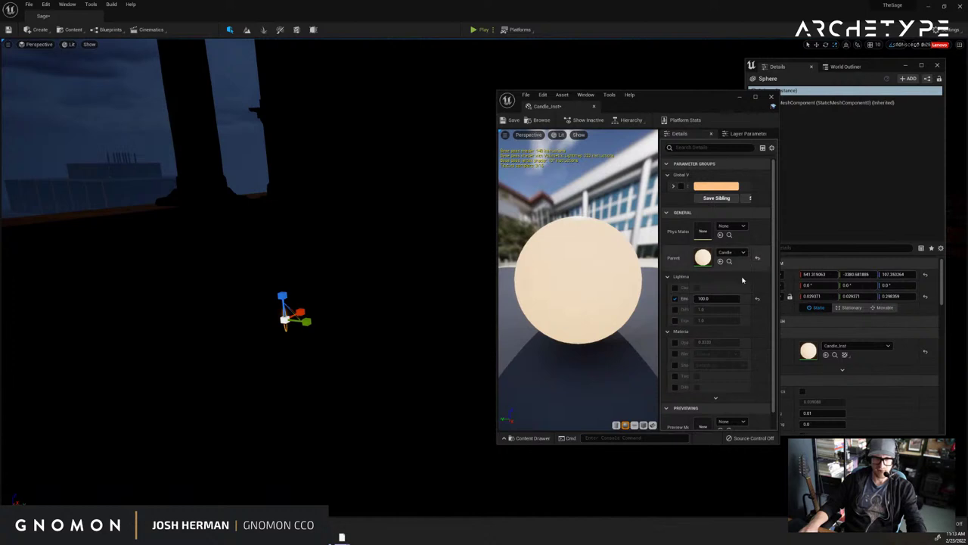
pyautogui.click(824, 355)
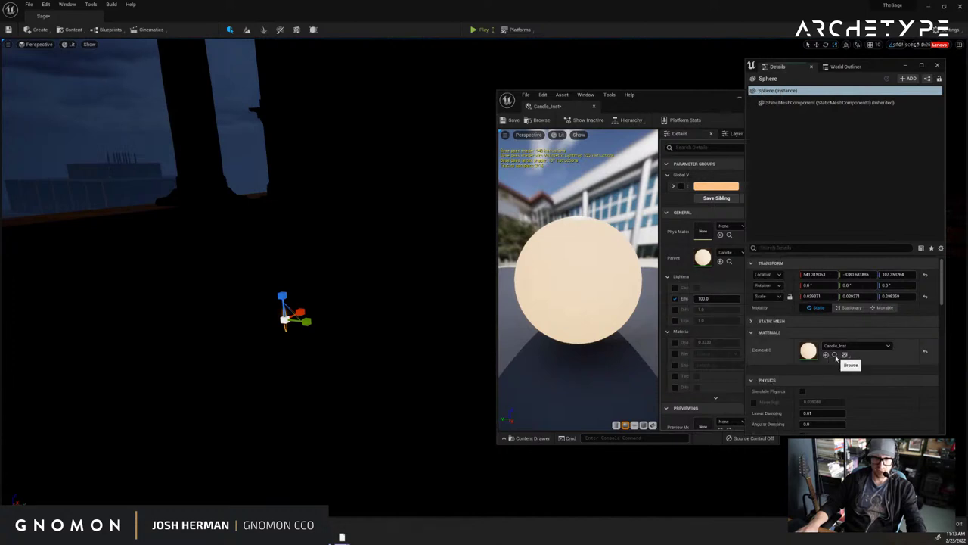
pyautogui.click(504, 368)
pyautogui.click(401, 362)
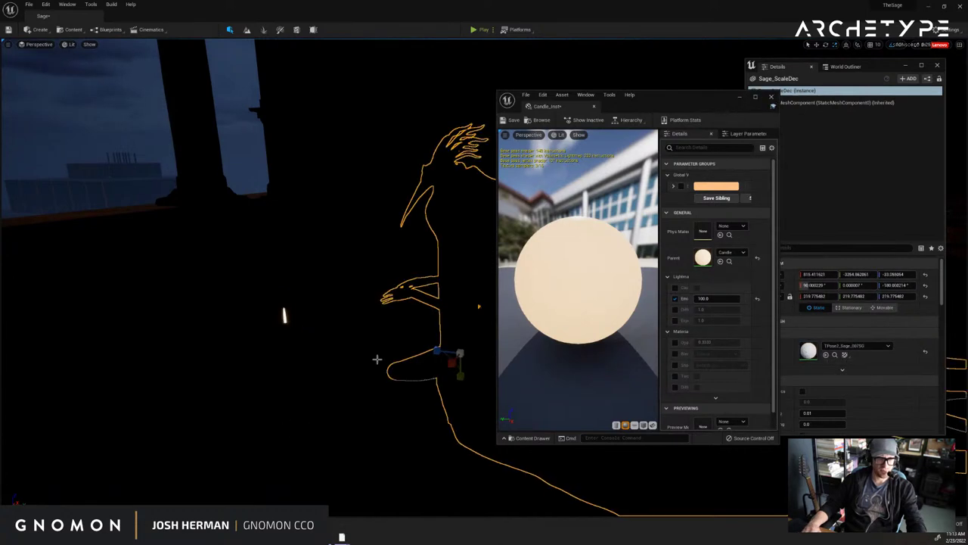
pyautogui.hotkey('ctrl', 'space')
pyautogui.doubleClick(196, 452)
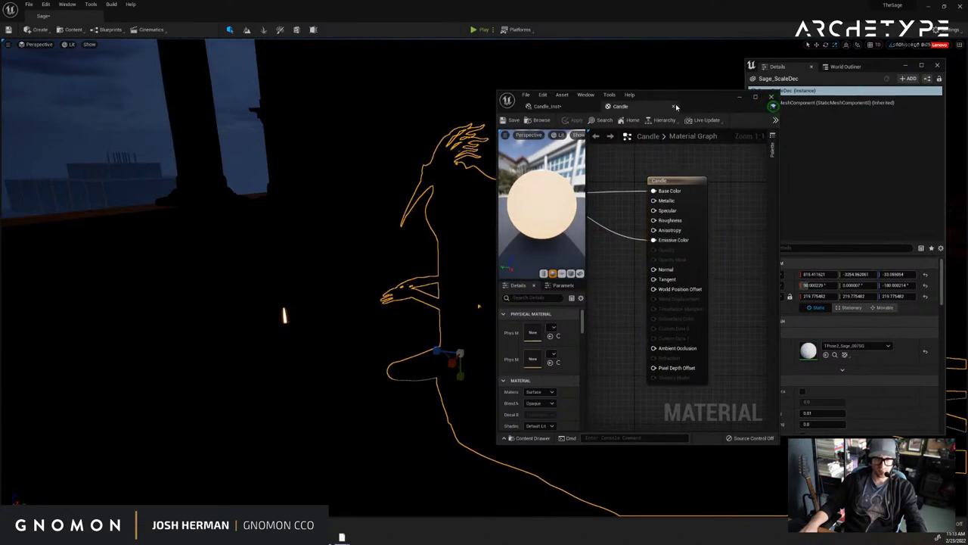
# Change the Candle material's Emissive vector parameter to white by reducing its saturation to 0.
pyautogui.moveTo(697, 96); pyautogui.dragTo(707, 96)
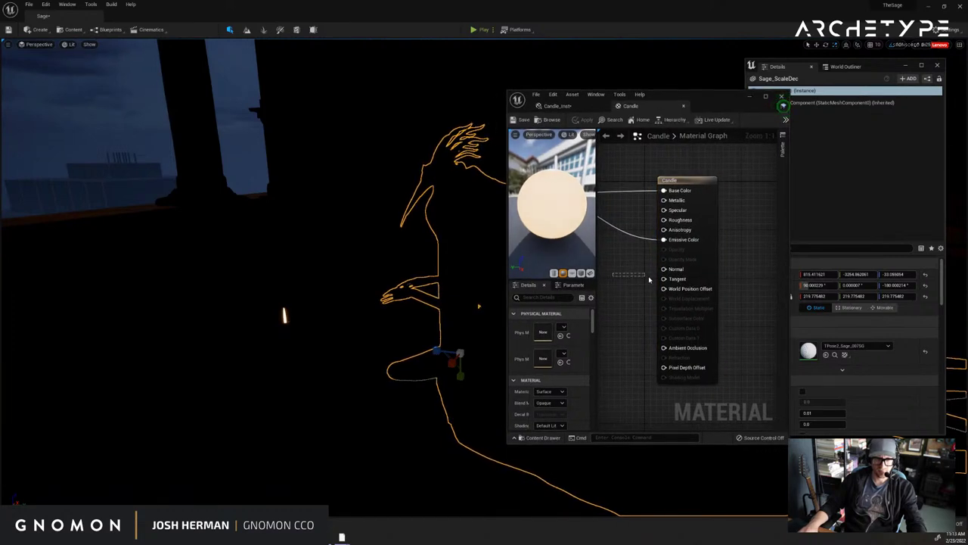
pyautogui.moveTo(663, 283); pyautogui.dragTo(659, 284)
pyautogui.moveTo(620, 275); pyautogui.dragTo(674, 290, button='right')
pyautogui.click(673, 290)
pyautogui.doubleClick(603, 250)
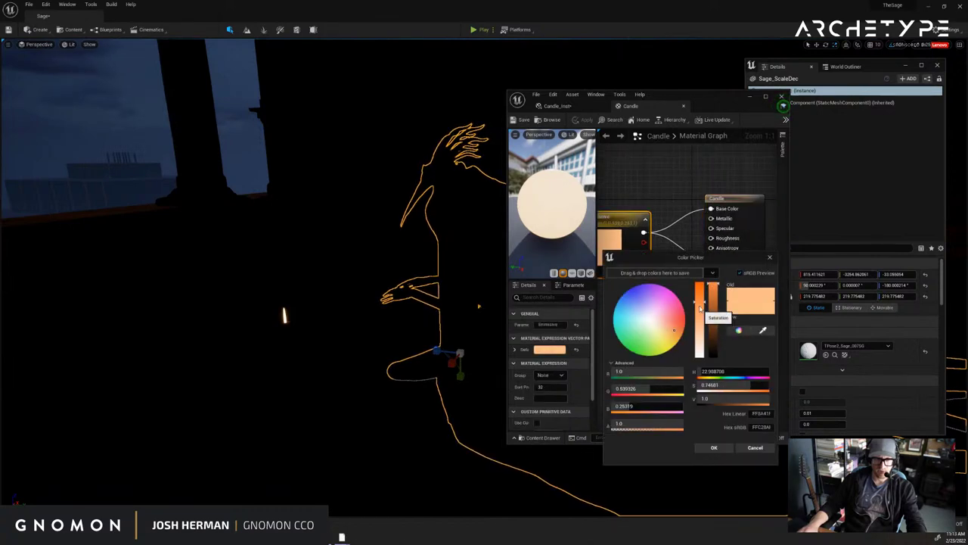
pyautogui.moveTo(701, 310); pyautogui.dragTo(703, 350)
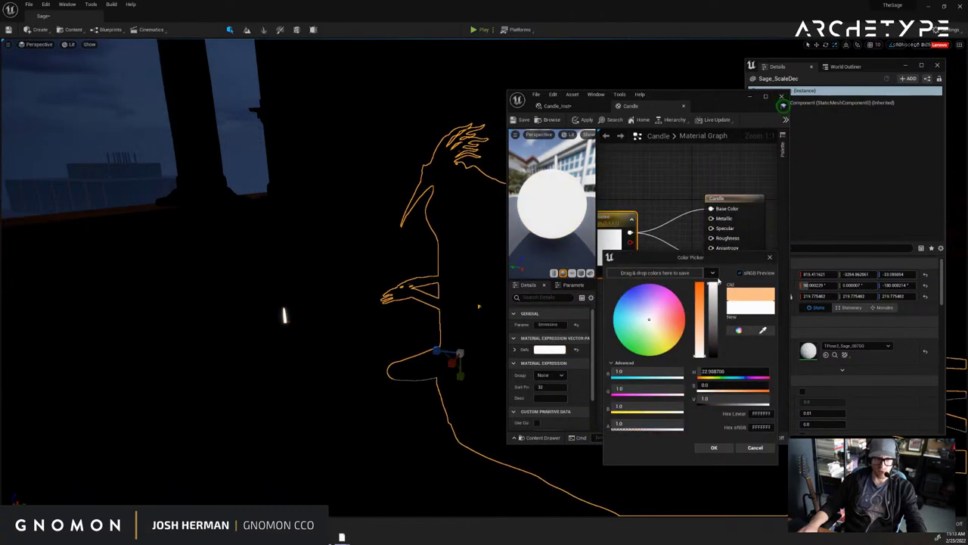
# Try brightness Values of 100 and 10 on the Candle material's white Emissive colour.
pyautogui.click(719, 399)
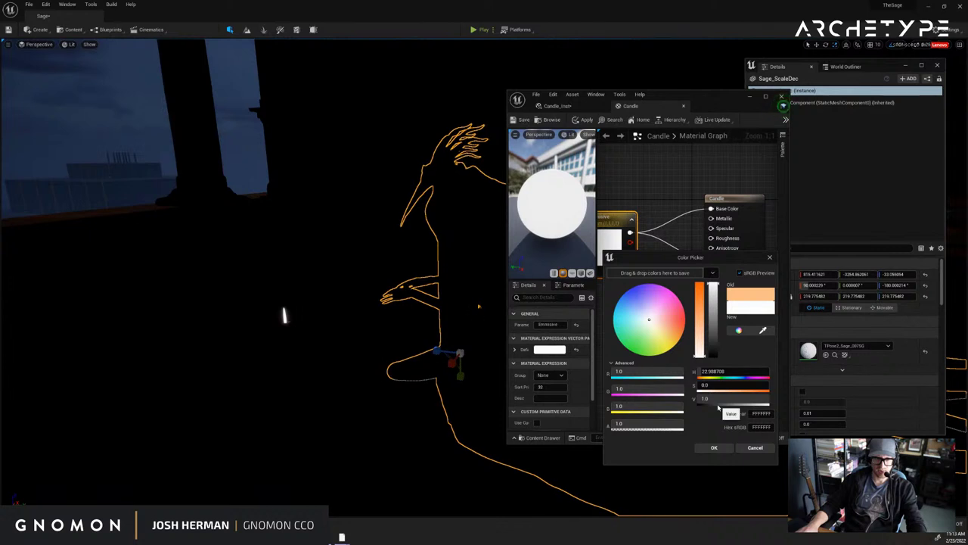
pyautogui.write('10')
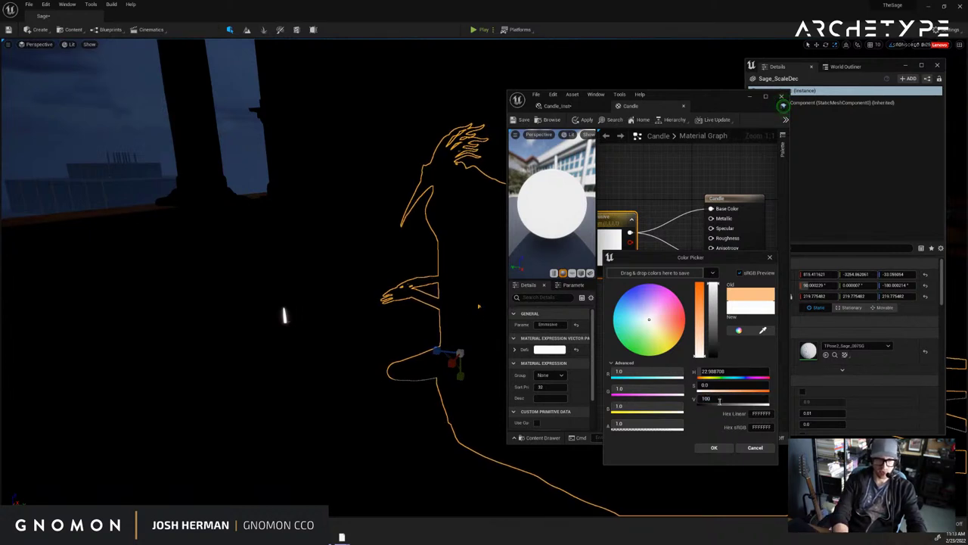
pyautogui.write('0')
pyautogui.press('Return')
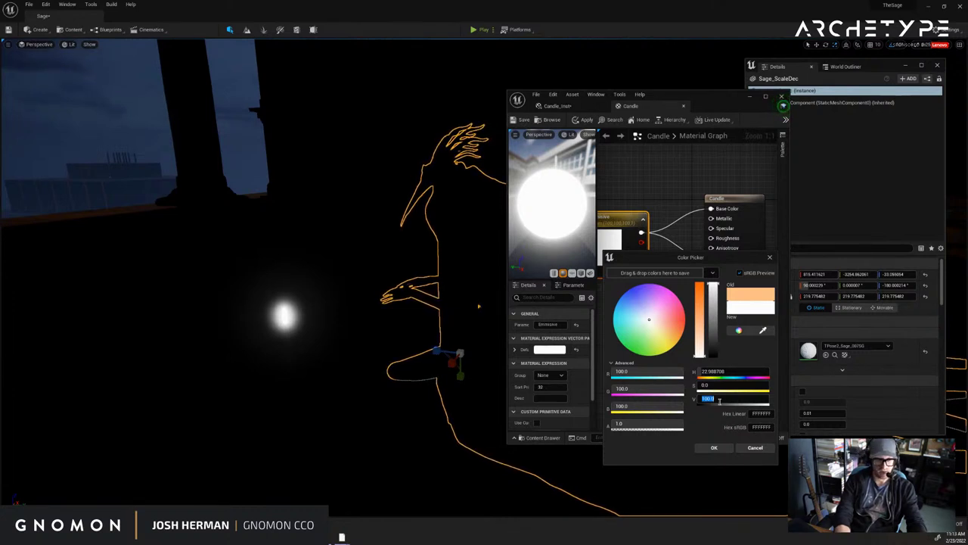
pyautogui.write('10')
pyautogui.press('Return')
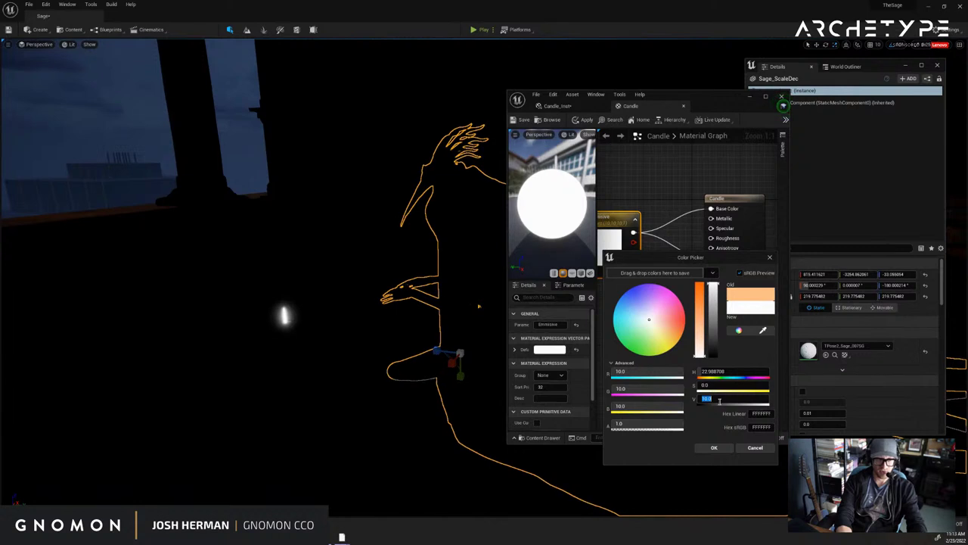
# Set the white Emissive colour's Value to 5, move the material editor clear of the candle and accept the colour.
pyautogui.write('5')
pyautogui.press('Return')
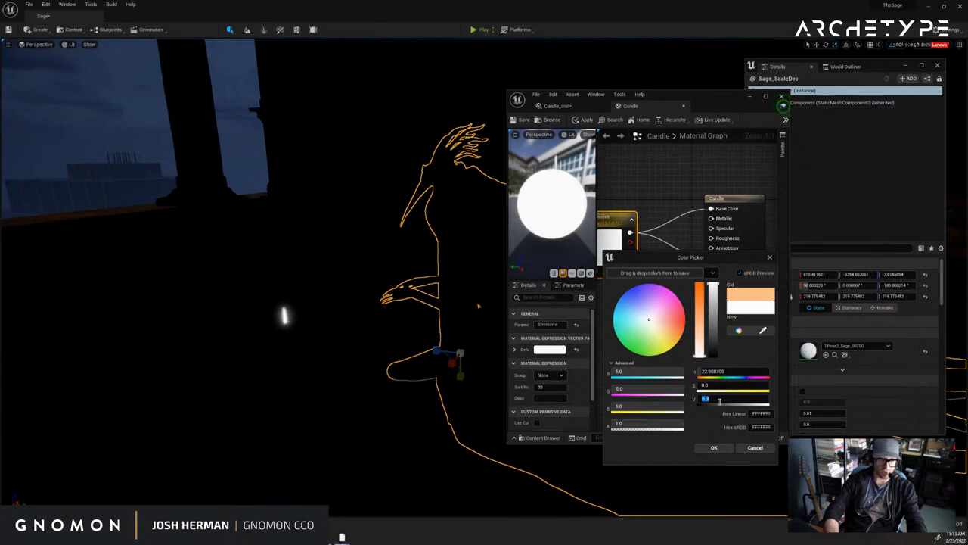
pyautogui.click(298, 276)
pyautogui.keyDown('alt'); pyautogui.moveTo(297, 277); pyautogui.dragTo(272, 284); pyautogui.keyUp('alt')
pyautogui.scroll(5, 272, 284)
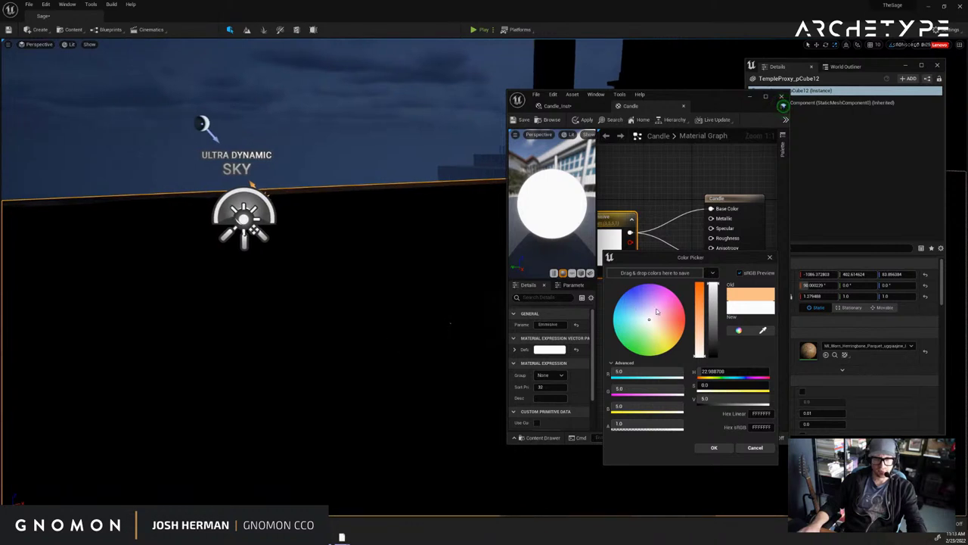
pyautogui.moveTo(710, 92); pyautogui.dragTo(277, 107)
pyautogui.click(714, 448)
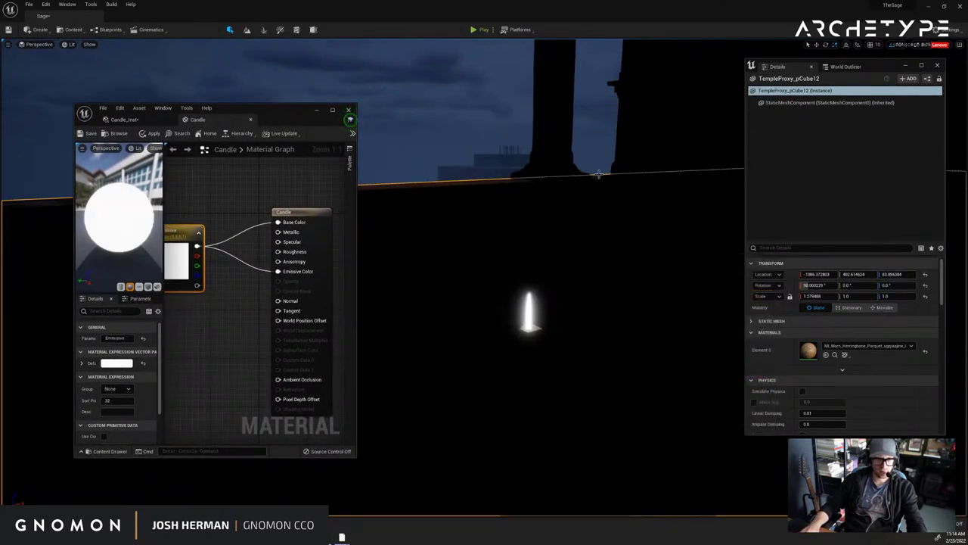
# Reposition the material editor window, switch to the Candle_Inst material instance and widen the window to show its parameters.
pyautogui.moveTo(599, 173); pyautogui.dragTo(627, 181, button='right')
pyautogui.hotkey('ctrl', 'space')
pyautogui.moveTo(261, 119); pyautogui.dragTo(221, 59)
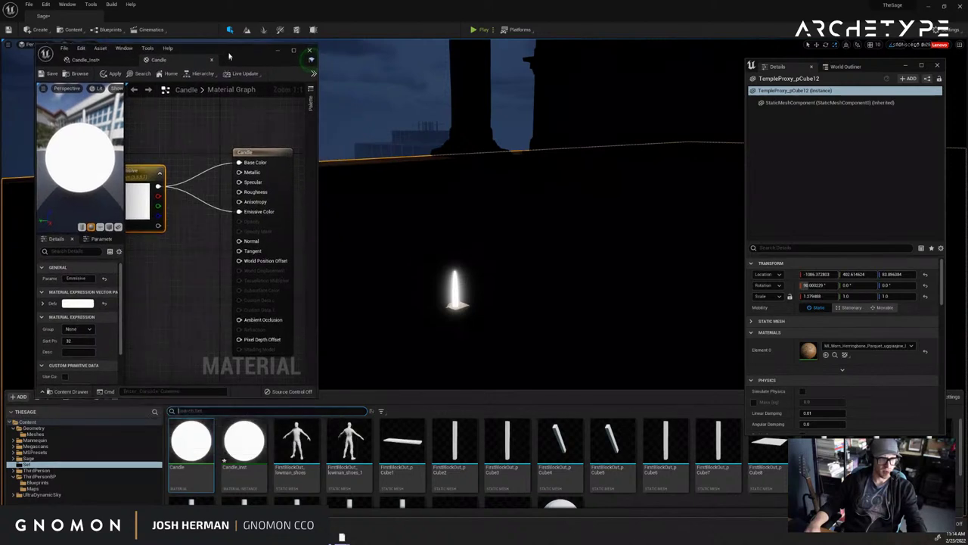
pyautogui.click(83, 58)
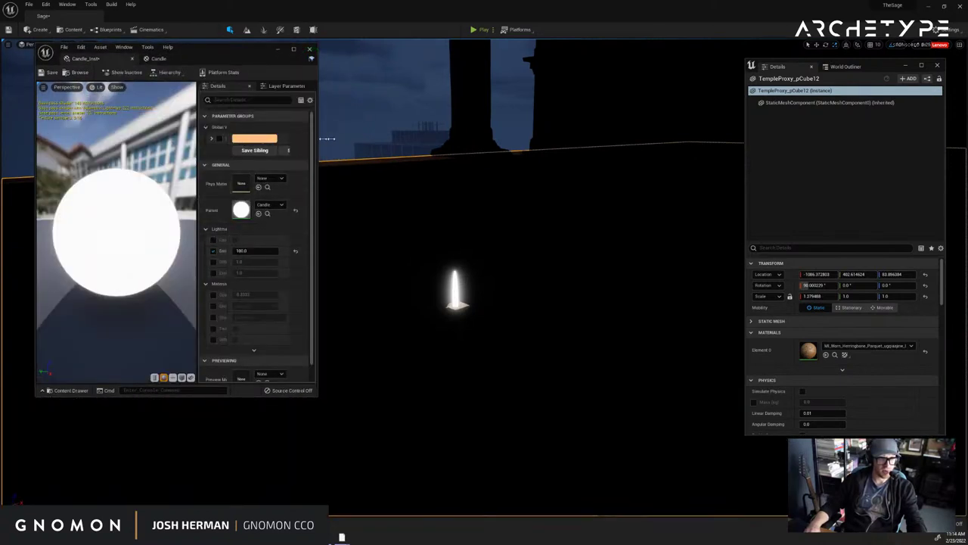
pyautogui.moveTo(317, 138); pyautogui.dragTo(447, 138)
# Enable Candle_Inst's Emissive colour override and make it a saturated orange with saturation 1.
pyautogui.click(293, 139)
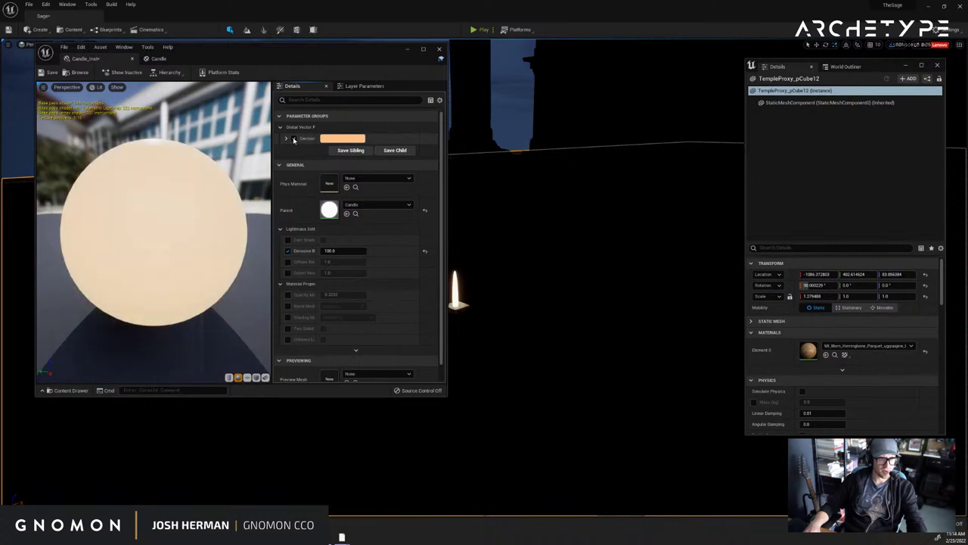
pyautogui.click(294, 139)
pyautogui.click(294, 139)
pyautogui.click(333, 139)
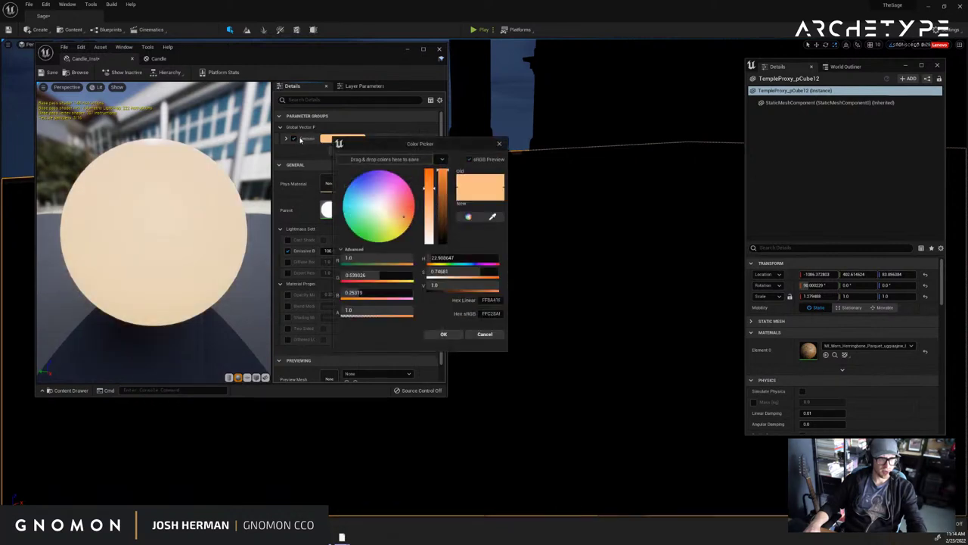
pyautogui.moveTo(429, 212); pyautogui.dragTo(653, 145)
pyautogui.moveTo(749, 195); pyautogui.dragTo(743, 155)
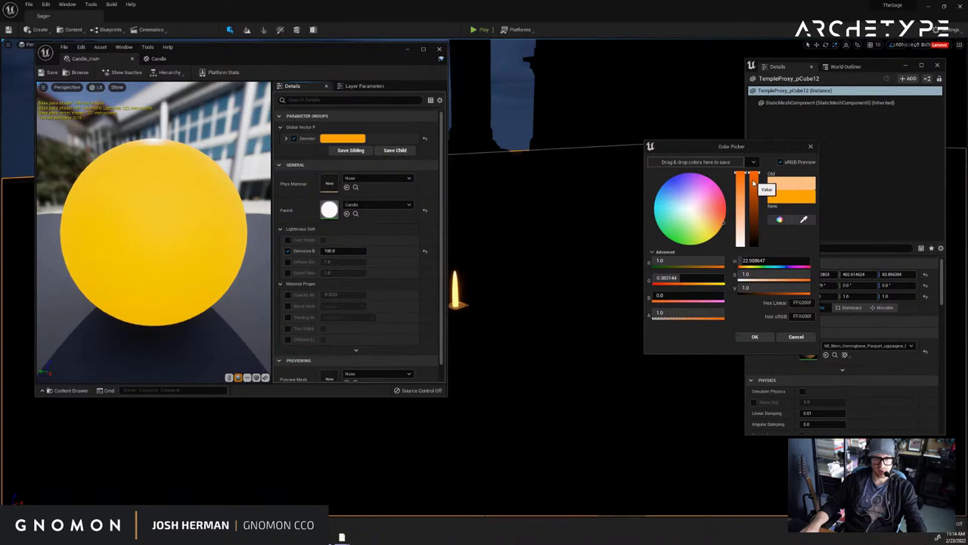
pyautogui.moveTo(743, 198); pyautogui.dragTo(740, 161)
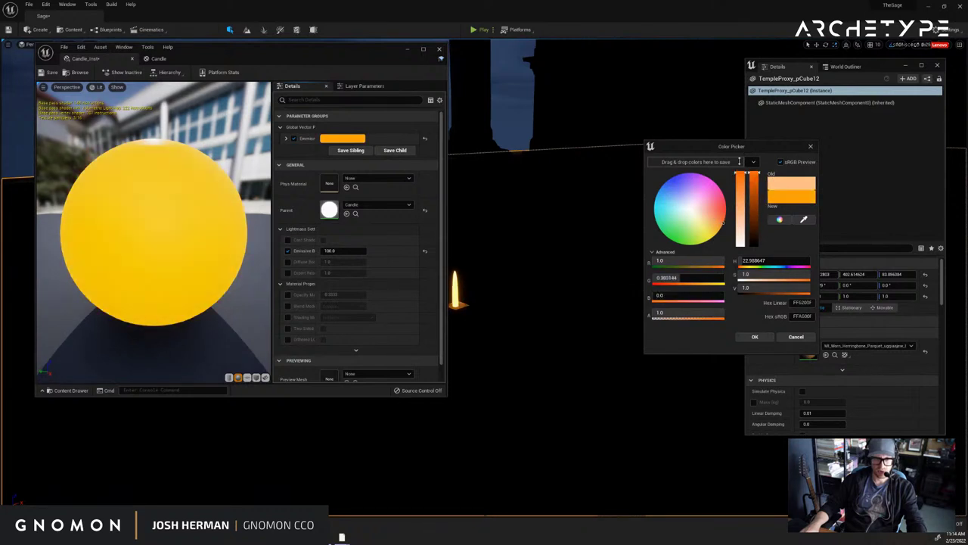
# Try brightness Values of 5 and 10000 on Candle_Inst's orange Emissive colour.
pyautogui.click(754, 288)
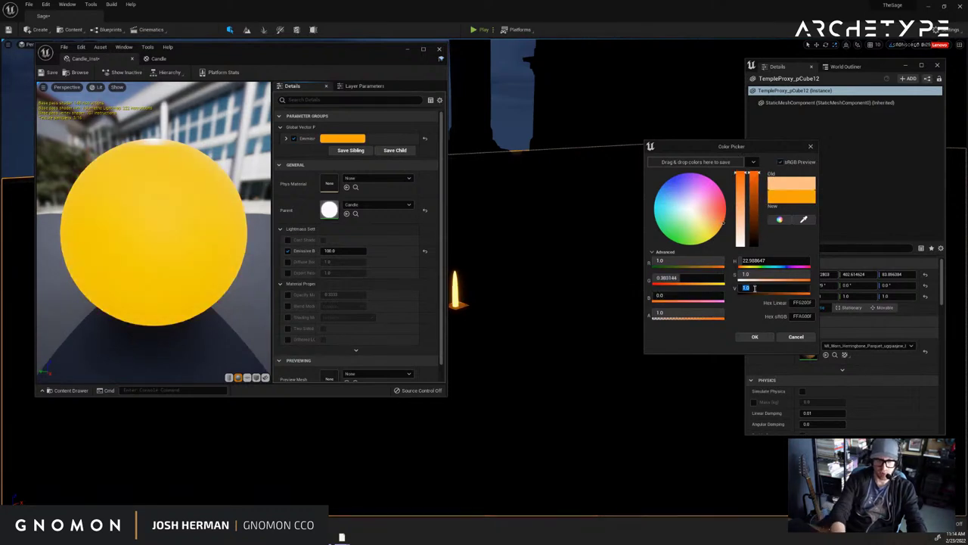
pyautogui.write('5')
pyautogui.press('Return')
pyautogui.write('10')
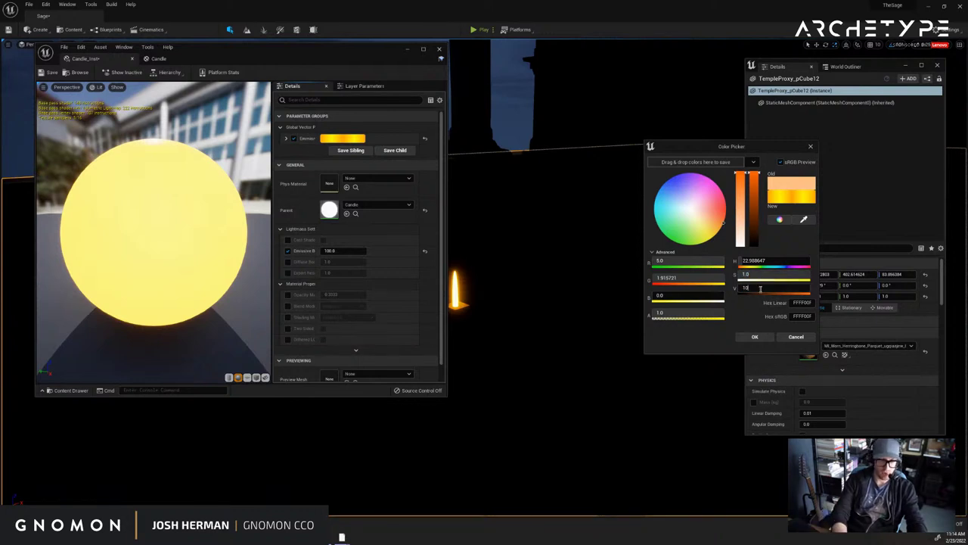
pyautogui.write('000')
pyautogui.press('Return')
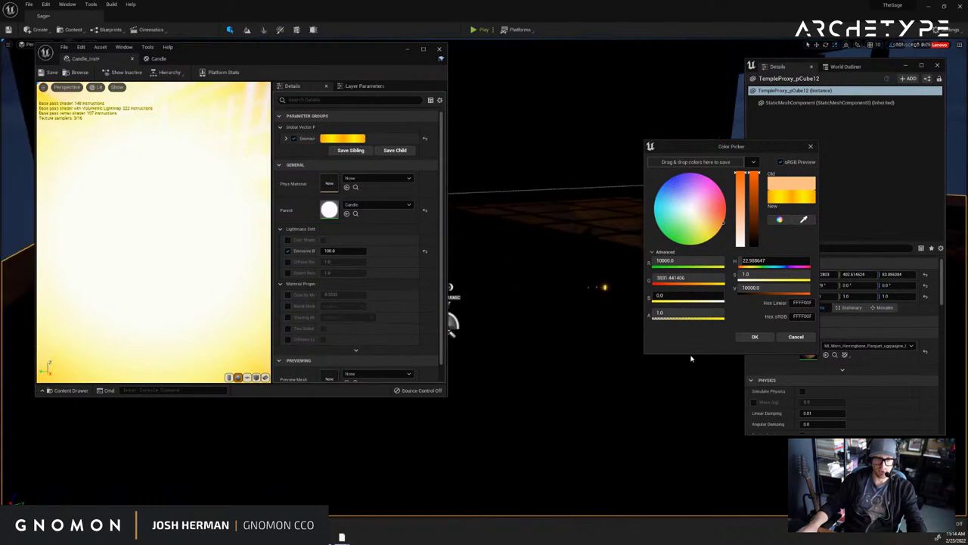
# View the candle closer and set the Value of Candle_Inst's orange Emissive colour to 10.
pyautogui.keyDown('alt'); pyautogui.moveTo(697, 355); pyautogui.dragTo(785, 359); pyautogui.keyUp('alt')
pyautogui.click(764, 287)
pyautogui.write('10')
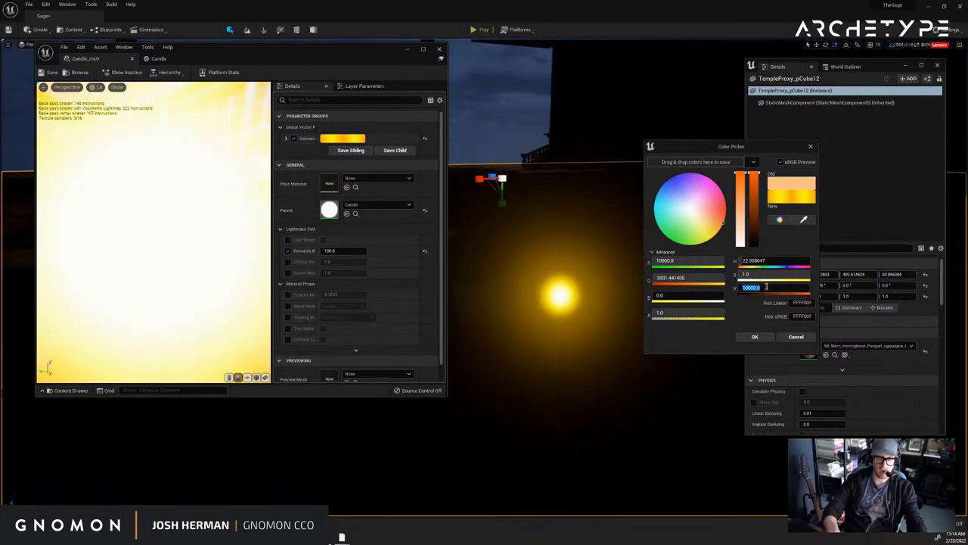
pyautogui.press('Return')
# Scale the flame sphere up into a large ball over the table, and select the sky to clear its outline.
pyautogui.moveTo(533, 295); pyautogui.dragTo(550, 295, button='right')
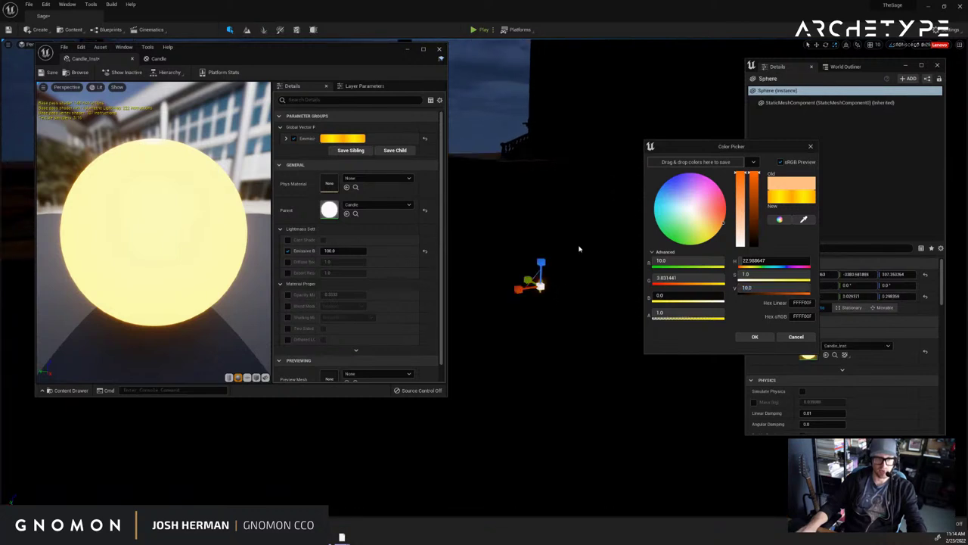
pyautogui.click(541, 283)
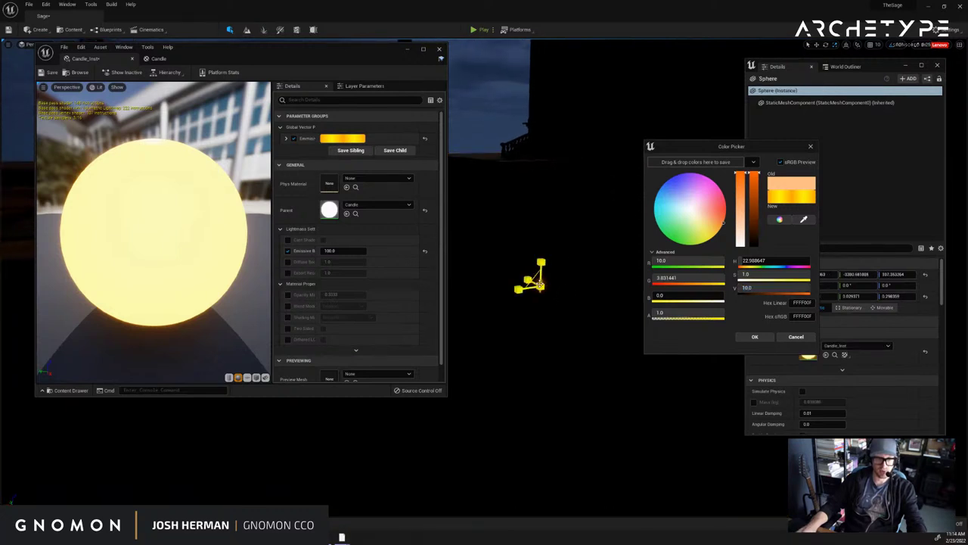
pyautogui.moveTo(540, 283); pyautogui.dragTo(550, 253)
pyautogui.click(553, 229)
pyautogui.moveTo(553, 229); pyautogui.dragTo(523, 222, button='right')
pyautogui.click(520, 126)
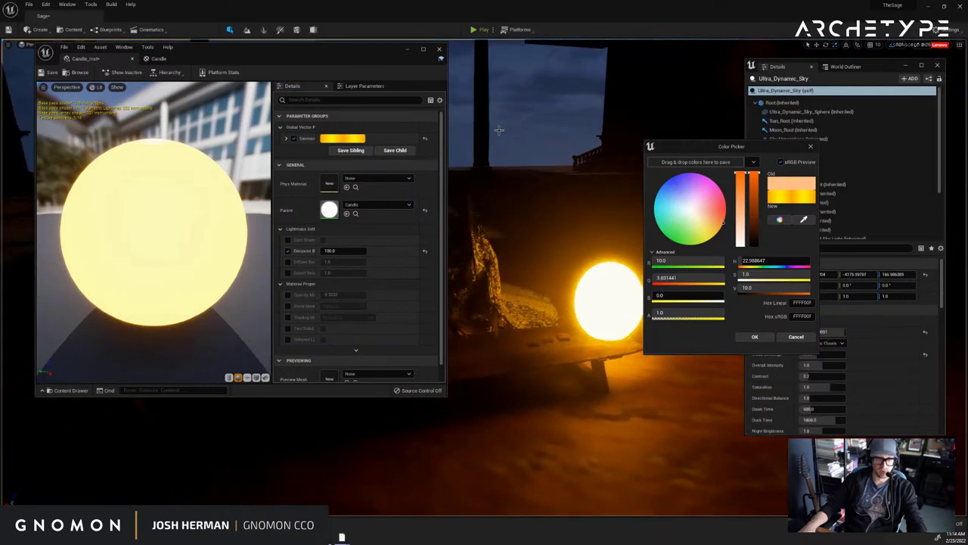
# Accept the orange Emissive colour, save the Candle_Inst and Candle materials, and close their editor window.
pyautogui.click(754, 337)
pyautogui.click(441, 51)
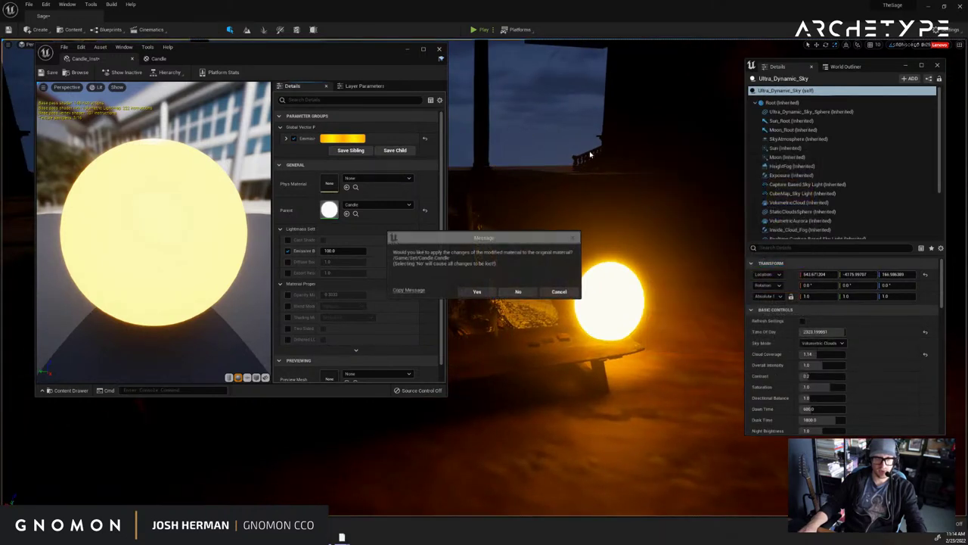
pyautogui.click(558, 292)
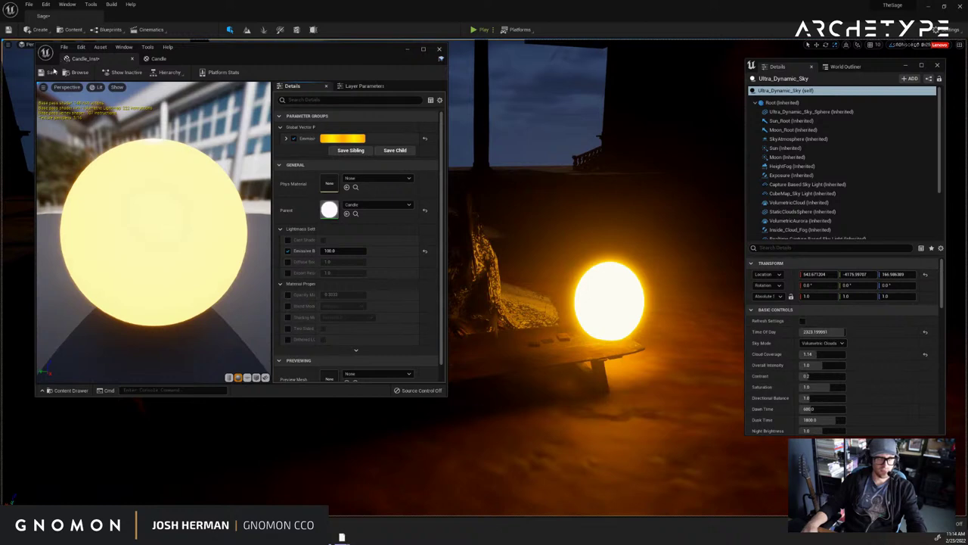
pyautogui.click(158, 59)
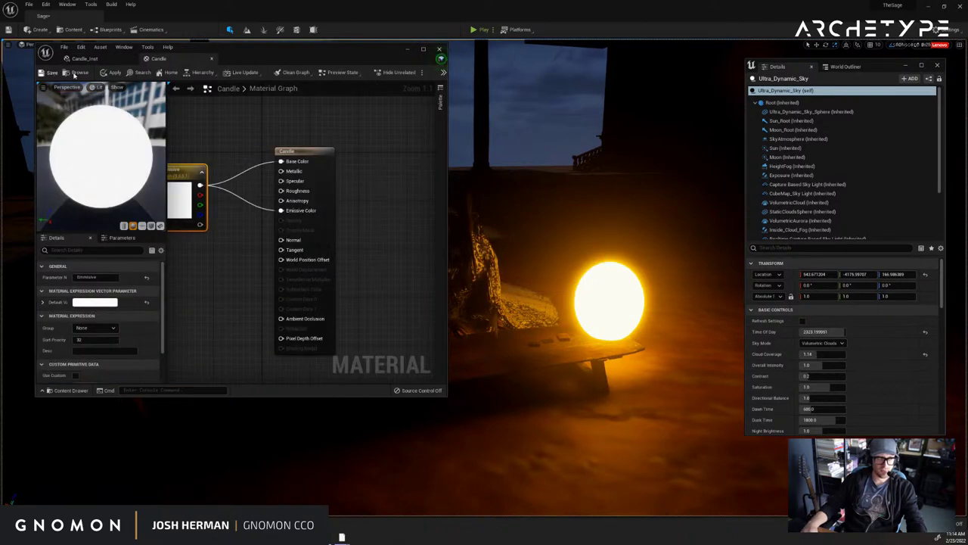
pyautogui.click(438, 50)
# Scale the oversized flame sphere over the table down to a small candle flame.
pyautogui.keyDown('alt'); pyautogui.moveTo(575, 136); pyautogui.dragTo(578, 165); pyautogui.keyUp('alt')
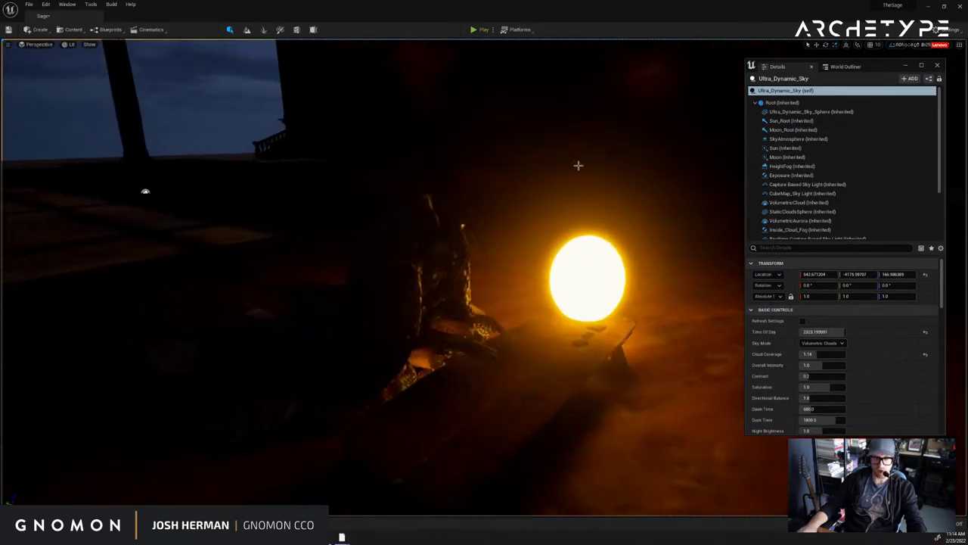
pyautogui.click(583, 301)
pyautogui.moveTo(591, 284); pyautogui.dragTo(594, 319)
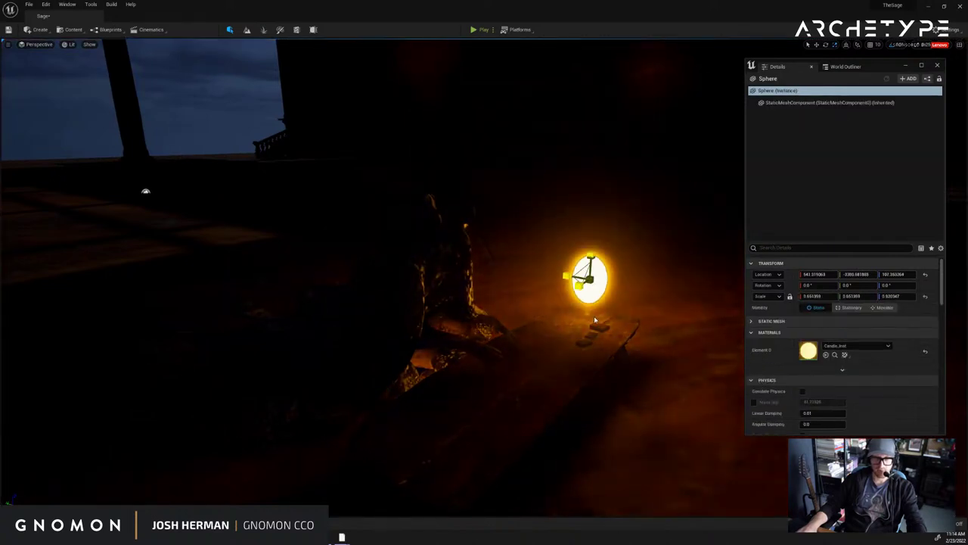
# Duplicate the flame sphere twice on the table, making each copy smaller and placing it beside the previous one.
pyautogui.click(637, 244)
pyautogui.keyDown('alt'); pyautogui.moveTo(637, 243); pyautogui.dragTo(609, 238); pyautogui.keyUp('alt')
pyautogui.click(591, 289)
pyautogui.moveTo(597, 286); pyautogui.dragTo(564, 293)
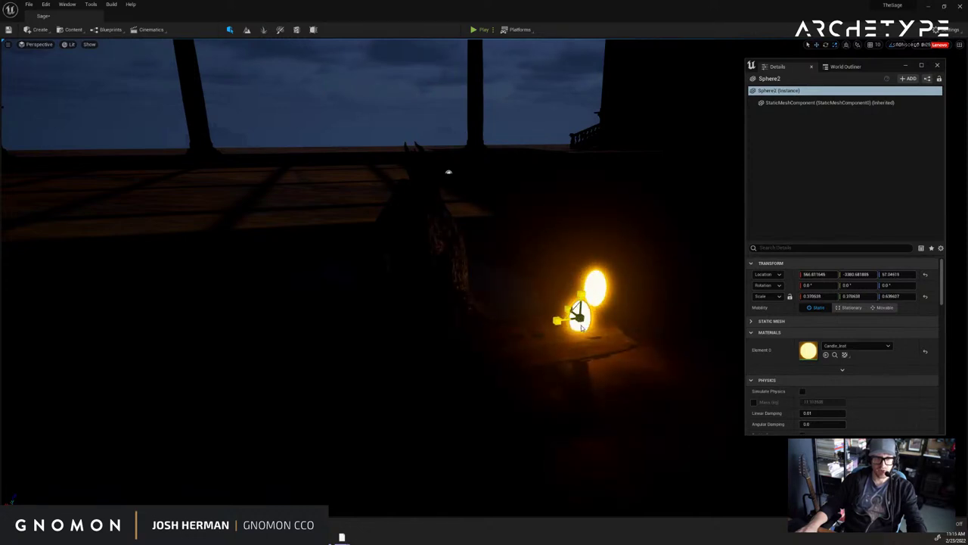
pyautogui.moveTo(581, 325); pyautogui.dragTo(582, 330)
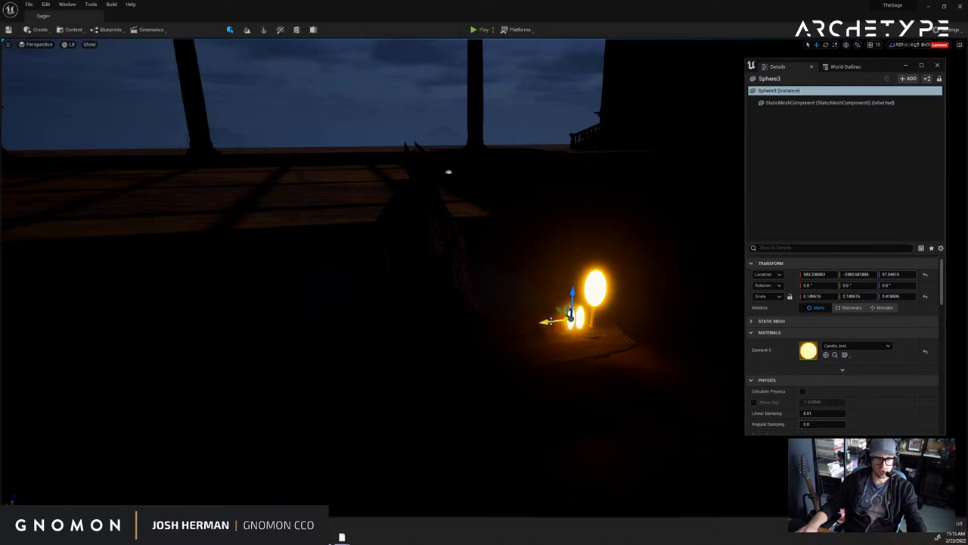
# Place more flame sphere copies on the other side of the seated creature, varying their sizes.
pyautogui.keyDown('alt'); pyautogui.moveTo(561, 314); pyautogui.dragTo(275, 352); pyautogui.keyUp('alt')
pyautogui.press('r')
pyautogui.keyDown('alt'); pyautogui.moveTo(515, 198); pyautogui.dragTo(560, 175); pyautogui.keyUp('alt')
pyautogui.moveTo(561, 174); pyautogui.dragTo(496, 189, button='right')
pyautogui.click(515, 300)
pyautogui.click(504, 342)
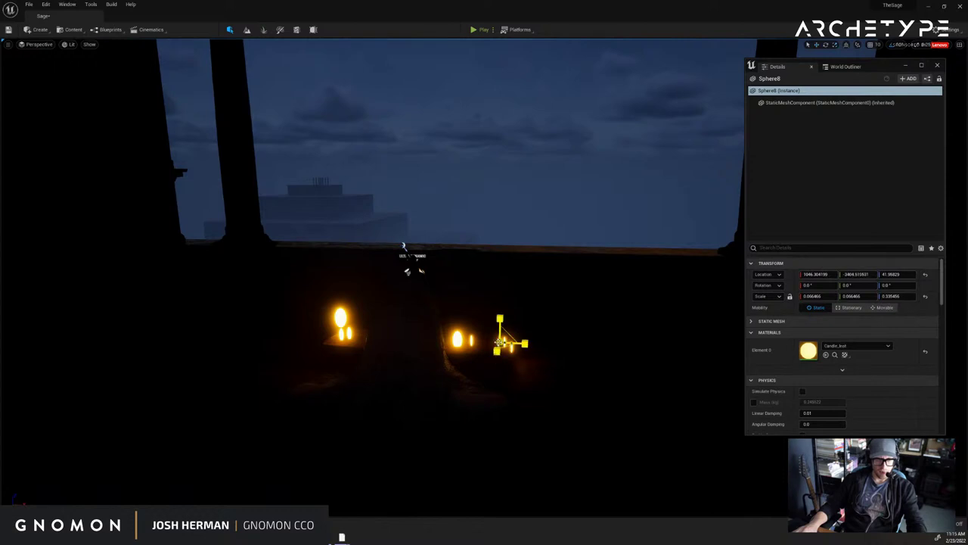
# Scale the last flame sphere on the creature's other side up to about 0.39 wide and 0.66 tall, and shift it outward.
pyautogui.click(553, 232)
pyautogui.keyDown('alt'); pyautogui.moveTo(553, 232); pyautogui.dragTo(518, 255); pyautogui.keyUp('alt')
pyautogui.click(423, 304)
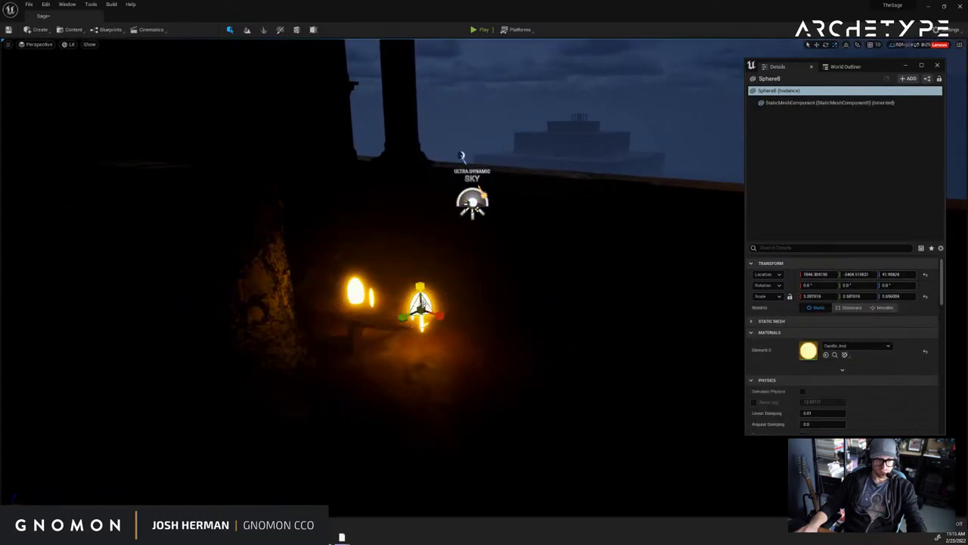
pyautogui.moveTo(440, 318); pyautogui.dragTo(451, 320)
# Reopen the Candle_Inst material, try its Cast Shadow as Masked setting, and raise its Emissive Boost.
pyautogui.click(618, 156)
pyautogui.moveTo(618, 156)
pyautogui.keyDown('alt'); pyautogui.mouseDown()
pyautogui.moveTo(658, 146)
pyautogui.moveTo(615, 153)
pyautogui.mouseUp(); pyautogui.keyUp('alt')
pyautogui.hotkey('ctrl', 'space')
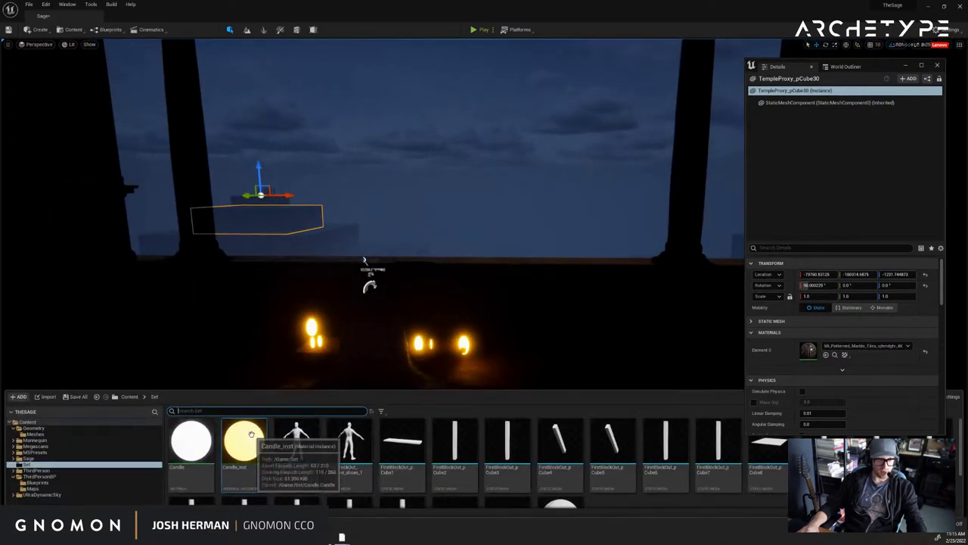
pyautogui.doubleClick(244, 445)
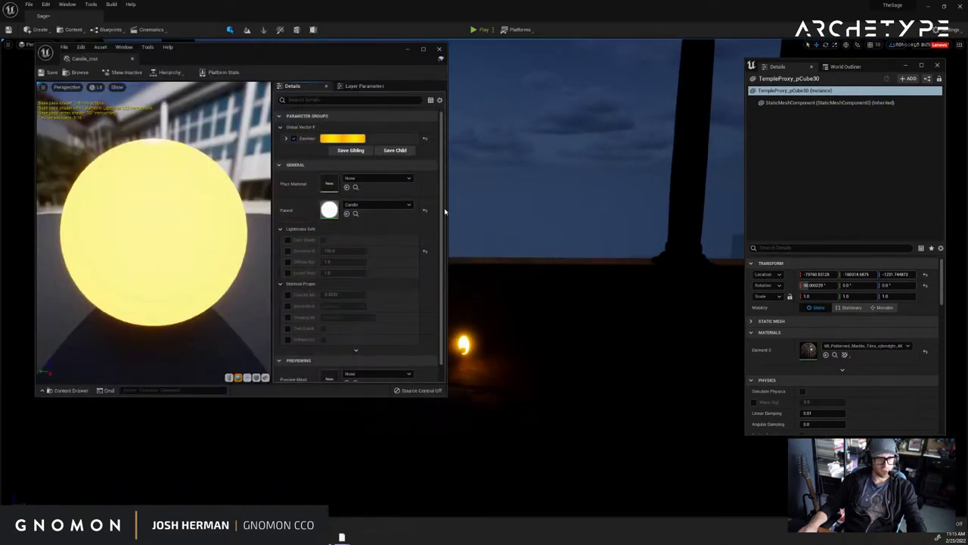
pyautogui.moveTo(441, 205); pyautogui.dragTo(394, 200)
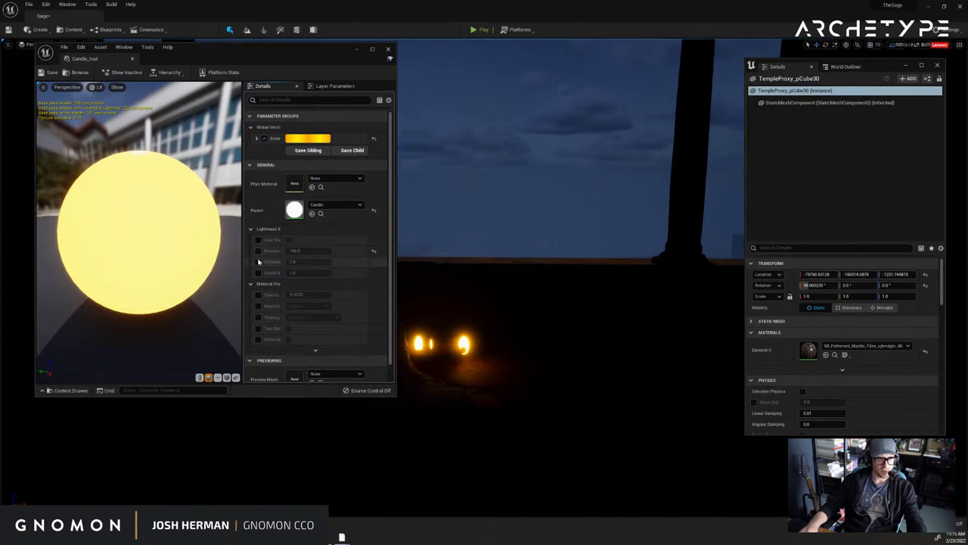
pyautogui.moveTo(285, 256); pyautogui.dragTo(264, 256)
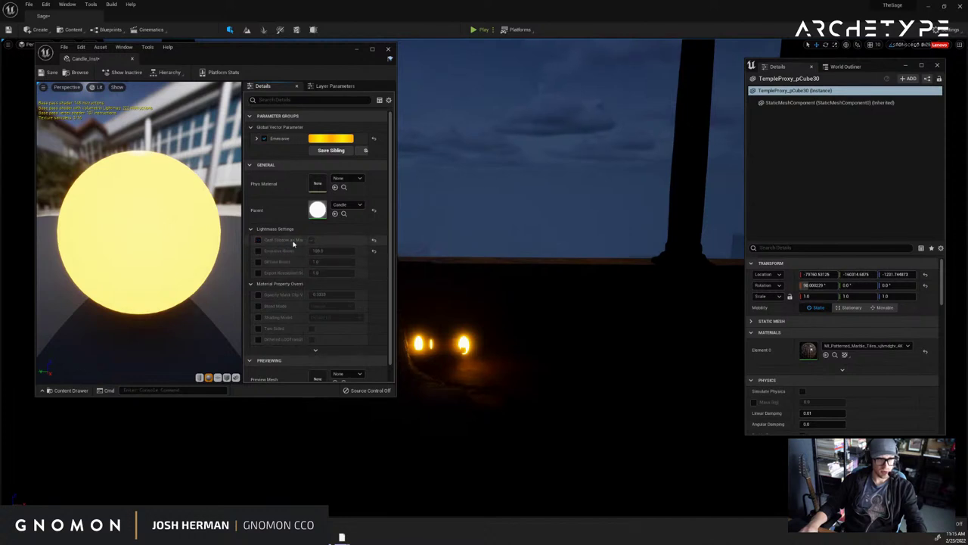
pyautogui.click(312, 240)
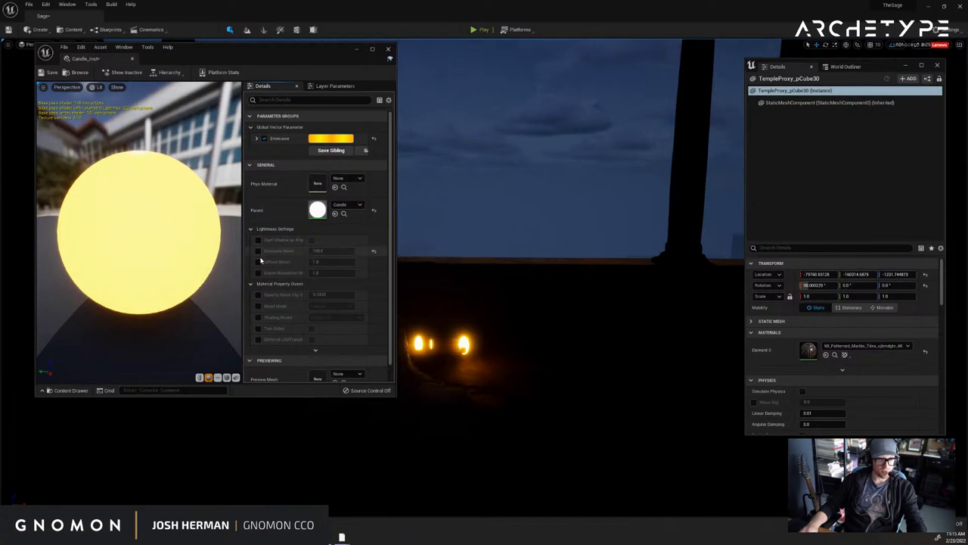
pyautogui.scroll(-2, 275, 316)
pyautogui.scroll(2, 277, 315)
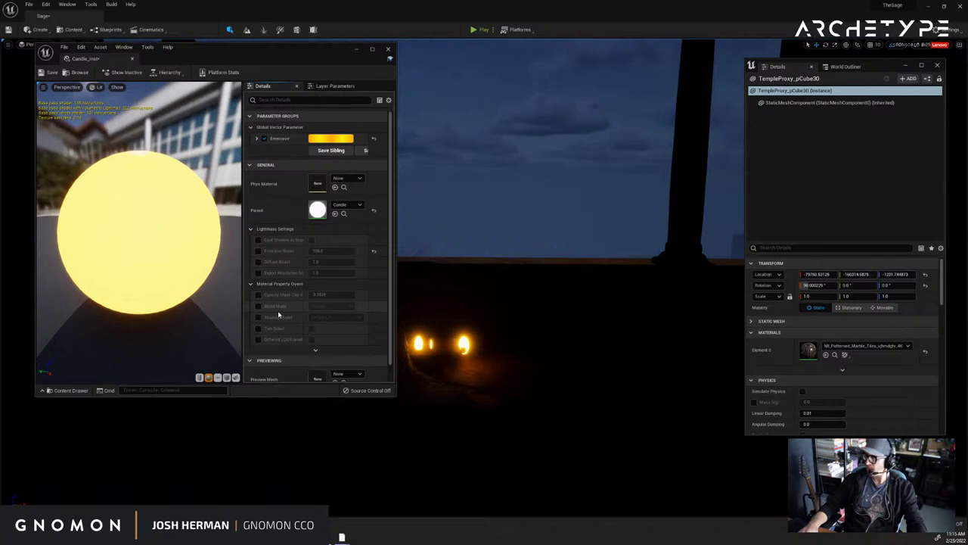
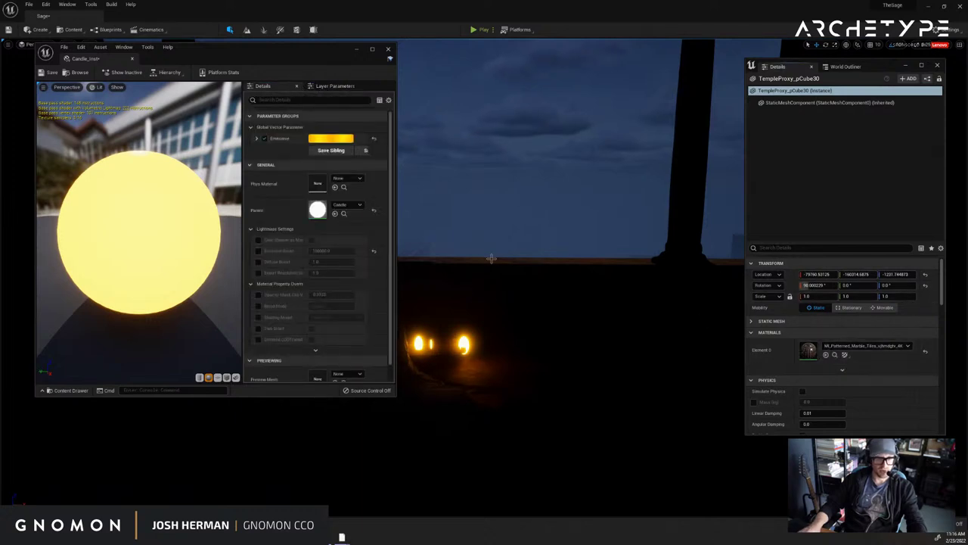
# Save Candle_Inst, select the enlarged flame sphere, and move the material editor aside to uncover the candles.
pyautogui.click(469, 340)
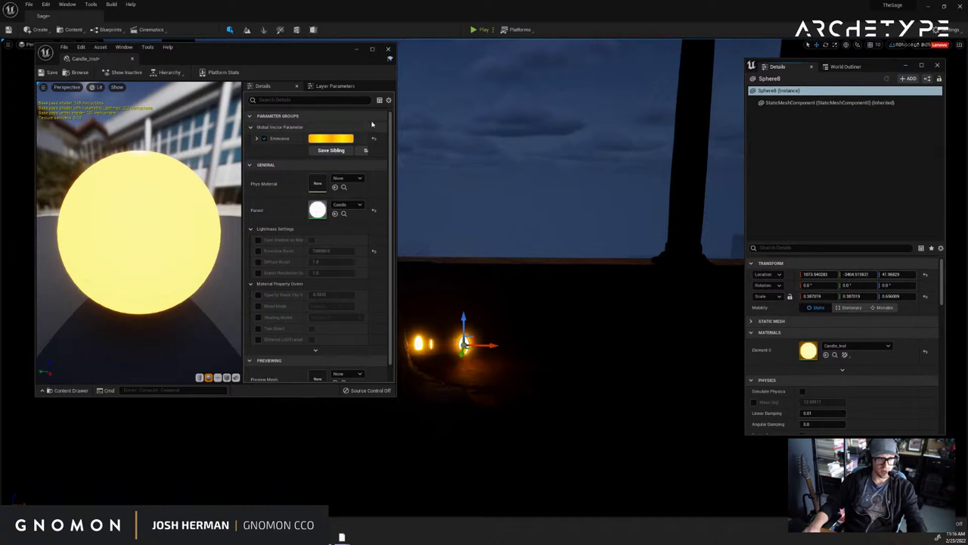
pyautogui.moveTo(234, 48); pyautogui.dragTo(210, 69)
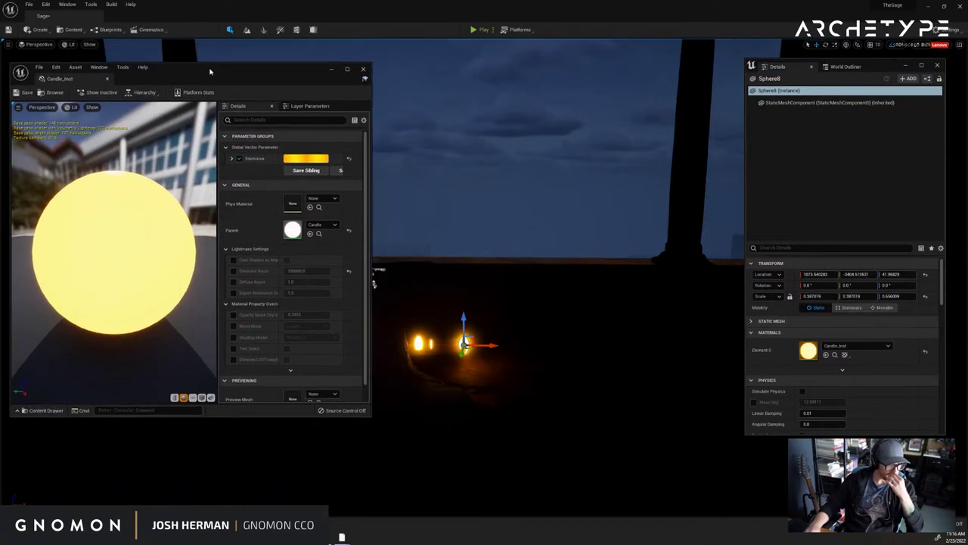
pyautogui.moveTo(613, 212); pyautogui.dragTo(577, 182, button='right')
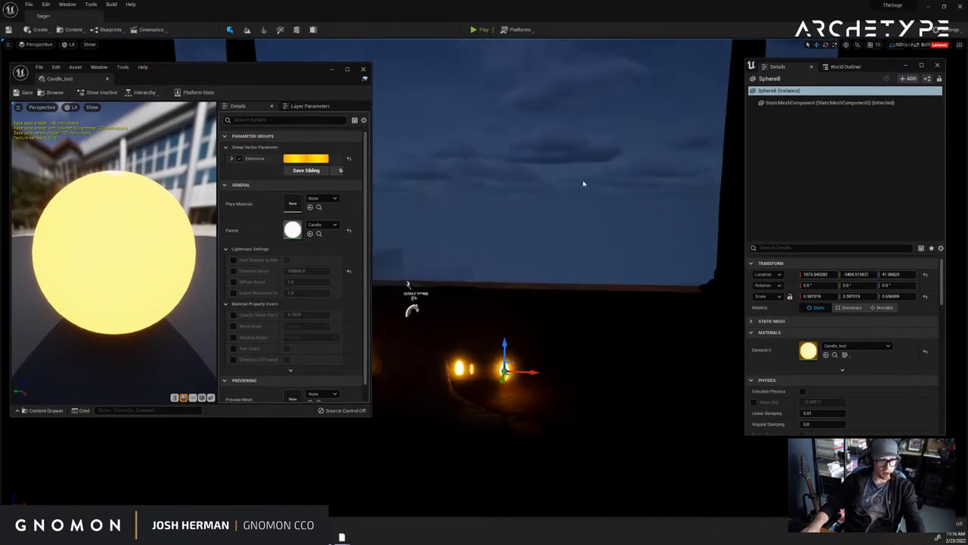
# Try a Value of 100000 on the parent Candle material's default Emissive colour, and undo it.
pyautogui.hotkey('ctrl', 'space')
pyautogui.doubleClick(208, 445)
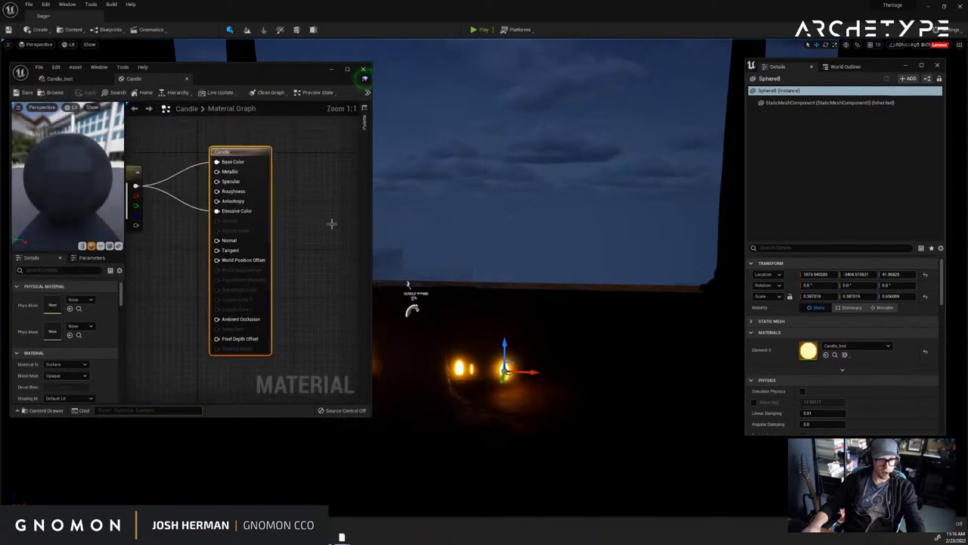
pyautogui.moveTo(156, 248); pyautogui.dragTo(200, 230, button='right')
pyautogui.click(212, 204)
pyautogui.click(72, 322)
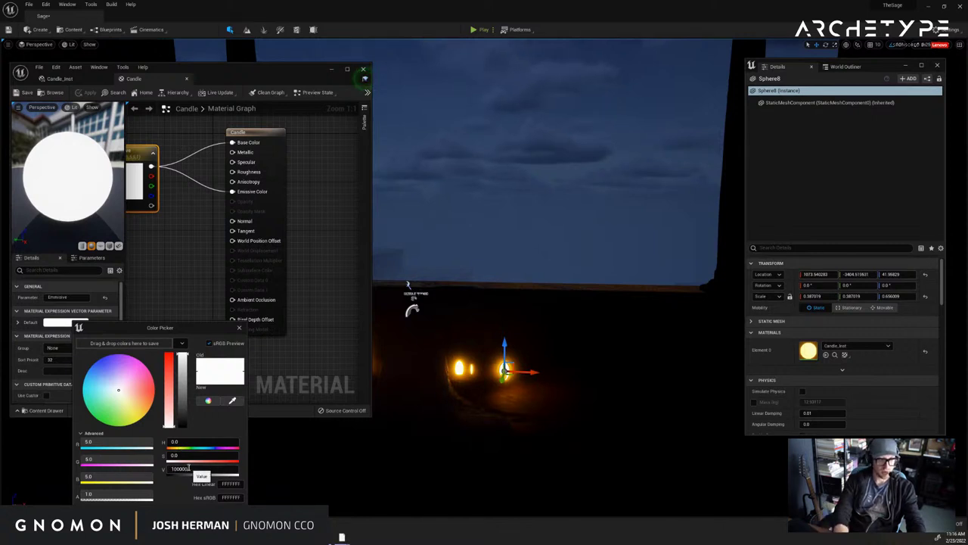
pyautogui.press('Return')
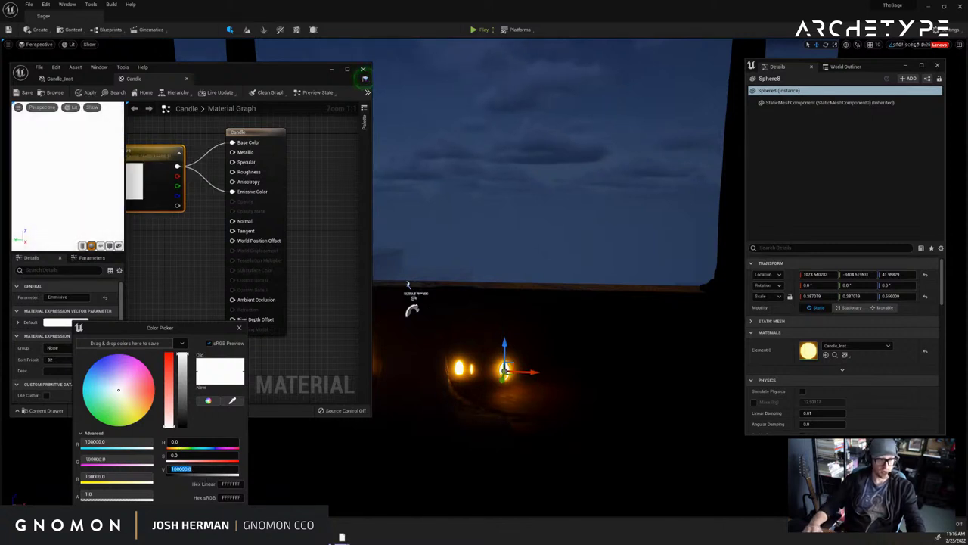
pyautogui.click(189, 516)
pyautogui.moveTo(541, 318); pyautogui.dragTo(527, 337, button='right')
pyautogui.hotkey('ctrl', 'z')
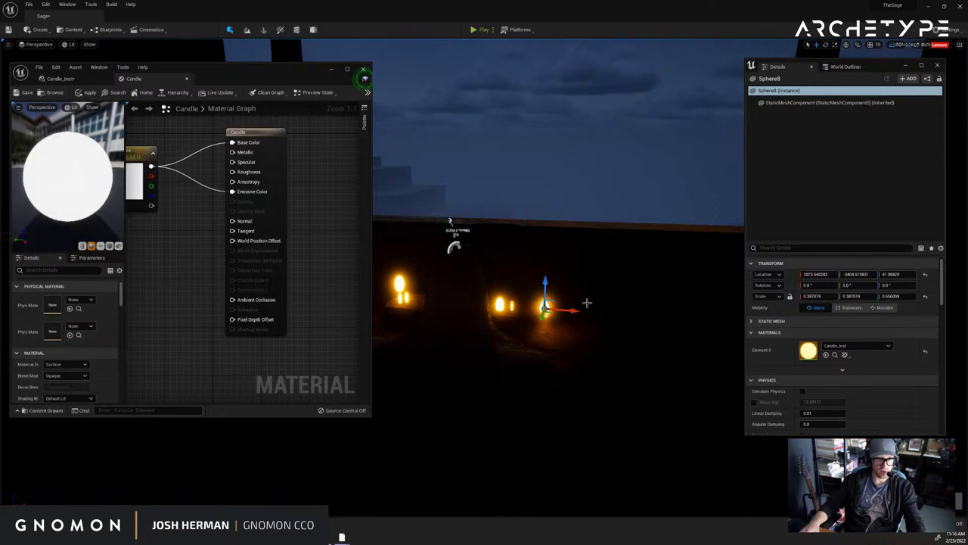
# Cancel applying the Candle material's changes on closing its tab, and close the whole material editor window.
pyautogui.click(613, 255)
pyautogui.moveTo(614, 255); pyautogui.dragTo(609, 250, button='right')
pyautogui.click(427, 202)
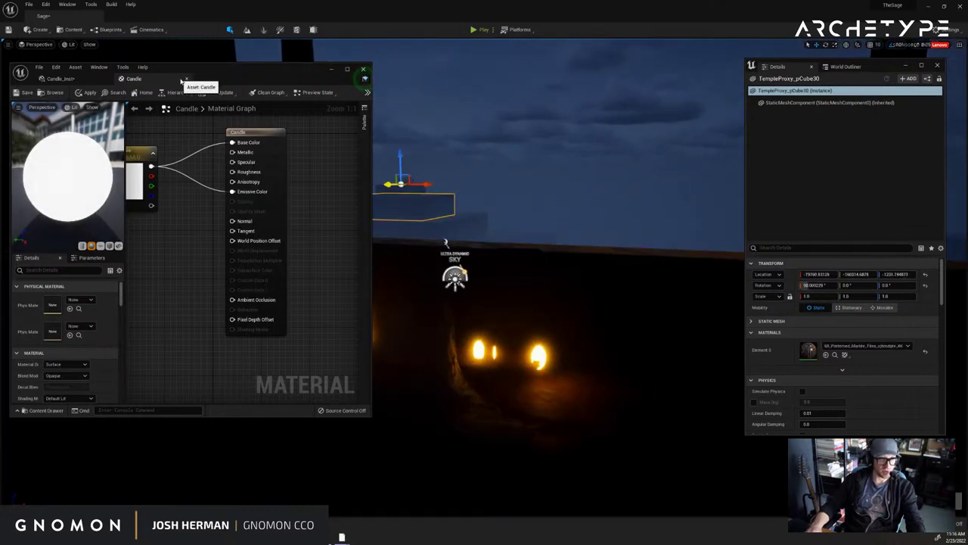
pyautogui.click(187, 80)
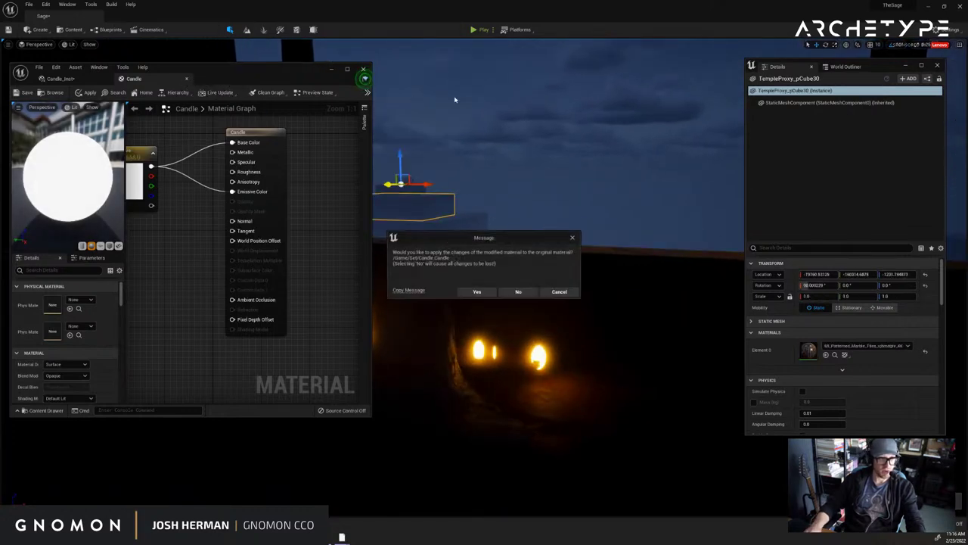
pyautogui.click(553, 292)
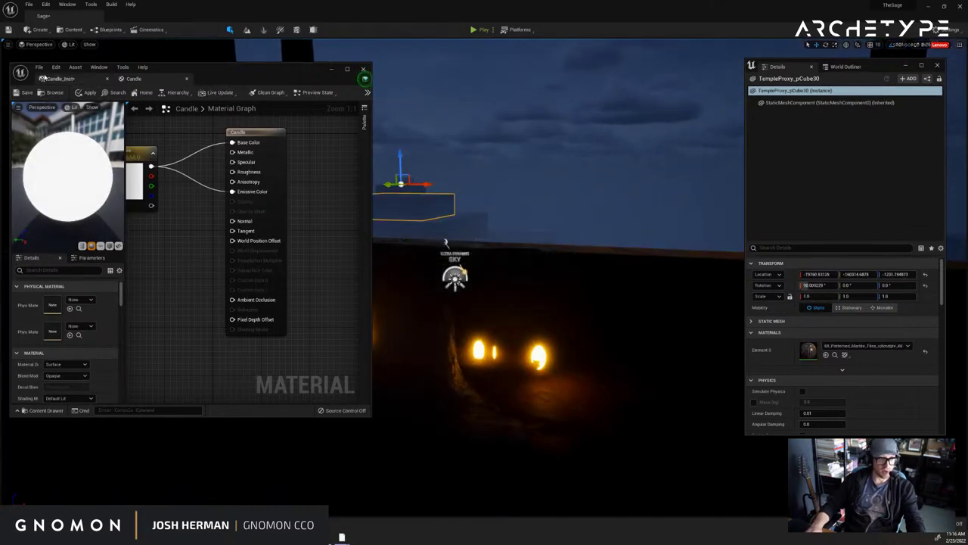
pyautogui.click(363, 69)
# Frame the candle flames beside the creature and bring up Ultra_Dynamic_Sky's details for editing.
pyautogui.moveTo(454, 98); pyautogui.dragTo(454, 103, button='right')
pyautogui.click(519, 125)
pyautogui.moveTo(519, 125); pyautogui.dragTo(506, 124, button='right')
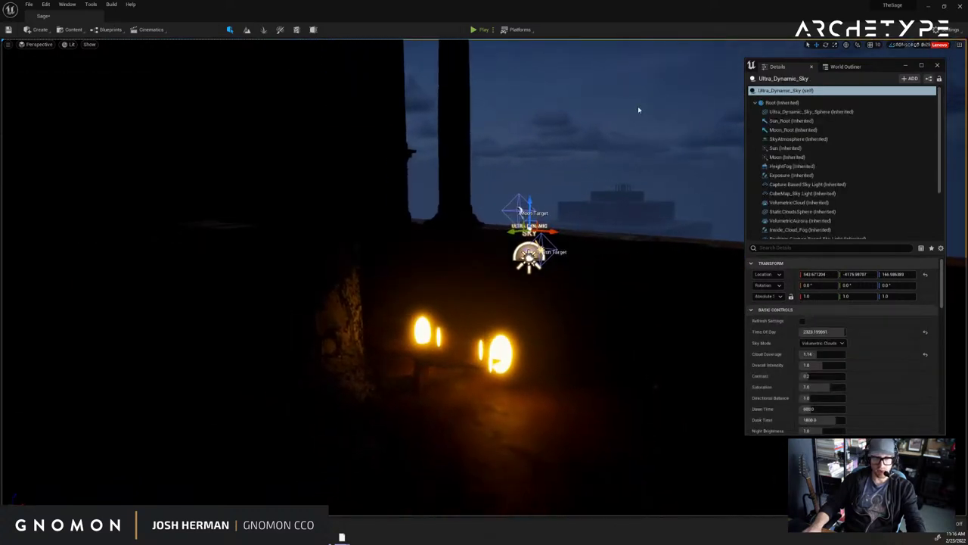
pyautogui.moveTo(672, 129); pyautogui.dragTo(680, 128, button='right')
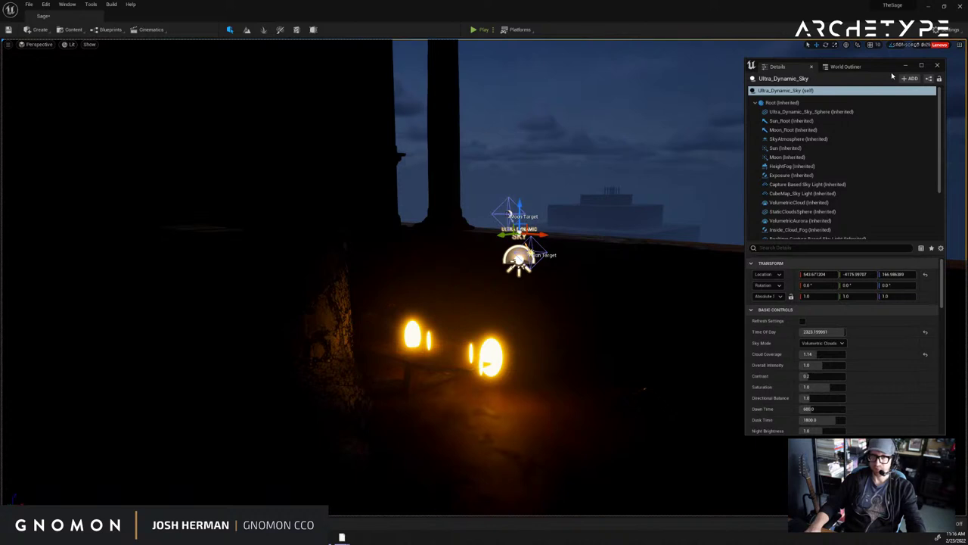
pyautogui.click(846, 67)
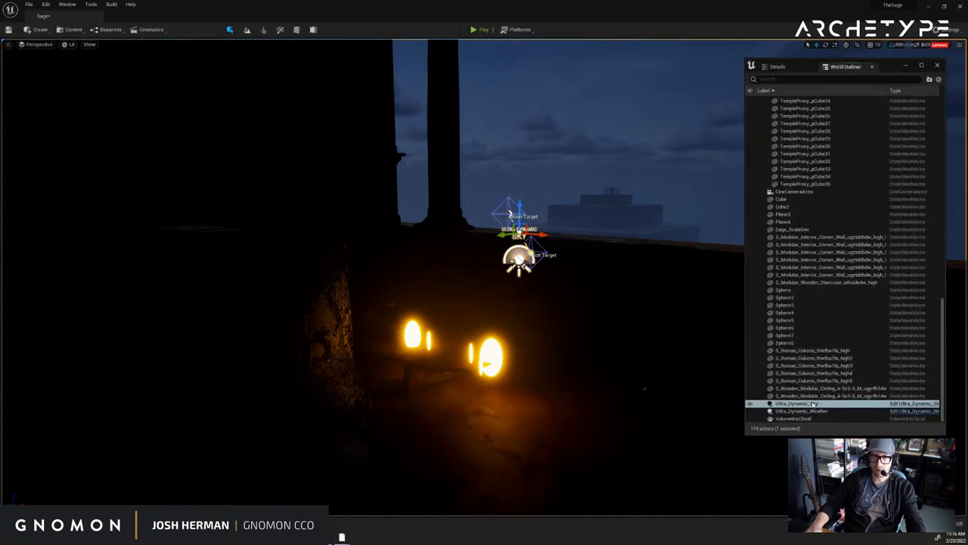
pyautogui.click(777, 66)
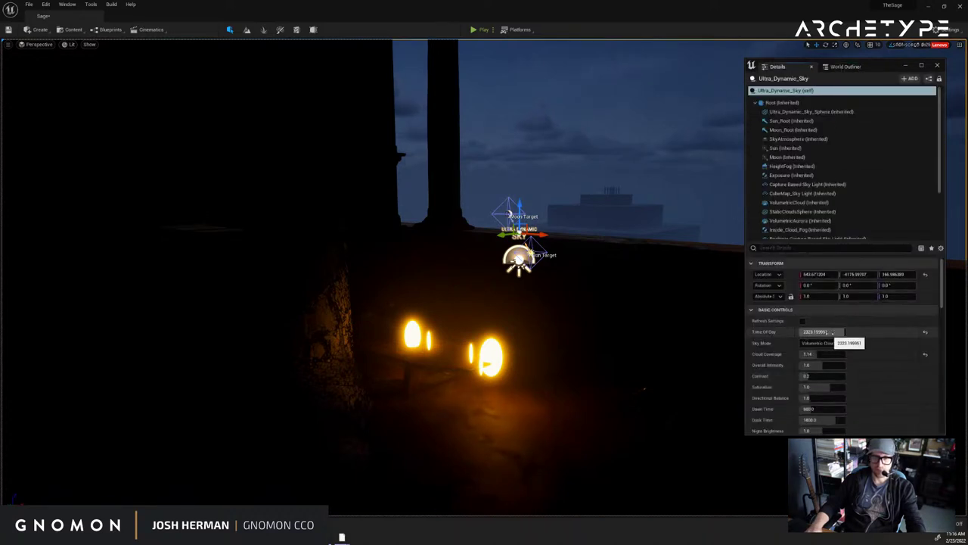
# Try a daytime setting of about 1402 for Ultra_Dynamic_Sky's Time Of Day.
pyautogui.moveTo(834, 332); pyautogui.dragTo(824, 333)
pyautogui.click(660, 225)
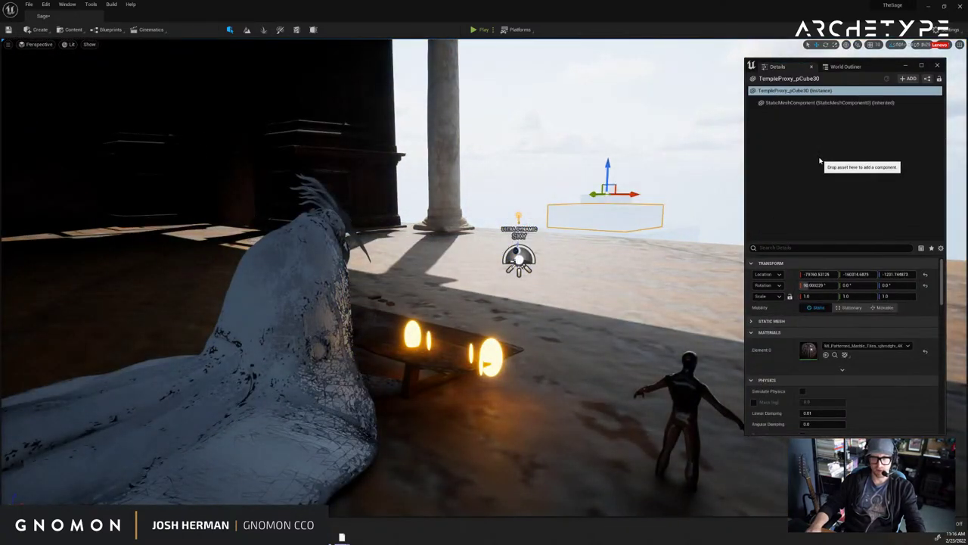
pyautogui.hotkey('ctrl', 'z')
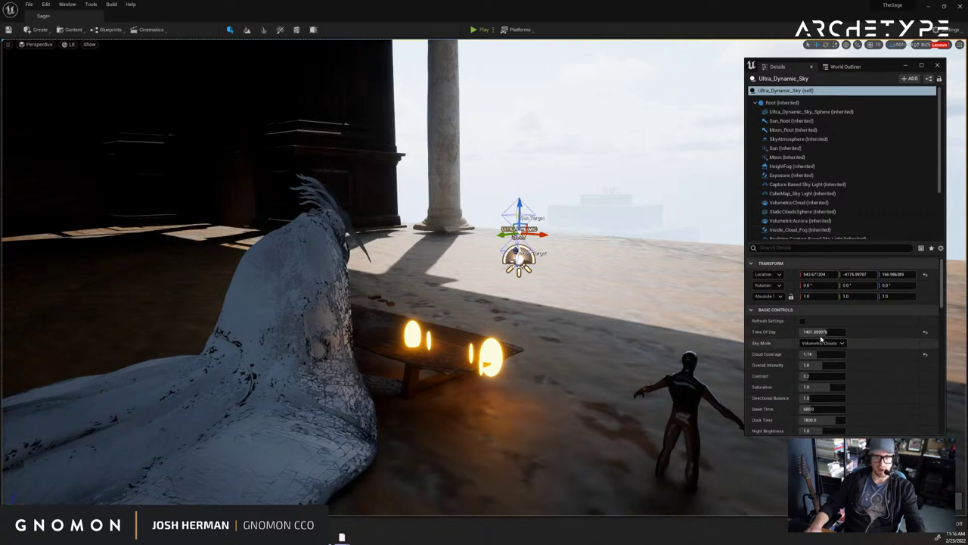
# Set Ultra_Dynamic_Sky's Time Of Day to 2400 and view the candles against the night sky.
pyautogui.moveTo(821, 332)
pyautogui.mouseDown()
pyautogui.moveTo(806, 333)
pyautogui.moveTo(827, 333)
pyautogui.mouseUp()
pyautogui.moveTo(688, 308)
pyautogui.mouseDown(button='right')
pyautogui.moveTo(722, 302)
pyautogui.moveTo(688, 309)
pyautogui.mouseUp(button='right')
pyautogui.moveTo(823, 332); pyautogui.dragTo(836, 331)
pyautogui.moveTo(656, 273); pyautogui.dragTo(703, 283, button='right')
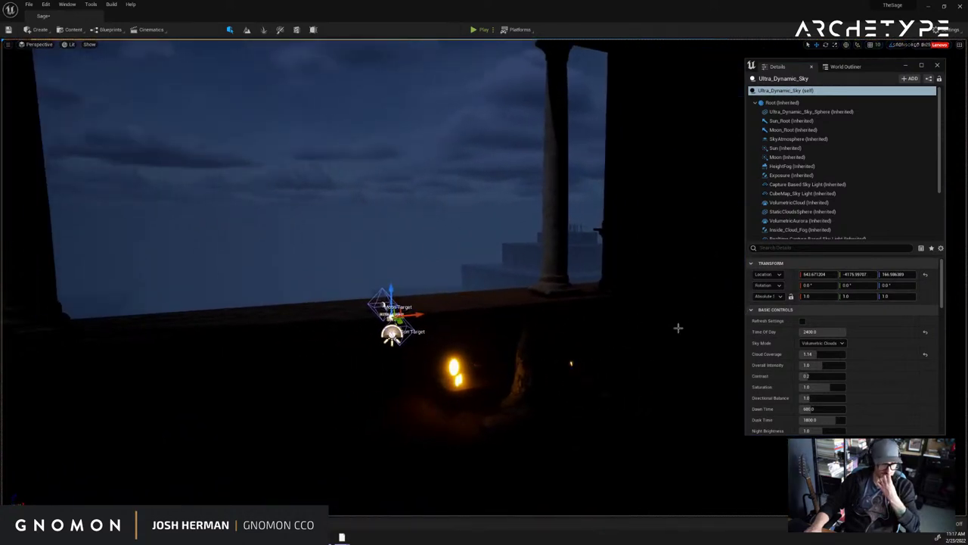
# Increase Ultra_Dynamic_Sky's Night Brightness to lighten the midnight sky behind the columns.
pyautogui.scroll(-3, 795, 399)
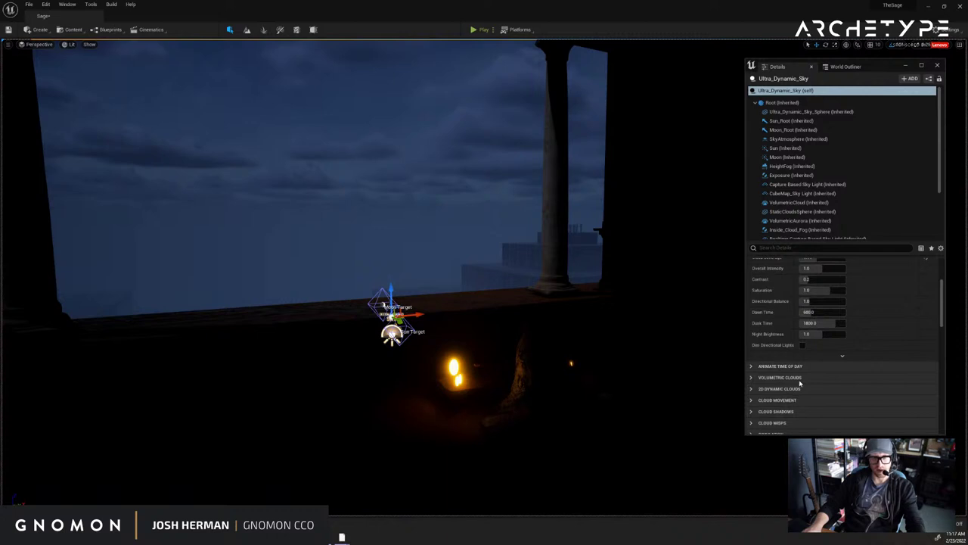
pyautogui.moveTo(855, 333); pyautogui.dragTo(870, 333)
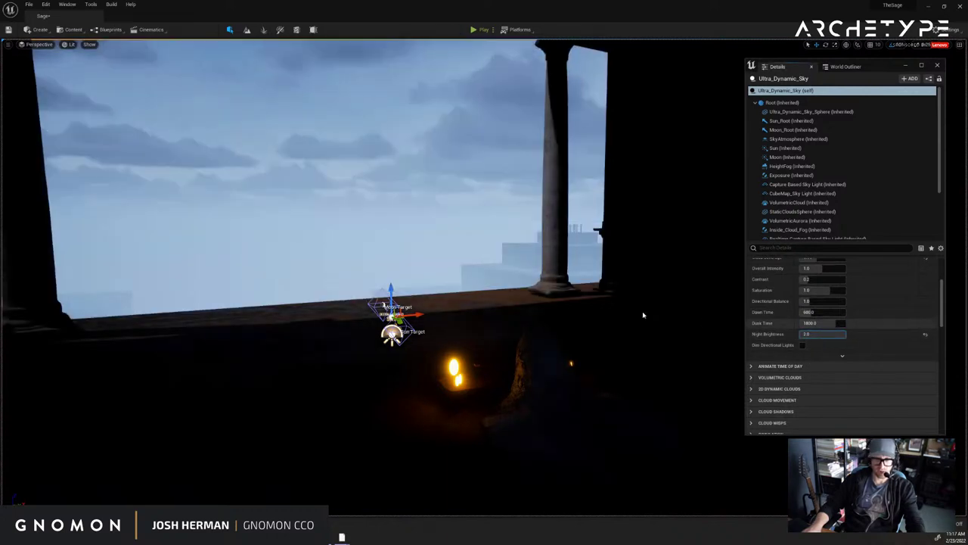
# Reset Ultra_Dynamic_Sky's Night Brightness to its default value.
pyautogui.moveTo(568, 361); pyautogui.dragTo(454, 259, button='right')
pyautogui.click(925, 334)
# Try duplicating and rotating the object beside the candles, undo the last changes and delete what remains selected.
pyautogui.click(391, 403)
pyautogui.keyDown('alt'); pyautogui.moveTo(391, 404); pyautogui.dragTo(487, 375); pyautogui.keyUp('alt')
pyautogui.press('e')
pyautogui.moveTo(441, 403); pyautogui.dragTo(451, 283)
pyautogui.click(580, 182)
pyautogui.moveTo(580, 182); pyautogui.dragTo(529, 238, button='right')
pyautogui.click(661, 216)
pyautogui.hotkey('ctrl', 'z')
pyautogui.hotkey('ctrl', 'z')
pyautogui.press('Delete')
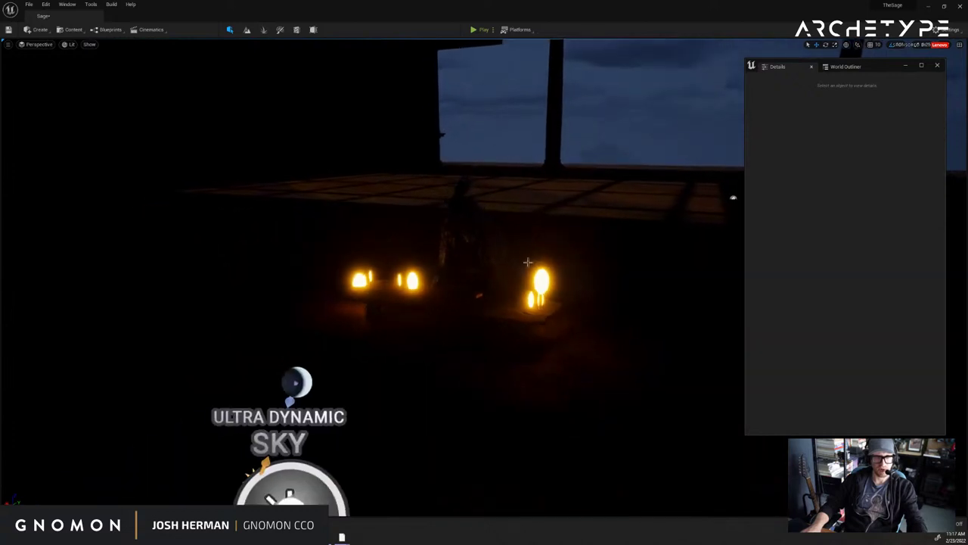
# Select the three flame spheres of the candle cluster at the end of the table.
pyautogui.click(541, 290)
pyautogui.press('f')
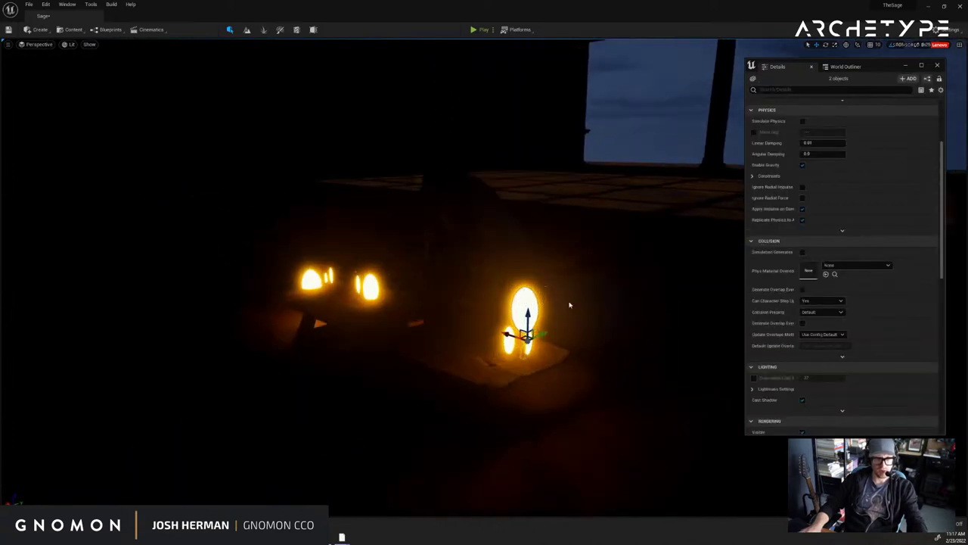
pyautogui.click(441, 361)
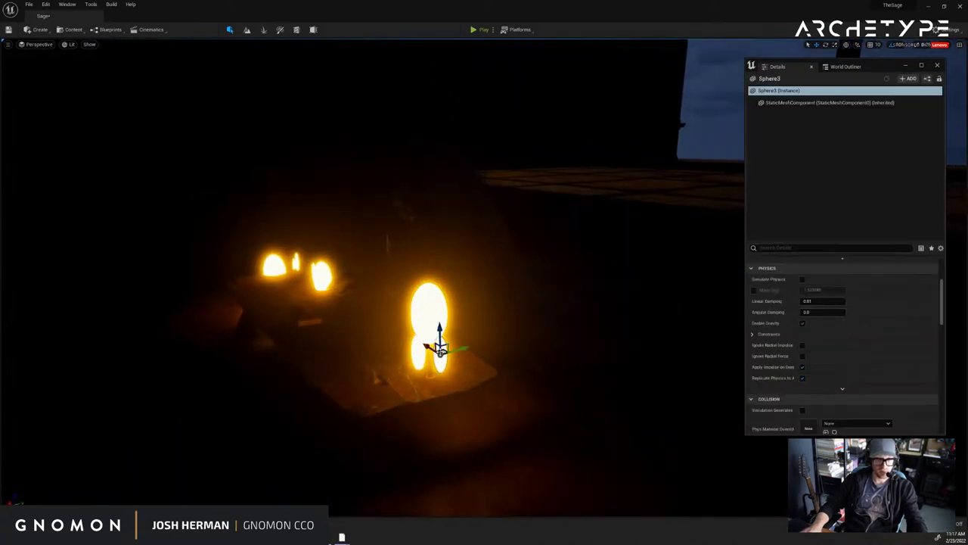
pyautogui.keyDown('shift'); pyautogui.click(434, 327); pyautogui.keyUp('shift')
pyautogui.keyDown('shift'); pyautogui.click(417, 352); pyautogui.keyUp('shift')
pyautogui.moveTo(418, 353); pyautogui.dragTo(366, 311, button='right')
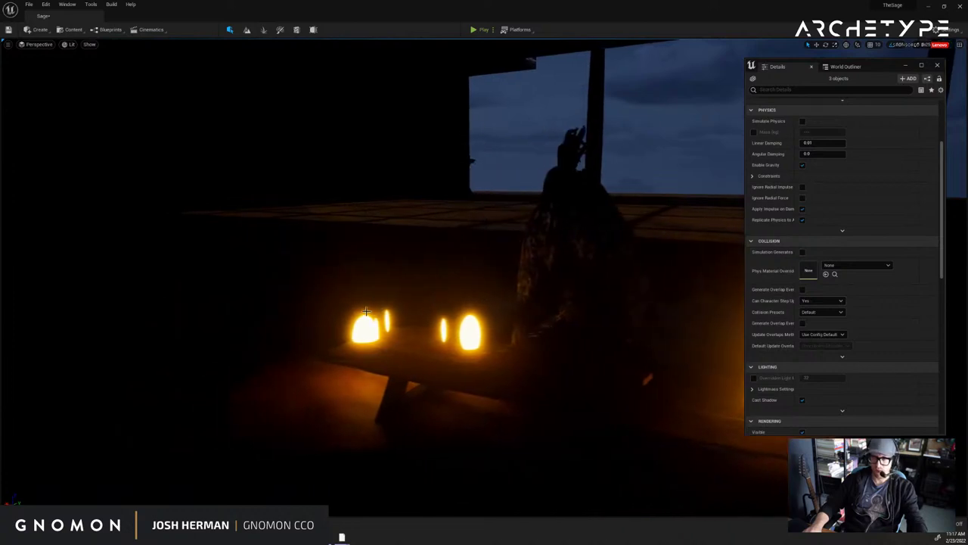
# Add the other candle flame spheres to the selection and drop the accidentally selected floor block from it.
pyautogui.keyDown('ctrl'); pyautogui.click(369, 328); pyautogui.keyUp('ctrl')
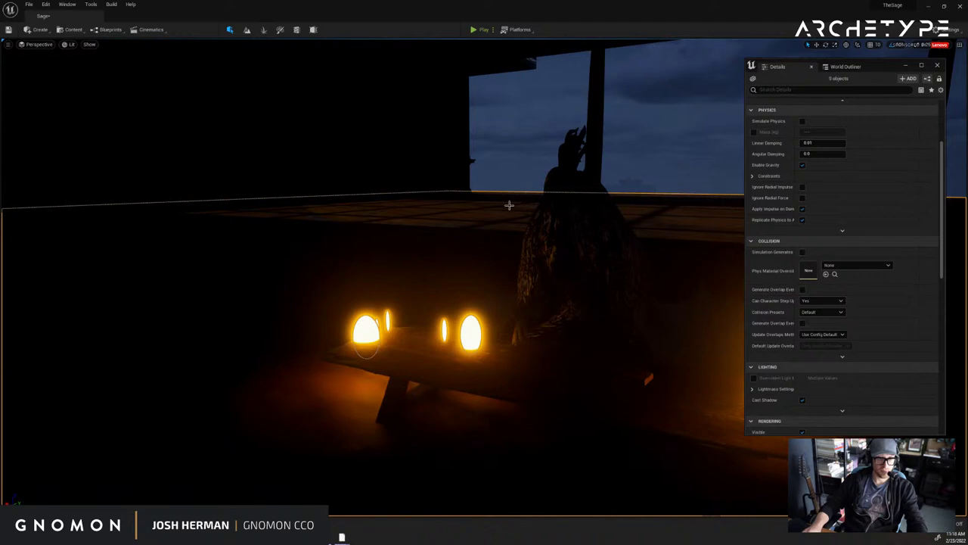
pyautogui.moveTo(512, 196); pyautogui.dragTo(441, 192, button='right')
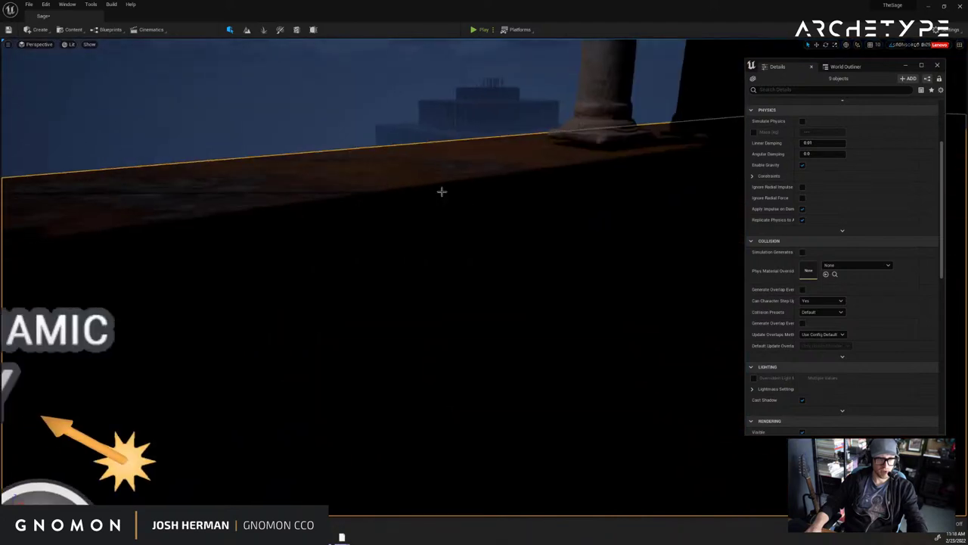
pyautogui.keyDown('ctrl'); pyautogui.click(368, 157); pyautogui.keyUp('ctrl')
pyautogui.moveTo(371, 150); pyautogui.dragTo(577, 151, button='right')
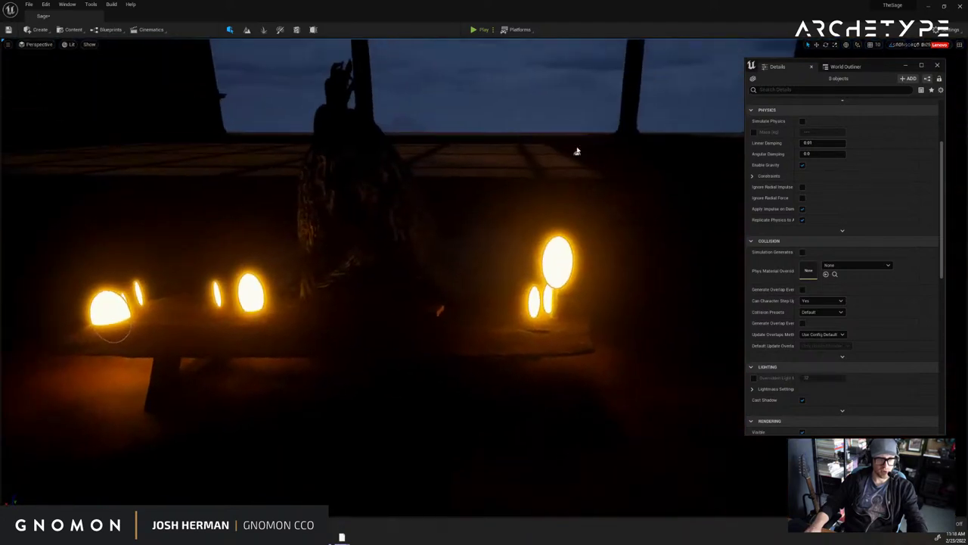
pyautogui.press('w')
pyautogui.moveTo(412, 296); pyautogui.dragTo(360, 326, button='right')
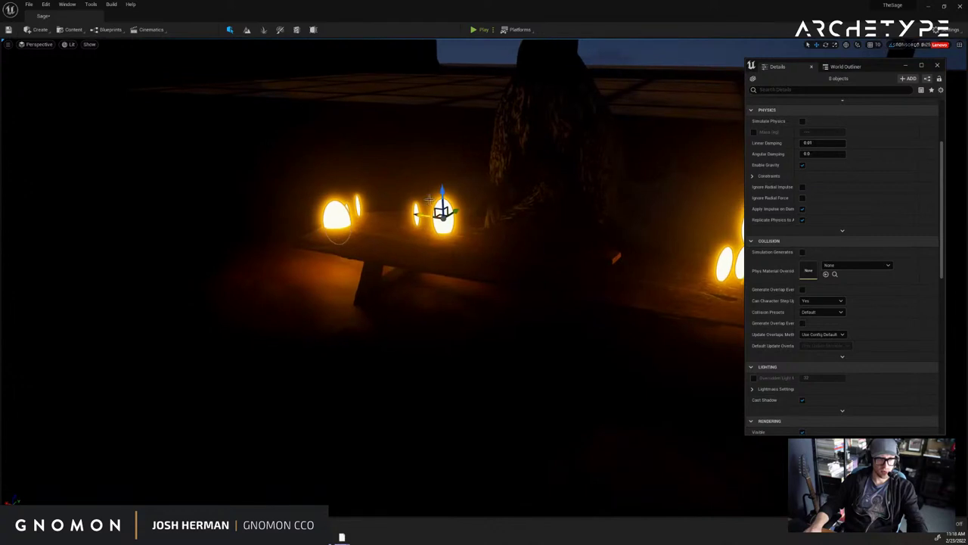
# Try shifting all selected candle flames together, and undo the move.
pyautogui.moveTo(443, 203); pyautogui.dragTo(444, 237)
pyautogui.moveTo(477, 220); pyautogui.dragTo(489, 222, button='right')
pyautogui.hotkey('ctrl', 'z')
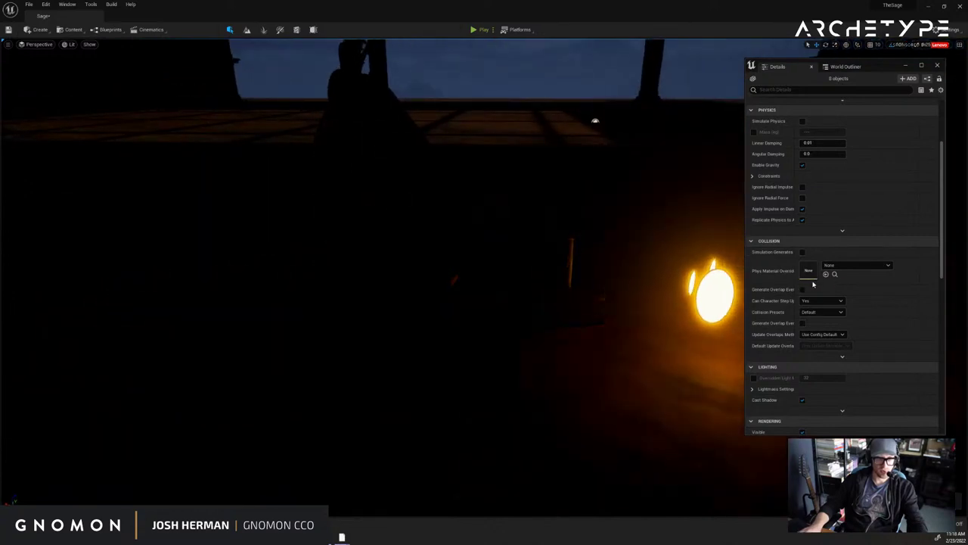
# Group the selected spheres Sphere to Sphere8 and hide the group.
pyautogui.click(844, 67)
pyautogui.rightClick(806, 318)
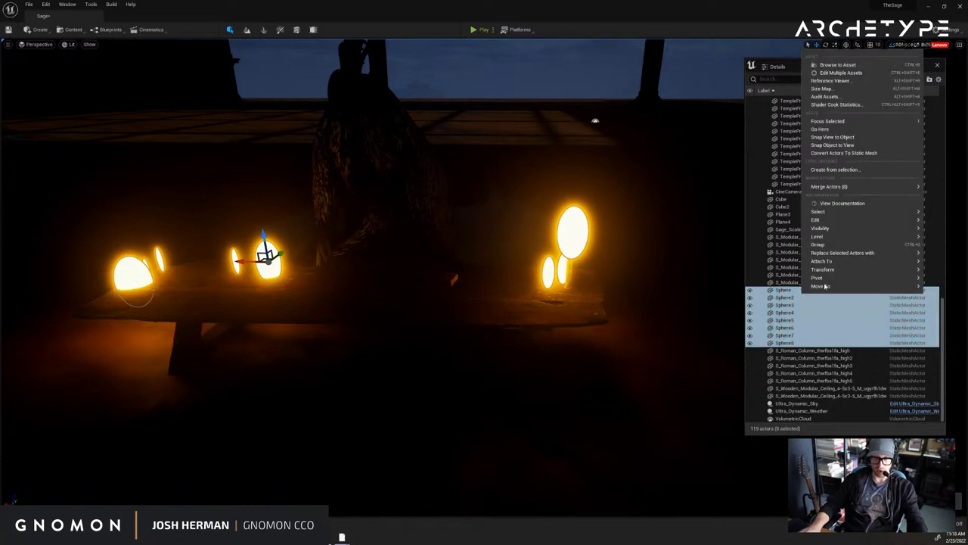
pyautogui.click(827, 245)
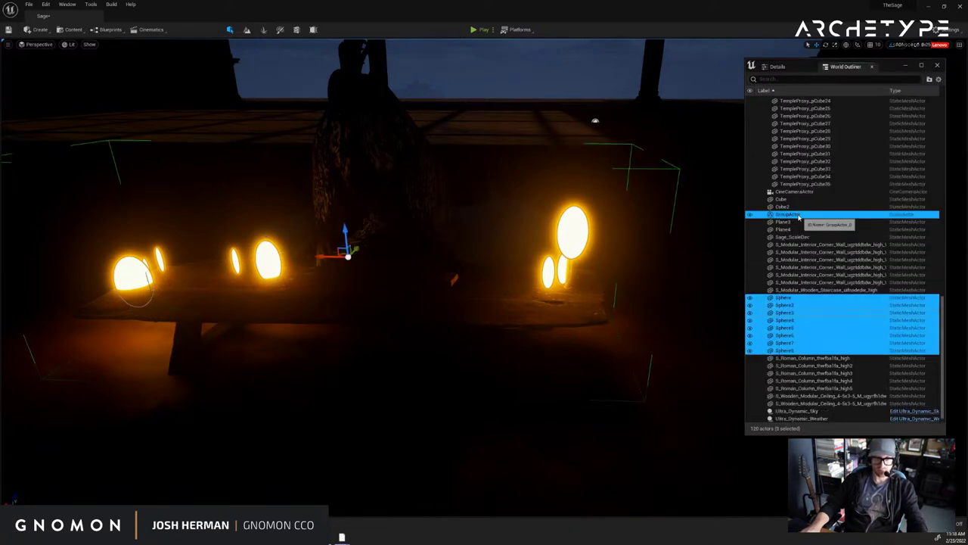
pyautogui.click(750, 215)
# Select Ultra_Dynamic_Sky and set its Time Of Day to a daytime value of about 1402.
pyautogui.click(615, 137)
pyautogui.moveTo(613, 135); pyautogui.dragTo(592, 117, button='right')
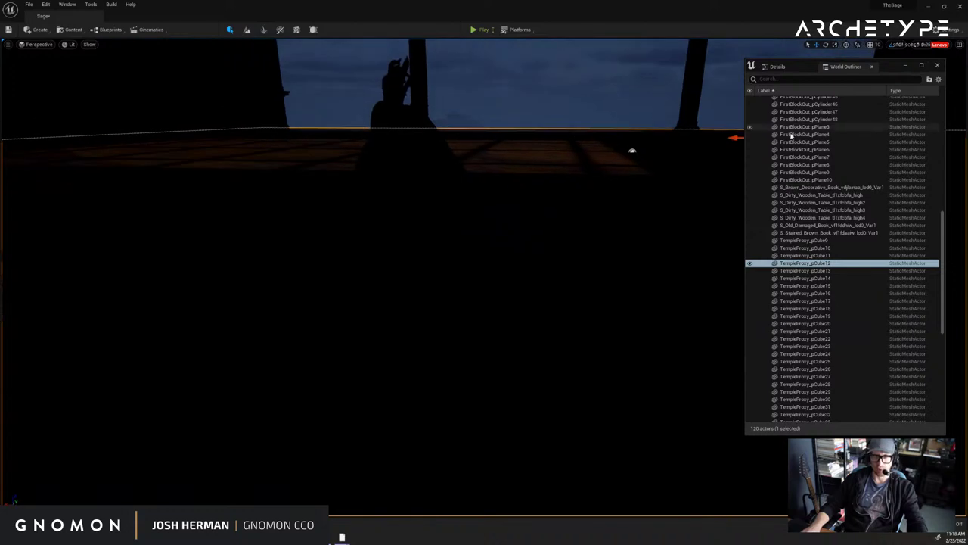
pyautogui.scroll(-2, 822, 333)
pyautogui.scroll(-6, 820, 333)
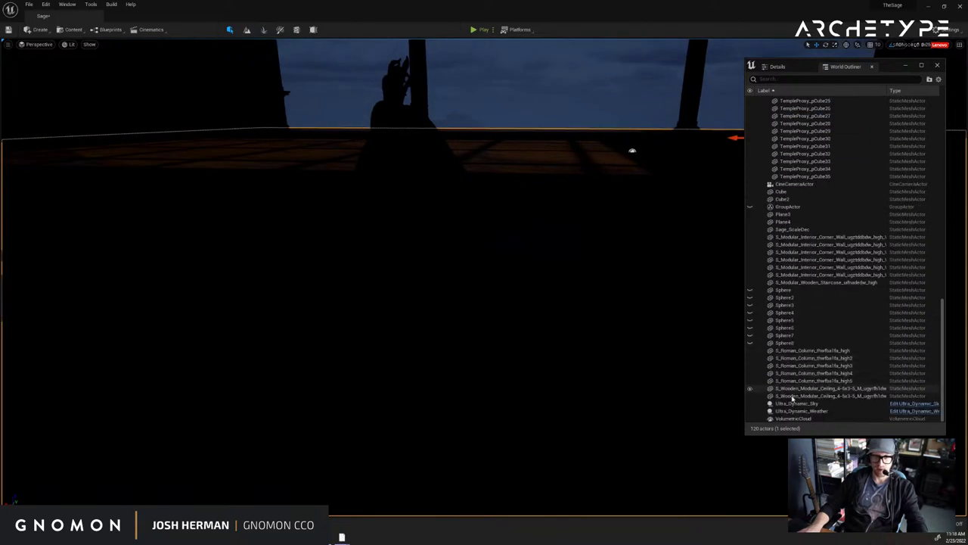
pyautogui.click(787, 403)
pyautogui.click(778, 67)
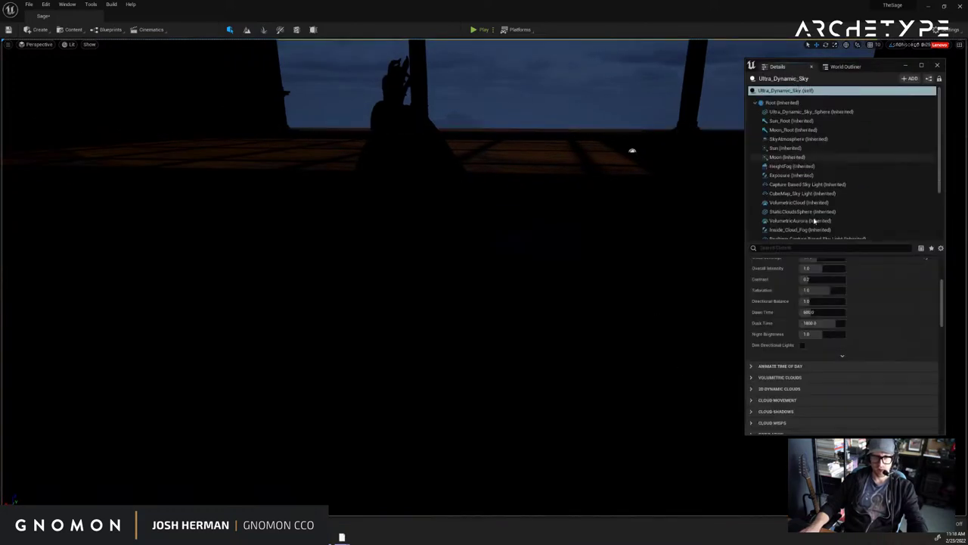
pyautogui.scroll(3, 824, 321)
pyautogui.moveTo(835, 331); pyautogui.dragTo(822, 331)
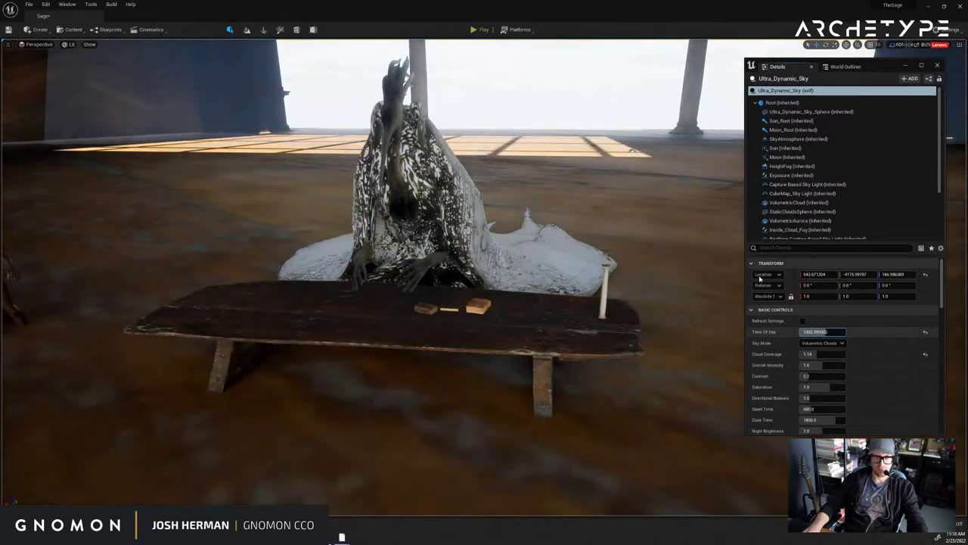
# Turn on Animate Time Of Day for Ultra_Dynamic_Sky.
pyautogui.scroll(-10, 577, 98)
pyautogui.scroll(-5, 580, 98)
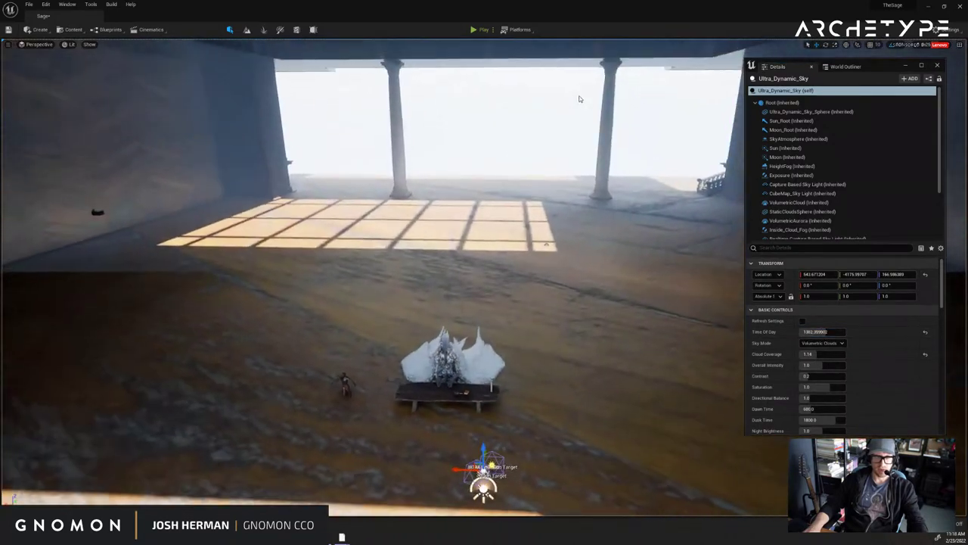
pyautogui.scroll(-3, 816, 307)
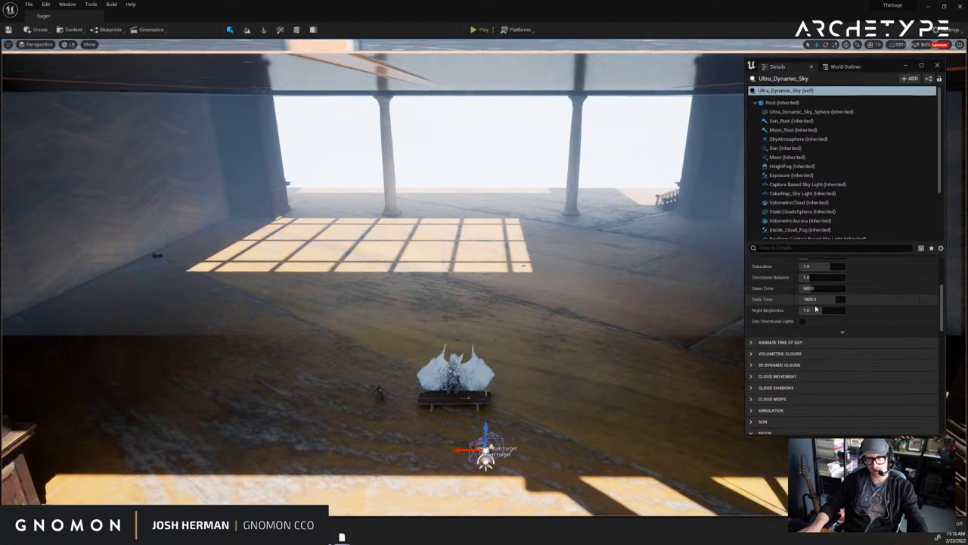
pyautogui.click(779, 342)
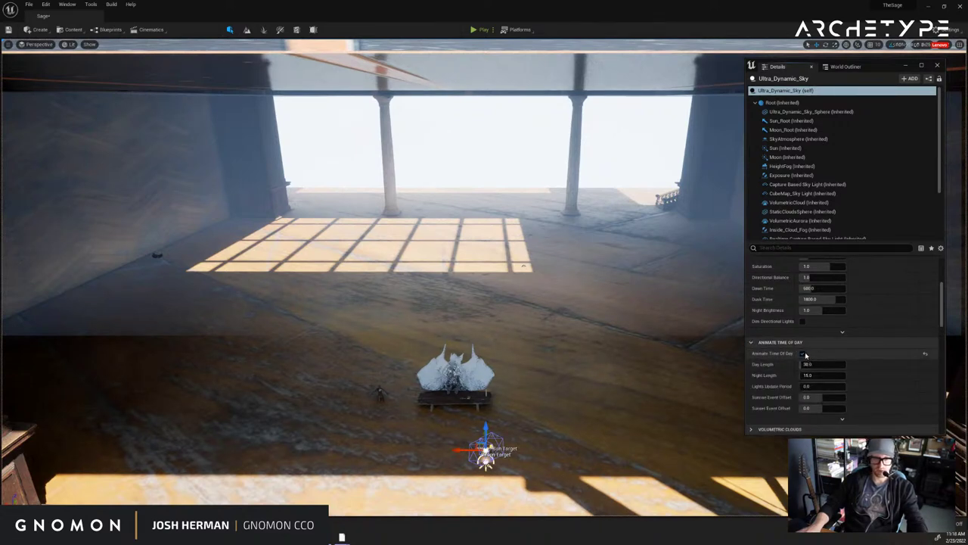
# Close the floating Details window and save all changes to the Sage level.
pyautogui.moveTo(605, 316); pyautogui.dragTo(669, 315, button='right')
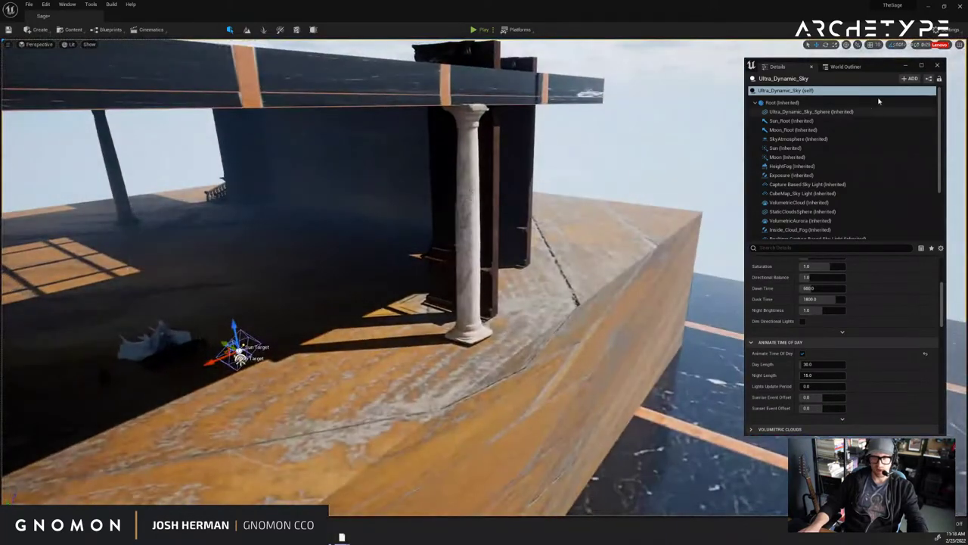
pyautogui.click(938, 66)
pyautogui.click(29, 4)
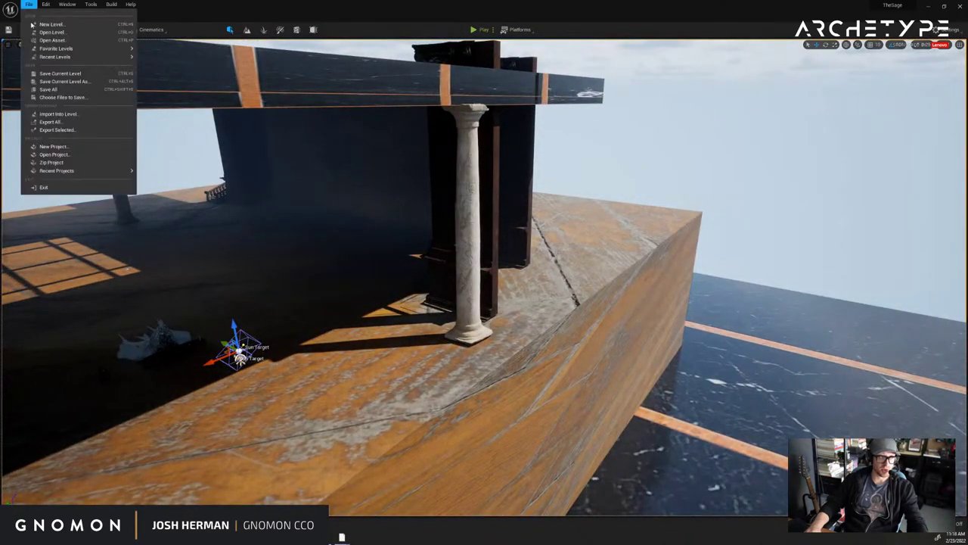
pyautogui.click(49, 89)
pyautogui.moveTo(474, 203); pyautogui.dragTo(525, 198, button='right')
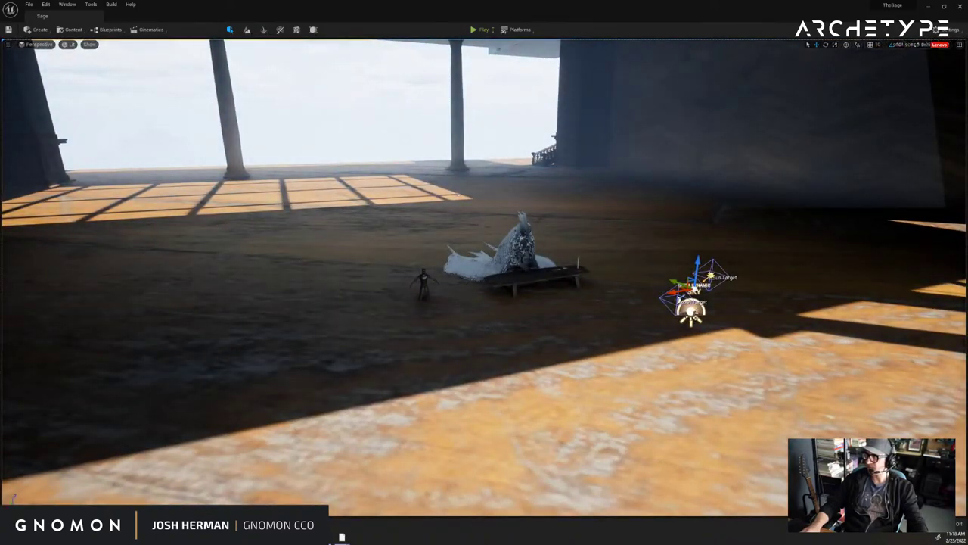
pyautogui.moveTo(703, 269); pyautogui.dragTo(706, 270, button='right')
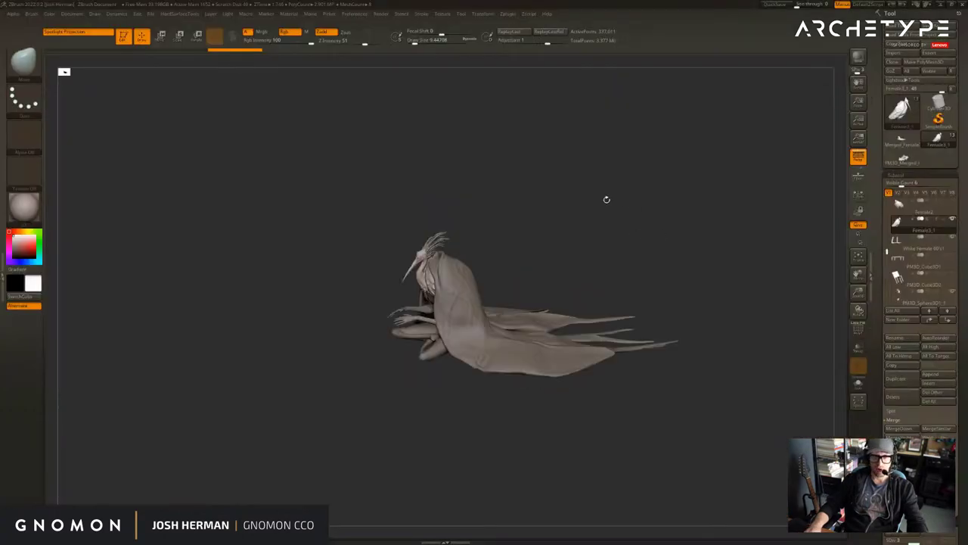
# Switch to ZBrush and make the creature's head crest, PM3D_Sphere3D1_1, the active subtool.
pyautogui.moveTo(605, 199)
pyautogui.mouseDown()
pyautogui.moveTo(634, 188)
pyautogui.moveTo(709, 208)
pyautogui.moveTo(745, 203)
pyautogui.moveTo(715, 159)
pyautogui.moveTo(771, 159)
pyautogui.moveTo(638, 221)
pyautogui.moveTo(683, 149)
pyautogui.moveTo(672, 181)
pyautogui.moveTo(612, 177)
pyautogui.mouseUp()
pyautogui.keyDown('alt'); pyautogui.click(491, 171); pyautogui.keyUp('alt')
pyautogui.moveTo(688, 182)
pyautogui.mouseDown()
pyautogui.moveTo(601, 212)
pyautogui.moveTo(661, 234)
pyautogui.moveTo(622, 220)
pyautogui.mouseUp()
pyautogui.press('w')
pyautogui.press('q')
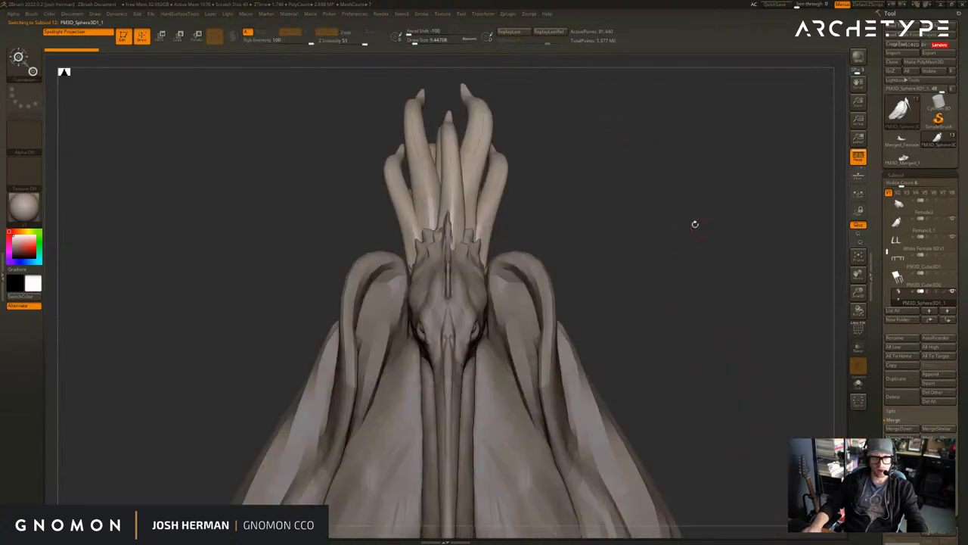
# Isolate the crest subtool in Solo view and activate the Move transpose line.
pyautogui.hotkey('ctrl', 'z')
pyautogui.press('w')
pyautogui.press('q')
pyautogui.click(943, 293)
pyautogui.moveTo(652, 199)
pyautogui.mouseDown()
pyautogui.moveTo(588, 214)
pyautogui.moveTo(653, 219)
pyautogui.mouseUp()
pyautogui.press('w')
pyautogui.hotkey('alt', 's')
pyautogui.moveTo(745, 237); pyautogui.dragTo(667, 226)
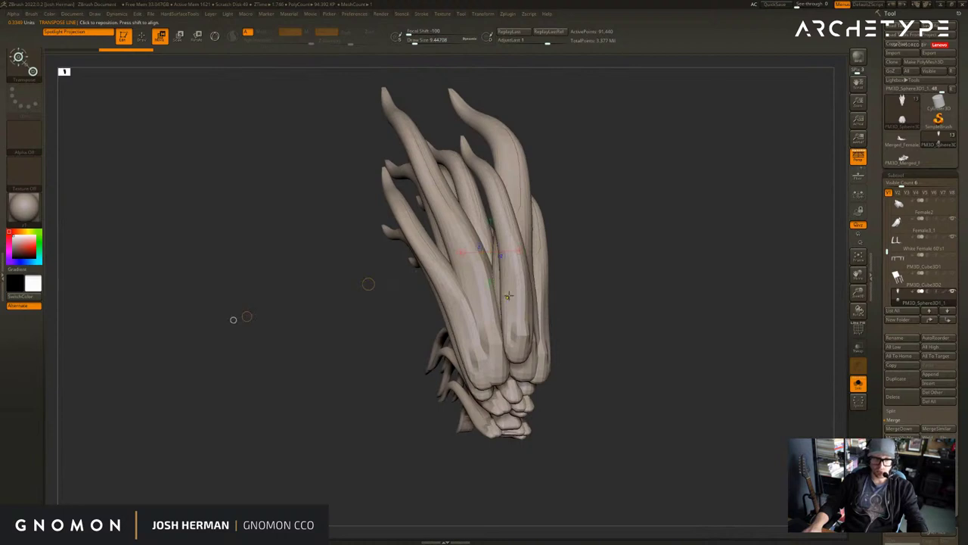
# Mask the whole crest except the single central tendril at the front.
pyautogui.keyDown('ctrl'); pyautogui.click(519, 304); pyautogui.keyUp('ctrl')
pyautogui.keyDown('ctrl'); pyautogui.moveTo(374, 192); pyautogui.dragTo(625, 203); pyautogui.keyUp('ctrl')
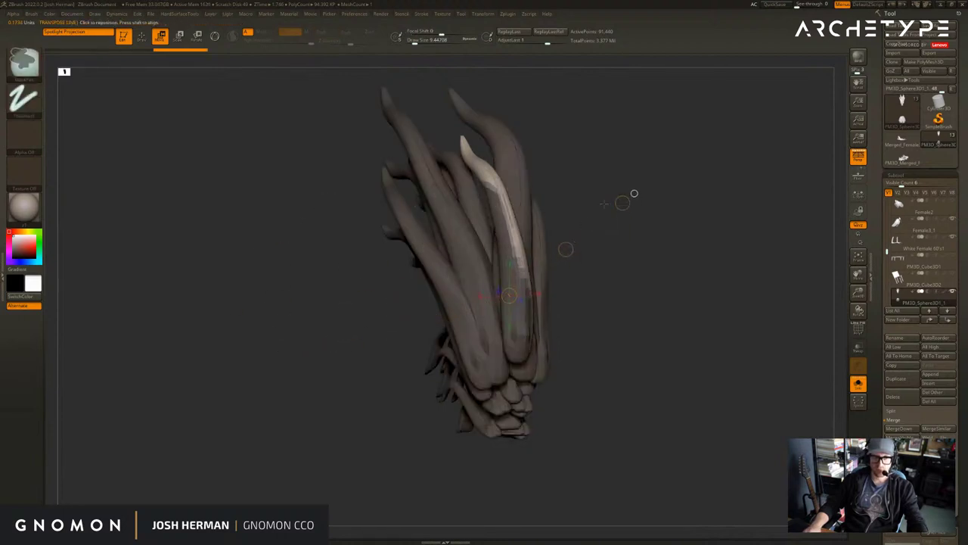
pyautogui.keyDown('ctrl'); pyautogui.moveTo(497, 203); pyautogui.dragTo(608, 270); pyautogui.keyUp('ctrl')
pyautogui.keyDown('ctrl'); pyautogui.moveTo(522, 318); pyautogui.dragTo(374, 344); pyautogui.keyUp('ctrl')
pyautogui.moveTo(401, 334); pyautogui.dragTo(544, 301, button='right')
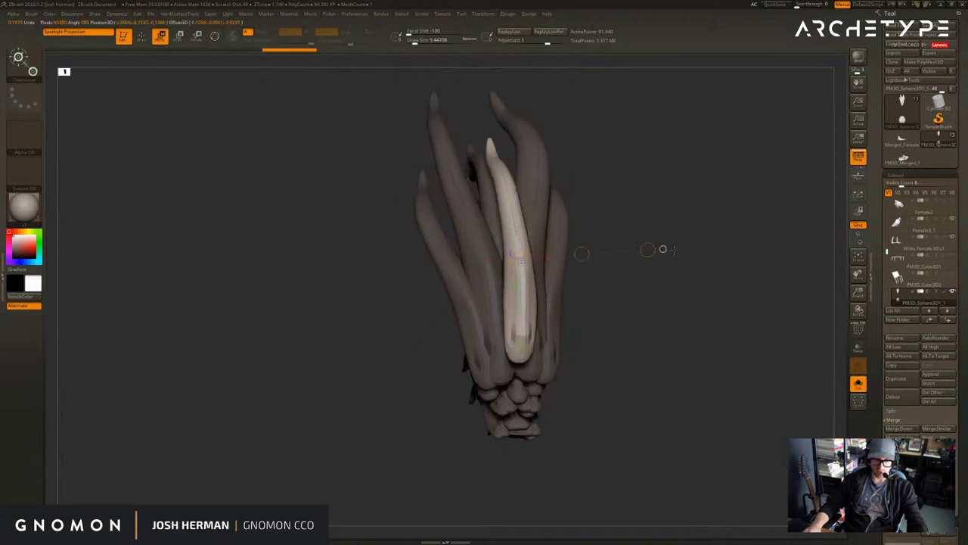
# Place the transpose line across the unmasked central tendril and duplicate it several times beside the crest.
pyautogui.moveTo(514, 257); pyautogui.dragTo(689, 250)
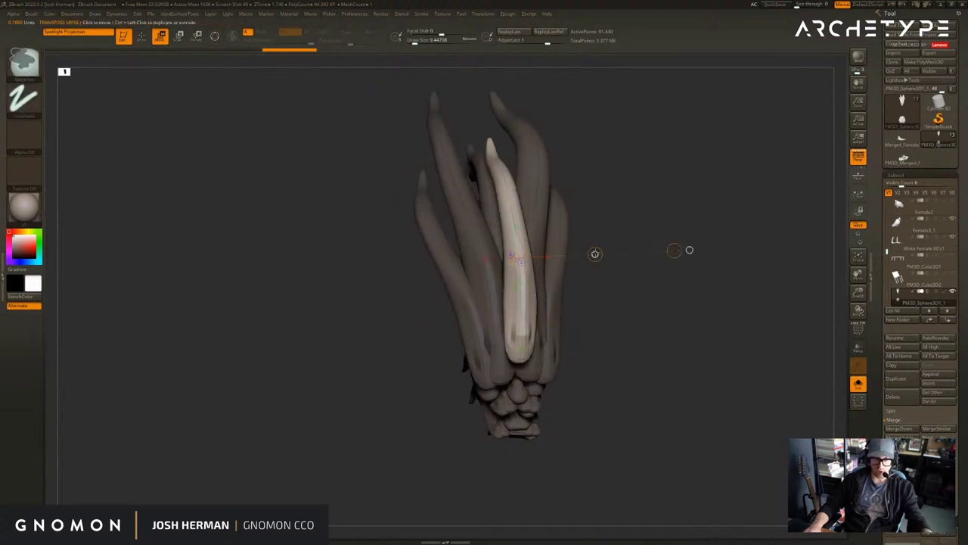
pyautogui.keyDown('ctrl'); pyautogui.moveTo(595, 254); pyautogui.dragTo(674, 249); pyautogui.keyUp('ctrl')
pyautogui.hotkey('ctrl', 'z')
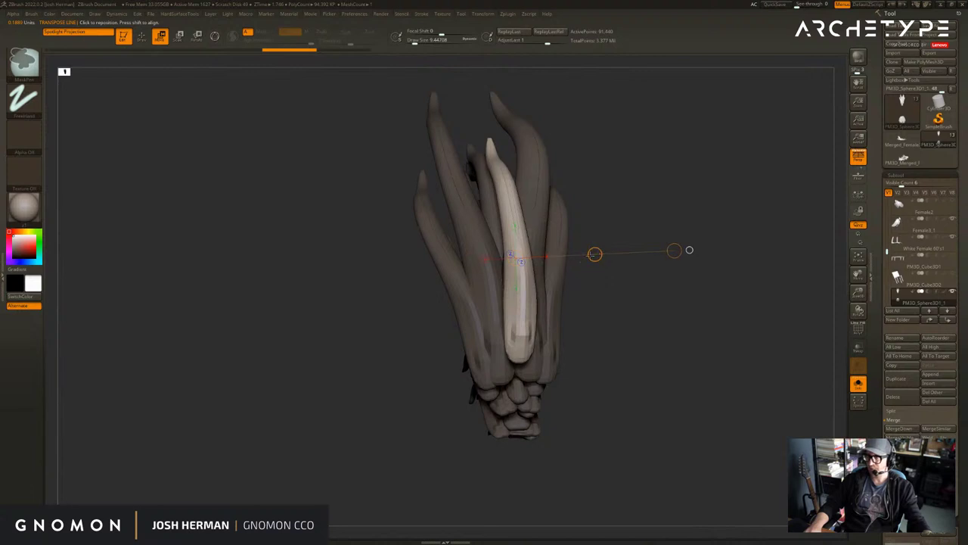
pyautogui.keyDown('ctrl'); pyautogui.moveTo(595, 254); pyautogui.dragTo(660, 253); pyautogui.keyUp('ctrl')
pyautogui.keyDown('ctrl'); pyautogui.moveTo(596, 254); pyautogui.dragTo(645, 305); pyautogui.keyUp('ctrl')
pyautogui.keyDown('ctrl'); pyautogui.moveTo(595, 254); pyautogui.dragTo(530, 281); pyautogui.keyUp('ctrl')
pyautogui.keyDown('ctrl'); pyautogui.moveTo(595, 255); pyautogui.dragTo(537, 261); pyautogui.keyUp('ctrl')
pyautogui.moveTo(814, 171)
pyautogui.mouseDown()
pyautogui.moveTo(722, 162)
pyautogui.moveTo(801, 169)
pyautogui.mouseUp()
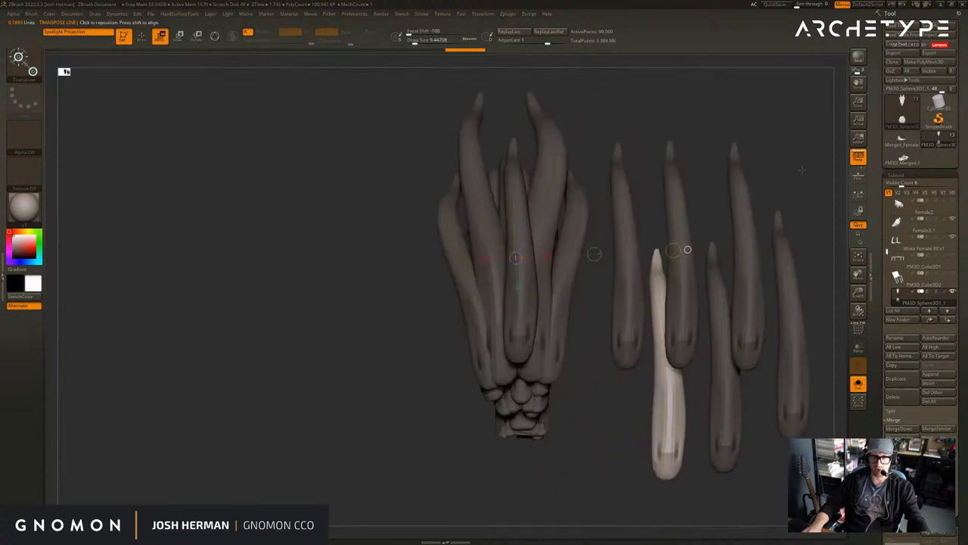
# Undo the duplicated tendrils beside the crest.
pyautogui.hotkey('ctrl', 'z')
pyautogui.hotkey('ctrl', 'z')
pyautogui.hotkey('ctrl', 'z')
pyautogui.hotkey('ctrl', 'z')
pyautogui.hotkey('ctrl', 'z')
pyautogui.hotkey('ctrl', 'z')
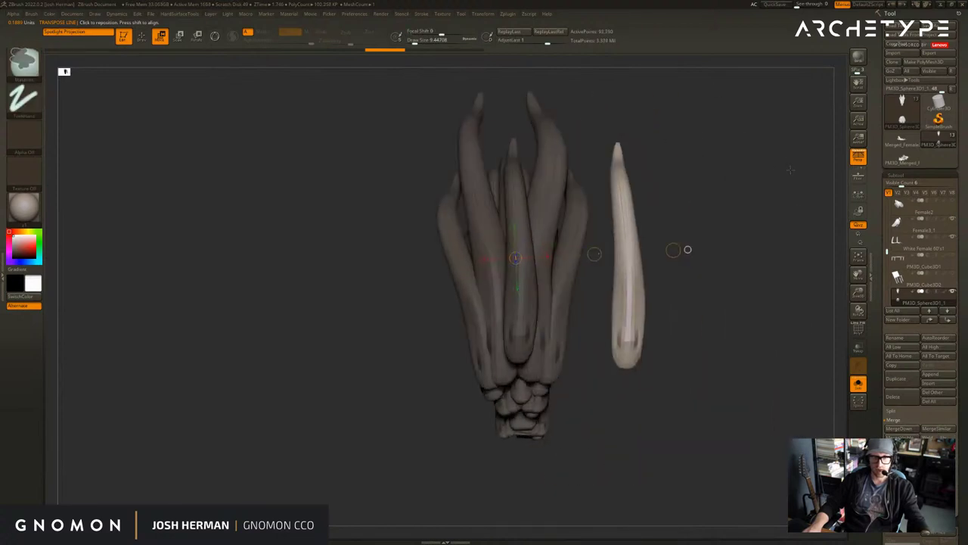
# Isolate different crest tendrils in turn by masking the rest, and place a short transpose line beside the tall tendril.
pyautogui.keyDown('ctrl'); pyautogui.click(552, 231); pyautogui.keyUp('ctrl')
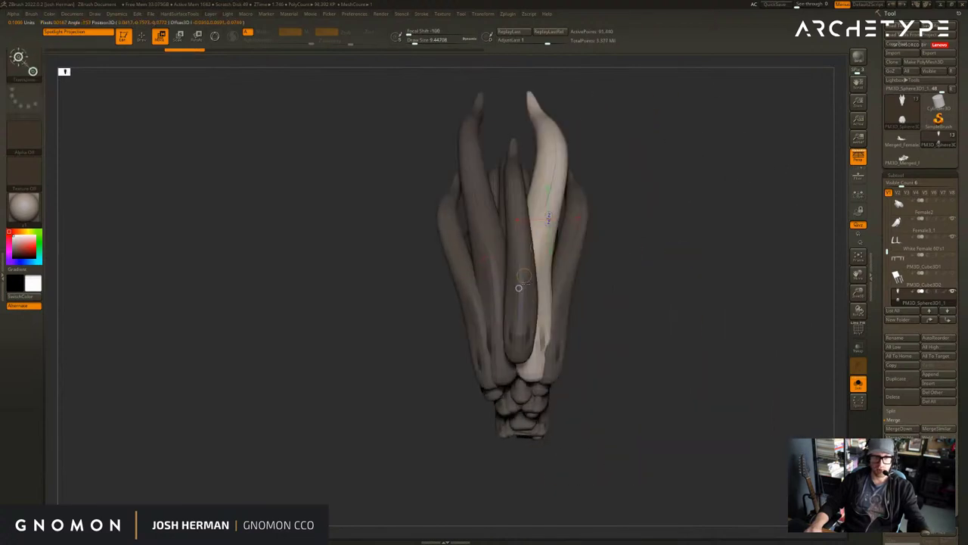
pyautogui.keyDown('ctrl'); pyautogui.click(564, 266); pyautogui.keyUp('ctrl')
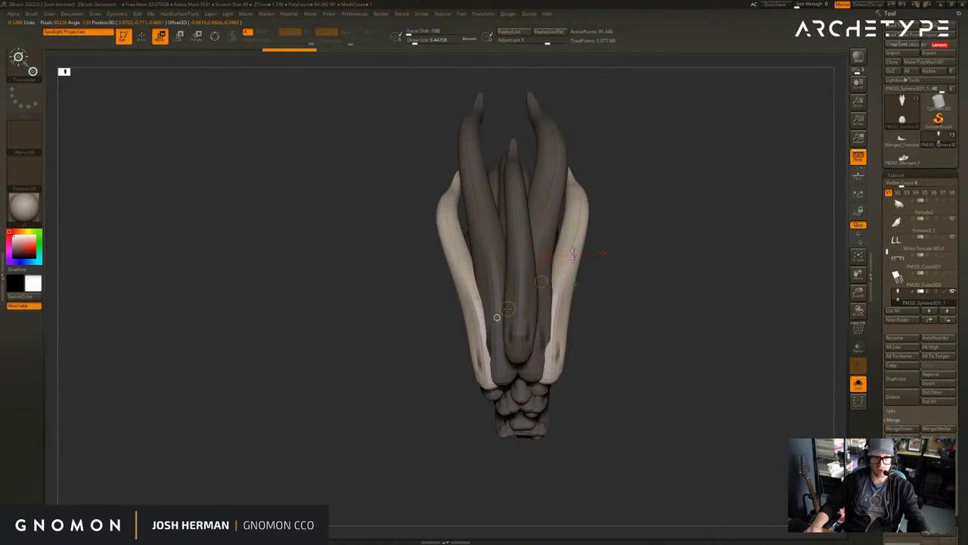
pyautogui.moveTo(579, 218); pyautogui.dragTo(651, 218)
pyautogui.moveTo(745, 170)
pyautogui.mouseDown()
pyautogui.moveTo(784, 186)
pyautogui.moveTo(775, 229)
pyautogui.moveTo(755, 232)
pyautogui.moveTo(745, 219)
pyautogui.moveTo(778, 223)
pyautogui.moveTo(770, 209)
pyautogui.mouseUp()
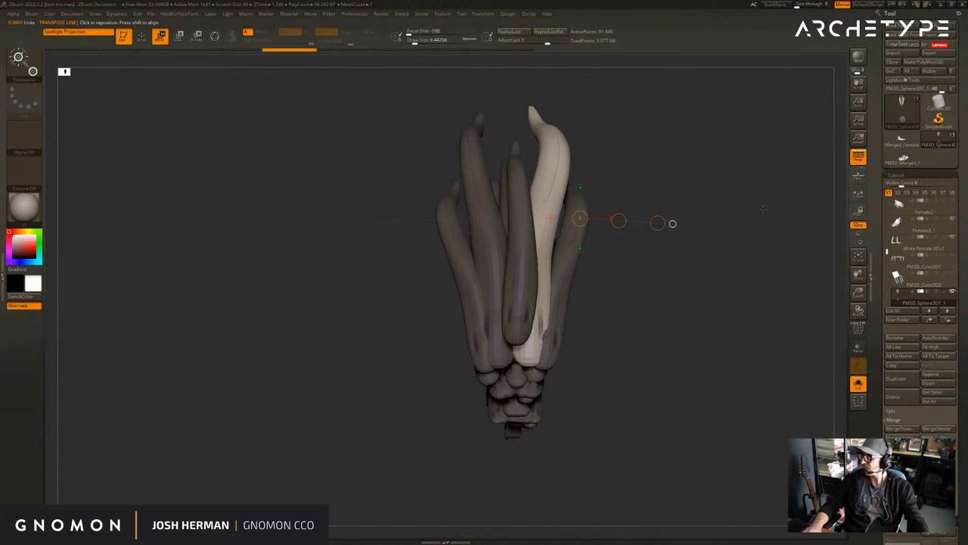
# Clear the mask from the crest and return to Draw mode with the tendrils seen from the side.
pyautogui.moveTo(907, 250)
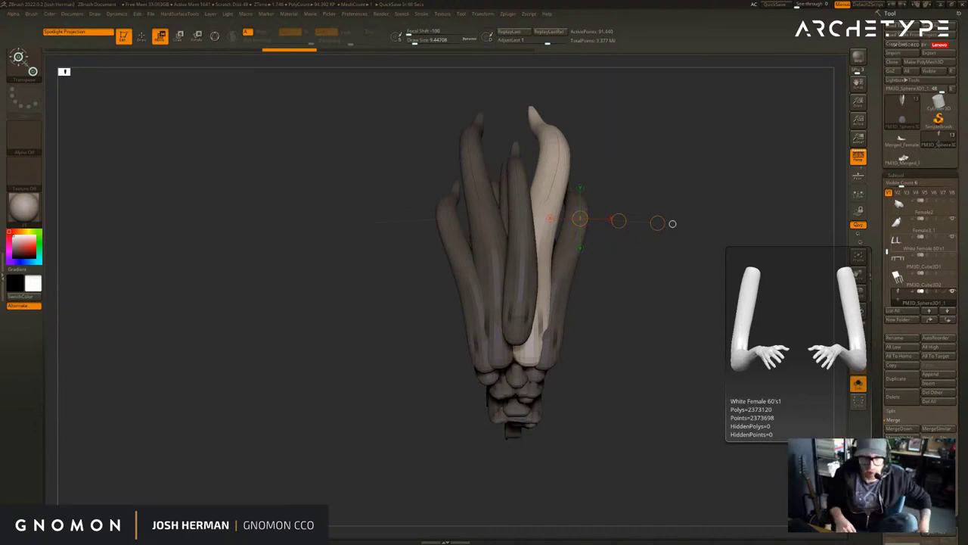
pyautogui.moveTo(734, 222); pyautogui.dragTo(602, 215)
pyautogui.keyDown('ctrl'); pyautogui.moveTo(630, 183); pyautogui.dragTo(581, 254); pyautogui.keyUp('ctrl')
pyautogui.moveTo(592, 215)
pyautogui.mouseDown()
pyautogui.moveTo(681, 215)
pyautogui.moveTo(762, 140)
pyautogui.mouseUp()
pyautogui.press('q')
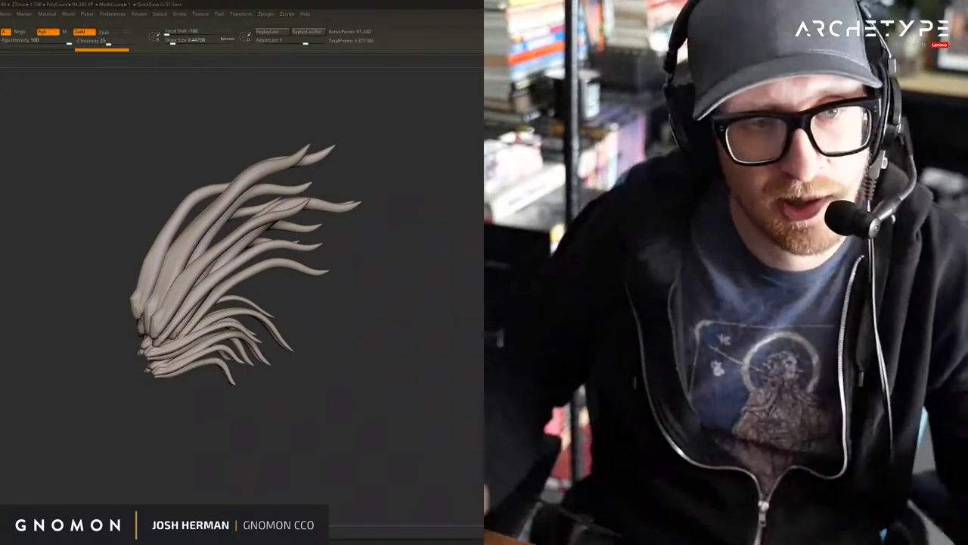
# Bring the whole seated creature back around the crest and examine it from the side.
pyautogui.moveTo(442, 259); pyautogui.dragTo(458, 247)
pyautogui.hotkey('alt', 's')
pyautogui.moveTo(406, 264); pyautogui.dragTo(476, 246)
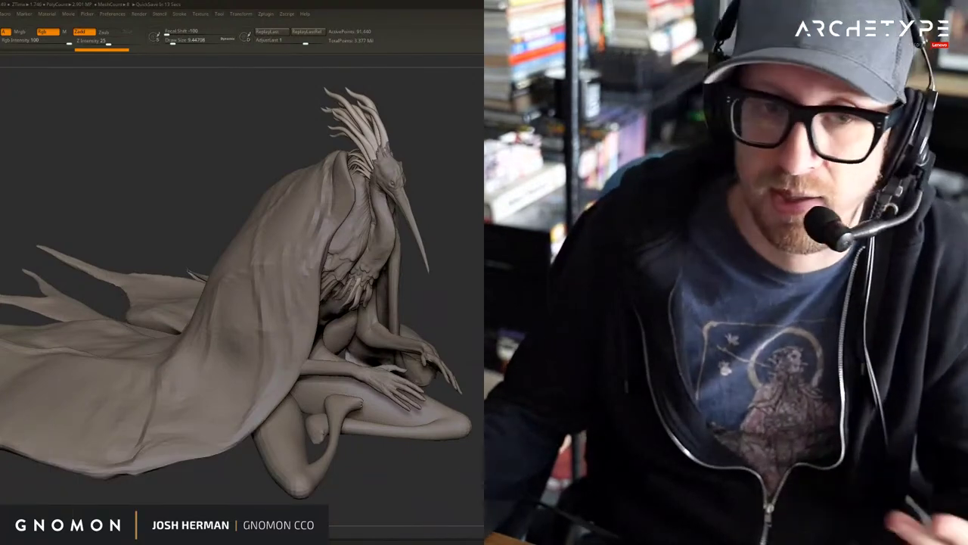
pyautogui.moveTo(435, 177)
pyautogui.mouseDown()
pyautogui.moveTo(461, 161)
pyautogui.moveTo(460, 189)
pyautogui.moveTo(477, 170)
pyautogui.mouseUp()
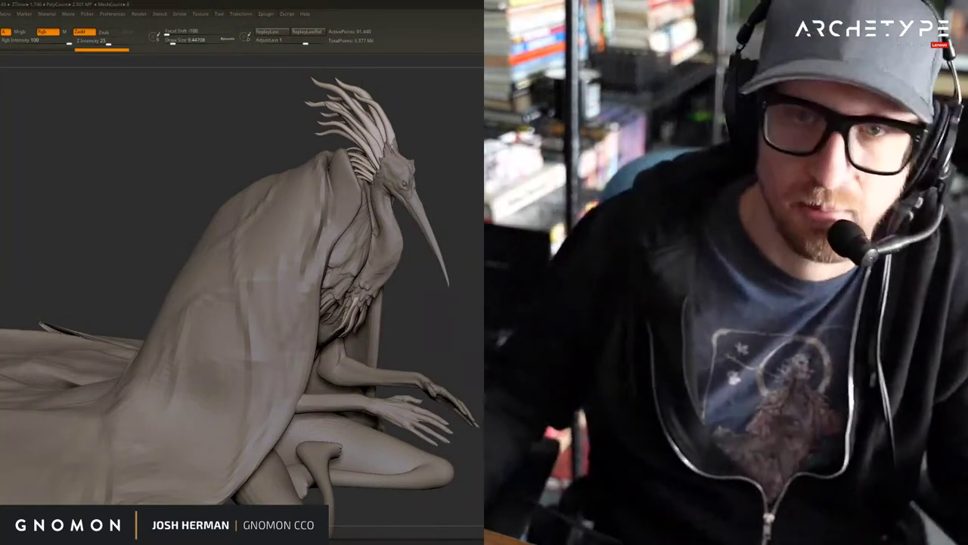
# Switch to Unreal Editor, frame the selected sky dome around the scene and clear the selection.
pyautogui.hotkey('alt', 'Tab')
pyautogui.moveTo(404, 226); pyautogui.dragTo(324, 241, button='right')
pyautogui.press('w')
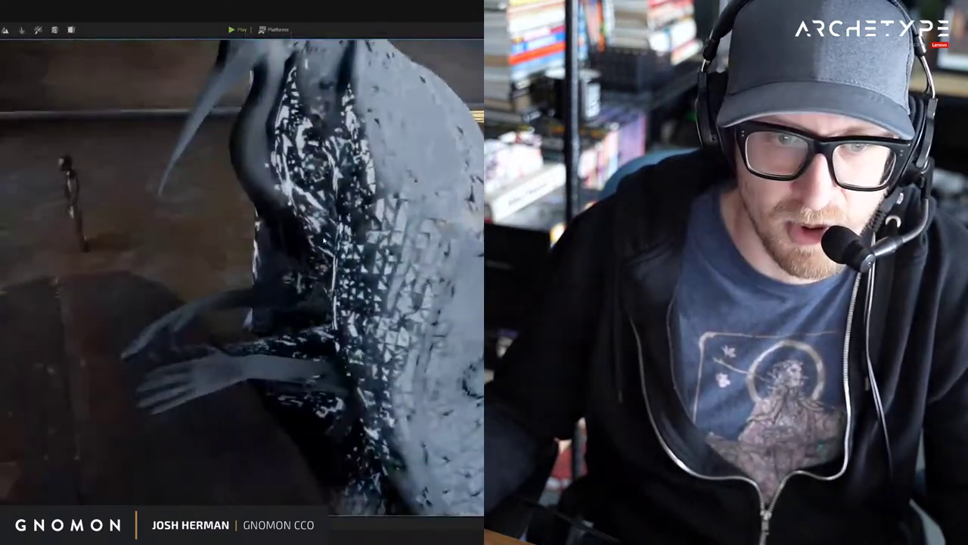
pyautogui.press('f')
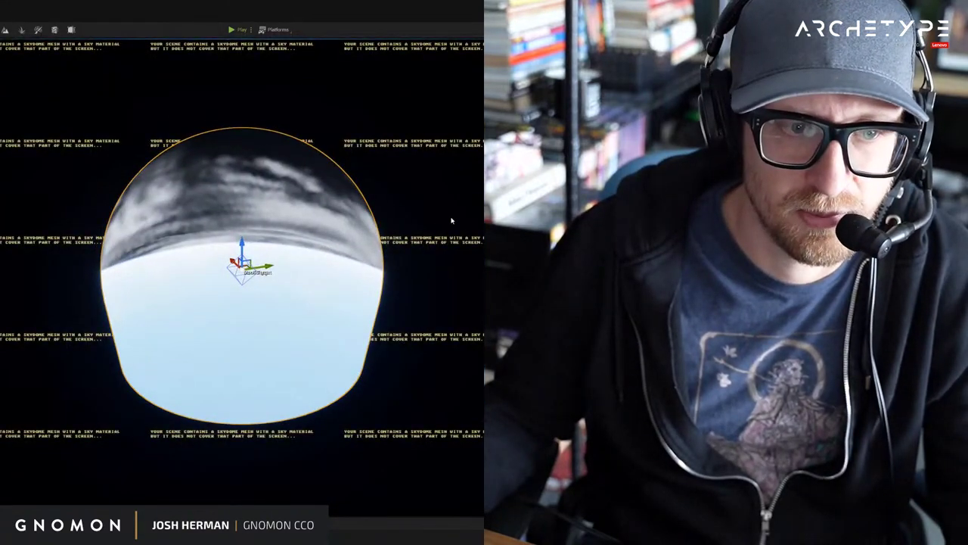
pyautogui.click(418, 222)
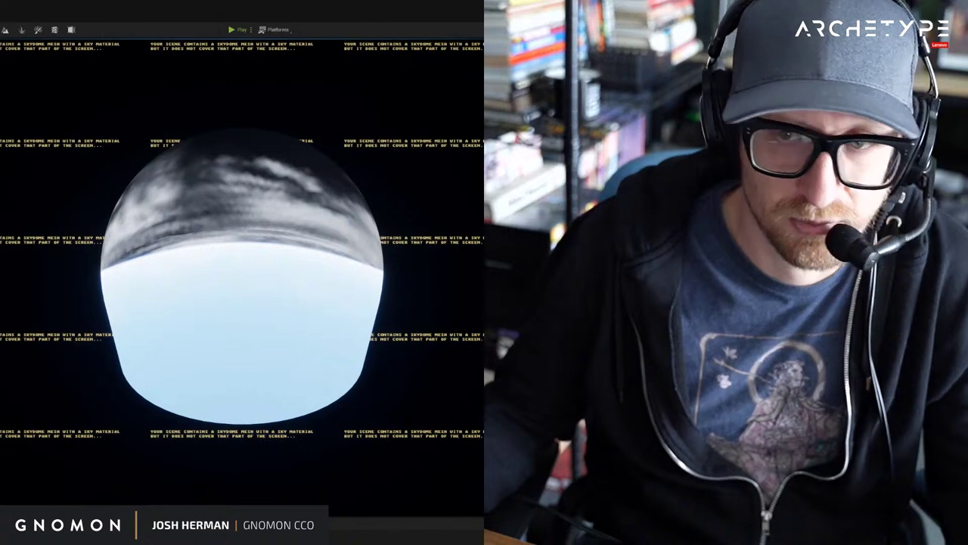
pyautogui.moveTo(396, 199); pyautogui.dragTo(424, 218, button='right')
# Place a FirstBlockOut human figure mesh from the project's assets into the level.
pyautogui.hotkey('ctrl', 'space')
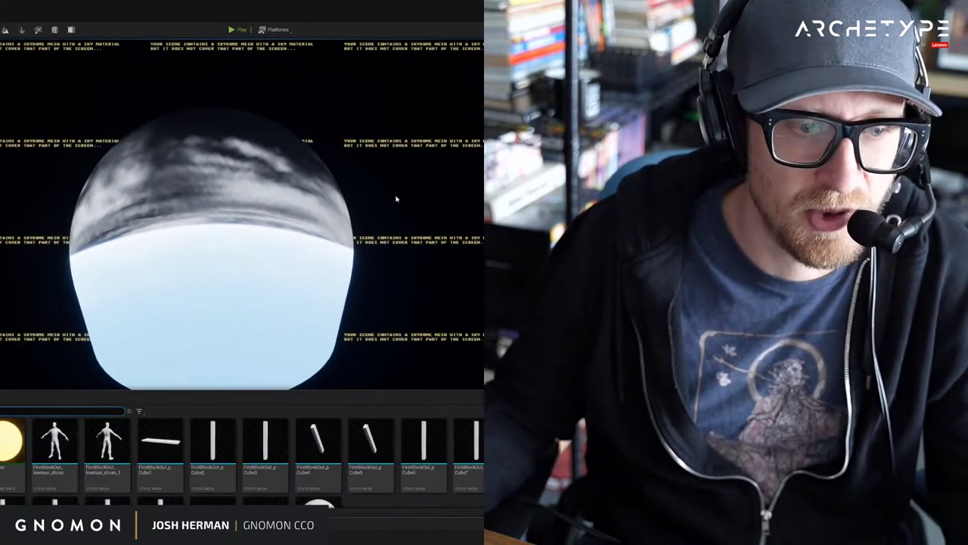
pyautogui.moveTo(96, 442); pyautogui.dragTo(264, 239)
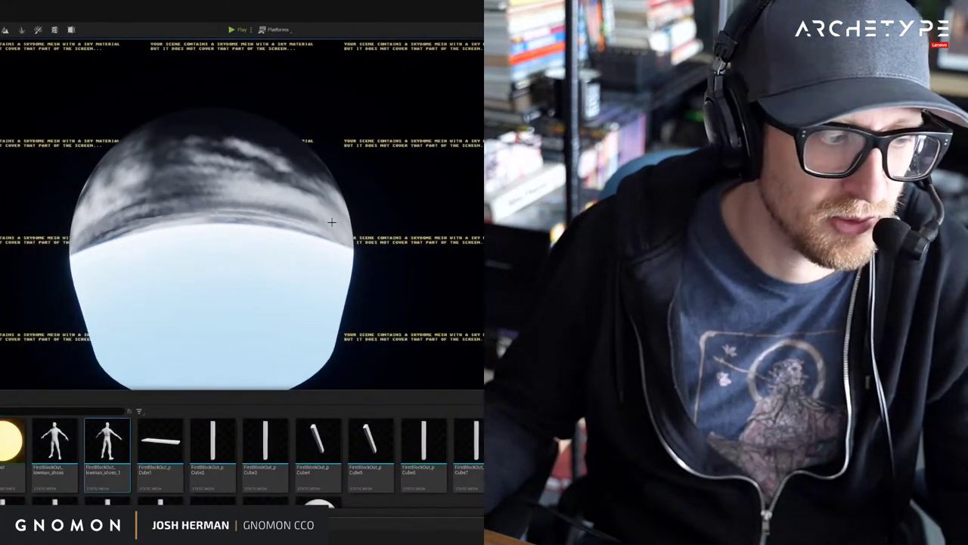
pyautogui.hotkey('ctrl', 'space')
pyautogui.moveTo(255, 234); pyautogui.dragTo(177, 196, button='right')
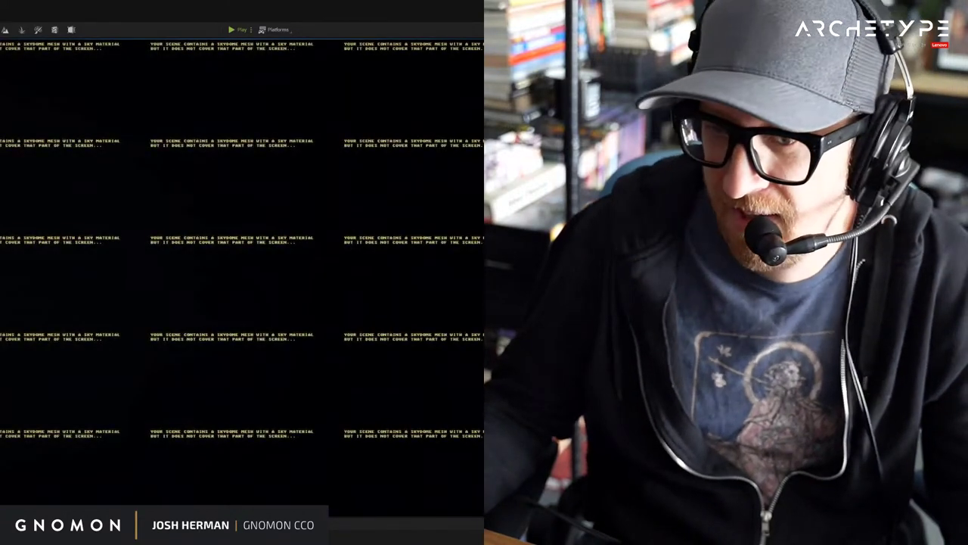
# Switch to Maya to check the stepped platform block-out, return to Unreal Editor and move in to the hall's interior.
pyautogui.hotkey('alt', 'Tab')
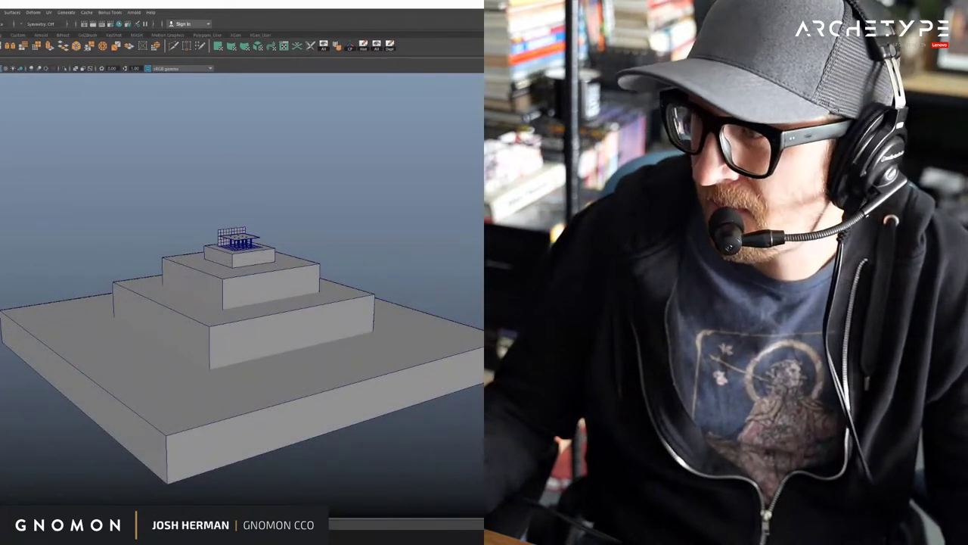
pyautogui.hotkey('alt', 'Tab')
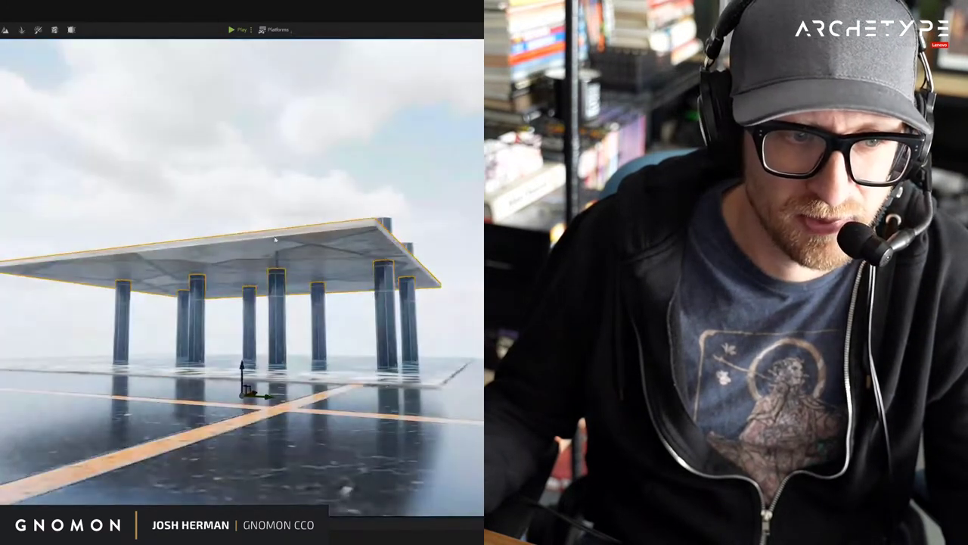
pyautogui.moveTo(275, 239); pyautogui.dragTo(72, 261, button='right')
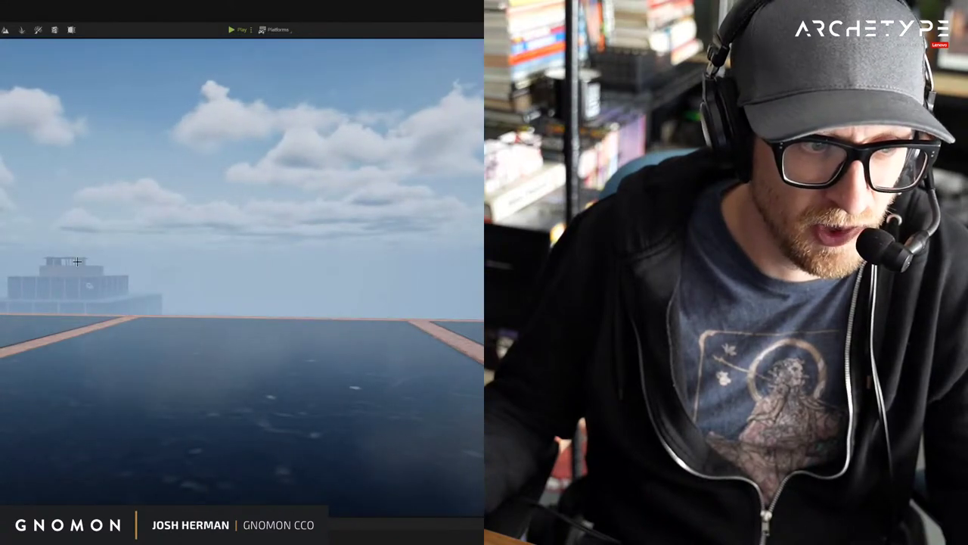
pyautogui.press('f')
pyautogui.moveTo(98, 262); pyautogui.dragTo(192, 245, button='right')
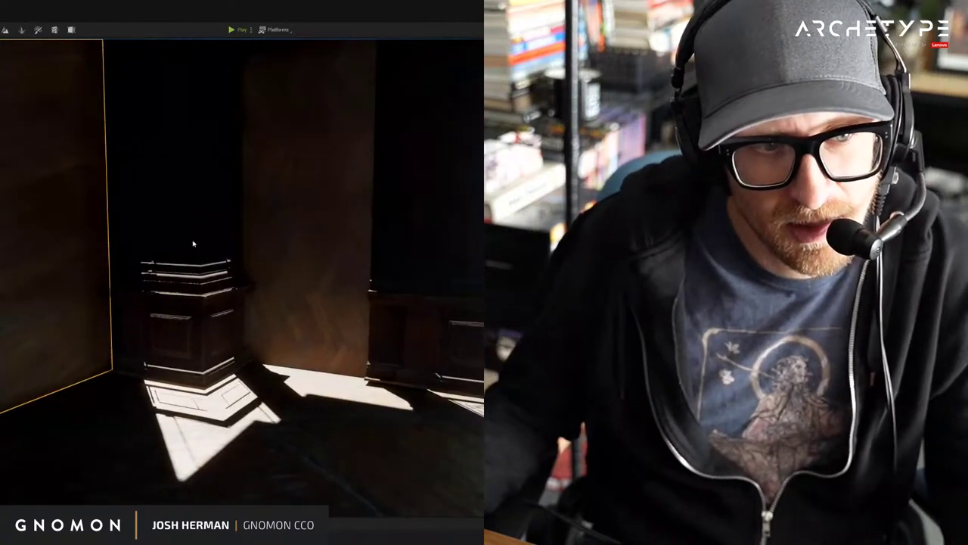
# Select the panelled corner wall column, view its open back side and bring its details beside it.
pyautogui.click(185, 309)
pyautogui.moveTo(191, 317); pyautogui.dragTo(277, 292, button='right')
pyautogui.hotkey('ctrl', 'space')
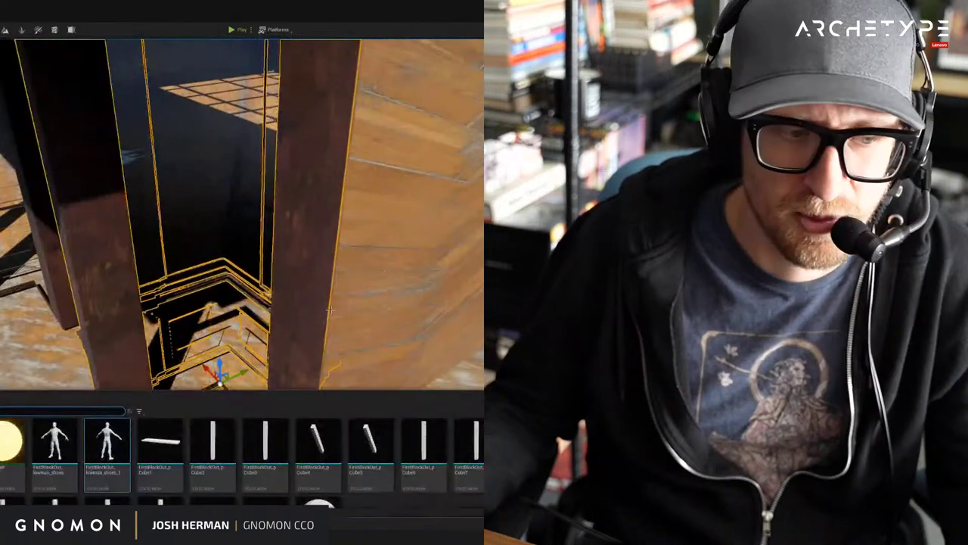
pyautogui.hotkey('ctrl', 'space')
pyautogui.moveTo(522, 58); pyautogui.dragTo(487, 62)
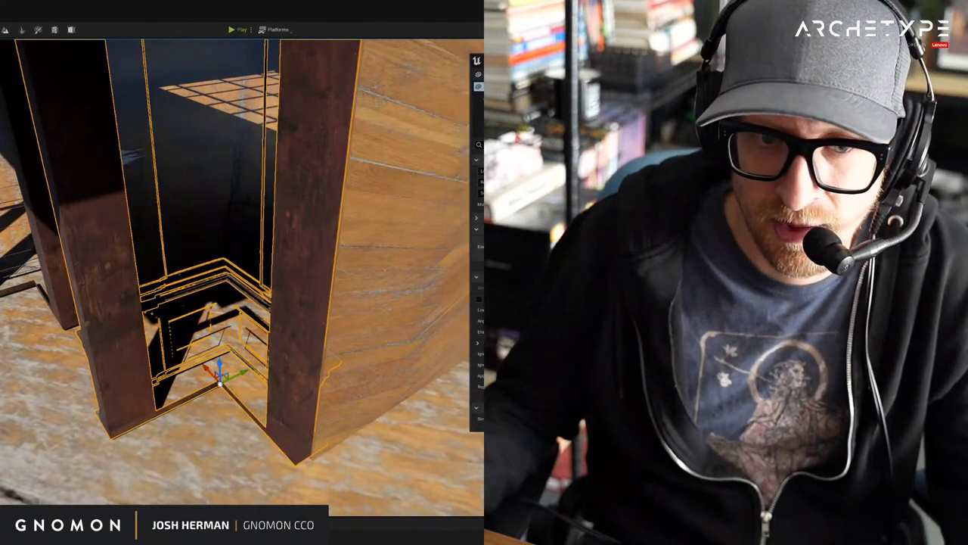
# Look through the corner wall's mesh properties while comparing its front and back surfaces.
pyautogui.scroll(-6, 477, 287)
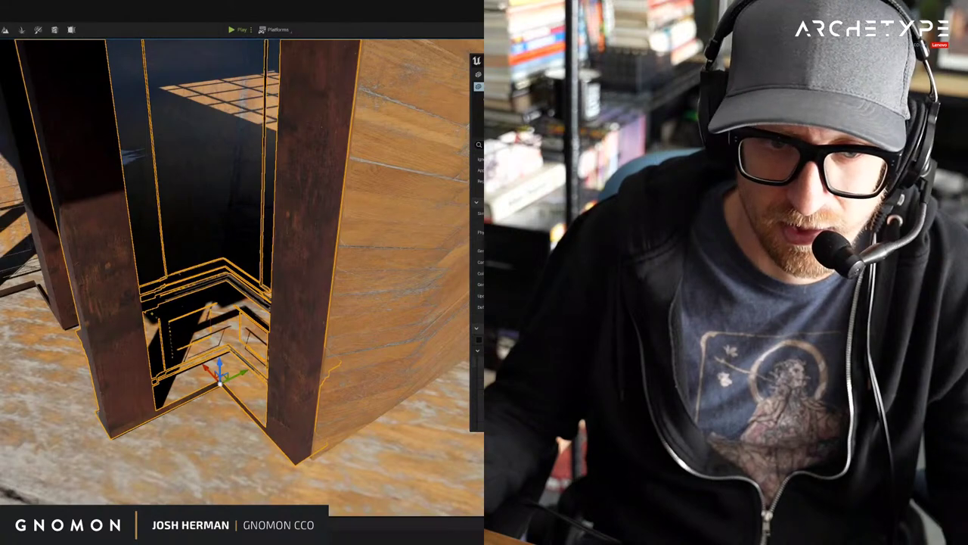
pyautogui.scroll(-1, 477, 287)
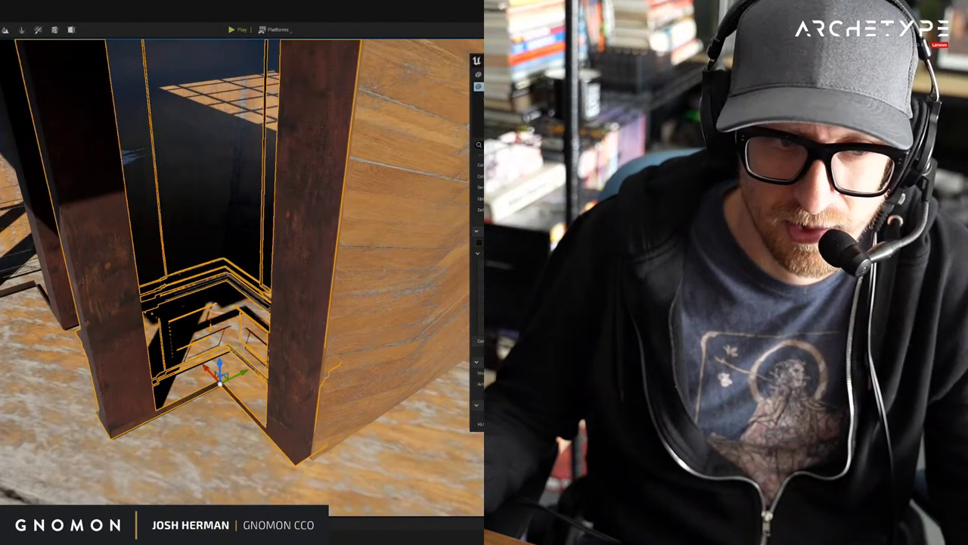
pyautogui.click(481, 340)
pyautogui.click(481, 341)
pyautogui.keyDown('alt'); pyautogui.moveTo(347, 332); pyautogui.dragTo(481, 333); pyautogui.keyUp('alt')
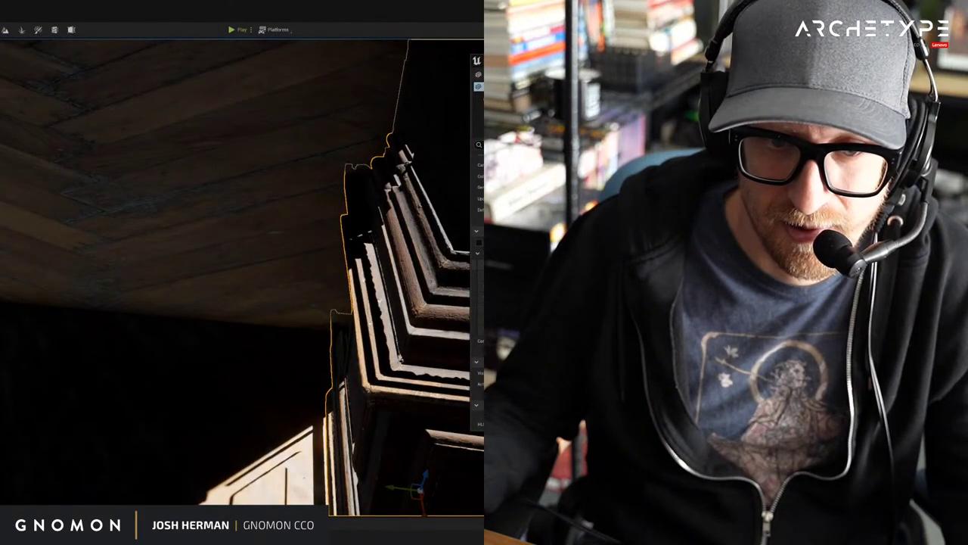
pyautogui.scroll(-3, 477, 302)
pyautogui.scroll(10, 477, 302)
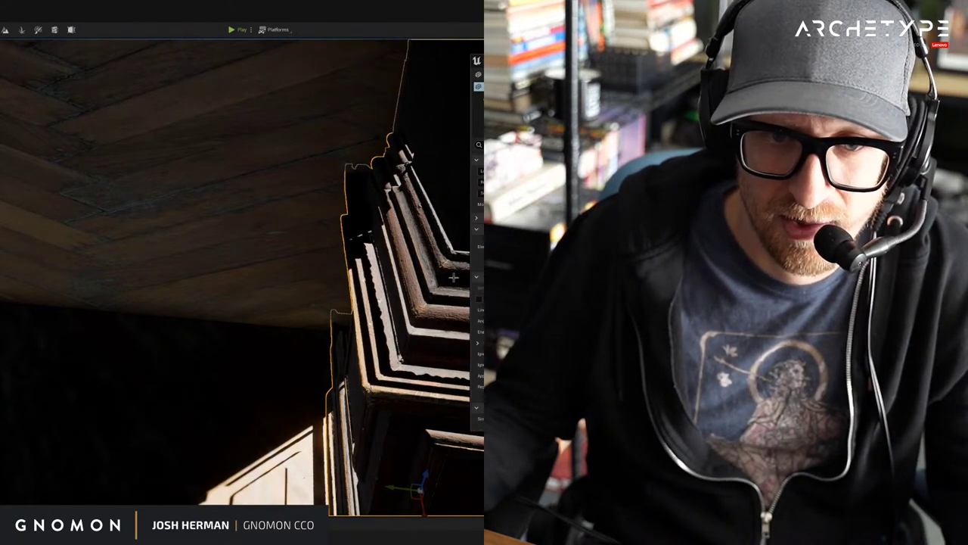
# Open the corner wall's material instance, widen its editor and review its texture and material property overrides.
pyautogui.moveTo(230, 251); pyautogui.dragTo(213, 251, button='right')
pyautogui.hotkey('ctrl', 'space')
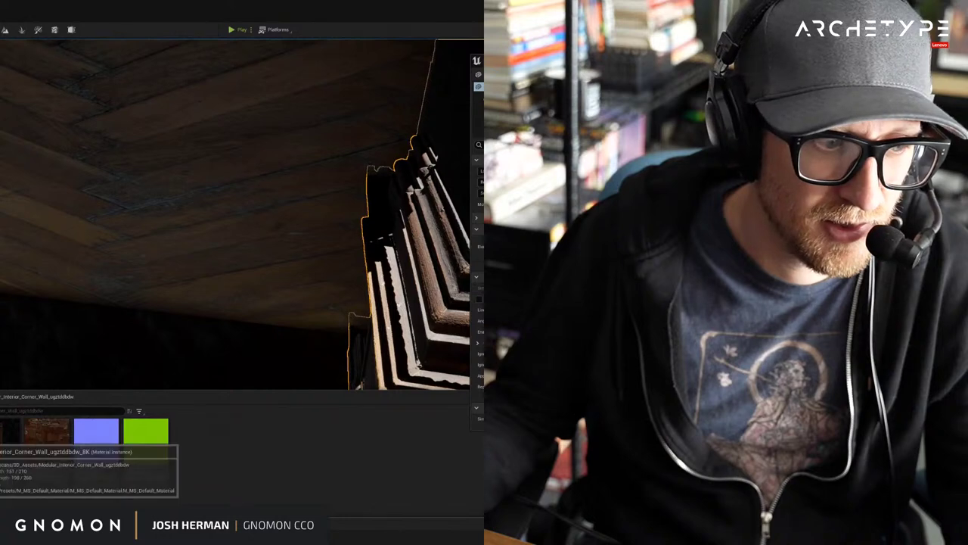
pyautogui.doubleClick(4, 440)
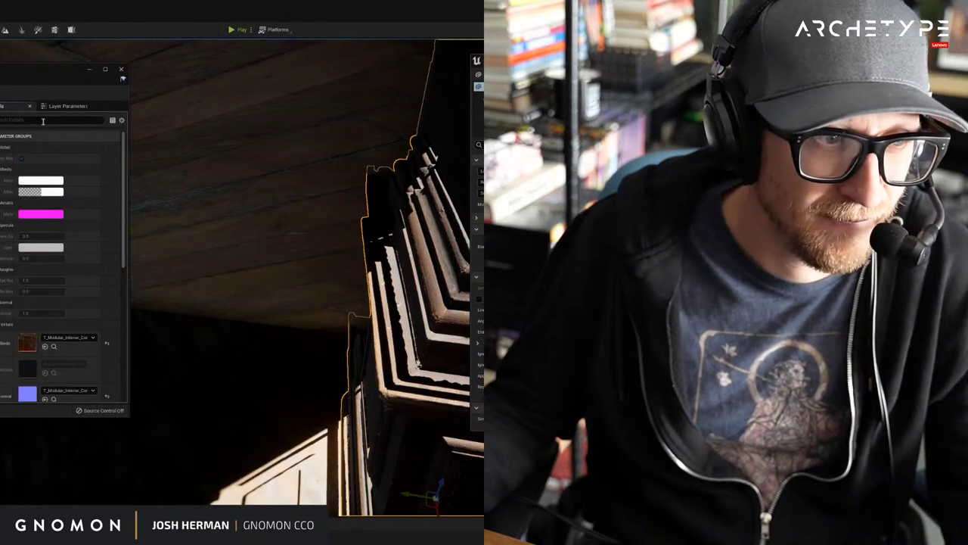
pyautogui.scroll(-6, 41, 309)
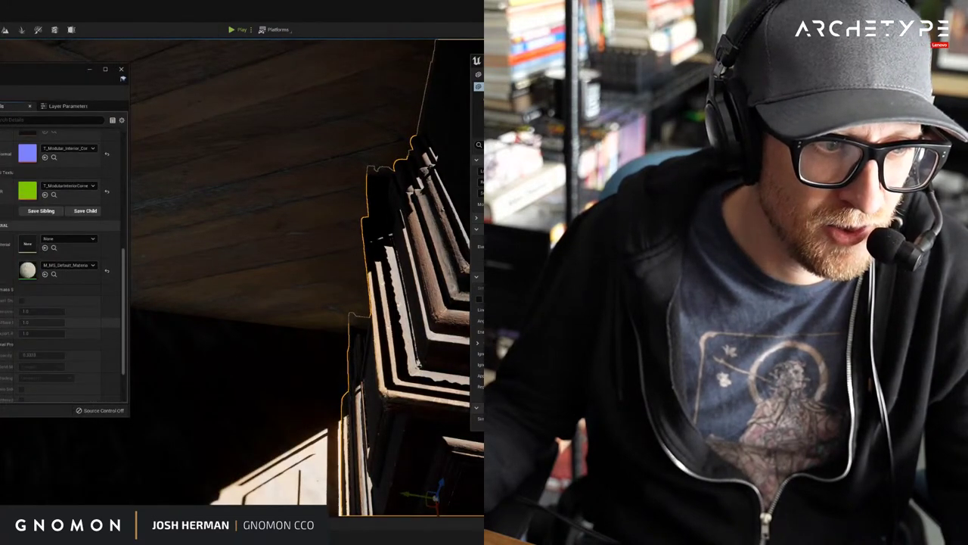
pyautogui.scroll(-3, 1, 332)
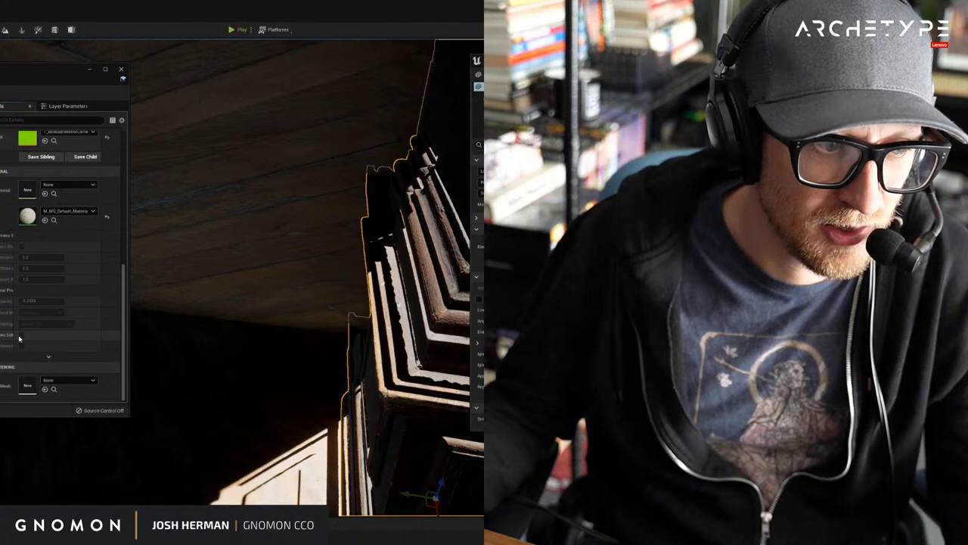
pyautogui.moveTo(221, 296); pyautogui.dragTo(236, 297, button='right')
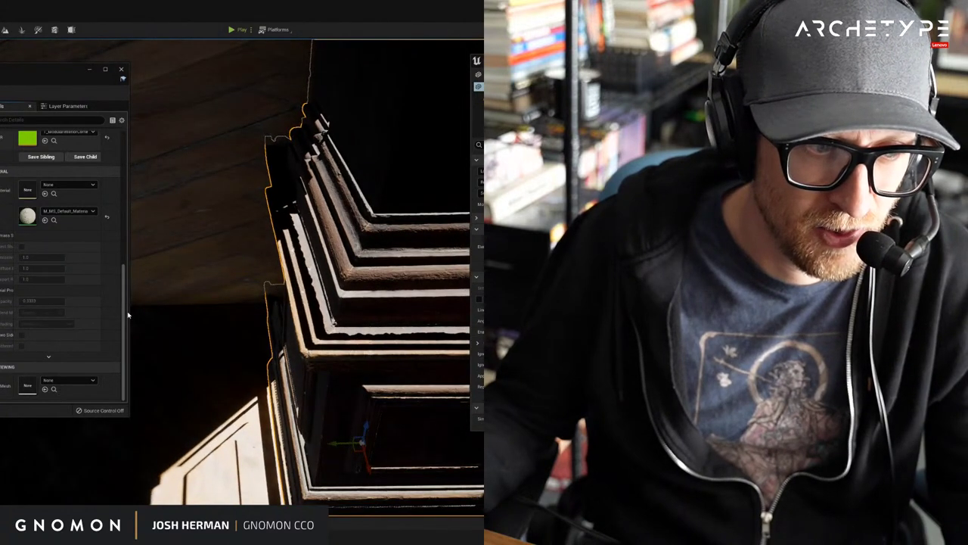
pyautogui.moveTo(132, 310); pyautogui.dragTo(173, 311)
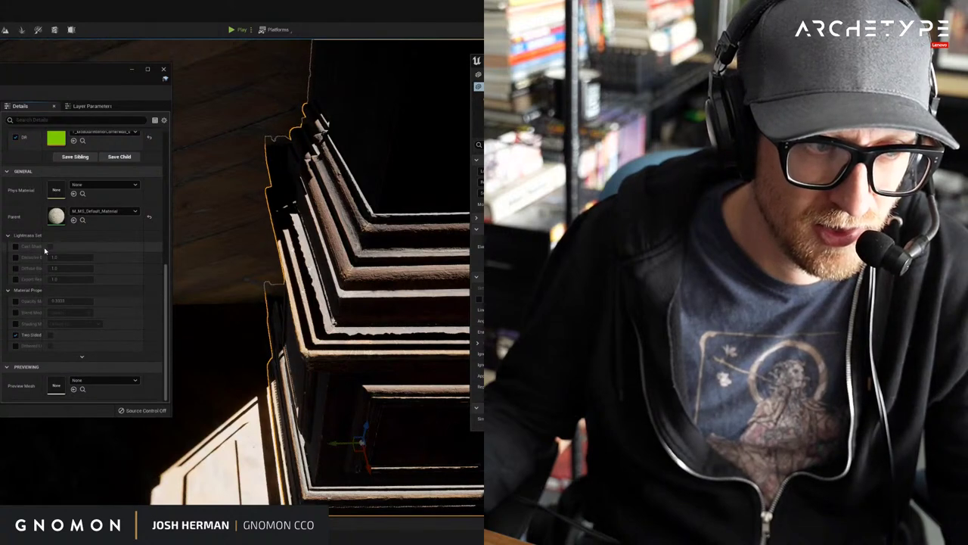
pyautogui.scroll(6, 15, 249)
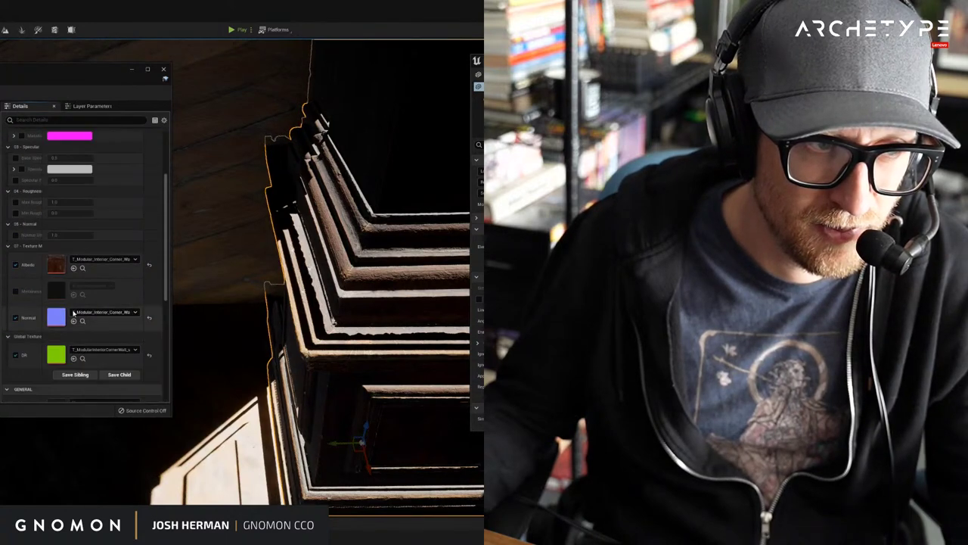
pyautogui.scroll(4, 83, 269)
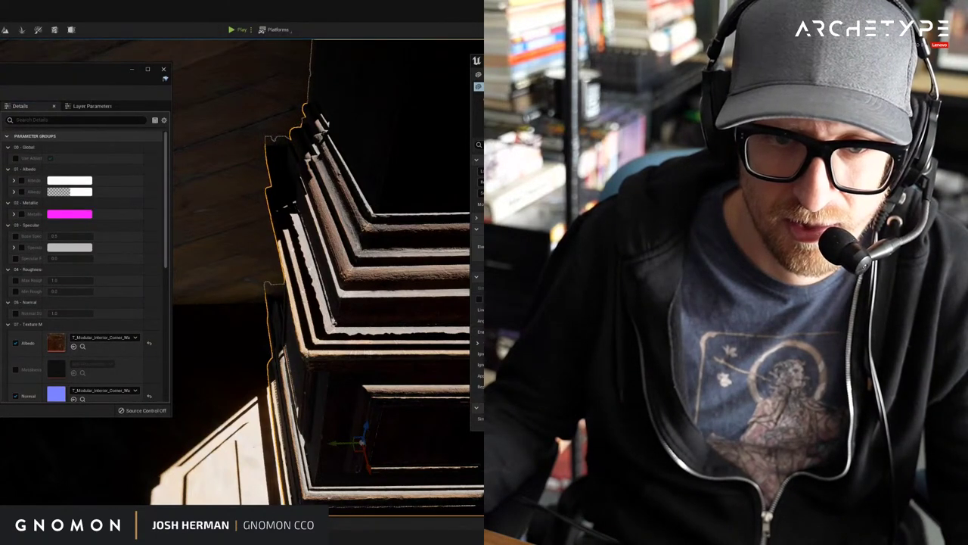
# Check the asset actions of the corner wall's material instance and reposition its editor window beside the column.
pyautogui.keyDown('alt'); pyautogui.moveTo(333, 325); pyautogui.dragTo(283, 329); pyautogui.keyUp('alt')
pyautogui.hotkey('ctrl', 'space')
pyautogui.rightClick(3, 451)
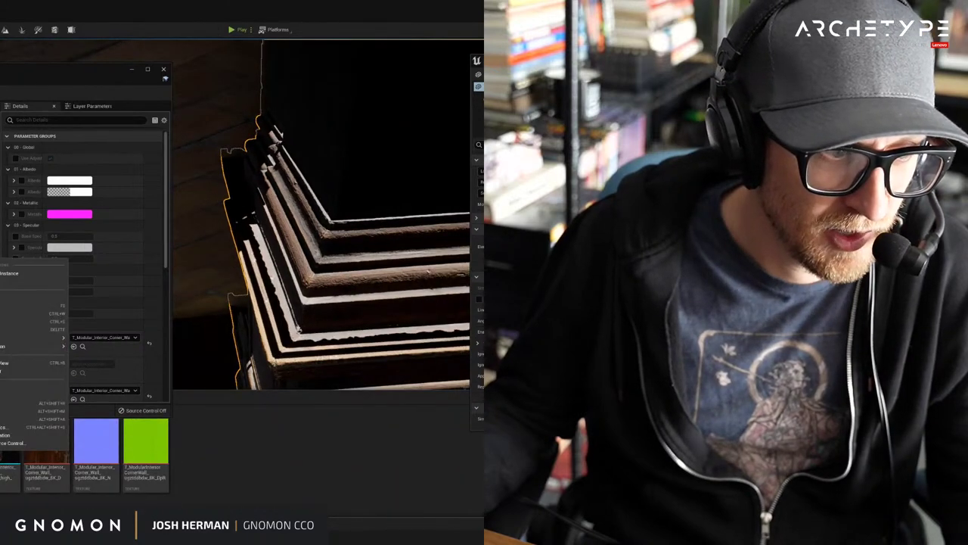
pyautogui.click(9, 282)
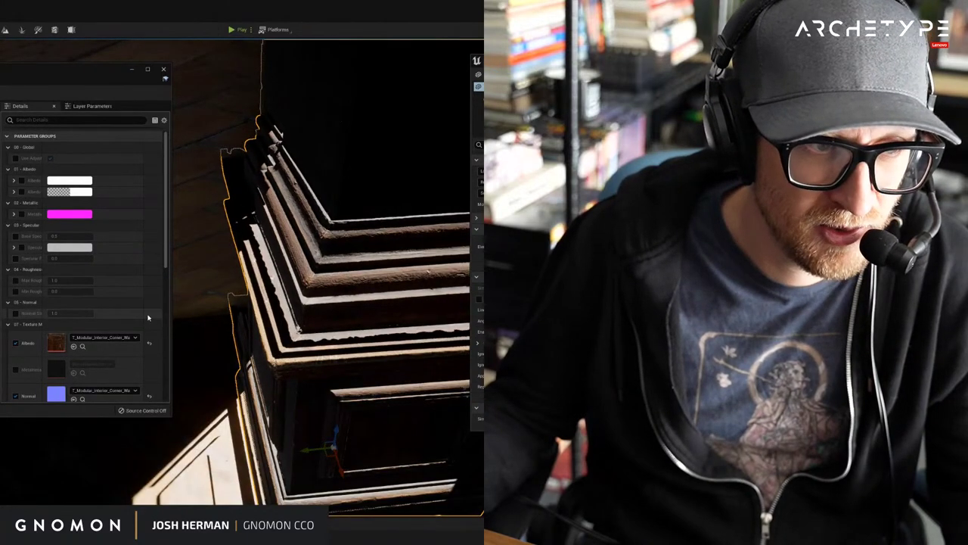
pyautogui.moveTo(30, 73); pyautogui.dragTo(53, 60)
pyautogui.keyDown('alt'); pyautogui.moveTo(302, 302); pyautogui.dragTo(278, 288); pyautogui.keyUp('alt')
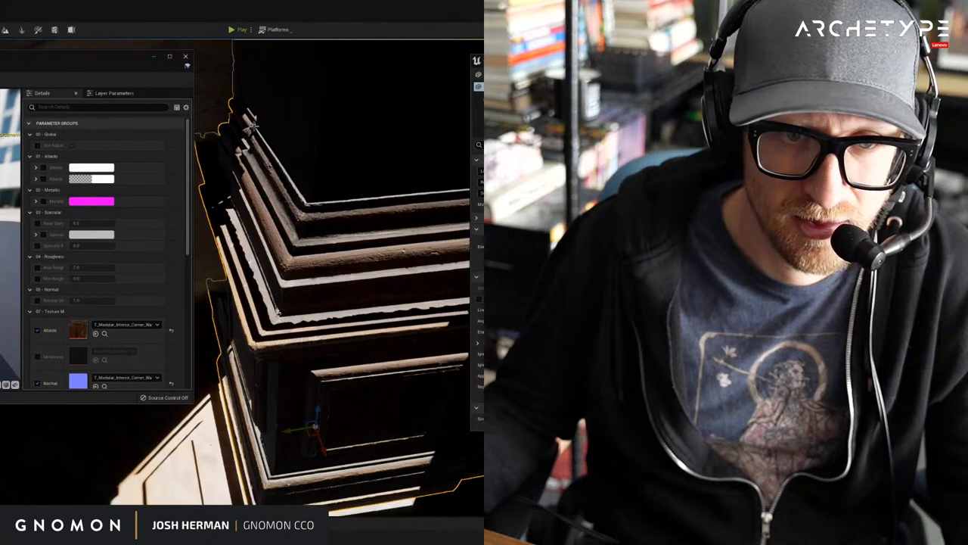
pyautogui.hotkey('ctrl', 'space')
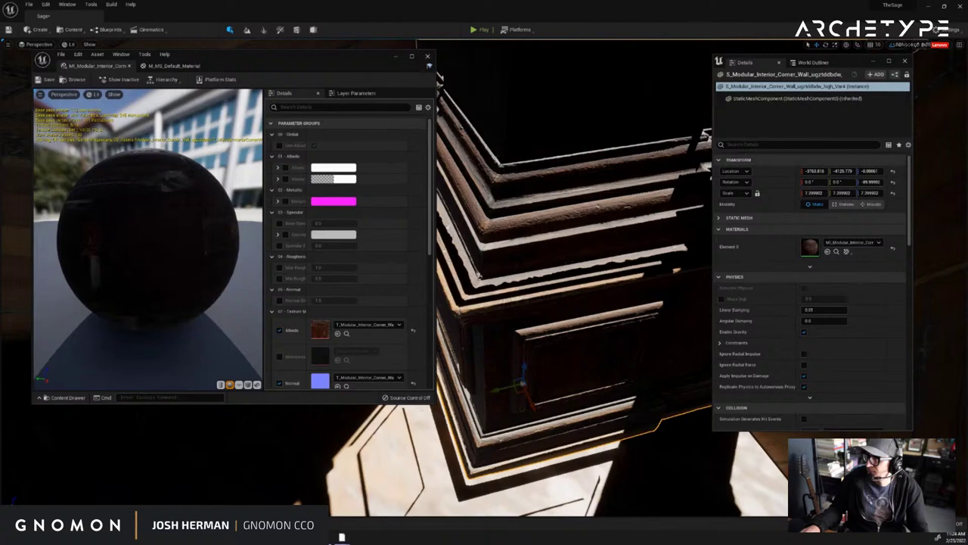
# Toggle the Two Sided property of the corner wall's material to compare the column's shading from several angles.
pyautogui.moveTo(474, 167); pyautogui.dragTo(455, 163, button='right')
pyautogui.scroll(-15, 292, 258)
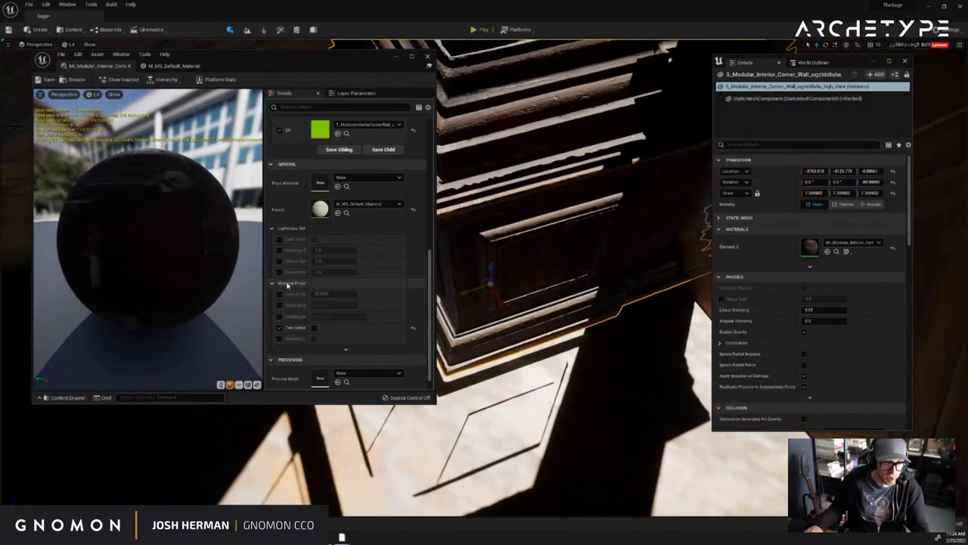
pyautogui.click(313, 327)
pyautogui.moveTo(575, 300)
pyautogui.keyDown('alt'); pyautogui.mouseDown(button='right')
pyautogui.moveTo(572, 312)
pyautogui.moveTo(566, 290)
pyautogui.mouseUp(button='right'); pyautogui.keyUp('alt')
pyautogui.keyDown('alt'); pyautogui.moveTo(567, 290); pyautogui.dragTo(463, 278); pyautogui.keyUp('alt')
pyautogui.moveTo(463, 277); pyautogui.dragTo(402, 346, button='right')
pyautogui.click(316, 330)
pyautogui.click(315, 330)
pyautogui.click(315, 330)
pyautogui.click(316, 330)
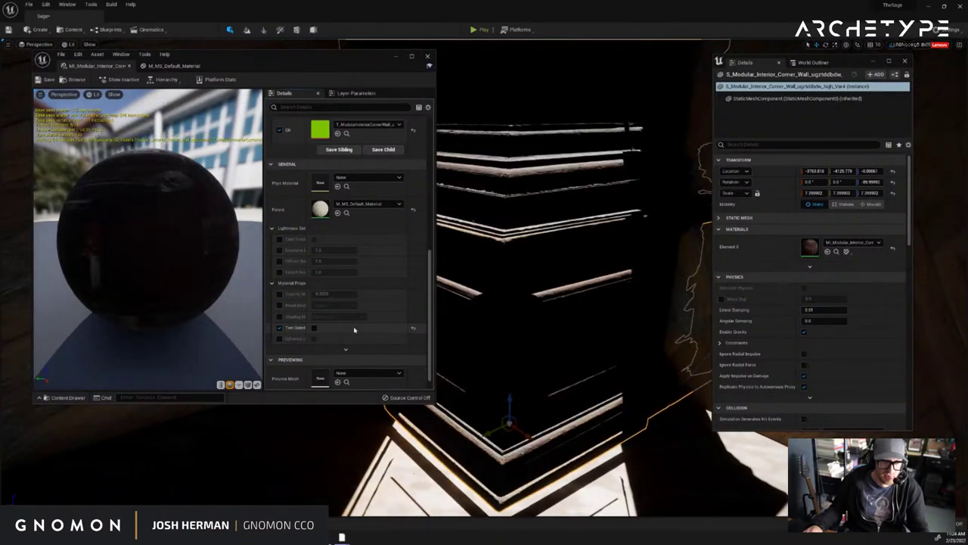
# Enable Two Sided on the corner wall's material instance, save it and check the column in the light.
pyautogui.click(314, 328)
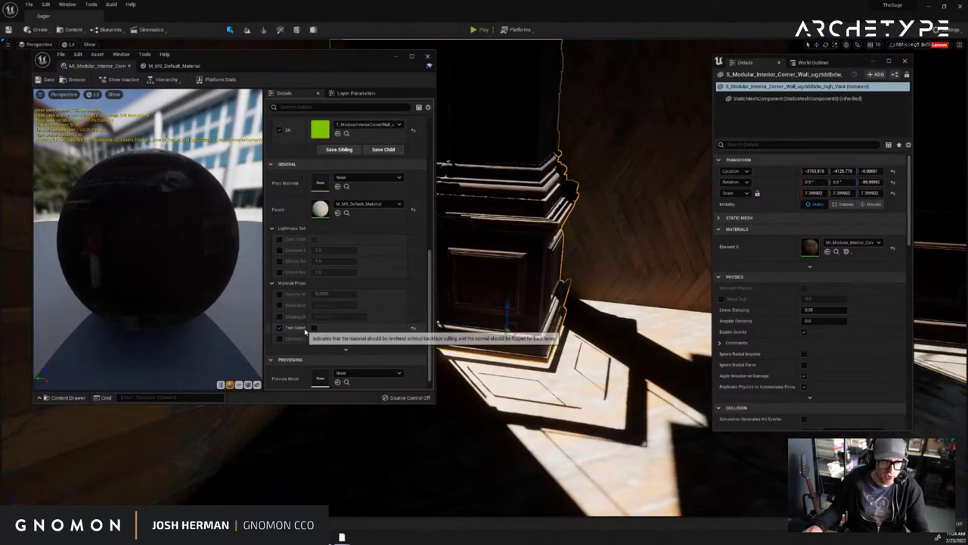
pyautogui.click(313, 329)
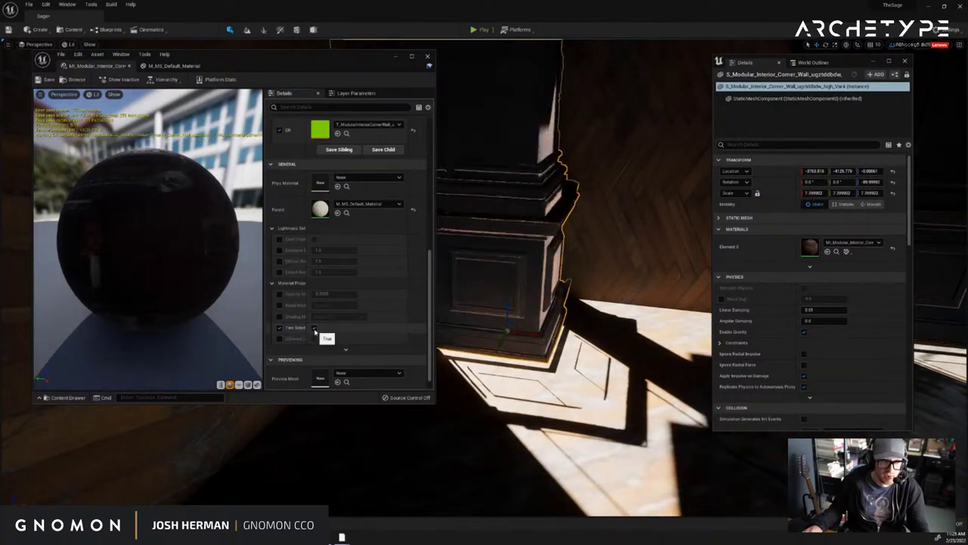
pyautogui.click(49, 81)
pyautogui.moveTo(563, 304); pyautogui.dragTo(532, 314, button='right')
pyautogui.moveTo(563, 334); pyautogui.dragTo(586, 329, button='right')
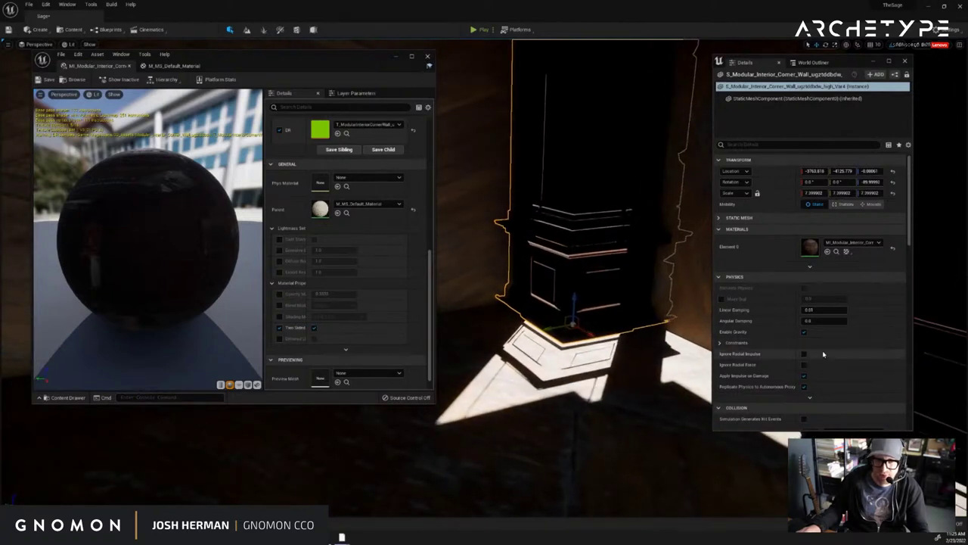
# Review the corner wall's lighting settings and turn off the Two Sided value on its material instance.
pyautogui.scroll(-5, 815, 371)
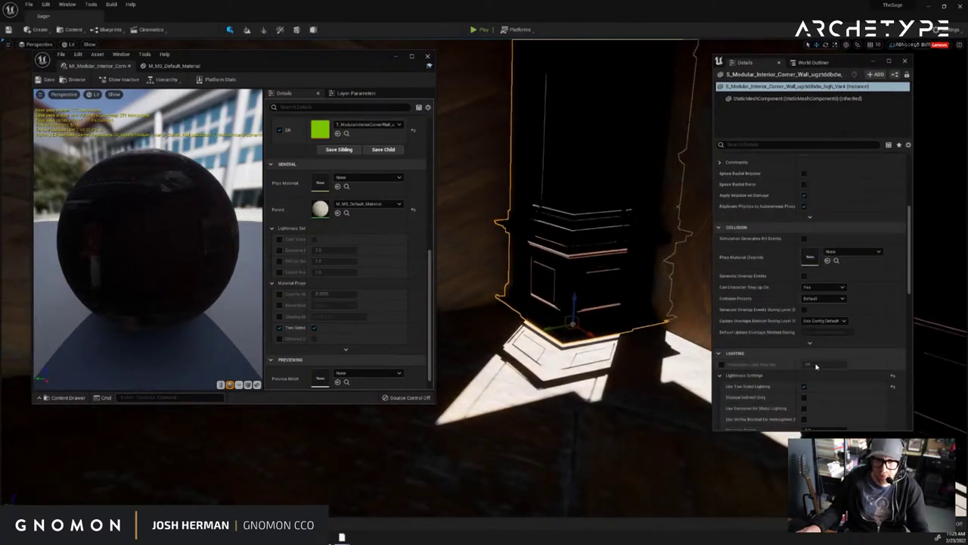
pyautogui.scroll(-3, 815, 366)
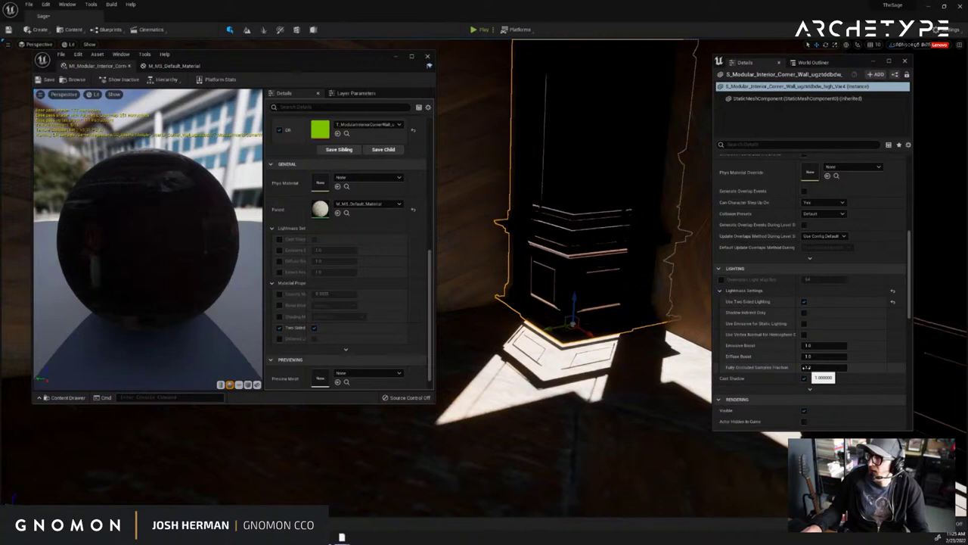
pyautogui.scroll(-1, 775, 335)
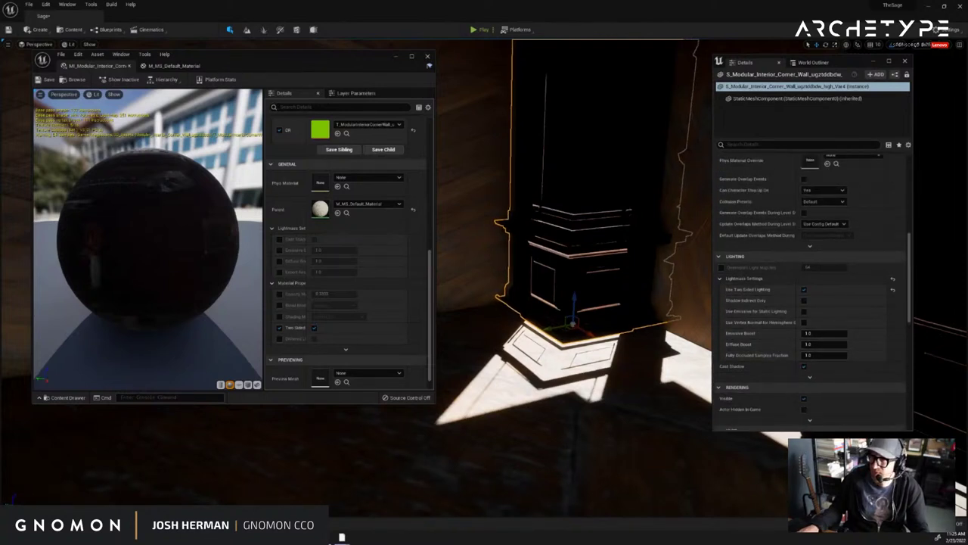
pyautogui.moveTo(702, 256); pyautogui.dragTo(700, 297, button='right')
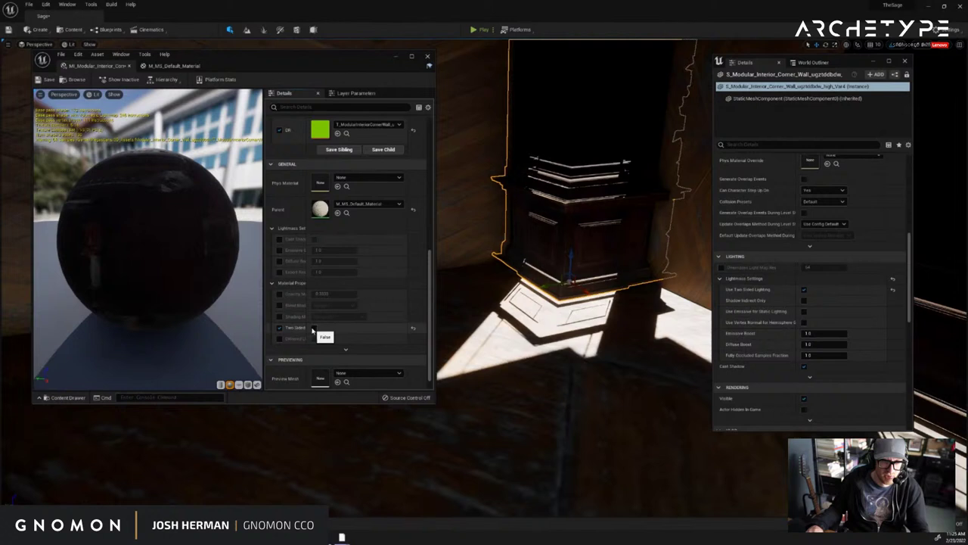
pyautogui.click(280, 328)
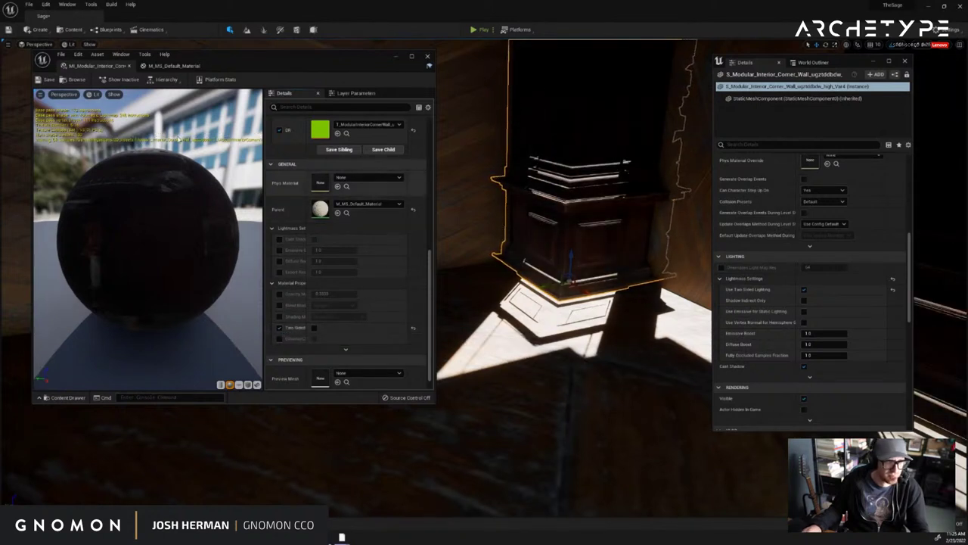
# Turn off Two Sided in the parent material M_MS_Default_Material, save it and close both material editors.
pyautogui.click(168, 65)
pyautogui.scroll(-10, 97, 285)
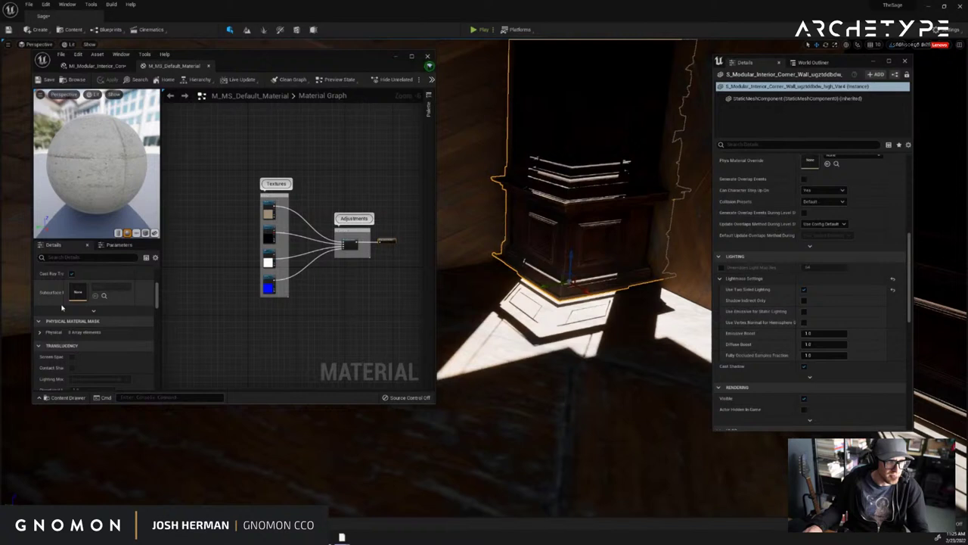
pyautogui.scroll(-3, 83, 363)
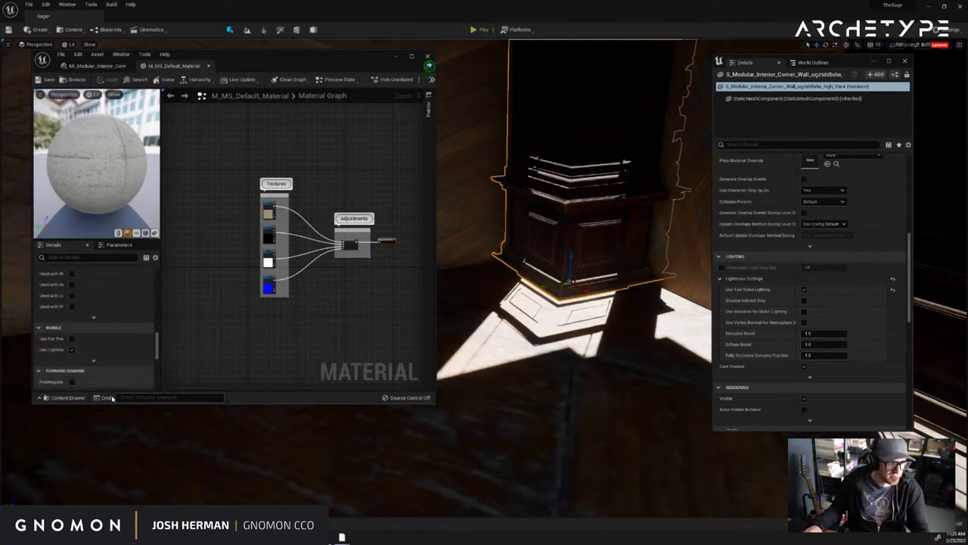
pyautogui.moveTo(447, 412); pyautogui.dragTo(664, 487)
pyautogui.scroll(-3, 214, 445)
pyautogui.moveTo(233, 439); pyautogui.dragTo(237, 316)
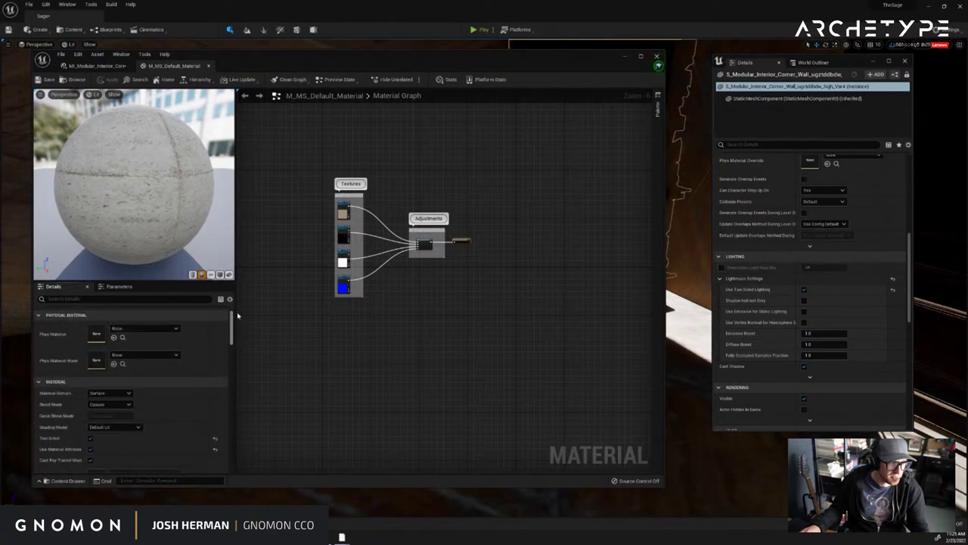
pyautogui.scroll(-2, 144, 382)
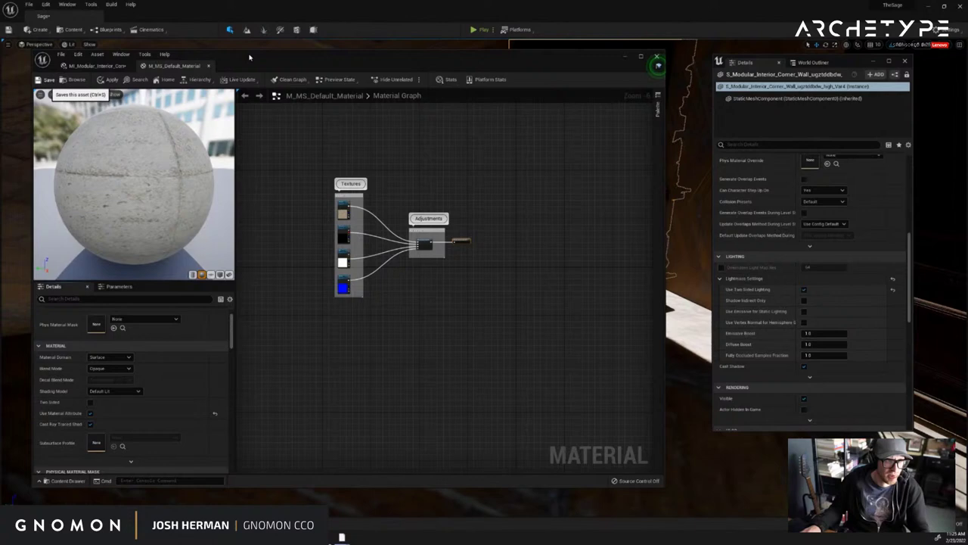
pyautogui.hotkey('ctrl', 's')
pyautogui.click(114, 66)
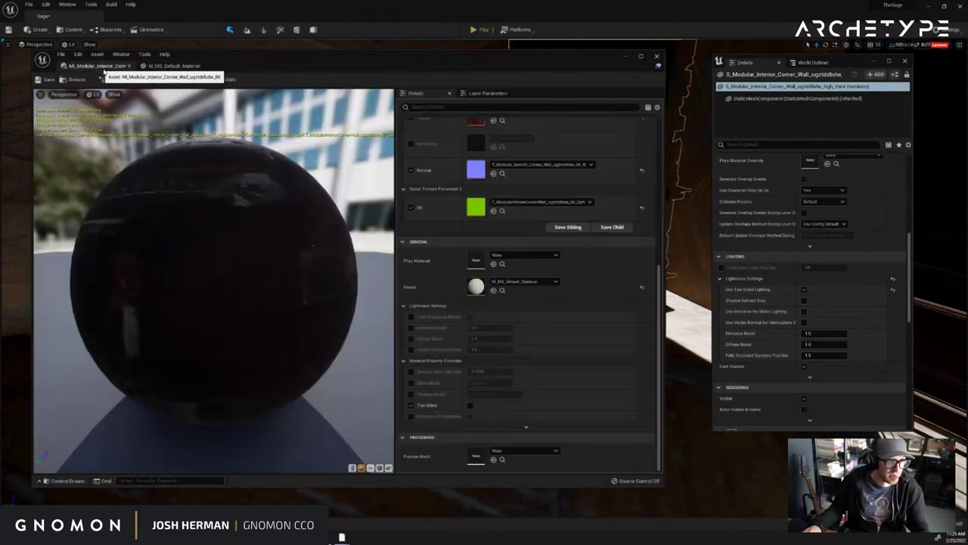
pyautogui.click(170, 66)
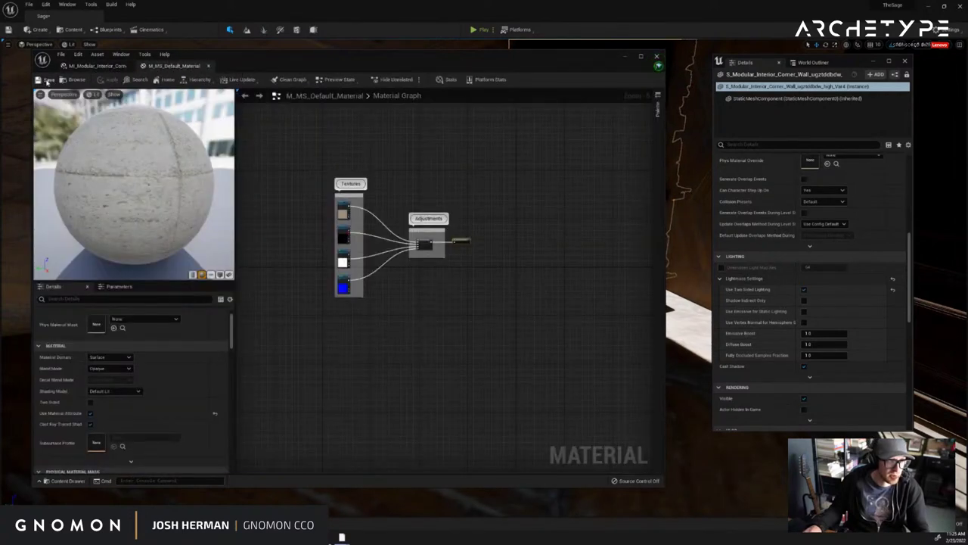
pyautogui.click(210, 67)
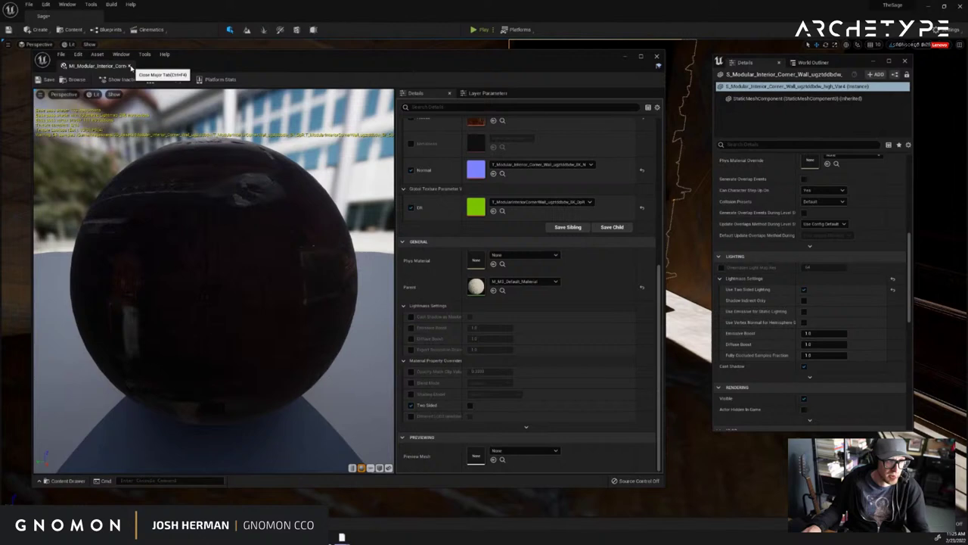
pyautogui.click(130, 67)
# Duplicate the selected corner wall and turn the copy around to close the open side of the far column.
pyautogui.press('f')
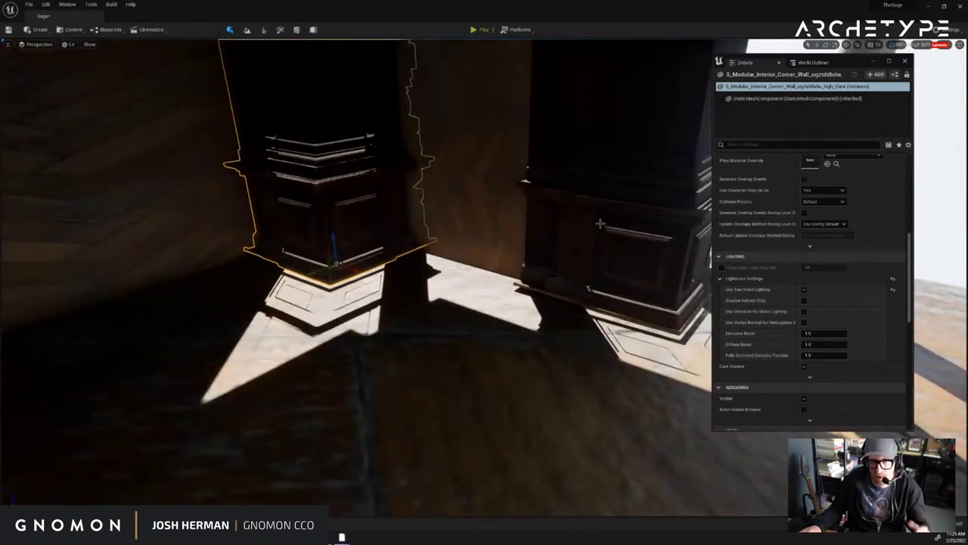
pyautogui.moveTo(580, 239); pyautogui.dragTo(583, 238, button='right')
pyautogui.scroll(-3, 572, 235)
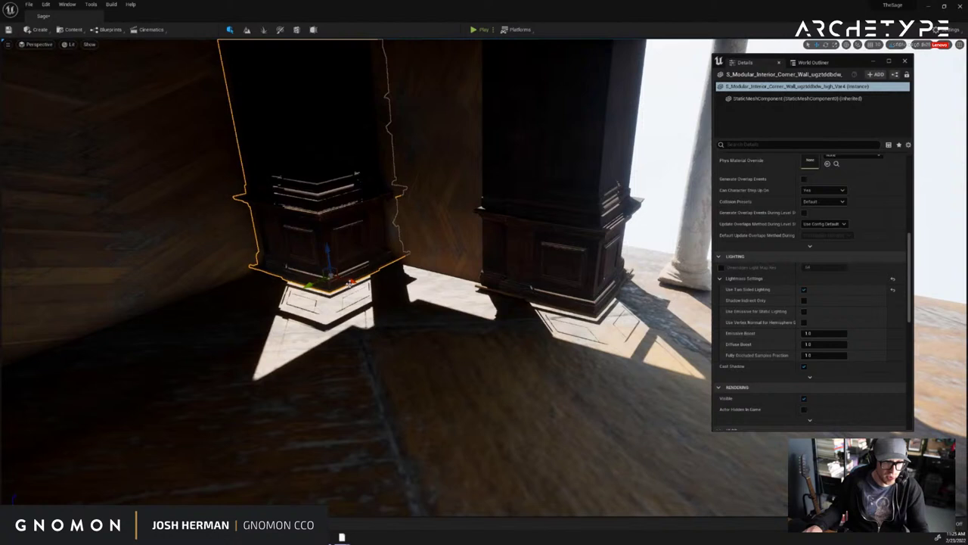
pyautogui.hotkey('ctrl', 'd')
pyautogui.press('e')
pyautogui.moveTo(347, 286); pyautogui.dragTo(564, 201)
pyautogui.click(394, 405)
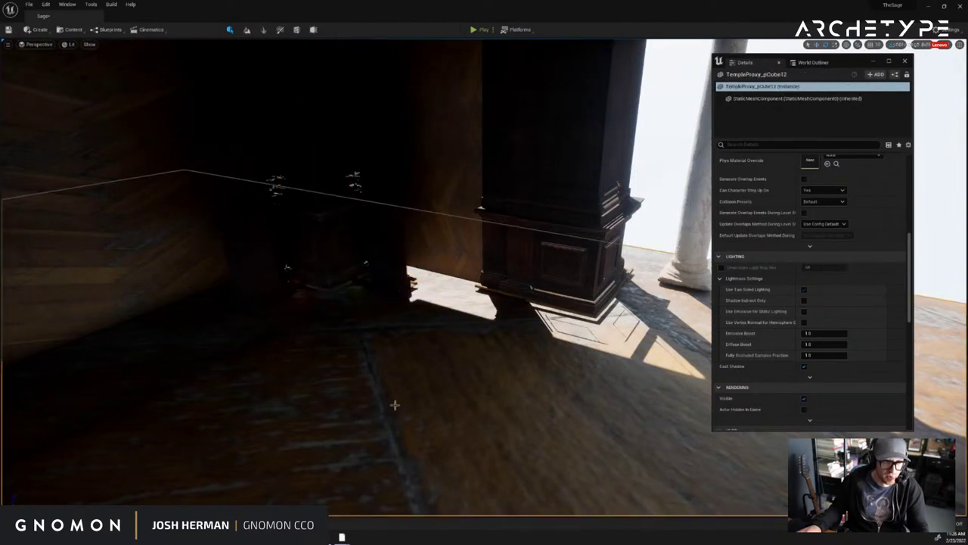
pyautogui.click(374, 263)
pyautogui.moveTo(353, 282); pyautogui.dragTo(300, 253)
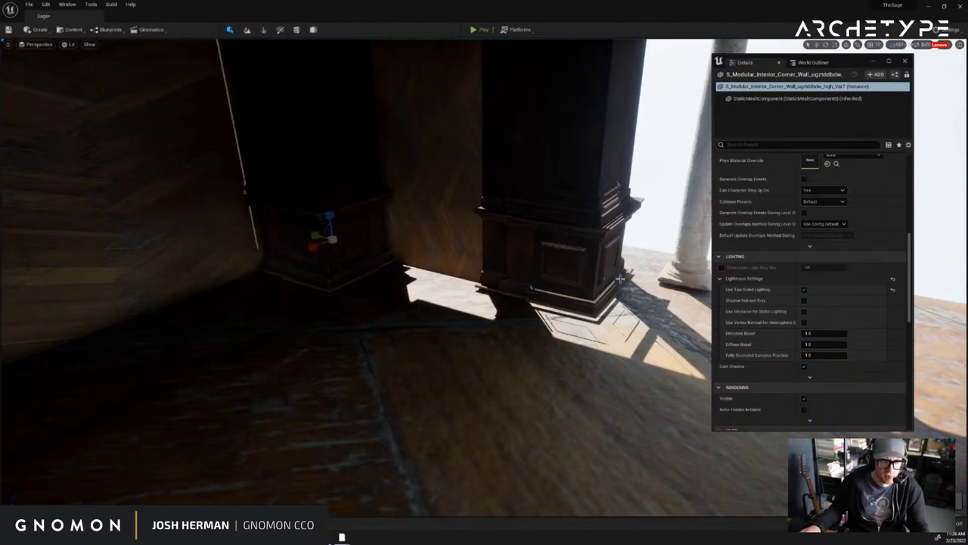
# Duplicate the corner wall of the column beside the opening and turn the copy to close its open side.
pyautogui.moveTo(475, 296); pyautogui.dragTo(479, 266, button='right')
pyautogui.moveTo(422, 316); pyautogui.dragTo(424, 363, button='right')
pyautogui.press('e')
pyautogui.keyDown('alt'); pyautogui.moveTo(546, 372); pyautogui.dragTo(321, 371); pyautogui.keyUp('alt')
pyautogui.moveTo(540, 361); pyautogui.dragTo(502, 322)
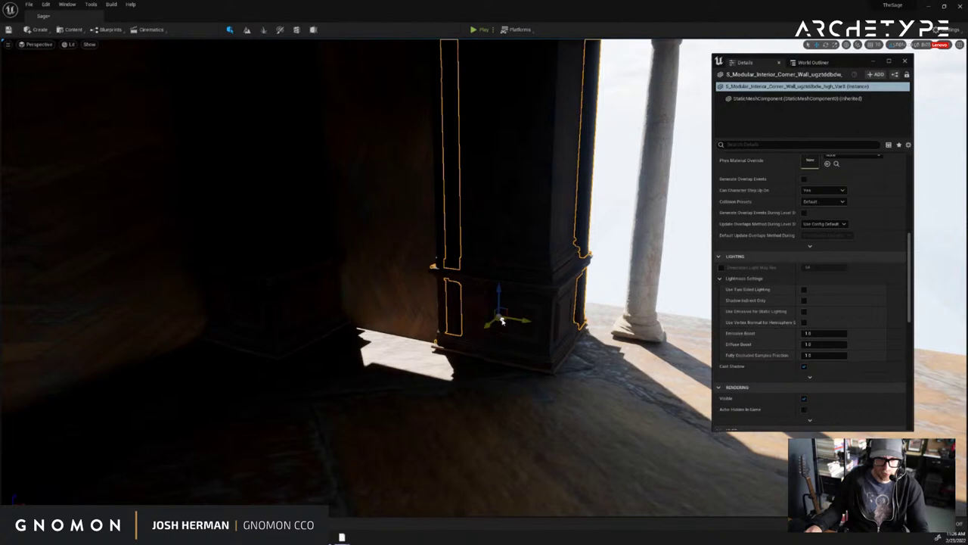
pyautogui.click(608, 280)
pyautogui.moveTo(529, 346); pyautogui.dragTo(502, 346, button='right')
pyautogui.click(505, 344)
# Inspect the closed columns from outside and inside the hall and move the Details window off the viewport.
pyautogui.press('f')
pyautogui.press('d')
pyautogui.moveTo(577, 339); pyautogui.dragTo(541, 337, button='right')
pyautogui.press('d')
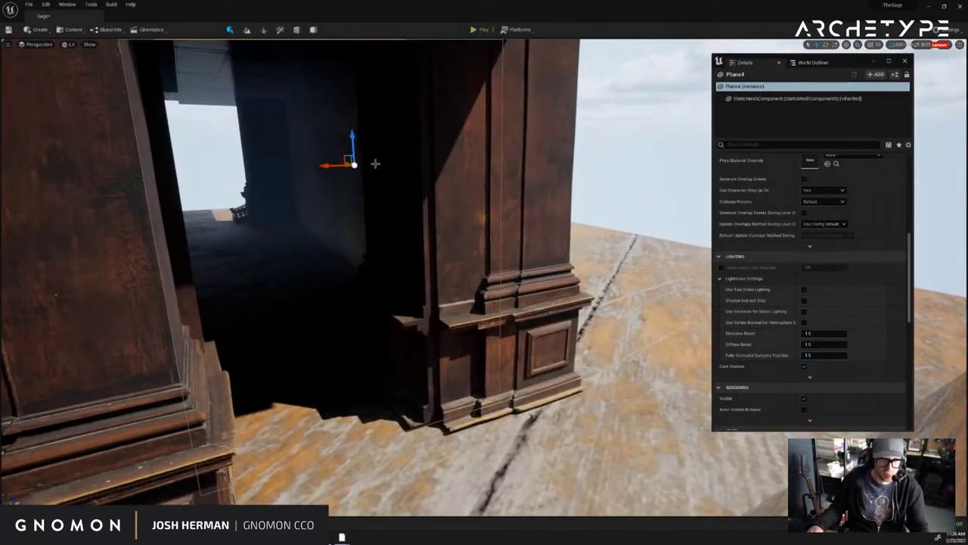
pyautogui.keyDown('alt'); pyautogui.moveTo(361, 151); pyautogui.dragTo(397, 390); pyautogui.keyUp('alt')
pyautogui.moveTo(337, 174); pyautogui.dragTo(442, 201, button='right')
pyautogui.click(543, 243)
pyautogui.moveTo(544, 243); pyautogui.dragTo(192, 212, button='right')
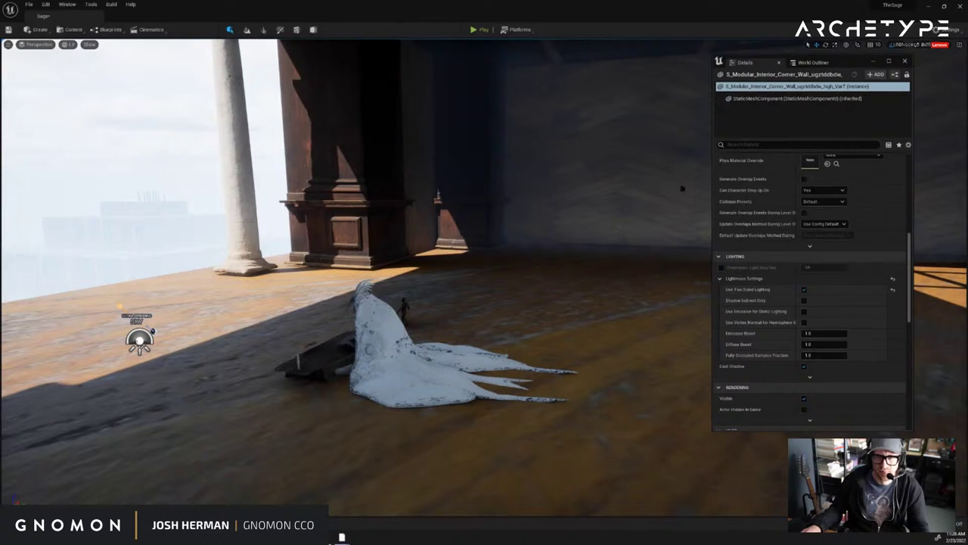
pyautogui.moveTo(861, 62); pyautogui.dragTo(967, 151)
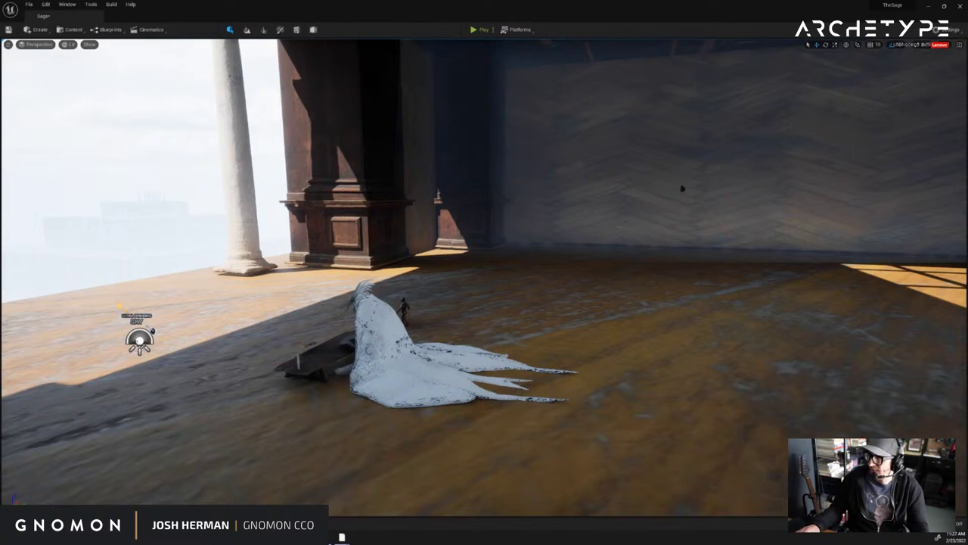
# Examine the whole hall from outside its open front, checking the skylight, columns and seated creature.
pyautogui.moveTo(559, 274); pyautogui.dragTo(628, 274, button='right')
pyautogui.rightClick(581, 252)
pyautogui.click(601, 223)
pyautogui.moveTo(600, 224); pyautogui.dragTo(614, 298, button='right')
pyautogui.moveTo(559, 259); pyautogui.dragTo(628, 292, button='right')
pyautogui.click(628, 292)
pyautogui.moveTo(569, 318); pyautogui.dragTo(406, 297, button='right')
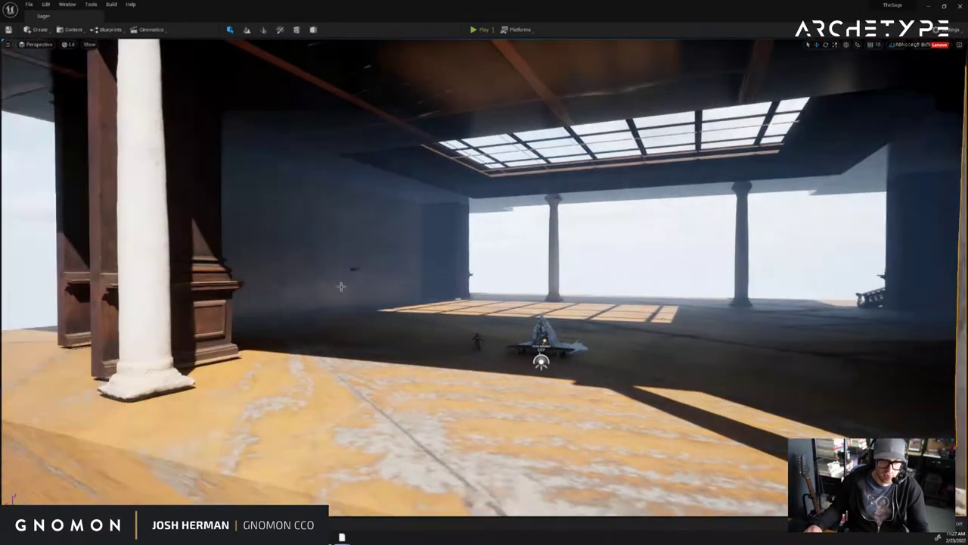
pyautogui.moveTo(589, 310); pyautogui.dragTo(783, 401, button='right')
pyautogui.moveTo(526, 319); pyautogui.dragTo(565, 316, button='right')
pyautogui.moveTo(90, 354); pyautogui.dragTo(90, 362)
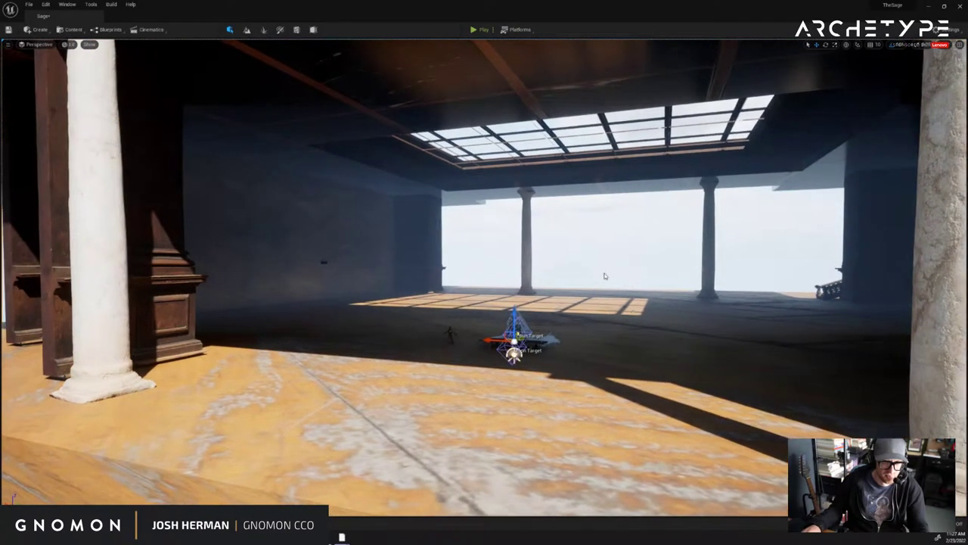
pyautogui.scroll(5, 605, 277)
# Try the Patterned Marble Floor material from the Megascans surfaces on the hall floor.
pyautogui.hotkey('ctrl', 'space')
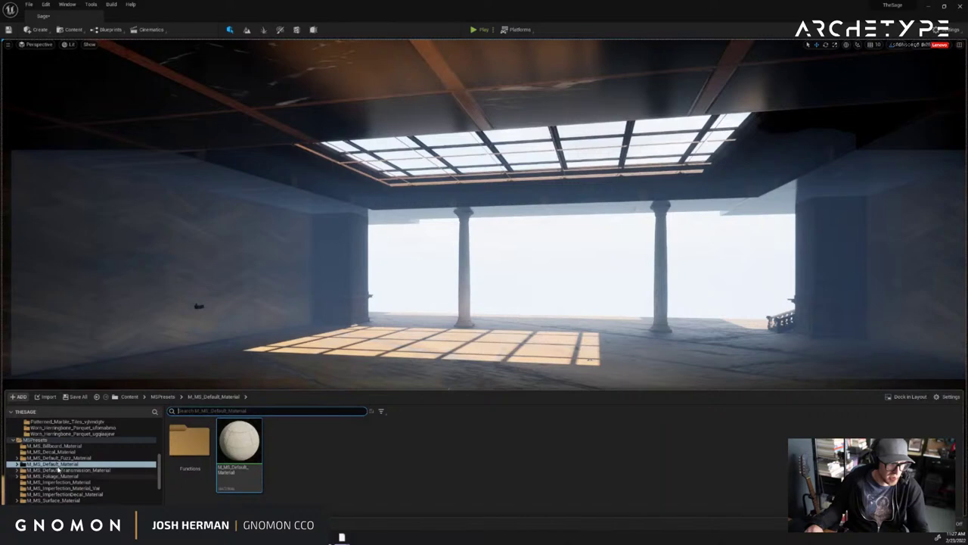
pyautogui.click(51, 447)
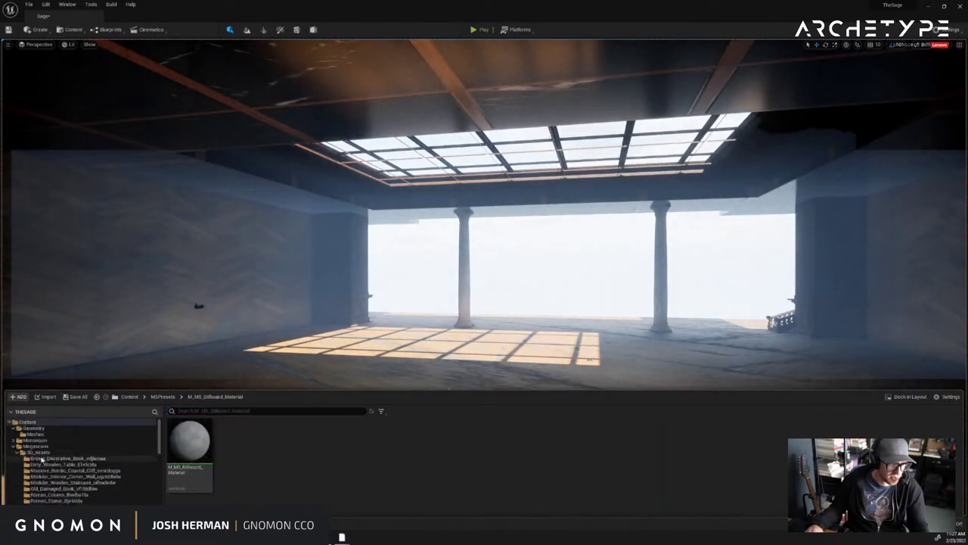
pyautogui.click(42, 458)
pyautogui.scroll(-2, 44, 475)
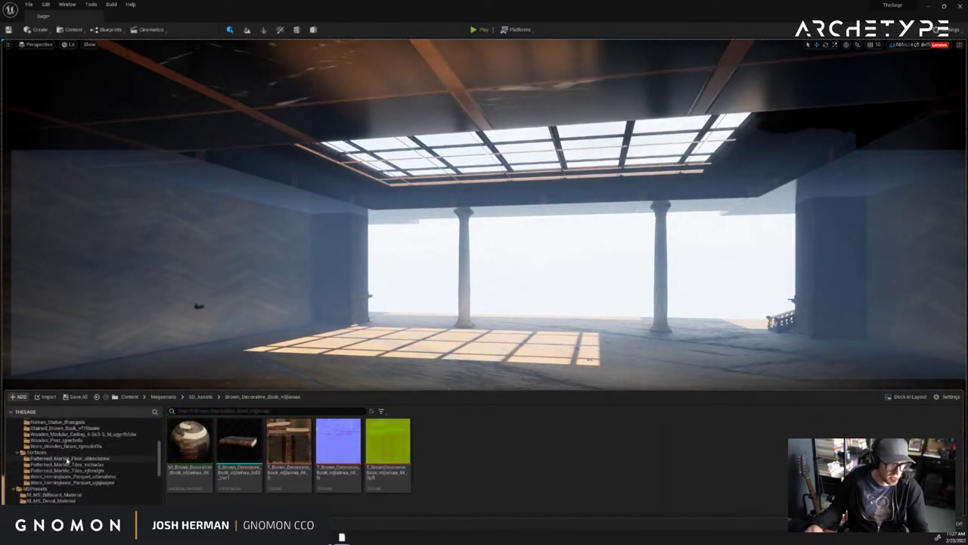
pyautogui.click(68, 458)
pyautogui.moveTo(192, 442); pyautogui.dragTo(418, 330)
pyautogui.moveTo(419, 330); pyautogui.dragTo(356, 283, button='right')
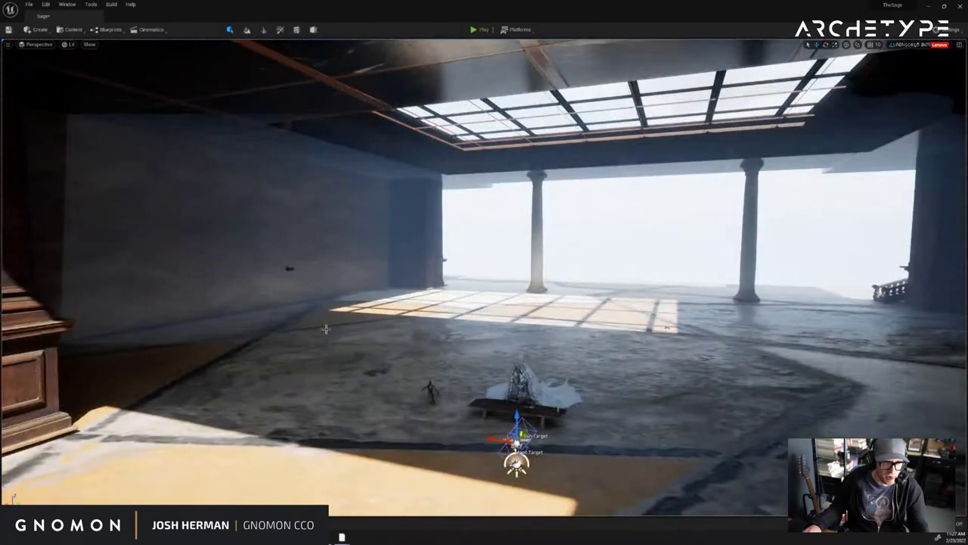
# Try both Patterned Marble Tiles materials on the hall floor, ending with the dark gridded variant.
pyautogui.hotkey('ctrl', 'space')
pyautogui.moveTo(189, 443); pyautogui.dragTo(335, 372)
pyautogui.moveTo(321, 385); pyautogui.dragTo(303, 411, button='right')
pyautogui.hotkey('ctrl', 'space')
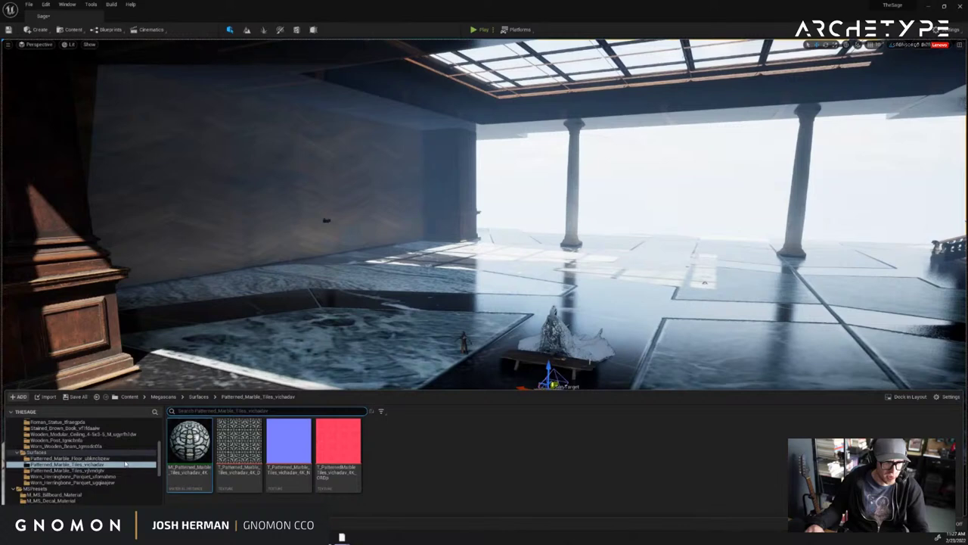
pyautogui.moveTo(182, 446); pyautogui.dragTo(401, 345)
pyautogui.moveTo(401, 344); pyautogui.dragTo(405, 345, button='right')
pyautogui.hotkey('ctrl', 'space')
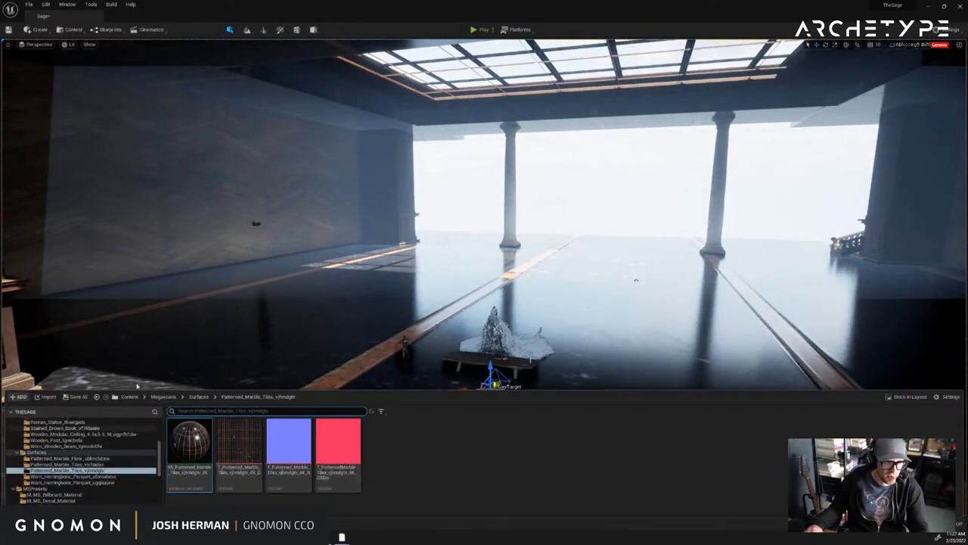
pyautogui.moveTo(335, 316); pyautogui.dragTo(321, 330, button='right')
# Compare the light-lined Patterned Marble Tiles with the Patterned Marble Floor material on the hall floor.
pyautogui.hotkey('ctrl', 'space')
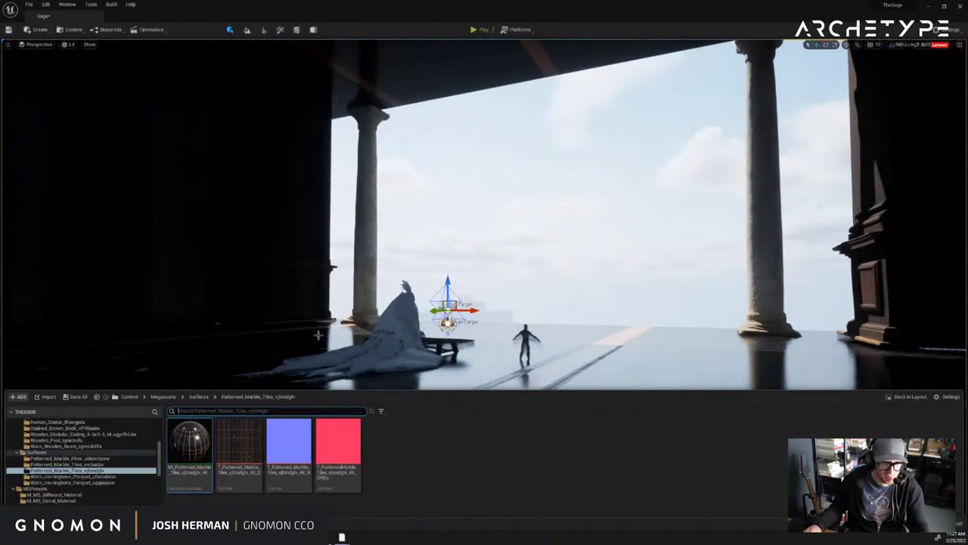
pyautogui.moveTo(199, 444); pyautogui.dragTo(233, 424)
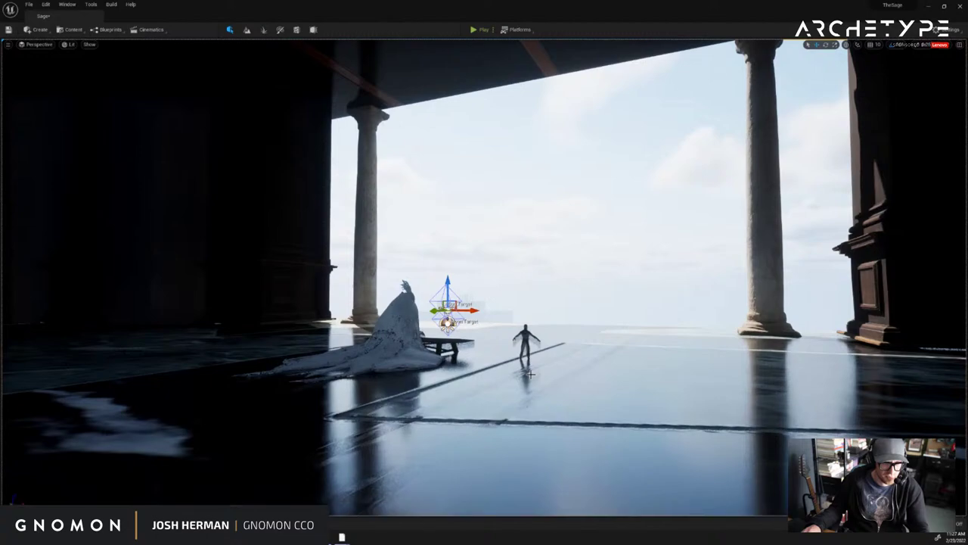
pyautogui.hotkey('ctrl', 'space')
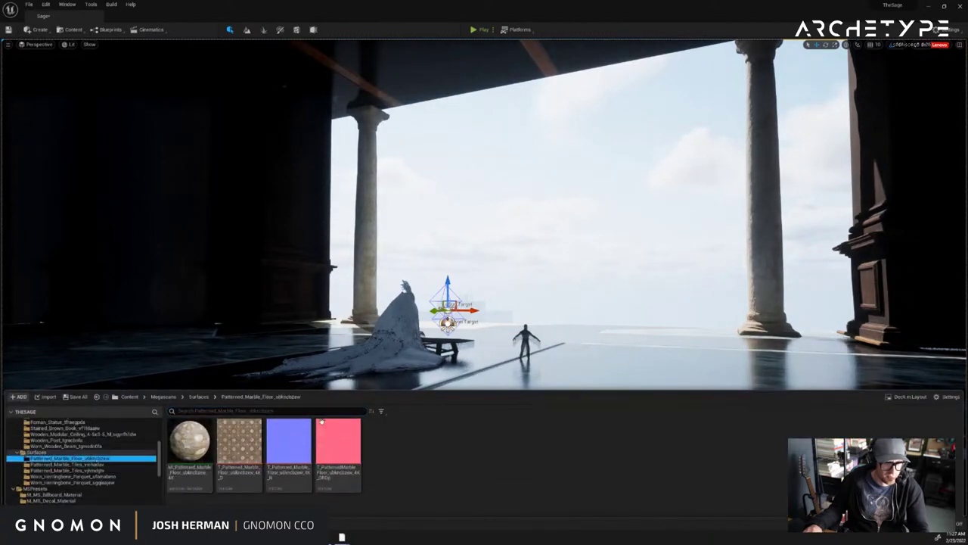
pyautogui.moveTo(200, 437); pyautogui.dragTo(578, 355)
pyautogui.moveTo(577, 341); pyautogui.dragTo(469, 369, button='right')
# Try the two Worn Herringbone Parquet materials on the hall floor.
pyautogui.hotkey('ctrl', 'space')
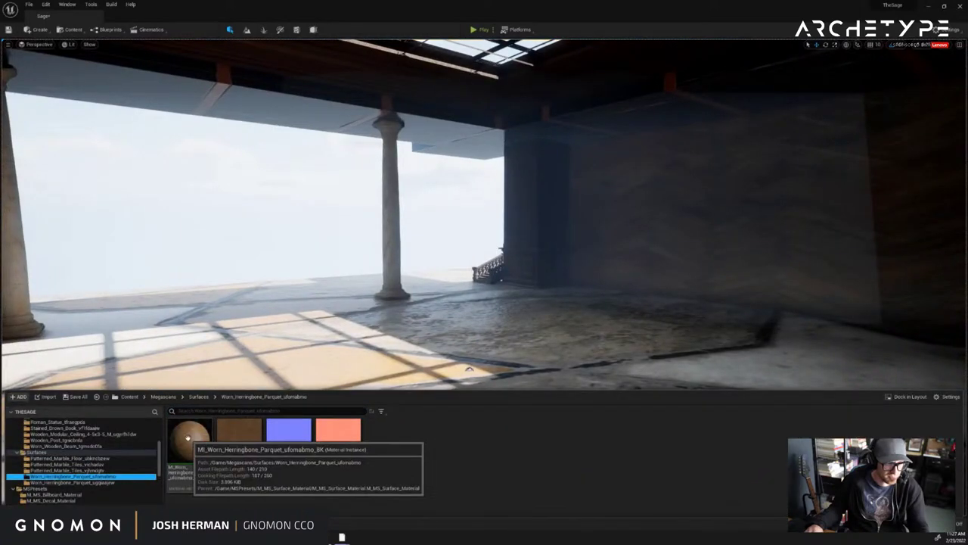
pyautogui.moveTo(190, 436); pyautogui.dragTo(266, 349)
pyautogui.moveTo(266, 348); pyautogui.dragTo(250, 360, button='right')
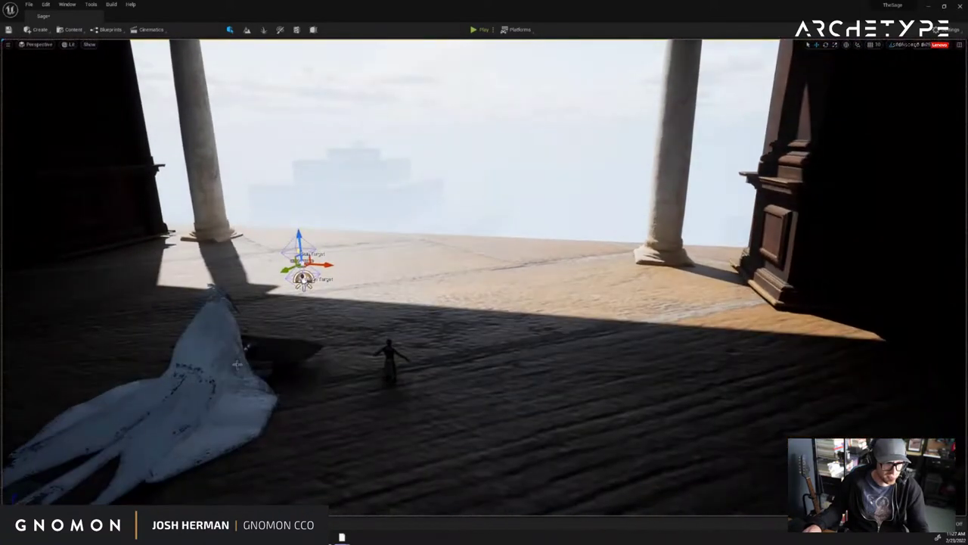
pyautogui.hotkey('ctrl', 'space')
pyautogui.moveTo(184, 452); pyautogui.dragTo(446, 345)
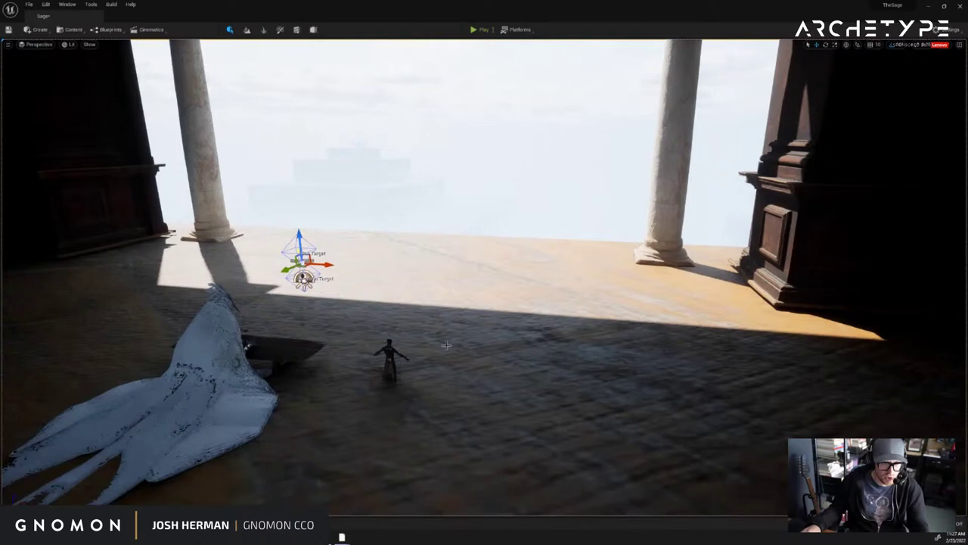
pyautogui.moveTo(446, 348)
pyautogui.mouseDown(button='right')
pyautogui.moveTo(356, 346)
pyautogui.moveTo(356, 327)
pyautogui.moveTo(438, 344)
pyautogui.mouseUp(button='right')
# Apply the light-lined Patterned Marble Tiles material to the hall floor.
pyautogui.hotkey('ctrl', 'space')
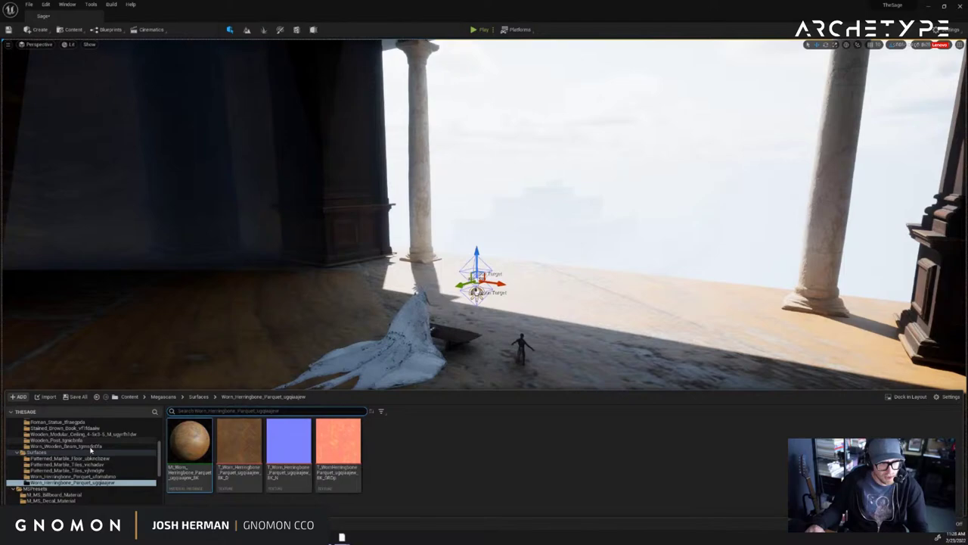
pyautogui.moveTo(192, 456); pyautogui.dragTo(225, 412)
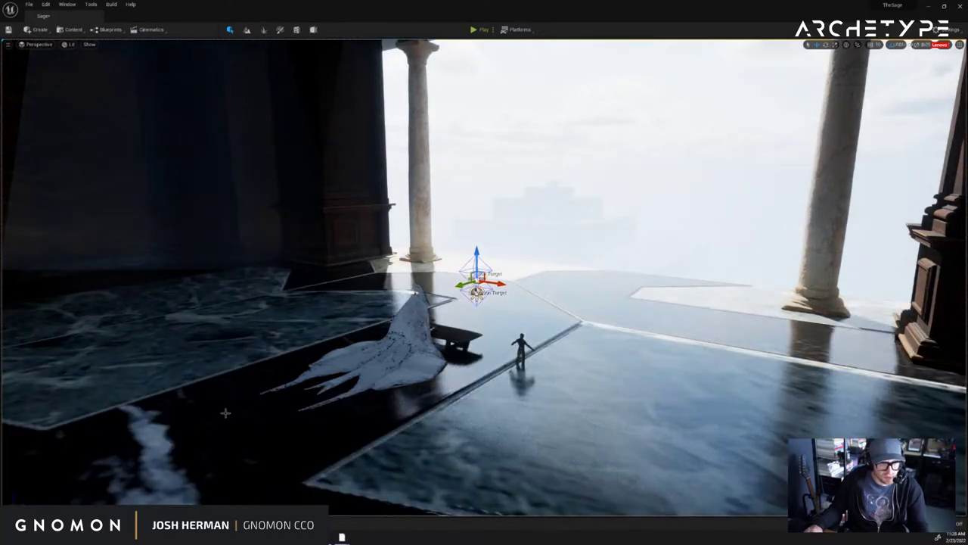